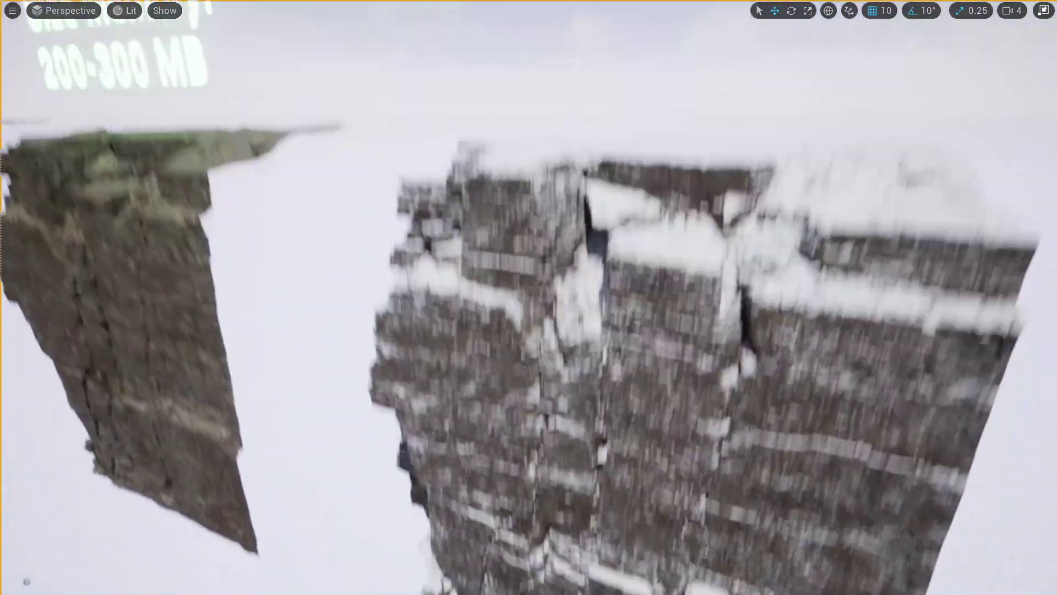
Examine the grass-topped and snow-covered modified Megascans cliffs up close.
key(e)
click(616, 386)
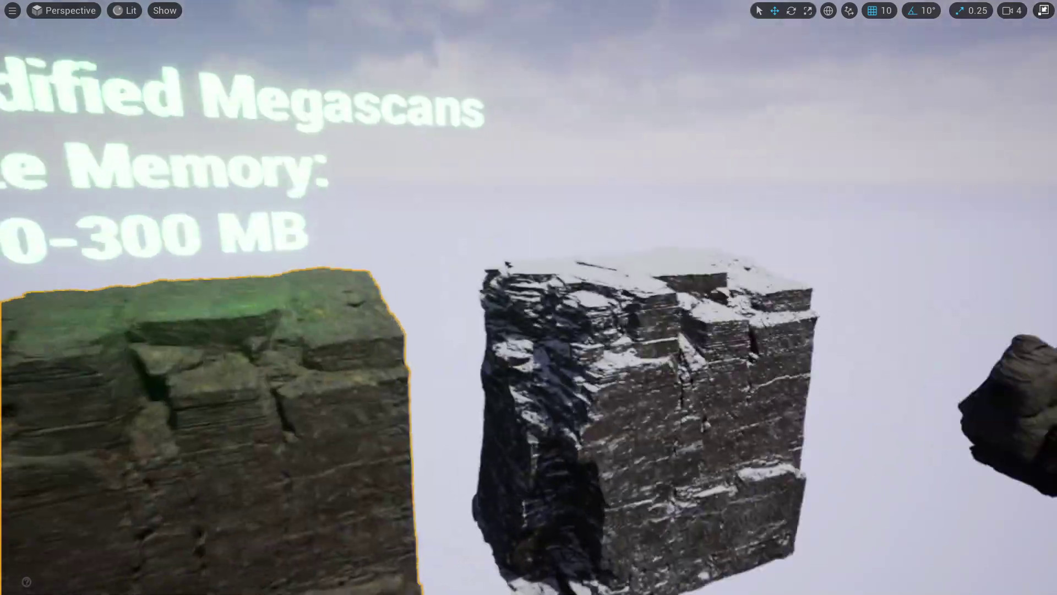
key(a)
mouse_move(528, 297)
right_down()
mouse_move(418, 297)
mouse_move(441, 300)
mouse_move(435, 287)
mouse_move(441, 330)
mouse_move(429, 342)
mouse_move(517, 314)
right_up()
key(w)
key(w)
right_drag(616, 317, 826, 292)
key(d)
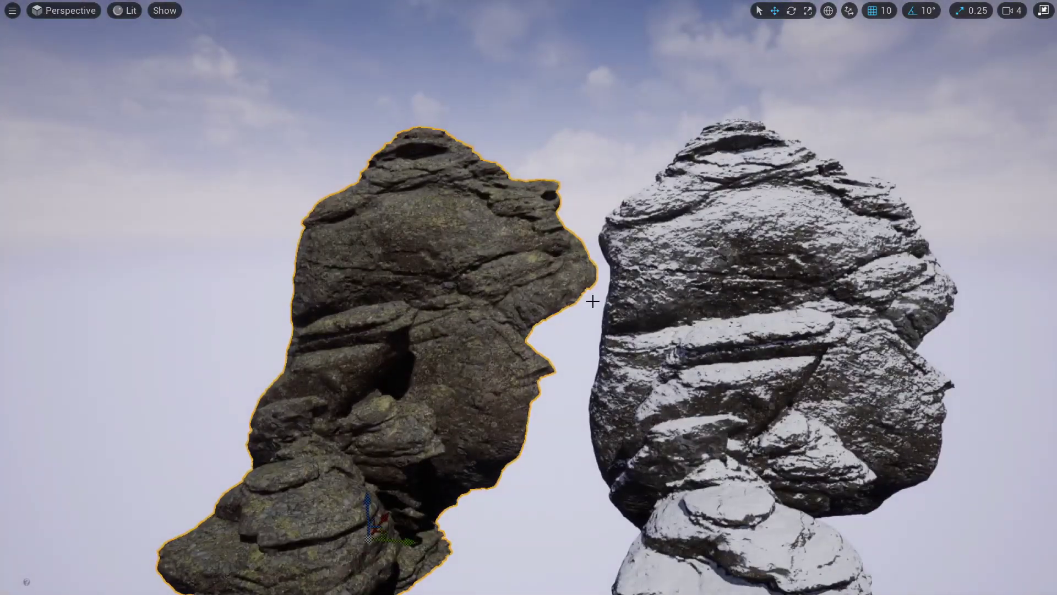
Inspect the plain and snow-covered rock formations side by side.
click(503, 257)
mouse_move(502, 258)
right_down()
mouse_move(374, 259)
mouse_move(495, 259)
mouse_move(484, 215)
mouse_move(468, 207)
mouse_move(490, 264)
right_up()
key(w)
key(s)
key(w)
right_drag(490, 325, 465, 326)
key(d)
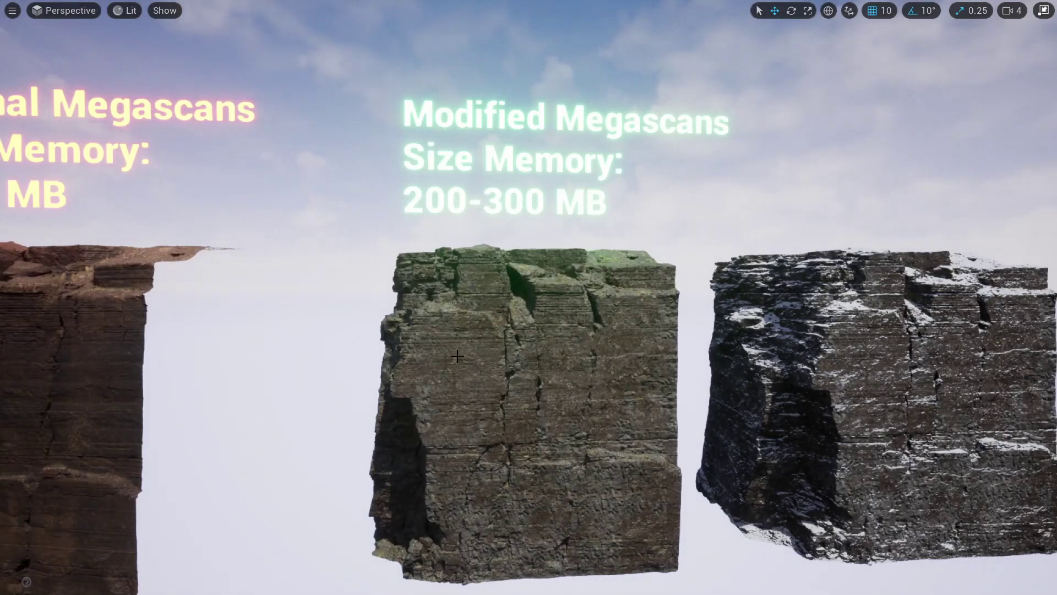
Compare the original Megascans cliff with the modified versions under the memory size labels.
key(a)
right_drag(457, 356, 410, 364)
key(s)
key(w)
key(e)
key(s)
key(d)
key(e)
key(w)
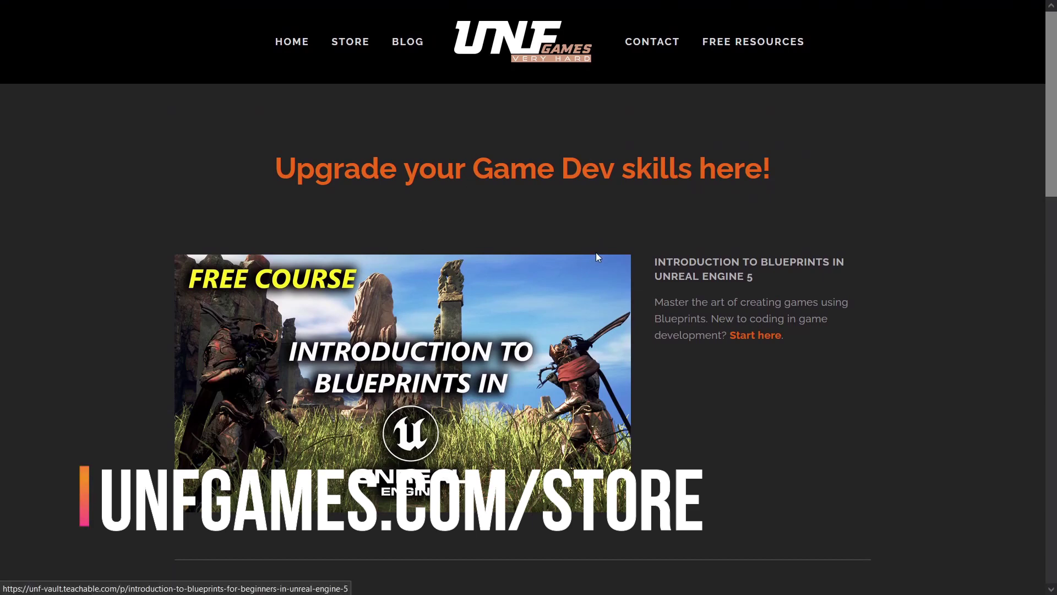
Look through the UNF Games store page, from the Blueprints course down to the Unreal Marketplace assets.
scroll(554, 238, down, 3)
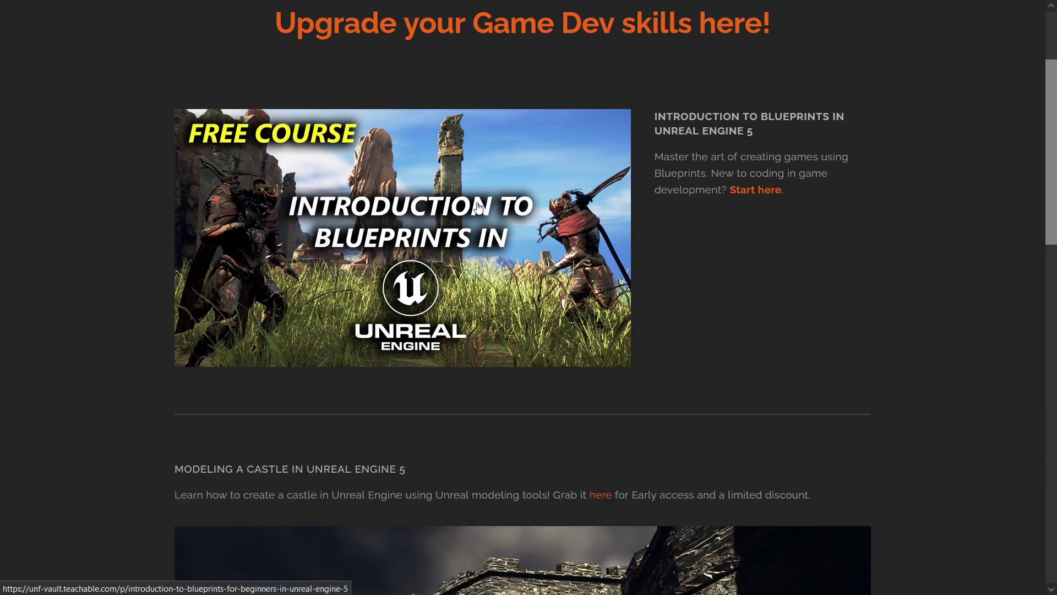
scroll(810, 219, down, 7)
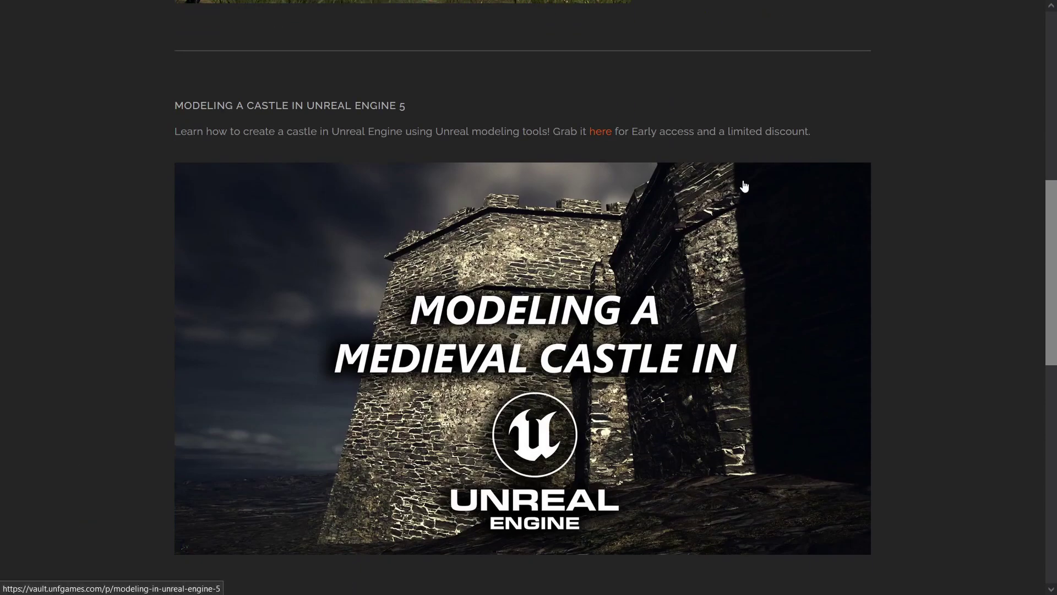
scroll(572, 166, down, 3)
scroll(703, 217, down, 4)
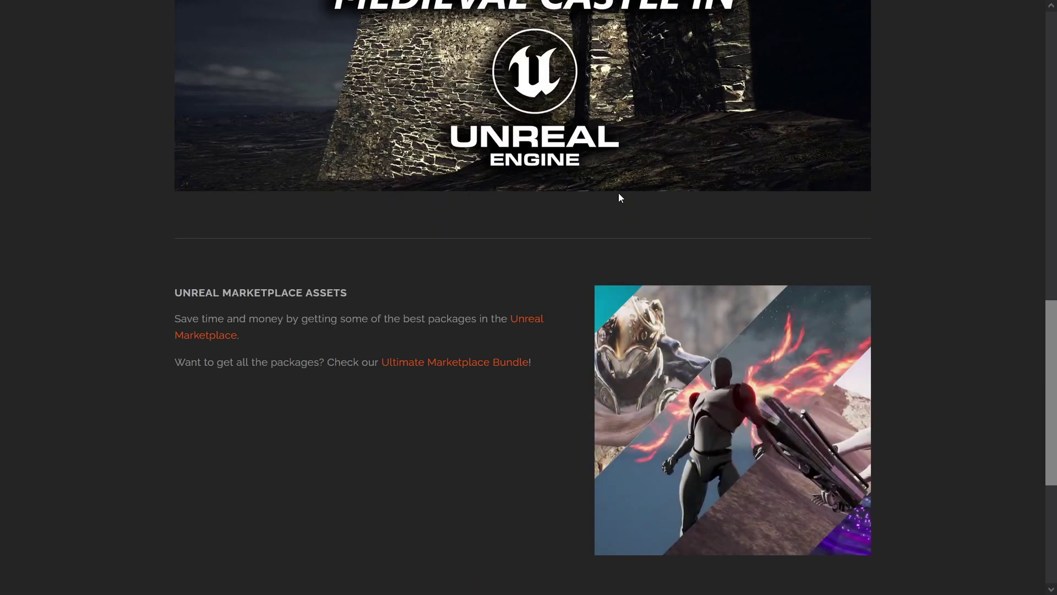
scroll(708, 176, down, 2)
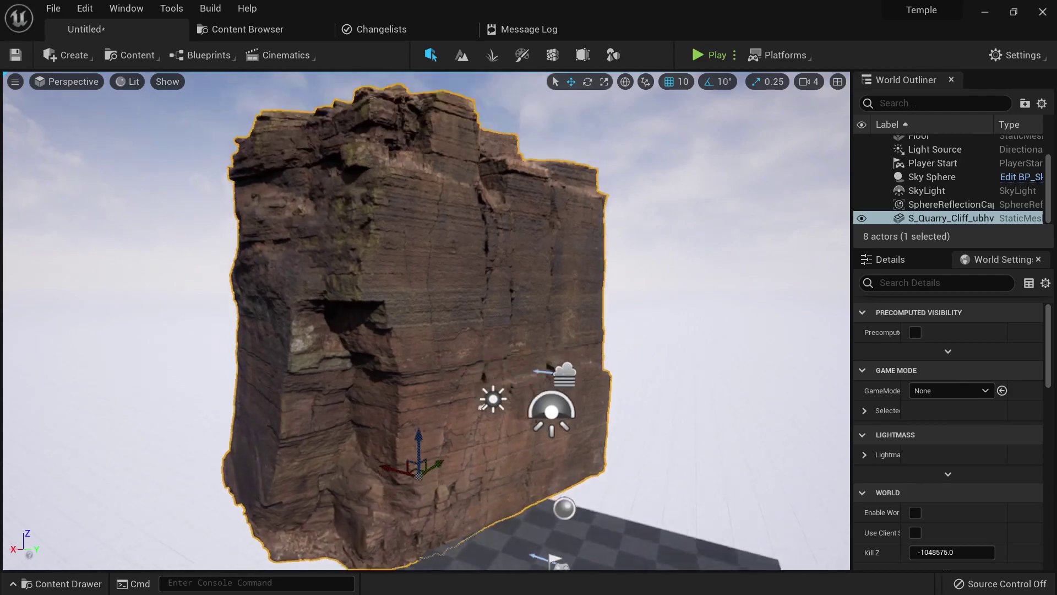
Inspect the quarry cliff in the Wireframe view mode and return to Lit.
right_drag(573, 325, 490, 402)
key(alt+2)
right_drag(635, 392, 352, 435)
key(alt+4)
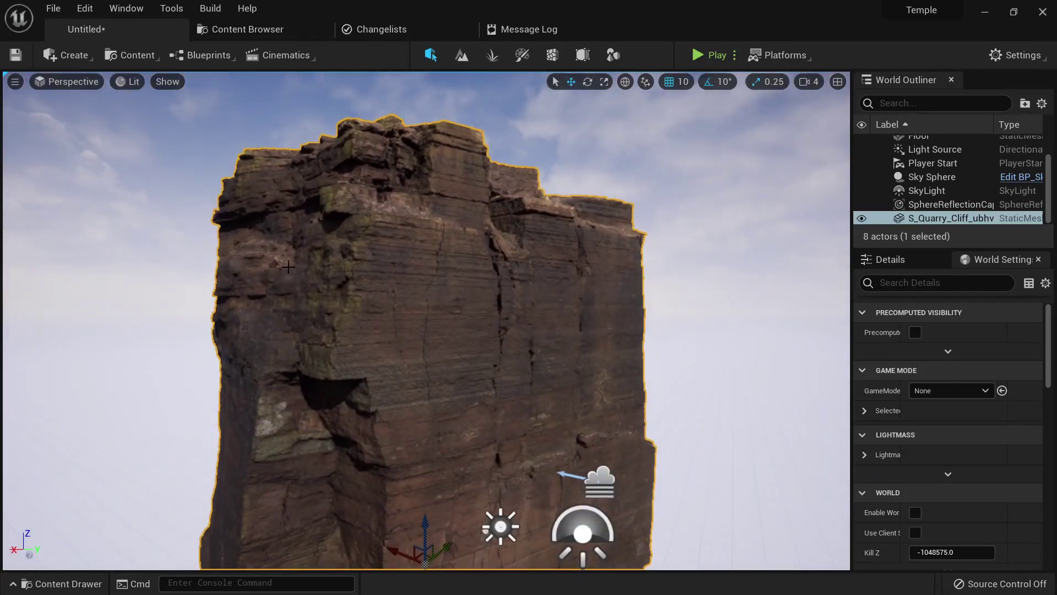
Examine the cliff in the Nanite Triangles visualization at several distances and return to the Lit view mode.
click(123, 83)
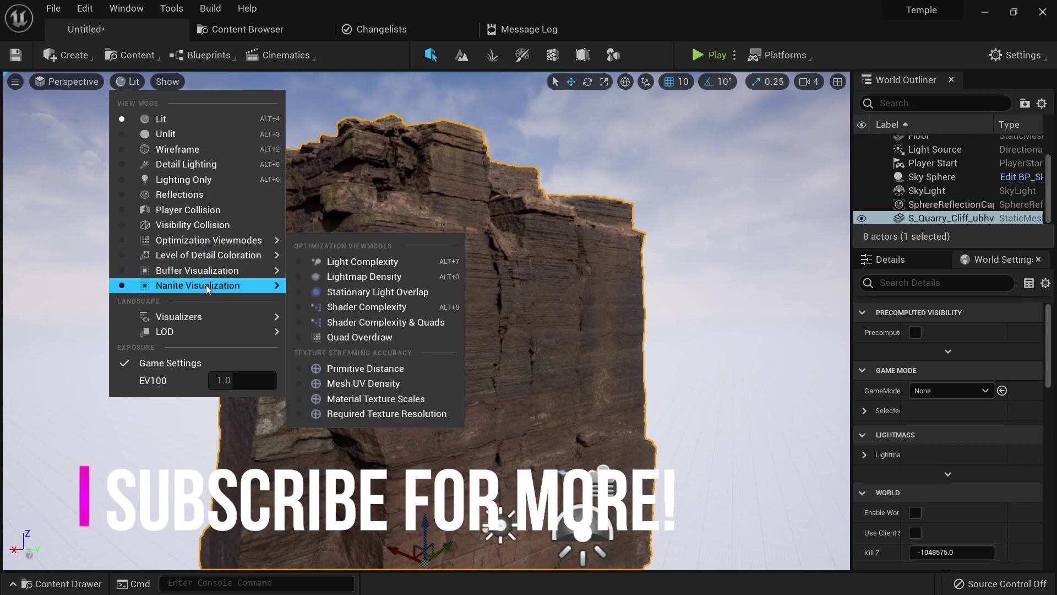
mouse_move(206, 288)
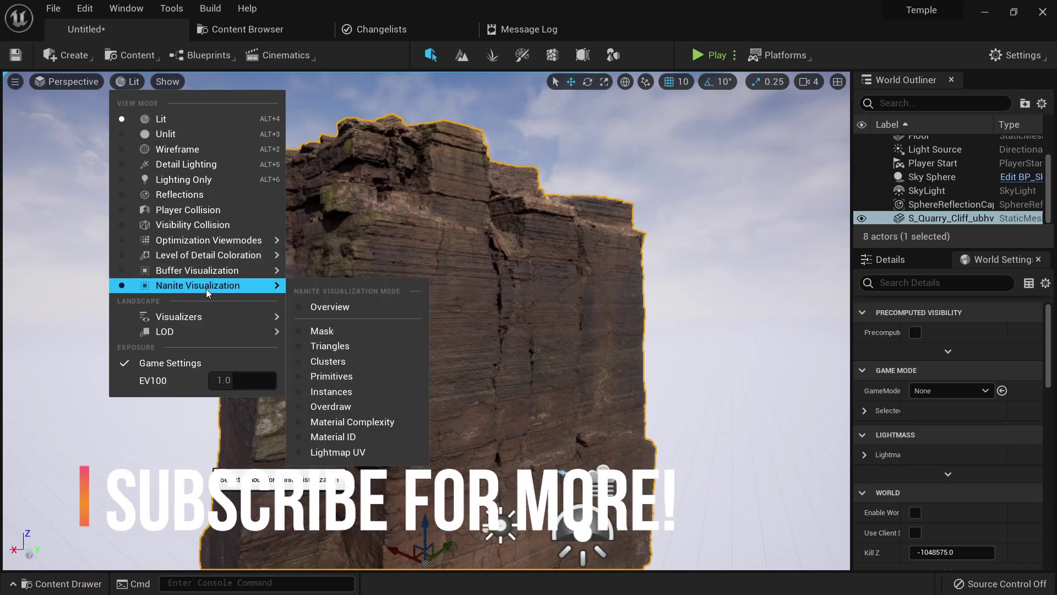
click(342, 348)
right_drag(496, 356, 551, 388)
scroll(496, 356, up, 6)
scroll(496, 356, down, 6)
key(alt+4)
View the T_Quarry_Cliff_ubhvccfda_8K_D texture, close it, and check the details of the 8K_DpR texture.
key(ctrl+space)
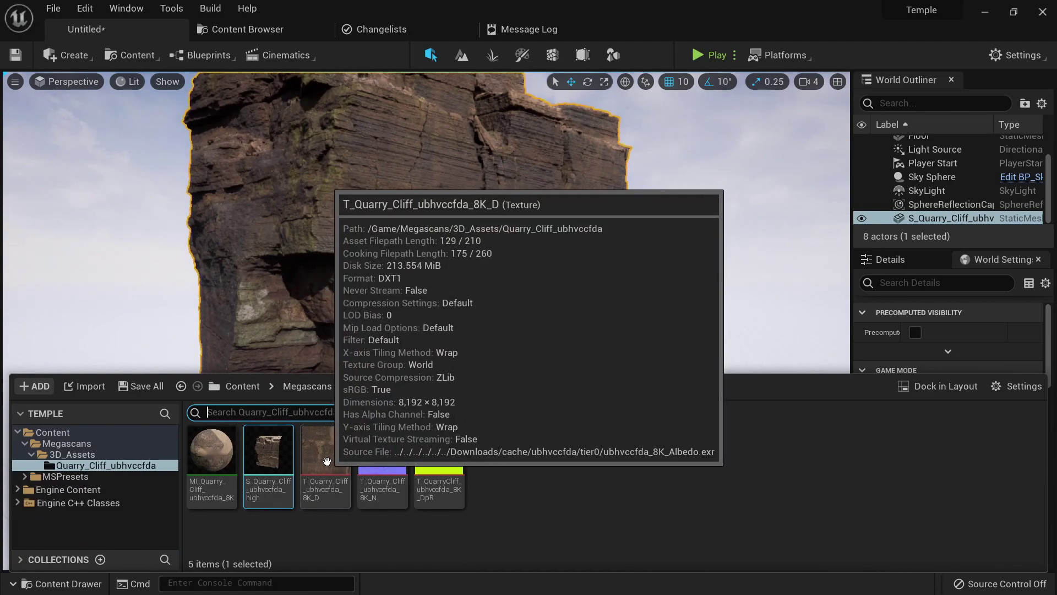
double_click(327, 461)
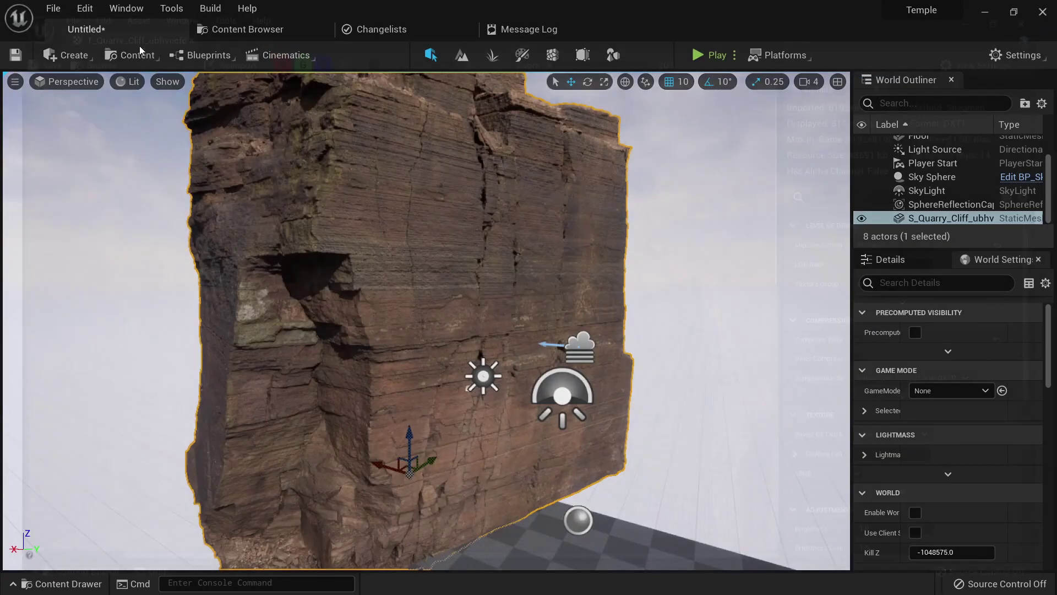
key(ctrl+space)
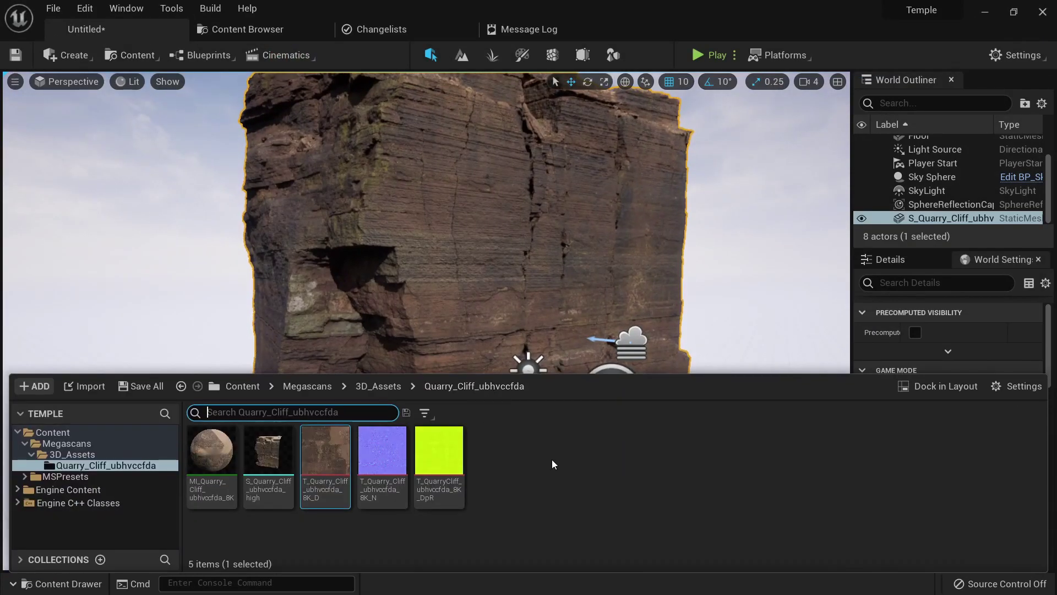
mouse_move(435, 446)
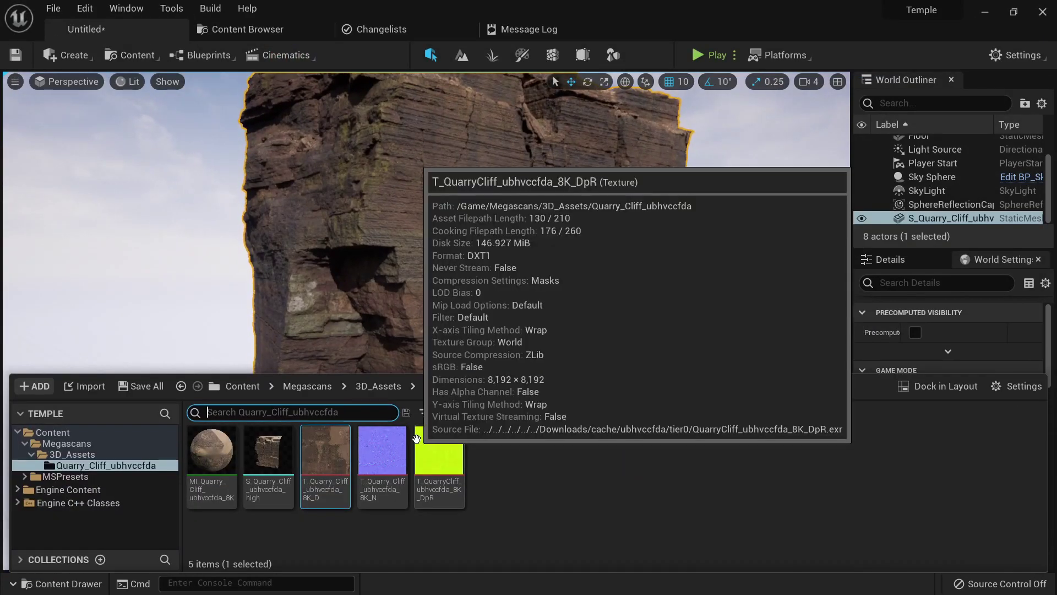
Clear the selection and examine the quarry cliff up close and from a distance.
key(s)
mouse_move(463, 286)
right_down()
mouse_move(479, 330)
mouse_move(466, 270)
right_up()
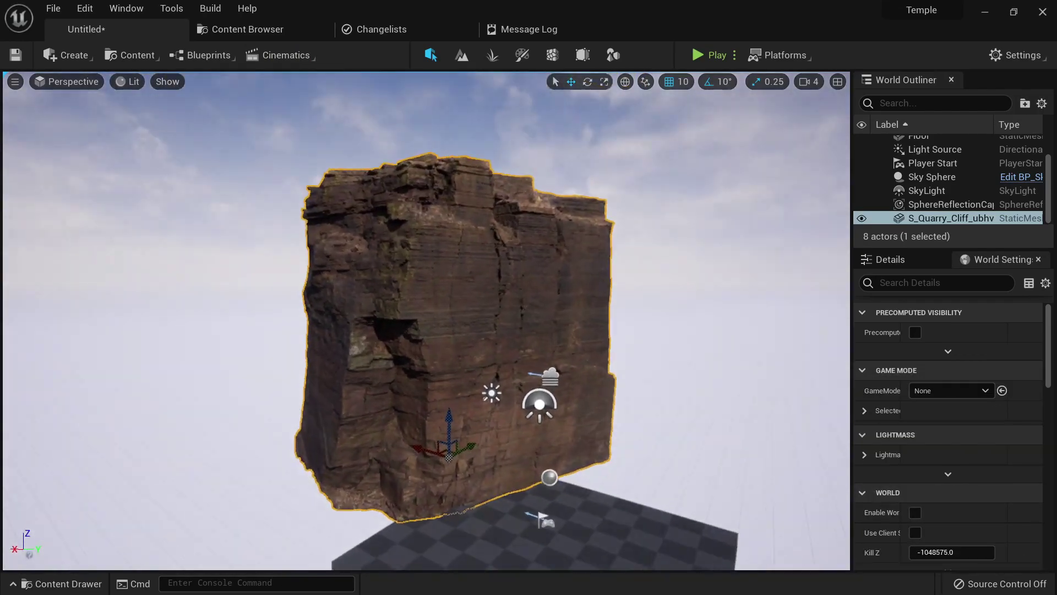
key(w)
right_drag(550, 238, 457, 303)
key(s)
key(w)
key(Escape)
key(d)
key(w)
key(s)
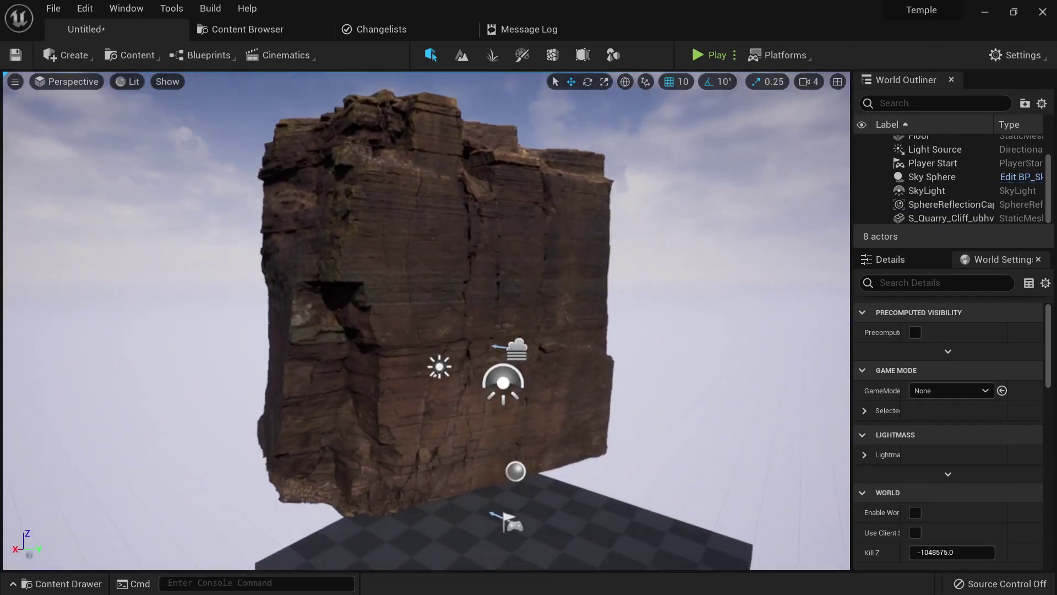
right_drag(547, 344, 547, 344)
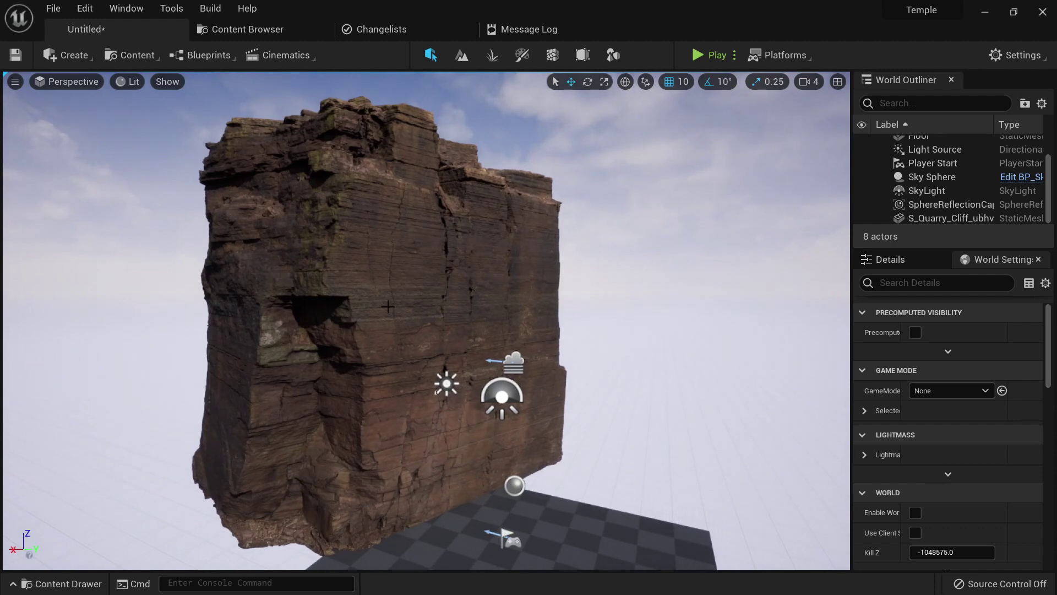
Review the Size Map of the Quarry_Cliff_ubhvccfda folder by disk size and close it.
key(ctrl+space)
click(561, 481)
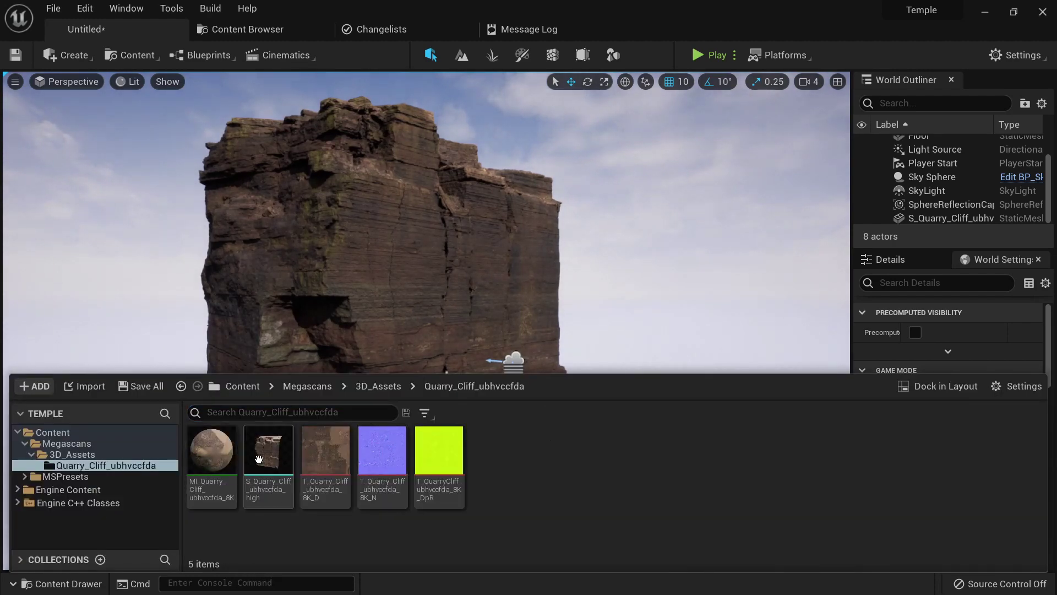
right_click(110, 465)
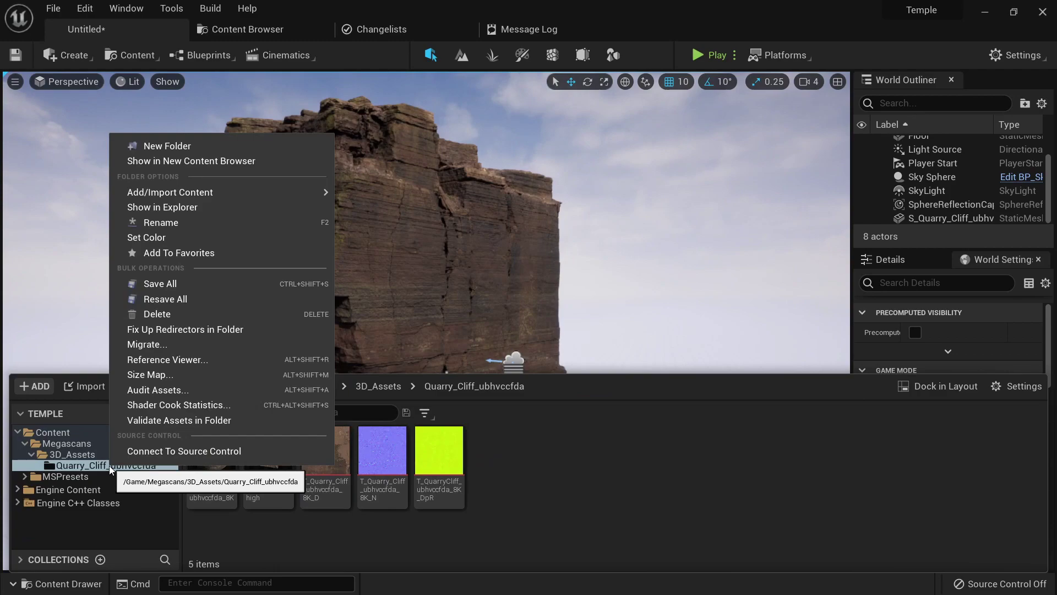
click(172, 375)
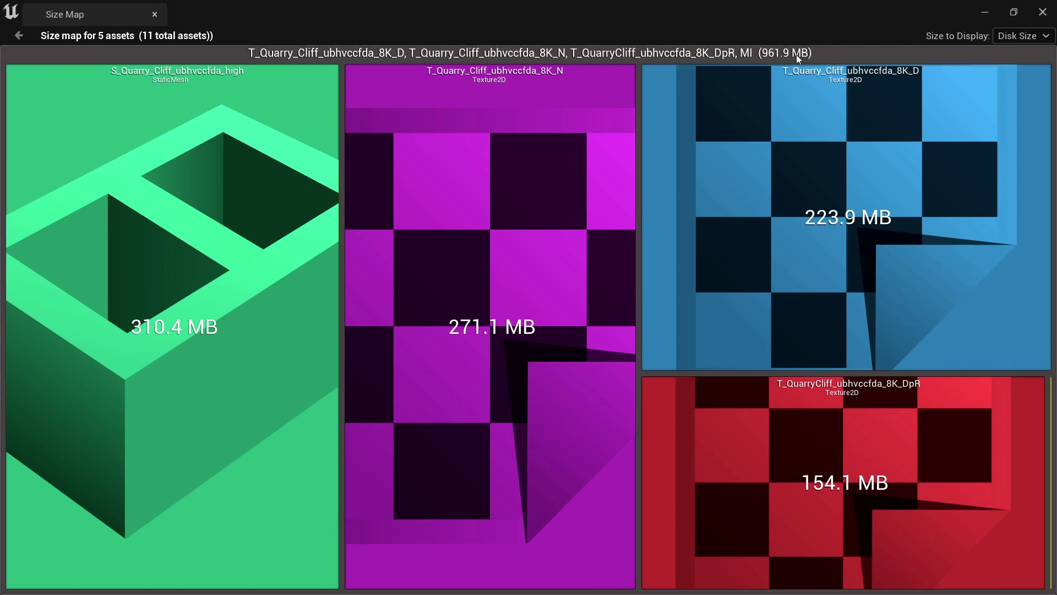
click(155, 14)
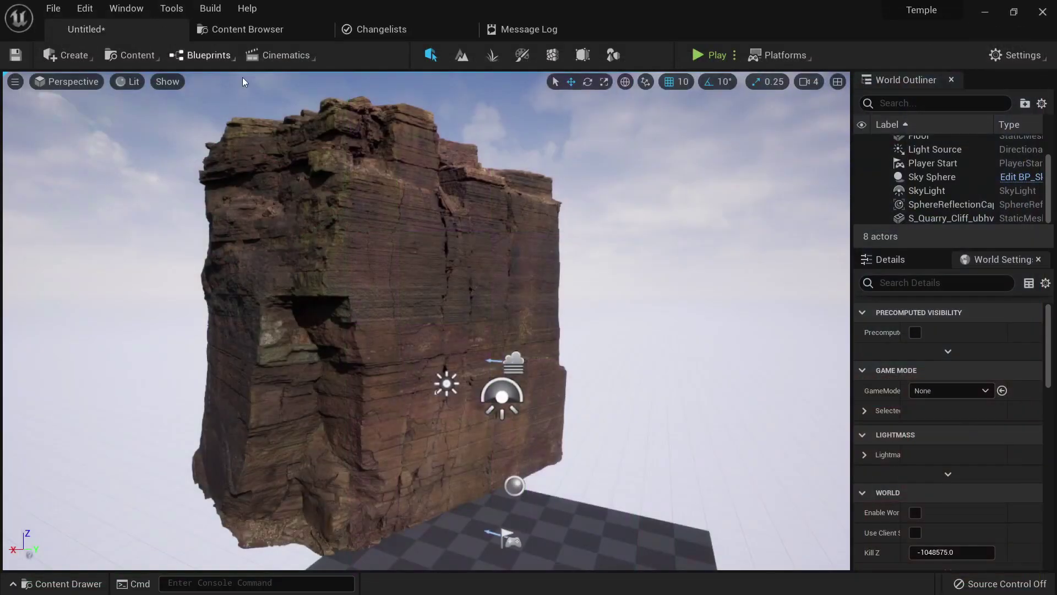
Select the quarry cliff in the level and examine its top and front from several angles.
click(481, 259)
right_drag(481, 260, 519, 276)
scroll(520, 276, up, 1)
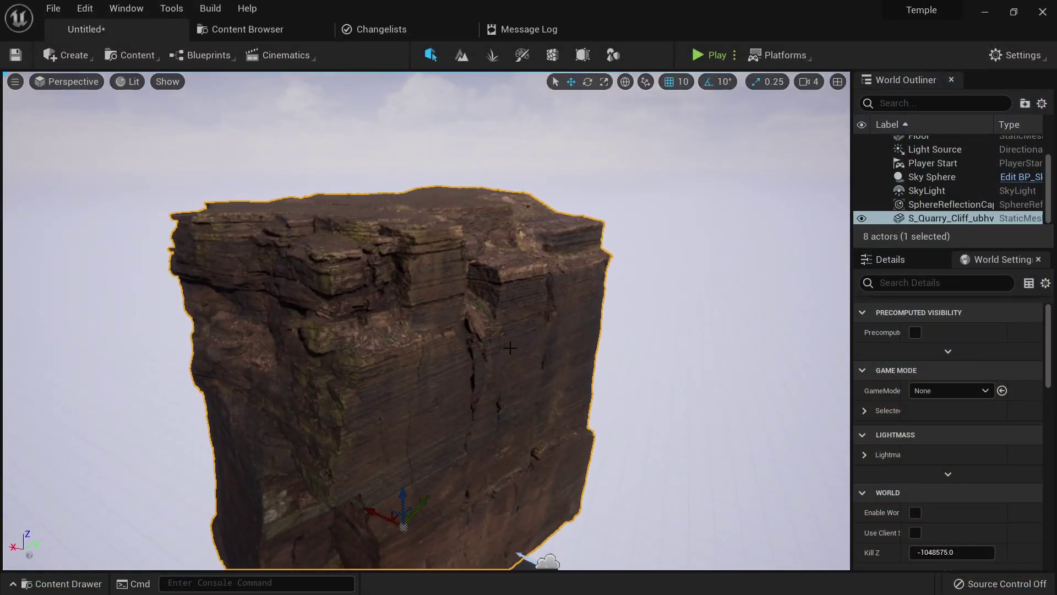
click(226, 15)
click(226, 15)
click(240, 29)
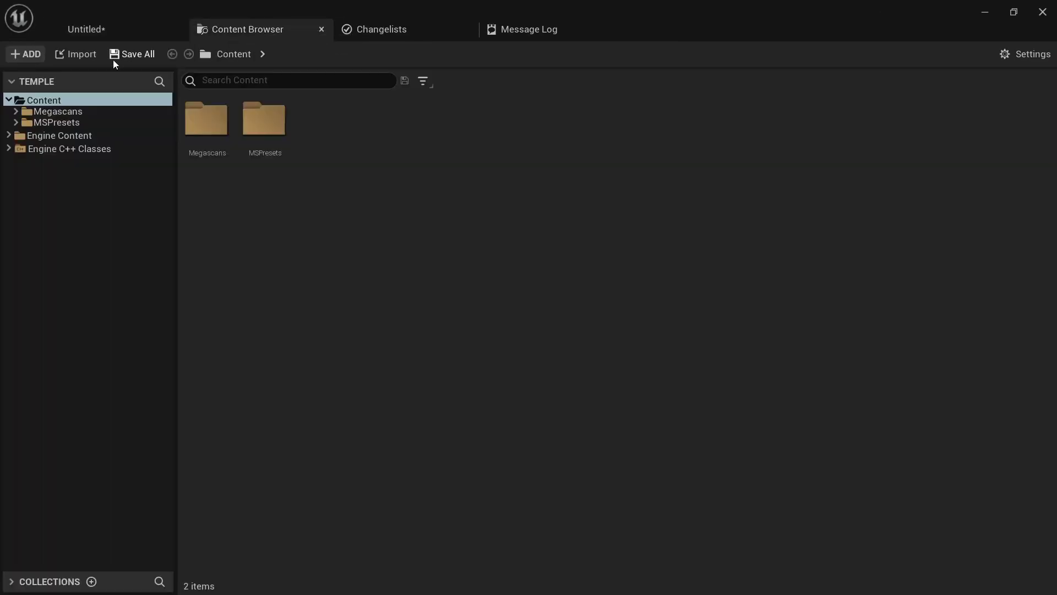
click(102, 33)
right_drag(471, 154, 472, 145)
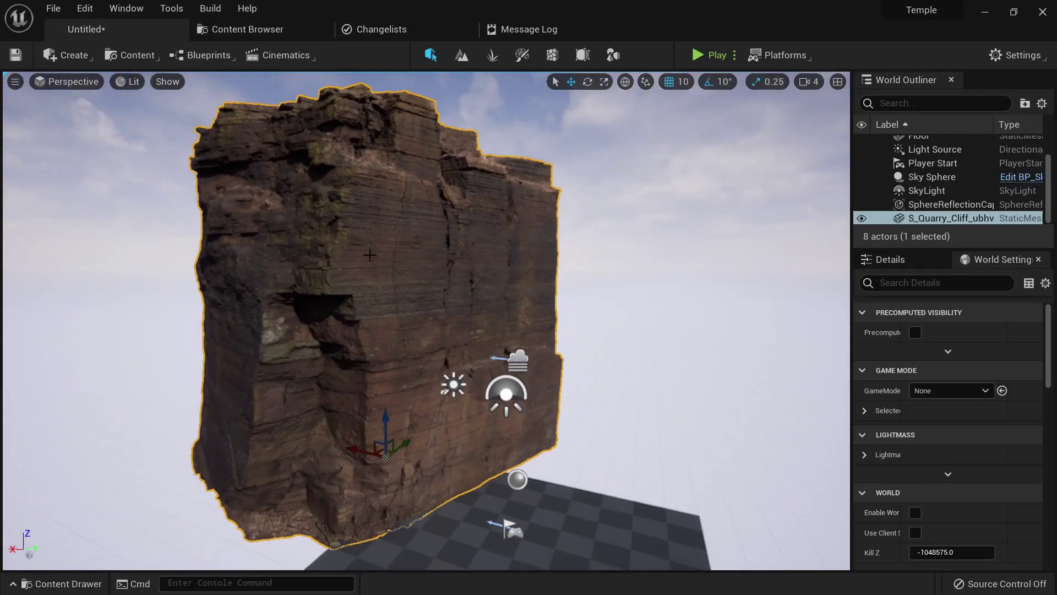
mouse_move(482, 203)
right_down()
mouse_move(471, 239)
mouse_move(465, 216)
right_up()
key(s)
key(w)
key(s)
right_drag(513, 378, 512, 379)
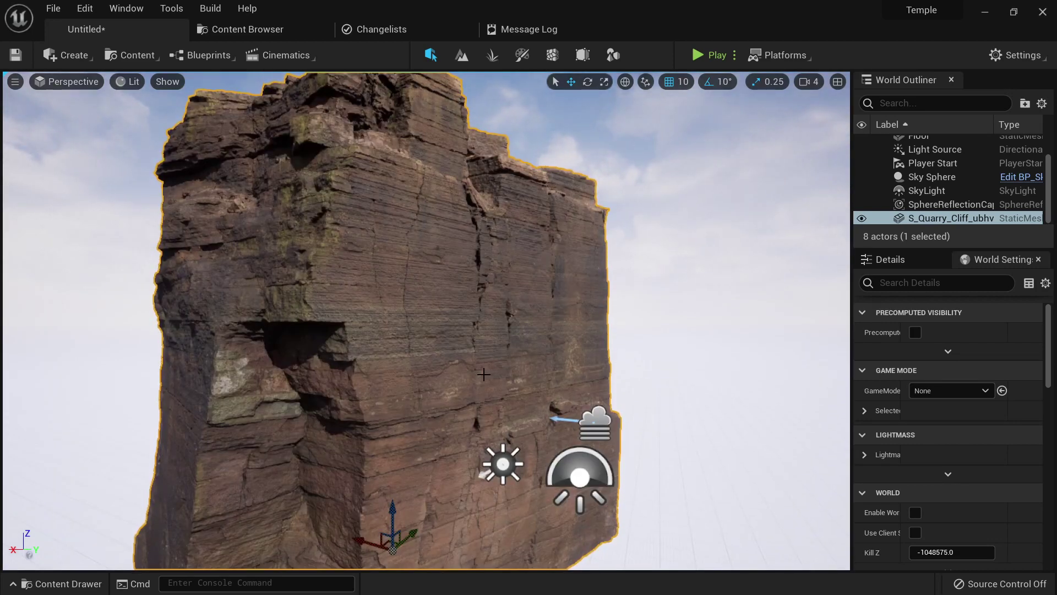
Browse from the selected cliff to its mesh asset in the Content Browser.
click(255, 29)
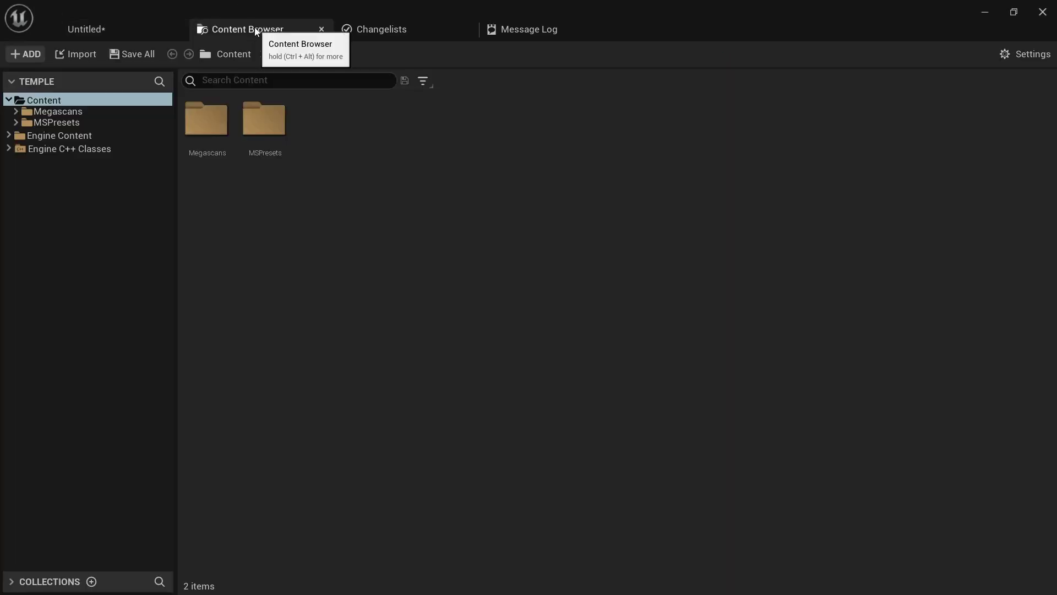
click(87, 29)
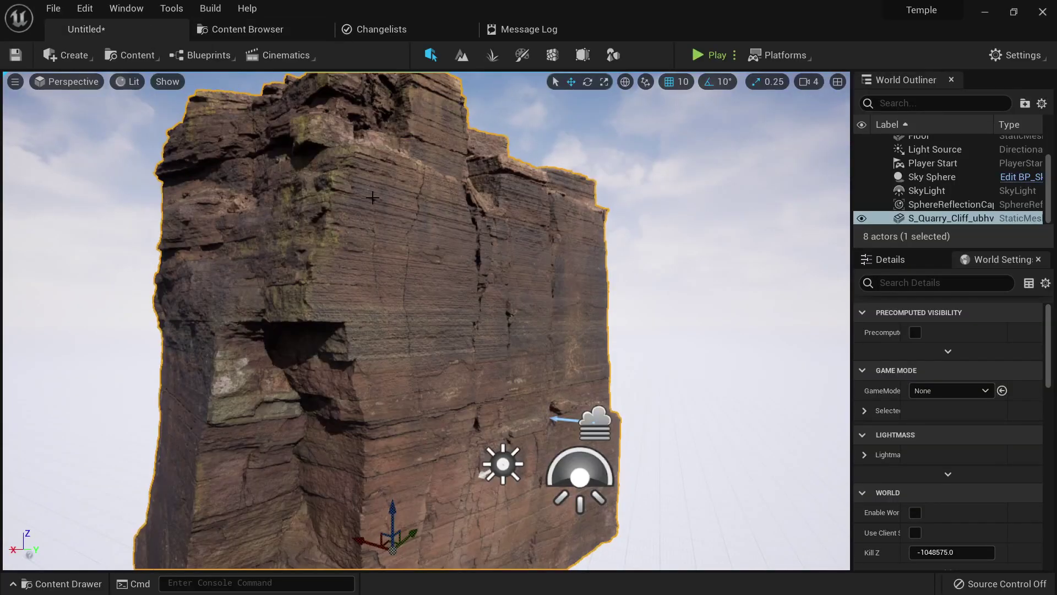
right_drag(402, 223, 400, 240)
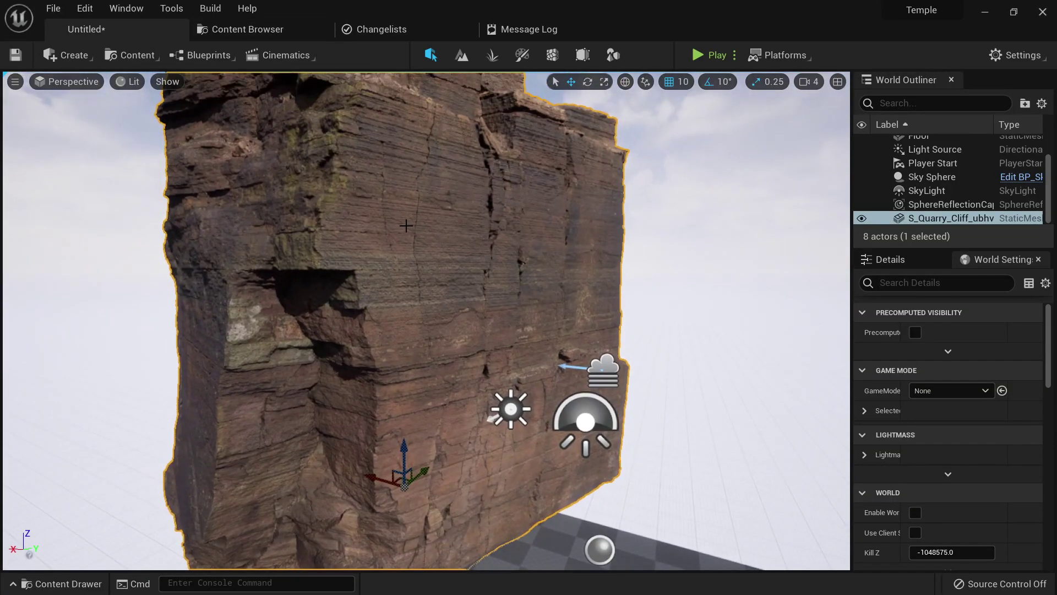
key(ctrl+b)
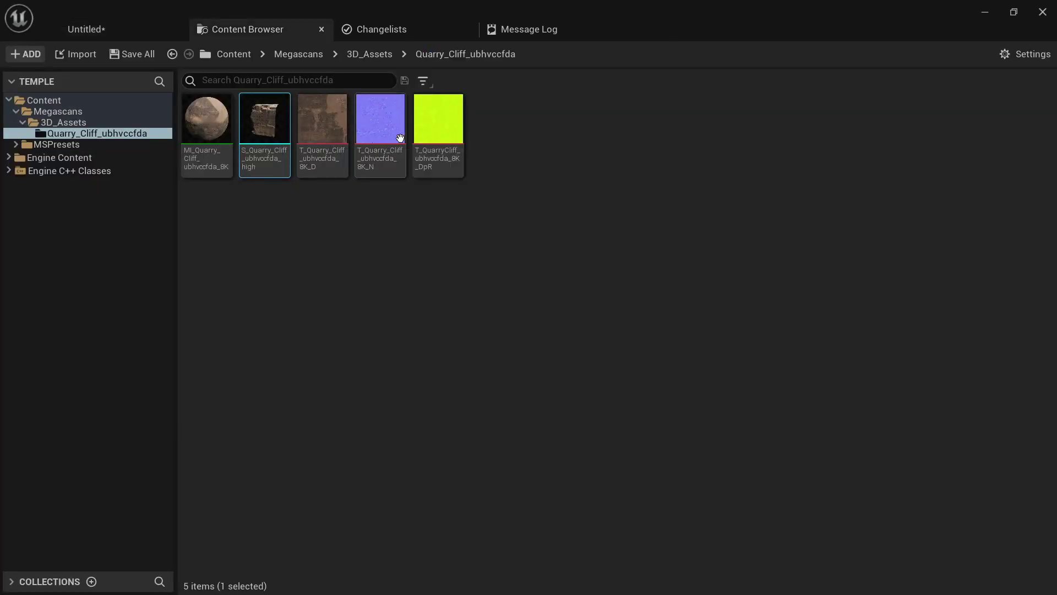
Check the details of the 8K_D and 8K_N textures, glance at the cliff in the level, and return to its asset folder.
mouse_move(330, 147)
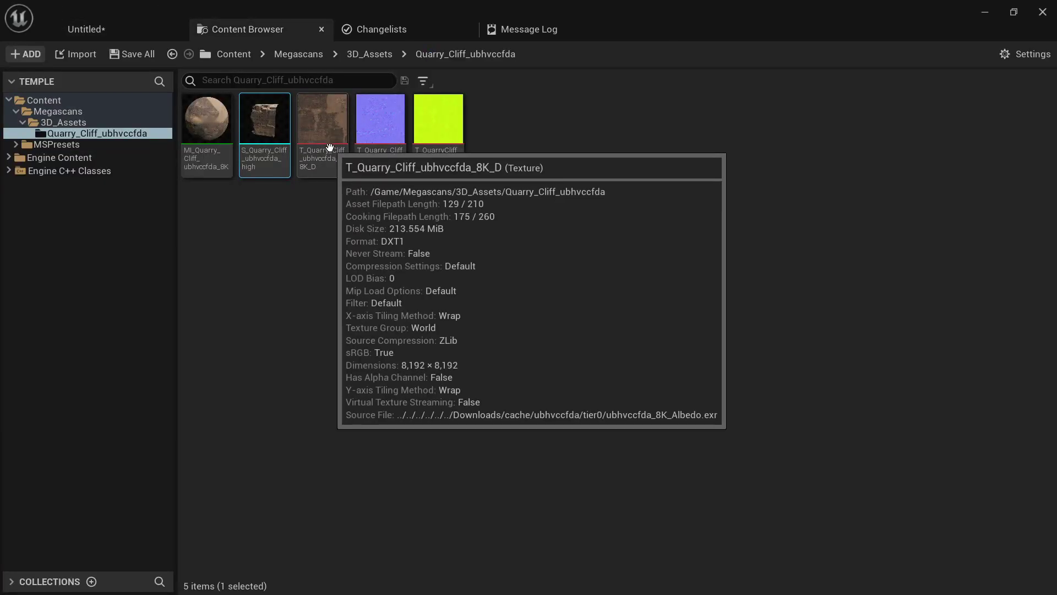
click(325, 140)
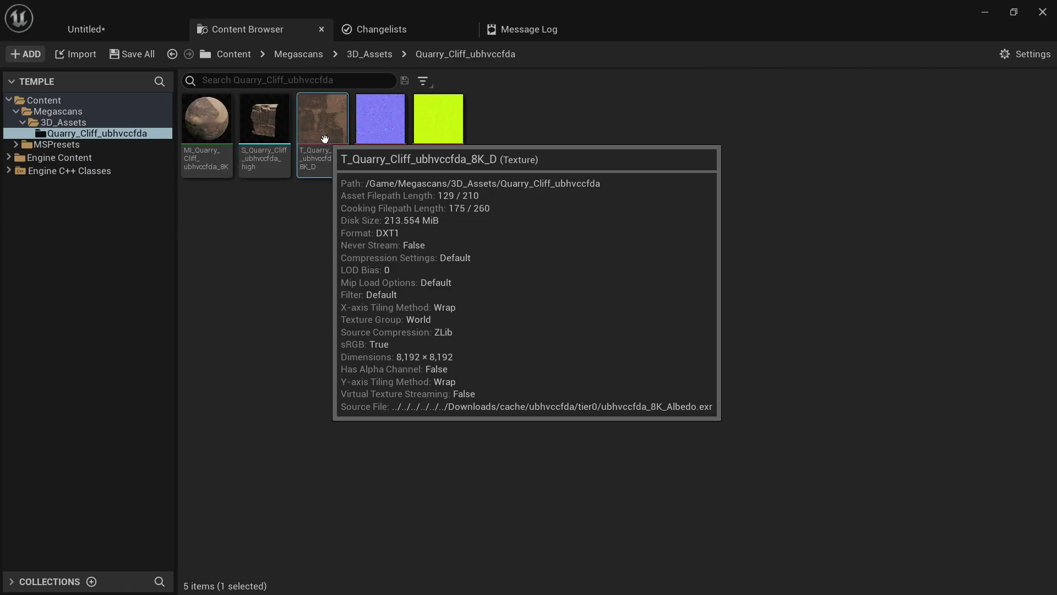
mouse_move(370, 160)
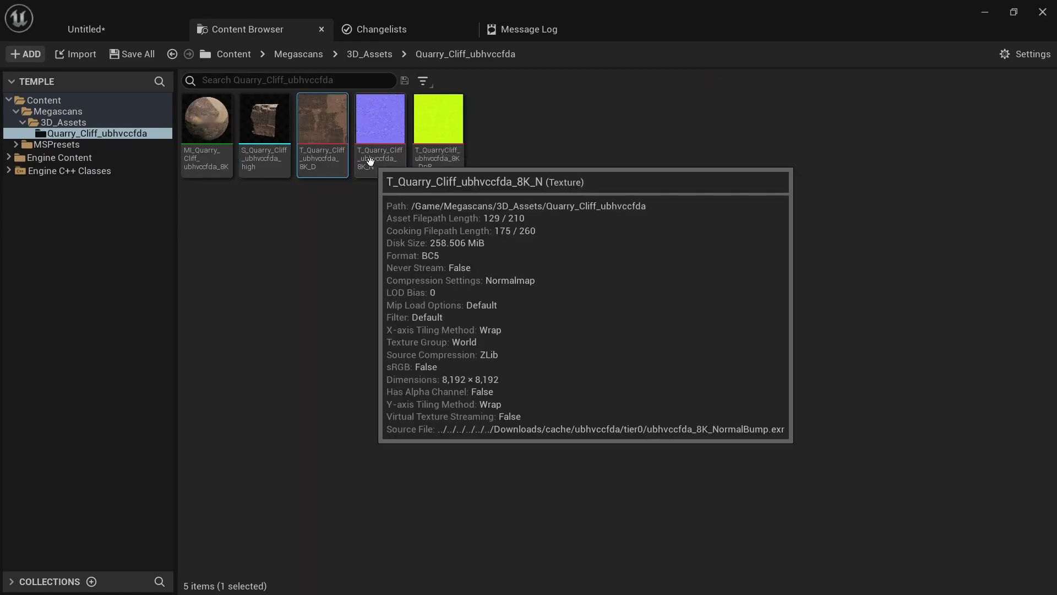
click(118, 32)
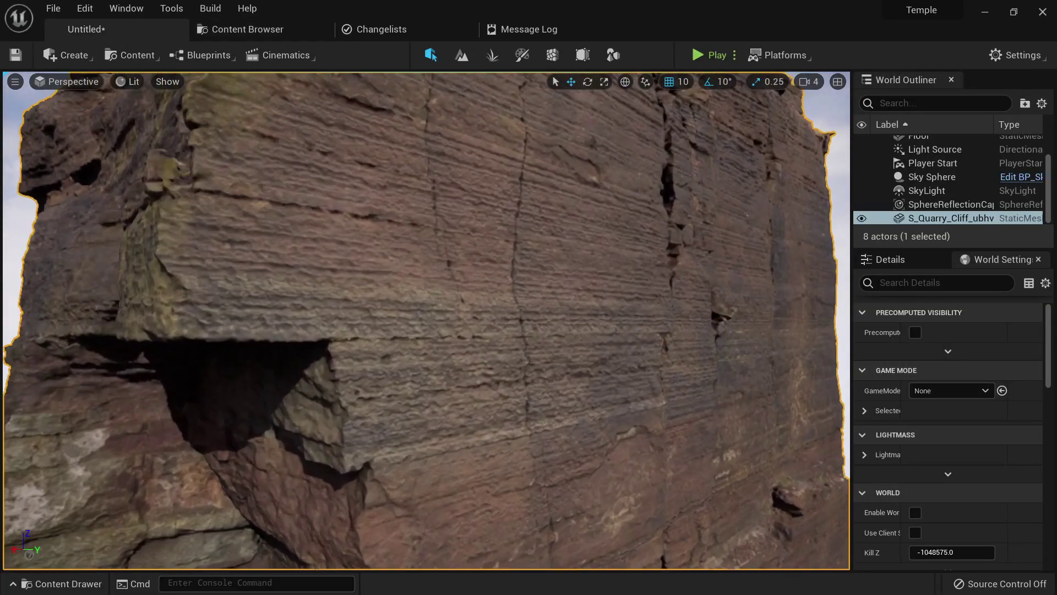
click(285, 30)
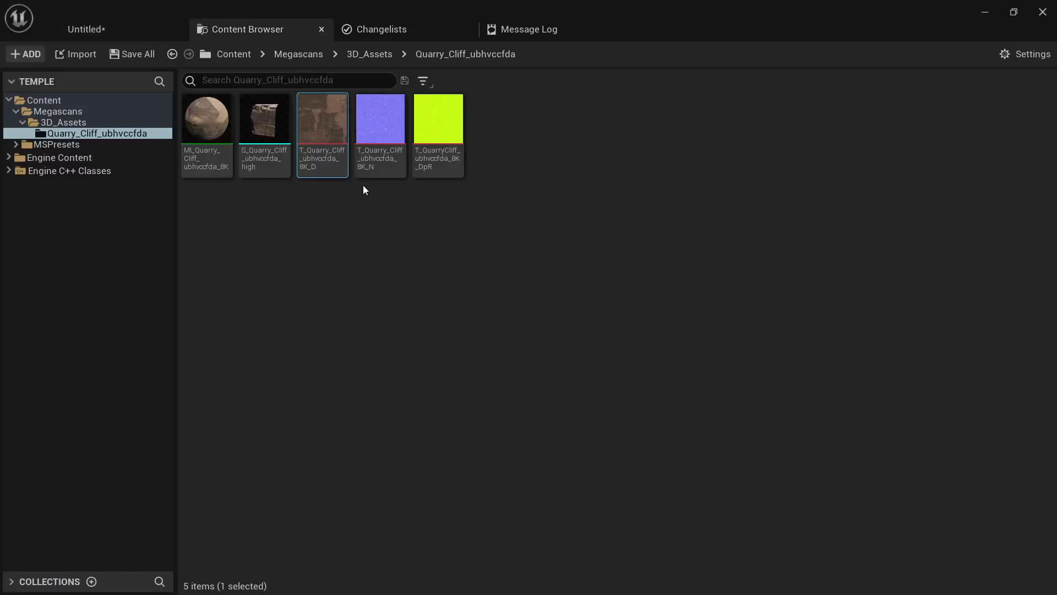
Return to the level, open Quixel Bridge through the option to add Quixel content, and maximize its window.
click(121, 31)
right_drag(323, 240, 319, 249)
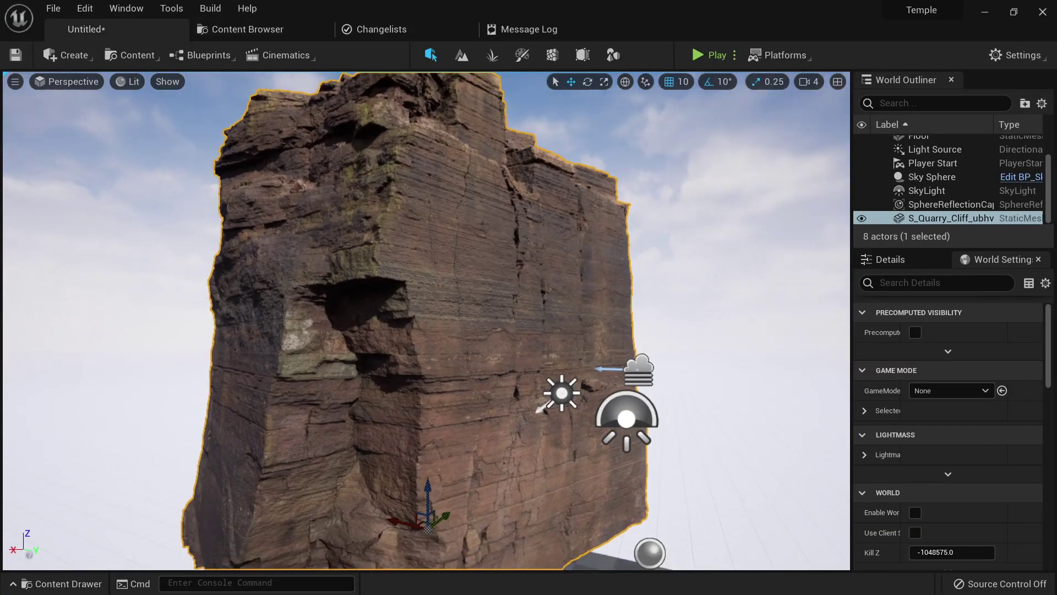
key(ctrl+space)
key(ctrl+space)
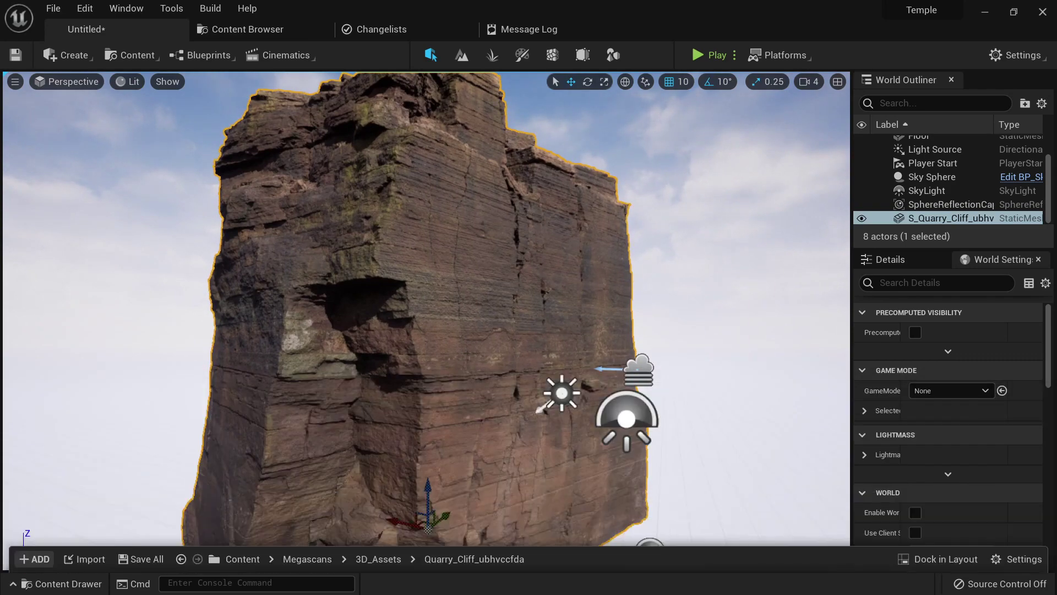
right_drag(98, 396, 109, 404)
key(ctrl+space)
click(37, 387)
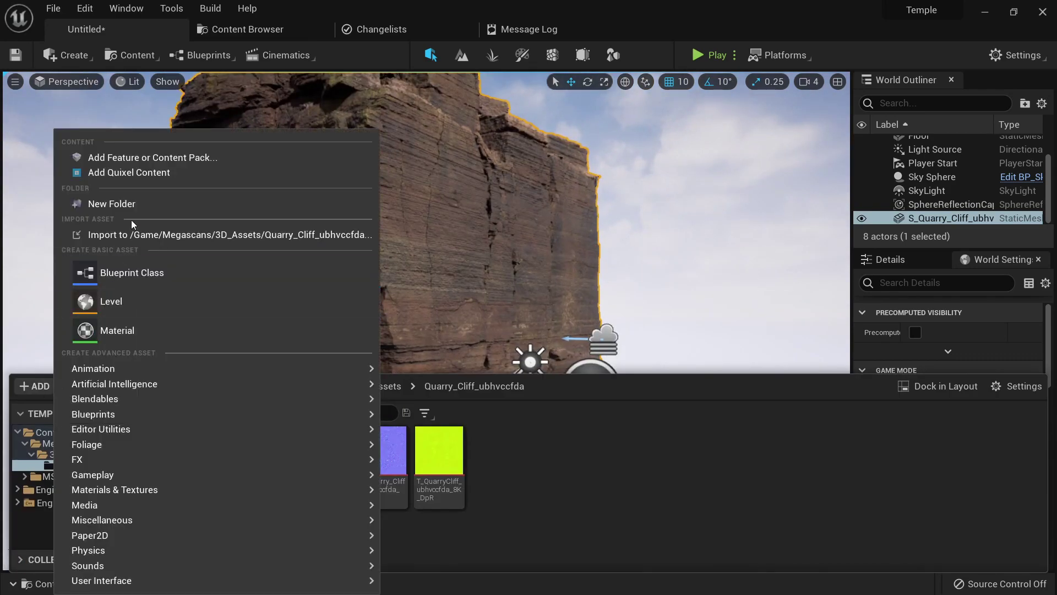
click(142, 171)
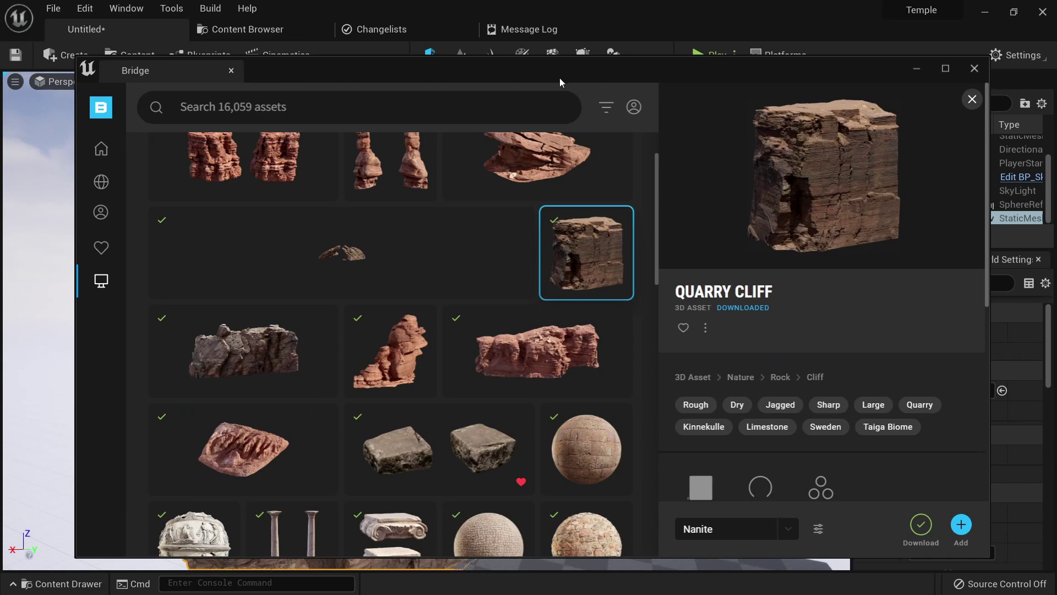
double_click(559, 78)
List the locally downloaded Megascans surfaces and add Icelandic Rough Rock to the project at Medium Quality.
mouse_move(25, 228)
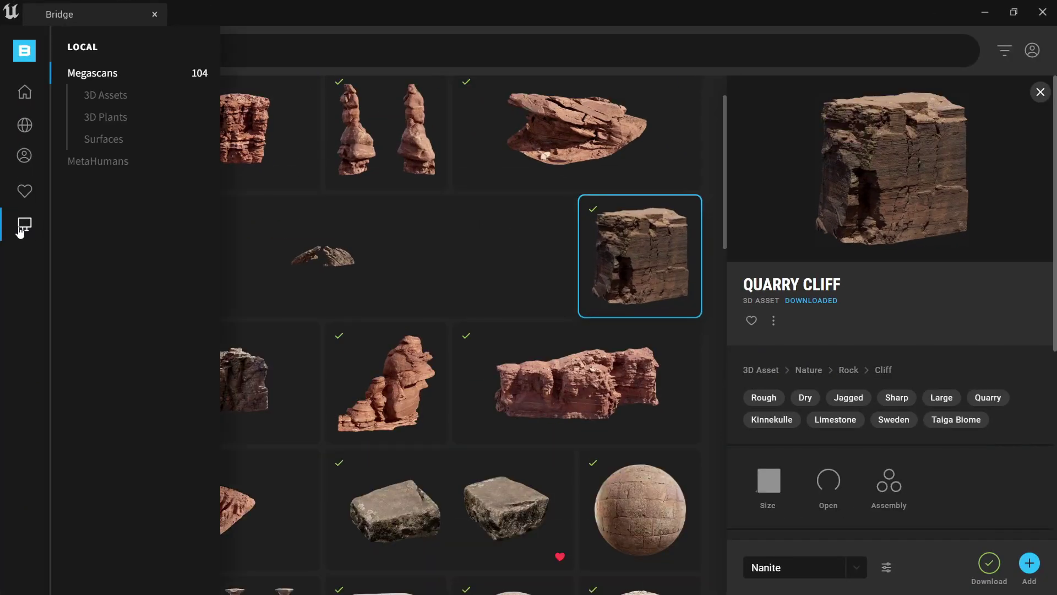
click(103, 139)
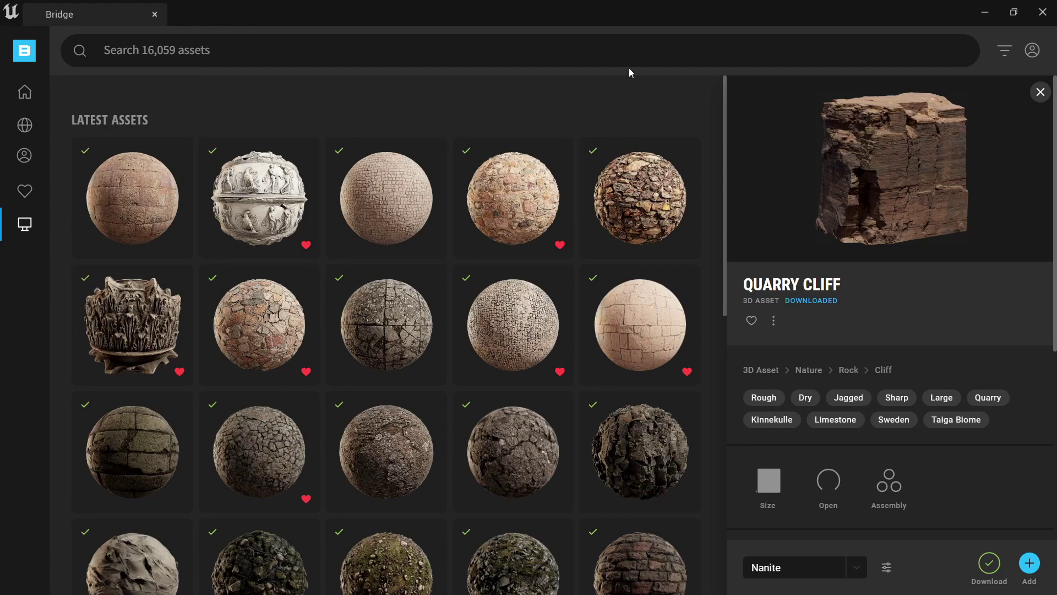
scroll(540, 318, down, 1)
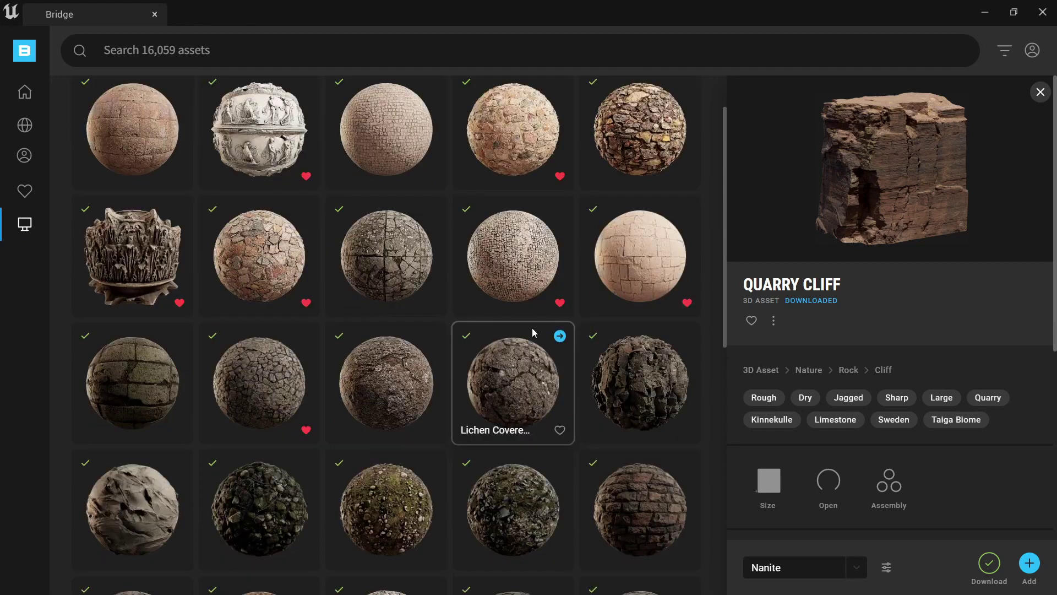
click(414, 399)
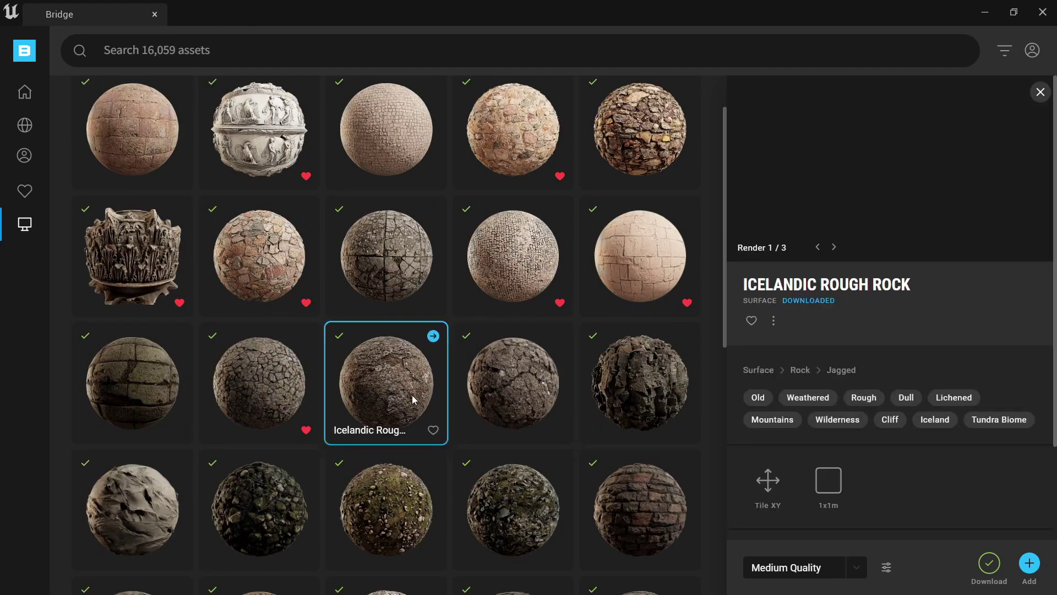
scroll(414, 399, down, 1)
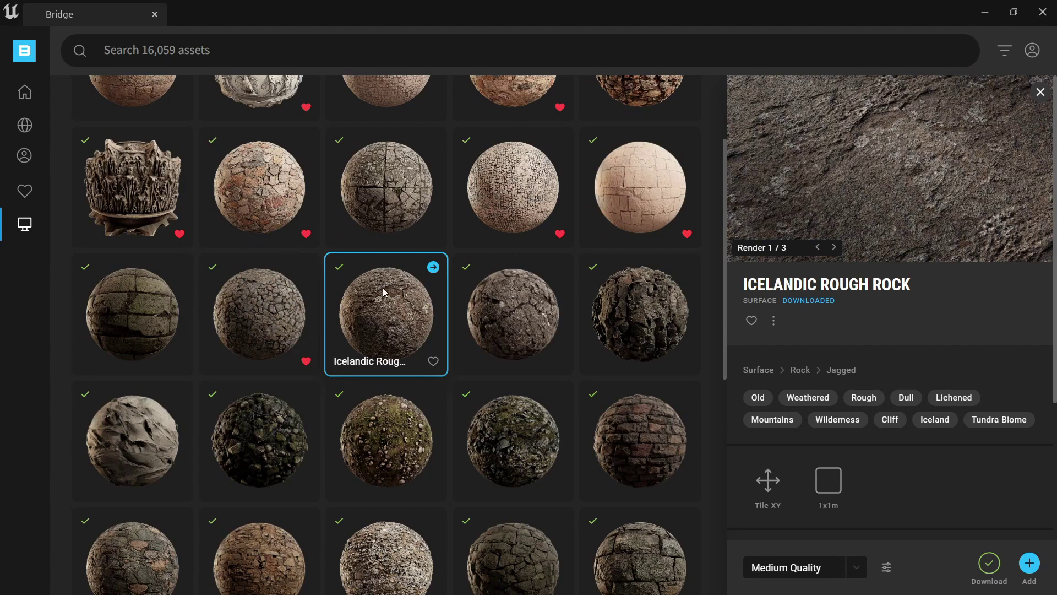
click(857, 567)
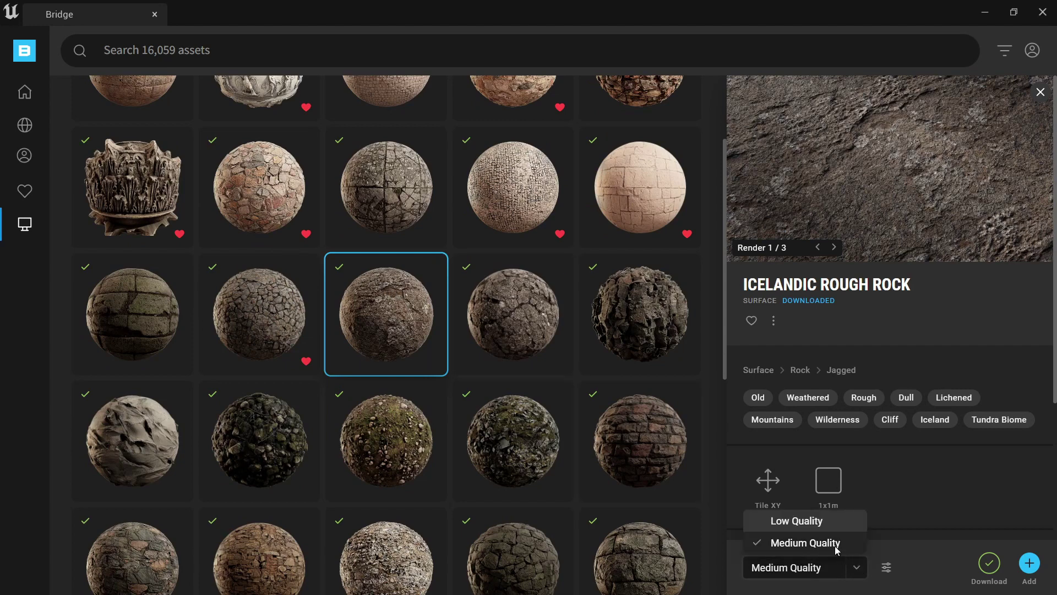
click(857, 570)
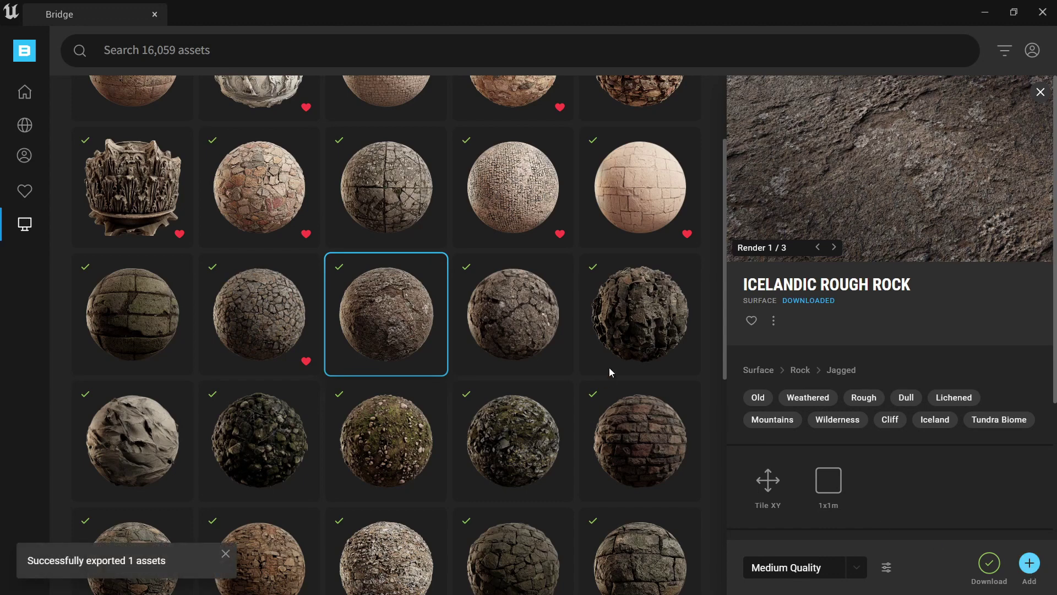
Add Mine Rock Wall at Medium Quality and Mossy Rocky Ground at High Quality to the project, and minimize Bridge.
click(631, 314)
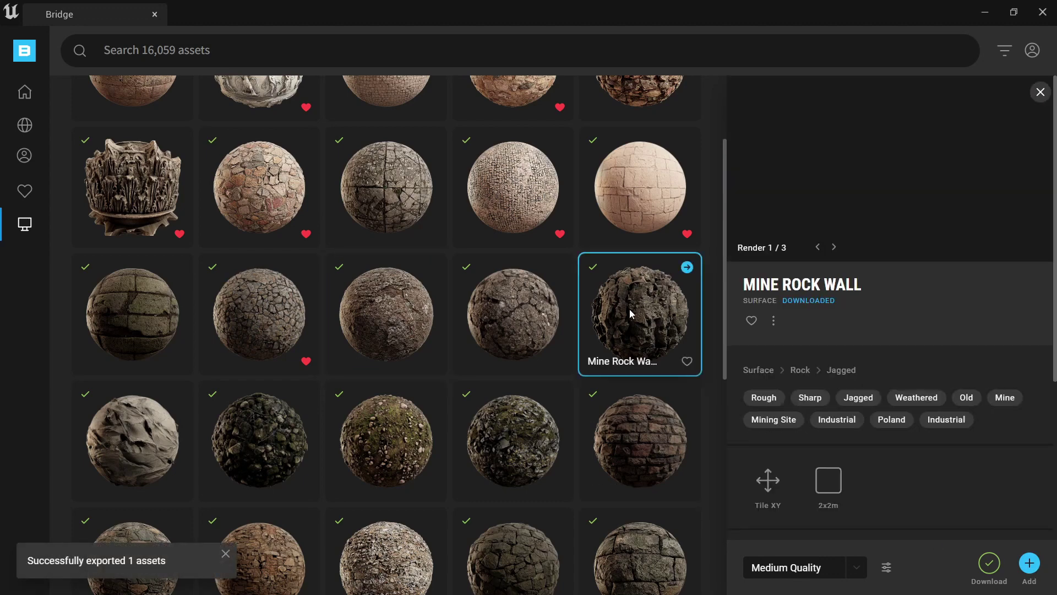
click(1033, 570)
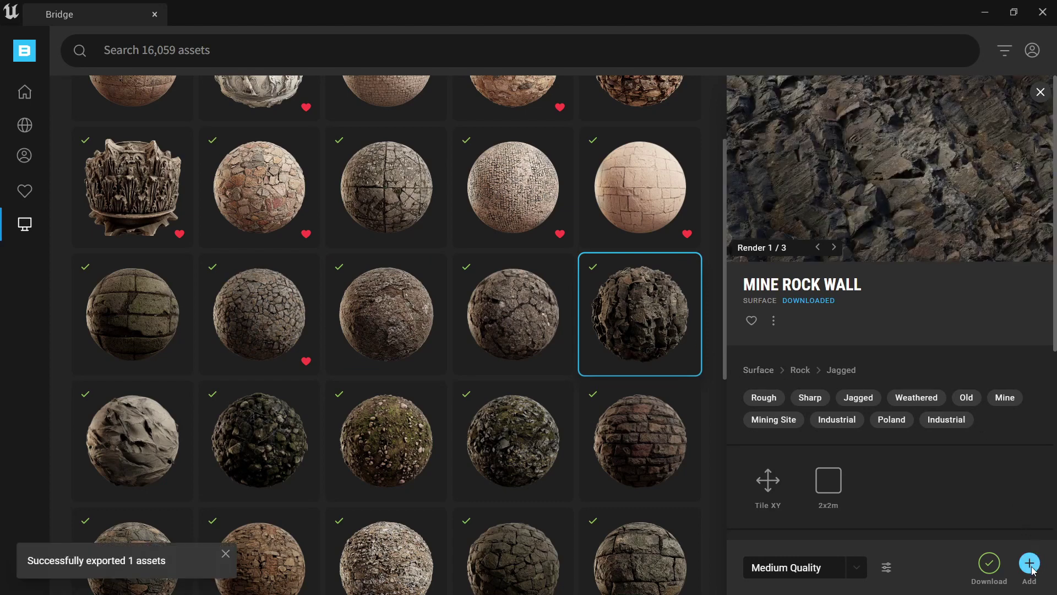
click(514, 445)
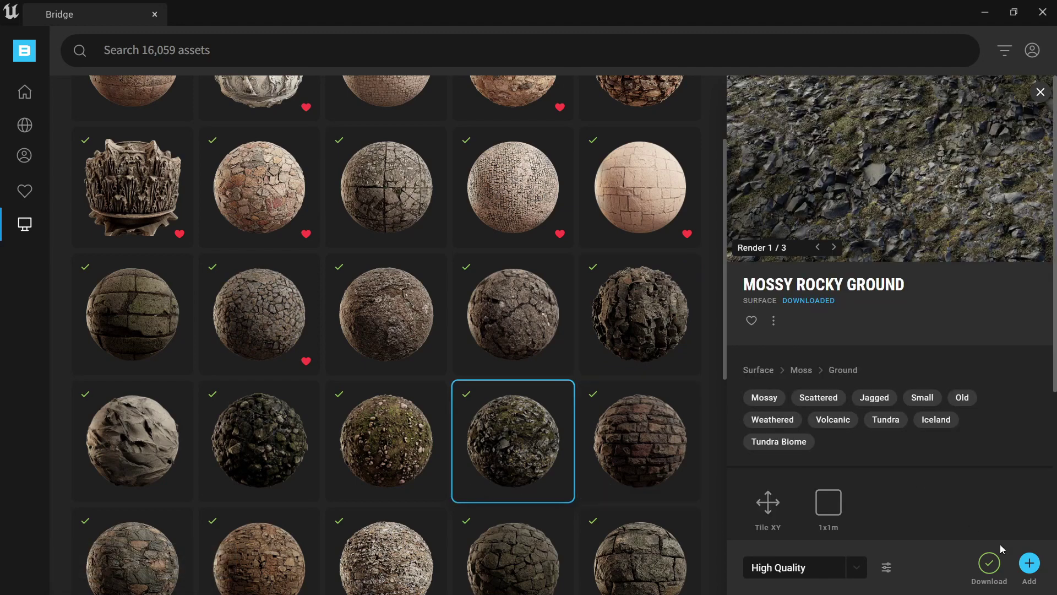
click(1033, 560)
click(984, 15)
Review the Size Map of the Icelandic_Rough_Rock surface folder in the Content Browser and close it.
click(272, 24)
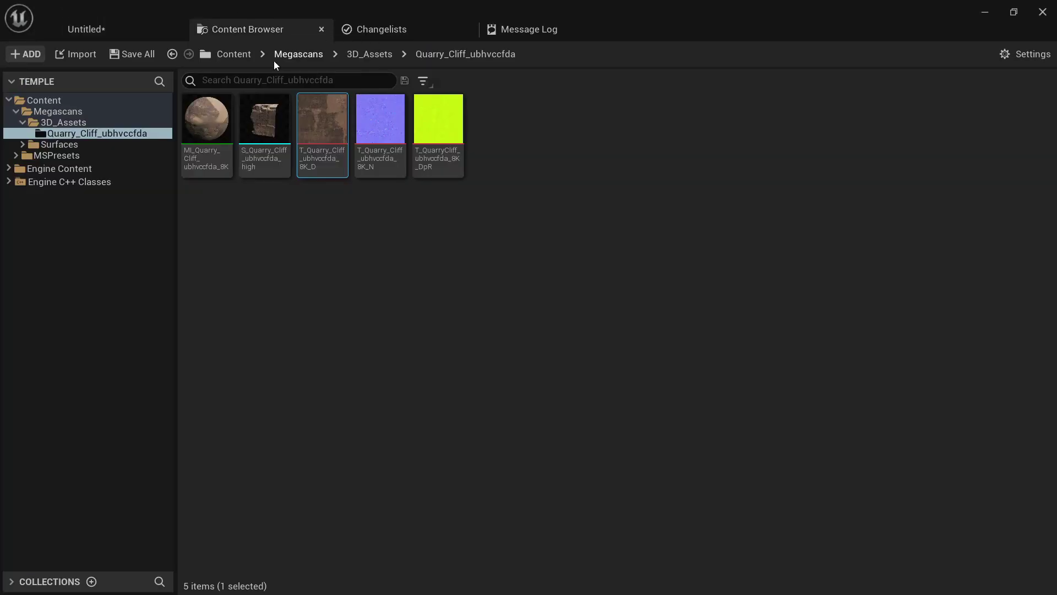
double_click(71, 146)
double_click(194, 123)
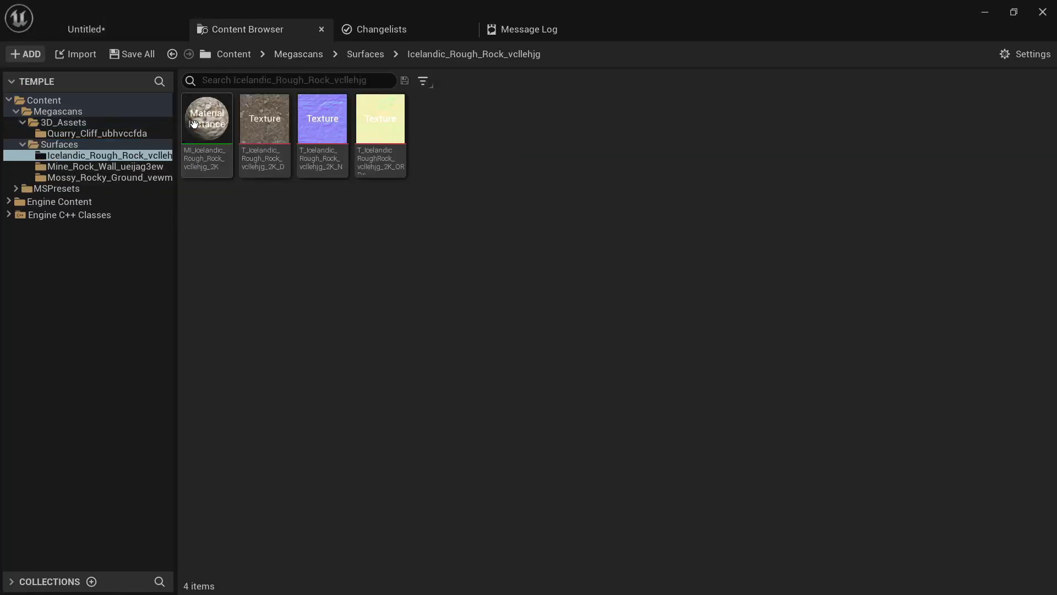
right_click(111, 158)
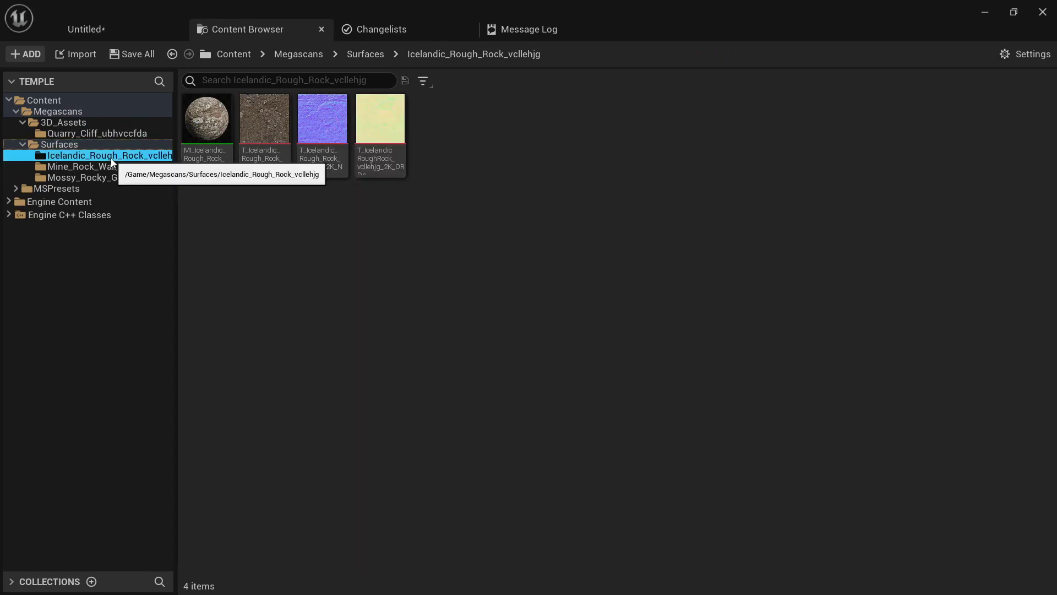
click(163, 394)
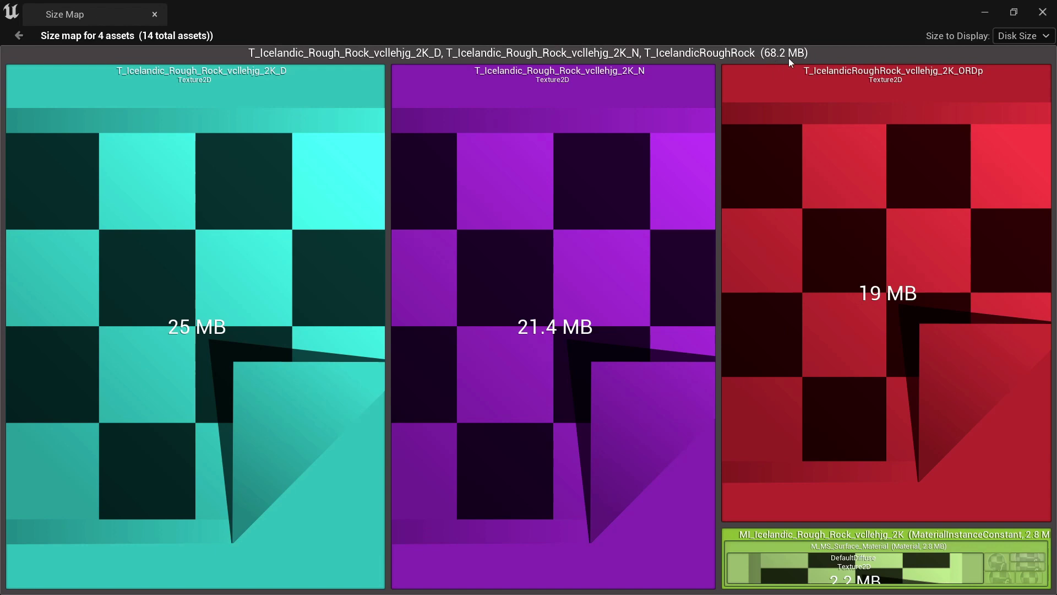
click(155, 14)
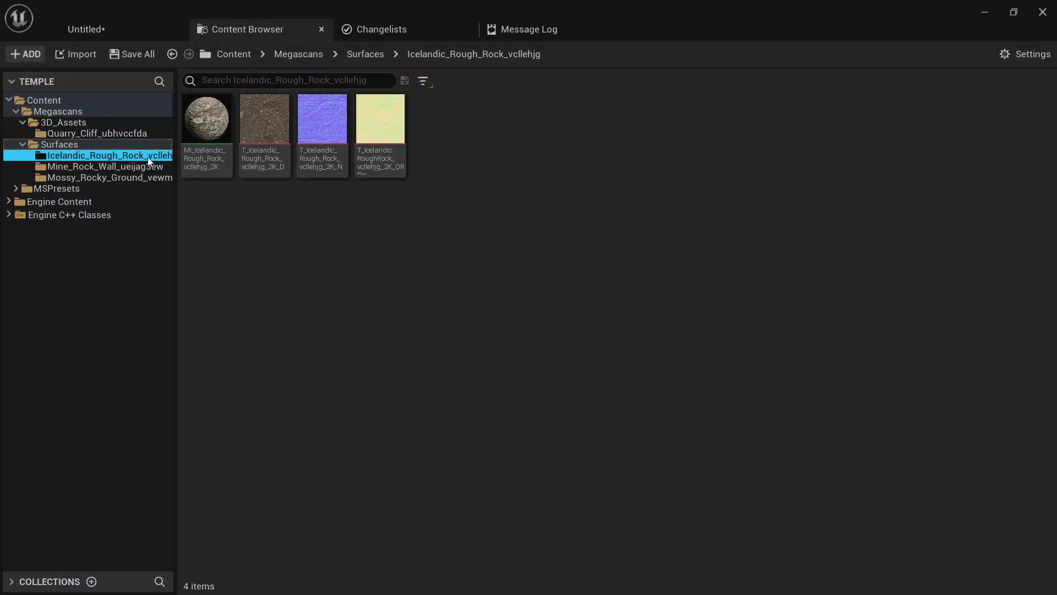
Compare the contents of the three imported surface folders and the Quarry_Cliff folder, ending in the Icelandic_Rough_Rock folder.
click(110, 166)
click(108, 177)
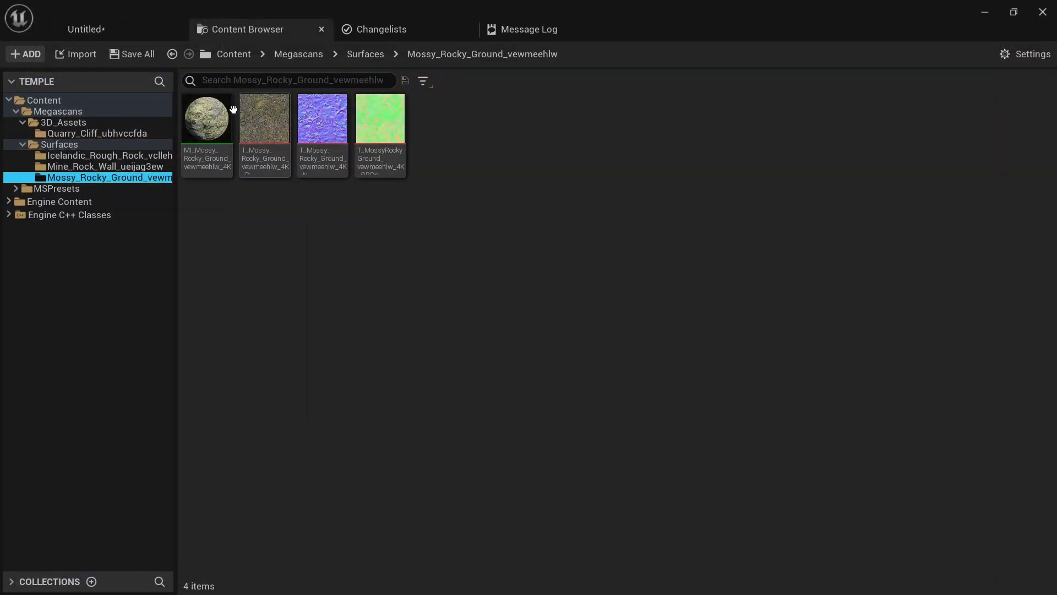
click(141, 166)
click(143, 155)
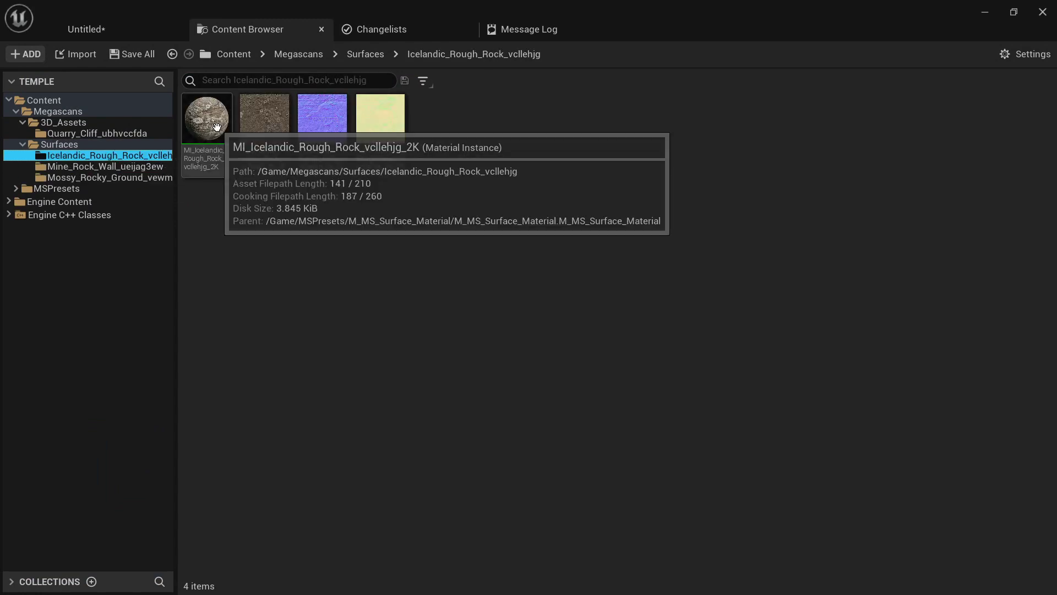
click(107, 119)
click(108, 132)
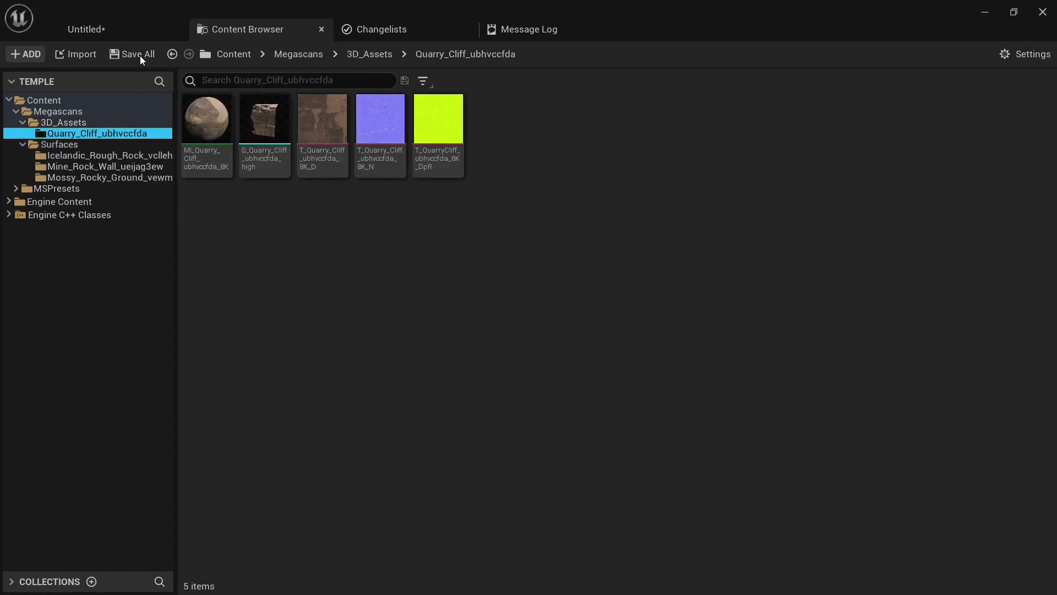
click(117, 146)
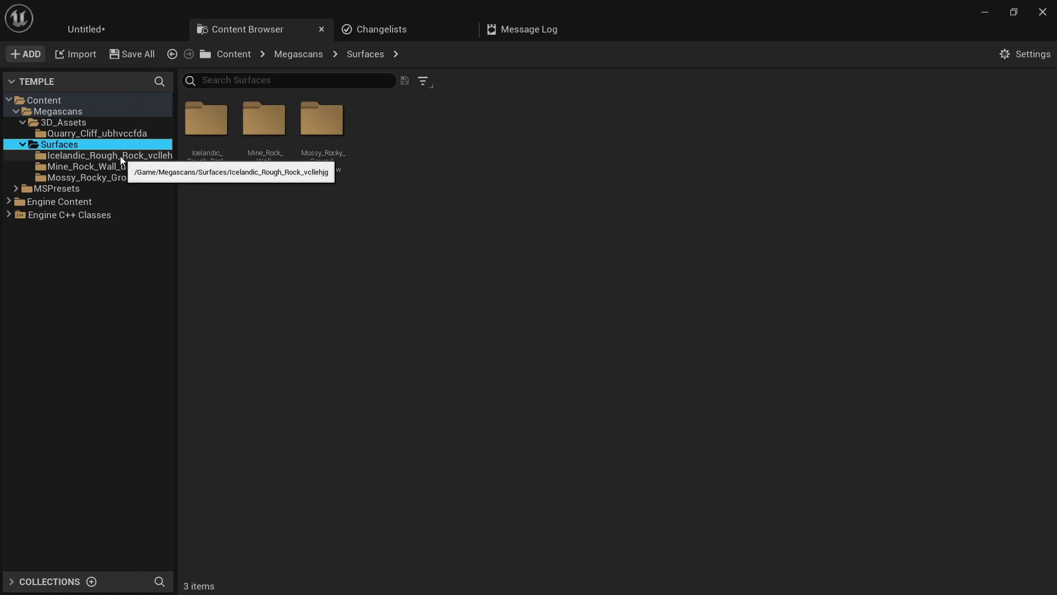
click(120, 157)
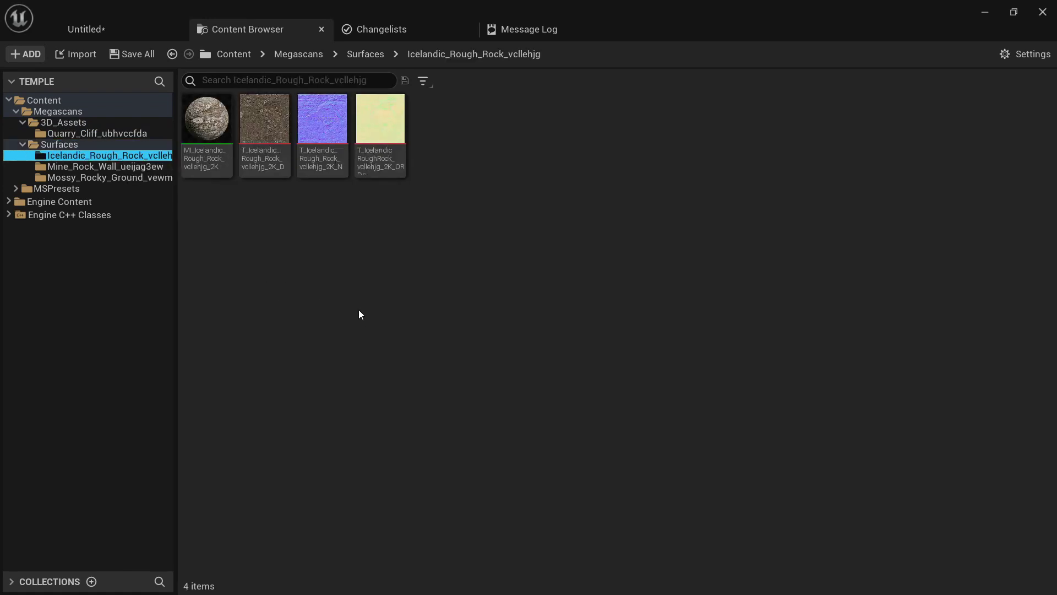
Look through the MSPresets material folders, collapse them, and return to the Megascans Surfaces folder.
click(16, 188)
click(61, 189)
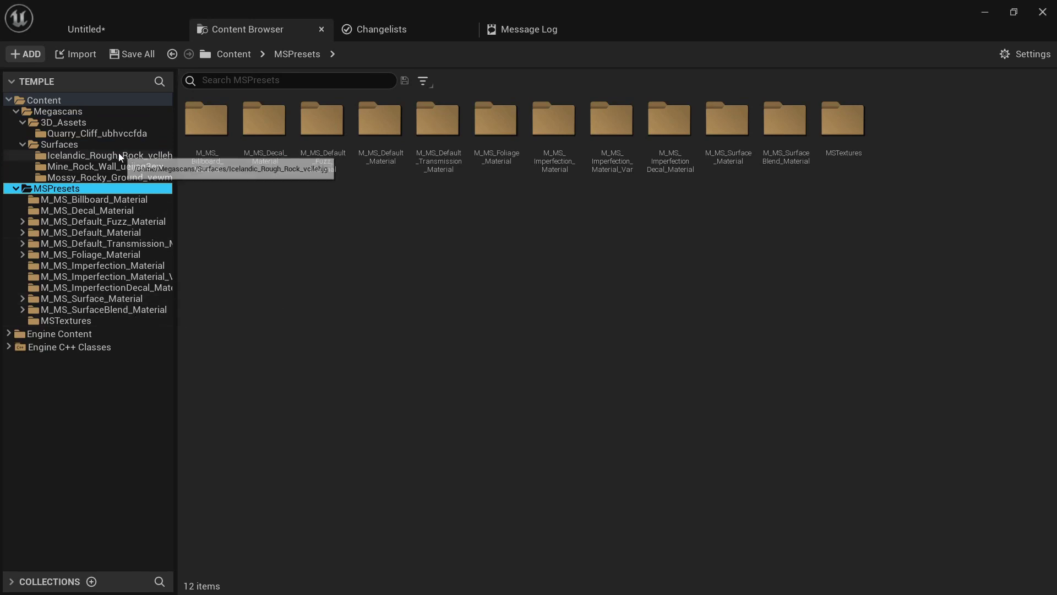
click(16, 189)
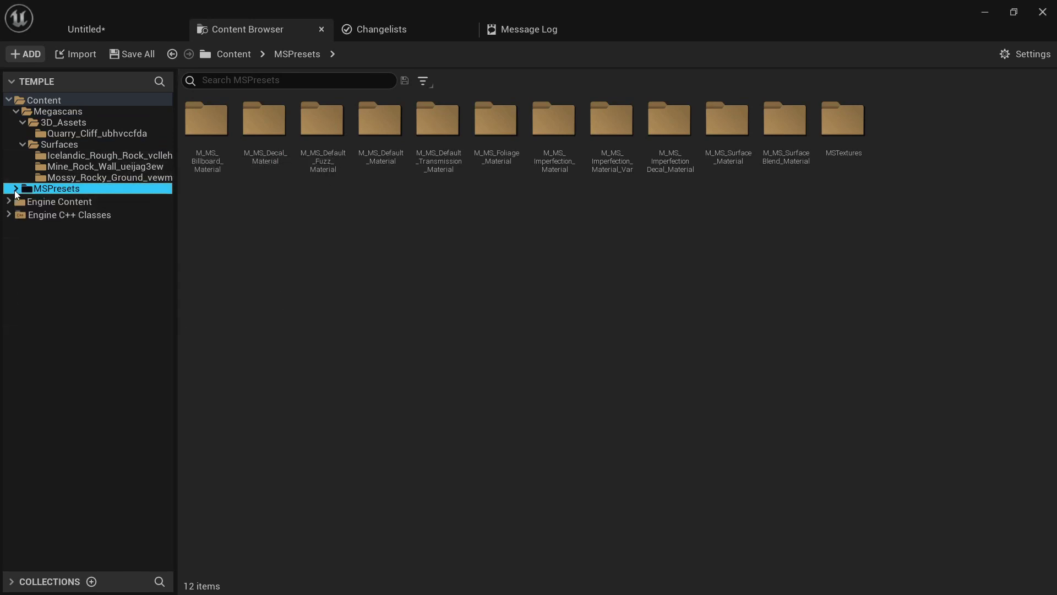
click(62, 134)
click(61, 123)
click(71, 146)
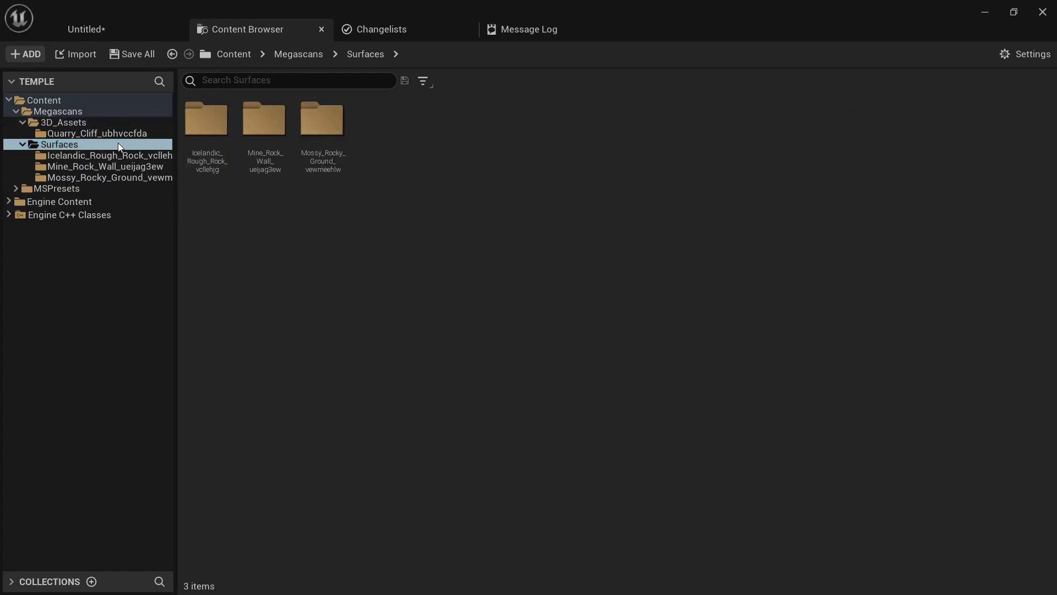
Collapse the Megascans folder and create a new folder directly under Content.
click(16, 112)
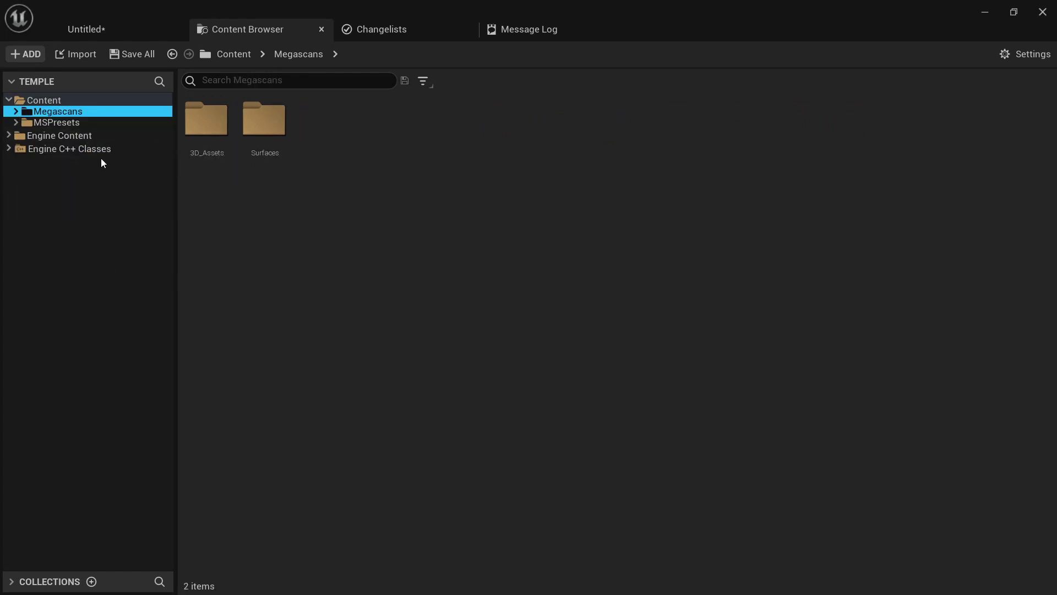
click(63, 101)
right_click(61, 101)
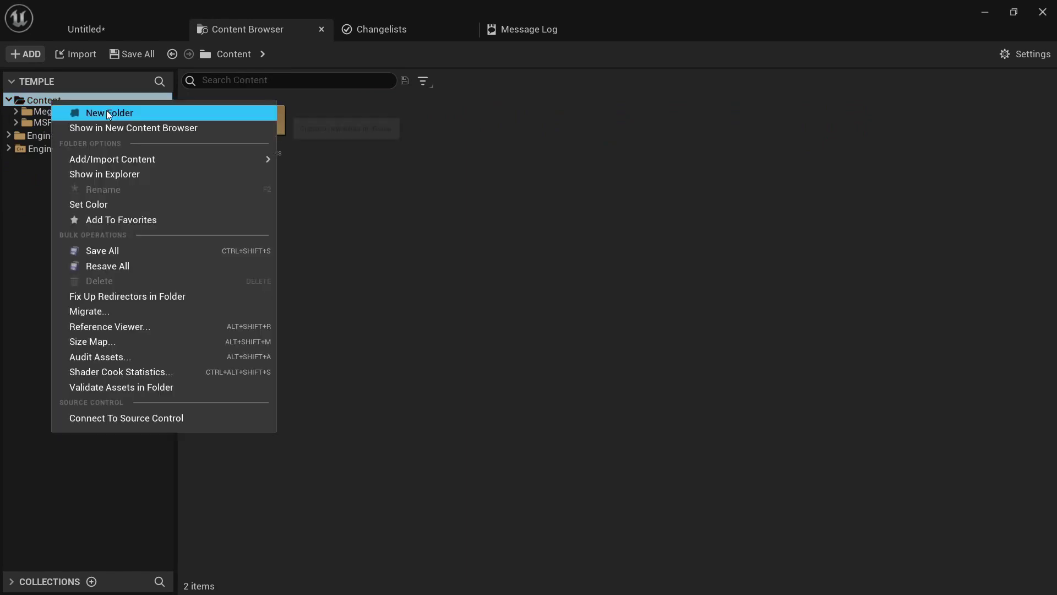
click(108, 113)
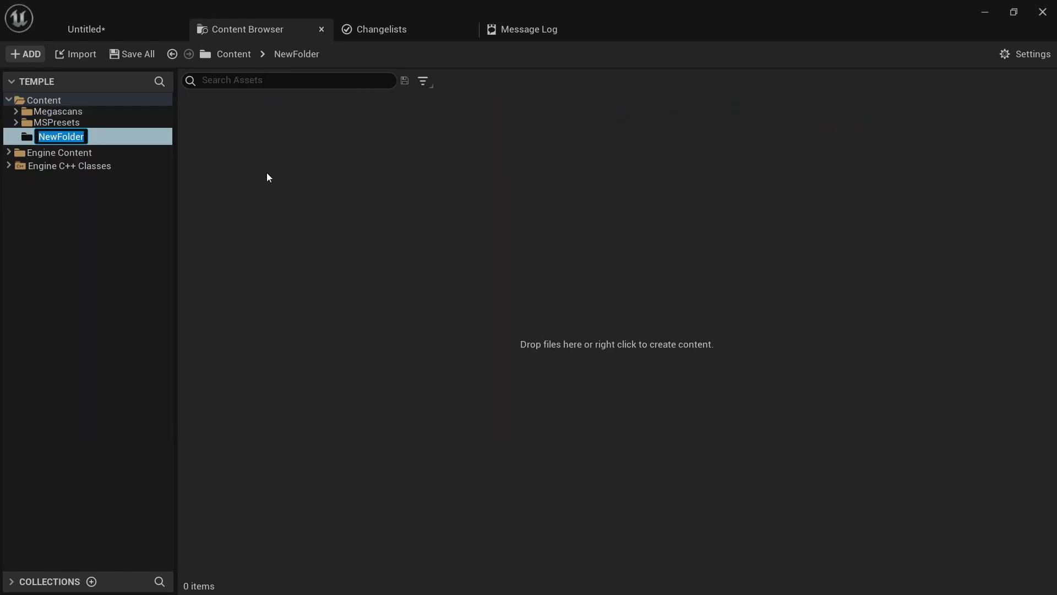
text(Mate)
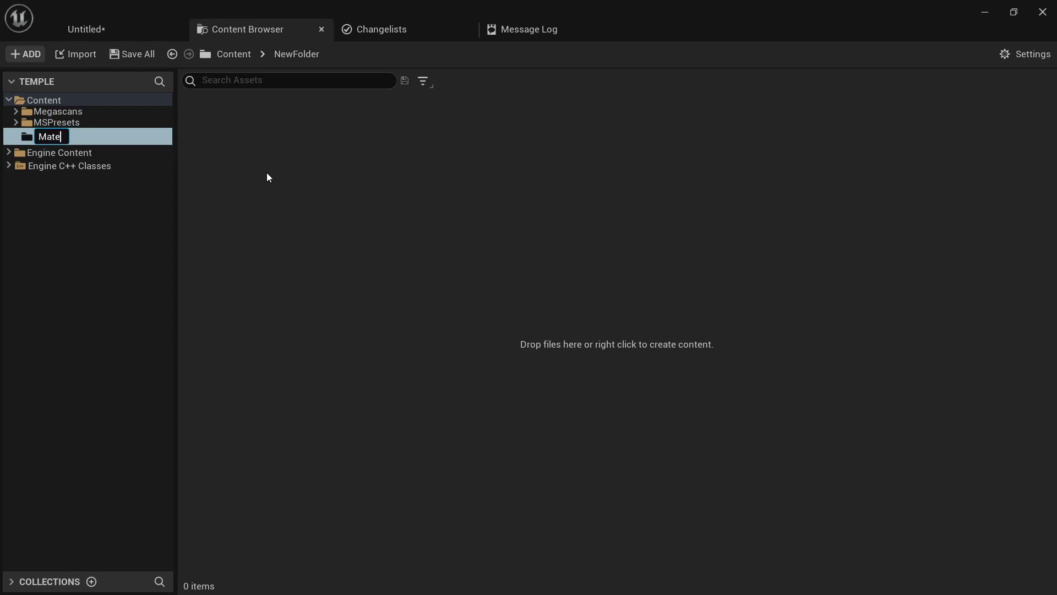
text(rialLibrary)
key(BackSpace)
key(BackSpace)
key(BackSpace)
key(BackSpace)
key(BackSpace)
key(BackSpace)
key(BackSpace)
key(BackSpace)
key(BackSpace)
key(BackSpace)
key(BackSpace)
key(BackSpace)
key(BackSpace)
key(BackSpace)
key(BackSpace)
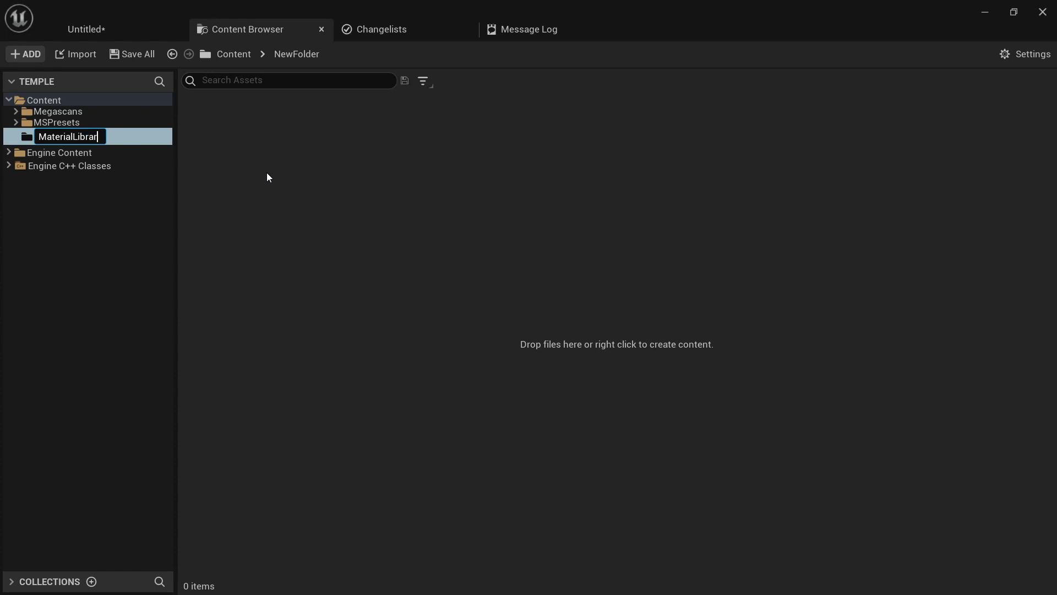
Name the new folder under Content Temple.
text(Temple)
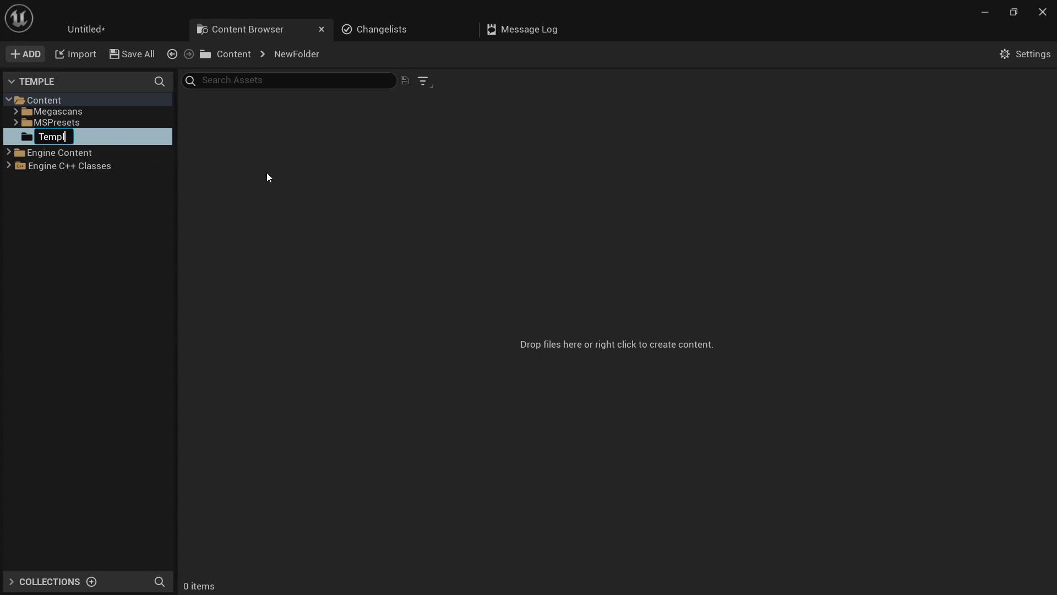
key(Return)
Create a folder named MaterialLibrary inside the Temple folder.
right_click(46, 134)
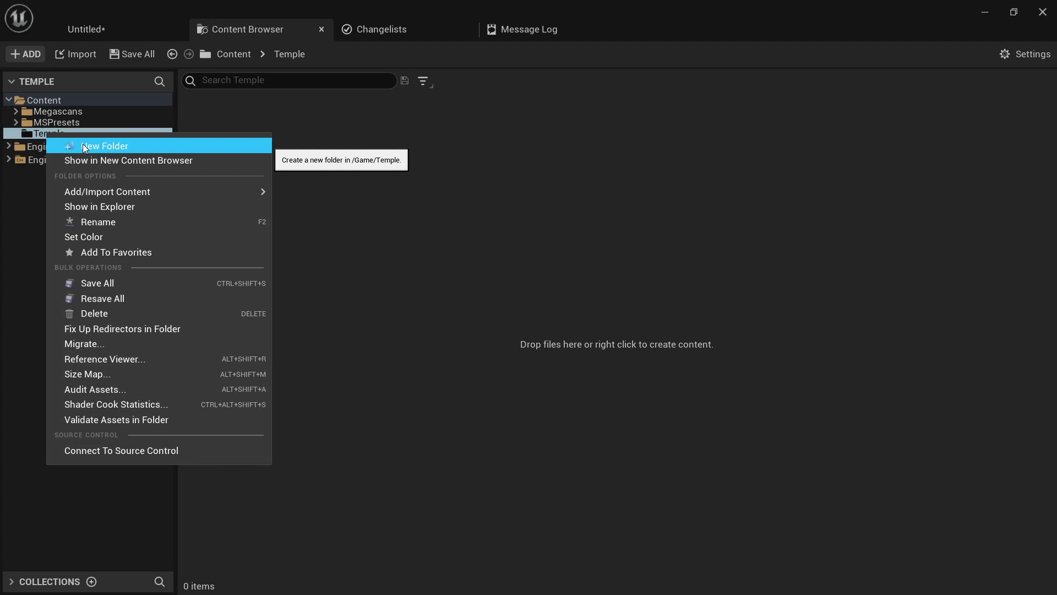
click(85, 146)
text(Material)
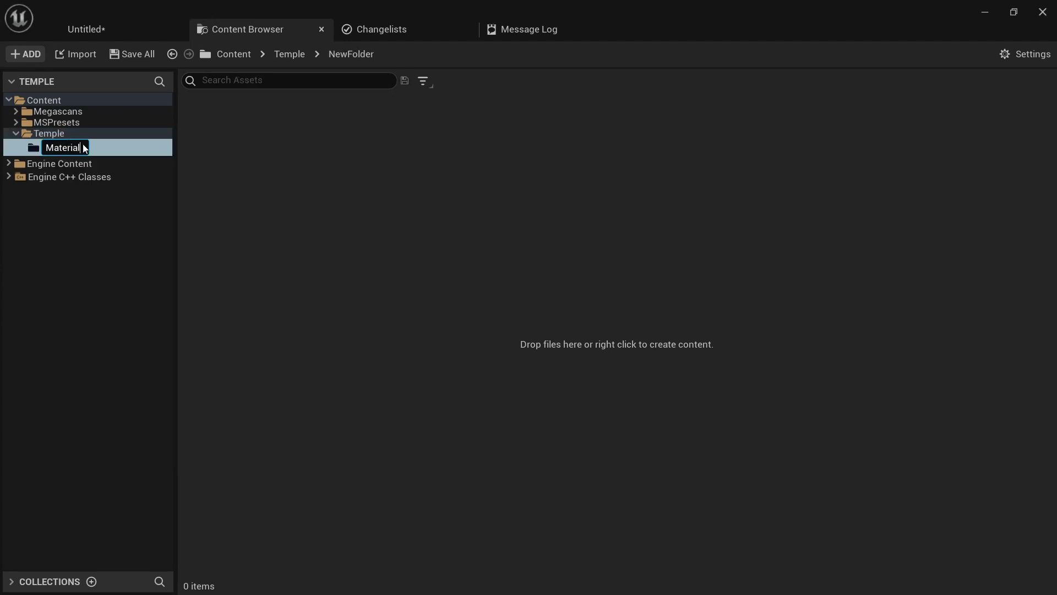
text(sibrary)
key(Return)
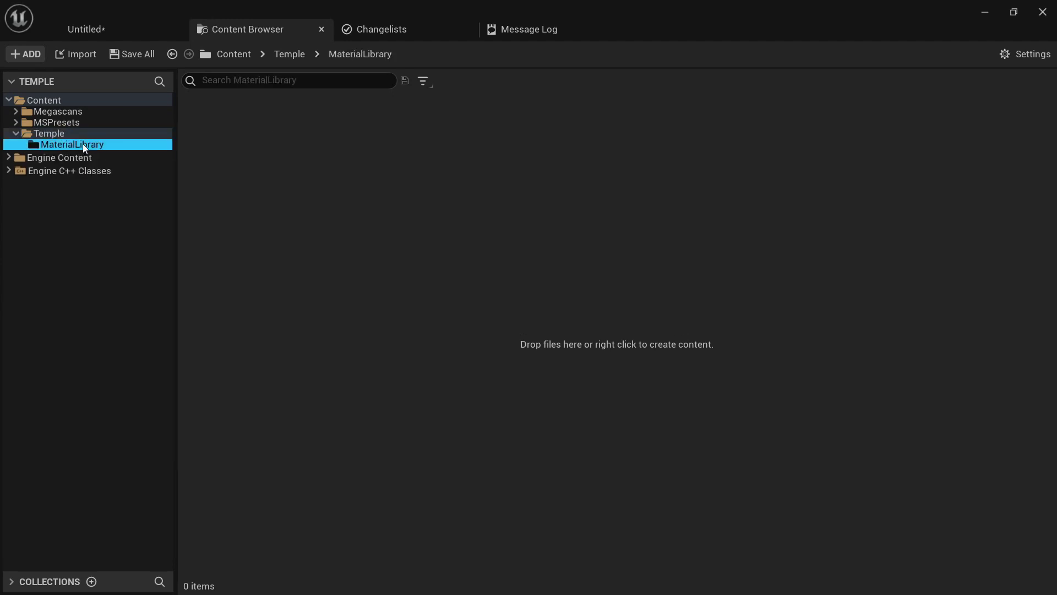
Create a Material Layer asset named ML_Master_Surface in the MaterialLibrary folder.
click(70, 143)
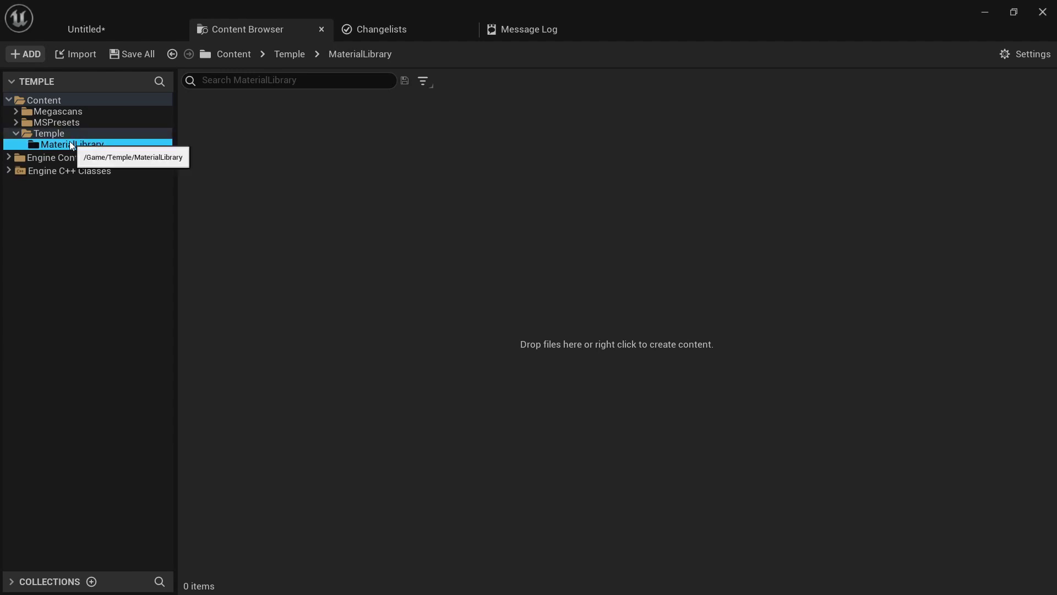
right_click(256, 155)
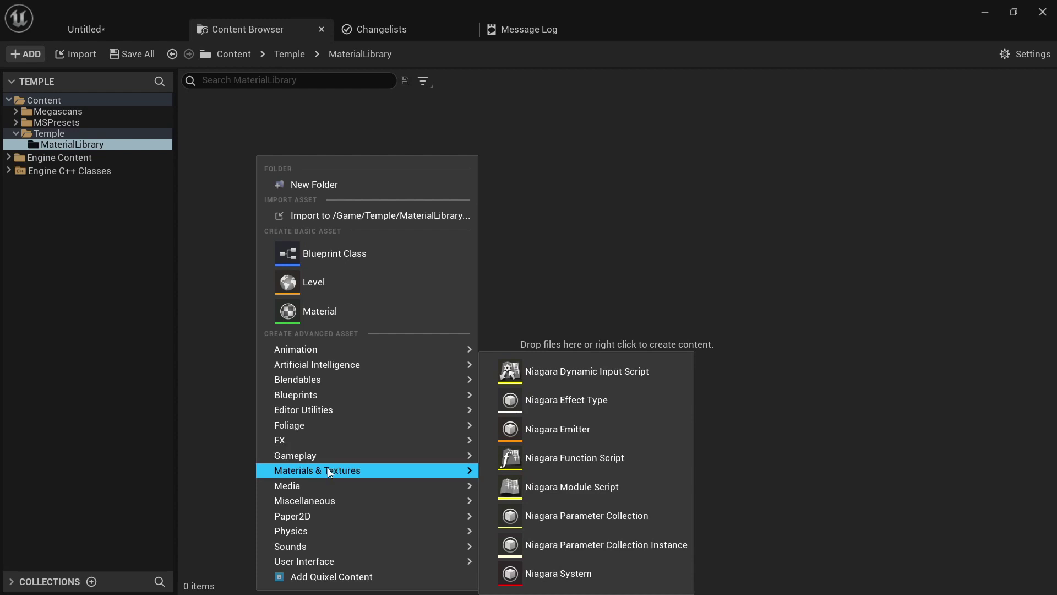
mouse_move(328, 470)
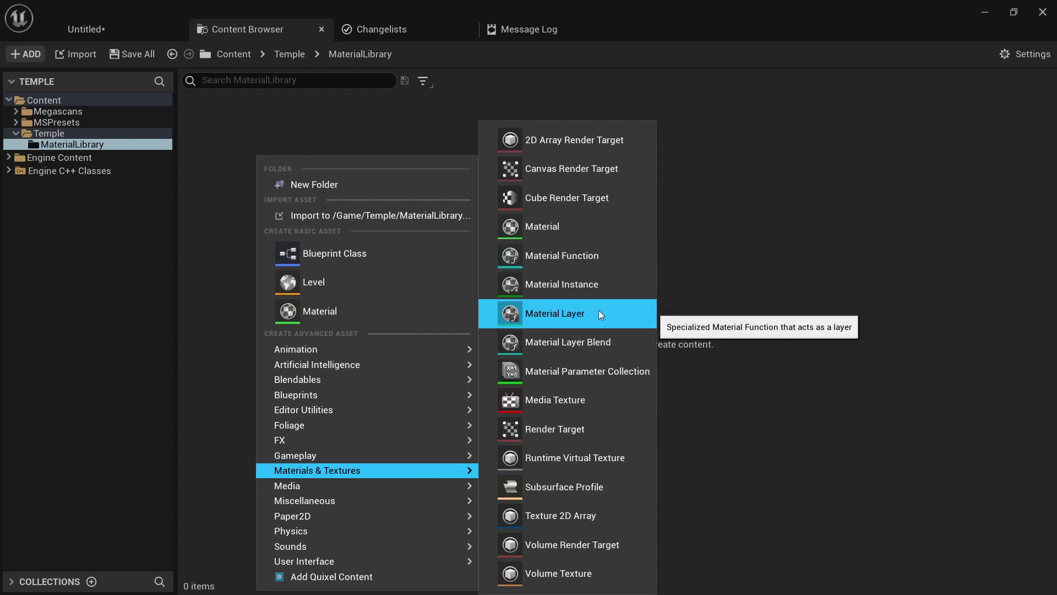
click(571, 315)
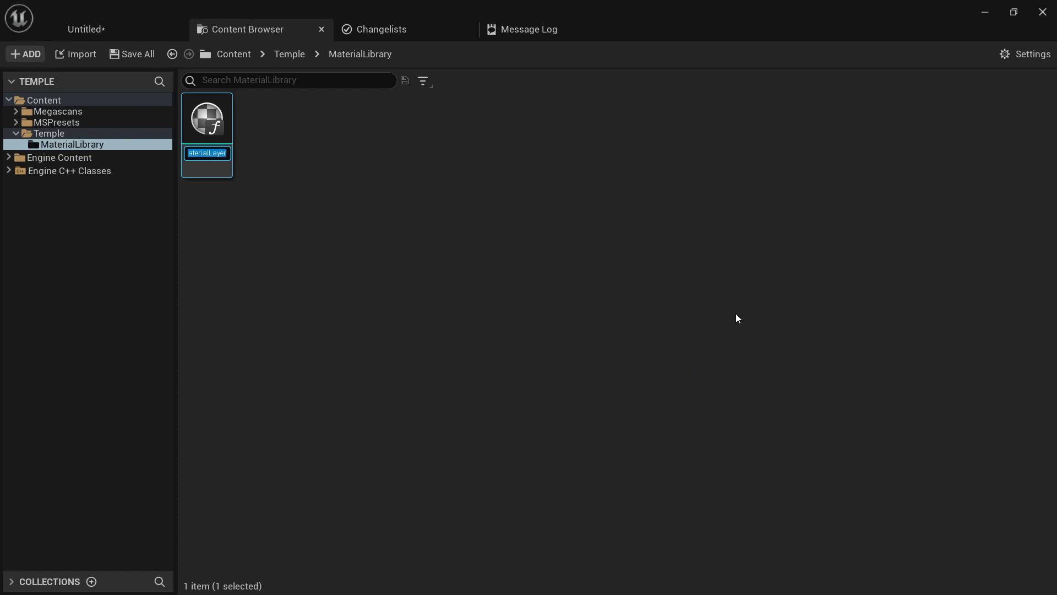
text(ML)
key(Return)
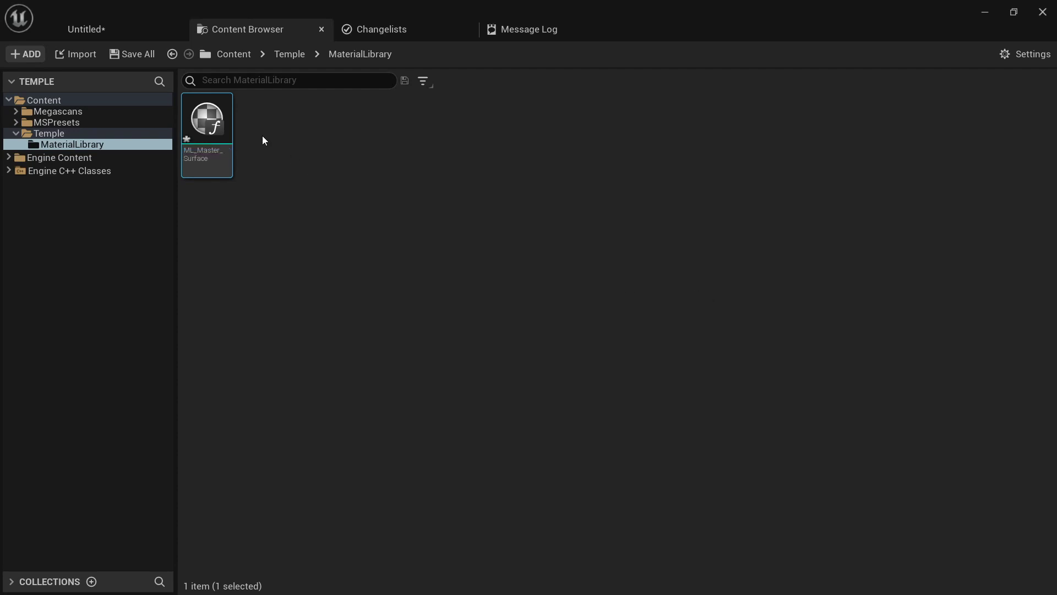
Open ML_Master_Surface for editing, look over its default nodes, and dock its editor in the main window beside the Content Browser.
double_click(208, 121)
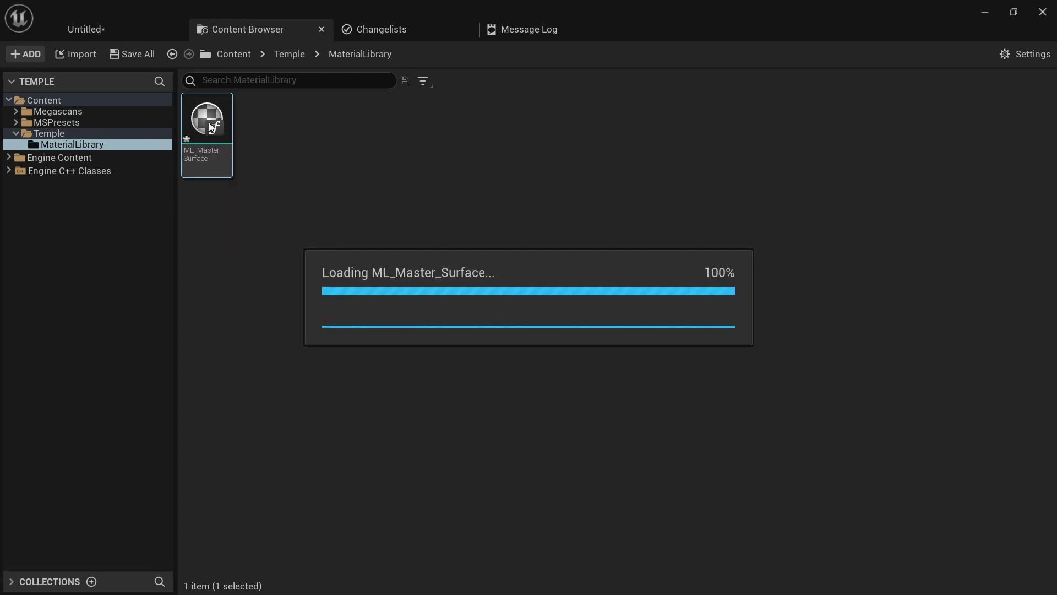
scroll(831, 184, down, 5)
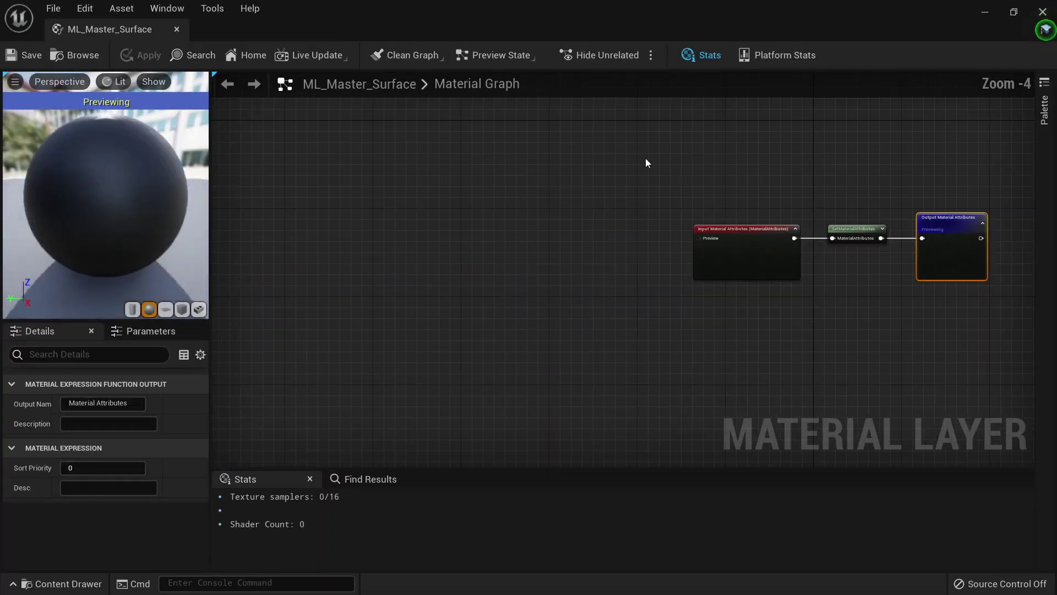
drag(645, 162, 970, 318)
right_drag(971, 323, 644, 330)
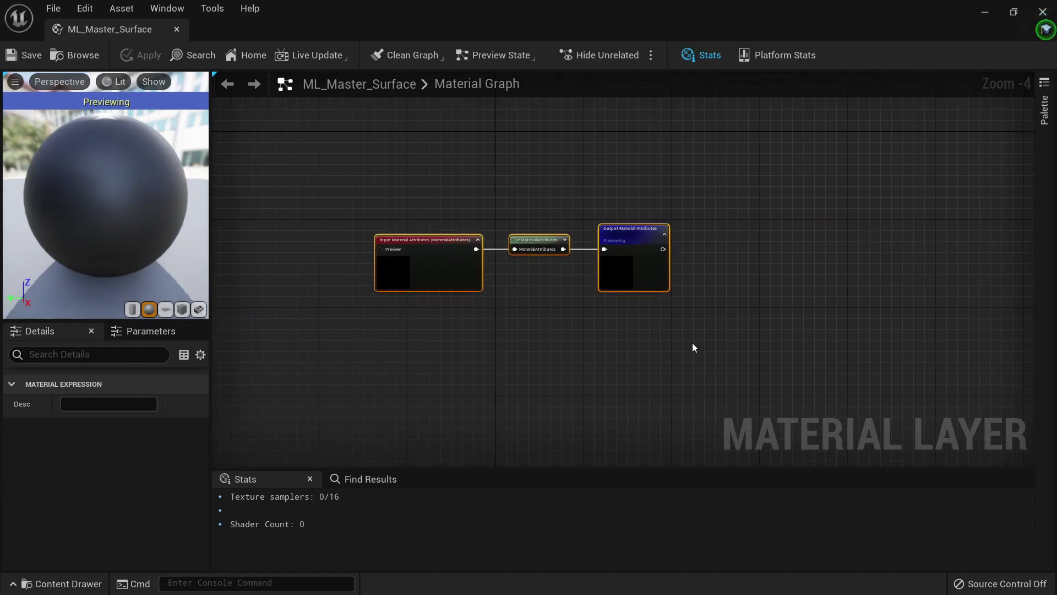
scroll(467, 295, up, 3)
right_drag(467, 295, 650, 275)
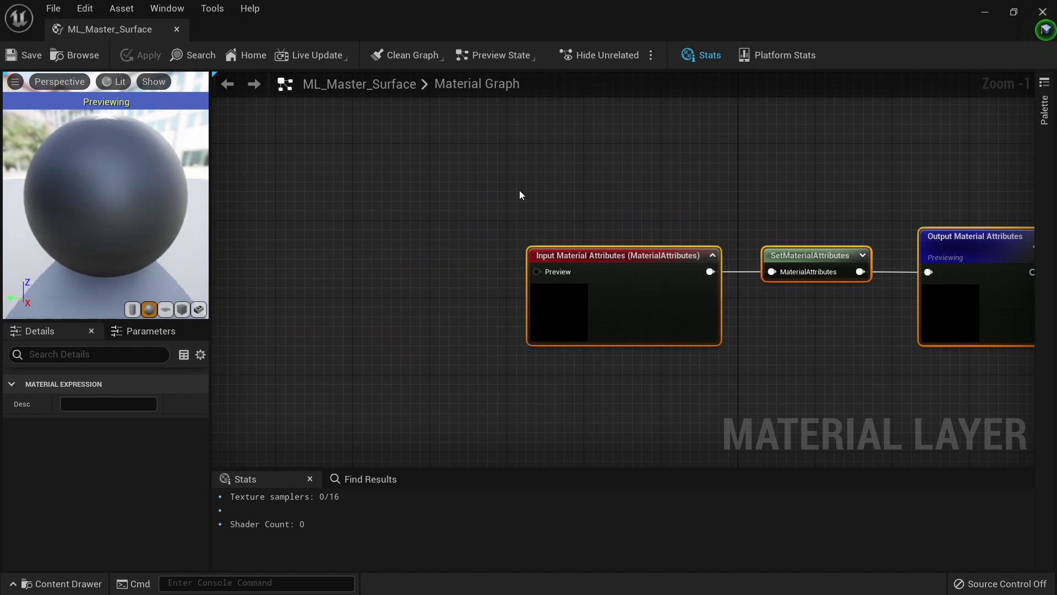
click(508, 150)
right_drag(618, 165, 441, 170)
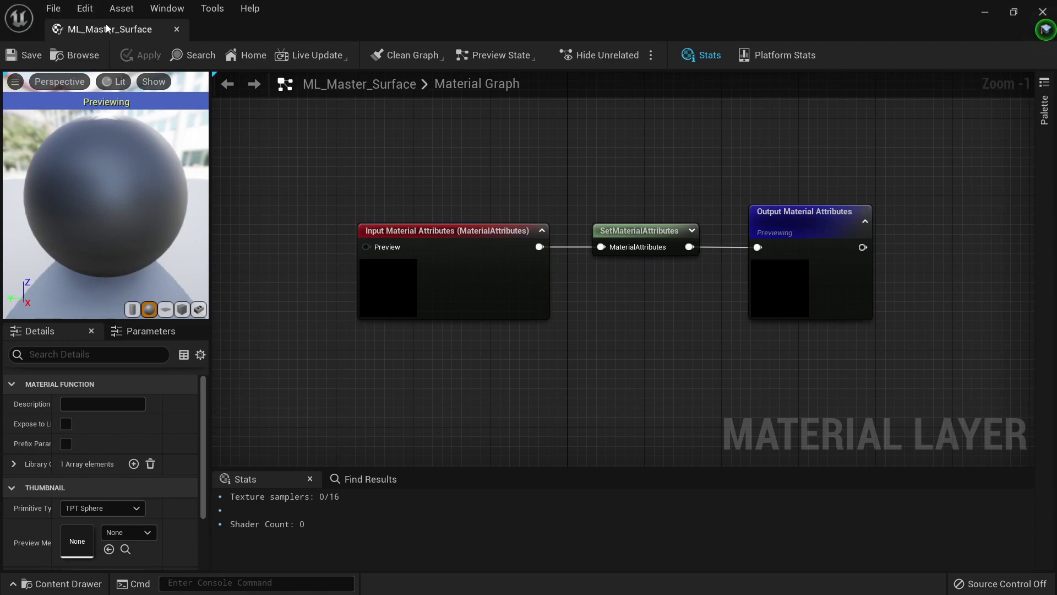
drag(106, 25, 402, 31)
Return to the Content Browser and open the Icelandic_Rough_Rock folder under Megascans Surfaces.
click(272, 30)
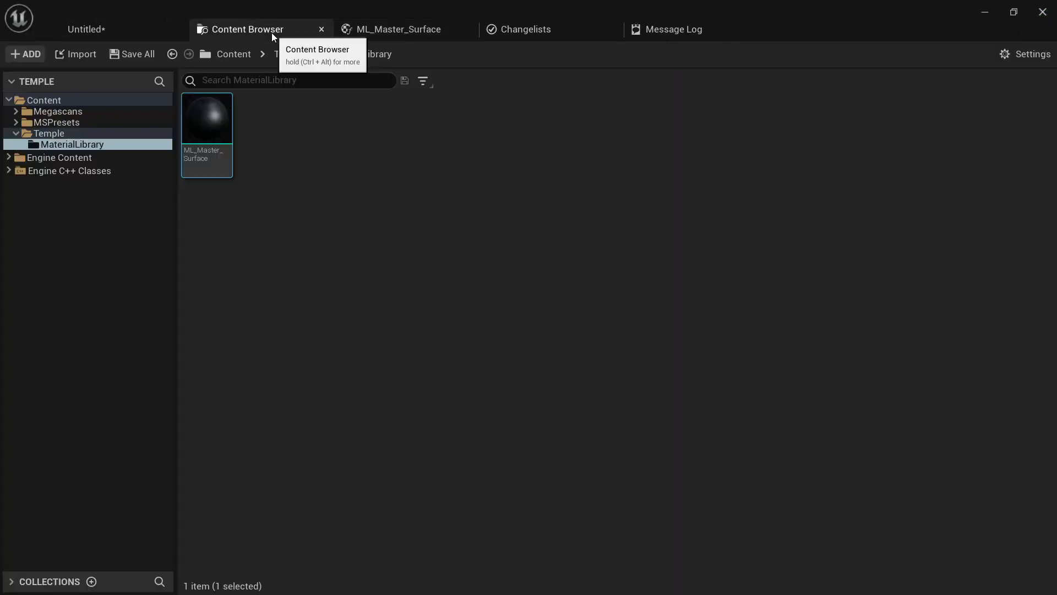
click(72, 122)
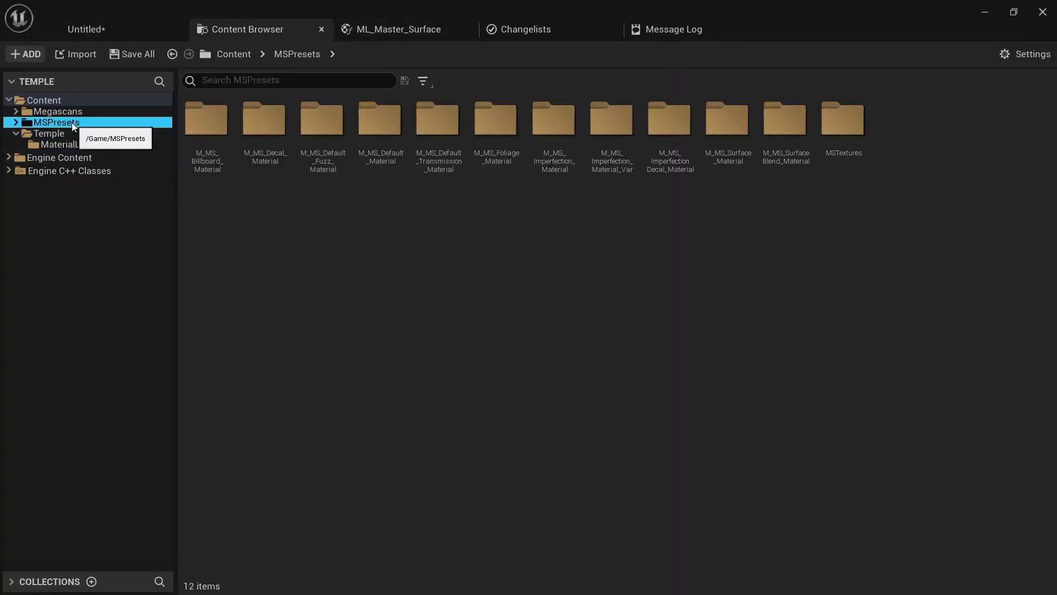
click(83, 112)
double_click(264, 119)
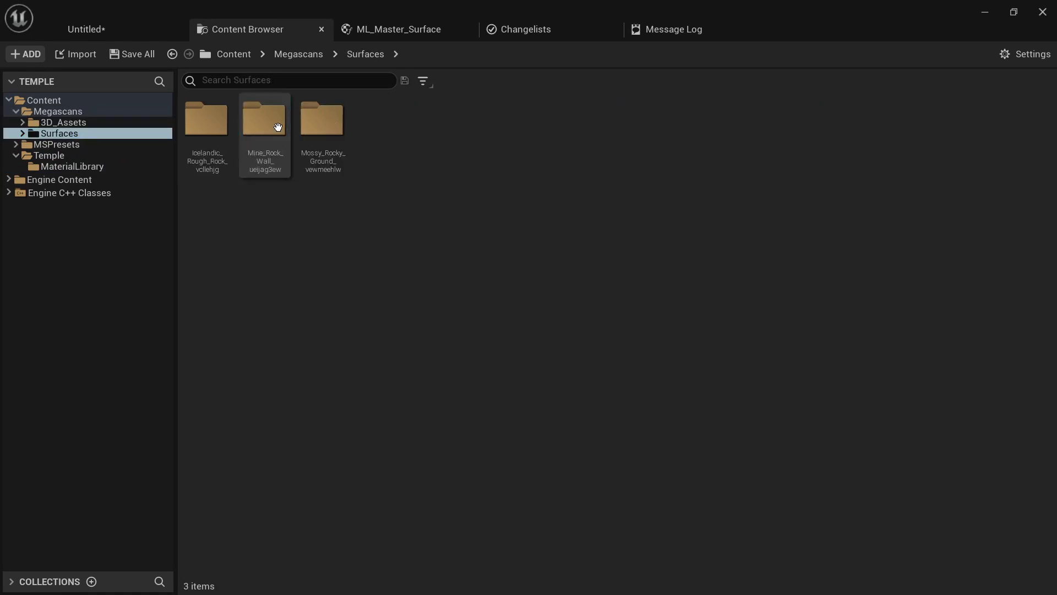
double_click(217, 134)
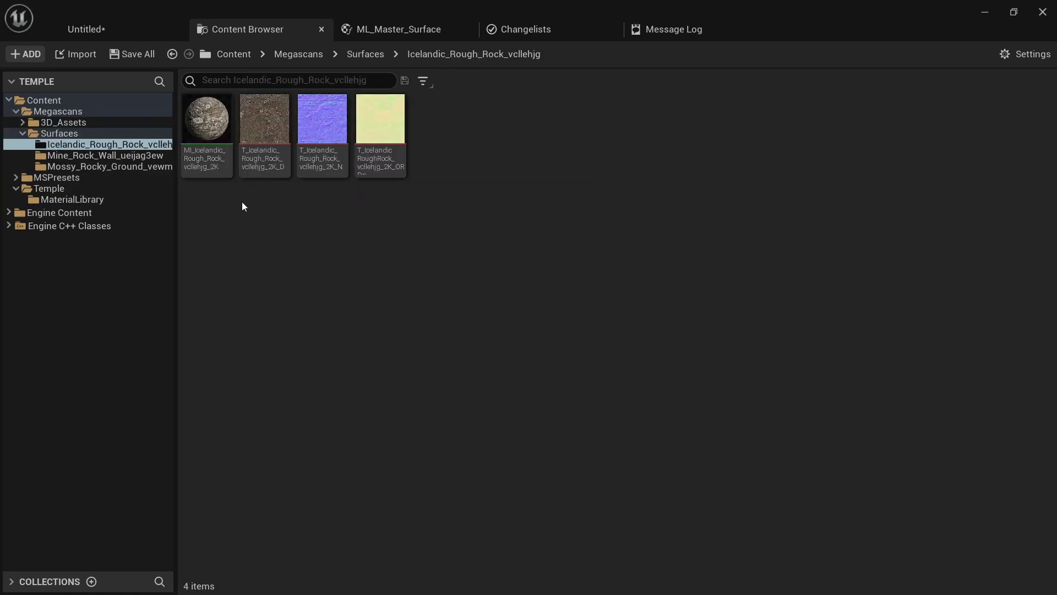
Add the Icelandic rock's D, N and ORDp textures together to the ML_Master_Surface graph as texture samples.
mouse_move(257, 168)
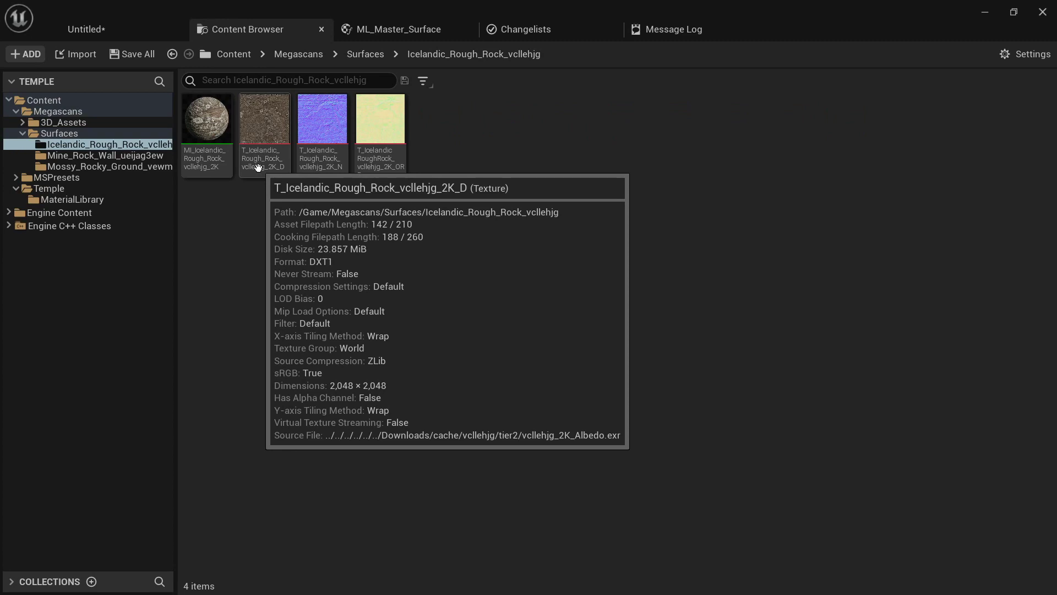
mouse_move(375, 129)
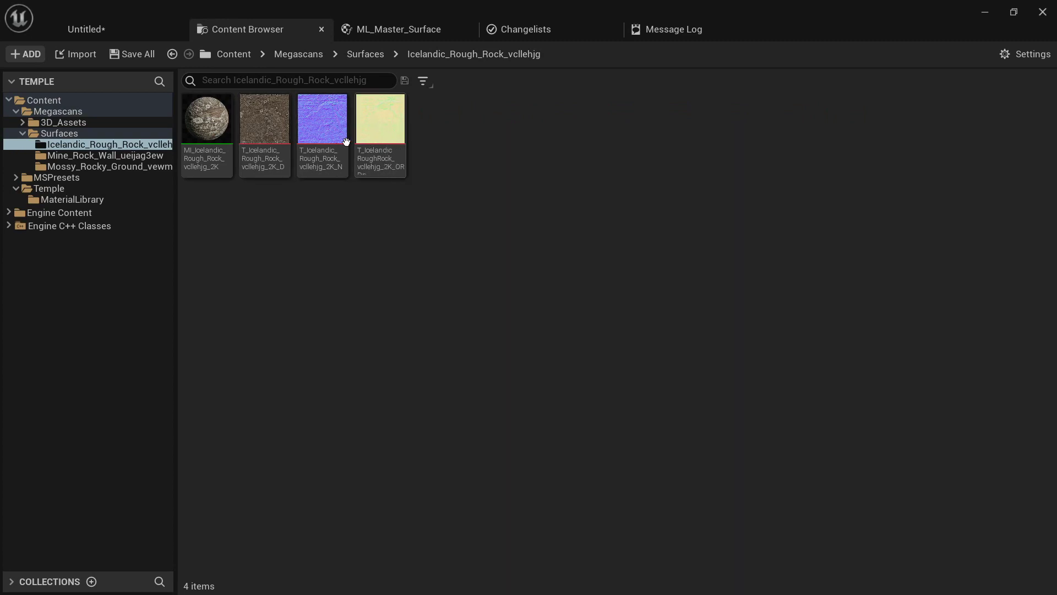
click(260, 139)
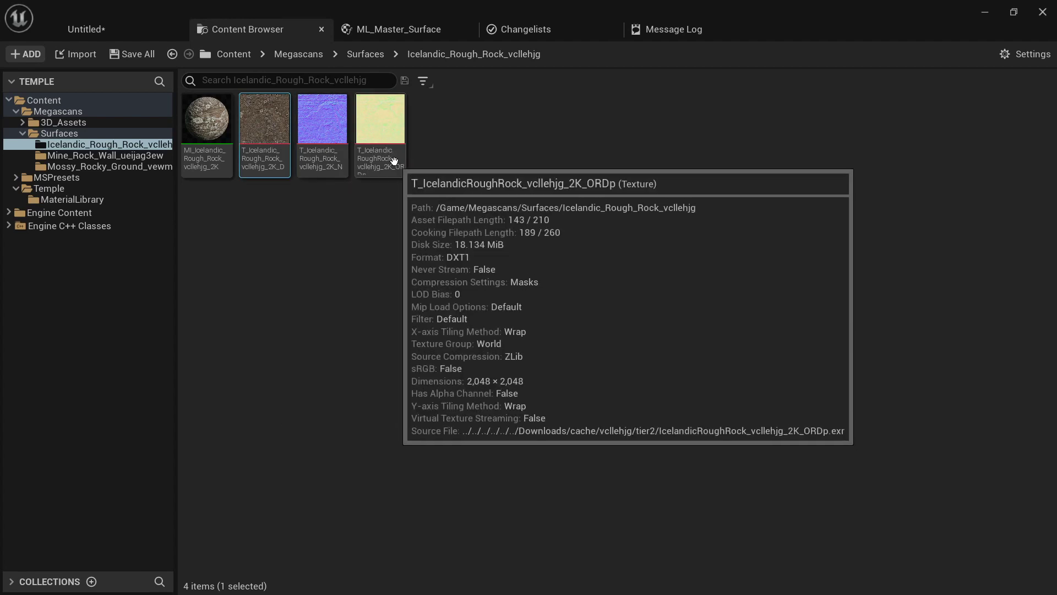
shift+click(388, 135)
drag(284, 132, 302, 379)
Separate the overlapping texture samples into a vertical column, with base color above normal and ORDp lowest.
right_drag(440, 359, 614, 275)
drag(677, 262, 532, 392)
drag(545, 427, 286, 220)
right_click(394, 260)
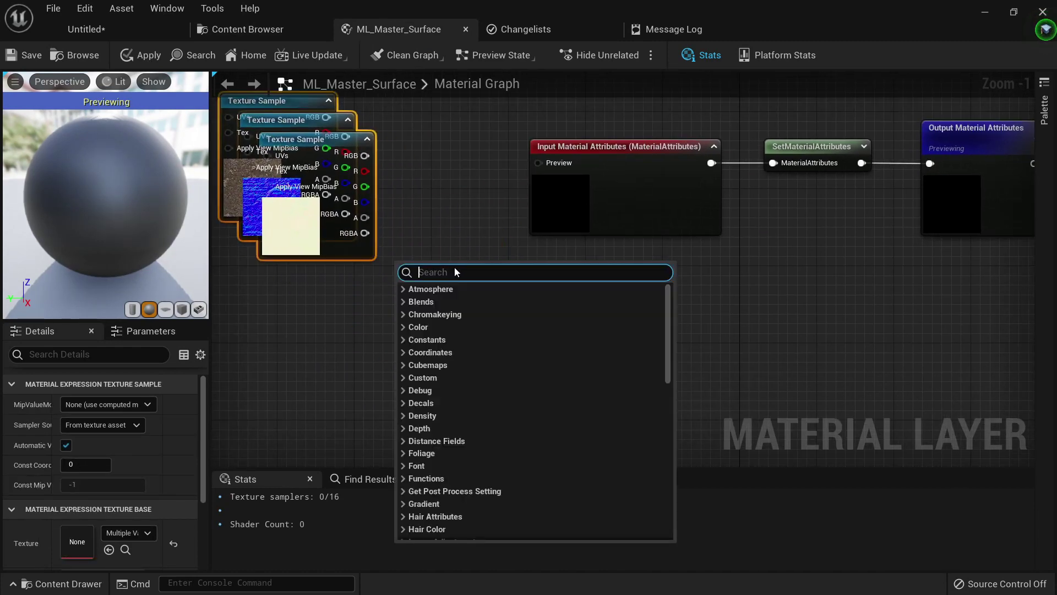
right_drag(426, 216, 656, 185)
click(636, 234)
scroll(637, 239, down, 2)
drag(529, 278, 382, 424)
click(457, 206)
drag(457, 205, 360, 131)
drag(512, 242, 378, 264)
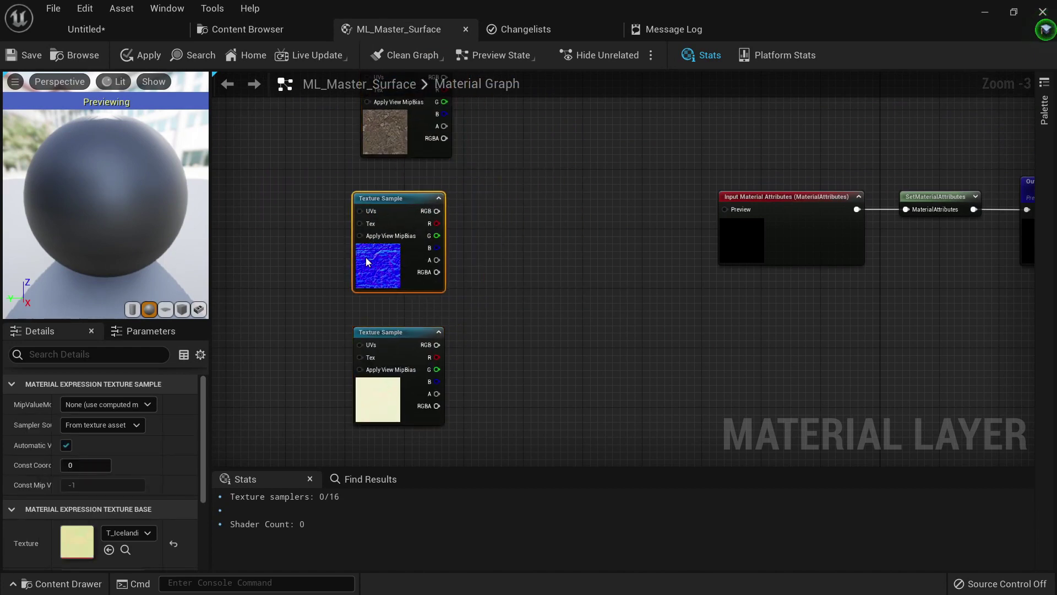
drag(398, 334, 407, 322)
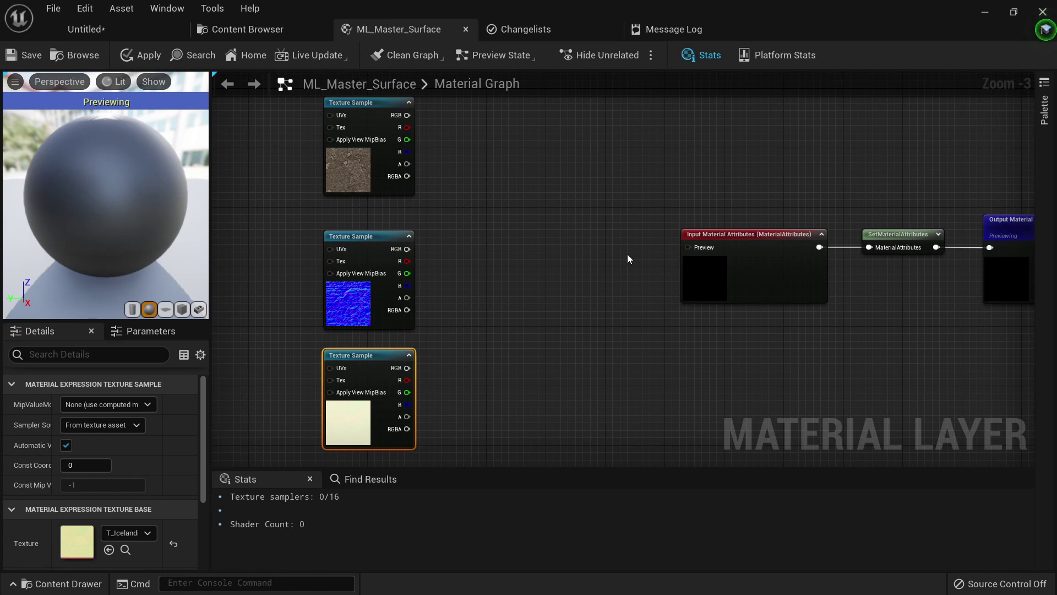
Move the three texture samples together farther away from the Input Material Attributes node, then deselect them.
right_drag(534, 226, 616, 226)
scroll(616, 226, down, 2)
drag(580, 159, 483, 348)
drag(501, 265, 448, 266)
click(530, 227)
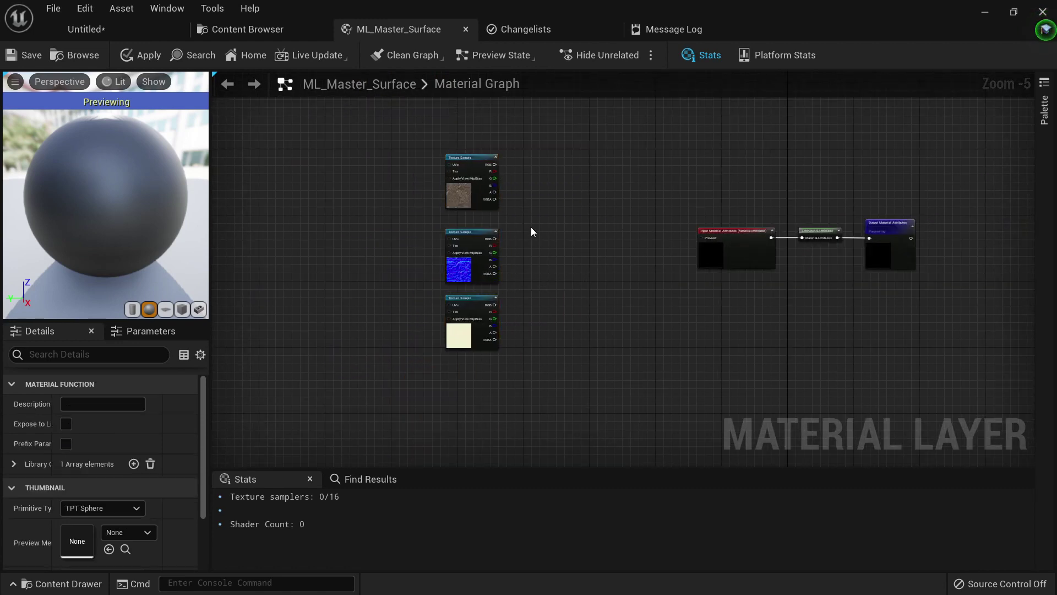
Add a MakeMaterialAttributes node between the texture samples and the Input Material Attributes node.
scroll(533, 199, up, 3)
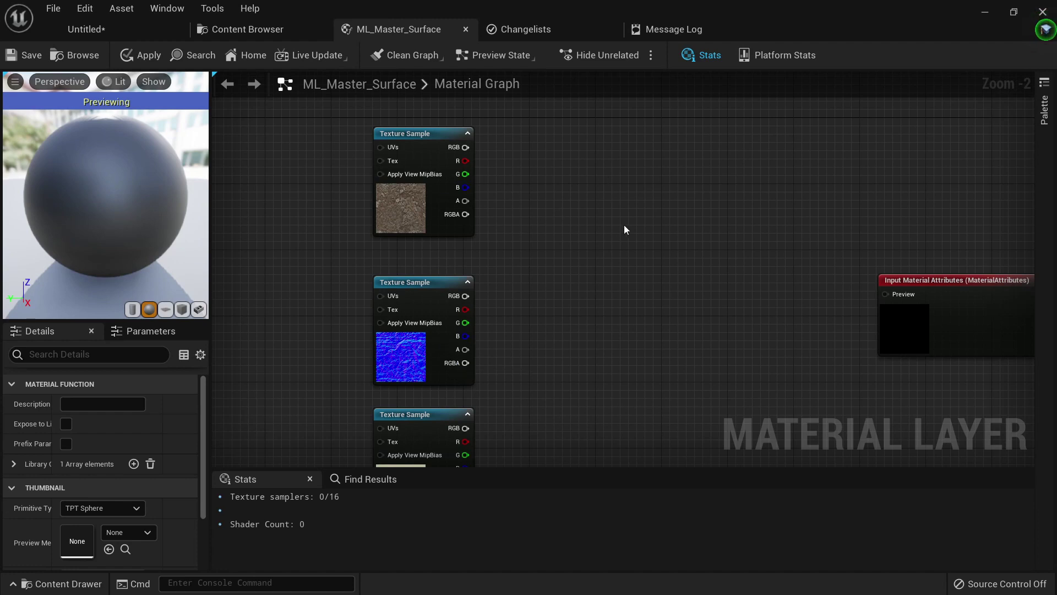
right_click(579, 199)
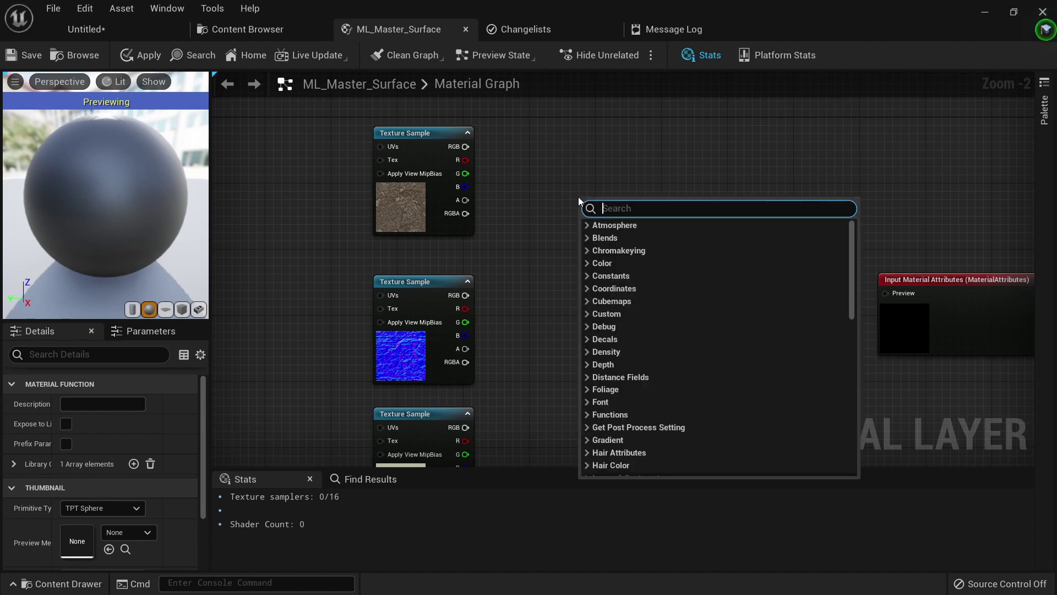
text(materi)
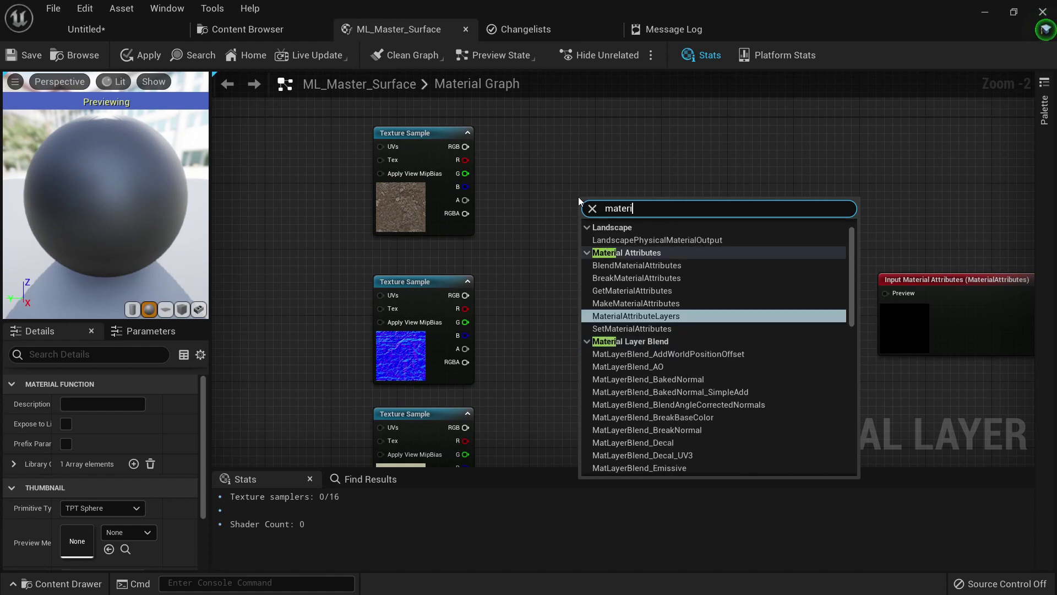
text(al attribute)
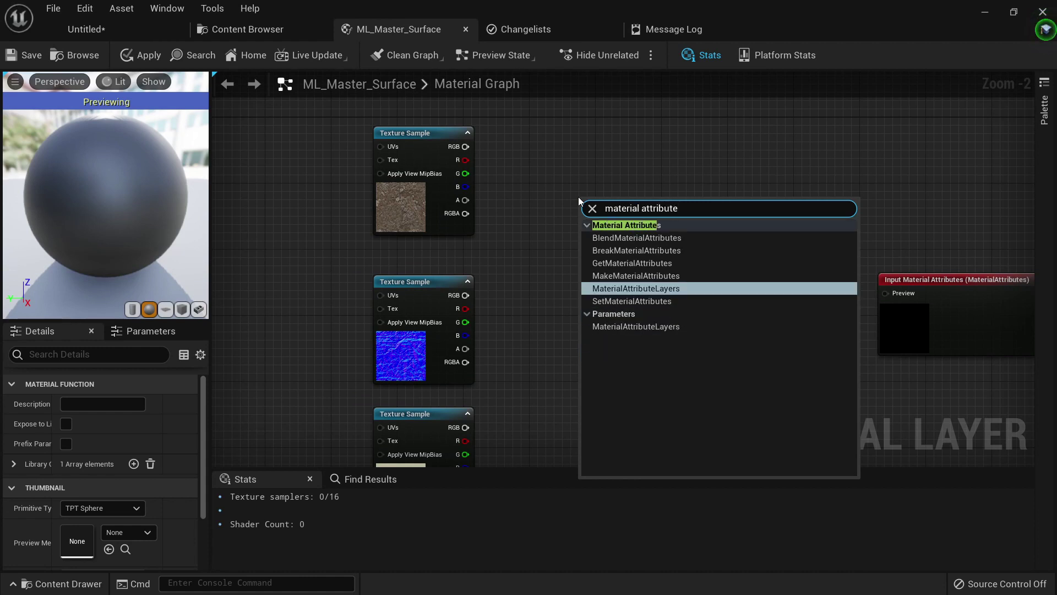
click(646, 278)
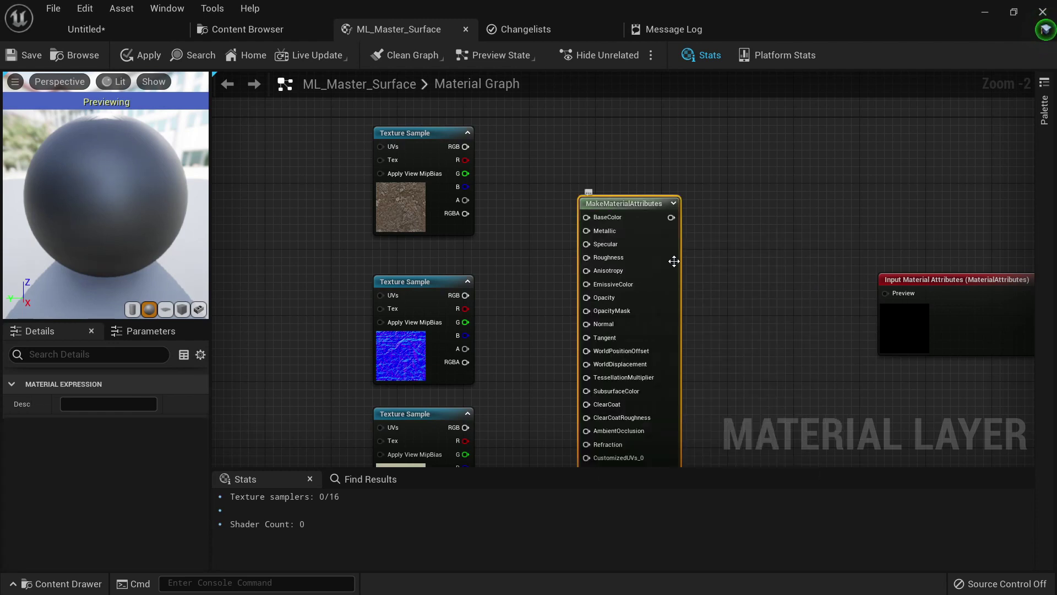
Connect the rock color texture's RGB to BaseColor and the normal texture's RGB to Normal on MakeMaterialAttributes.
scroll(499, 160, up, 2)
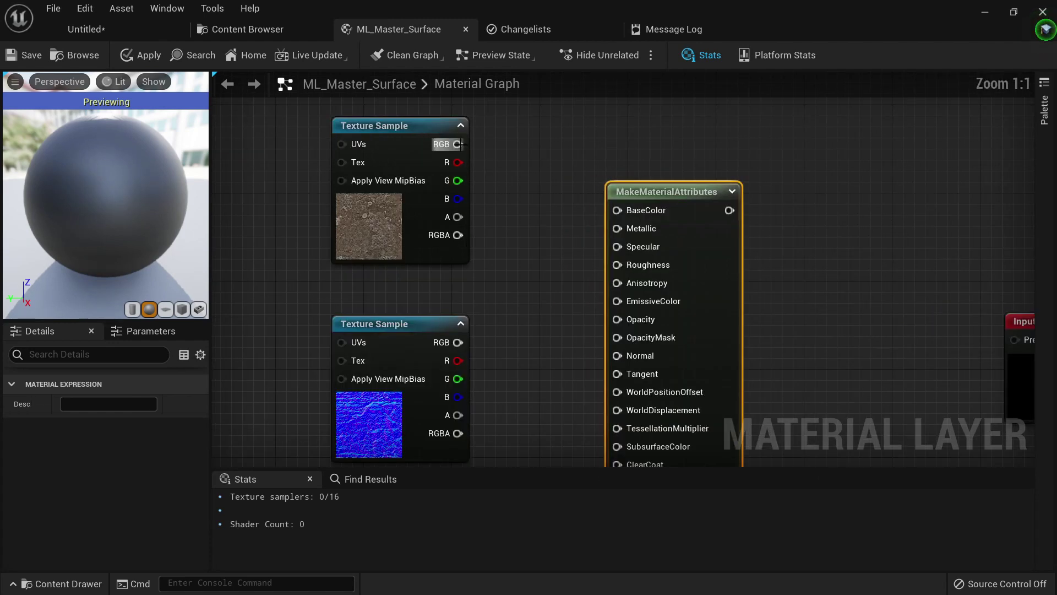
drag(458, 144, 615, 210)
right_drag(576, 281, 510, 189)
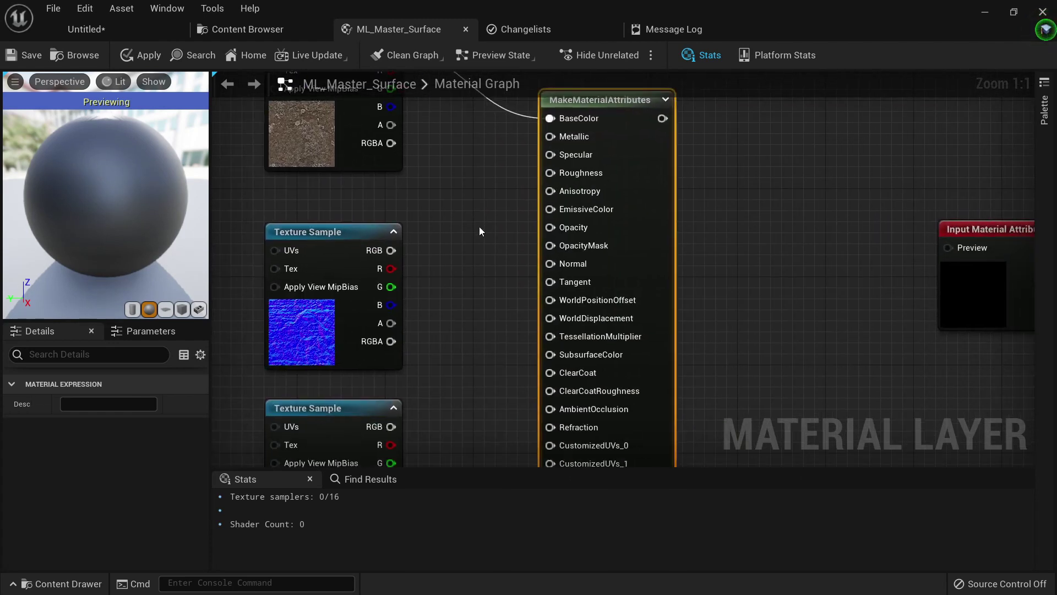
drag(391, 250, 548, 265)
Open the ORDp texture from its sample node and isolate its red channel for inspection.
right_drag(478, 344, 495, 243)
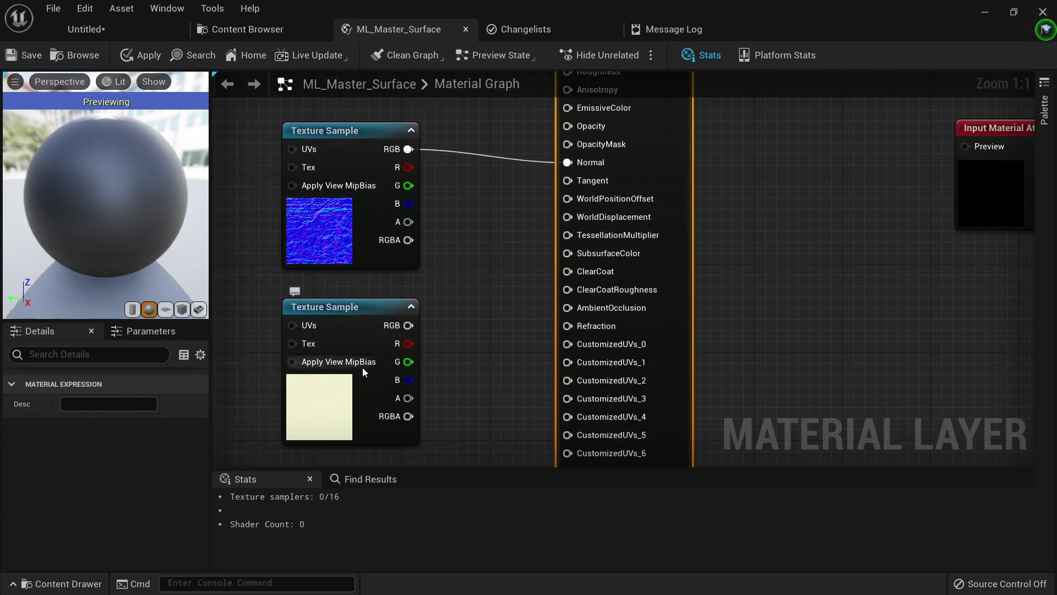
click(362, 368)
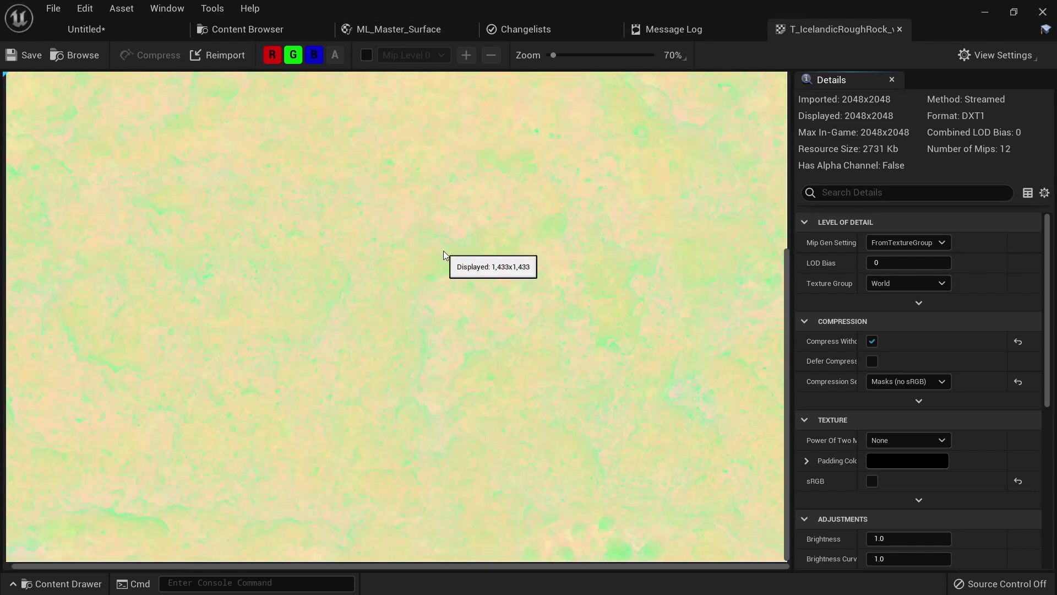
scroll(444, 257, down, 3)
scroll(444, 257, up, 1)
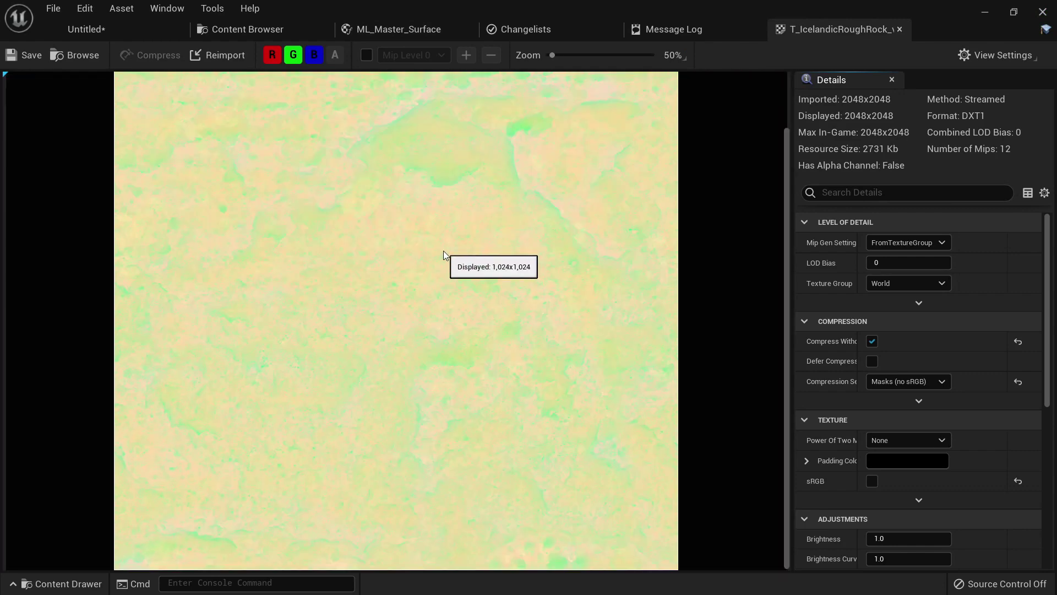
click(313, 56)
click(293, 57)
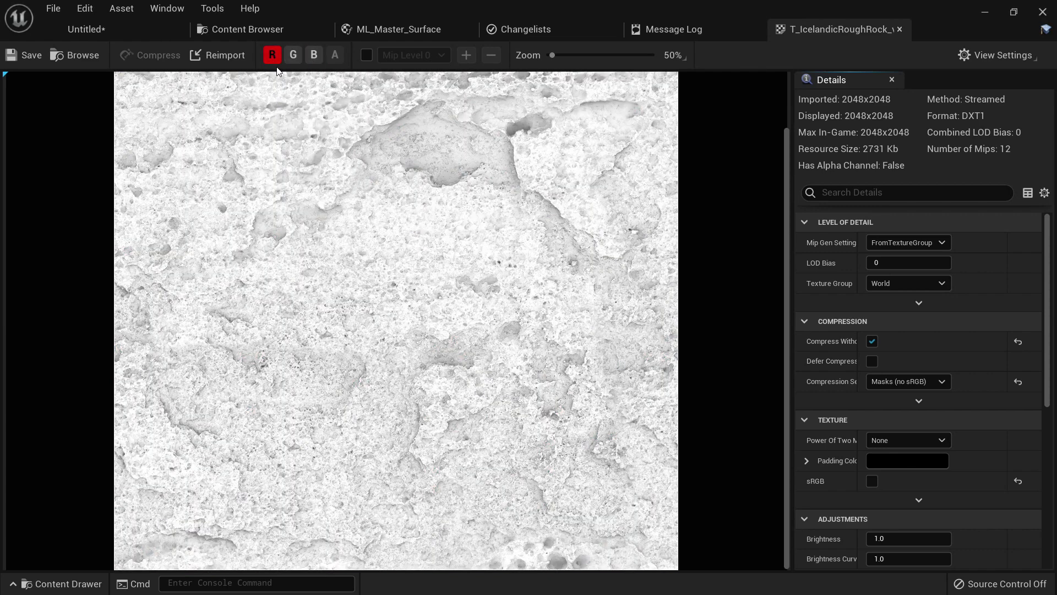
Inspect the ORDp texture's green and blue channels, then close the texture and return to the ML_Master_Surface graph.
click(272, 56)
click(291, 56)
scroll(408, 215, up, 1)
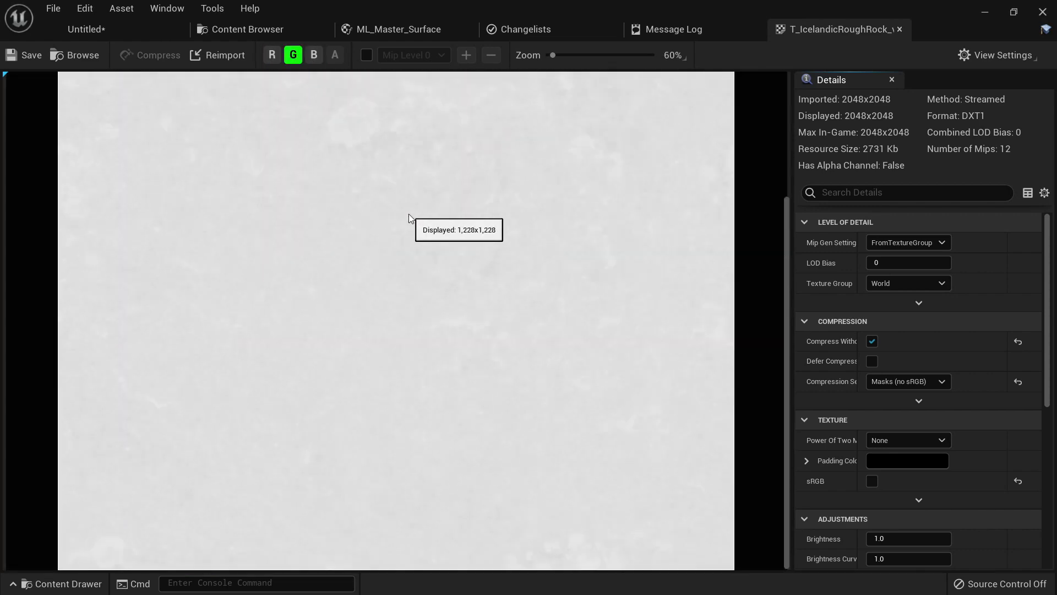
scroll(409, 214, down, 1)
click(294, 55)
click(314, 55)
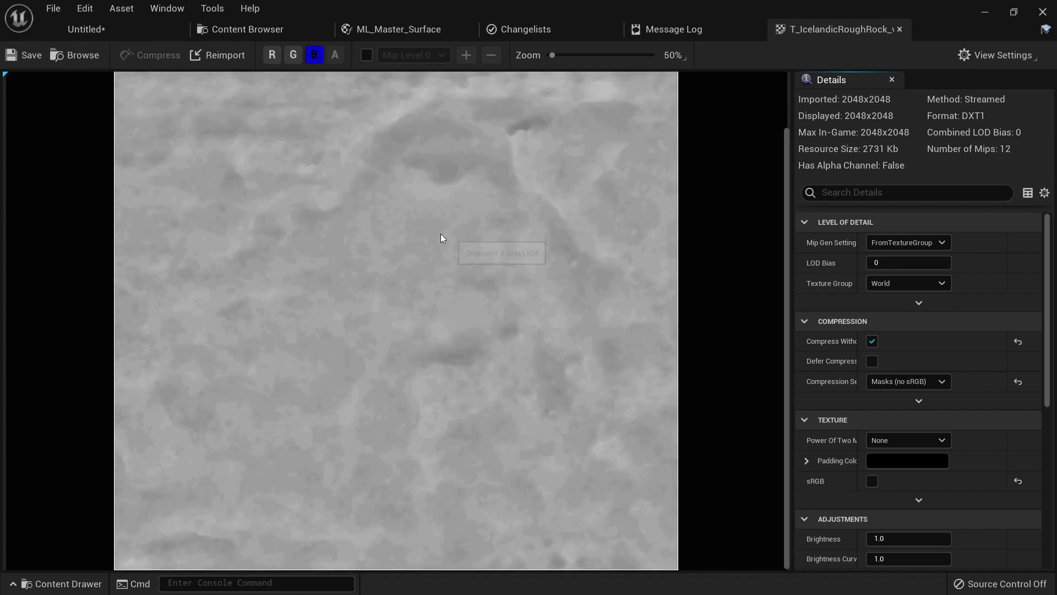
click(294, 55)
click(273, 55)
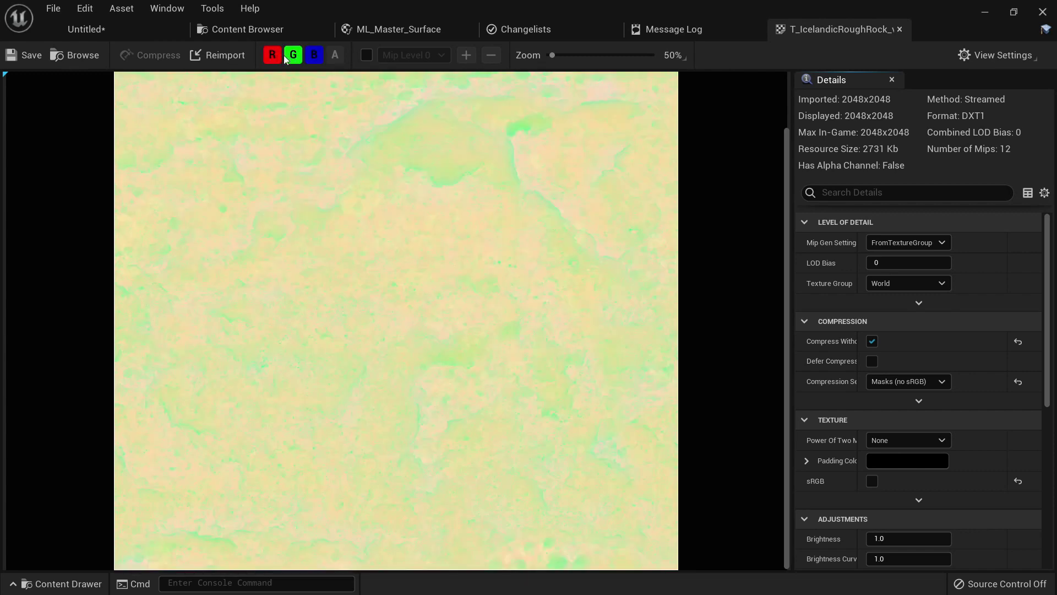
middle_click(821, 26)
click(364, 32)
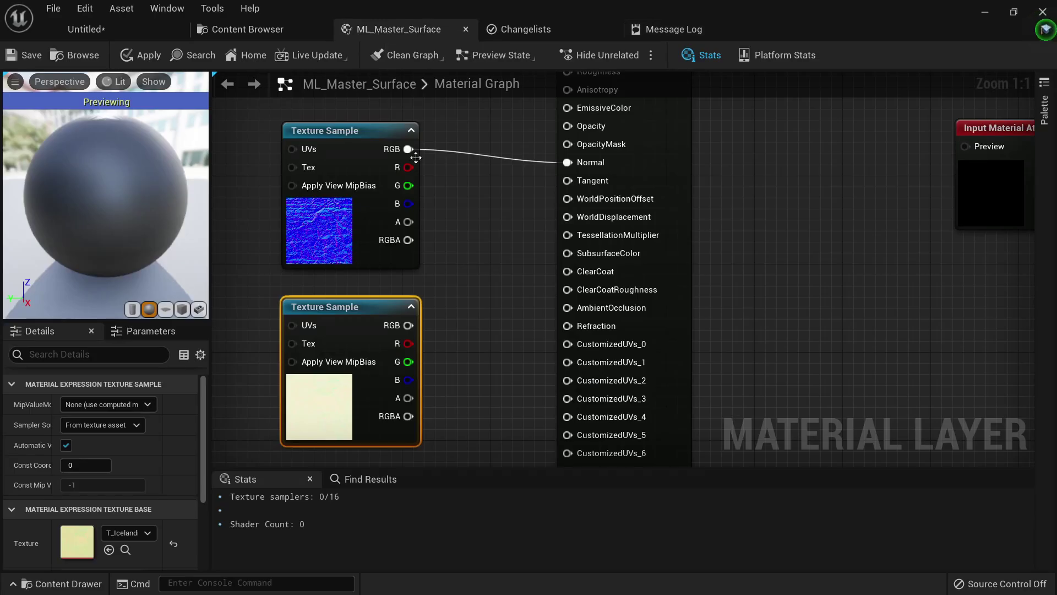
Connect the ORDp texture sample's R output to AmbientOcclusion and its G output to Roughness on MakeMaterialAttributes.
drag(408, 344, 567, 308)
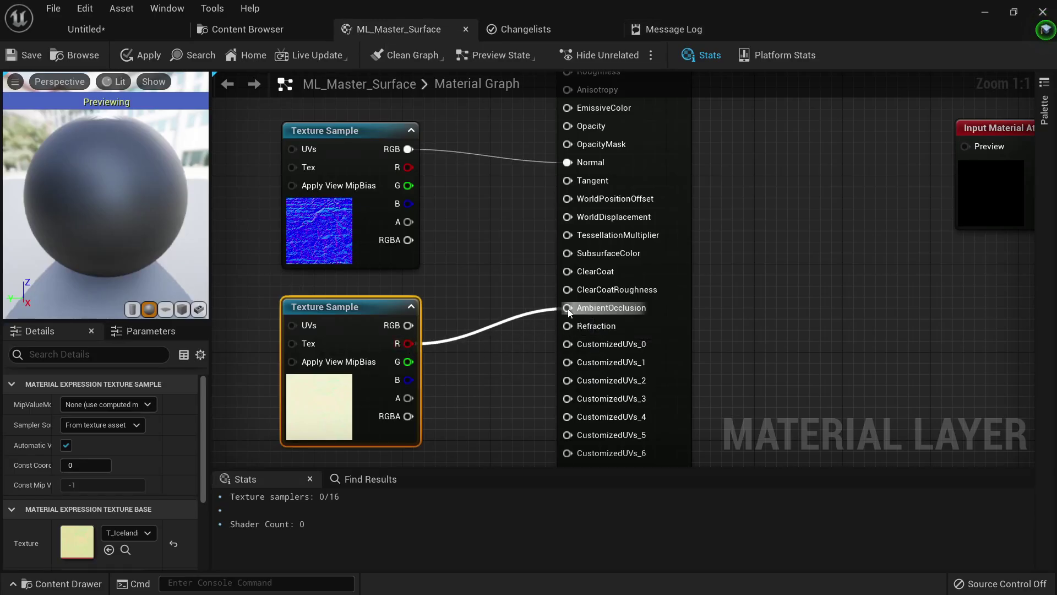
right_drag(474, 272, 483, 365)
drag(417, 454, 576, 247)
right_drag(509, 347, 521, 164)
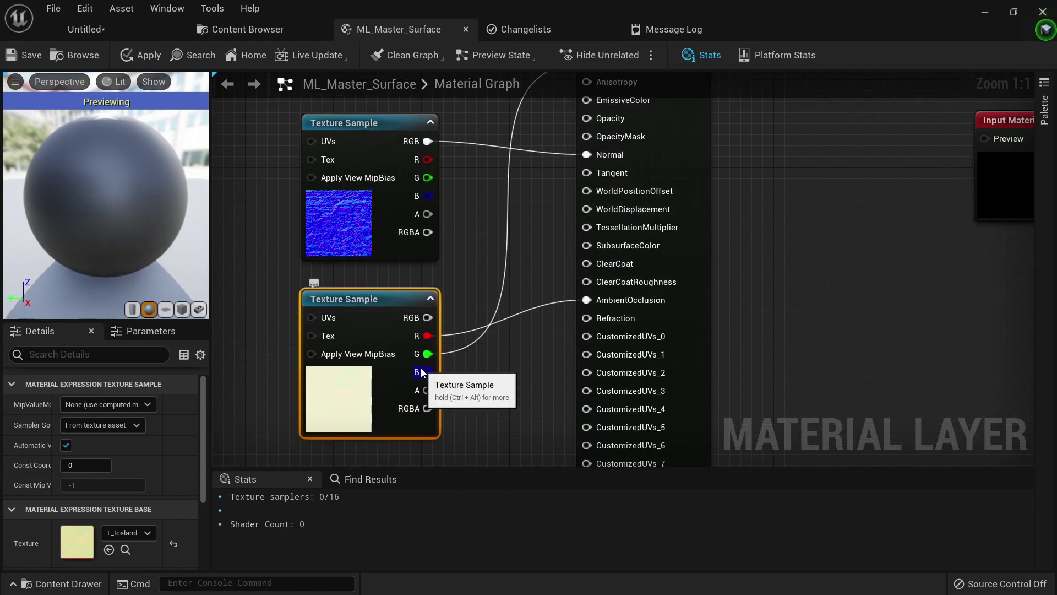
right_drag(492, 340, 519, 375)
Select all three texture samples and move them farther away from the MakeMaterialAttributes node.
scroll(519, 375, down, 2)
drag(345, 164, 414, 386)
drag(434, 422, 347, 416)
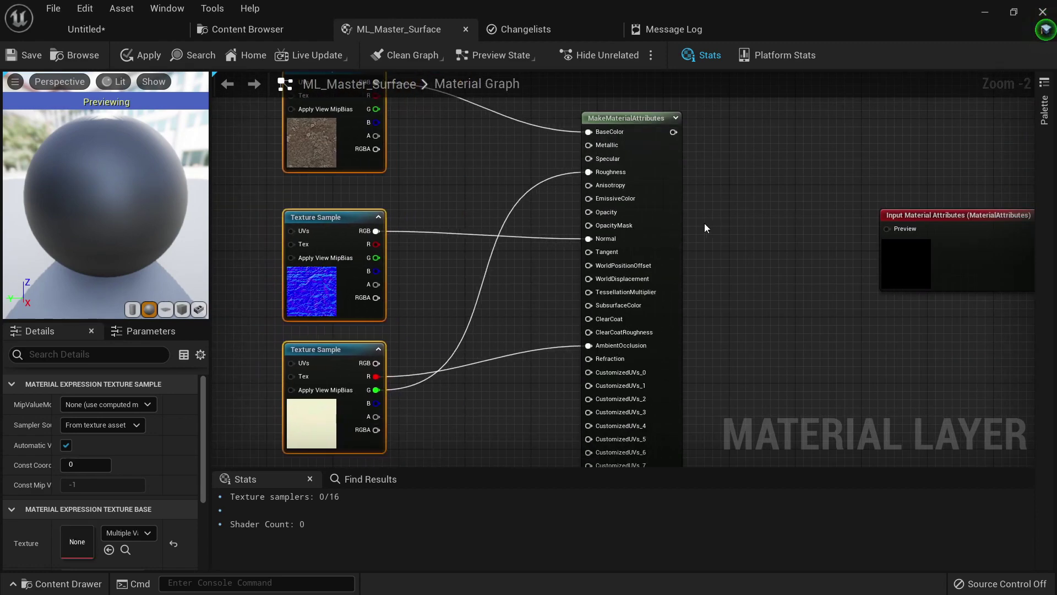
Connect the MakeMaterialAttributes output to the Preview input of Input Material Attributes and apply the material layer changes.
right_drag(723, 217, 573, 197)
drag(519, 140, 729, 236)
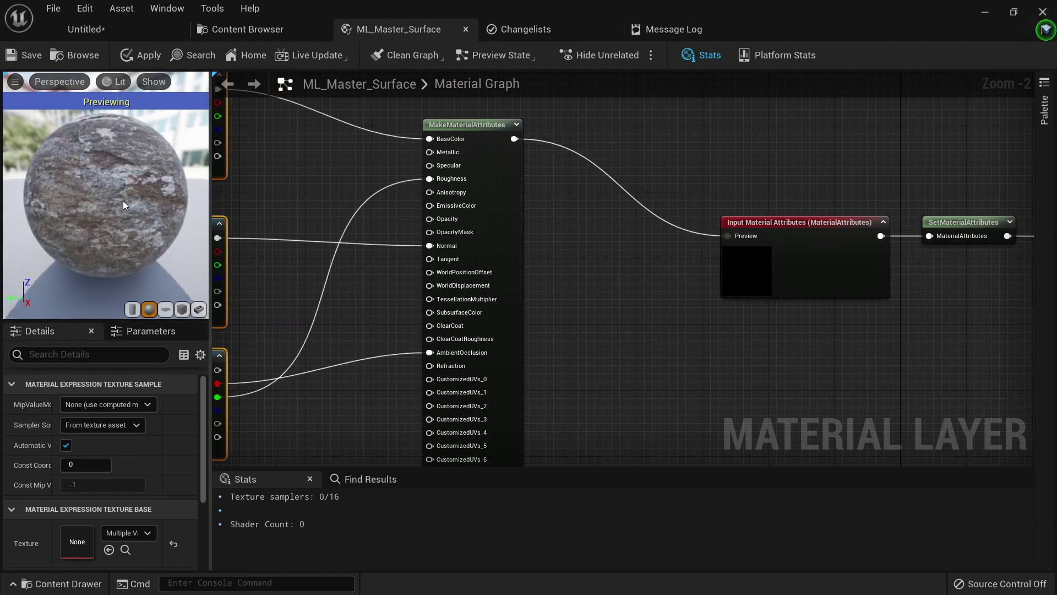
drag(124, 200, 136, 202)
click(144, 56)
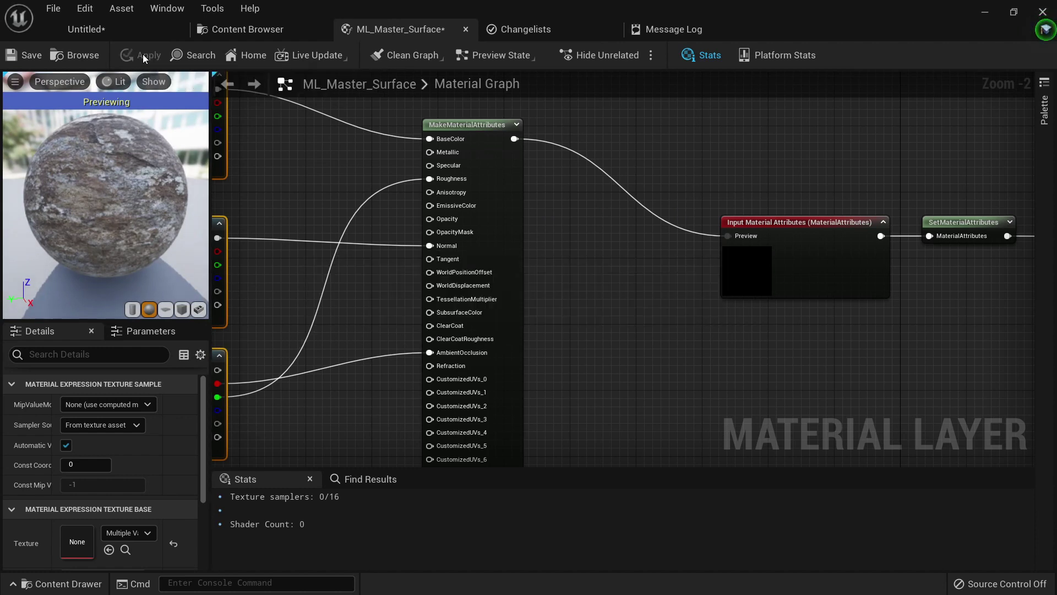
Try to assign the ML_Master_Surface layer from the MaterialLibrary folder directly to the quarry cliff in the level.
click(296, 27)
click(64, 190)
click(69, 198)
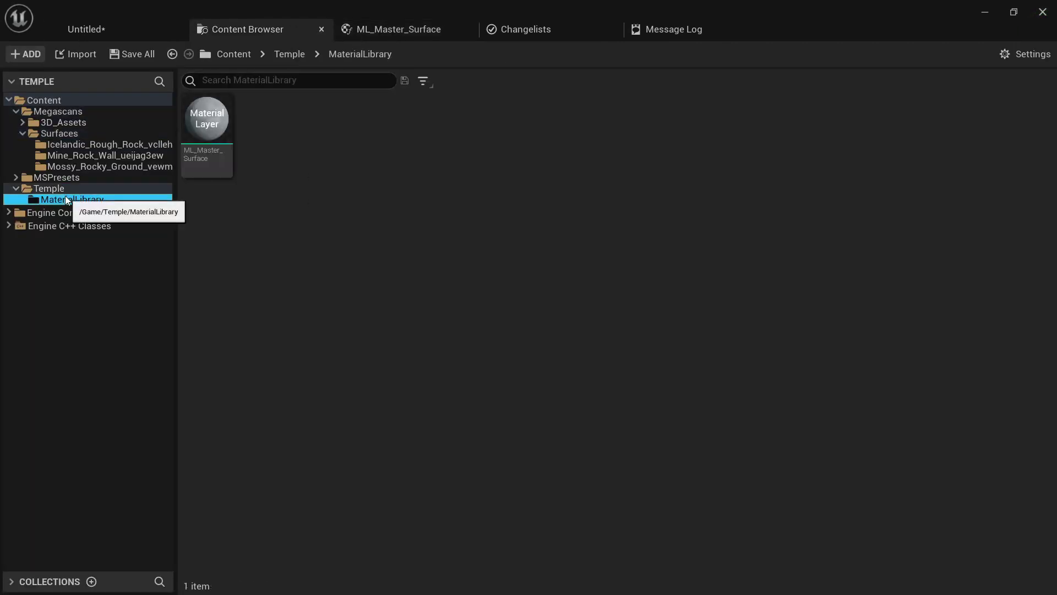
click(225, 145)
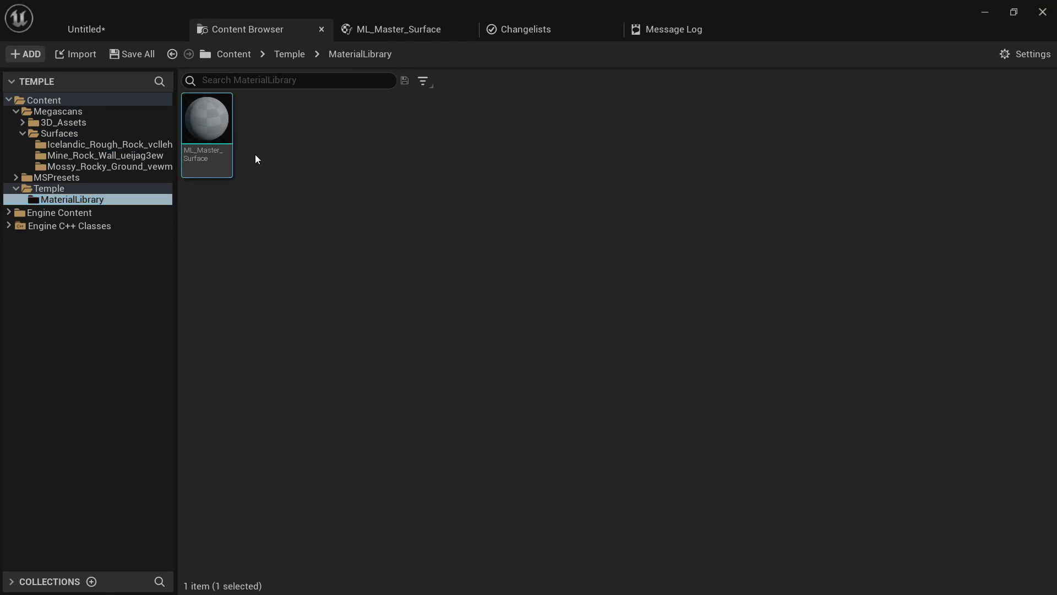
click(120, 27)
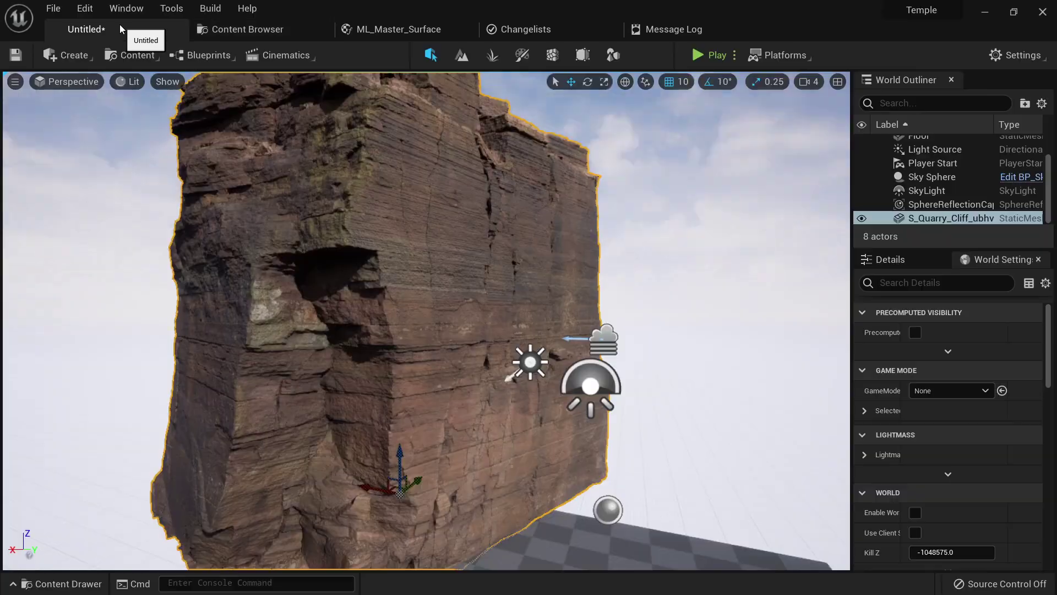
click(286, 29)
drag(207, 127, 321, 155)
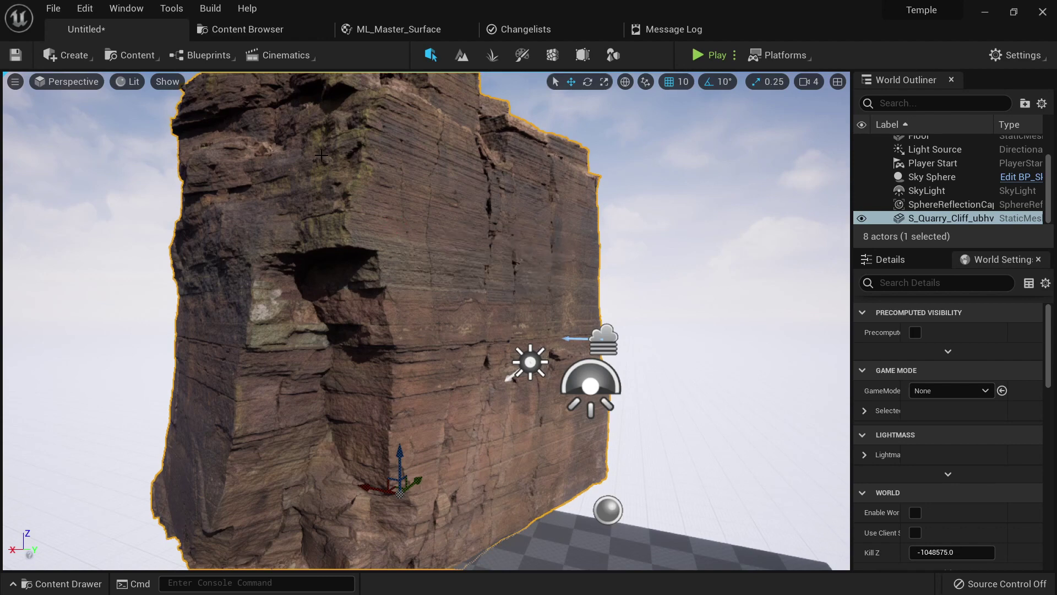
Create a new material named M_Master_Rock in the MaterialLibrary folder.
click(244, 29)
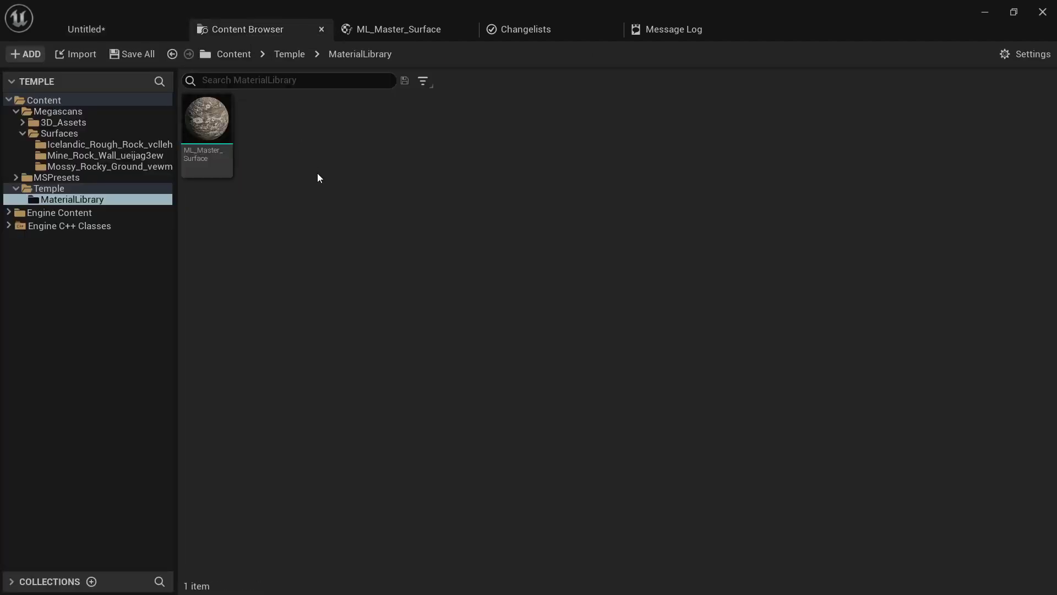
right_click(317, 174)
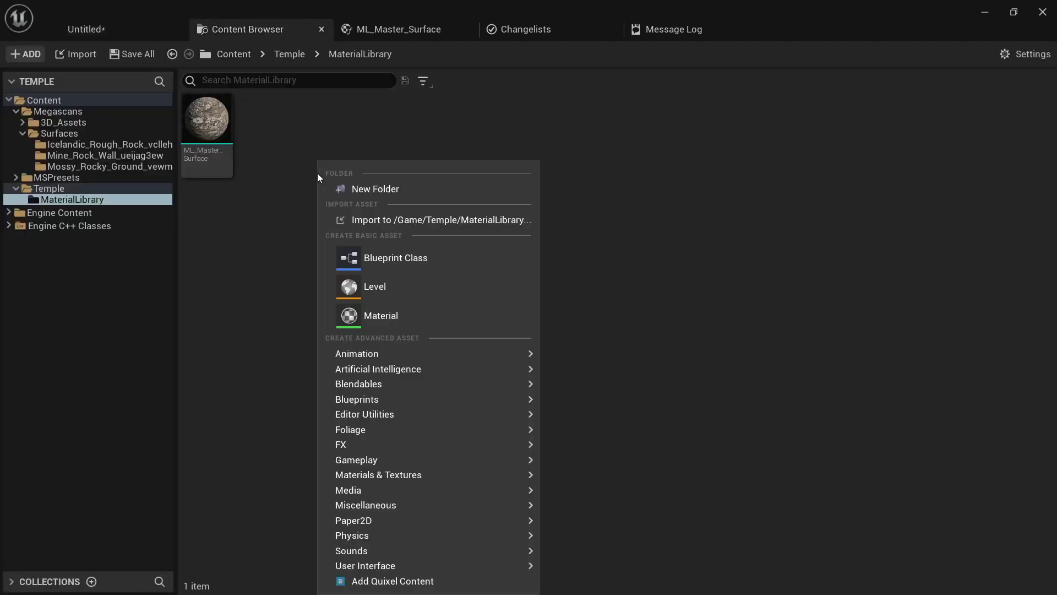
click(381, 317)
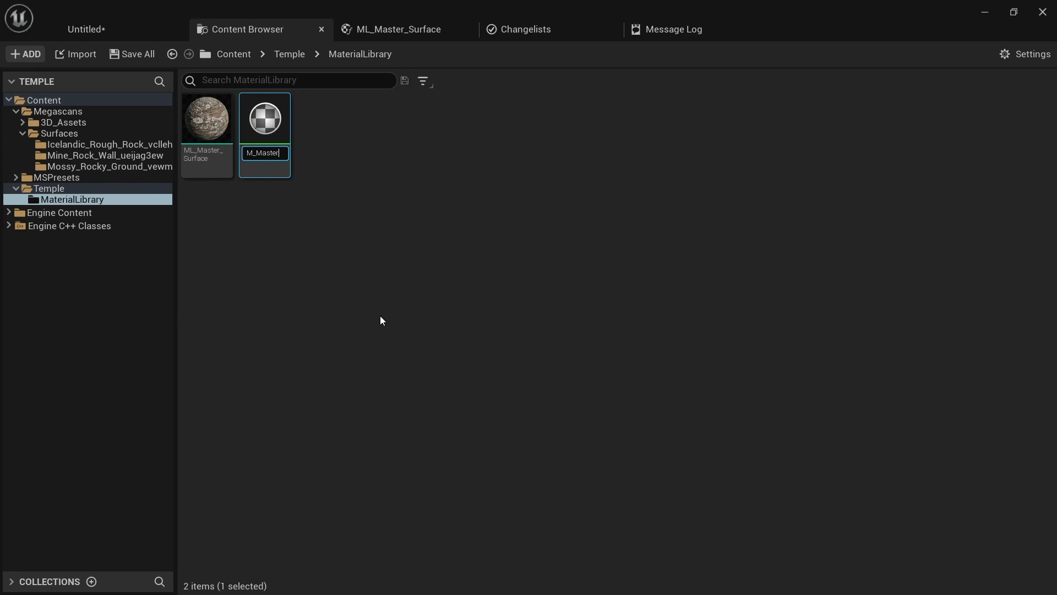
text(M_Master_Rock)
key(Return)
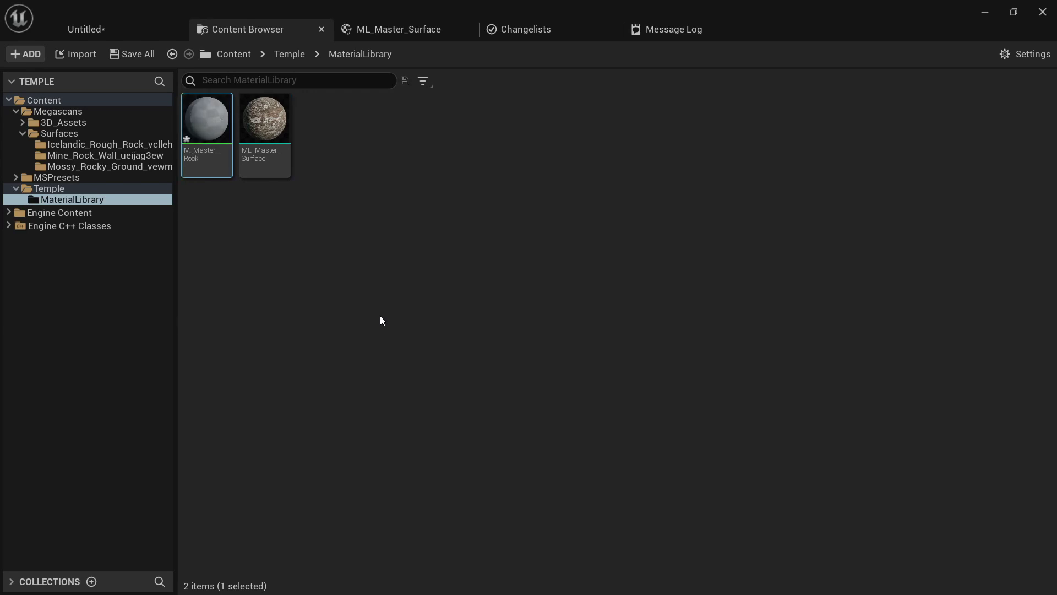
Assign the M_Master_Rock material to the quarry cliff in the level.
right_click(211, 123)
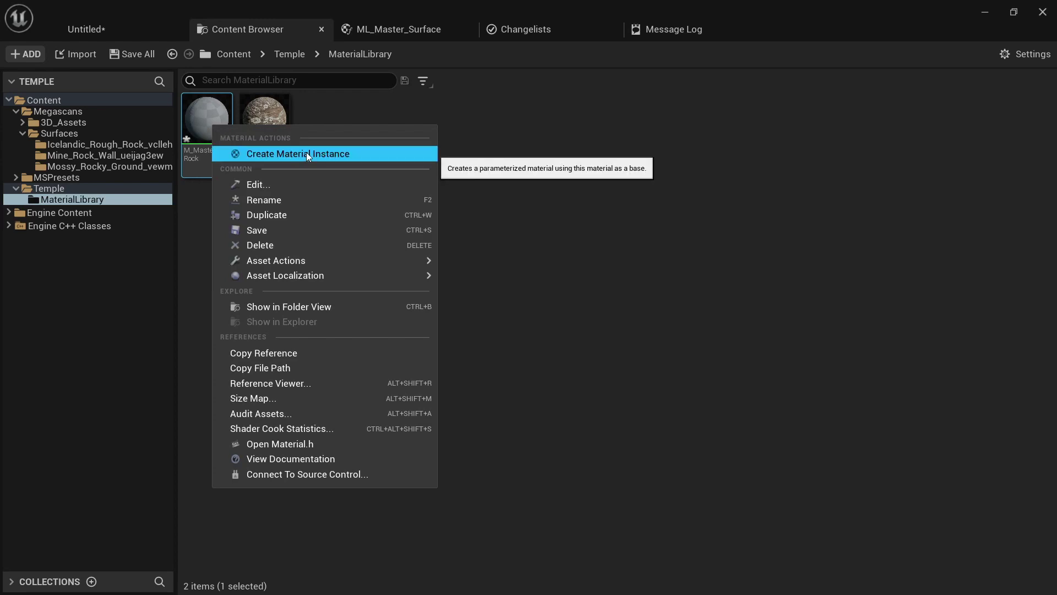
click(577, 136)
drag(207, 124, 460, 281)
Duplicate the quarry cliff and place the copy beside the original.
mouse_move(460, 281)
right_down()
mouse_move(461, 308)
mouse_move(462, 259)
mouse_move(460, 319)
mouse_move(462, 276)
mouse_move(467, 314)
mouse_move(468, 292)
mouse_move(446, 295)
mouse_move(465, 278)
mouse_move(462, 311)
mouse_move(460, 292)
right_up()
key(w)
key(s)
key(w)
key(s)
key(s)
key(w)
key(s)
key(s)
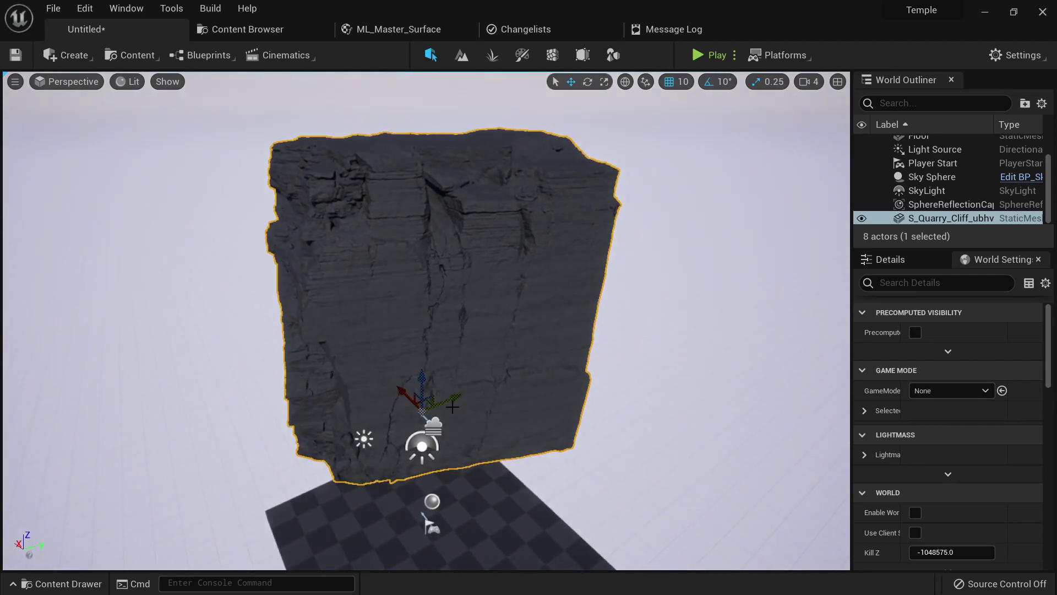
alt+drag(455, 393, 172, 419)
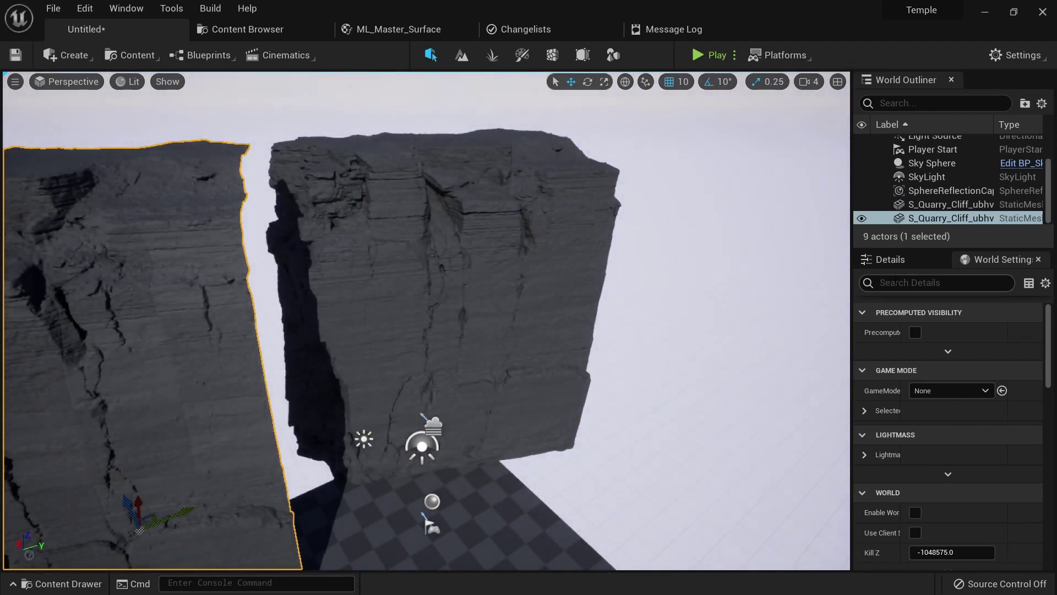
Reset the duplicated cliff's Element 0 material to the mesh's default.
click(891, 259)
scroll(988, 462, down, 5)
scroll(985, 453, up, 5)
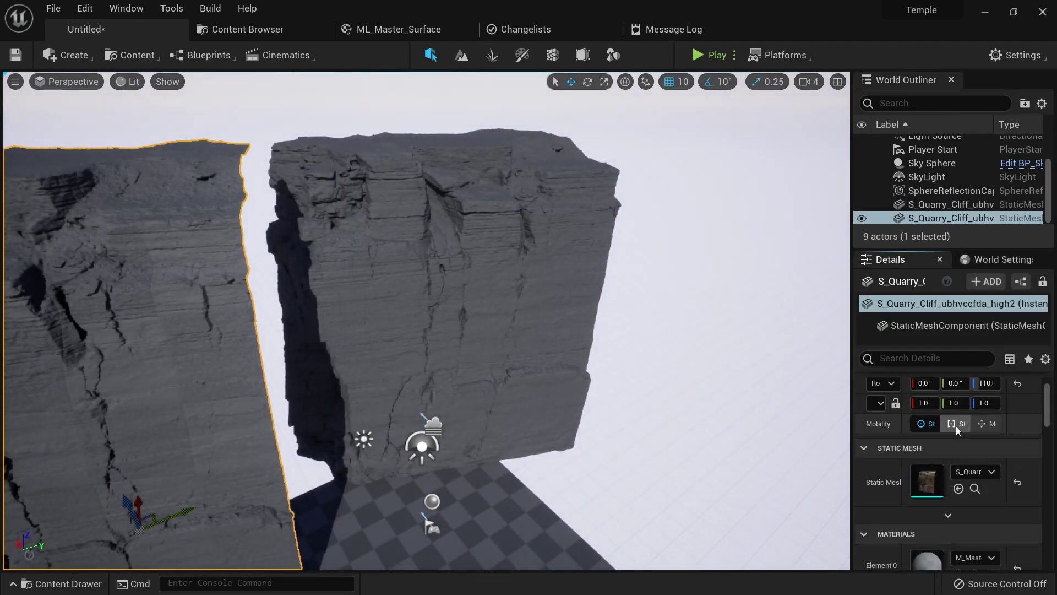
scroll(1013, 495, down, 4)
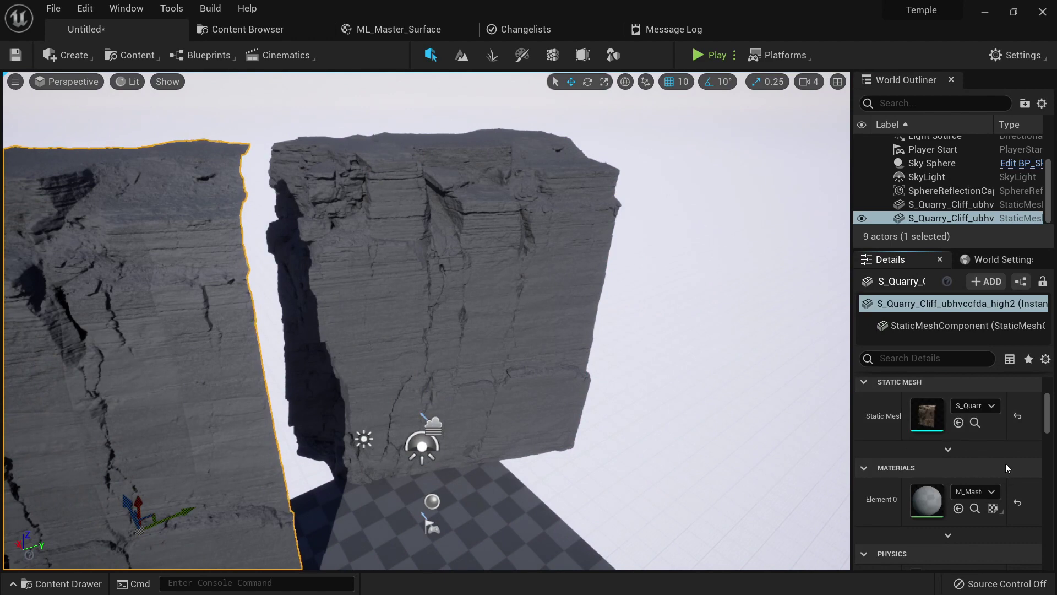
click(1020, 503)
Move the duplicated cliff closer to the original, then select the original cliff.
right_drag(508, 314, 440, 347)
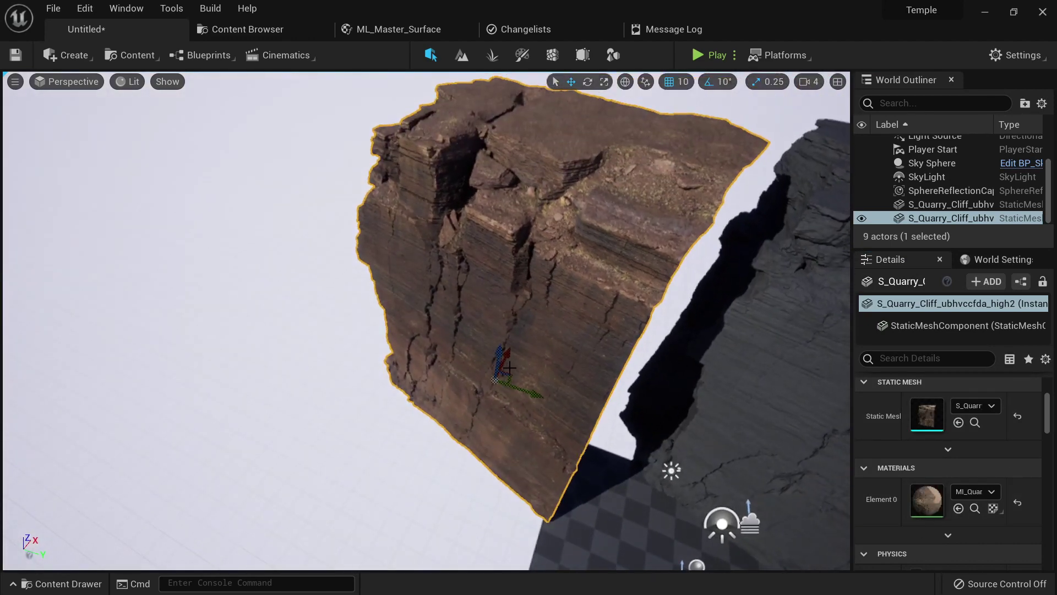
drag(508, 359, 531, 330)
right_drag(532, 330, 499, 294)
key(q)
key(s)
click(517, 304)
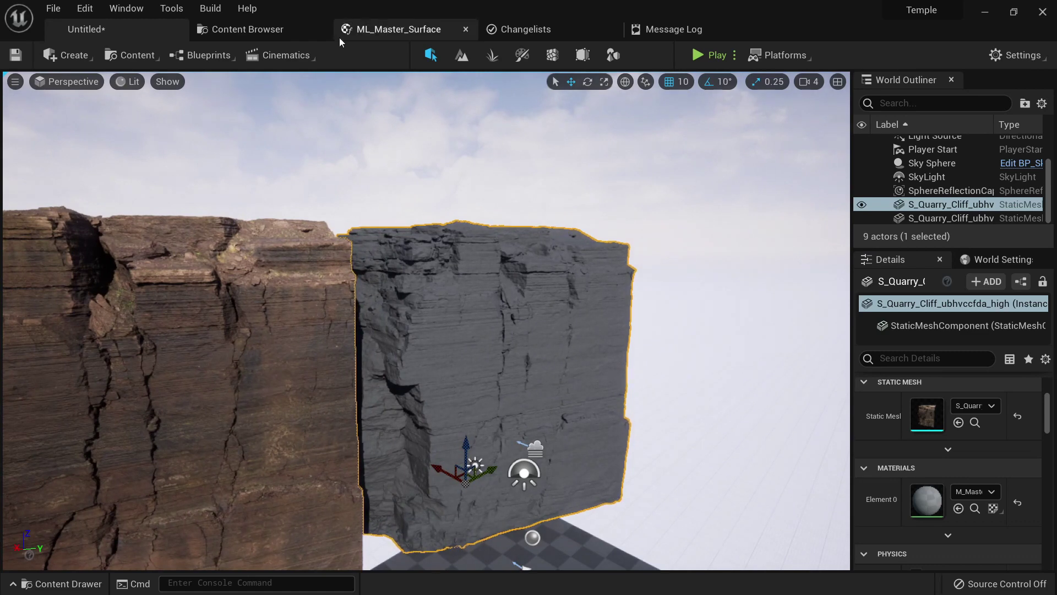
Open the M_Master_Rock material and add a Constant3Vector node beside its Base Color input.
click(394, 27)
click(247, 29)
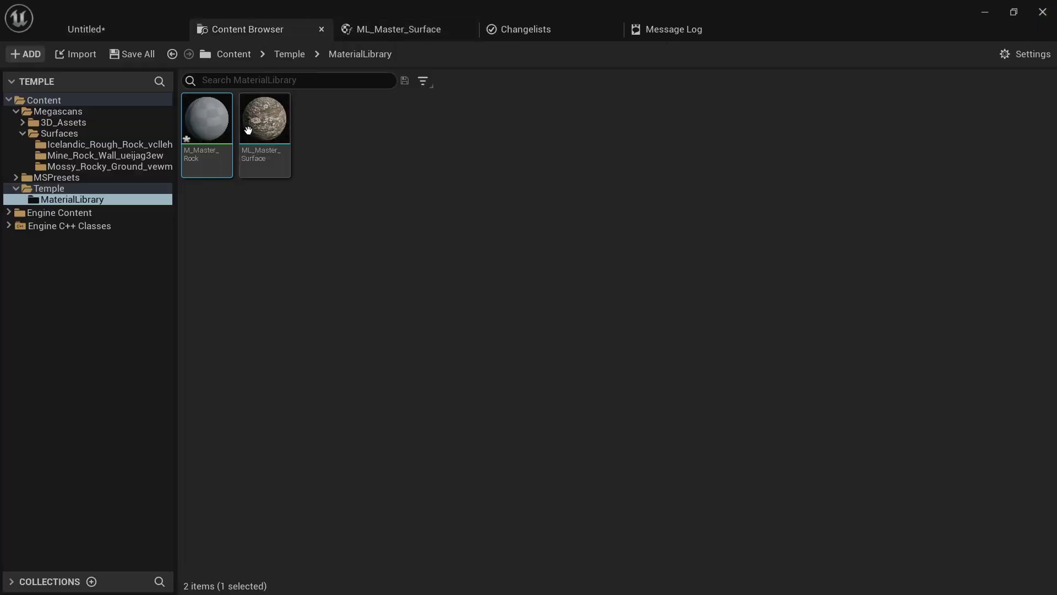
double_click(199, 137)
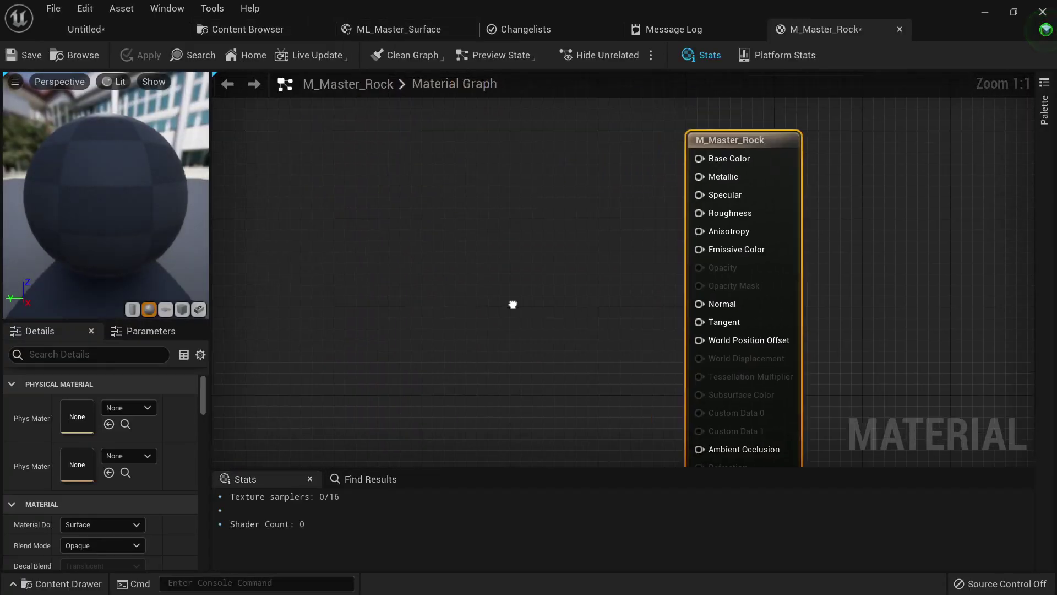
scroll(605, 279, down, 4)
scroll(560, 284, up, 3)
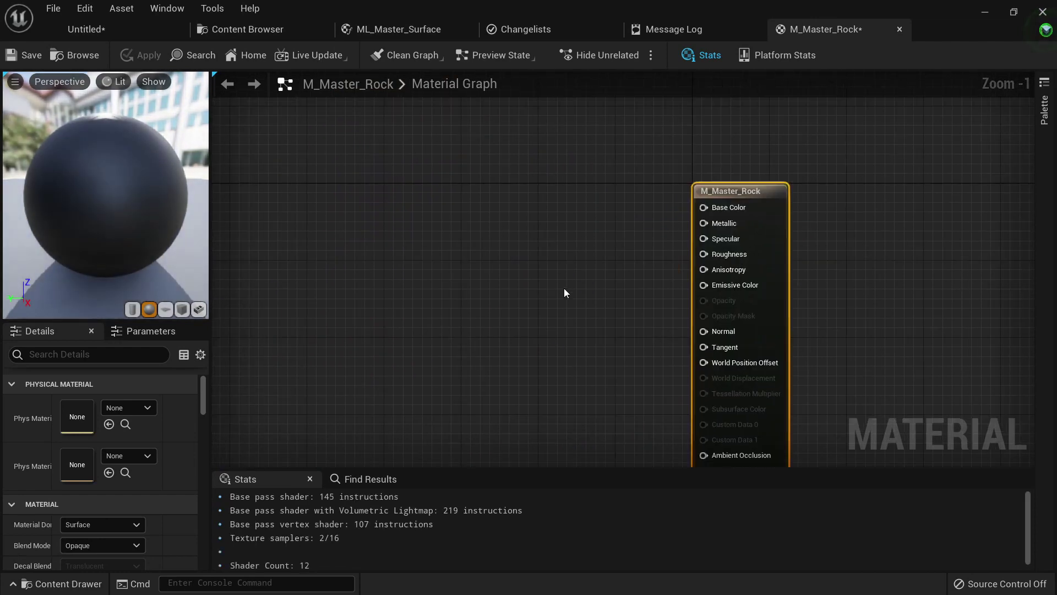
right_drag(564, 289, 499, 260)
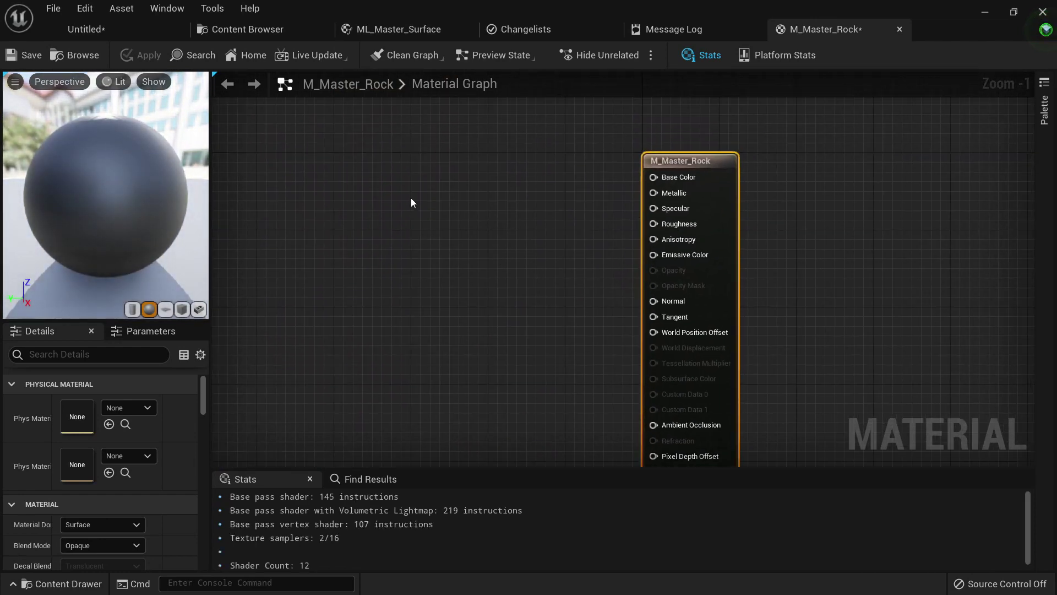
click(461, 167)
Set the Constant3Vector's color to red with R 1.0, G 0.006932 and B 0.0.
double_click(463, 170)
click(260, 346)
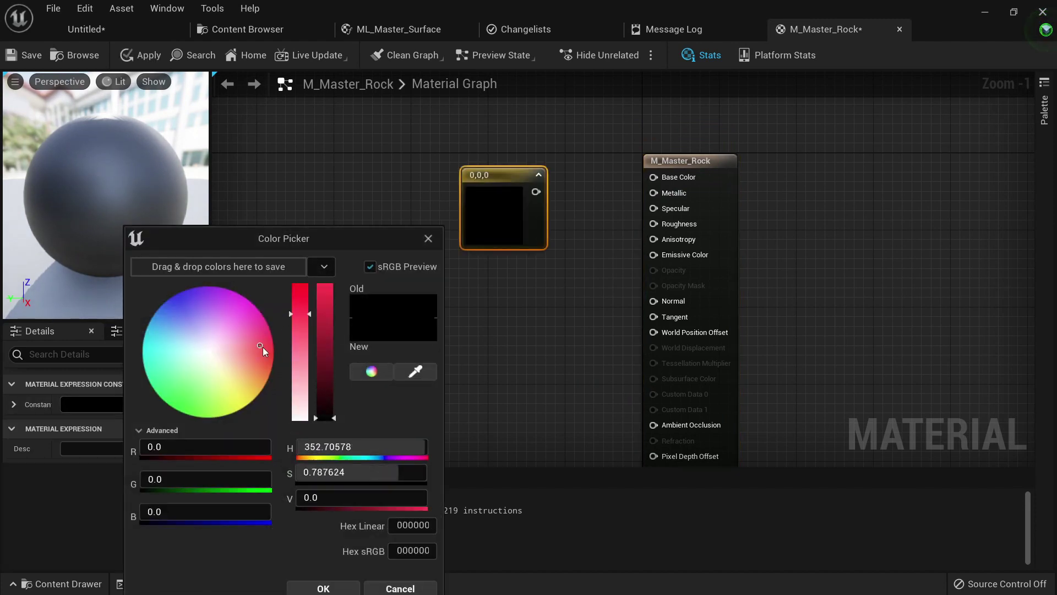
drag(263, 346, 275, 352)
drag(329, 418, 324, 283)
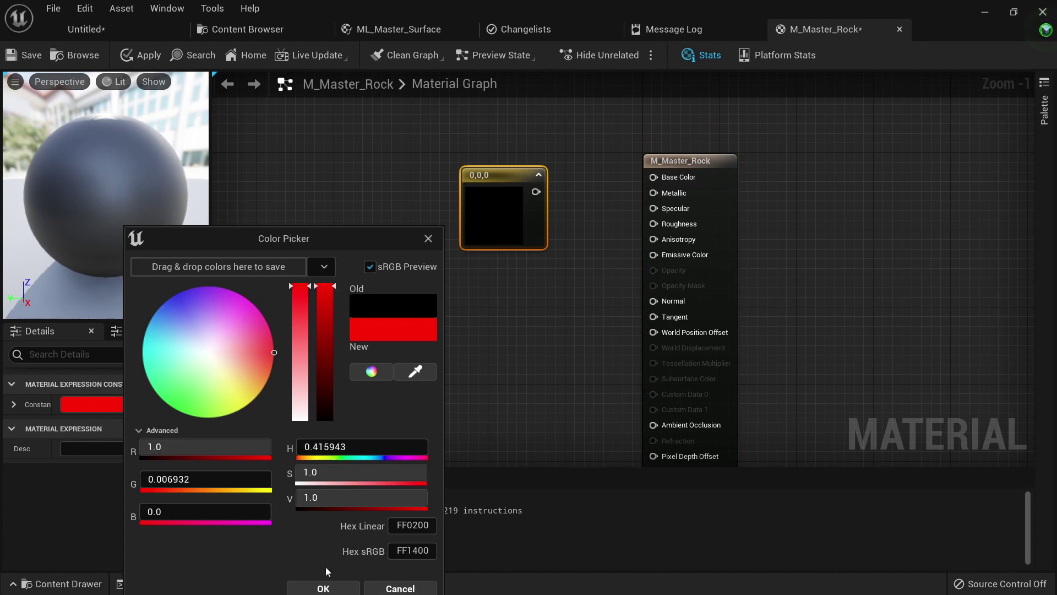
click(325, 587)
Connect the red constant to M_Master_Rock's Base Color and apply the material, checking the result on the cliff in the level.
drag(536, 191, 654, 177)
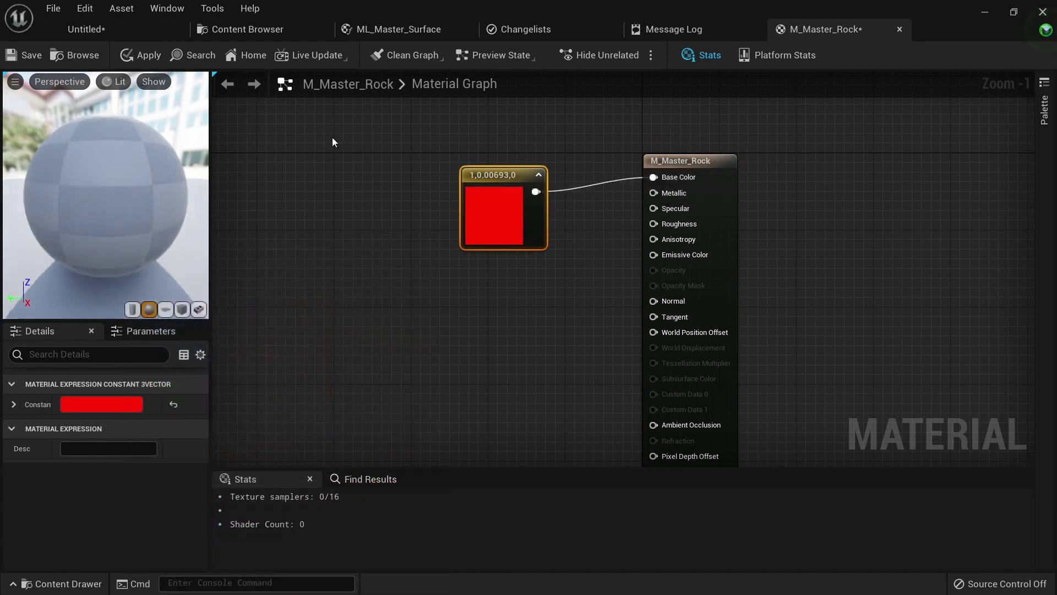
click(139, 56)
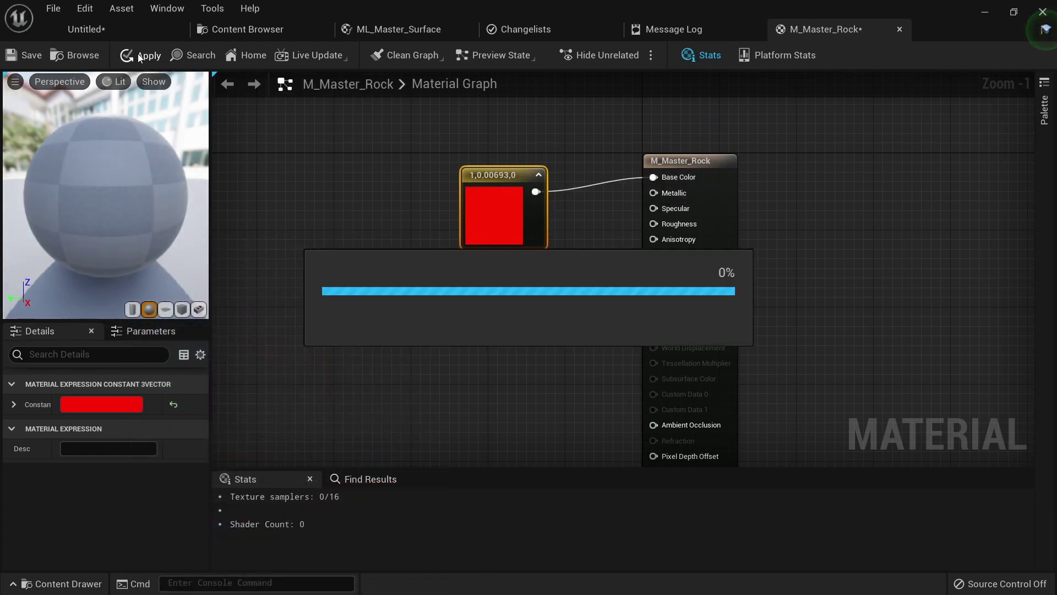
click(136, 34)
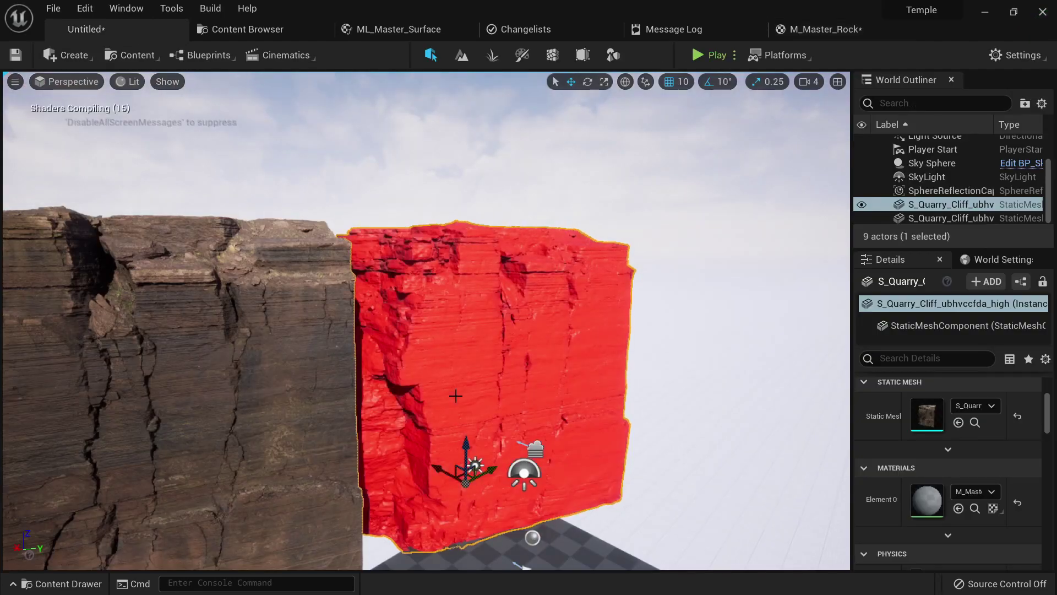
right_drag(456, 395, 555, 315)
key(w)
key(s)
key(w)
key(q)
key(s)
Add a Material Attribute Layers node to the M_Master_Rock graph, in the empty area below the red constant.
click(820, 29)
drag(581, 228, 579, 181)
right_drag(579, 180, 409, 250)
click(408, 250)
right_click(408, 250)
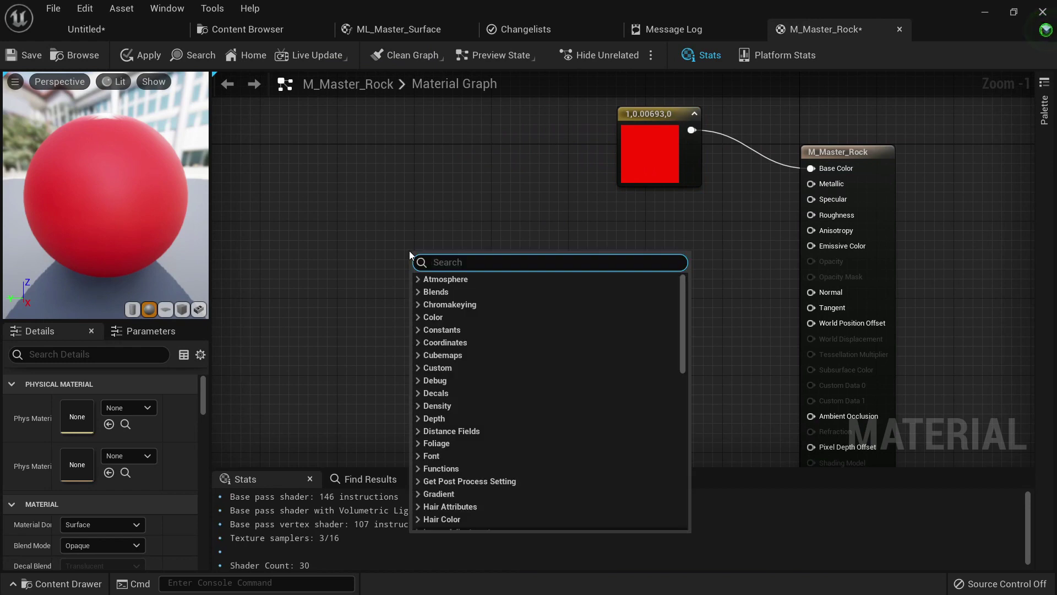
text(material)
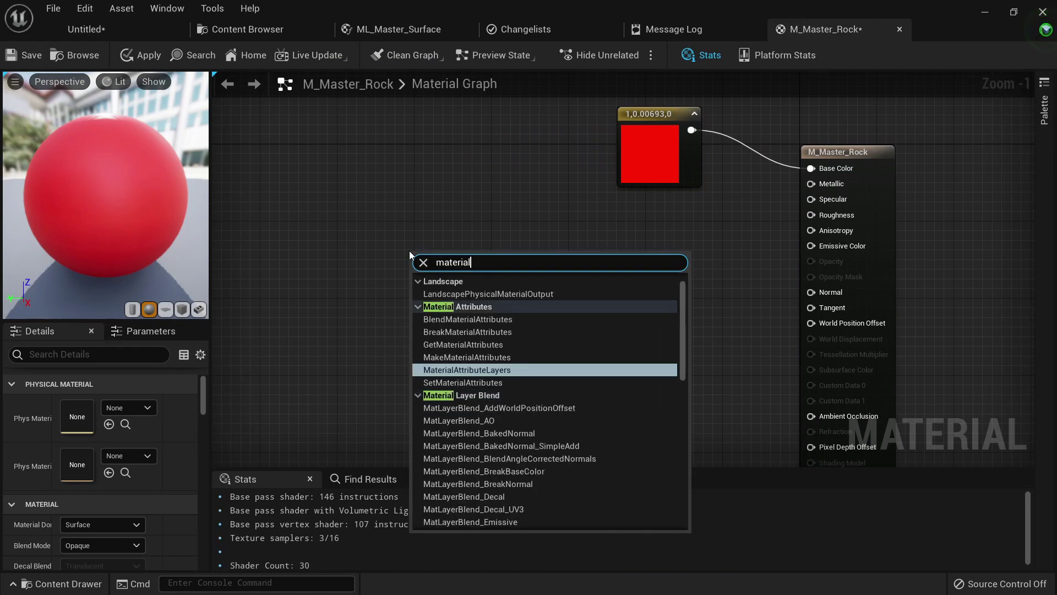
text( layers)
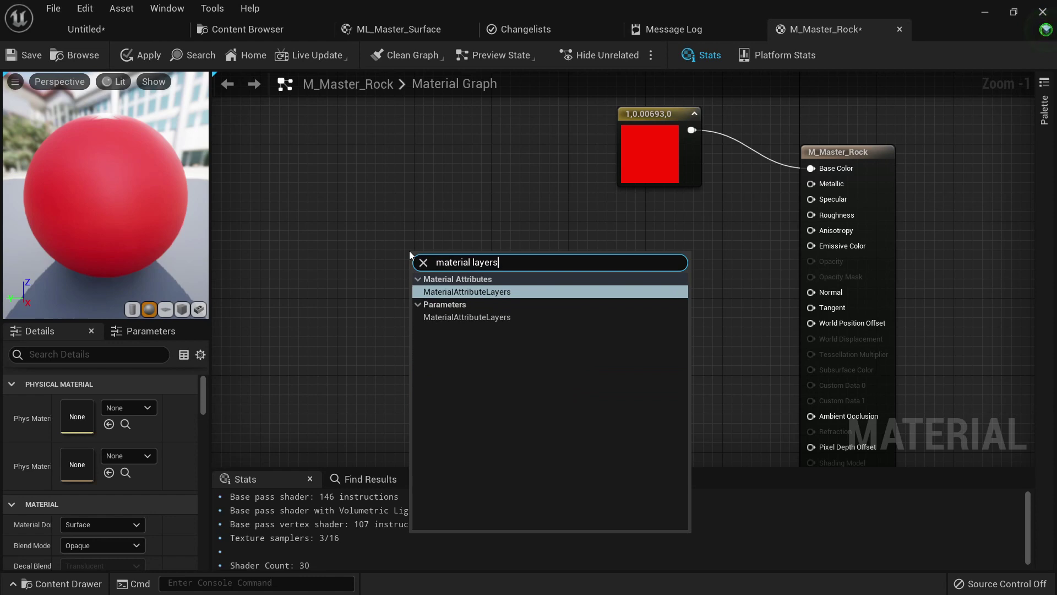
key(Return)
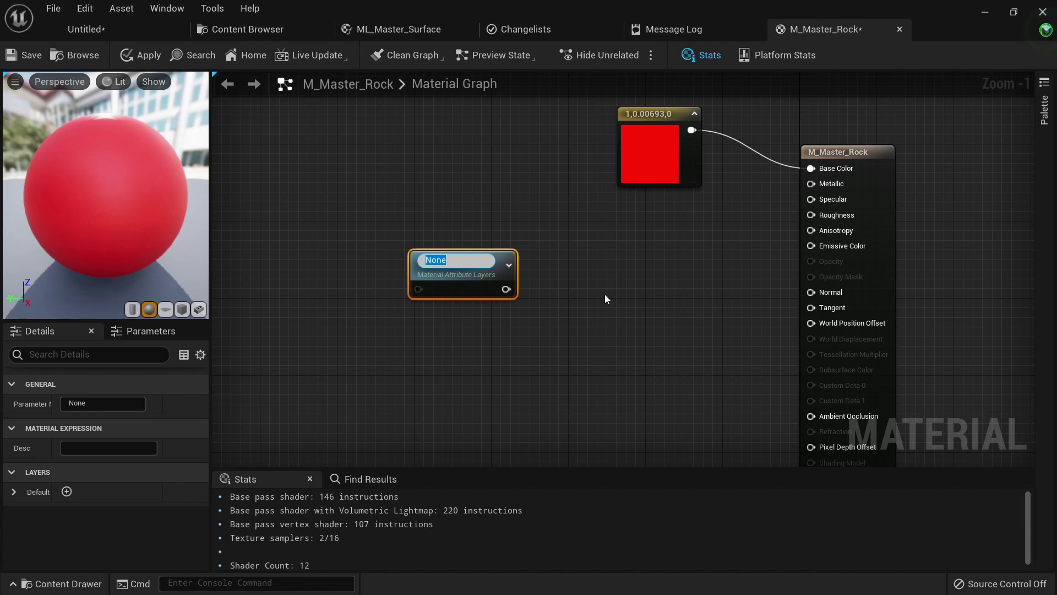
Sketch four stacked layer boxes with Rock and Moss labels over a screen capture of the graph, and discard the capture.
key(Print)
drag(228, 82, 969, 497)
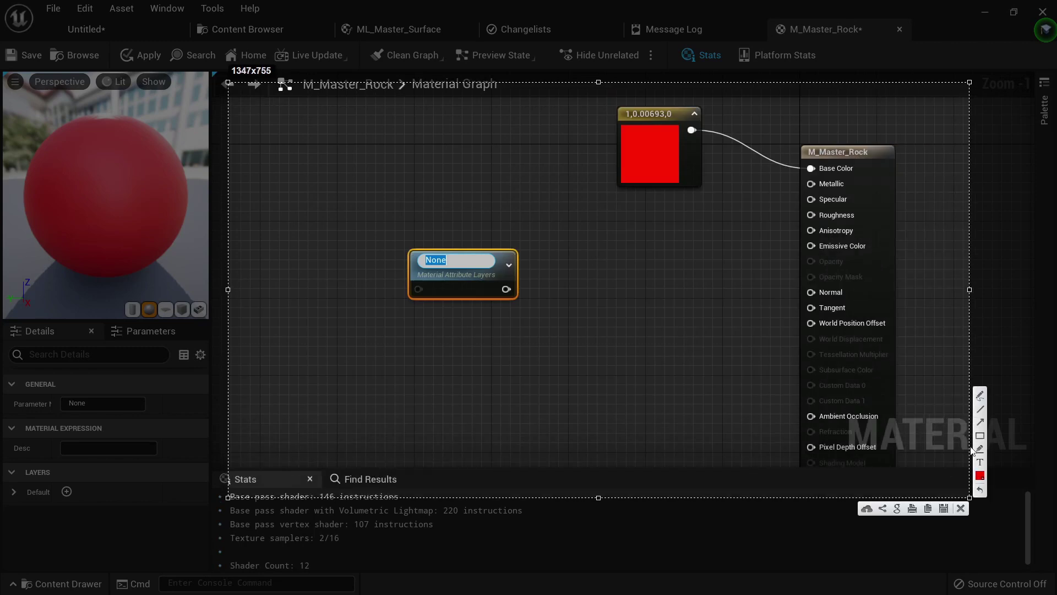
mouse_move(575, 346)
mouse_down()
mouse_move(574, 336)
mouse_move(713, 324)
mouse_up()
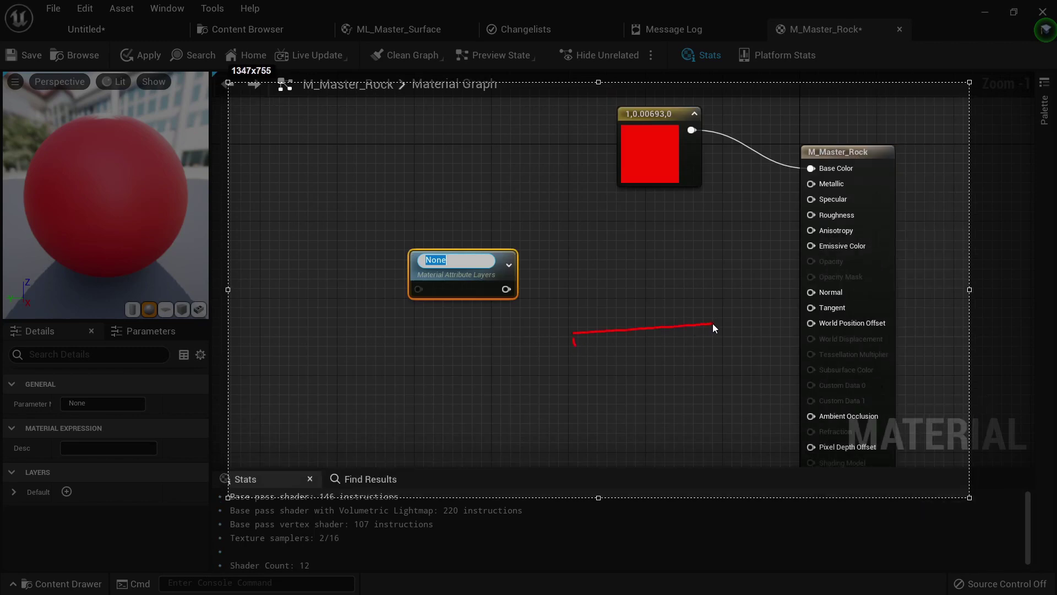
drag(570, 353, 568, 352)
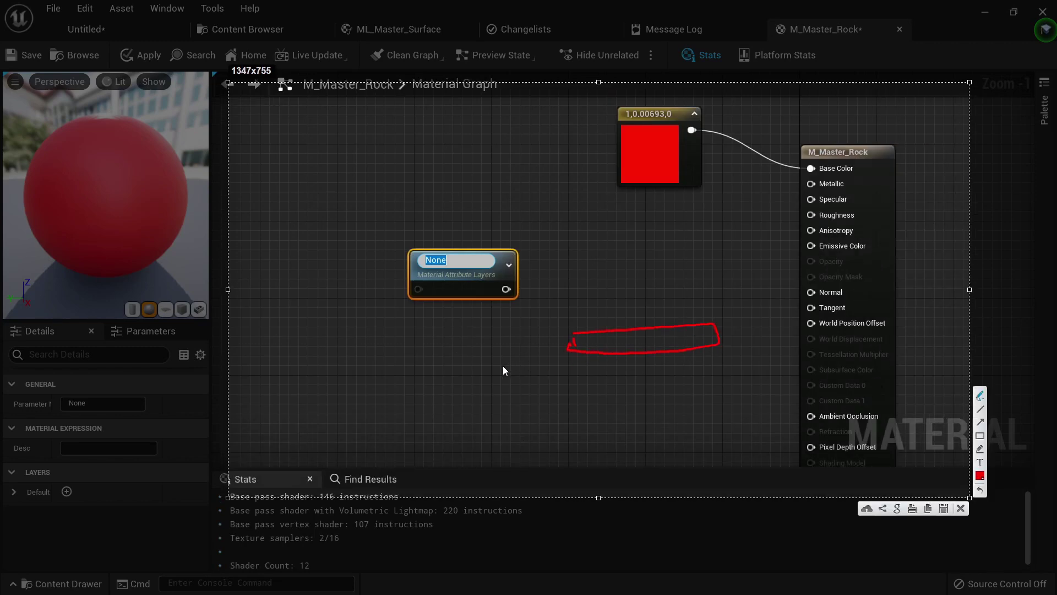
mouse_move(471, 361)
mouse_down()
mouse_move(522, 355)
mouse_move(531, 337)
mouse_up()
drag(571, 305, 572, 321)
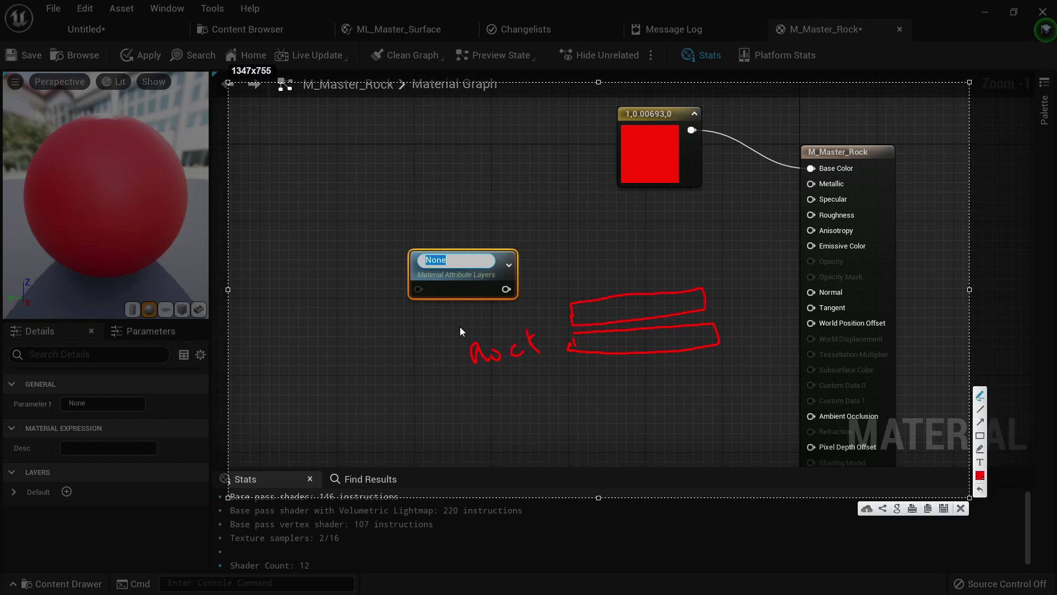
drag(475, 314, 474, 325)
drag(475, 318, 488, 324)
drag(497, 314, 496, 315)
drag(516, 311, 507, 323)
drag(527, 310, 519, 321)
mouse_move(564, 294)
mouse_down()
mouse_move(646, 263)
mouse_move(648, 296)
mouse_up()
drag(567, 260, 680, 231)
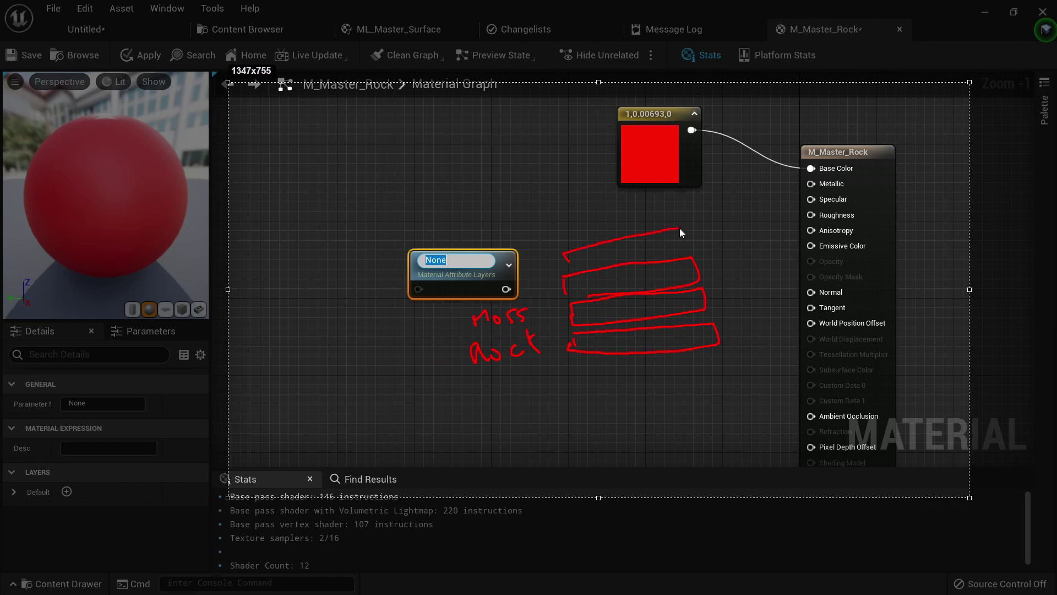
drag(585, 255, 586, 255)
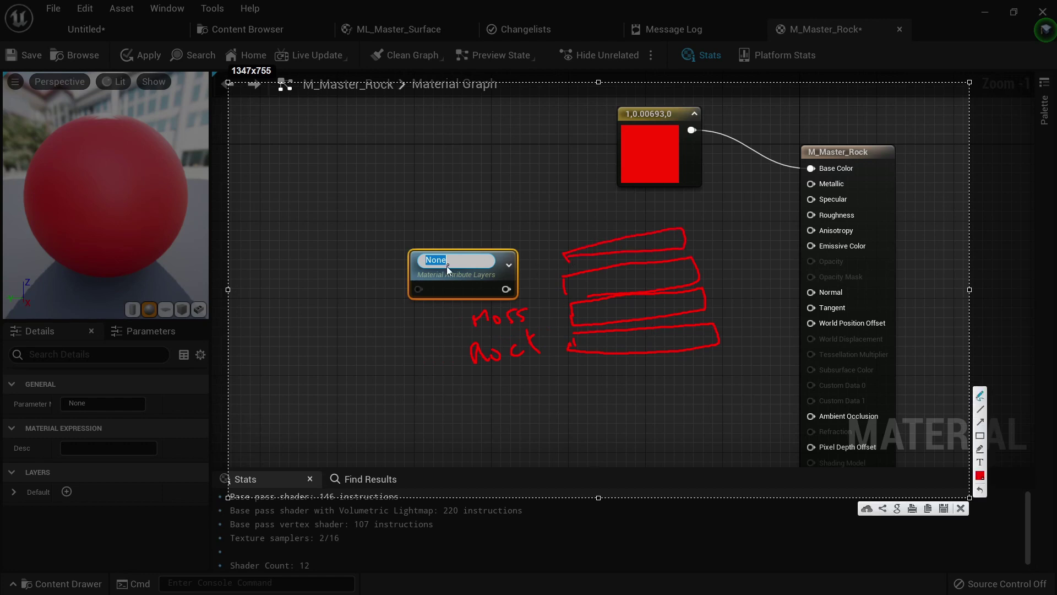
drag(523, 266, 563, 253)
mouse_move(517, 272)
mouse_down()
mouse_move(554, 278)
mouse_move(566, 331)
mouse_up()
click(960, 508)
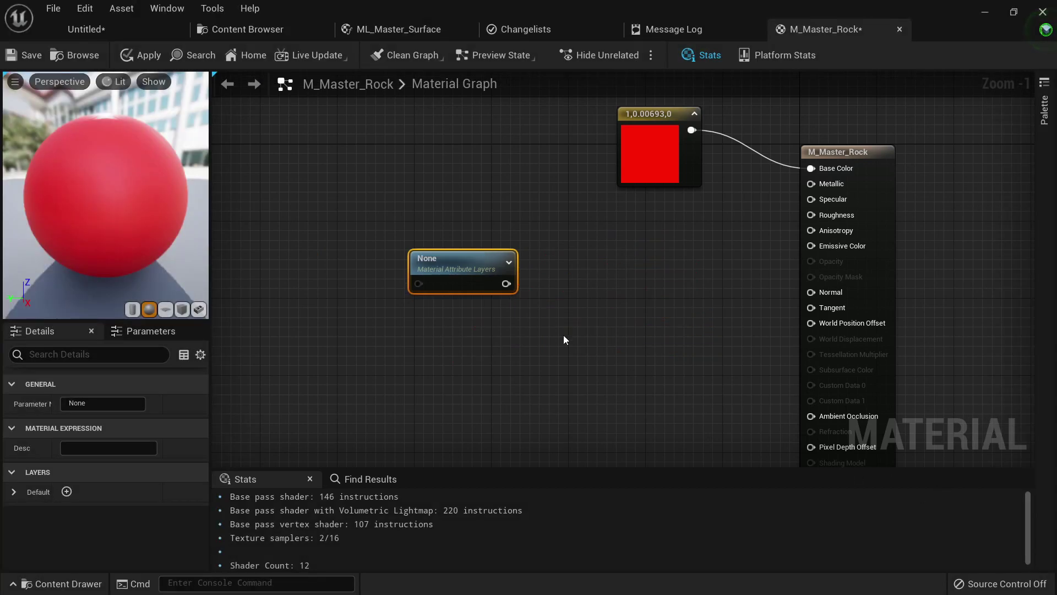
Set the Material Attribute Layers node's parameter name to RockLayers.
click(123, 403)
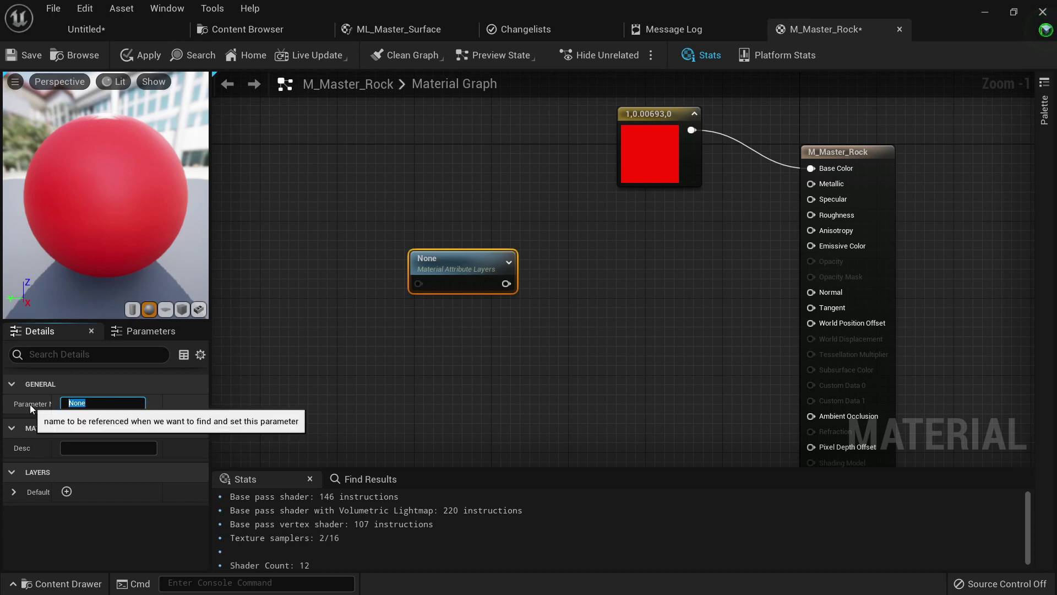
text(ROck)
key(BackSpace)
key(BackSpace)
key(BackSpace)
text(ockLayers)
key(Return)
Delete the red Constant3Vector node from the M_Master_Rock graph.
click(632, 155)
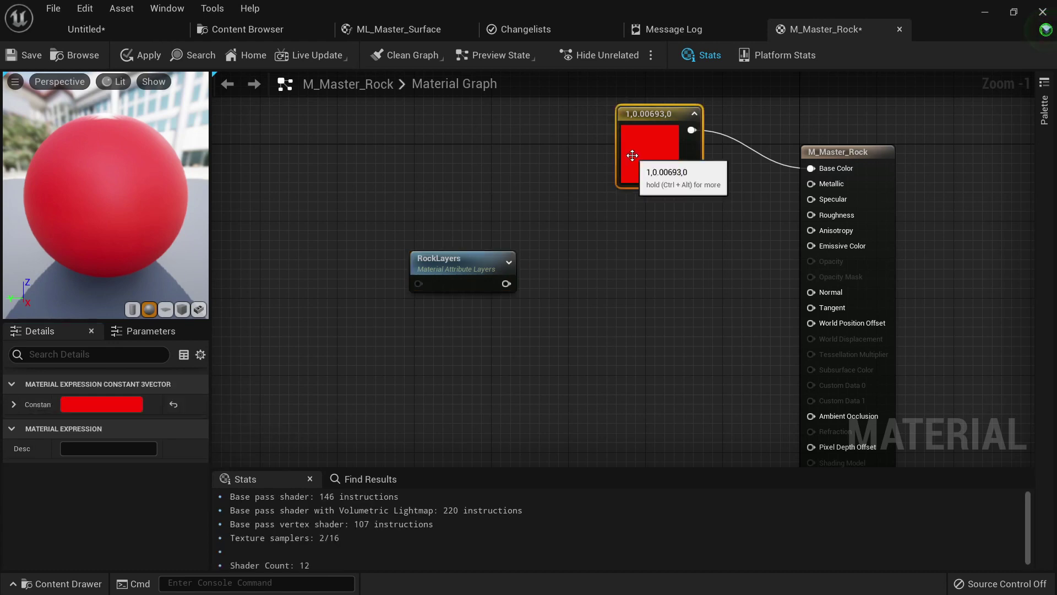
key(Delete)
right_drag(610, 327, 396, 295)
drag(294, 252, 442, 259)
right_drag(428, 196, 542, 245)
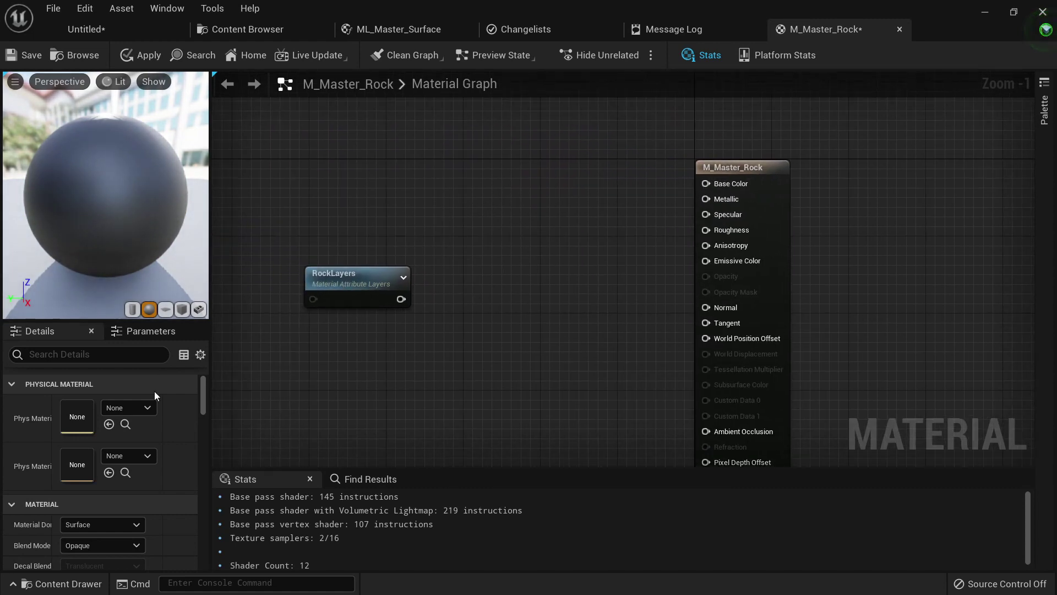
Enable Use Material Attributes on M_Master_Rock and connect the RockLayers output to its Material Attributes input.
scroll(153, 411, down, 4)
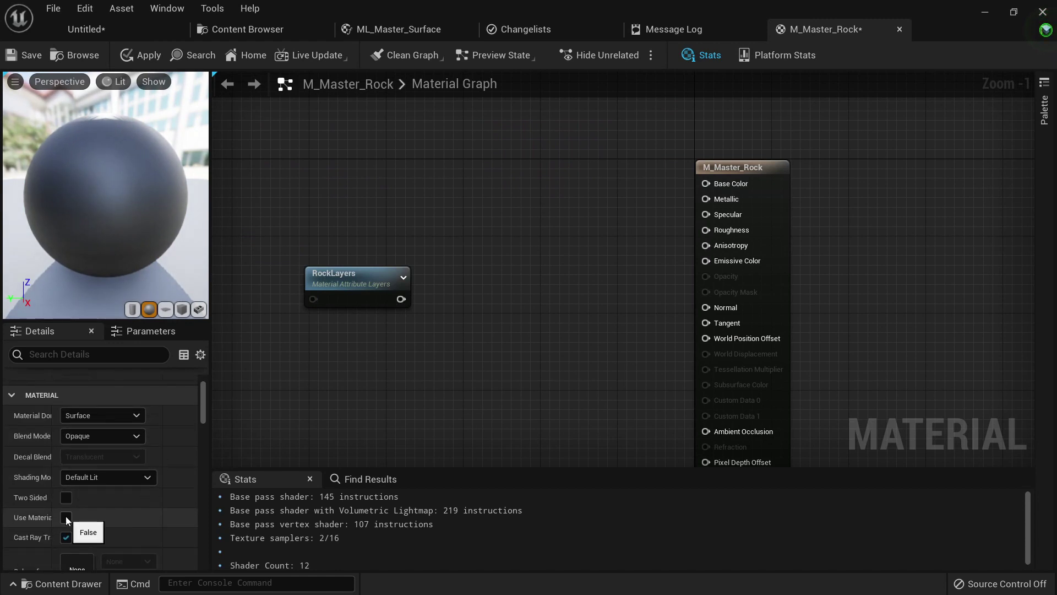
drag(52, 518, 92, 518)
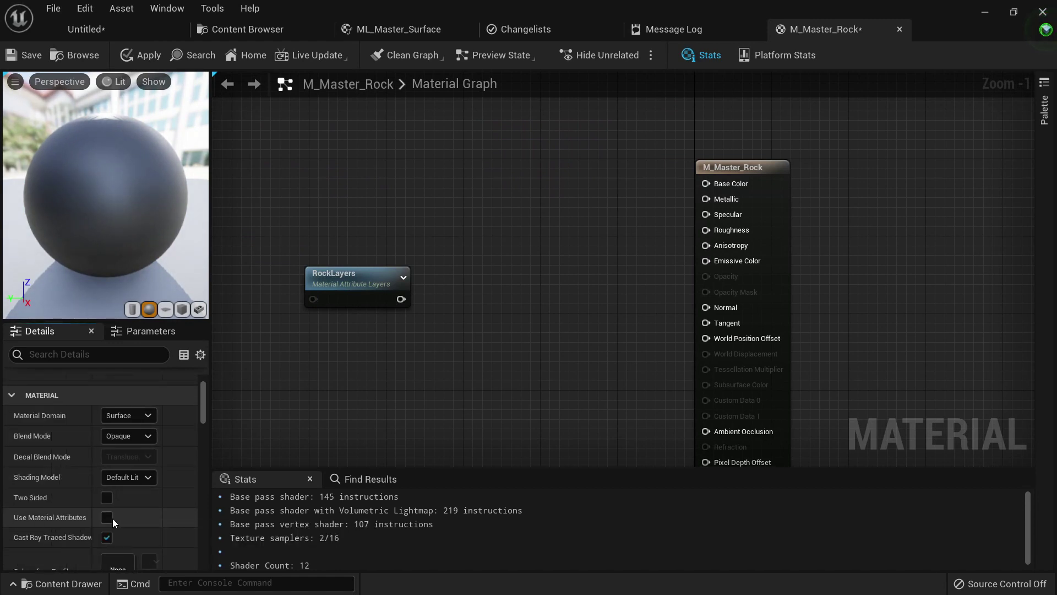
click(107, 517)
drag(347, 271, 371, 174)
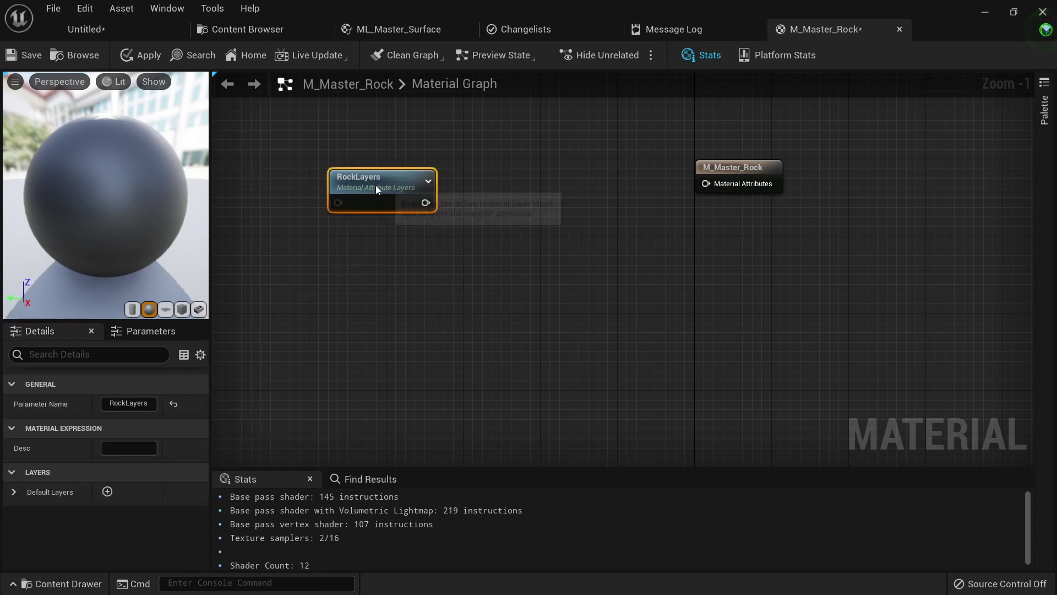
click(709, 168)
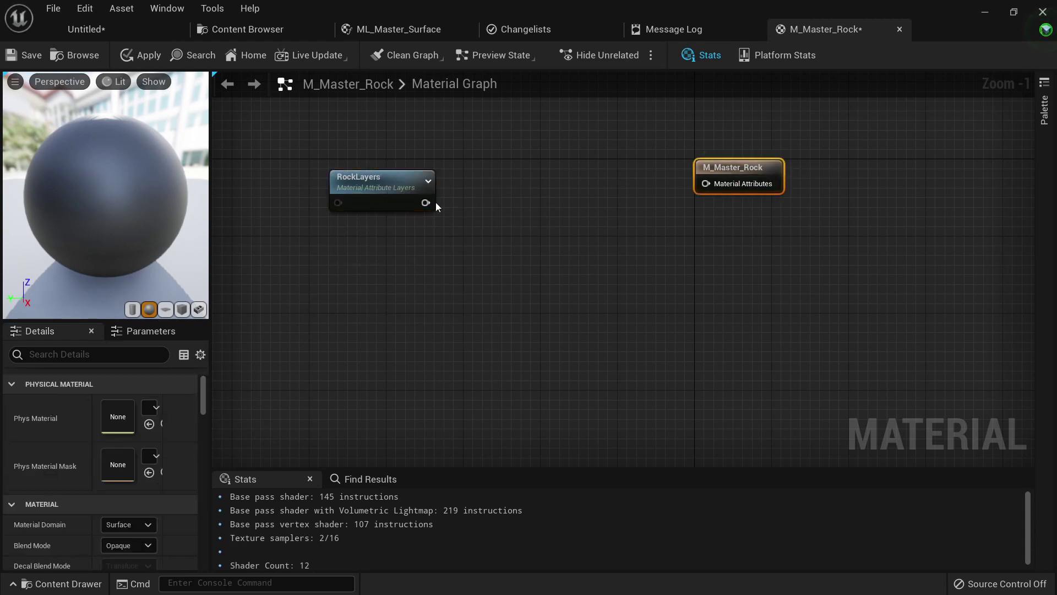
drag(426, 203, 706, 184)
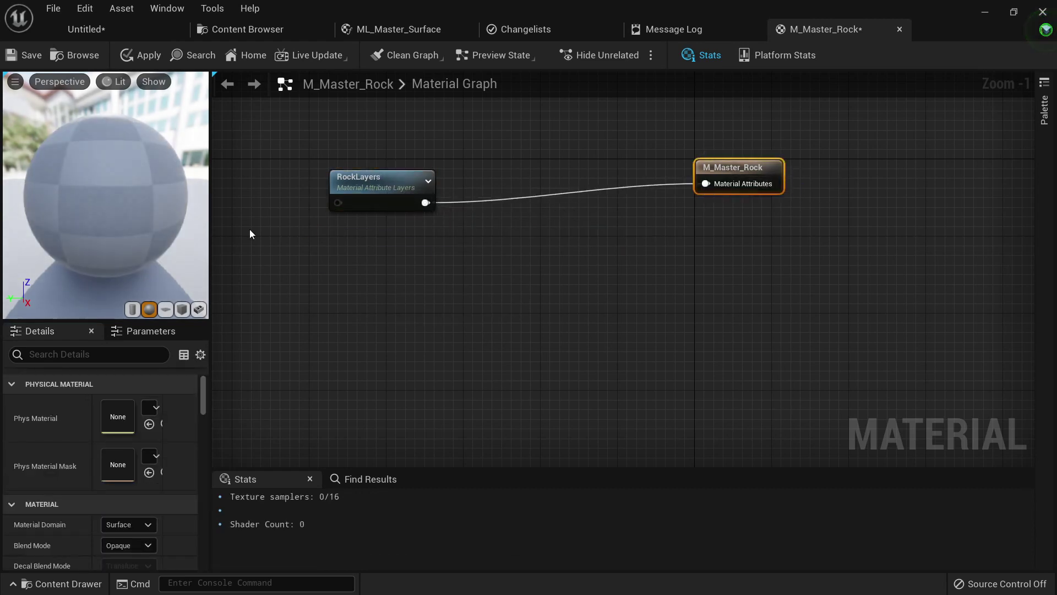
Apply the M_Master_Rock changes and check the updated material on the cliff in the level.
click(140, 54)
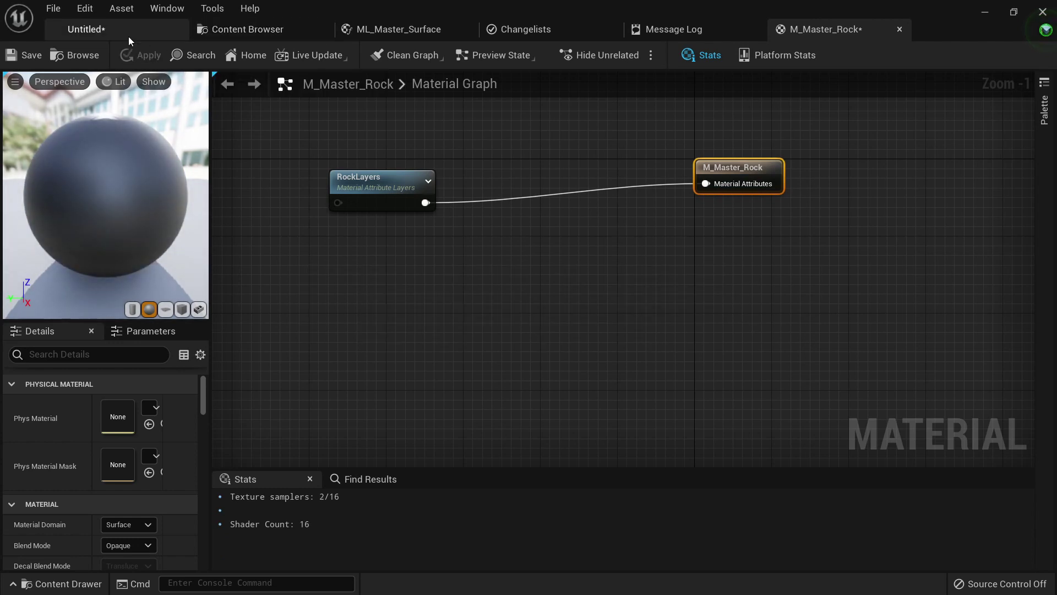
click(124, 27)
key(w)
right_drag(557, 359, 556, 359)
click(275, 24)
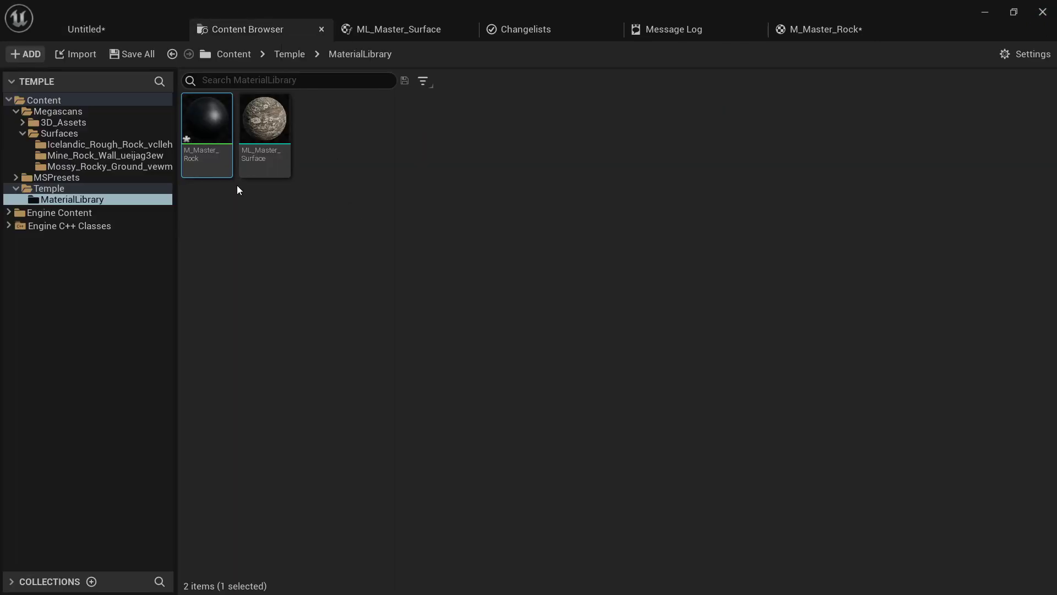
click(118, 26)
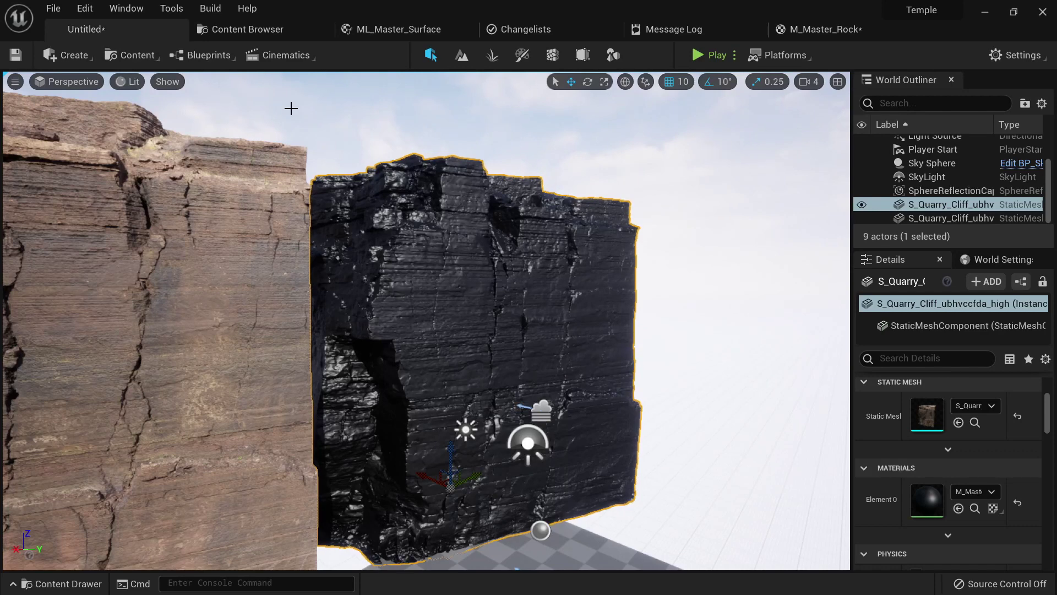
Save all modified content, storing the level in the Temple folder as test_01.
click(253, 33)
click(142, 54)
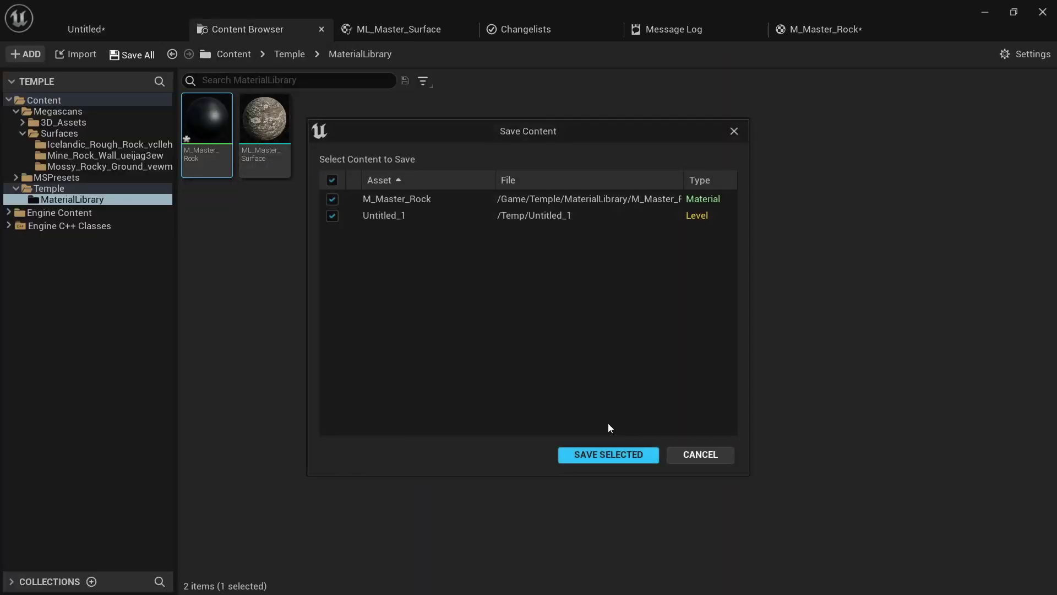
click(614, 453)
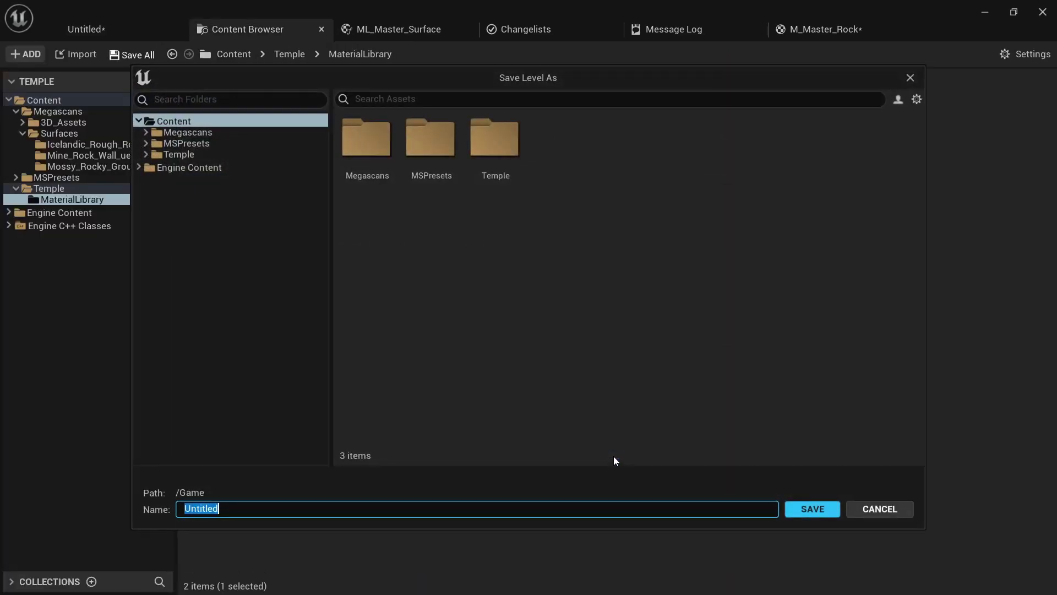
click(217, 155)
click(233, 508)
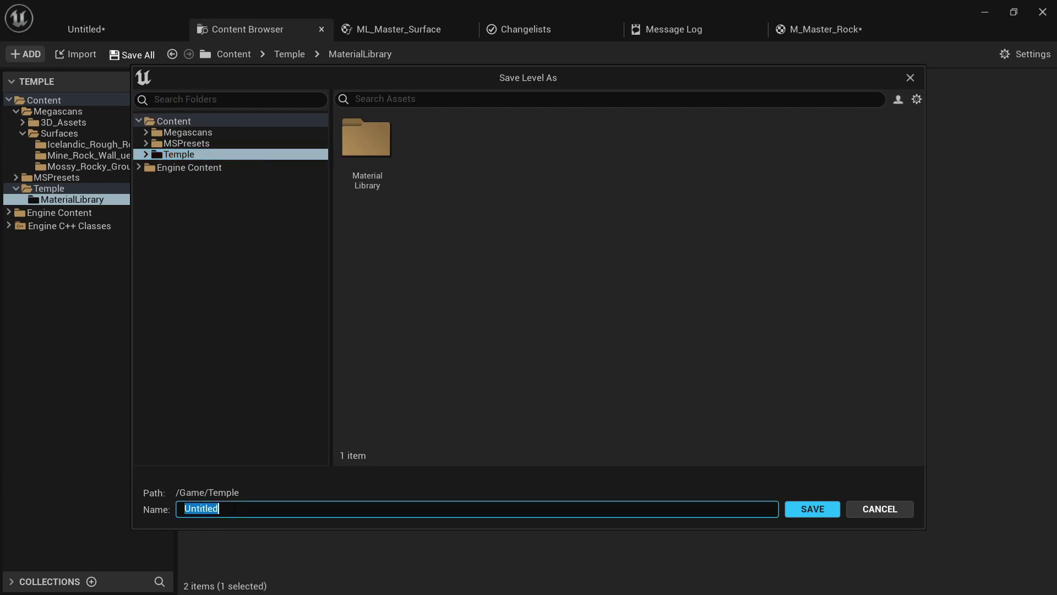
text(test_01)
key(Return)
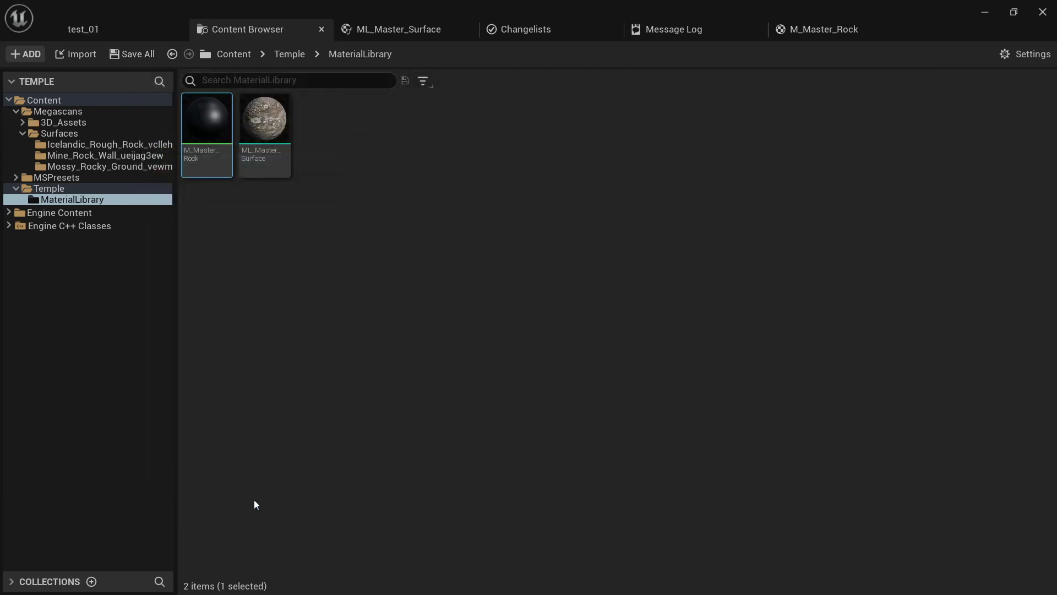
Create a material instance of M_Master_Rock in MaterialLibrary and name it MI_Rock_Instance.
right_click(210, 130)
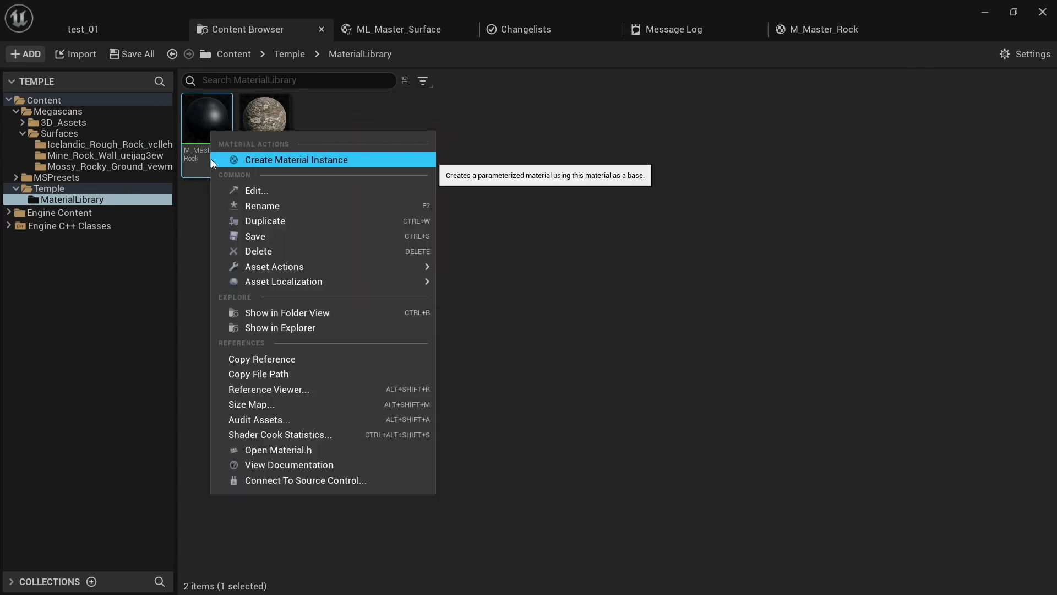
click(250, 157)
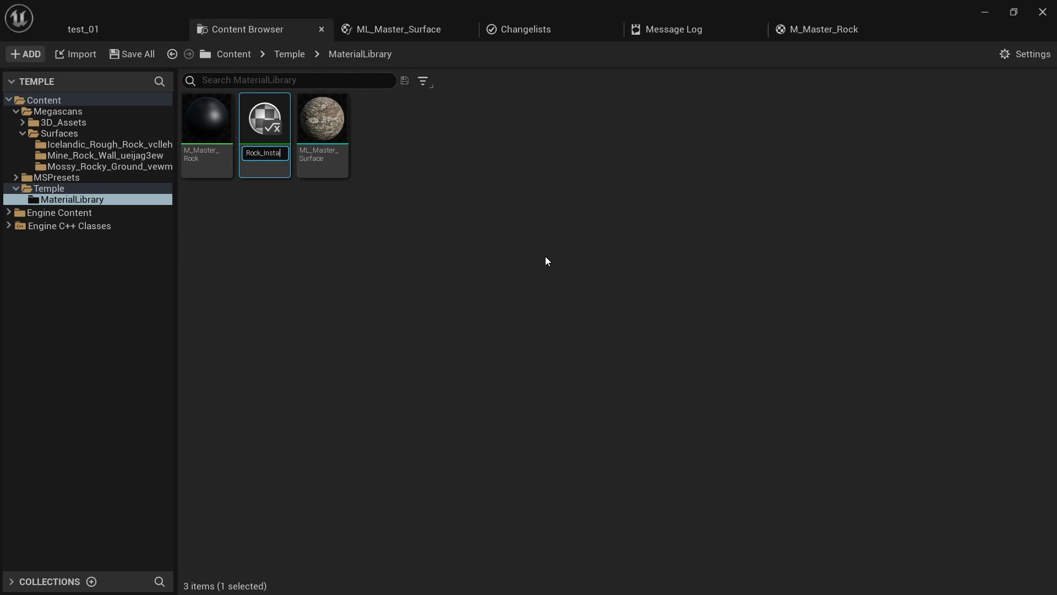
text(nce)
key(Return)
Assign MI_Rock_Instance to the cliff using M_Master_Rock in the level and save all modified content.
drag(270, 114, 430, 277)
right_drag(429, 278, 427, 245)
click(272, 32)
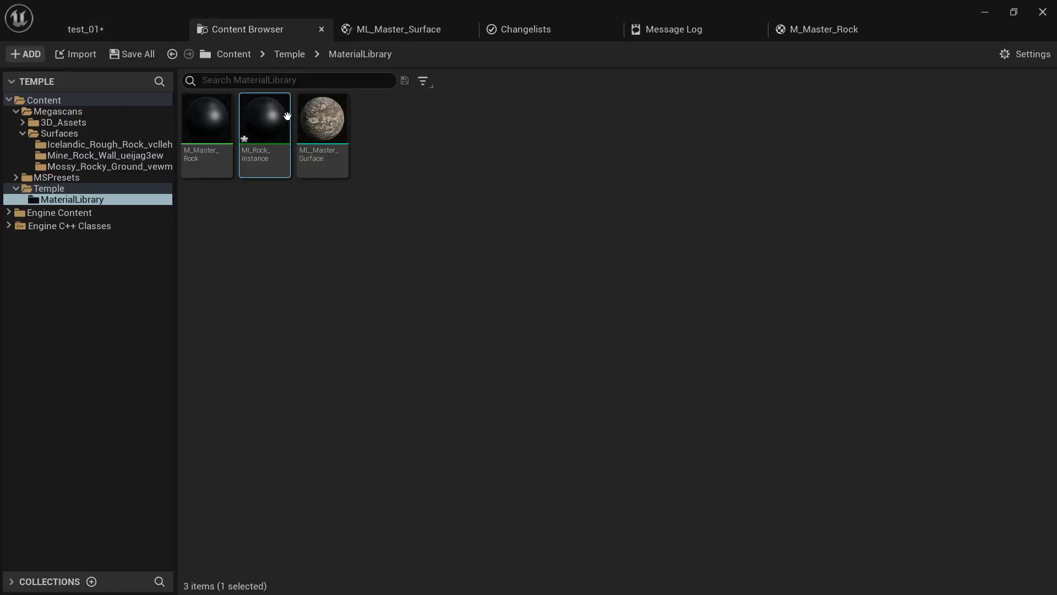
click(154, 57)
click(570, 453)
Open MI_Rock_Instance and review its details and its layer parameters.
double_click(271, 127)
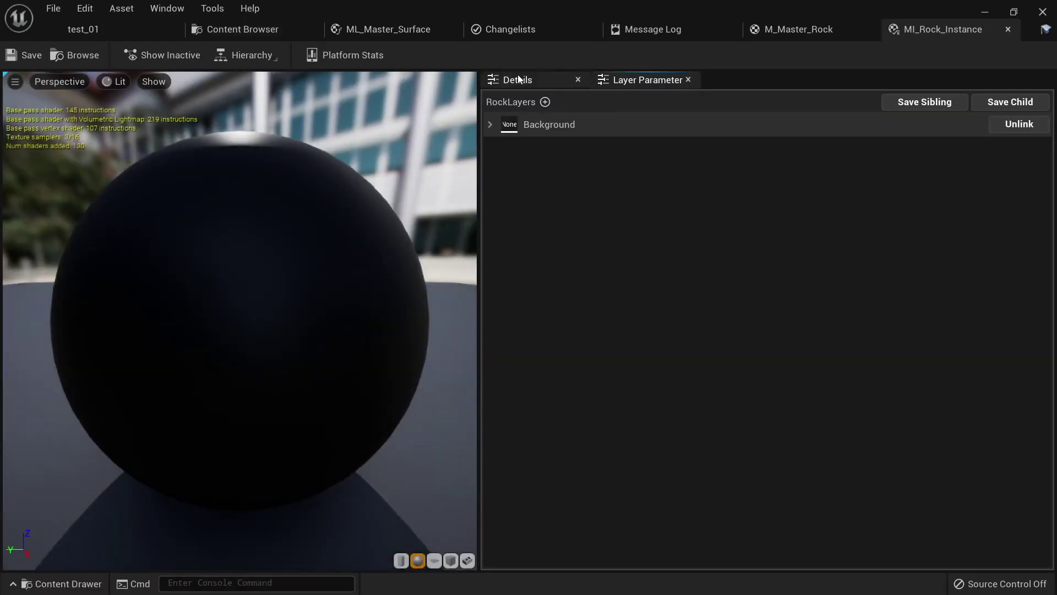
click(517, 78)
click(628, 83)
click(524, 82)
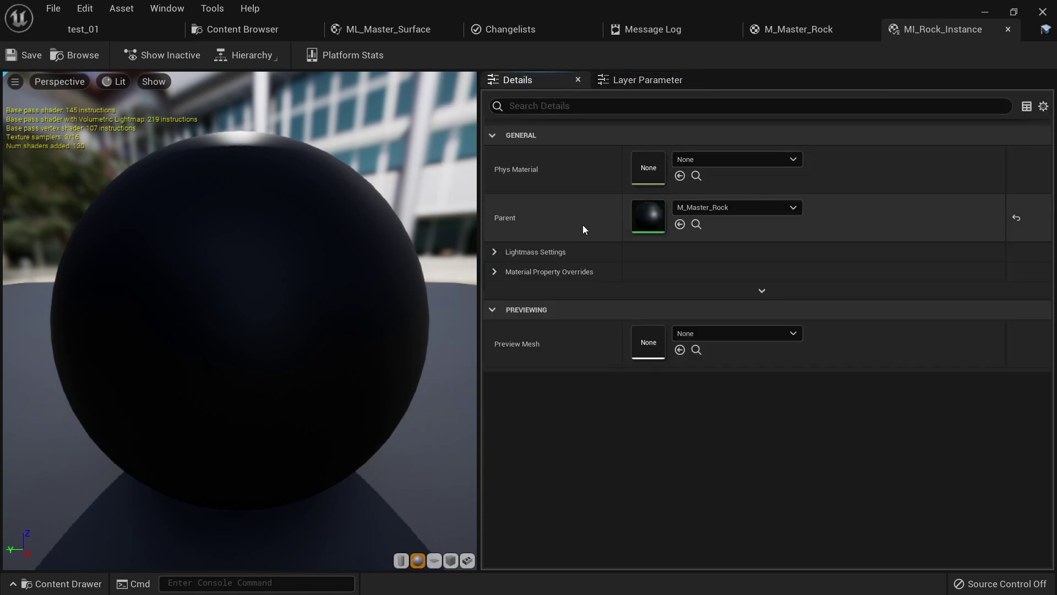
click(645, 83)
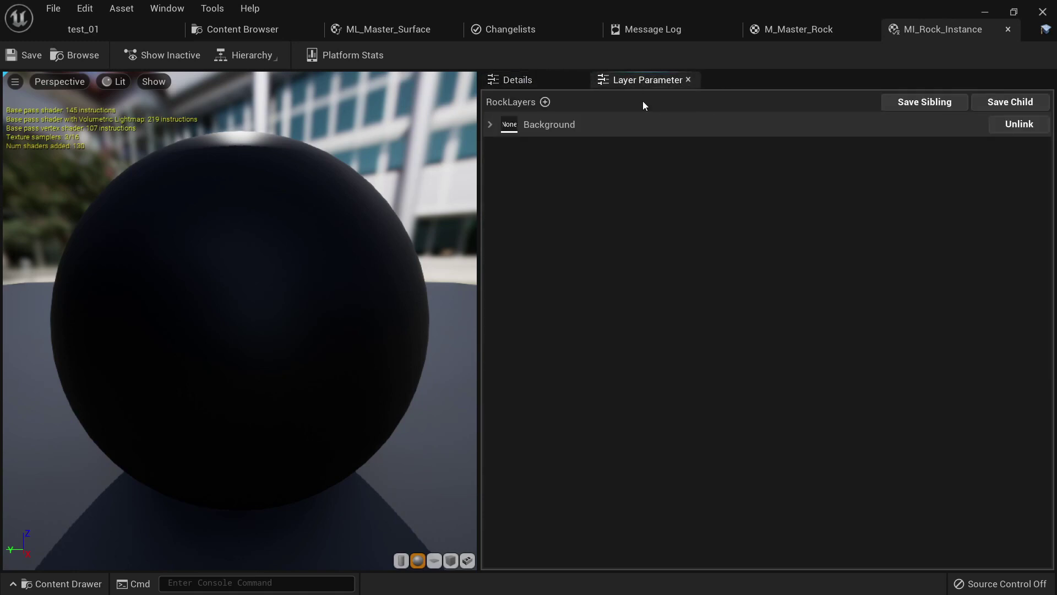
Expand the Background layer of RockLayers in MI_Rock_Instance and add three layers above it.
click(491, 124)
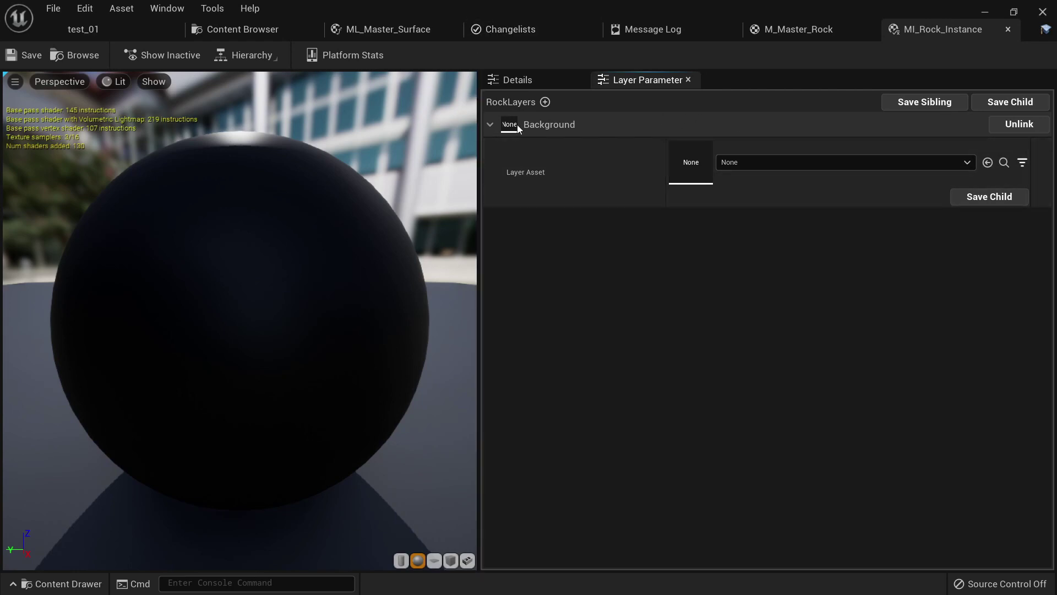
click(545, 102)
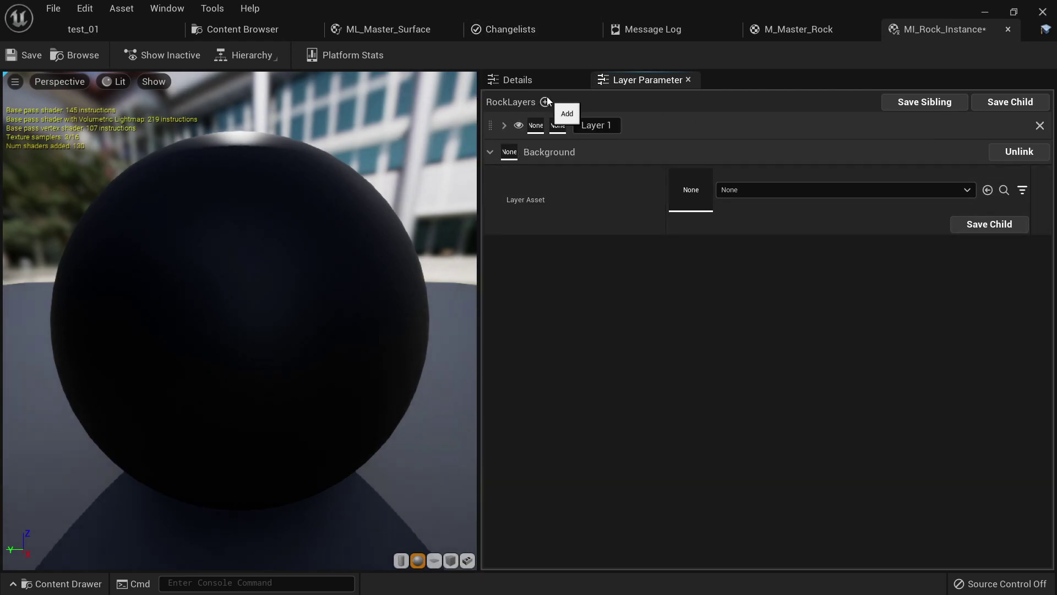
click(545, 102)
click(545, 102)
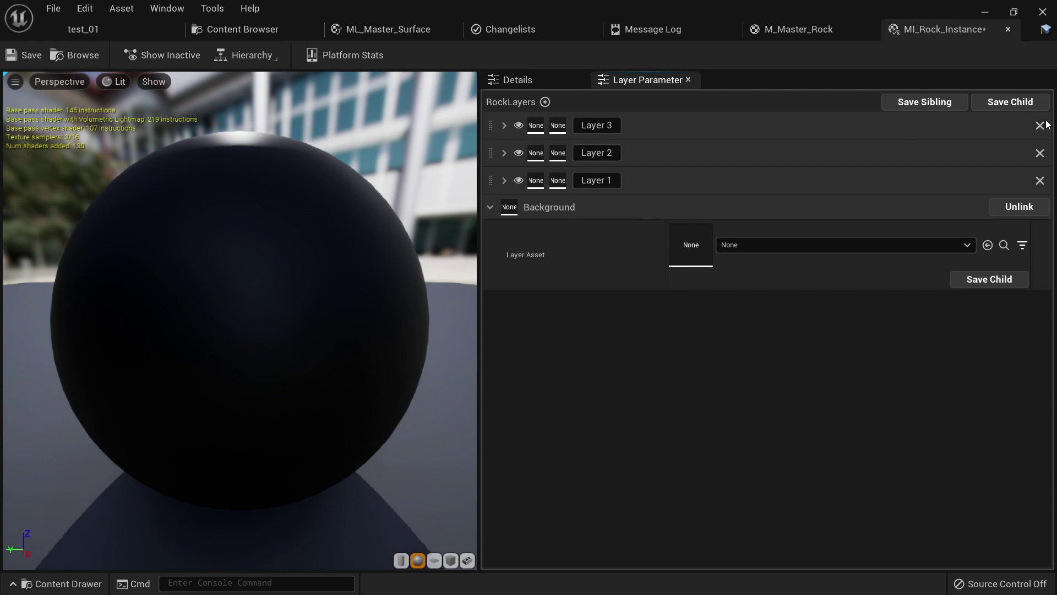
Remove the three extra layers from RockLayers in MI_Rock_Instance and set the Background layer asset to ML_Master_Surface.
click(1041, 125)
click(1040, 125)
click(1040, 125)
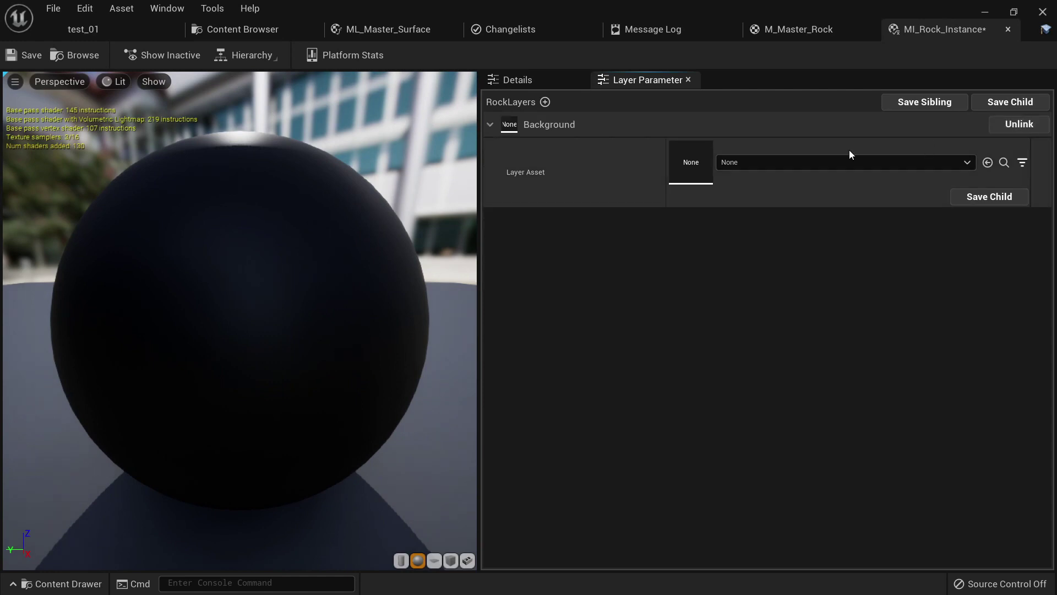
click(742, 161)
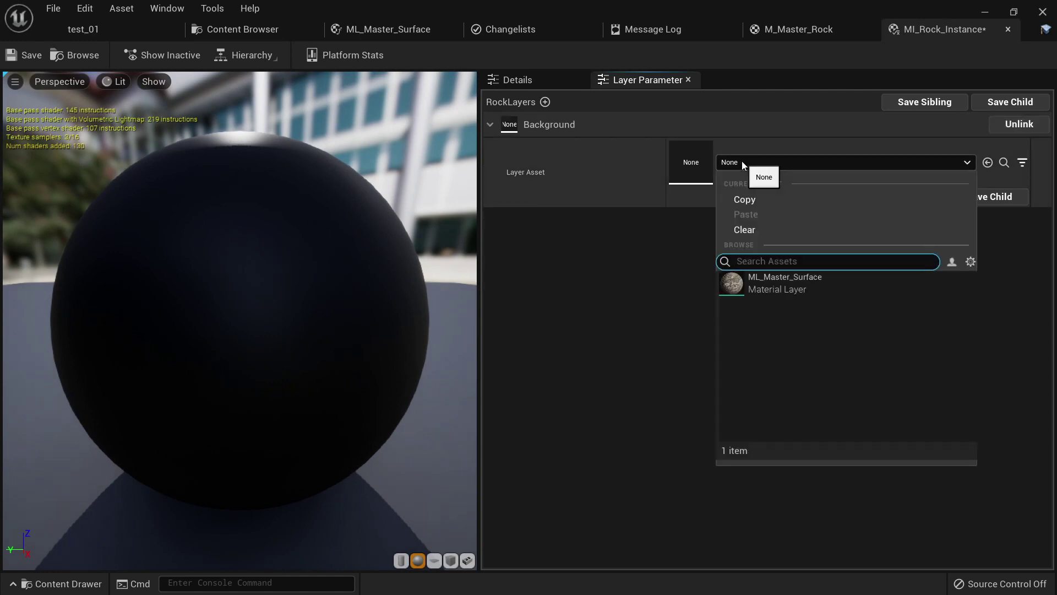
click(770, 288)
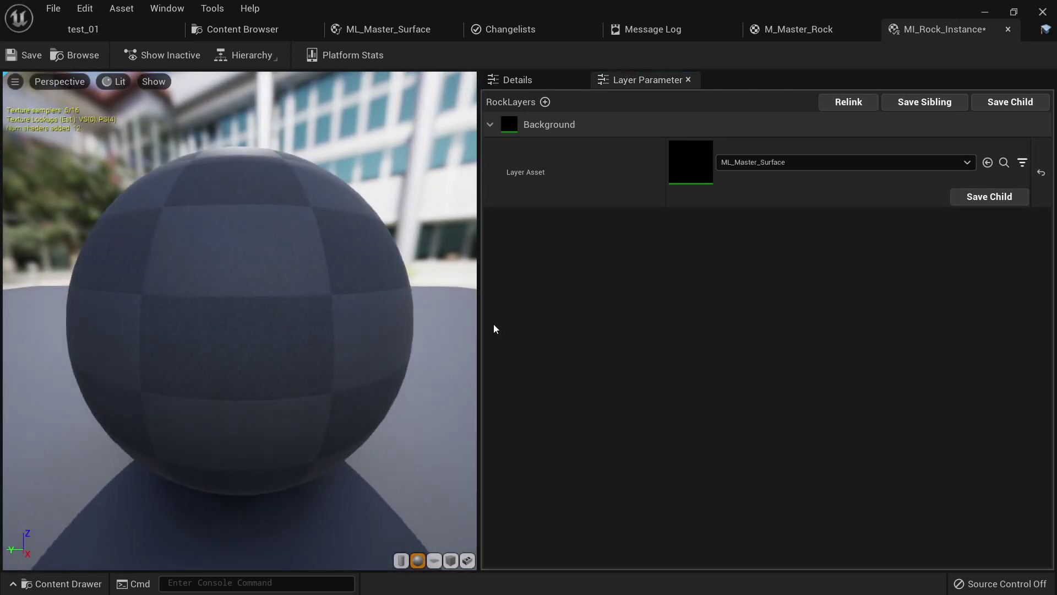
Inspect the rock material on the selected cliff in the test_01 level and compare it with the neighbouring cliff.
click(146, 32)
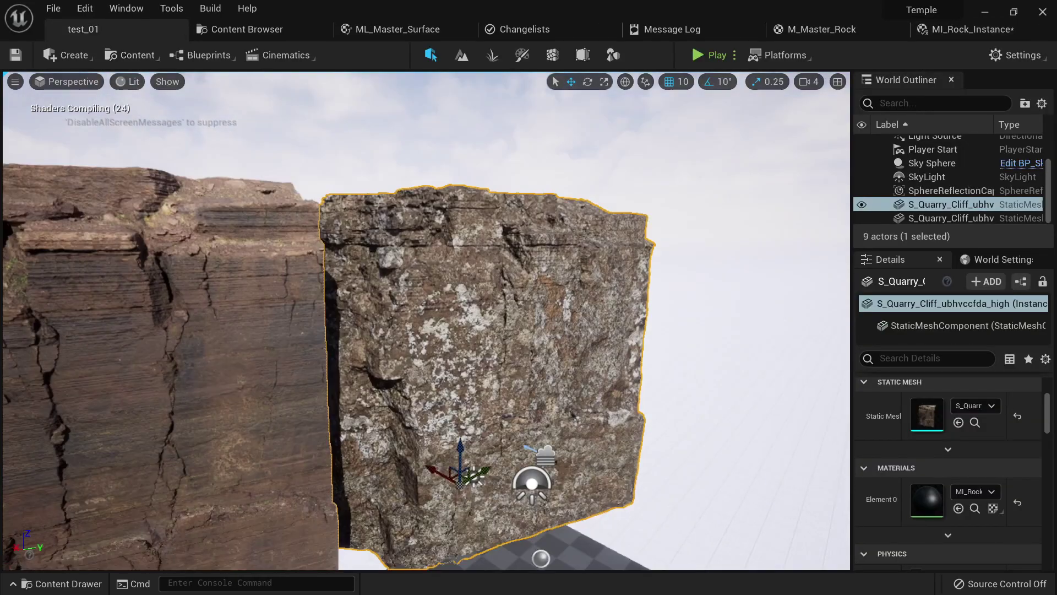
right_drag(427, 320, 495, 341)
key(w)
key(s)
key(w)
key(s)
key(w)
key(s)
key(s)
key(w)
key(d)
key(s)
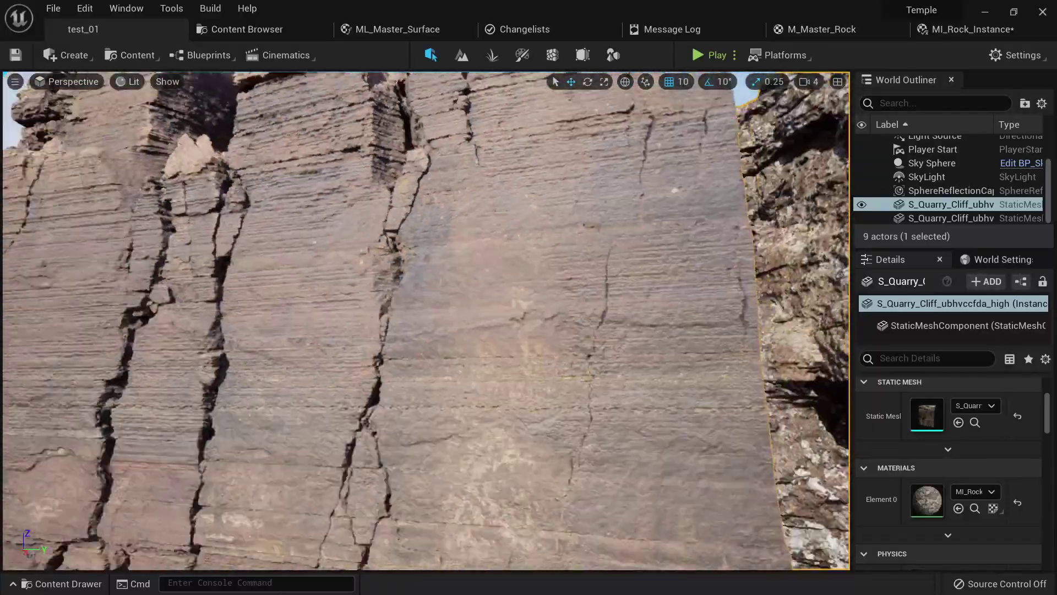
key(s)
mouse_move(555, 121)
right_down()
mouse_move(573, 115)
mouse_move(564, 132)
mouse_move(555, 121)
right_up()
key(w)
key(s)
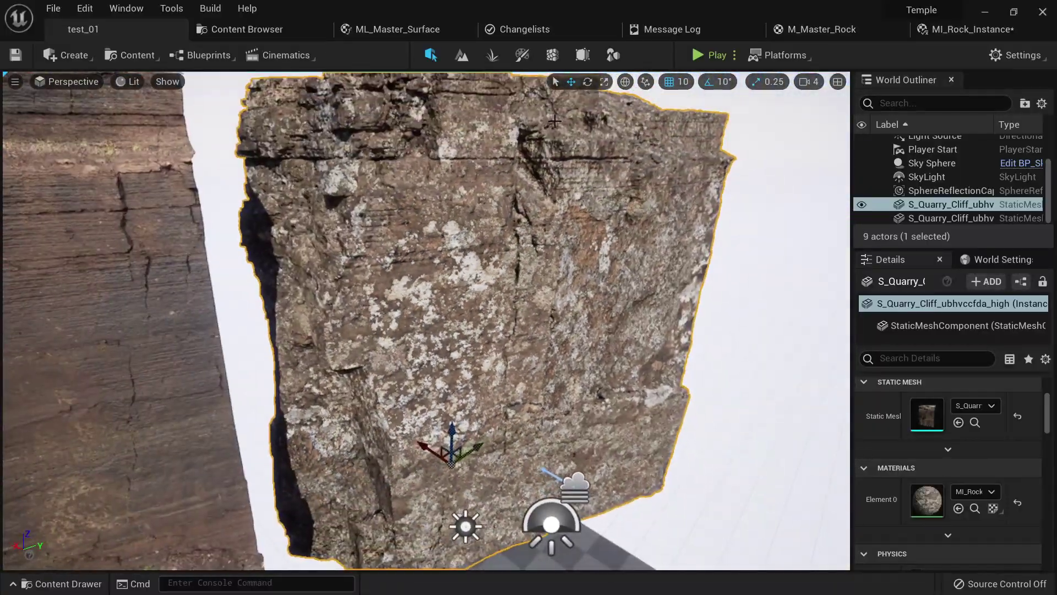
Save the modified MI_Rock_Instance and view the cliff in the test_01 level again.
click(971, 29)
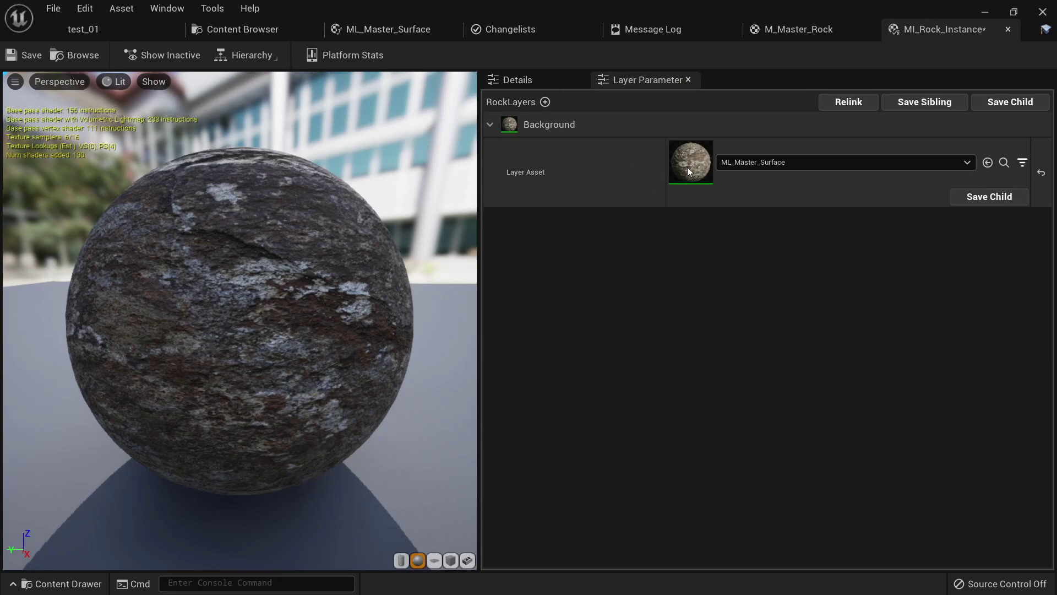
click(249, 30)
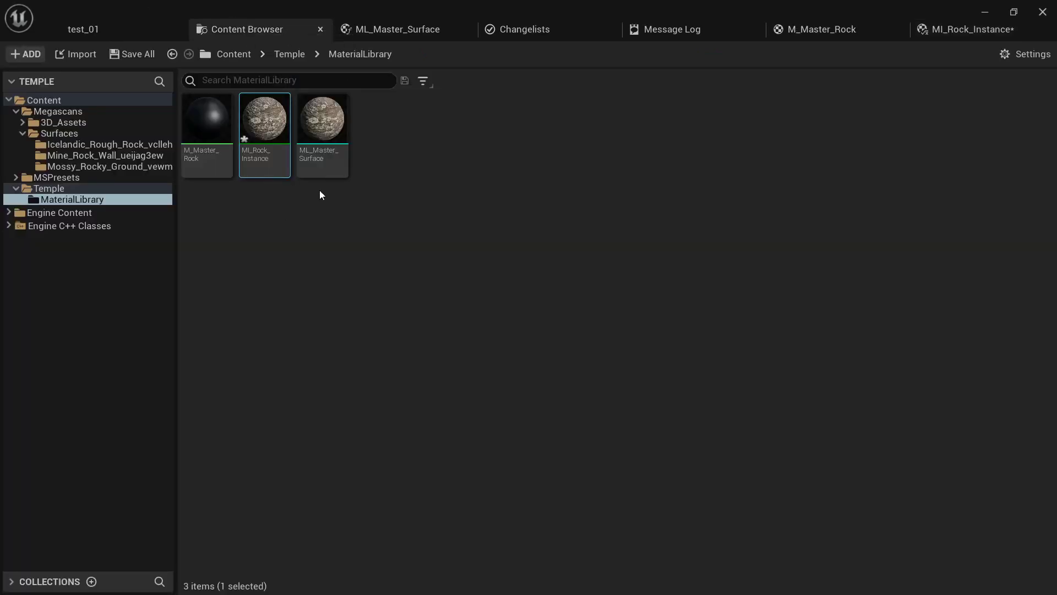
click(136, 31)
right_drag(449, 225, 456, 190)
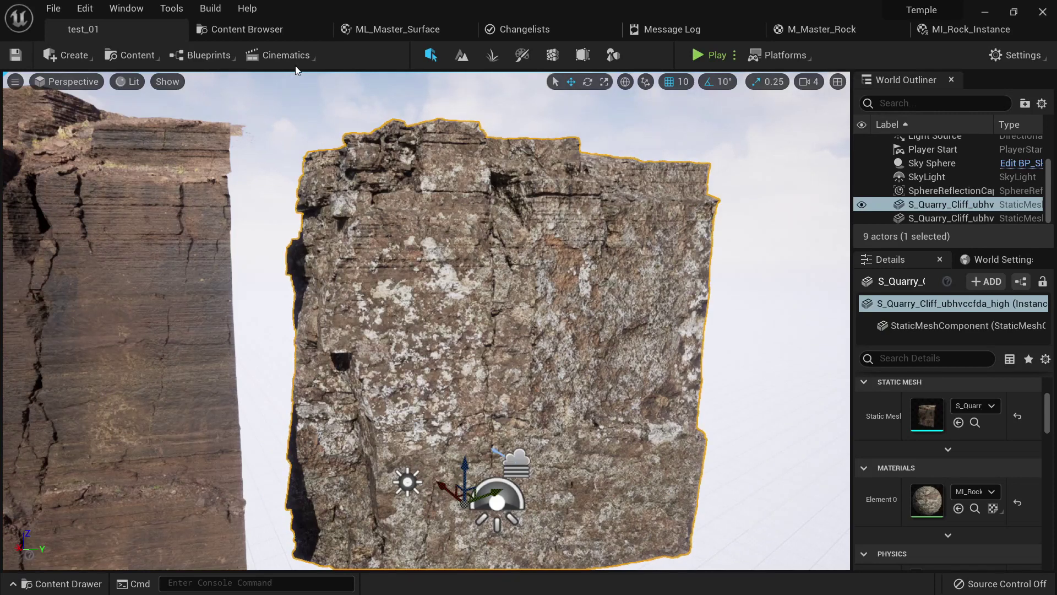
Select ML_Master_Surface in MaterialLibrary and sketch over a screen capture a box with parameter lines labelled Color and Tiling.
click(248, 30)
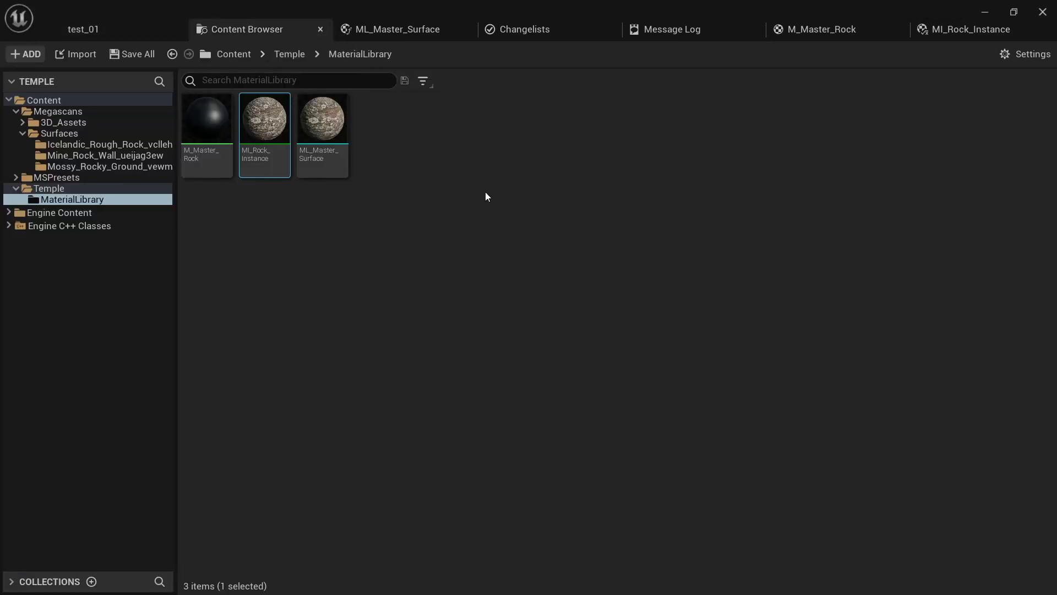
click(340, 153)
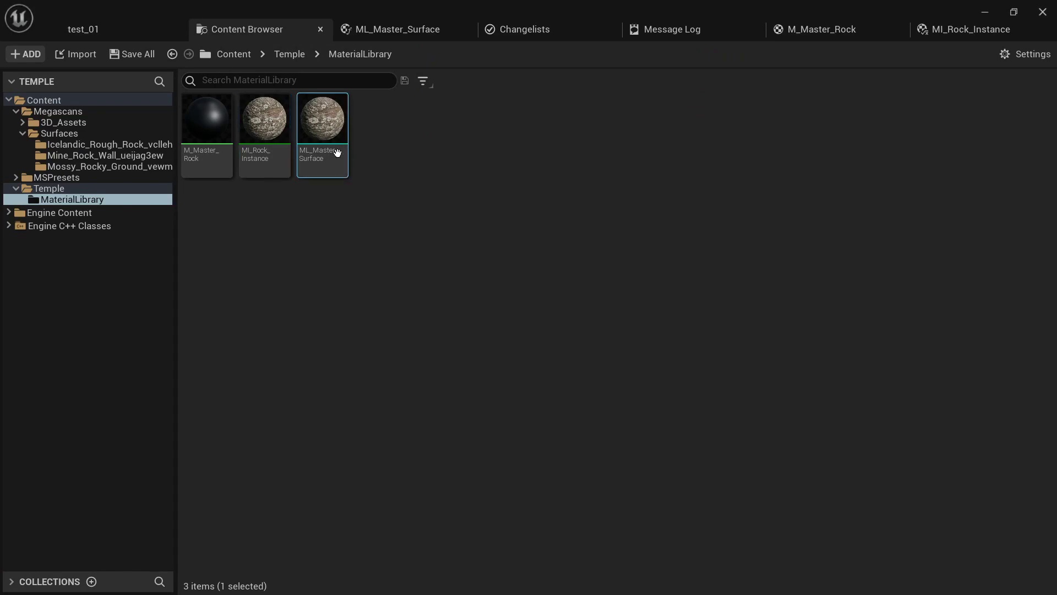
key(super+shift+s)
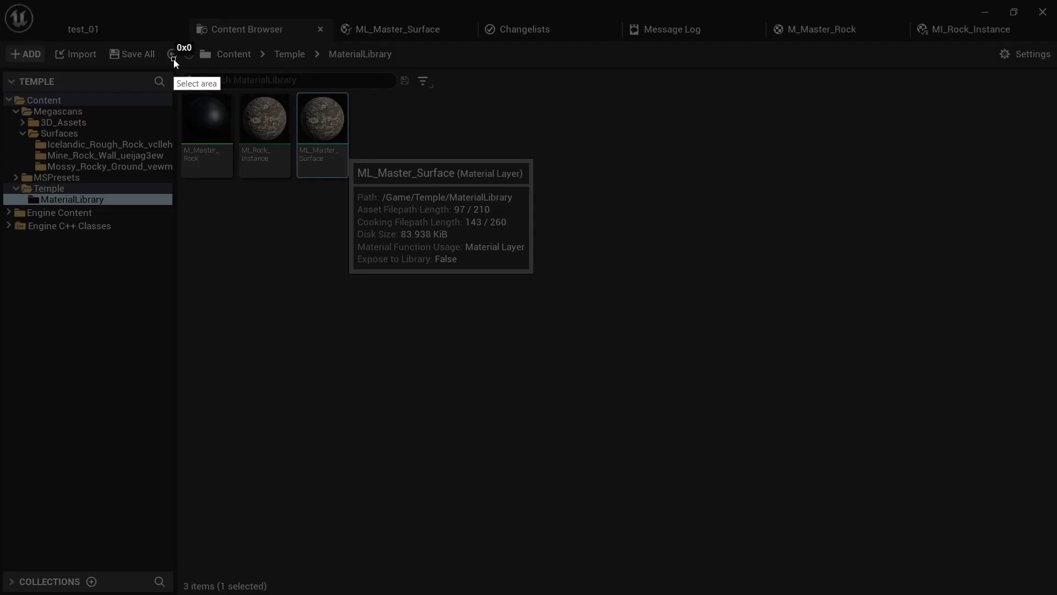
mouse_move(174, 58)
mouse_down()
mouse_move(953, 510)
mouse_move(1024, 579)
mouse_up()
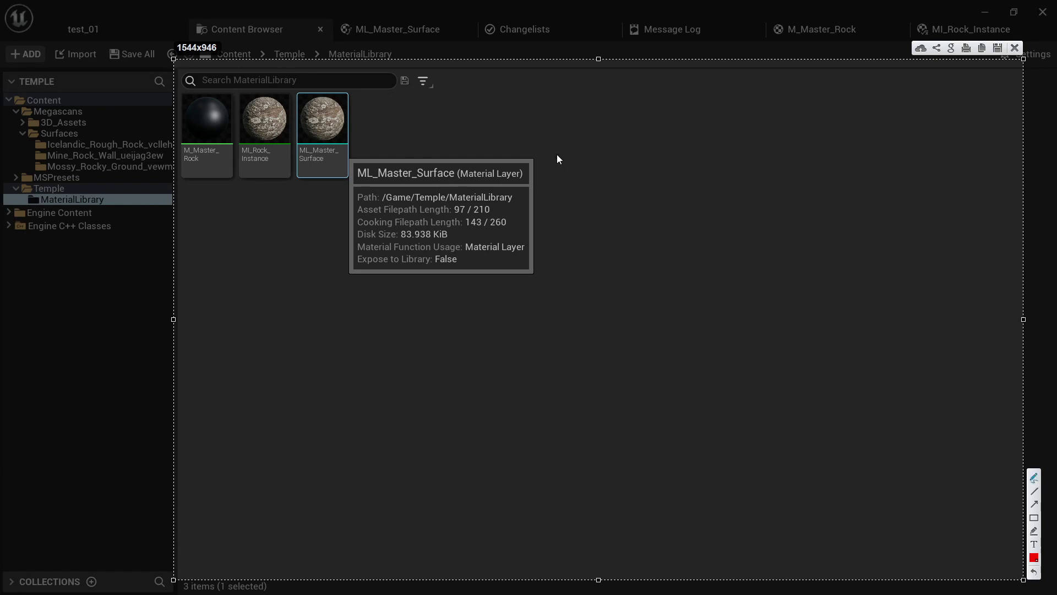
drag(568, 114, 688, 110)
drag(624, 157, 586, 157)
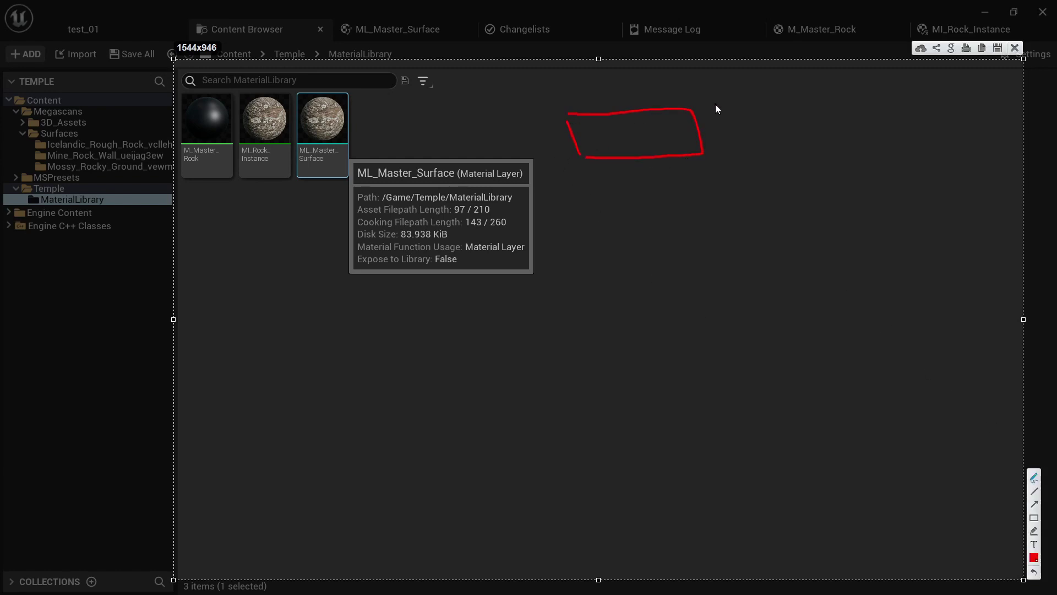
mouse_move(708, 104)
mouse_down()
mouse_move(741, 103)
mouse_move(744, 134)
mouse_up()
mouse_move(755, 96)
mouse_down()
mouse_move(795, 104)
mouse_move(790, 130)
mouse_move(751, 118)
mouse_move(768, 119)
mouse_up()
click(788, 121)
drag(797, 124, 806, 128)
drag(808, 121, 811, 138)
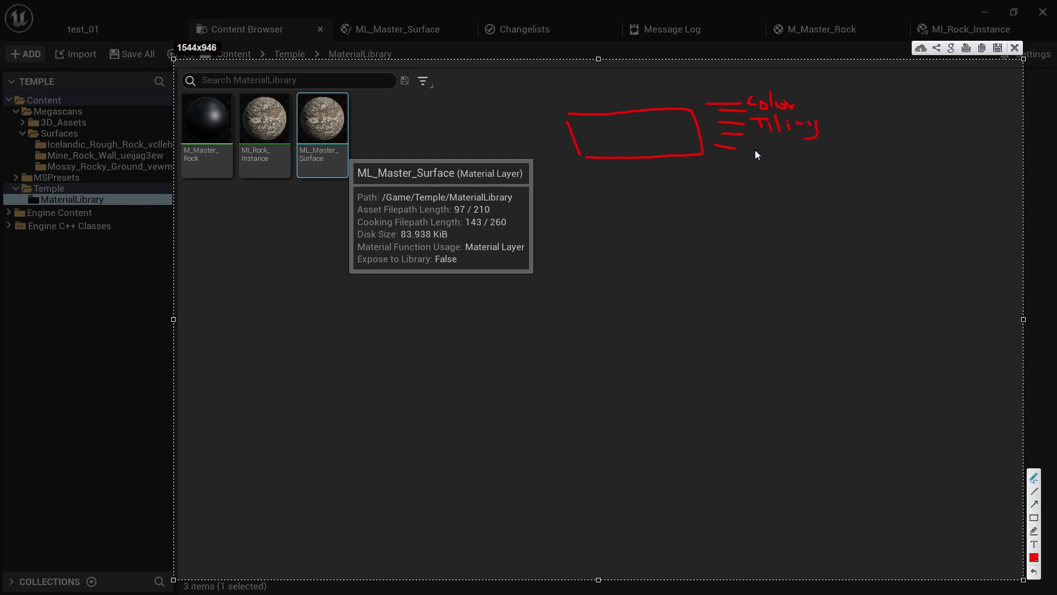
Sketch branches from the box to three circles labelled R1, M and C, and discard the screen capture.
drag(623, 165, 627, 173)
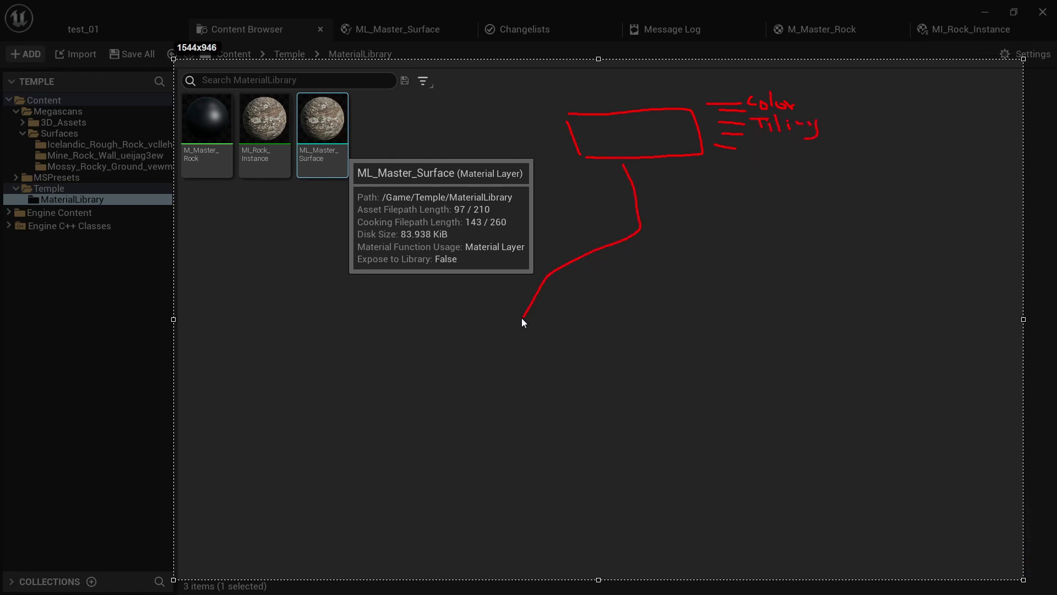
drag(521, 318, 521, 319)
mouse_move(643, 311)
mouse_down()
mouse_move(642, 227)
mouse_move(742, 229)
mouse_move(782, 339)
mouse_up()
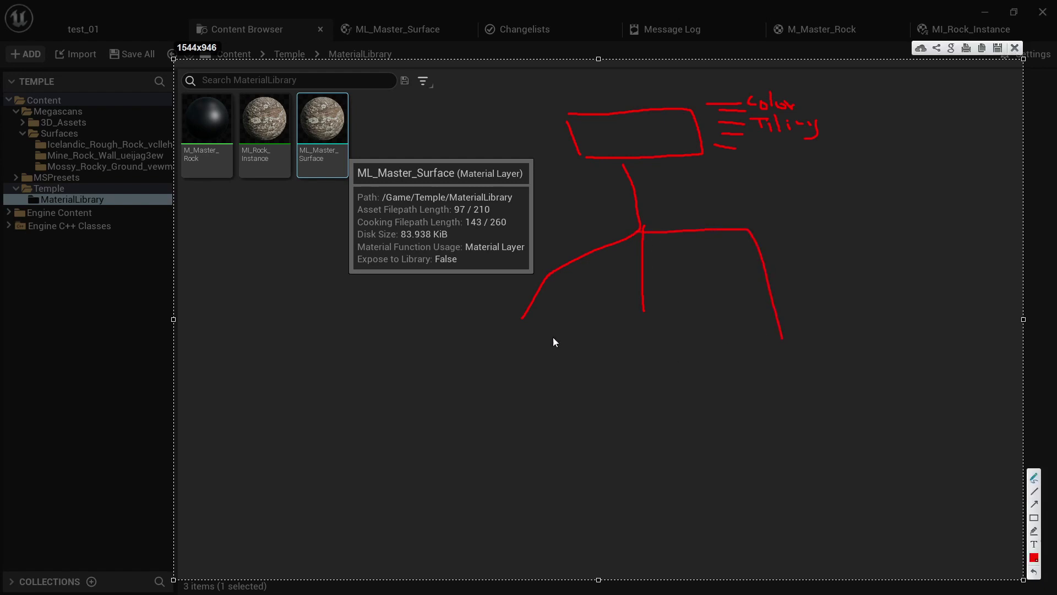
mouse_move(530, 319)
mouse_down()
mouse_move(481, 332)
mouse_move(523, 320)
mouse_up()
mouse_move(655, 307)
mouse_down()
mouse_move(625, 354)
mouse_move(642, 312)
mouse_up()
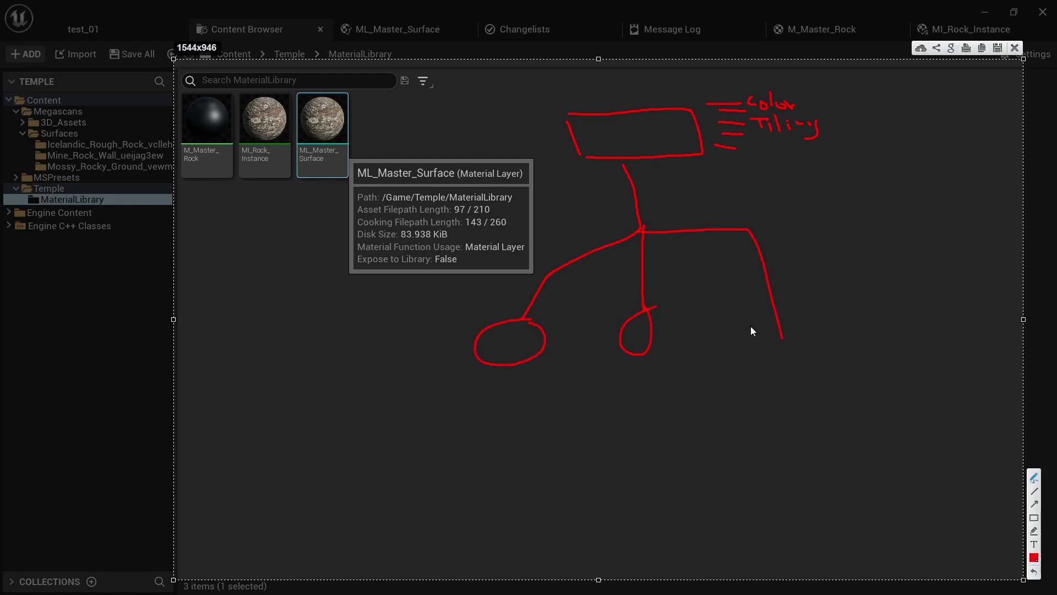
mouse_move(732, 317)
mouse_down()
mouse_move(791, 334)
mouse_move(760, 326)
mouse_up()
drag(493, 386, 506, 394)
mouse_move(515, 384)
mouse_down()
mouse_move(517, 373)
mouse_move(524, 398)
mouse_up()
drag(626, 392, 641, 379)
drag(789, 385, 795, 415)
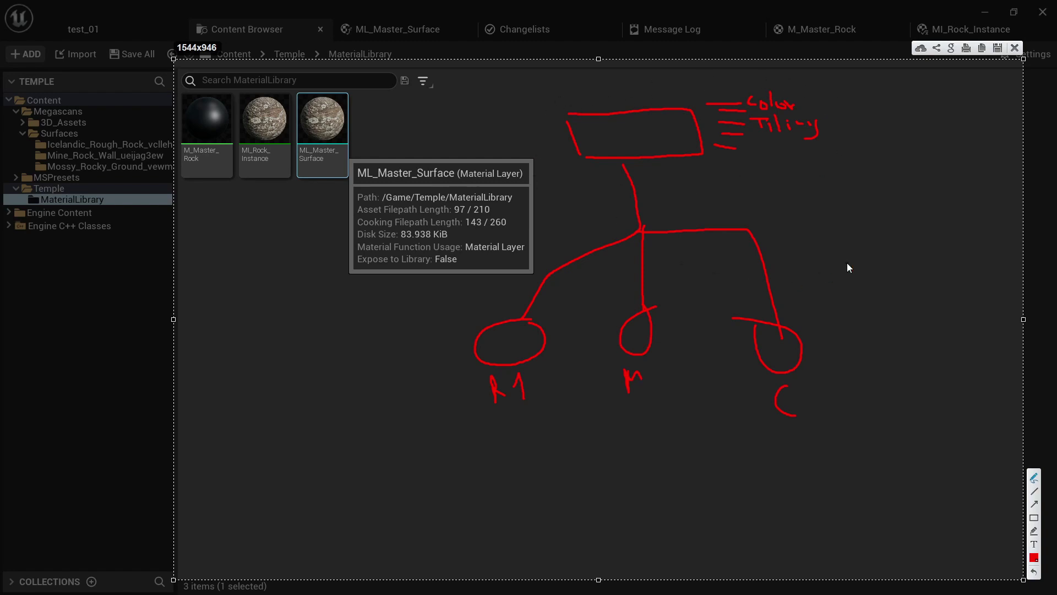
click(1014, 48)
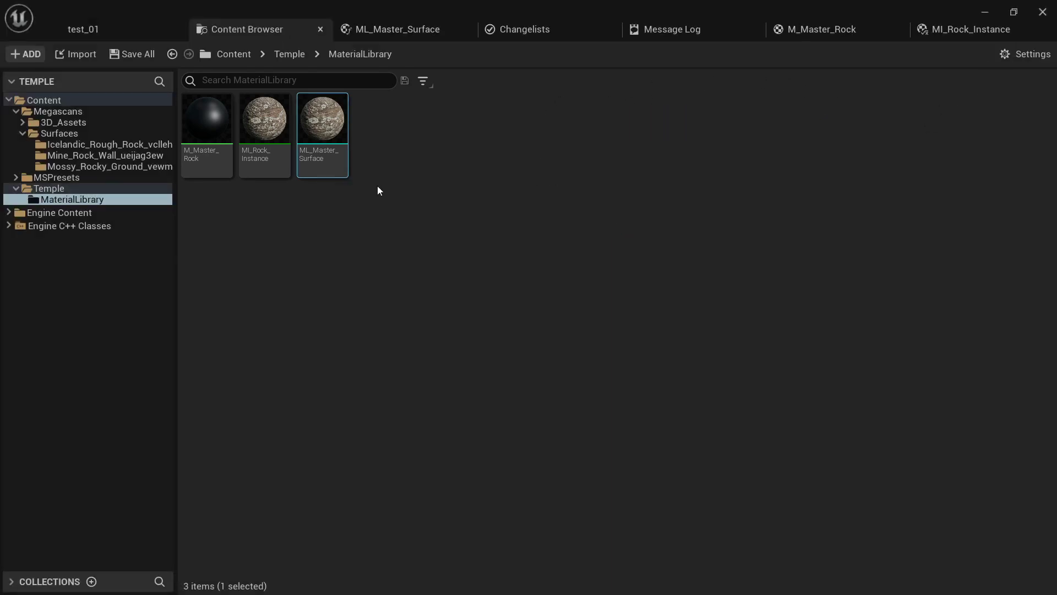
Open ML_Master_Surface and add a TexCoord node and a Multiply node ahead of the base colour Texture Sample.
double_click(343, 155)
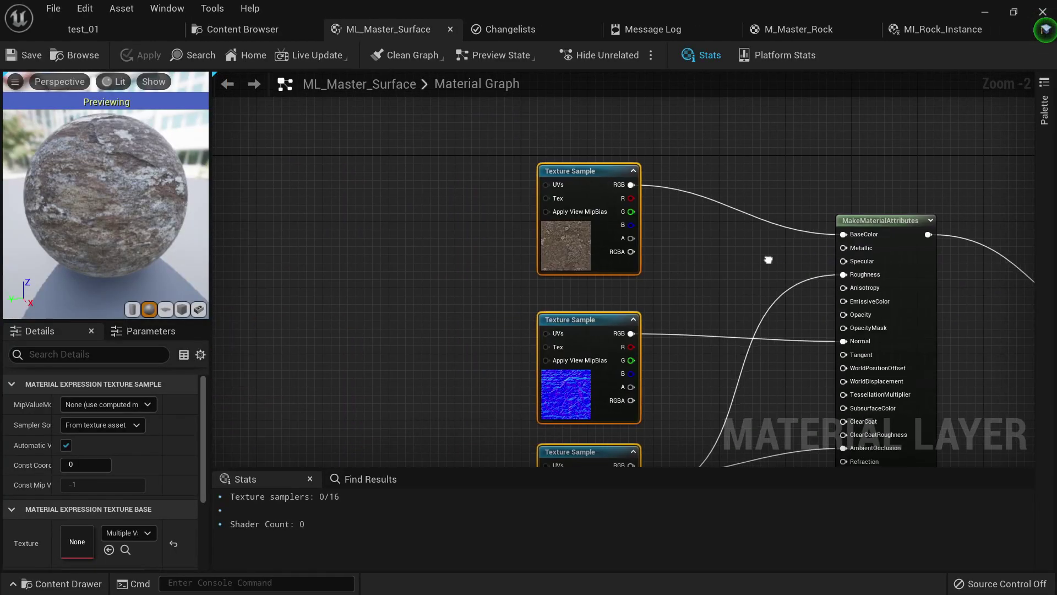
scroll(765, 260, down, 2)
right_drag(764, 260, 677, 169)
scroll(469, 166, up, 3)
right_drag(469, 166, 484, 244)
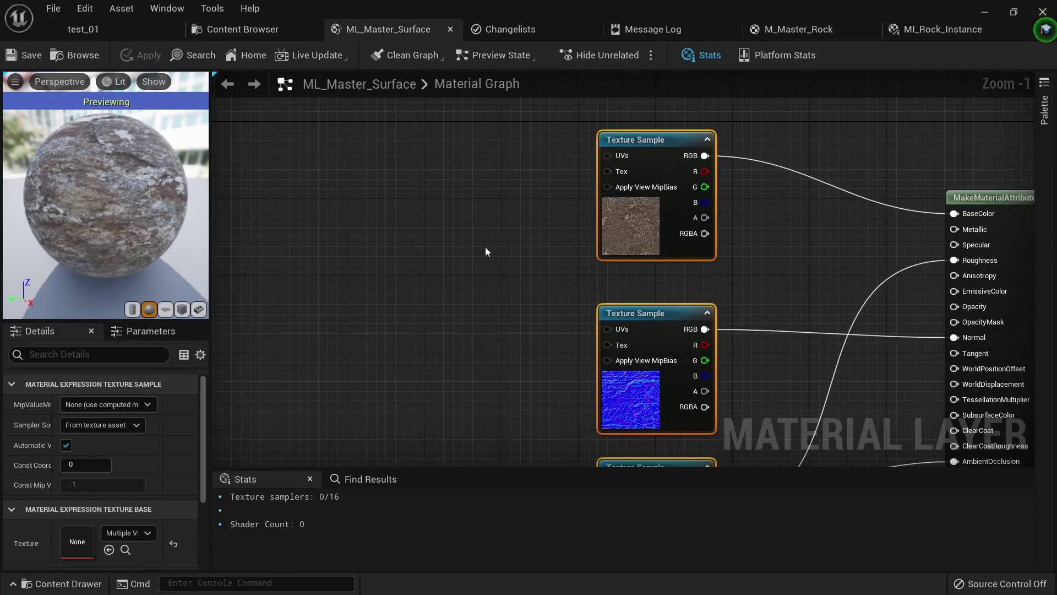
right_drag(491, 311, 476, 332)
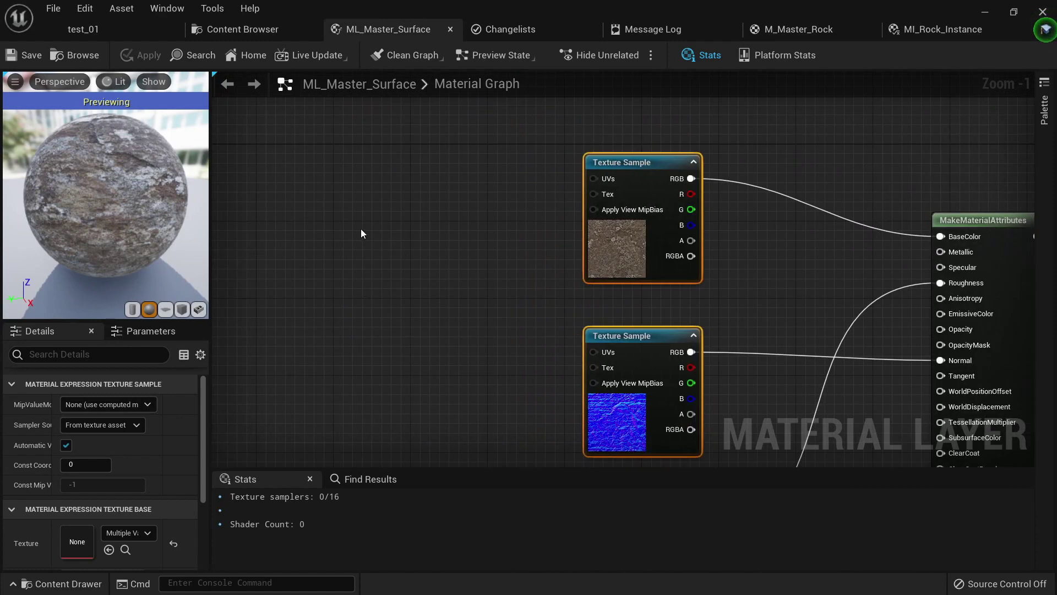
click(330, 213)
drag(351, 226, 296, 231)
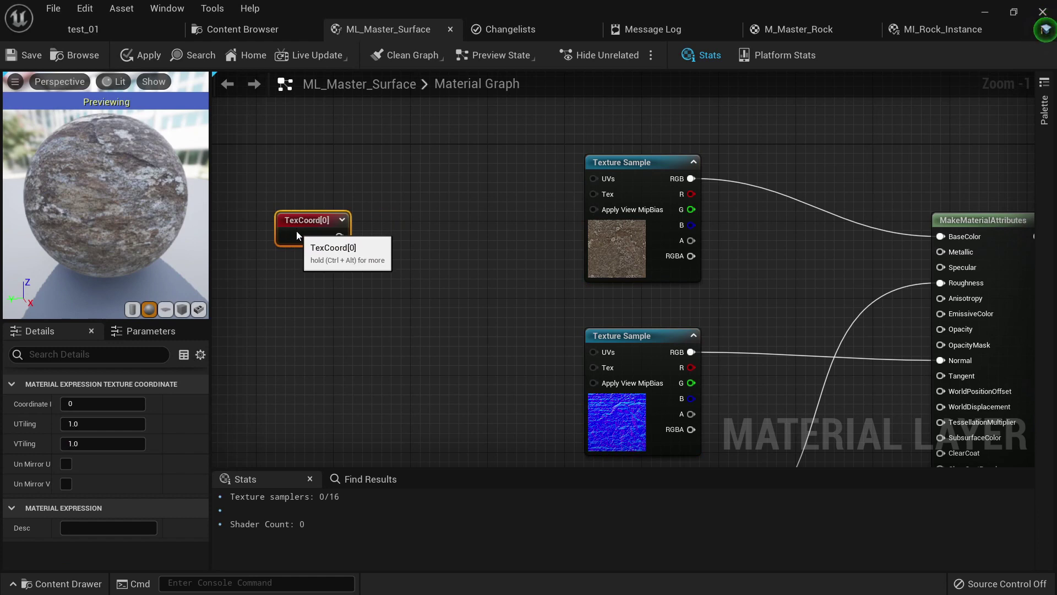
click(409, 243)
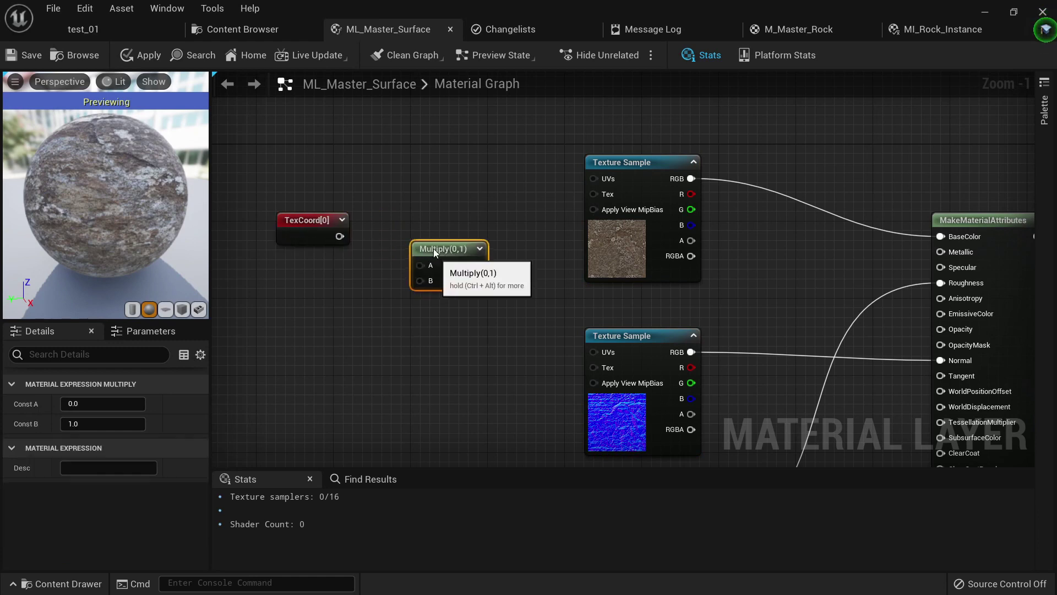
drag(447, 249, 425, 250)
click(299, 337)
right_click(305, 319)
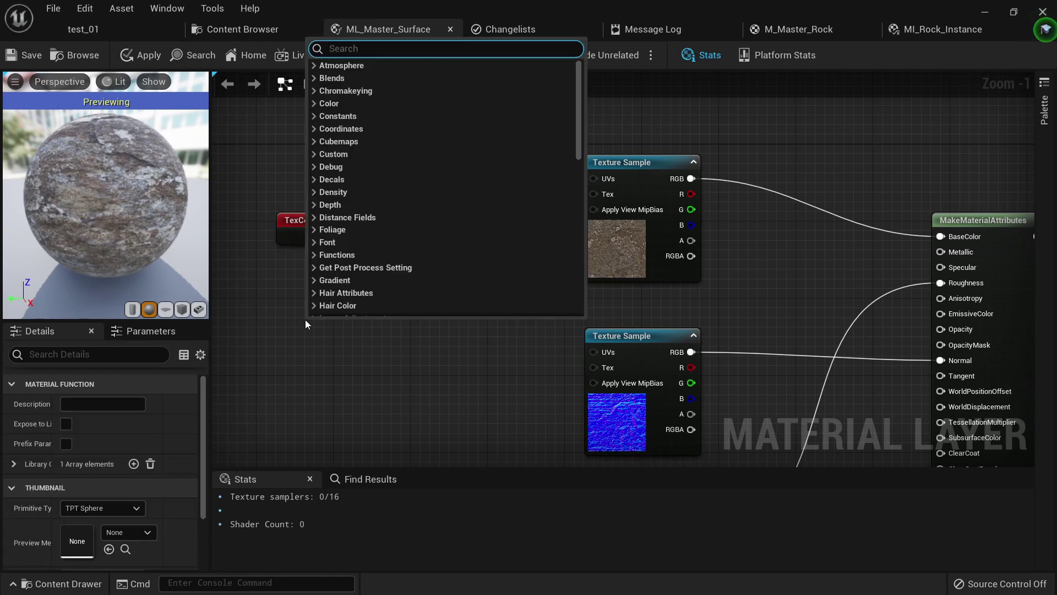
text(multipl)
key(Return)
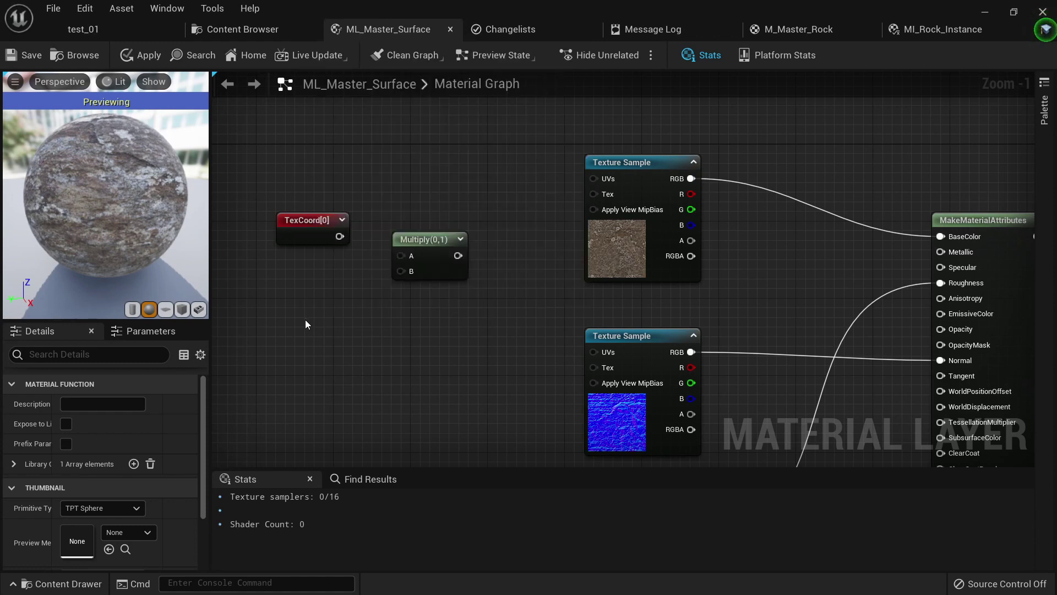
mouse_move(356, 334)
mouse_down()
mouse_move(392, 329)
mouse_move(359, 321)
mouse_up()
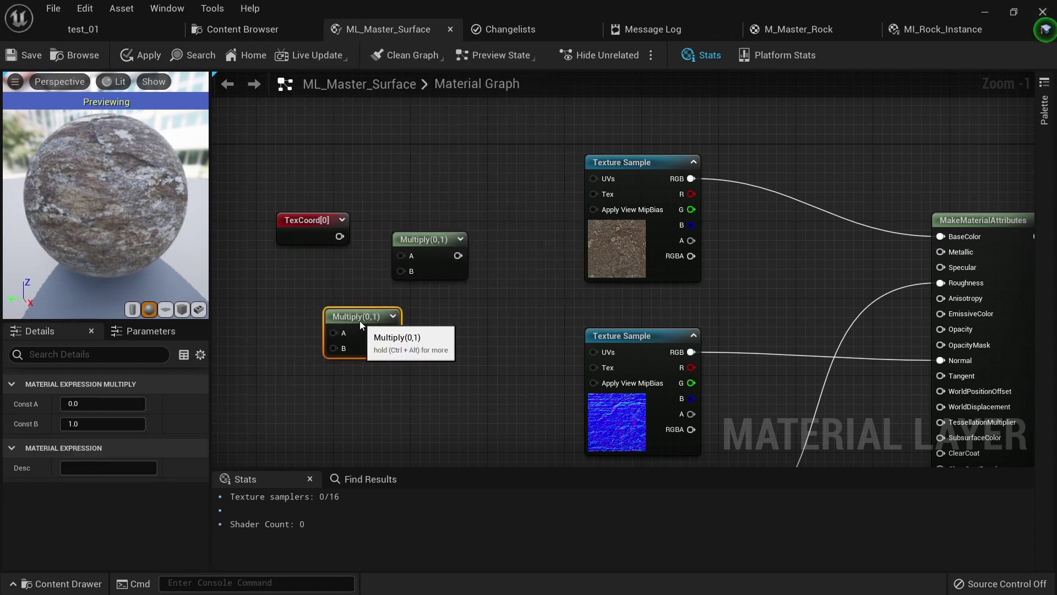
key(Delete)
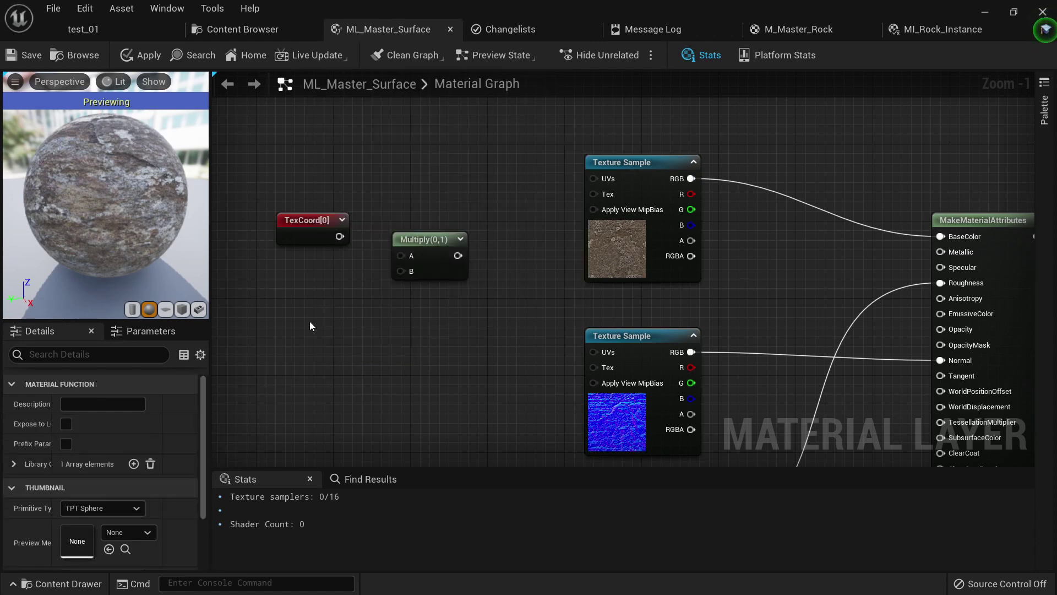
Add a Constant node, multiply TexCoord by it, and feed the Multiply result into the base colour Texture Sample's UVs.
click(302, 298)
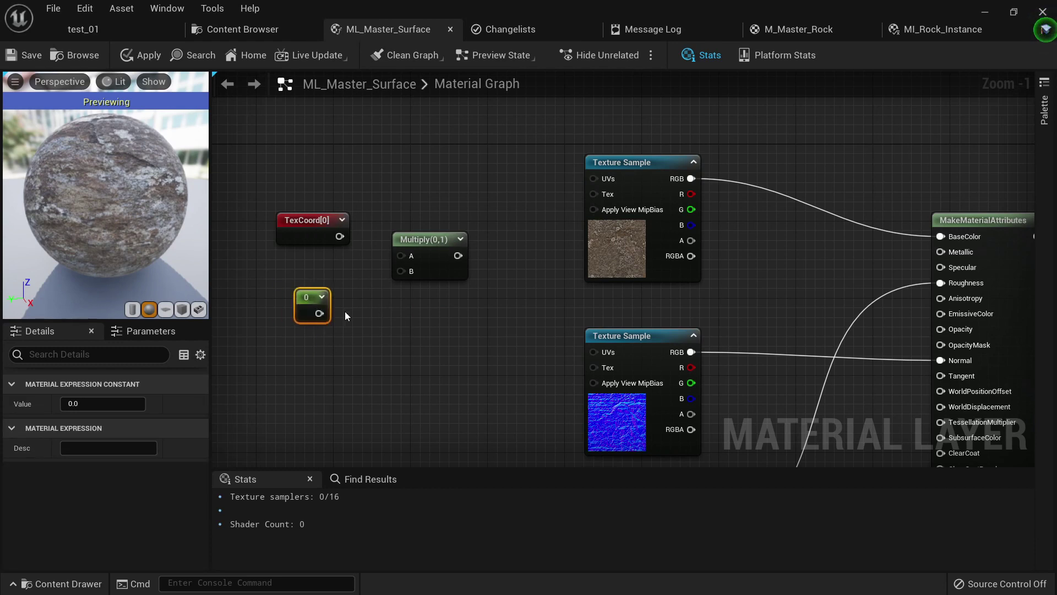
drag(319, 314, 340, 237)
drag(439, 256, 593, 179)
Start previewing the base colour Texture Sample node and examine the texture on the preview sphere.
click(630, 164)
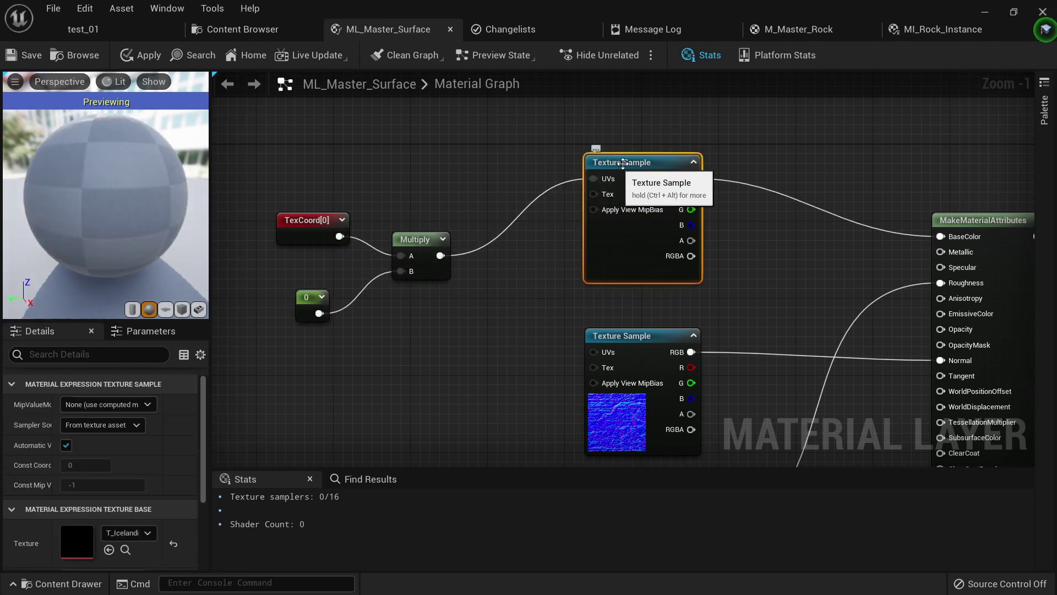
right_click(657, 169)
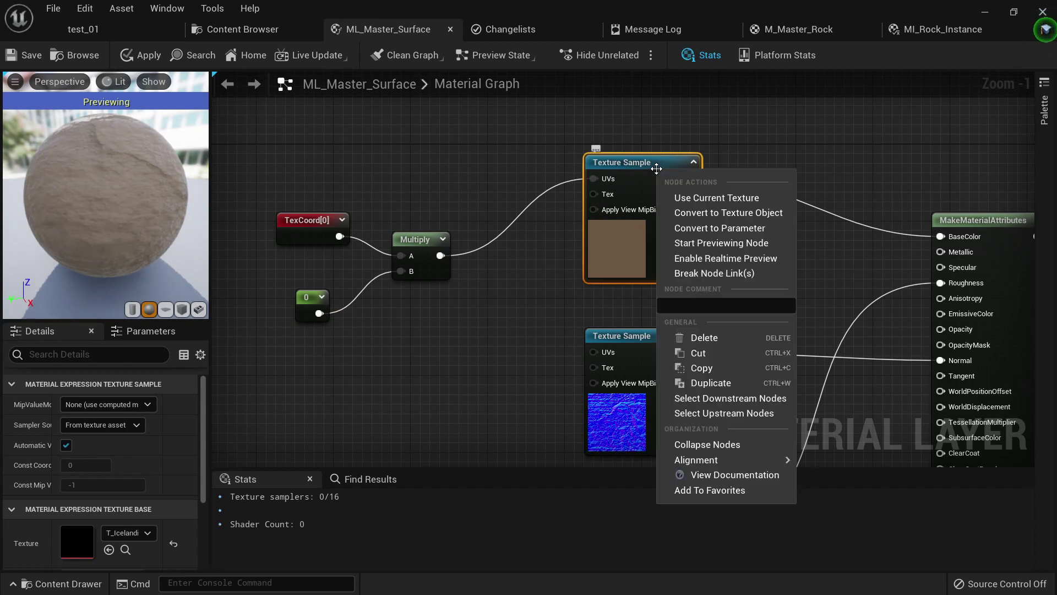
click(707, 243)
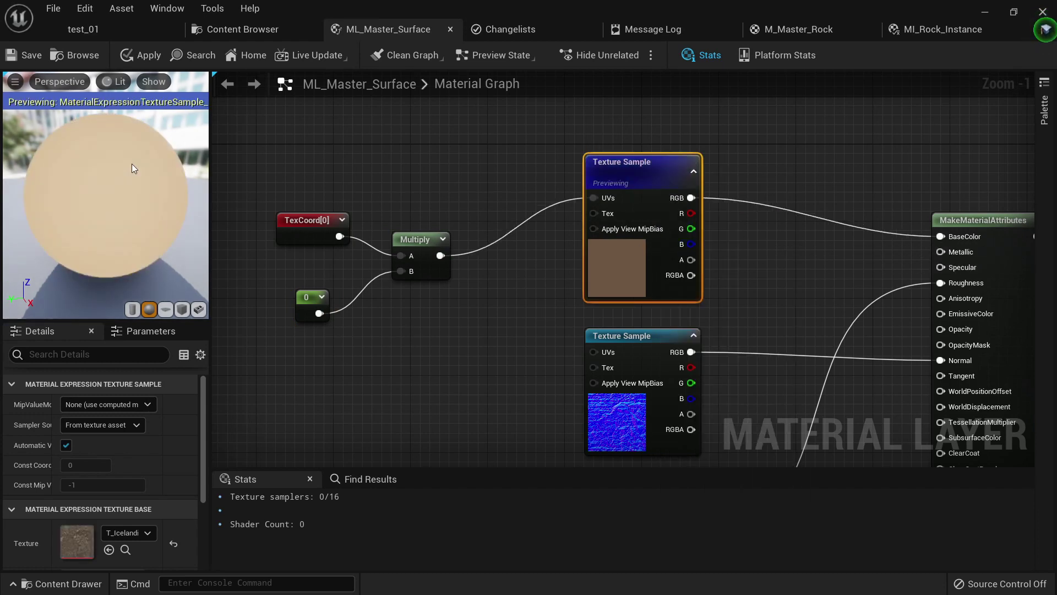
drag(132, 168, 83, 165)
right_drag(133, 168, 117, 193)
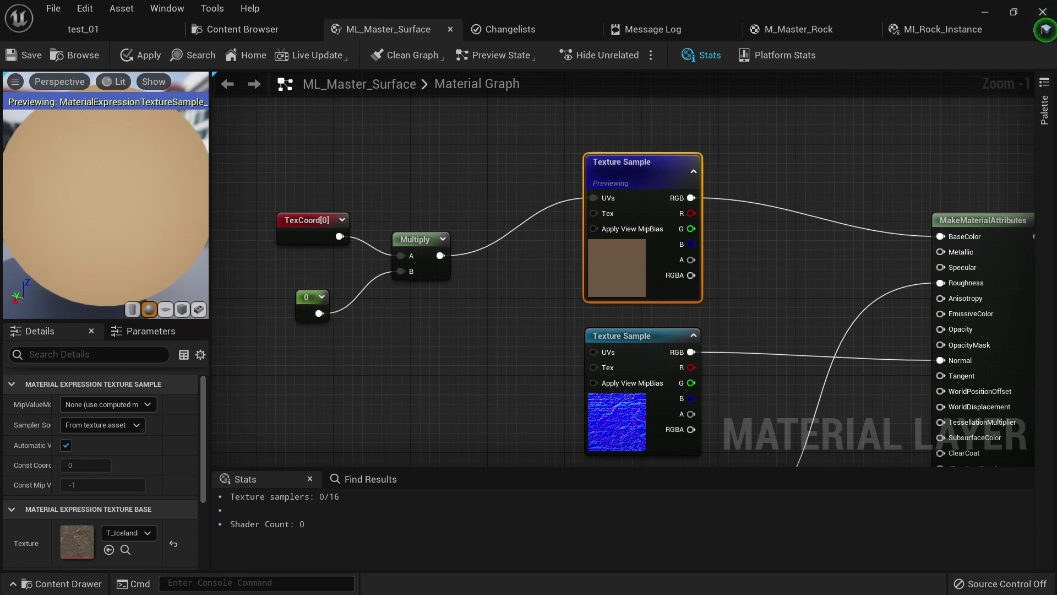
drag(109, 233, 132, 233)
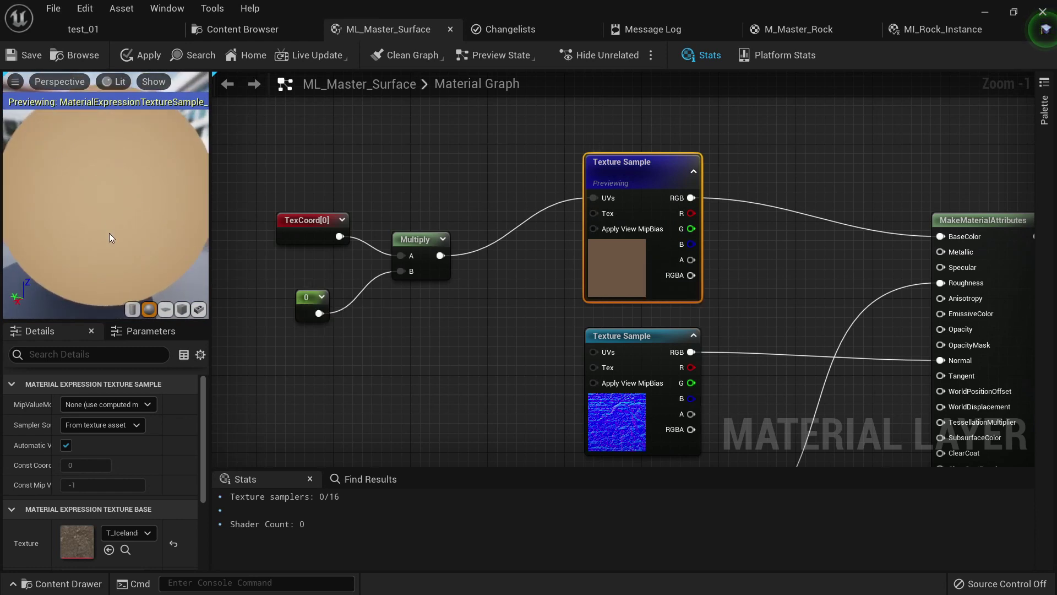
Try values of 1 and 5 in the Constant node and compare the texture scale on the preview sphere.
click(298, 305)
text(1)
key(Return)
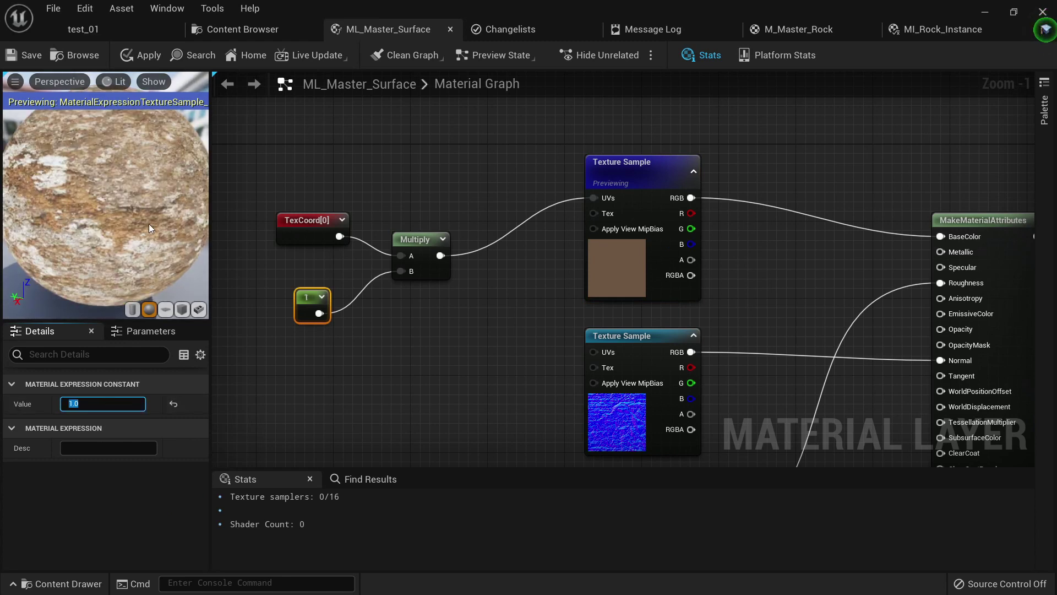
text(5)
key(Return)
scroll(147, 219, down, 3)
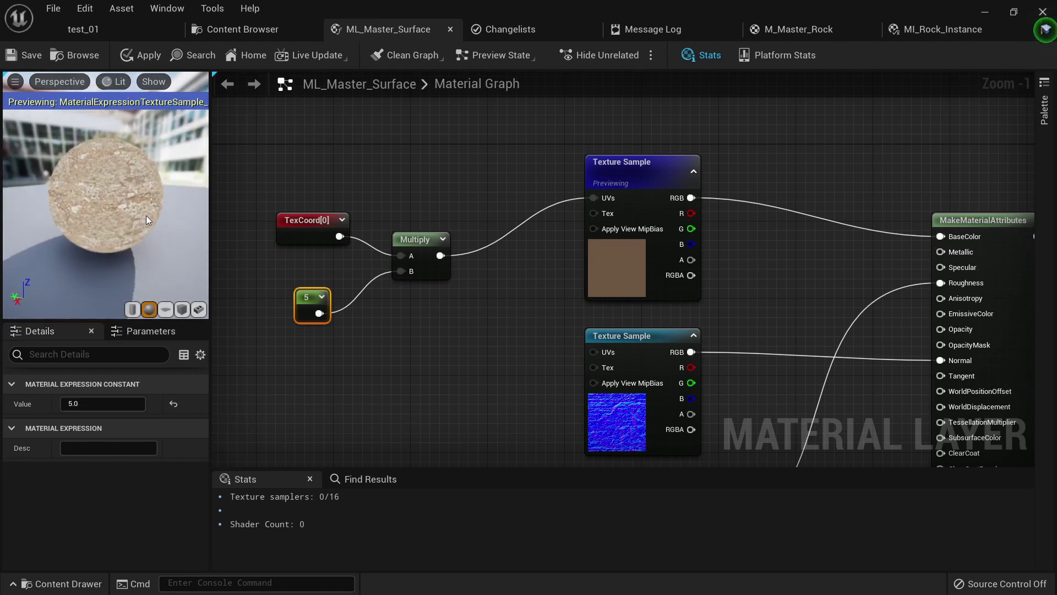
Set the Constant node's value to 15 and inspect the texture repetition on the preview sphere.
click(116, 406)
text(1)
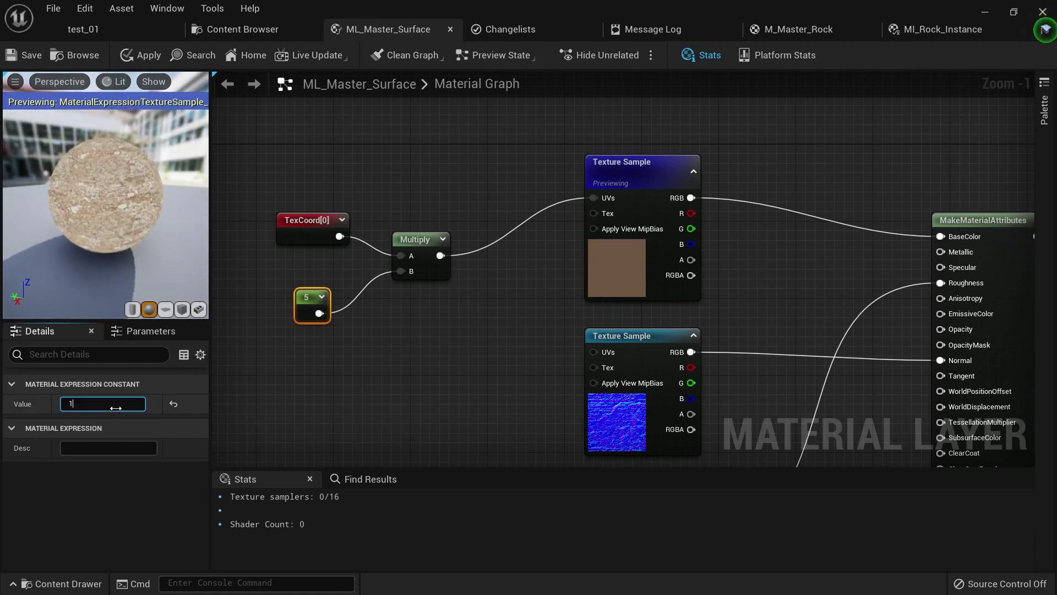
text(5)
key(Return)
scroll(156, 297, up, 3)
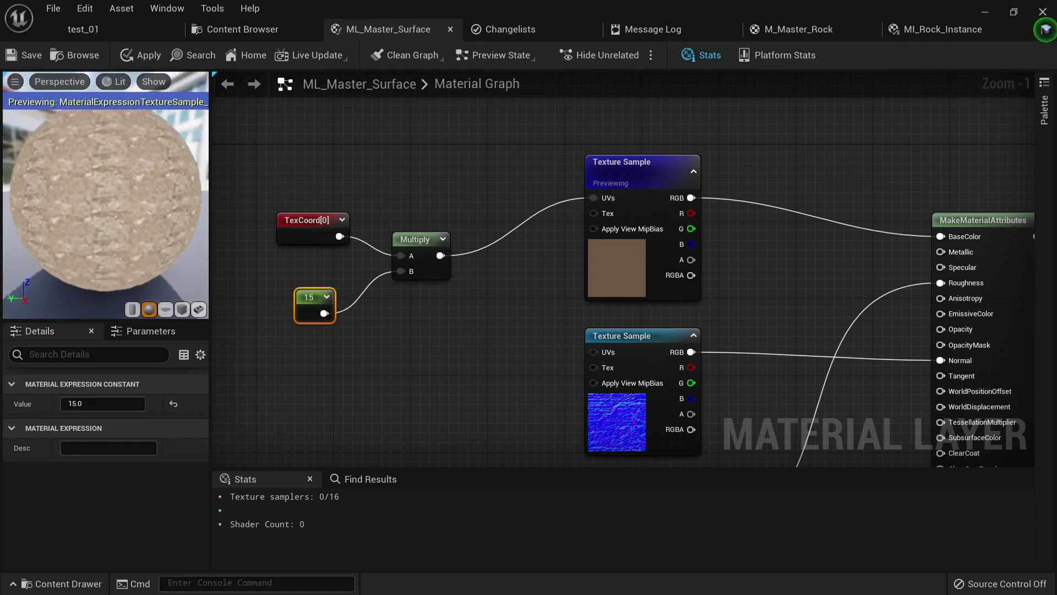
scroll(116, 169, up, 2)
Capture the material preview area, outline the repeating texture tiles freehand in red, and discard the capture.
key(Print)
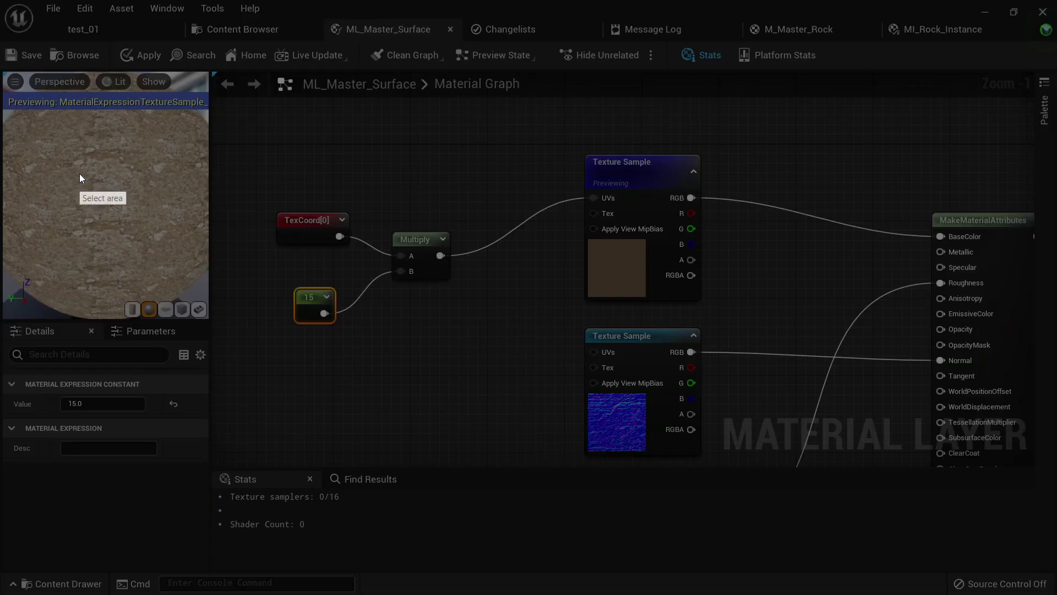
drag(6, 86, 259, 331)
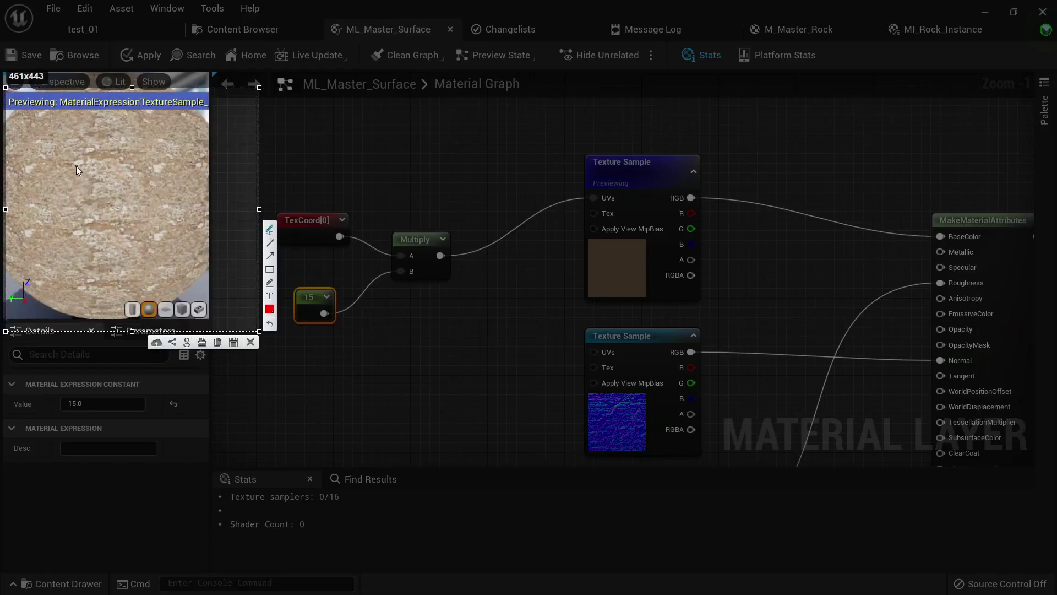
mouse_move(70, 159)
mouse_down()
mouse_move(82, 226)
mouse_move(91, 209)
mouse_up()
mouse_move(138, 156)
mouse_down()
mouse_move(184, 217)
mouse_move(130, 212)
mouse_up()
mouse_move(71, 161)
mouse_down()
mouse_move(19, 194)
mouse_move(72, 220)
mouse_move(28, 283)
mouse_move(71, 222)
mouse_up()
mouse_move(79, 275)
mouse_down()
mouse_move(105, 281)
mouse_move(132, 214)
mouse_up()
drag(126, 275, 164, 276)
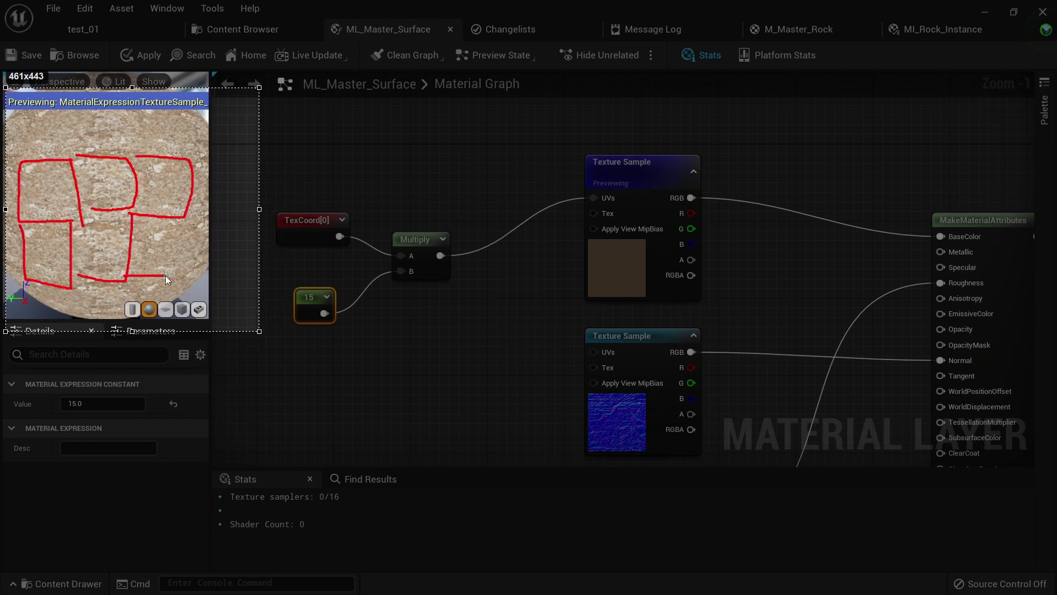
click(258, 333)
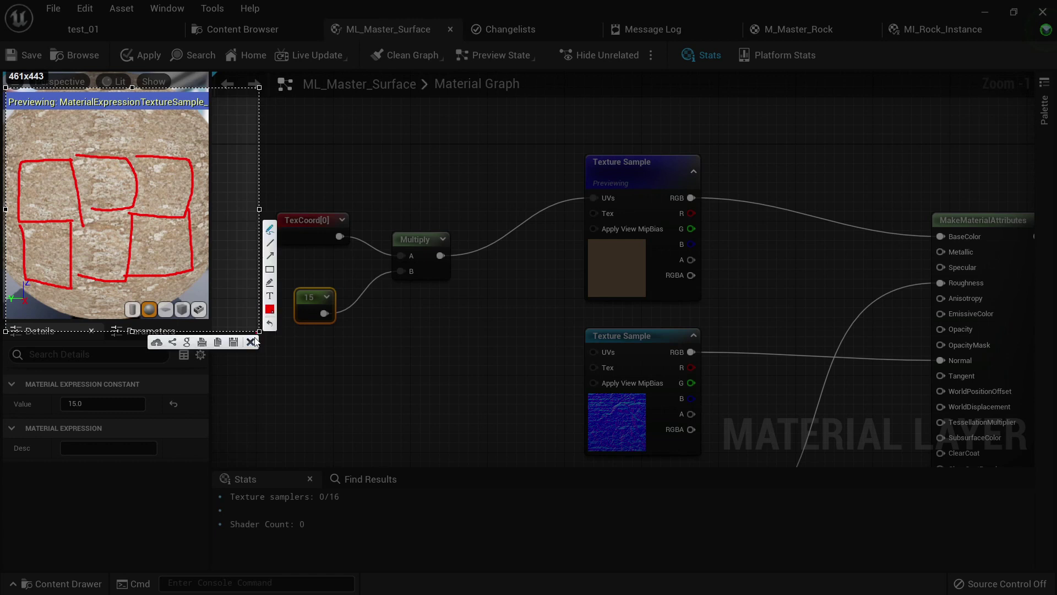
click(252, 341)
Check the preview sphere and set the Constant node's value to 1.
drag(102, 189, 136, 194)
scroll(110, 200, down, 6)
scroll(117, 209, up, 4)
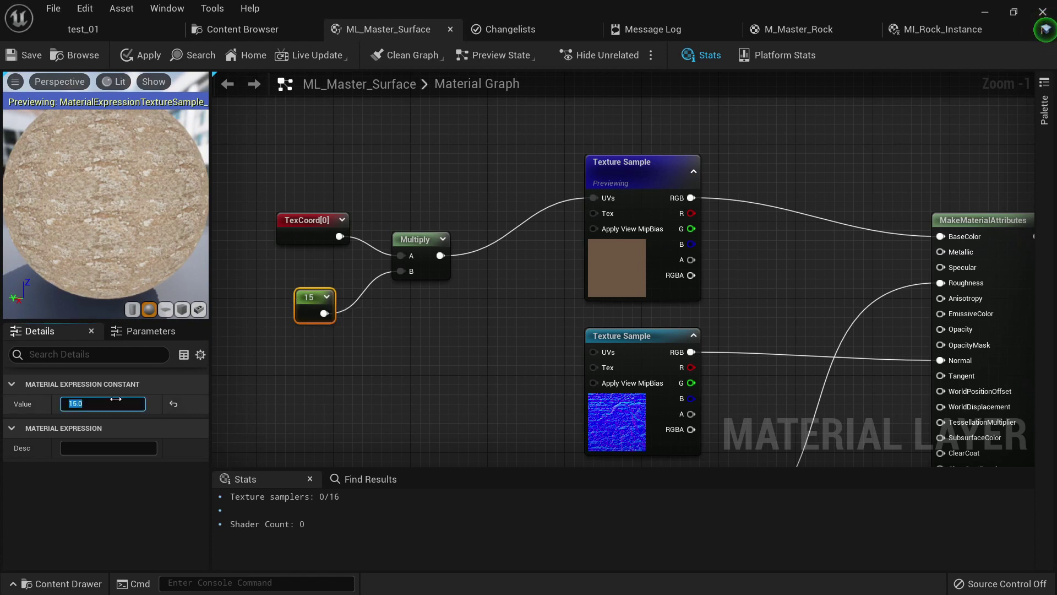
text(1)
key(Return)
Shift the Constant node slightly away from Multiply and convert it to a scalar parameter named Tiling.
drag(309, 298, 298, 299)
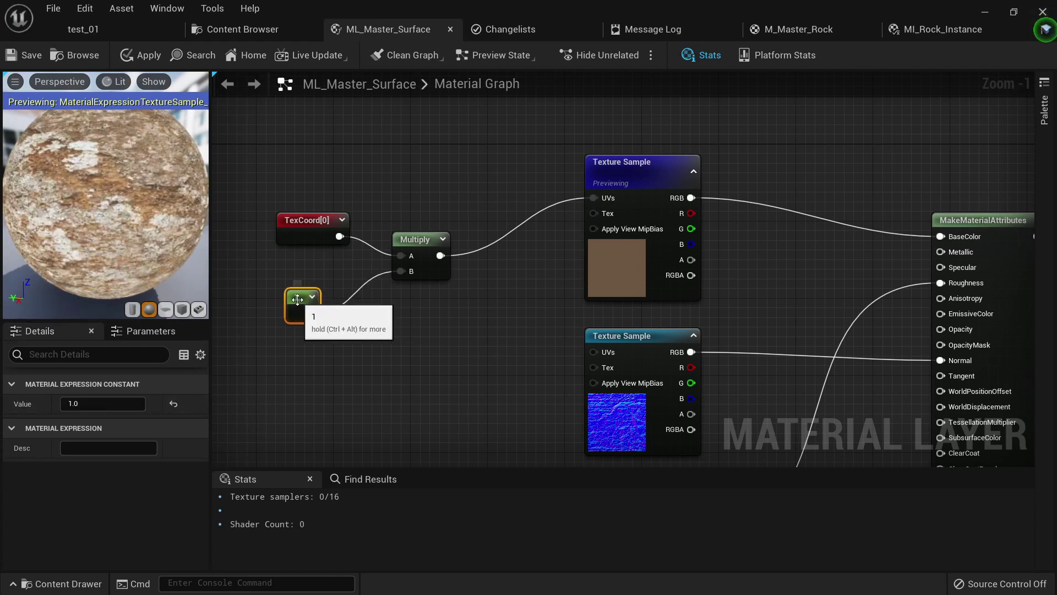
right_click(297, 300)
click(332, 319)
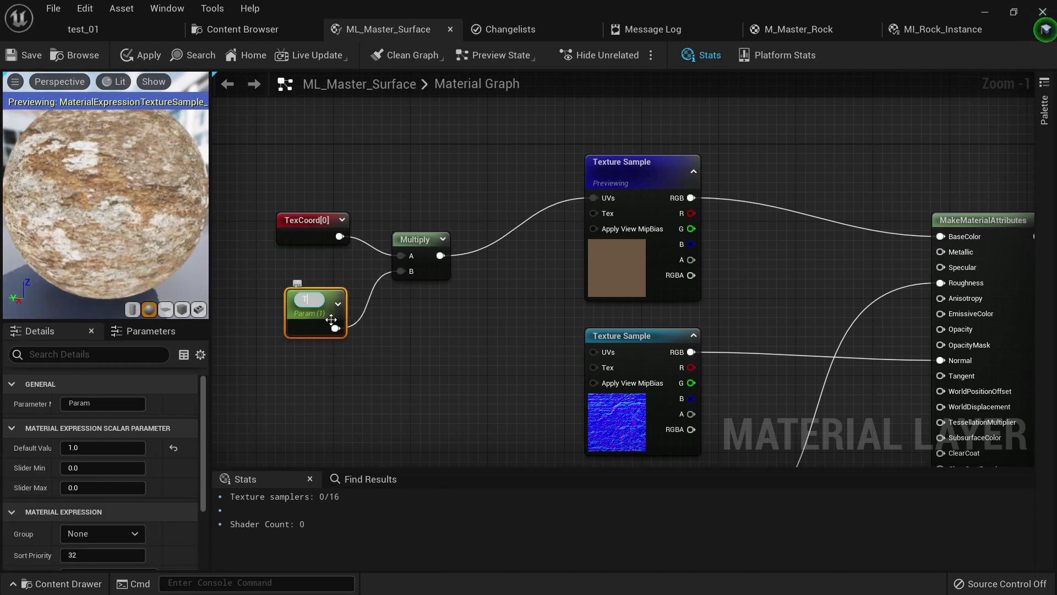
text(Tiling)
key(Return)
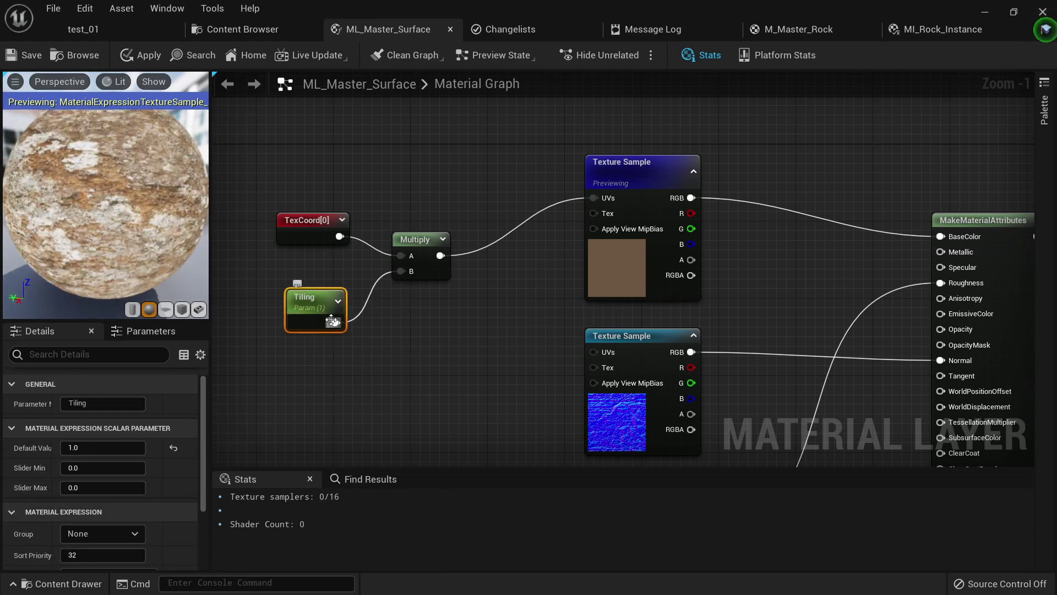
Feed the Multiply result into the UVs of the normal map and the third Texture Sample.
right_drag(492, 349, 627, 356)
mouse_move(72, 216)
mouse_down()
mouse_move(82, 223)
mouse_move(69, 229)
mouse_up()
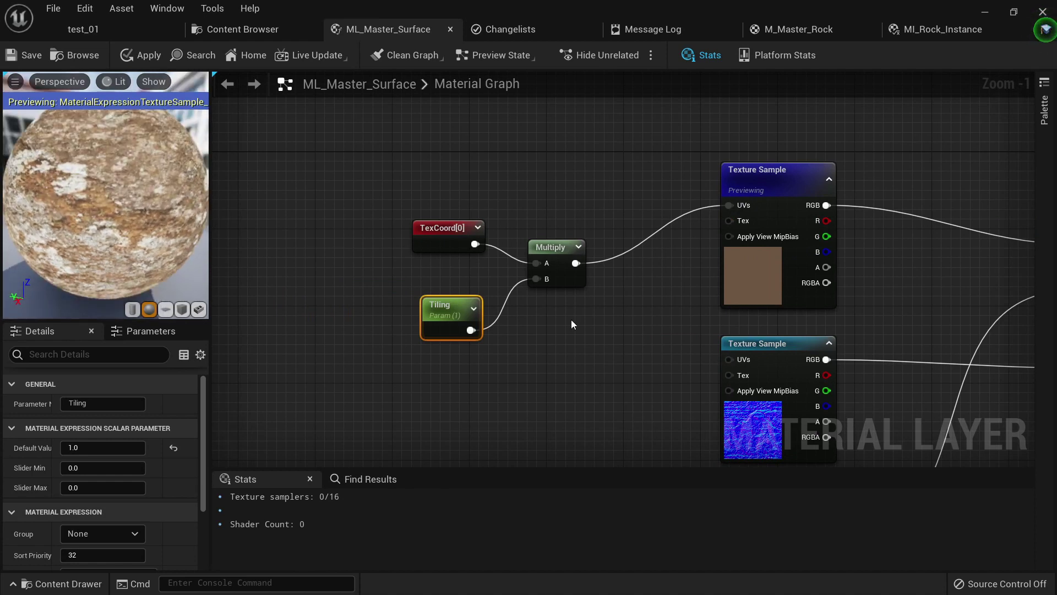
right_drag(572, 325, 437, 239)
drag(441, 177, 594, 273)
scroll(473, 231, down, 1)
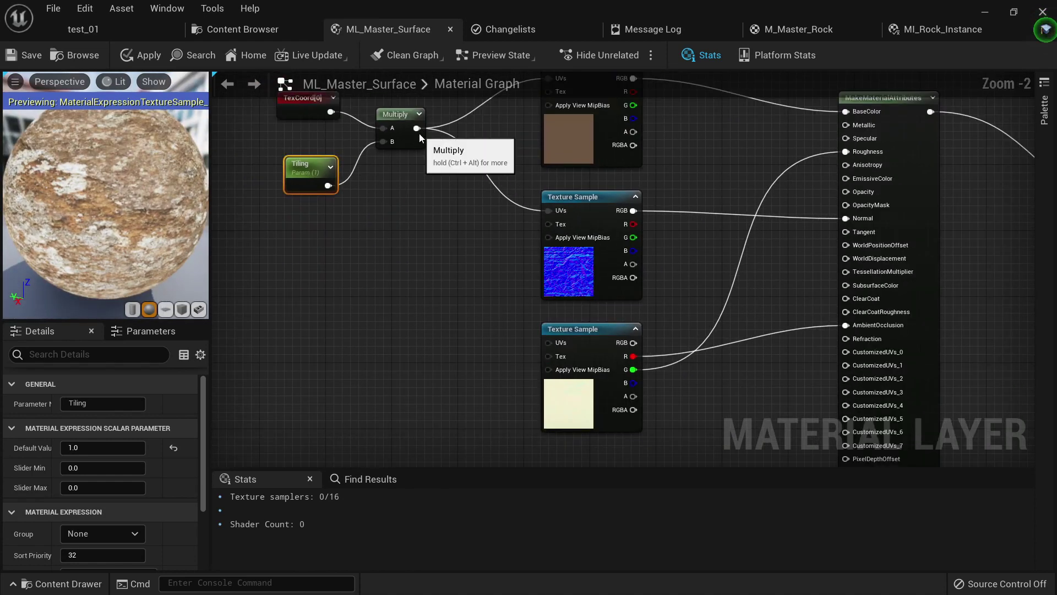
drag(419, 136, 546, 342)
Set the Tiling parameter's default value to 10 and apply the changes to ML_Master_Surface.
right_drag(306, 253, 319, 326)
click(313, 255)
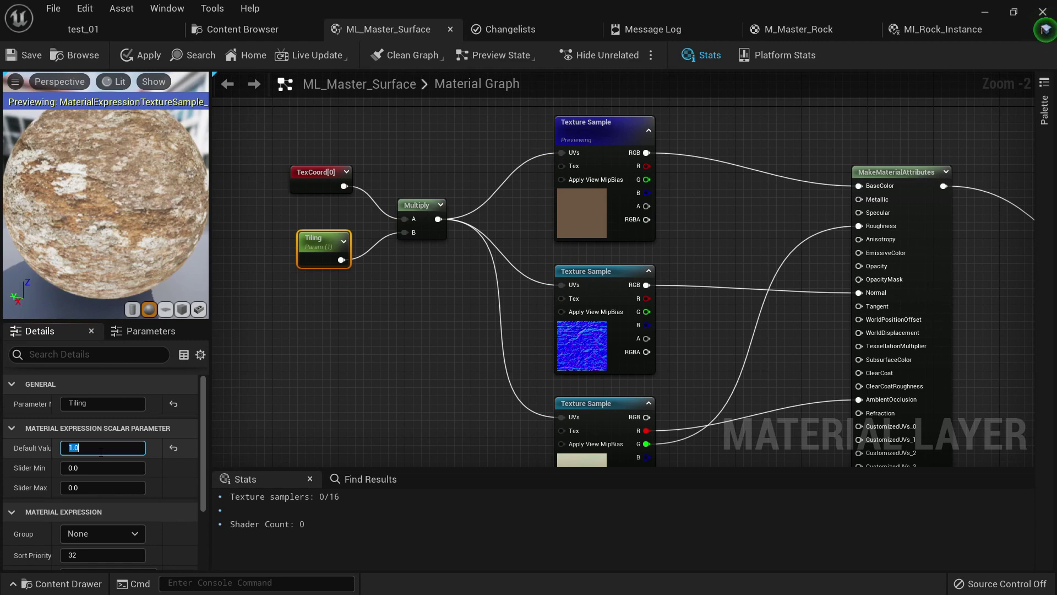
key(Return)
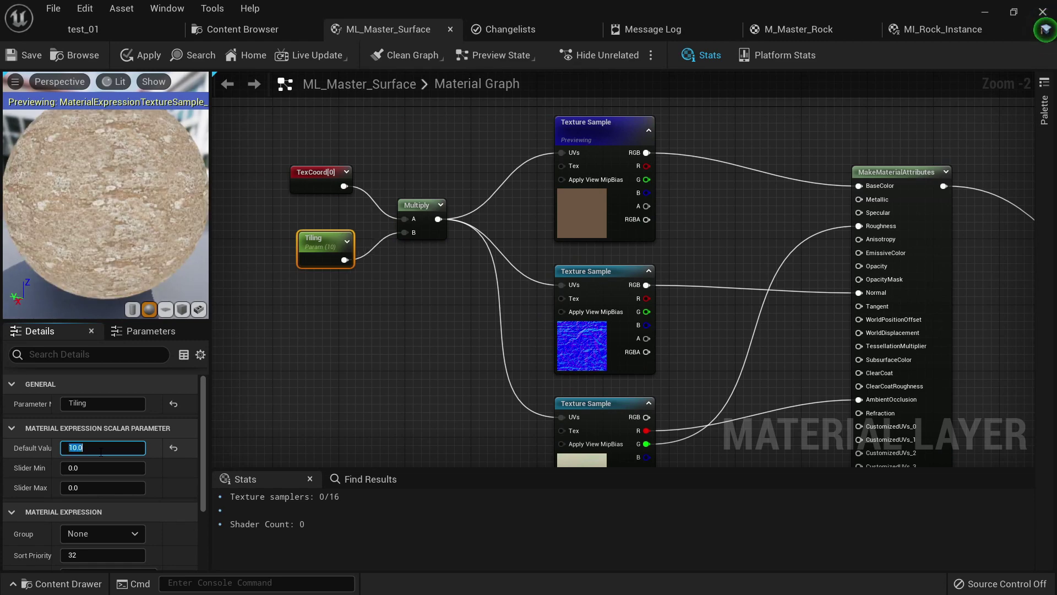
scroll(123, 220, down, 3)
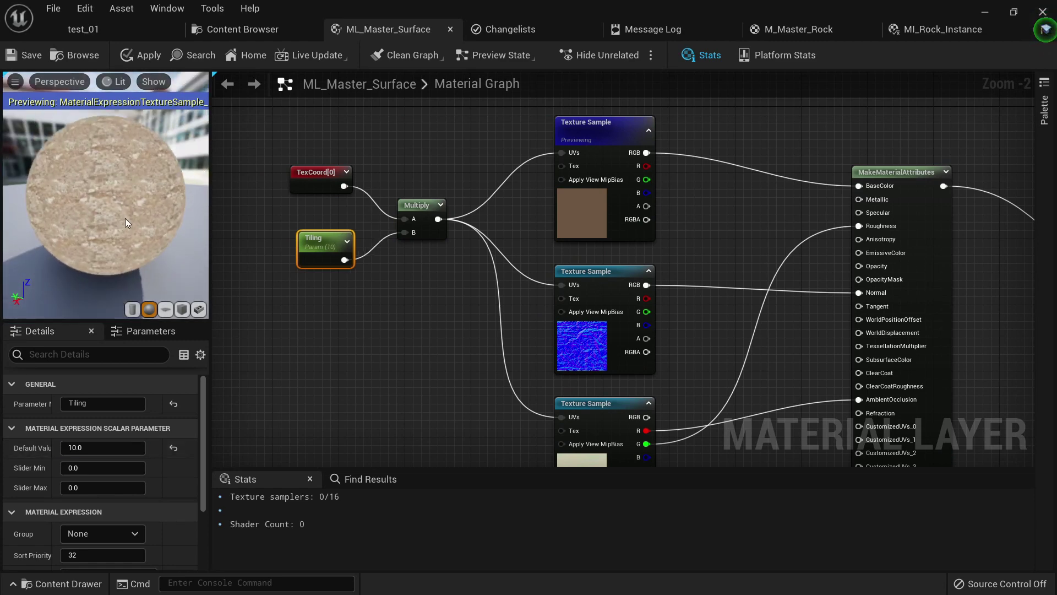
click(130, 64)
Examine the tiled rock texture on the quarry cliff in the test_01 level from several distances.
click(120, 35)
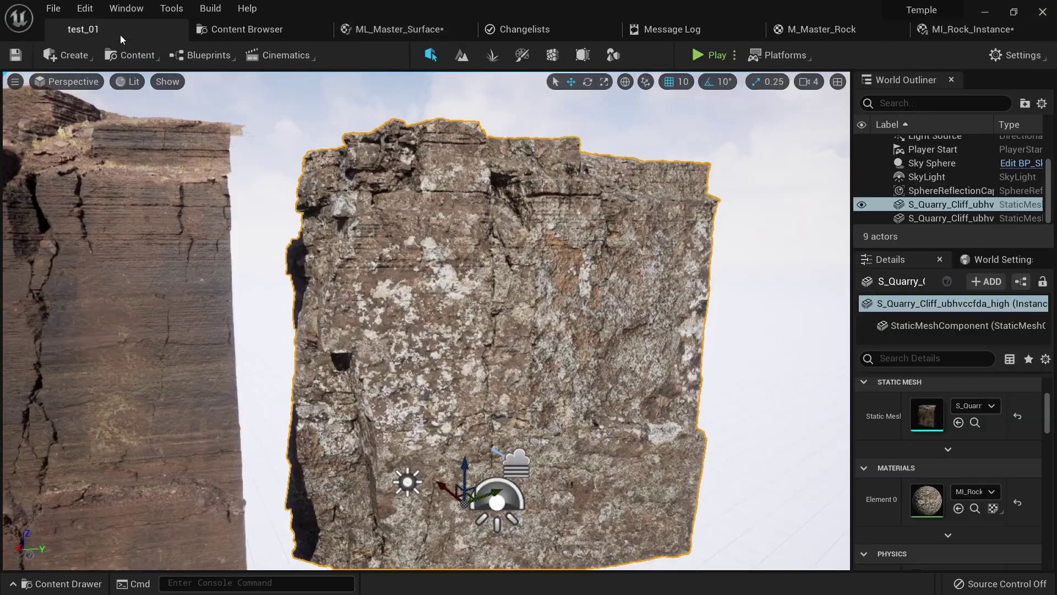
right_drag(441, 247, 465, 218)
key(w)
key(q)
key(w)
key(s)
key(w)
key(s)
right_drag(368, 270, 391, 280)
key(d)
key(s)
key(w)
key(s)
Save all modified assets of the project from the Content Browser.
click(264, 30)
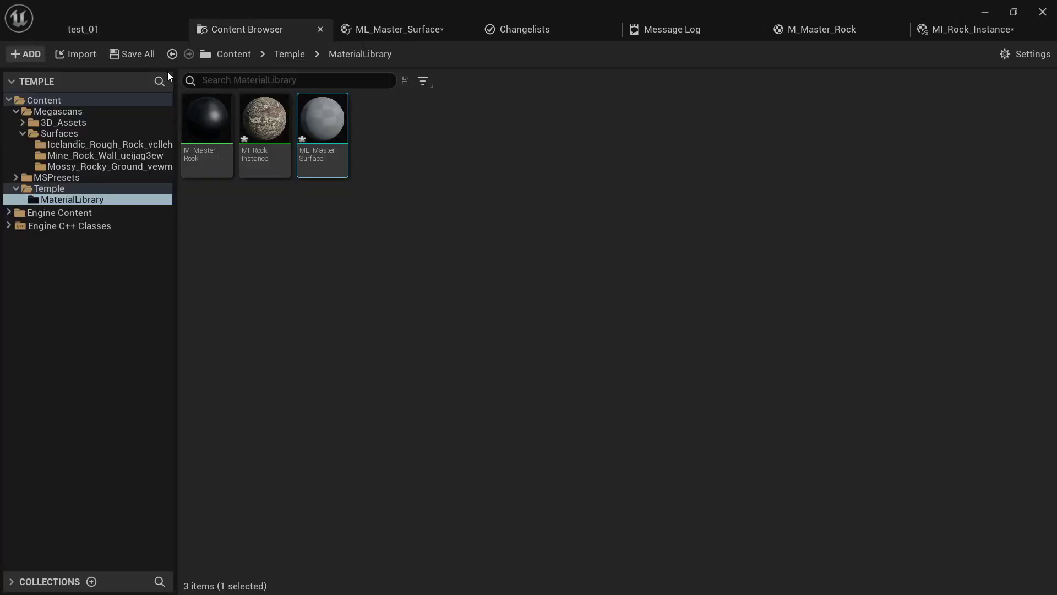
click(135, 55)
click(615, 457)
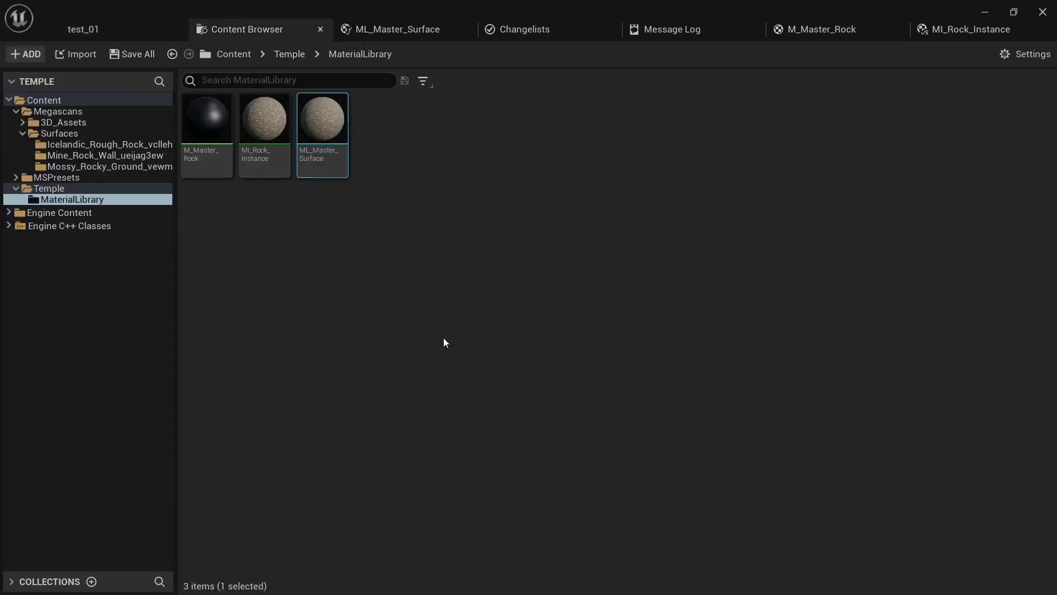
right_click(329, 119)
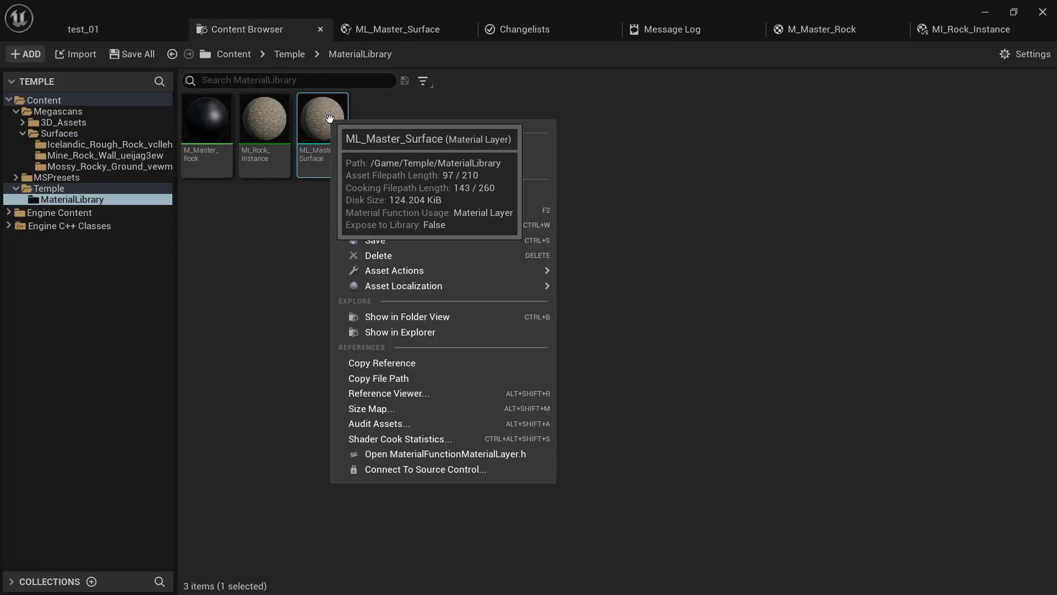
click(408, 160)
click(310, 159)
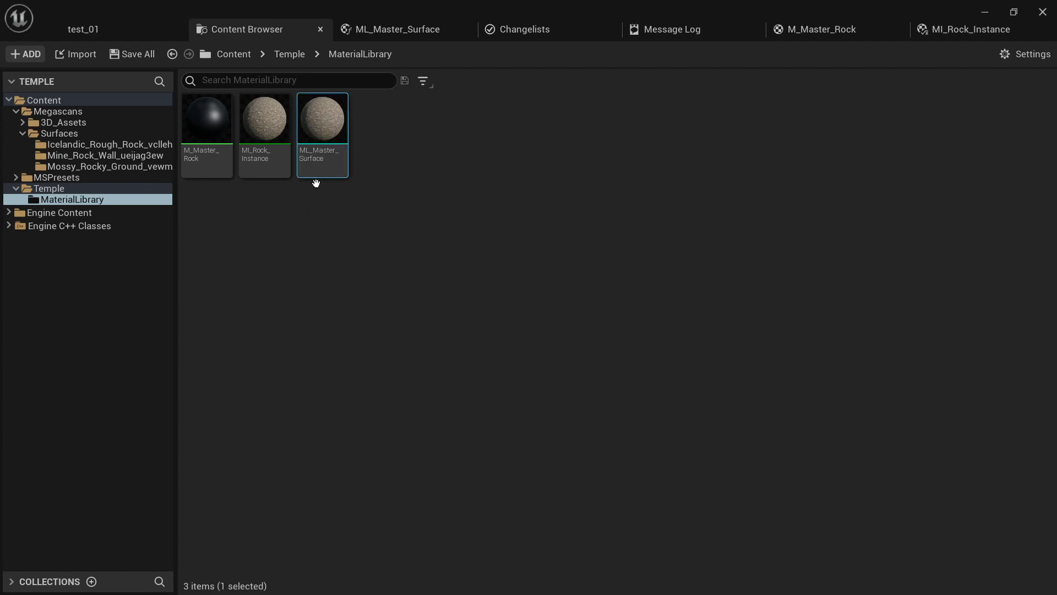
Create a layer instance of ML_Master_Surface in MaterialLibrary and name it ML_Rock_Rough.
mouse_move(307, 166)
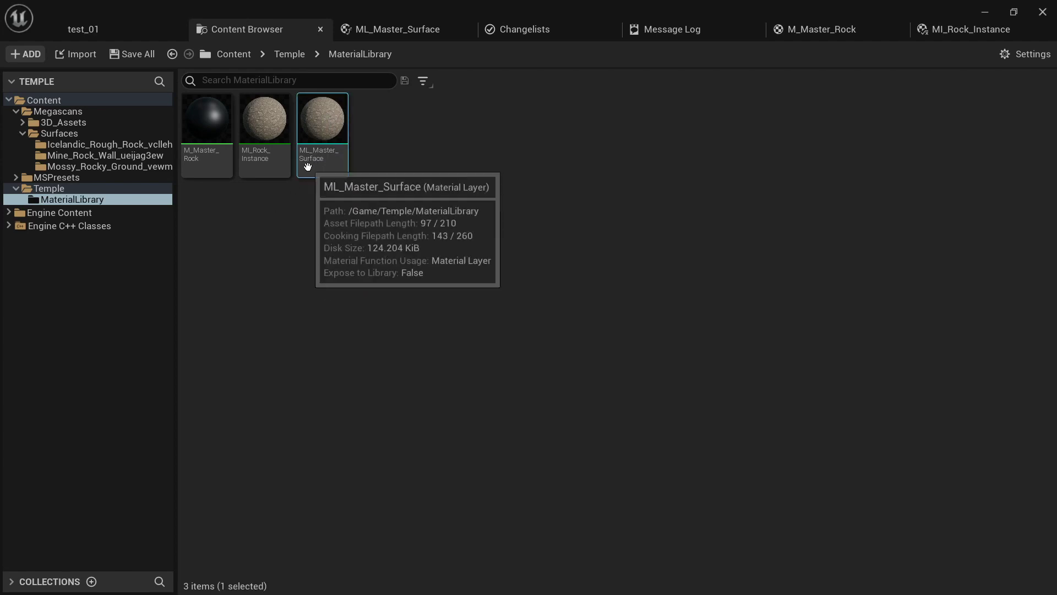
right_click(325, 137)
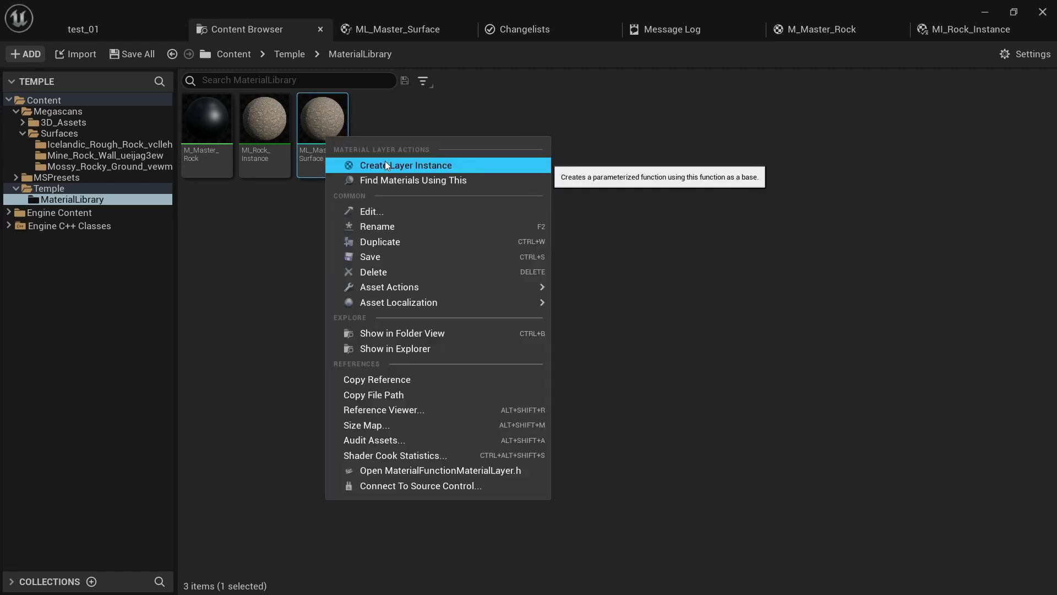
click(389, 166)
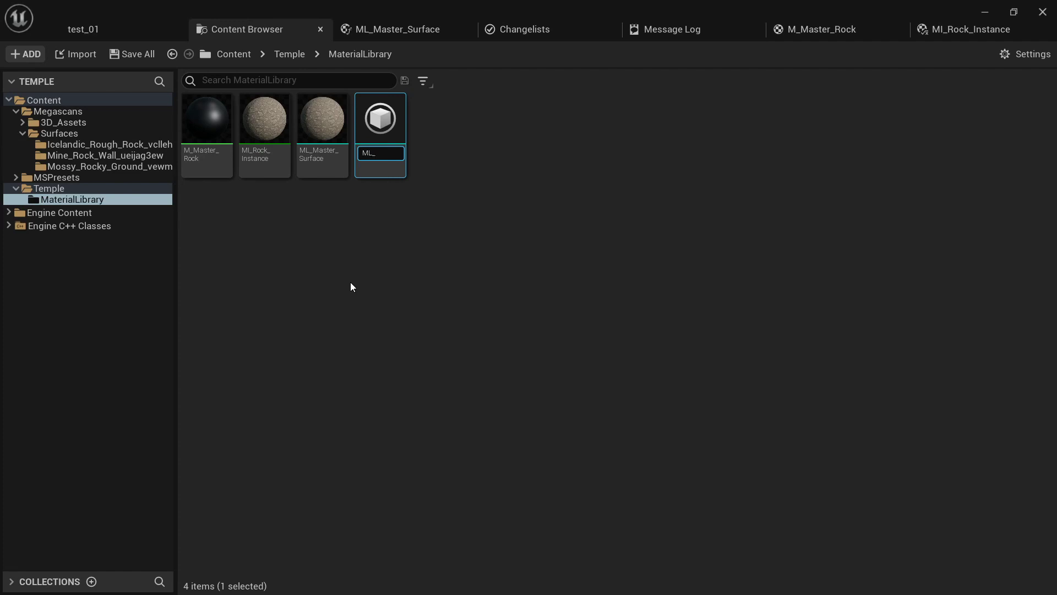
text(Rock_Rough)
key(Return)
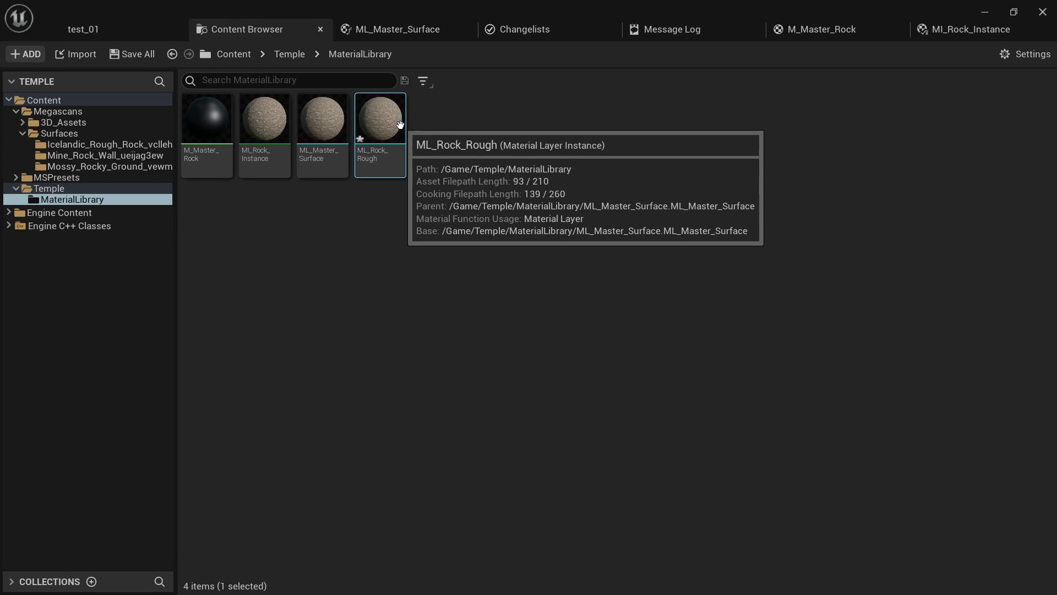
Open ML_Rock_Rough, show its details, and examine the rock texture up close on the preview sphere.
double_click(379, 118)
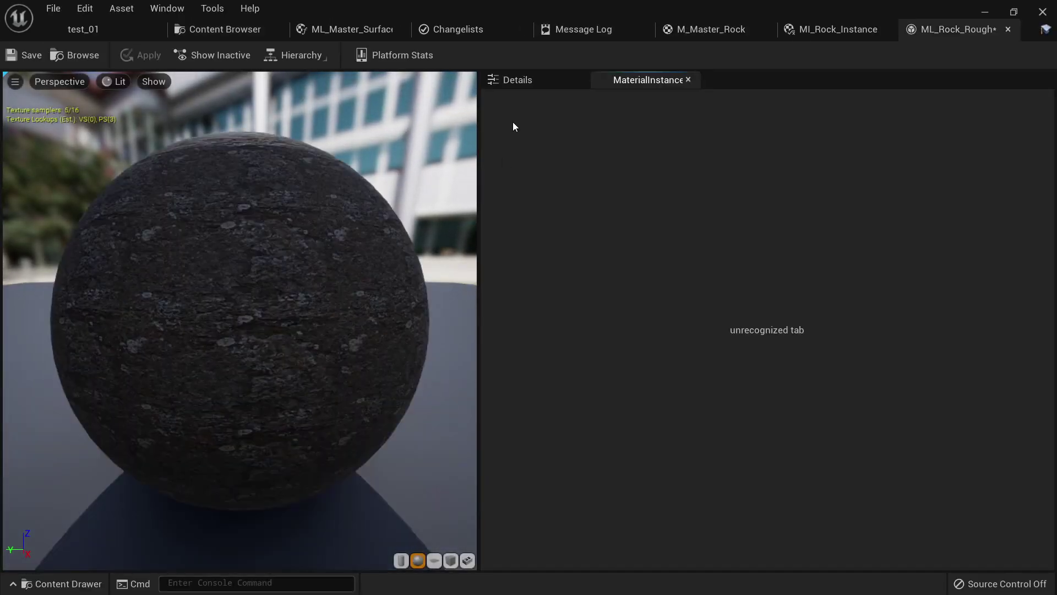
click(520, 80)
drag(366, 292, 276, 298)
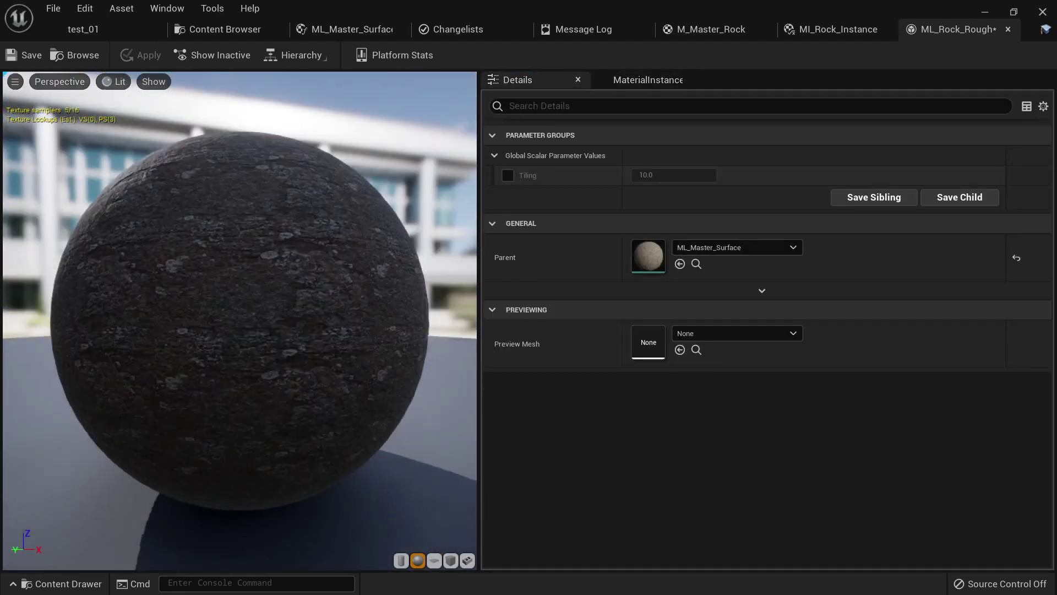
right_drag(275, 297, 276, 242)
drag(275, 242, 353, 253)
drag(385, 119, 383, 130)
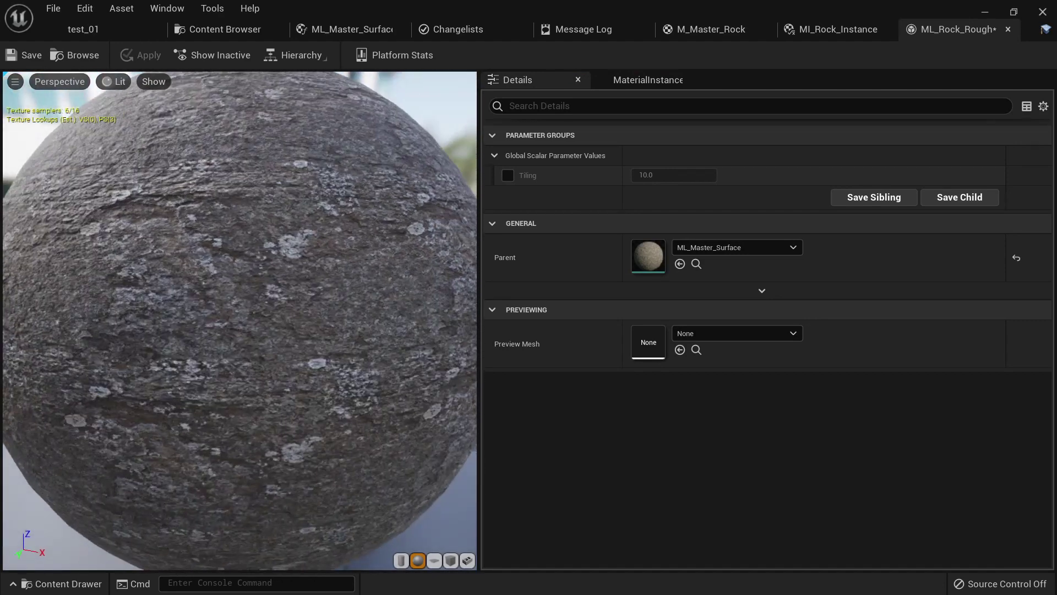
Enable the Tiling override in ML_Rock_Rough, try a value of 15, and set it to 1.
click(509, 175)
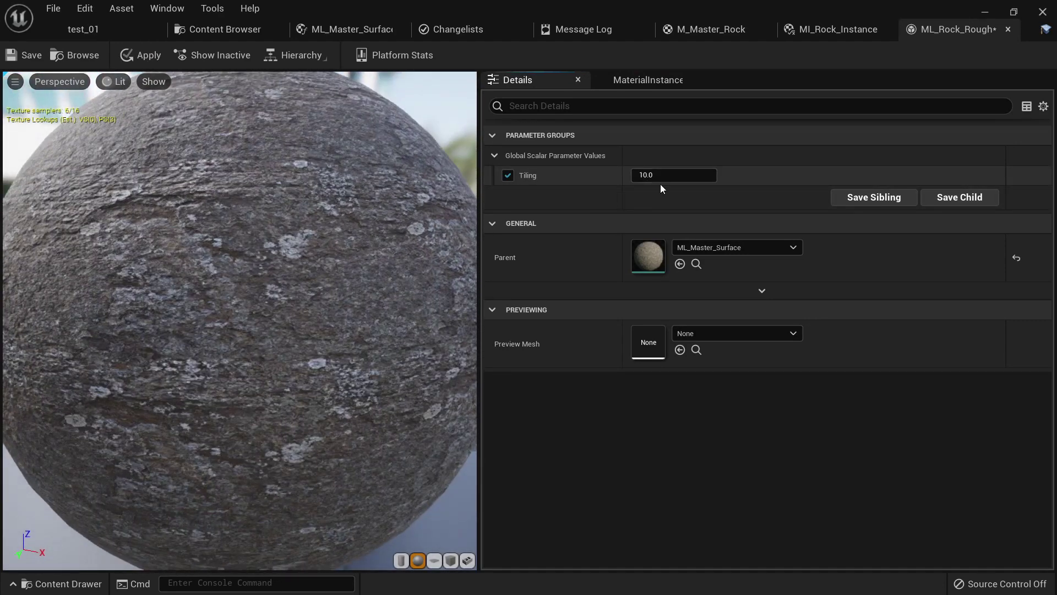
text(15)
key(Return)
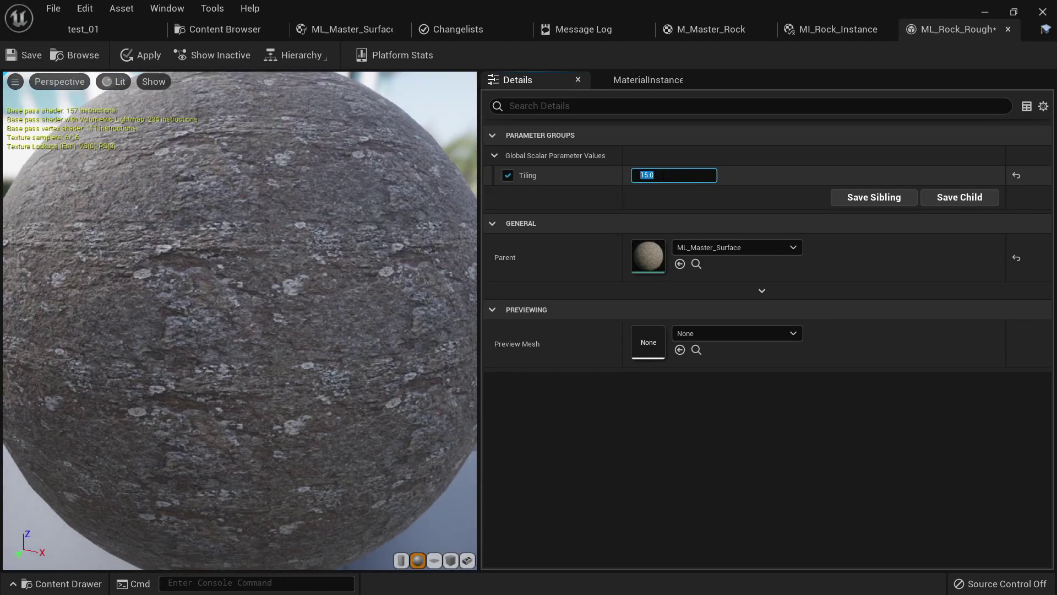
text(1)
key(Return)
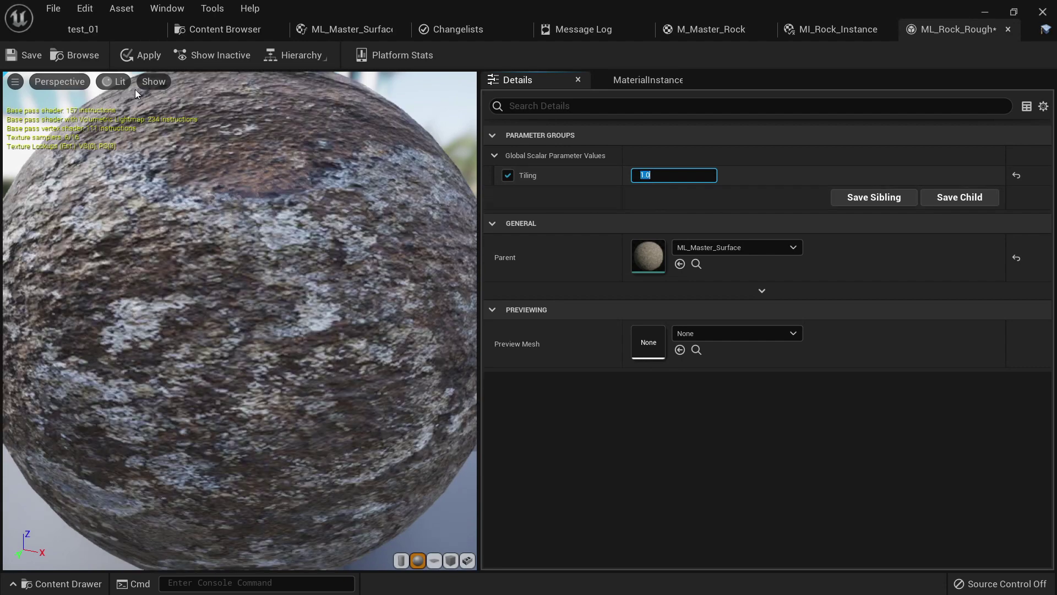
Open the selected cliff's material instance from the test_01 level and assign ML_Rock_Rough as its Background layer asset.
click(108, 22)
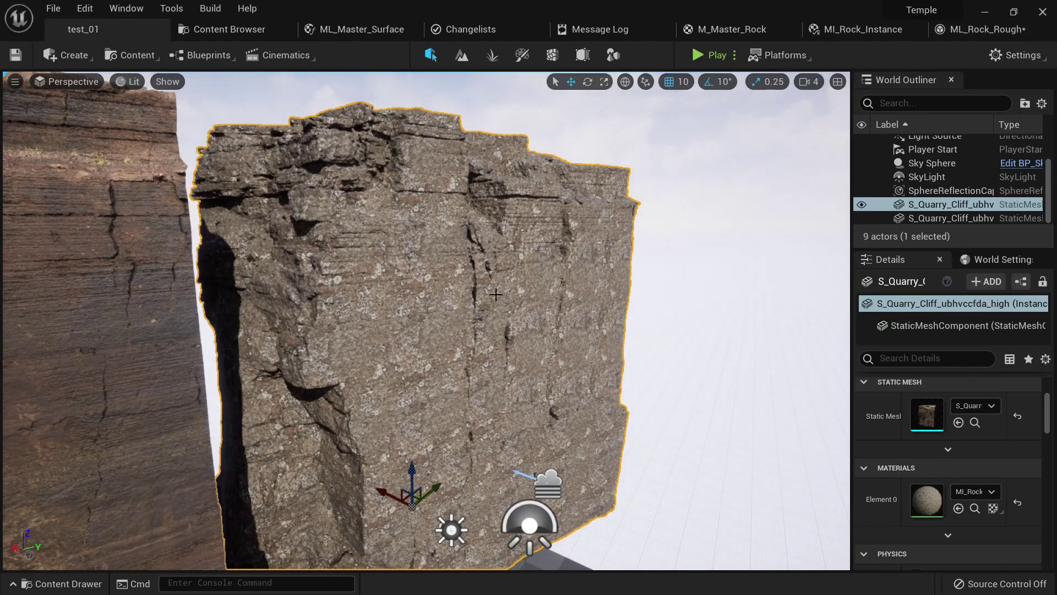
double_click(926, 496)
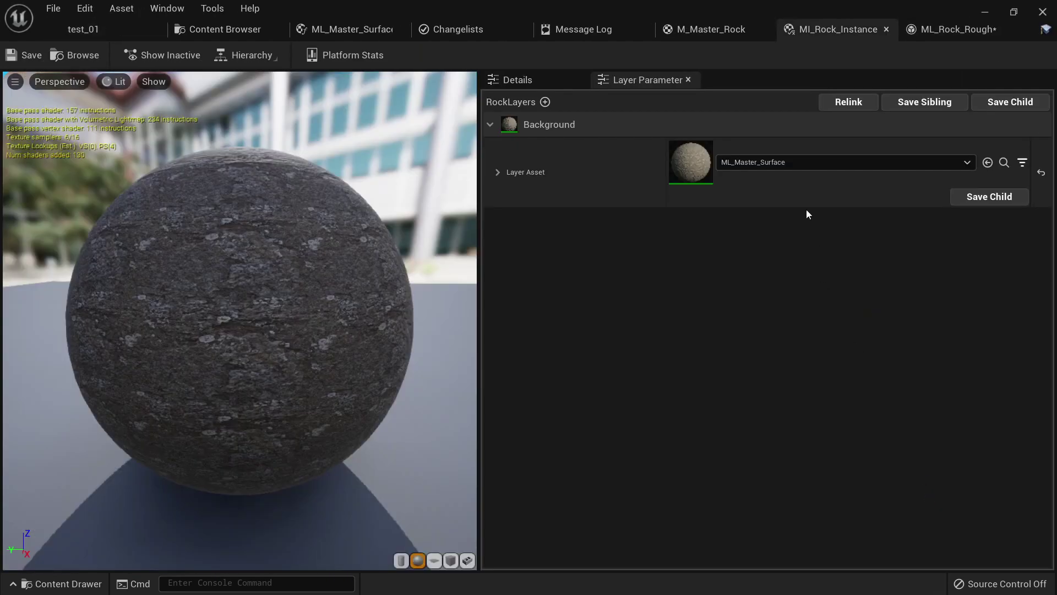
click(782, 162)
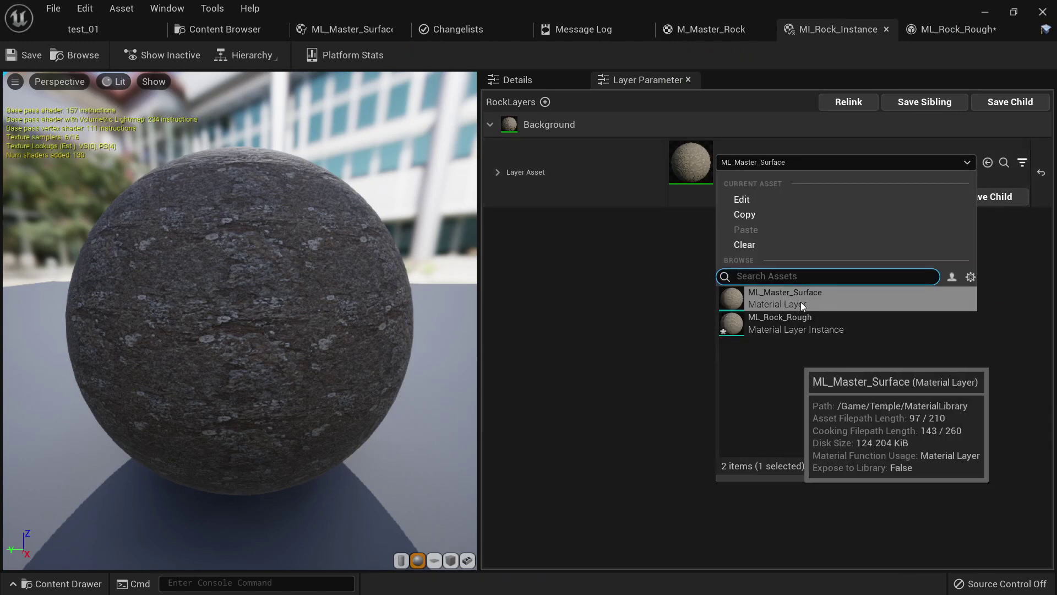
click(771, 330)
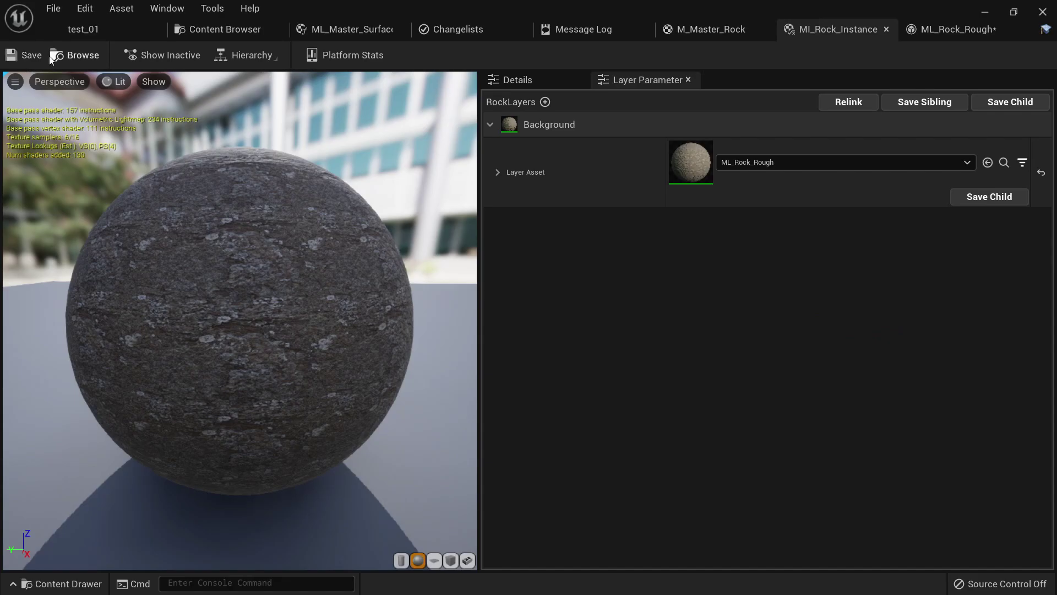
Detach the ML_Rock_Rough editor into its own window and place it over the cliff in the test_01 level.
click(117, 31)
key(w)
right_drag(427, 320, 416, 358)
key(s)
key(w)
key(s)
click(846, 31)
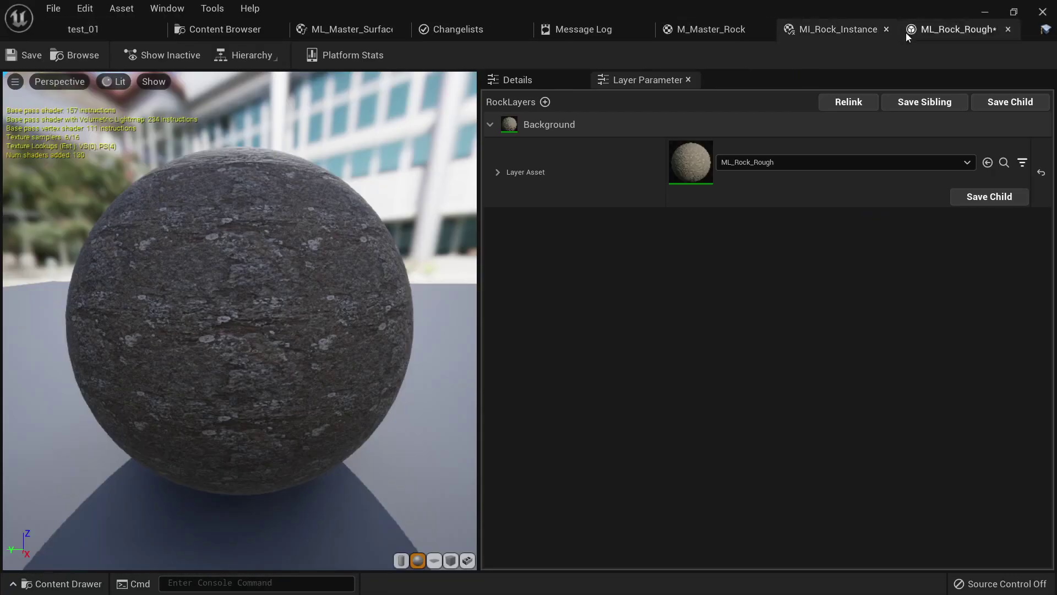
click(950, 32)
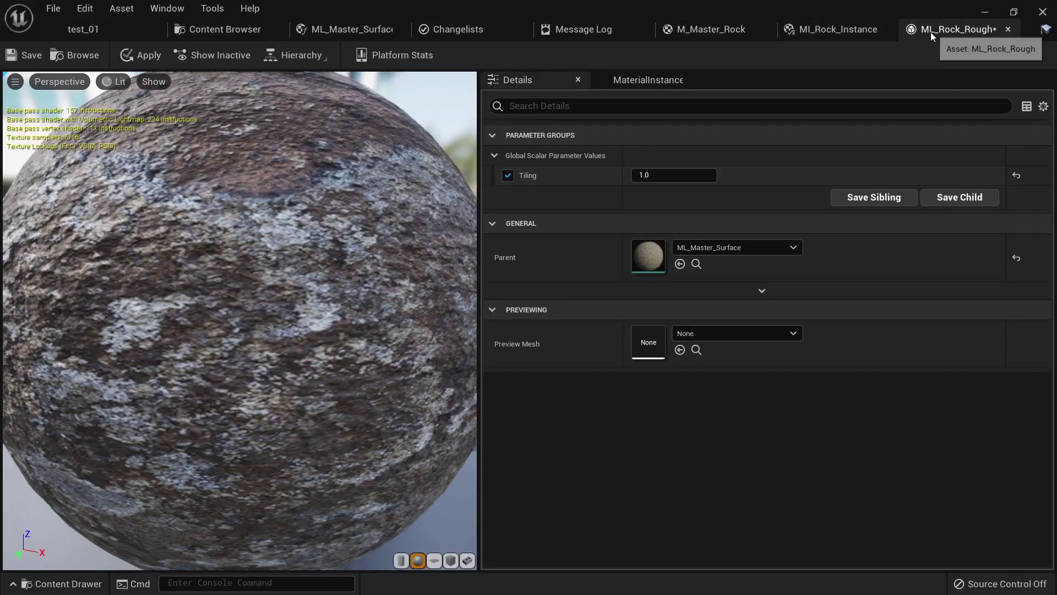
drag(931, 32, 633, 219)
click(122, 37)
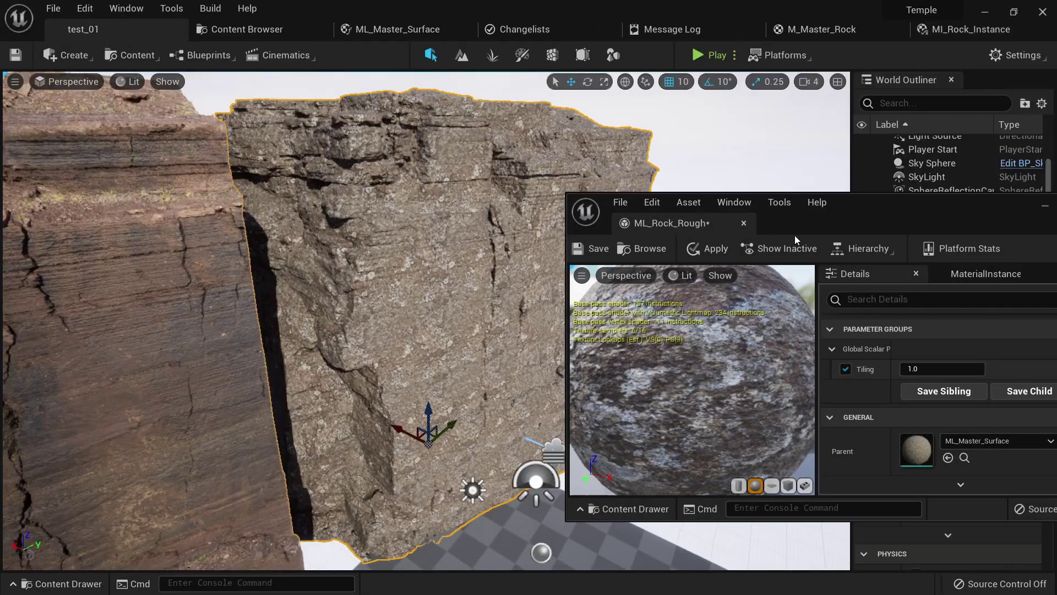
drag(856, 210, 653, 154)
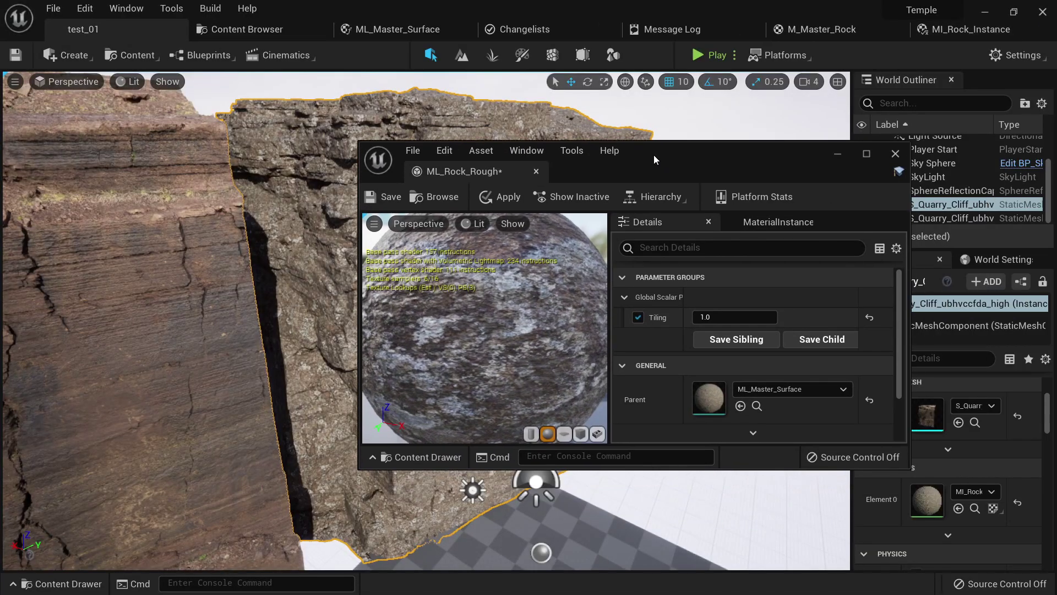
Set the Tiling of ML_Rock_Rough to 10, and save it together with all other modified assets.
click(746, 316)
text(10)
key(Return)
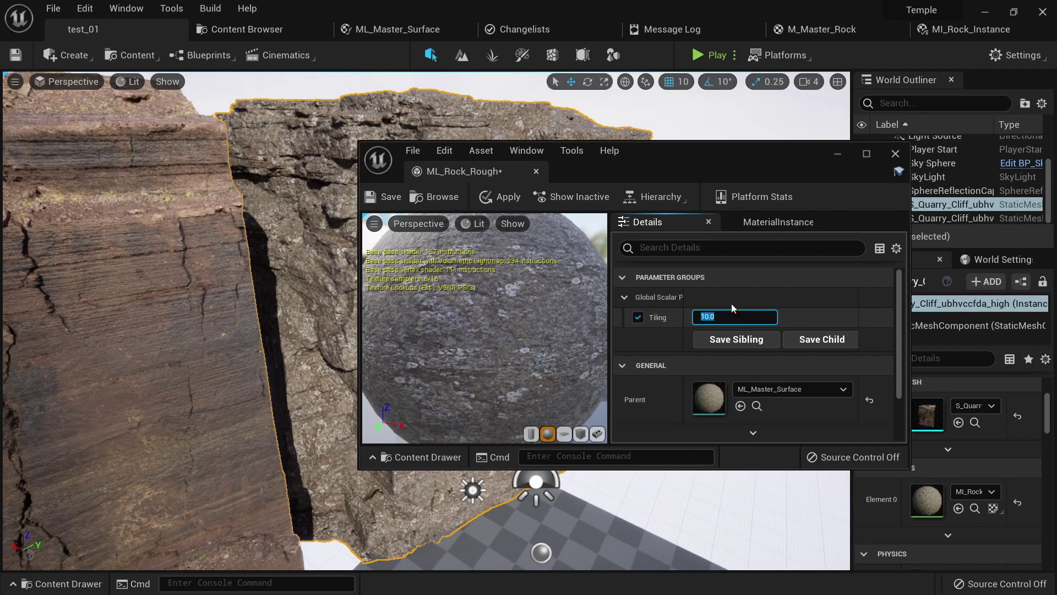
click(379, 199)
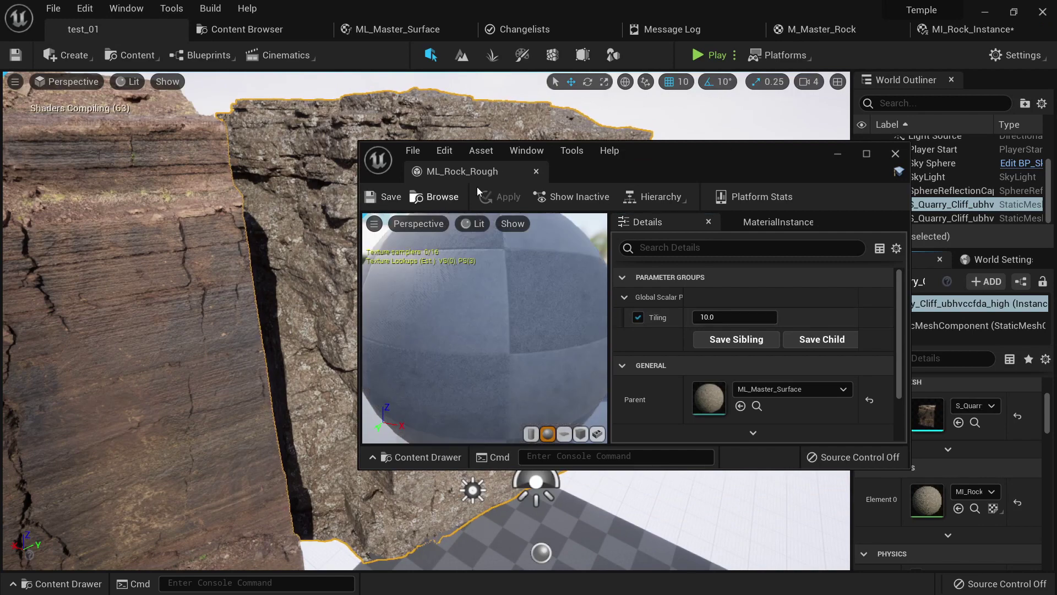
drag(643, 156, 696, 201)
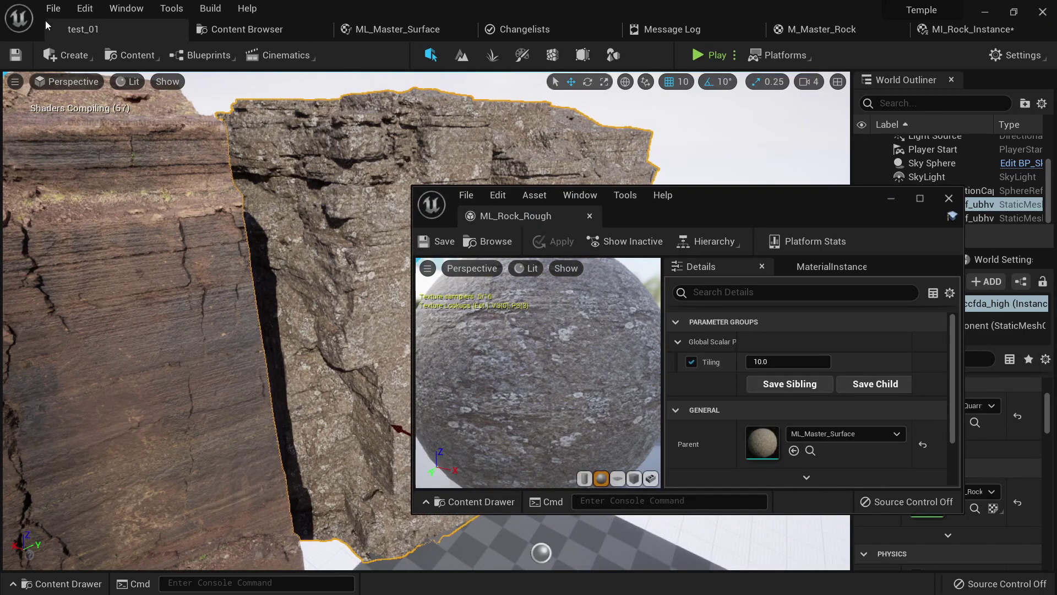
click(53, 8)
click(90, 168)
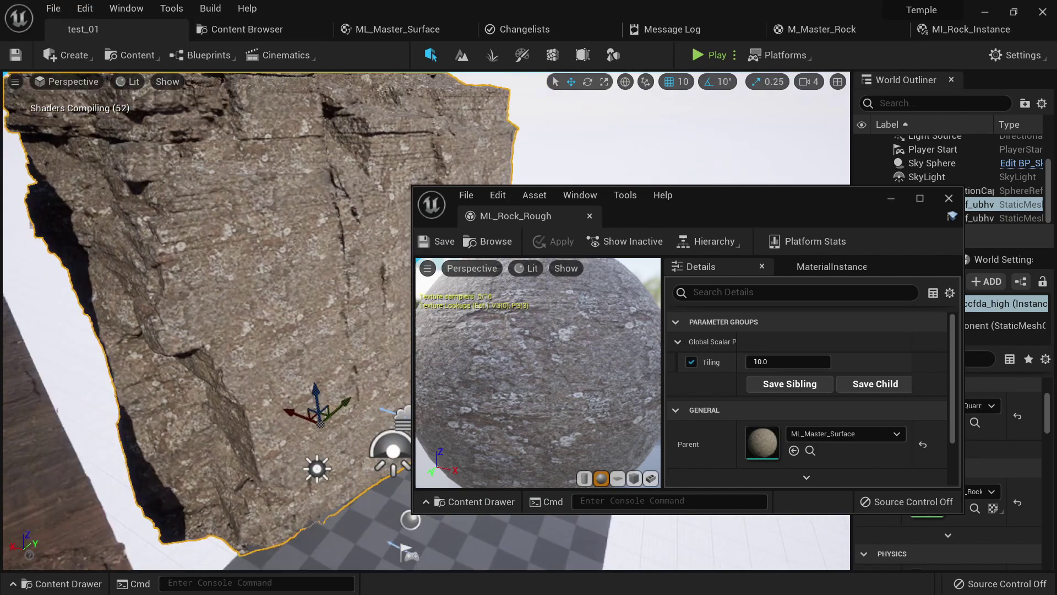
Close the detached ML_Rock_Rough editor and locate the selected cliff's static mesh in the Content Browser.
right_drag(308, 308, 320, 292)
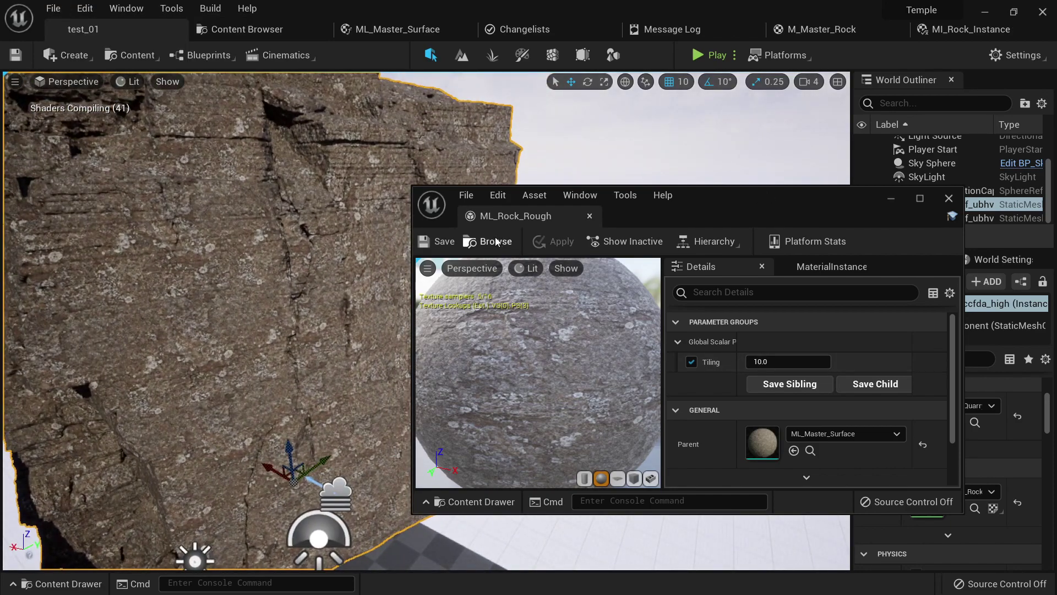
middle_click(497, 222)
key(ctrl+b)
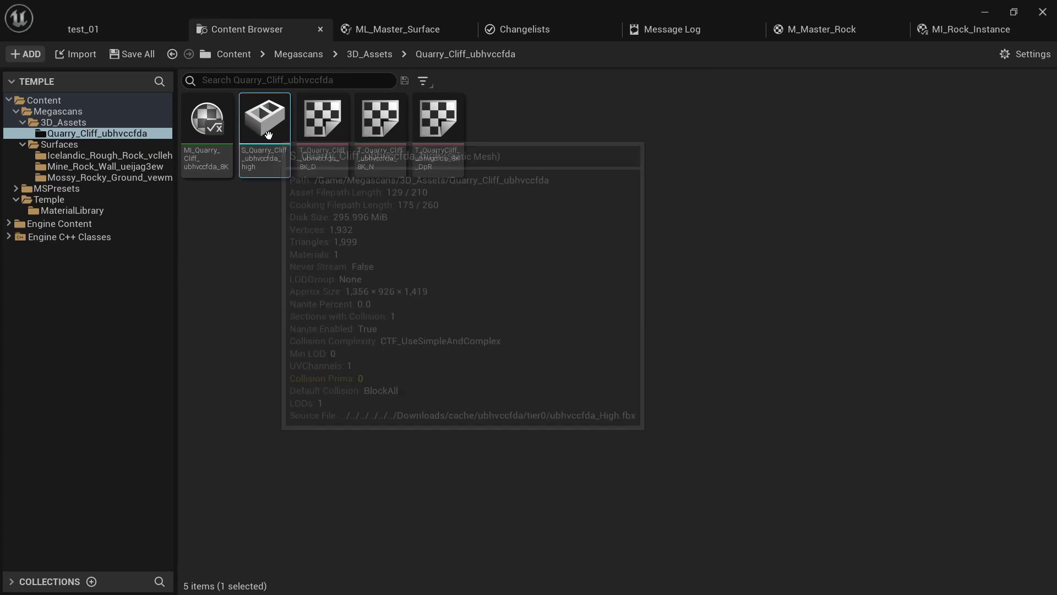
Check the Background layer asset choices in the cliff's material instance MI_Rock_Instance and review the cliff in the level.
click(131, 35)
double_click(930, 509)
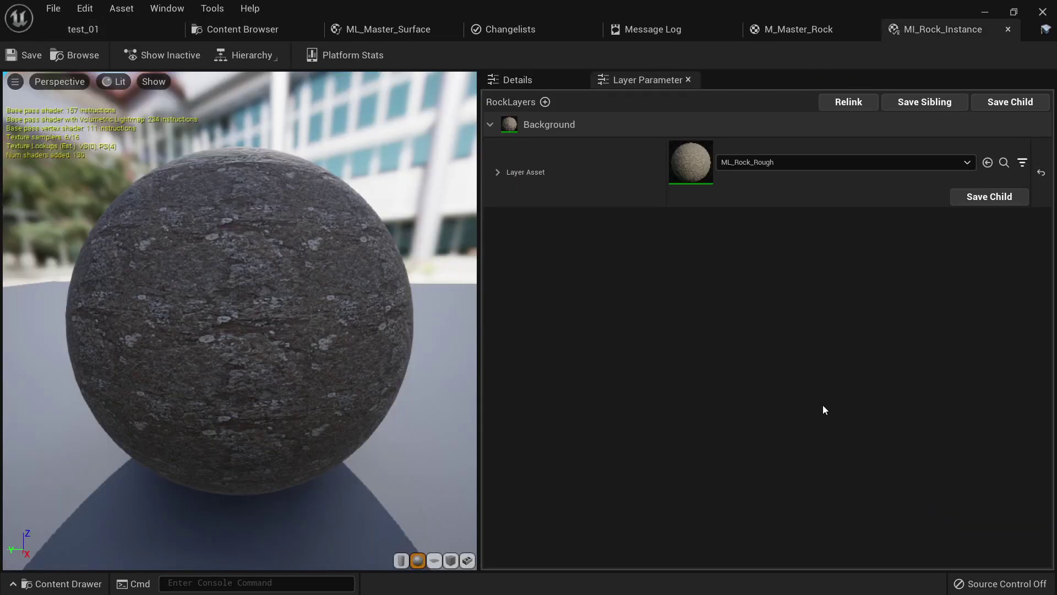
click(762, 167)
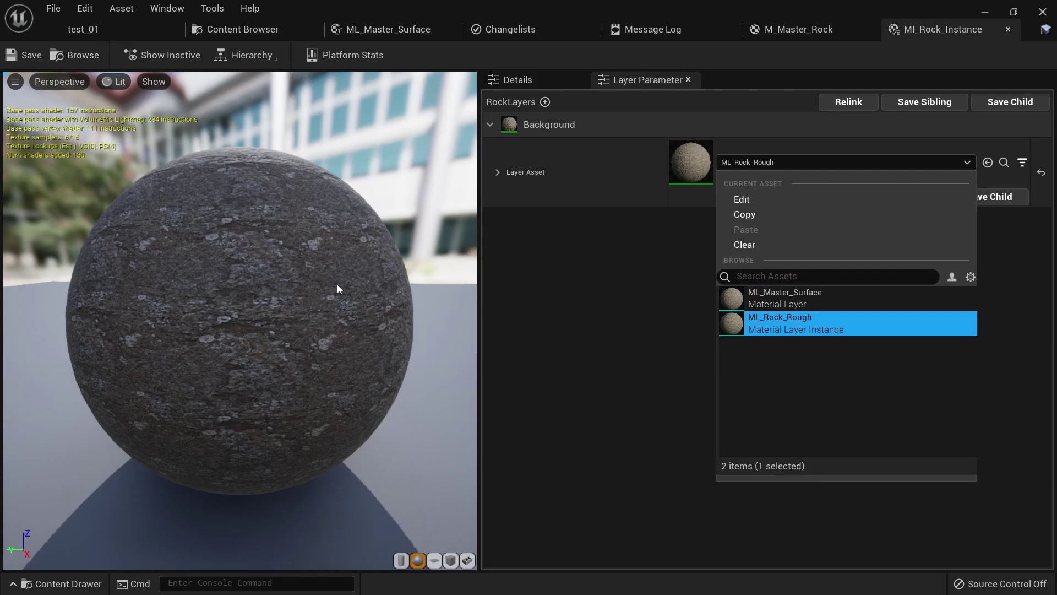
click(643, 348)
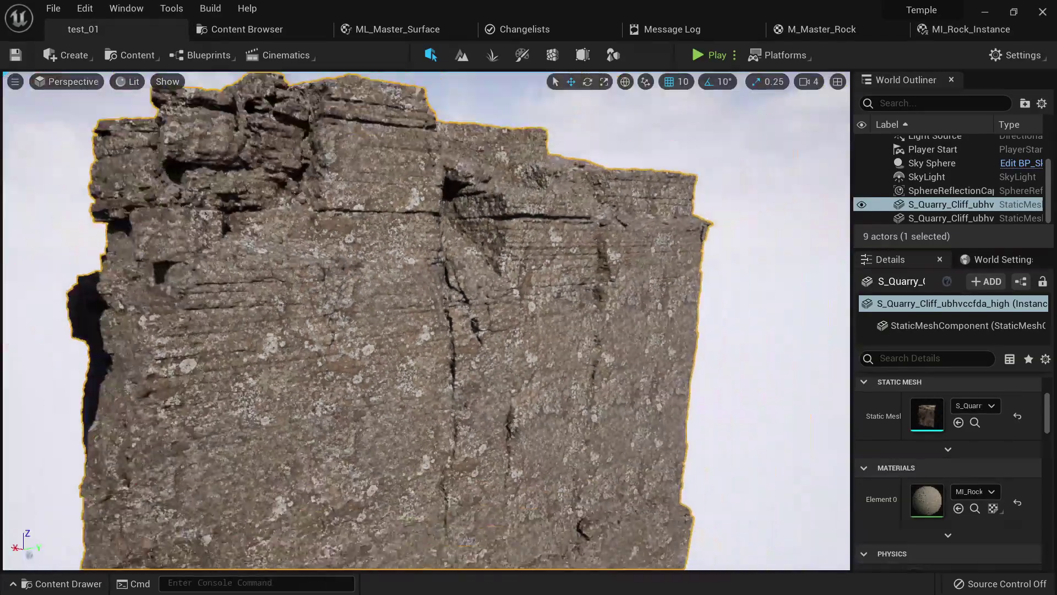
right_drag(562, 354, 537, 361)
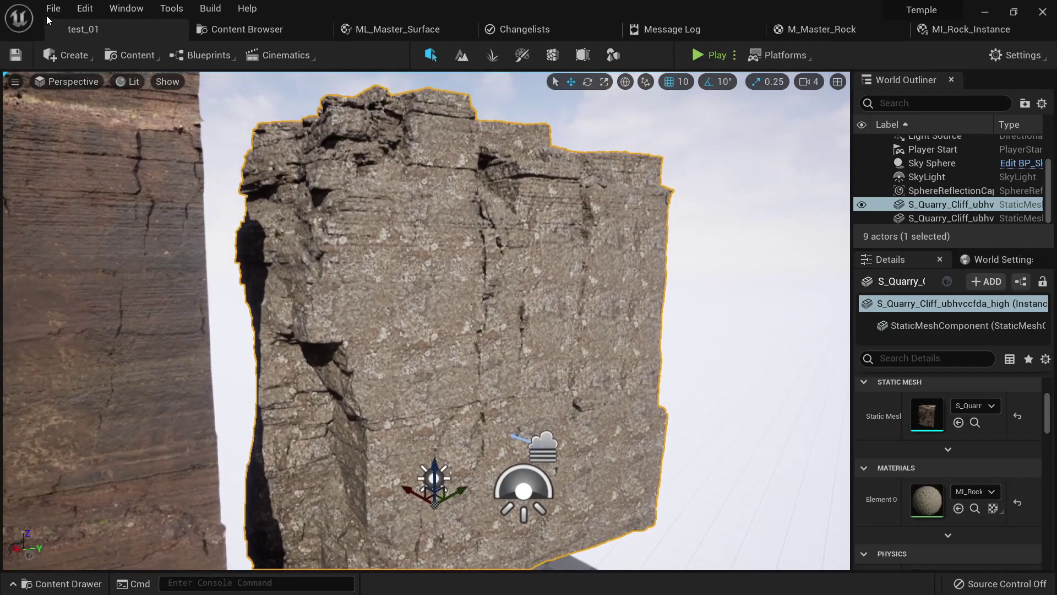
Create a new level, and reopen the recent test_01 level to reload the cliffs.
click(54, 8)
click(83, 46)
double_click(418, 240)
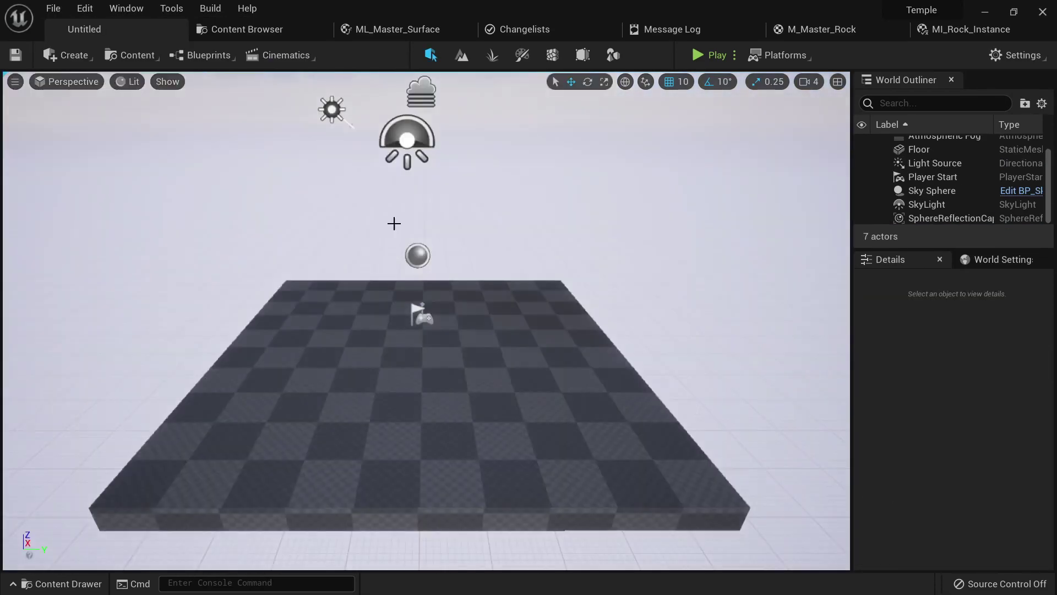
click(54, 8)
mouse_move(231, 106)
click(284, 104)
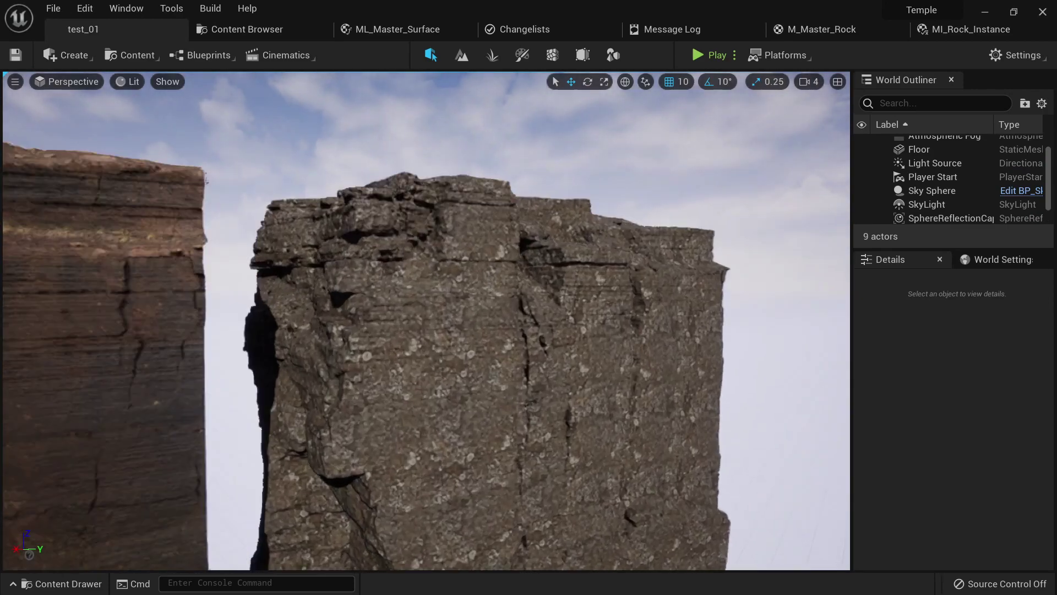
click(507, 346)
mouse_move(507, 346)
right_down()
mouse_move(501, 361)
mouse_move(507, 346)
right_up()
Browse the Megascans surface and cliff folders, and open ML_Master_Surface from the MaterialLibrary folder.
click(275, 30)
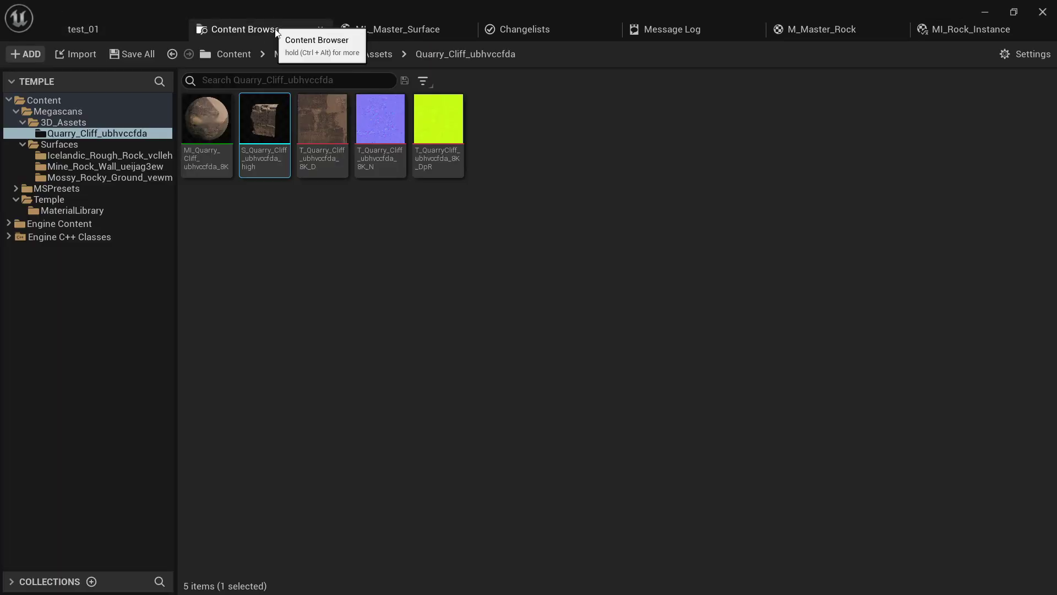
click(151, 177)
click(132, 156)
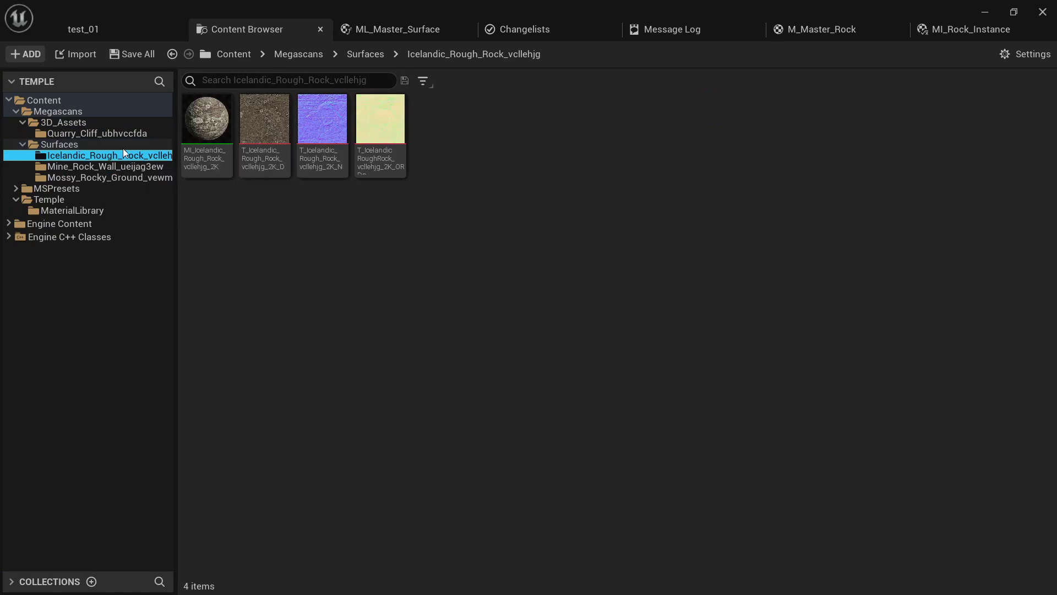
click(119, 134)
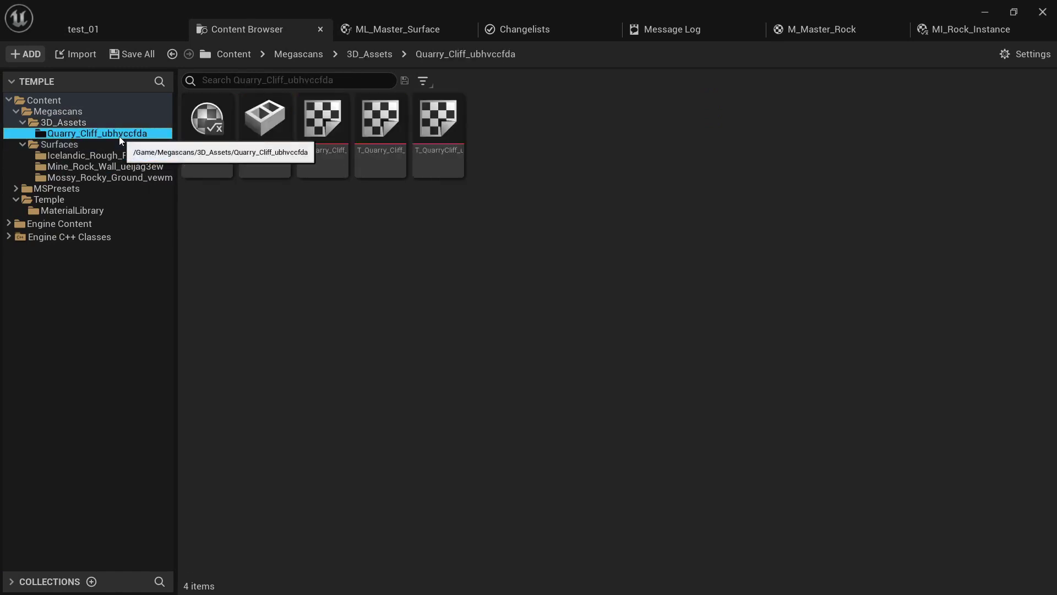
click(64, 211)
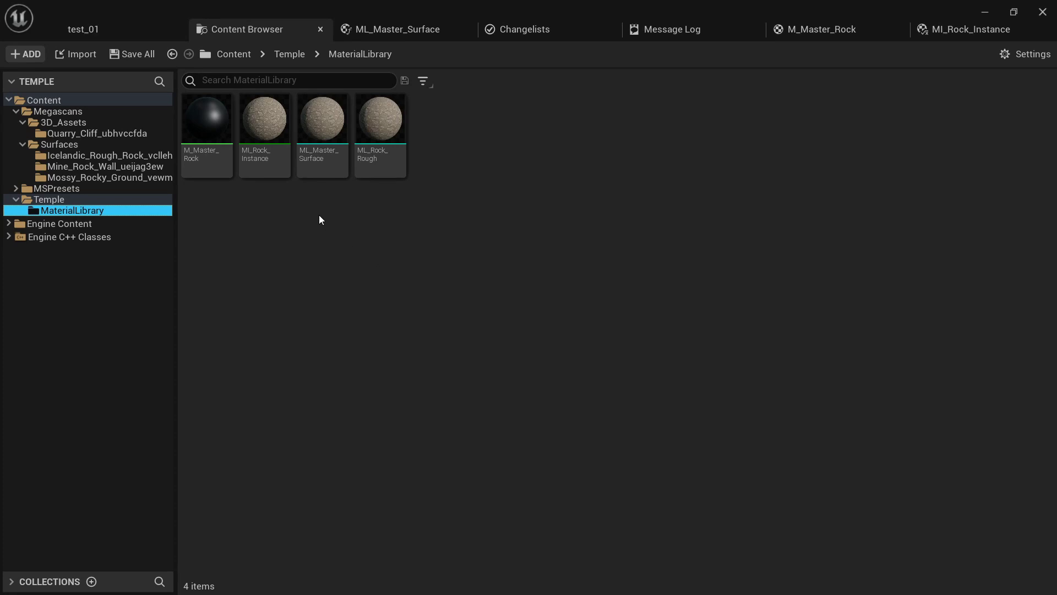
double_click(322, 173)
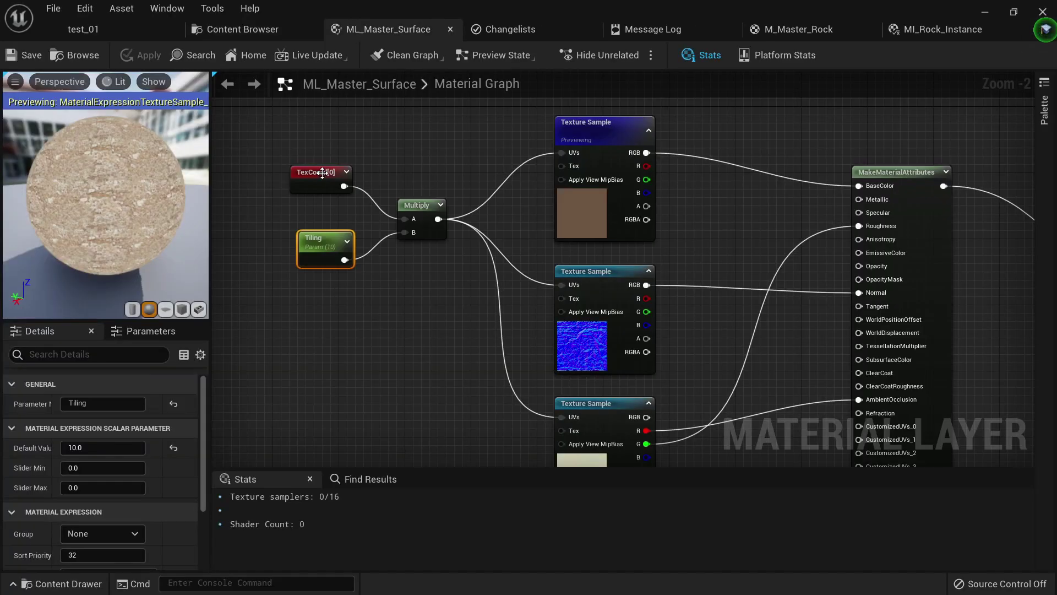
Stop previewing the Texture Sample feeding BaseColor and convert it to a parameter named Base color.
scroll(420, 292, down, 4)
scroll(419, 242, up, 2)
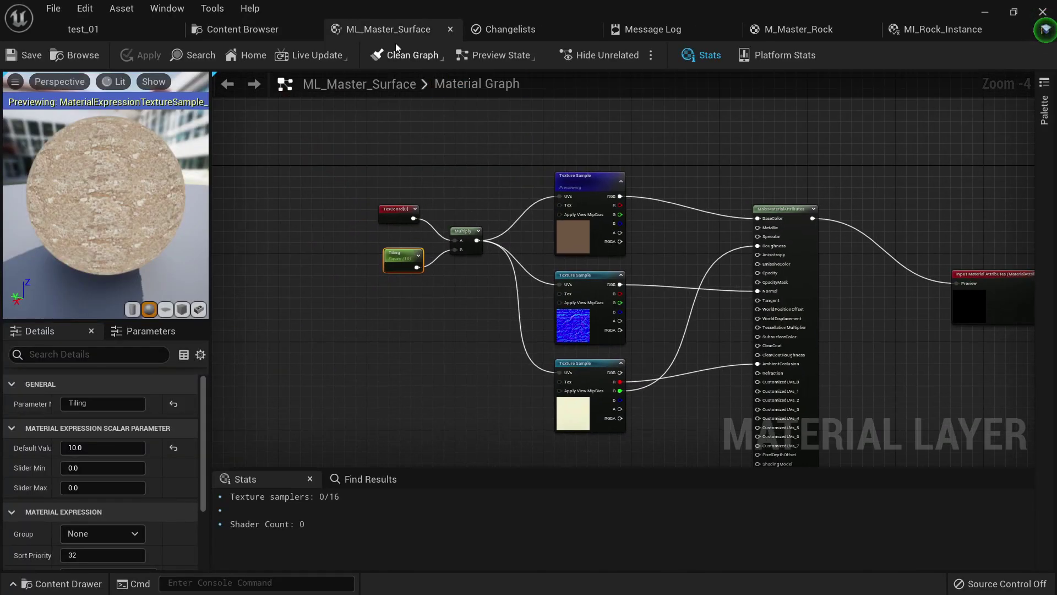
drag(347, 175, 434, 255)
scroll(538, 203, up, 4)
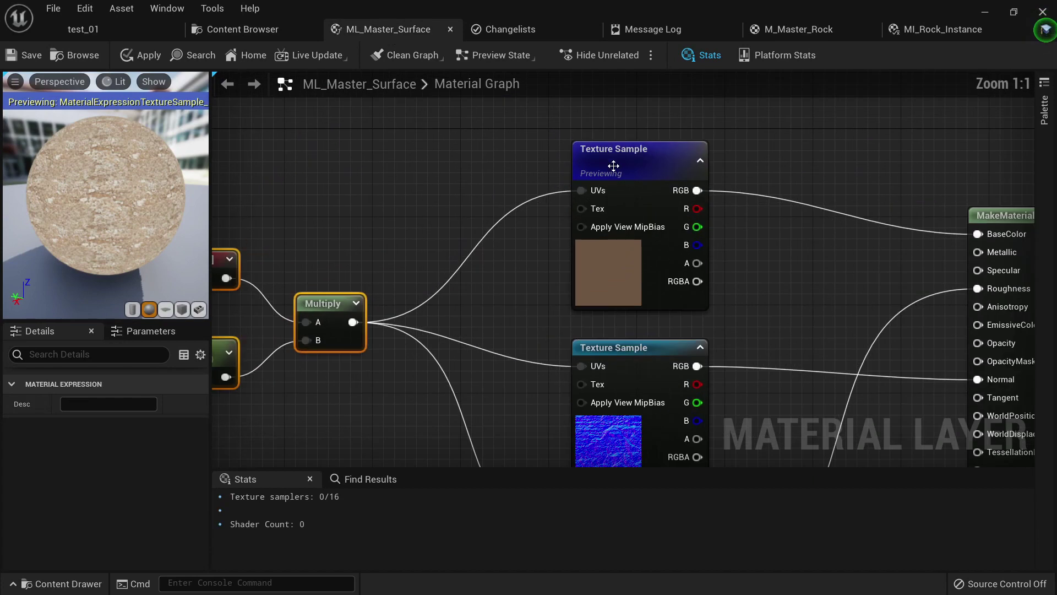
right_click(616, 162)
click(681, 237)
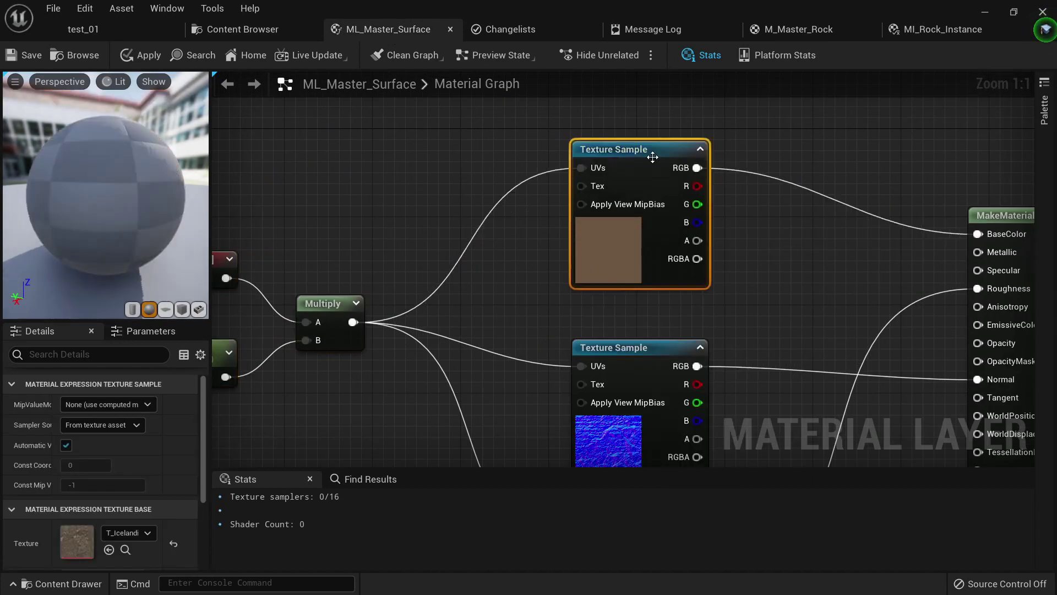
right_click(637, 149)
click(703, 209)
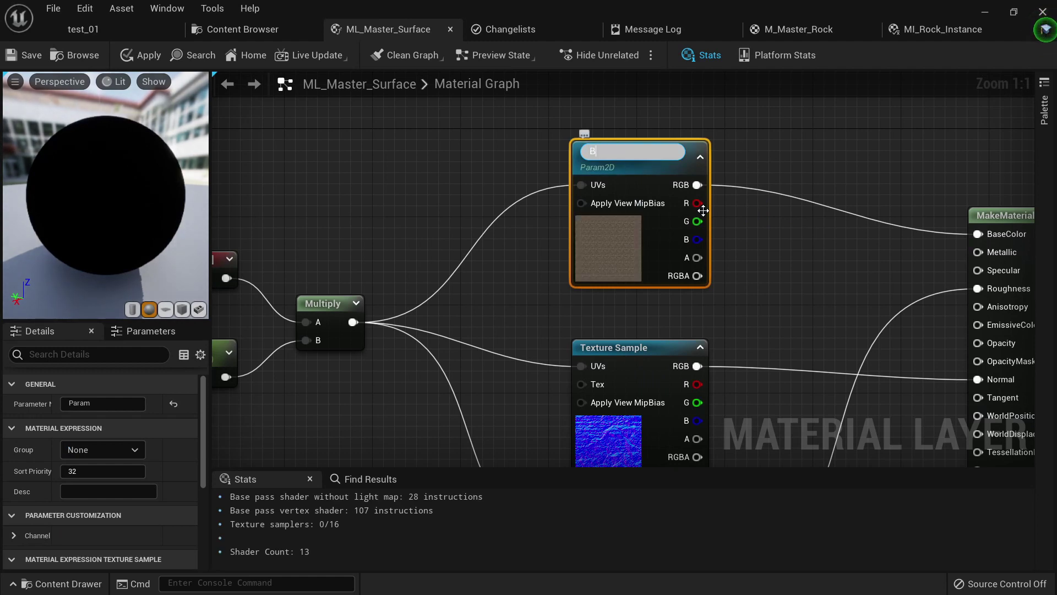
text(Base color)
key(Return)
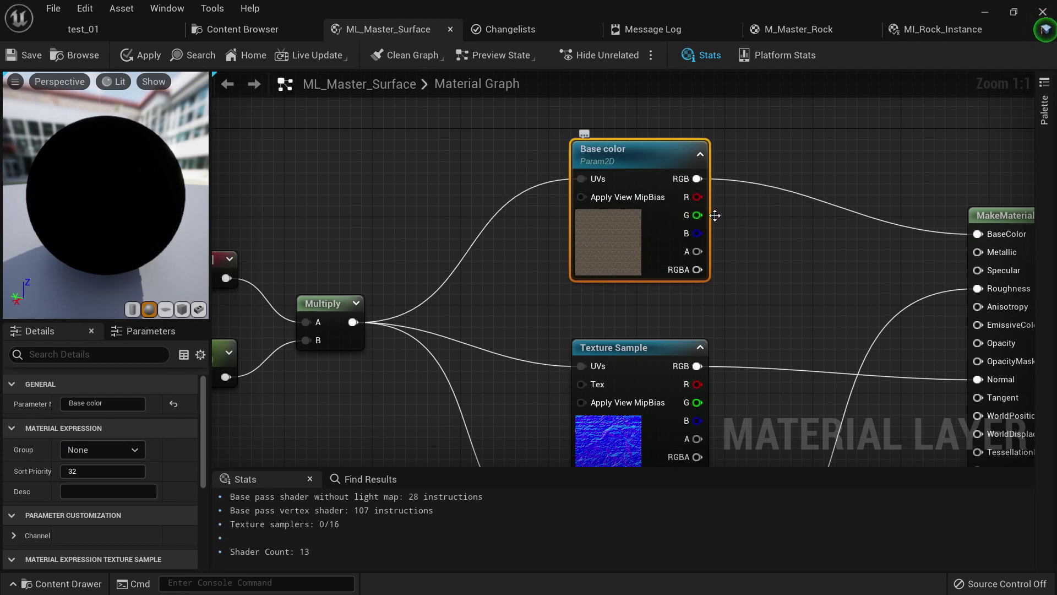
Convert the Texture Sample feeding the Normal input to a parameter named Normal.
right_drag(714, 216, 630, 120)
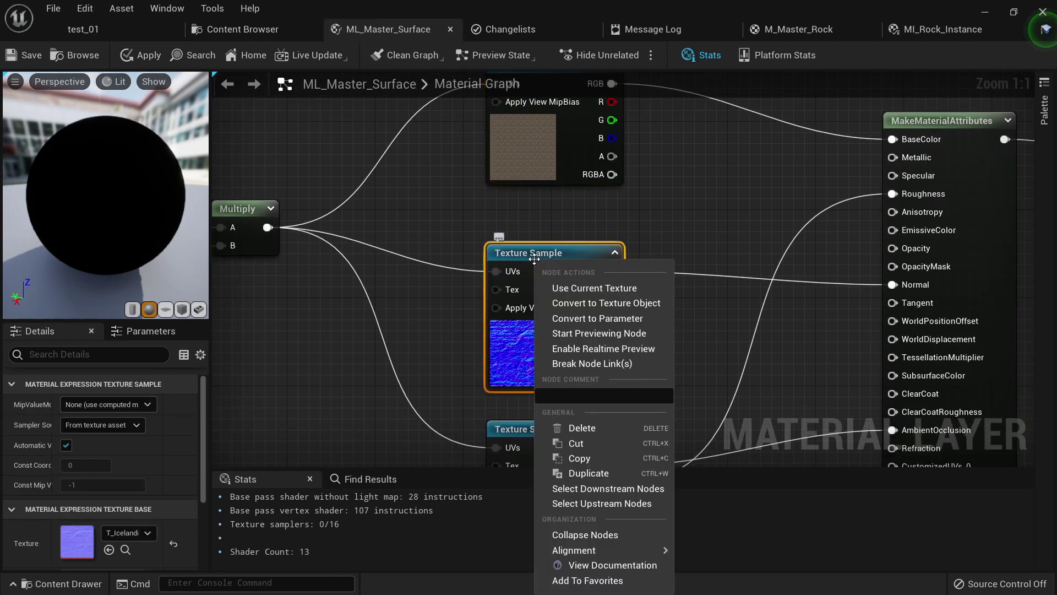
click(582, 318)
text(Normal)
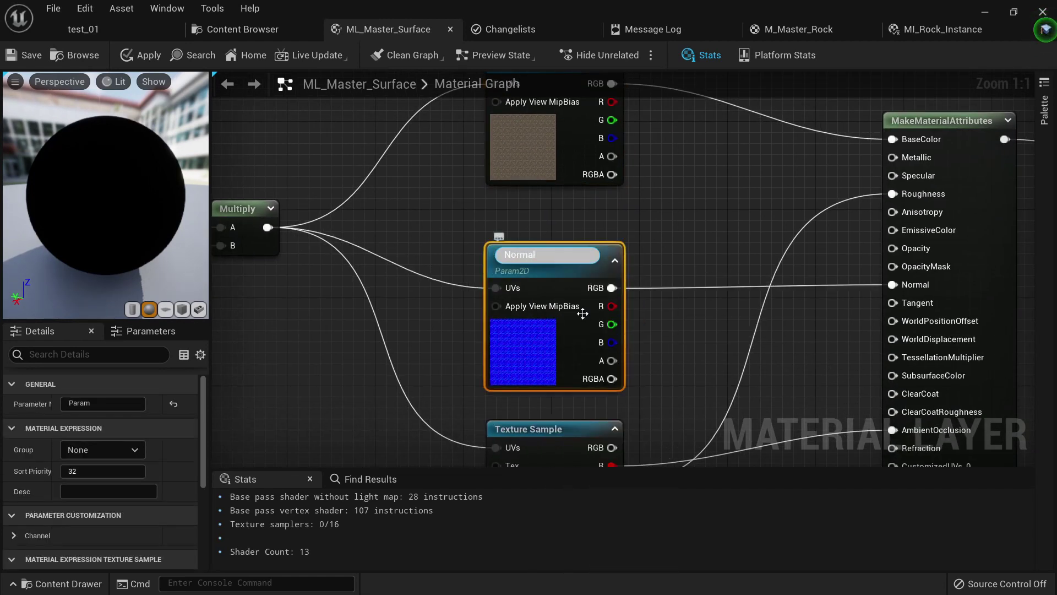
key(Return)
Convert the Texture Sample feeding Roughness and AmbientOcclusion to a parameter named Mask.
right_drag(659, 348, 614, 204)
right_click(502, 273)
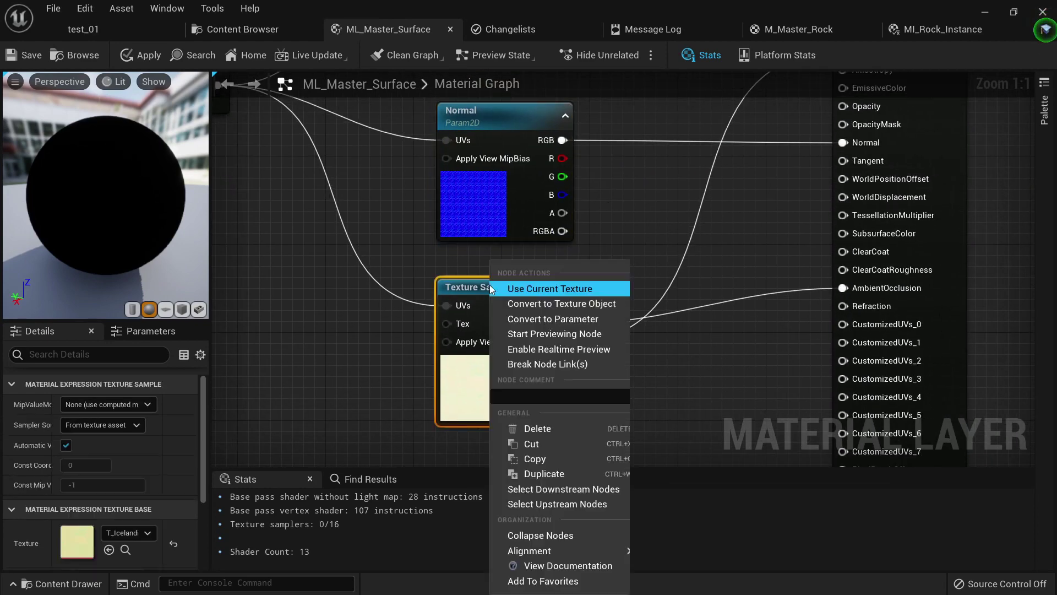
click(532, 314)
text(Mask)
key(Return)
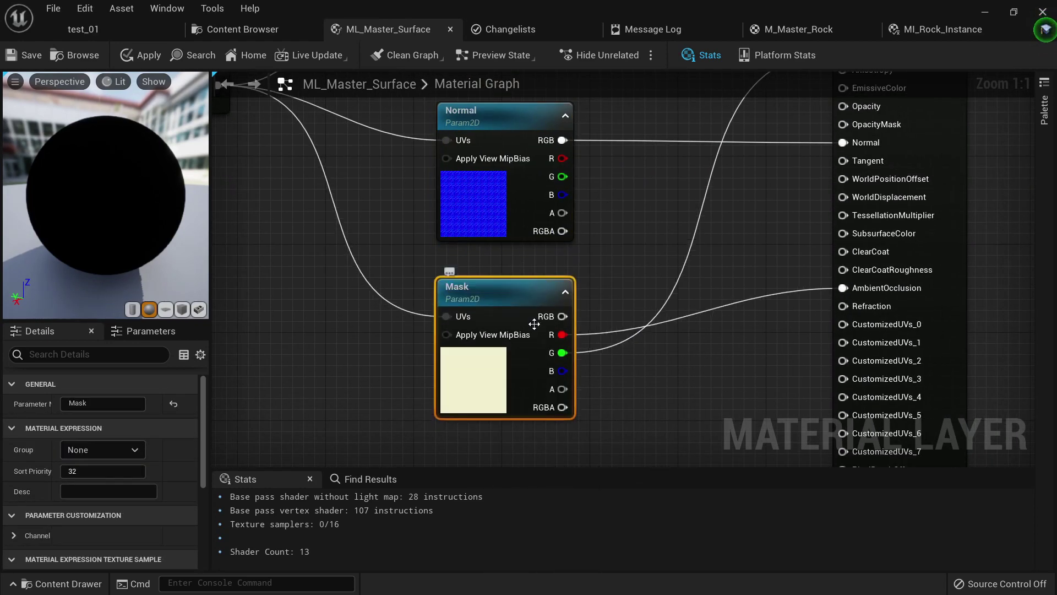
scroll(580, 289, down, 3)
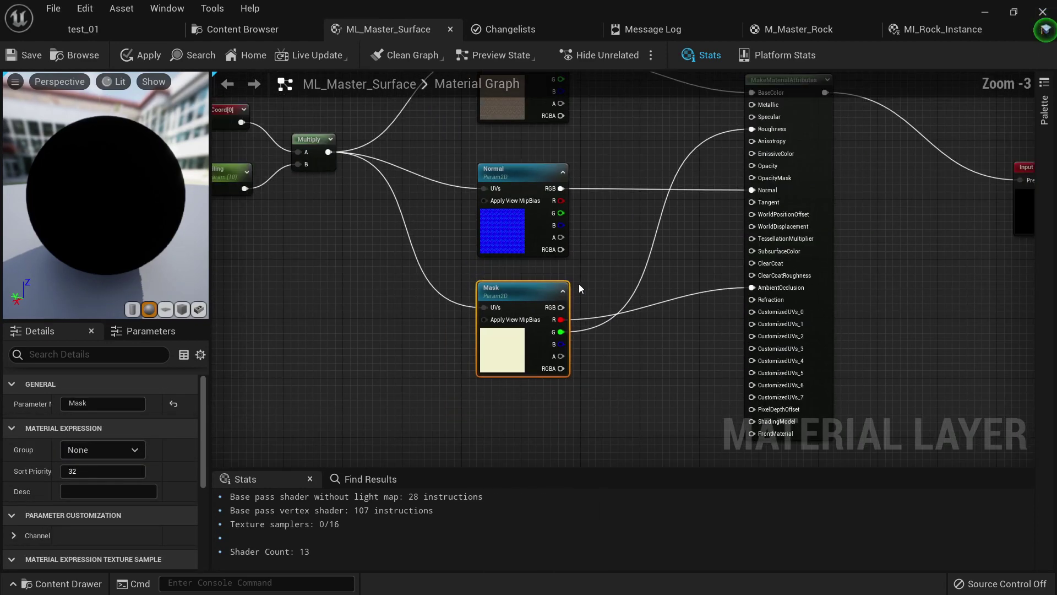
Apply the ML_Master_Surface changes and save all modified assets.
click(142, 55)
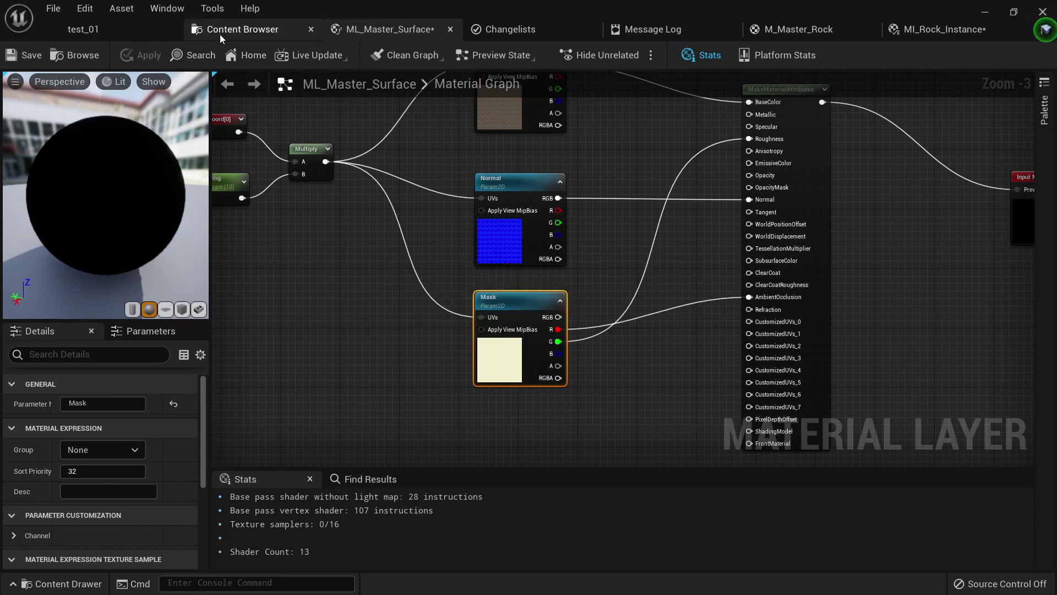
click(106, 28)
click(306, 31)
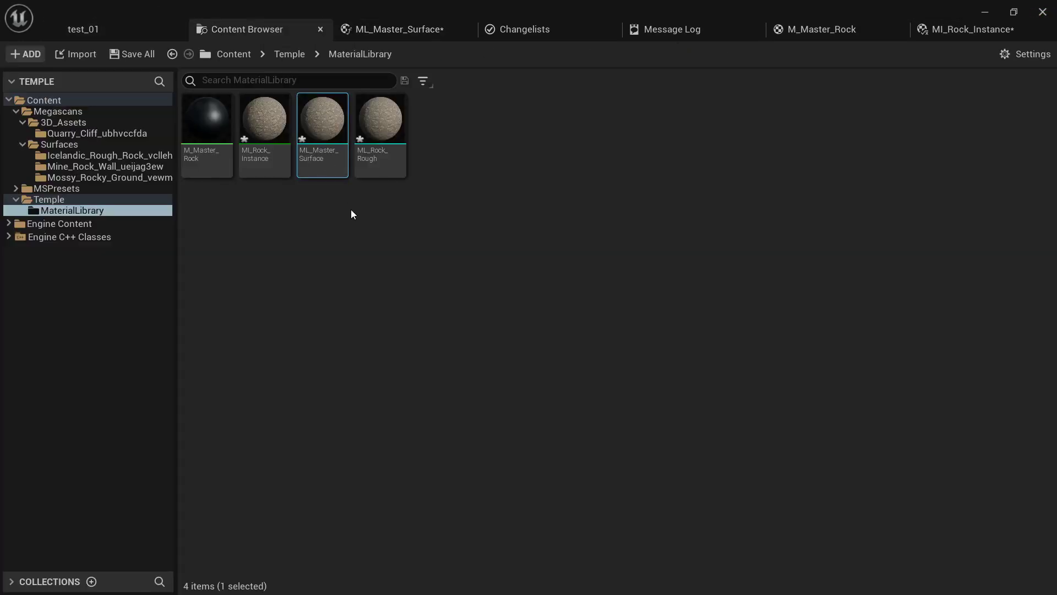
click(151, 58)
click(591, 453)
click(362, 300)
Create a layer instance from ML_Master_Surface in the MaterialLibrary folder and name it ML_Mine_Rock.
click(317, 159)
right_click(331, 164)
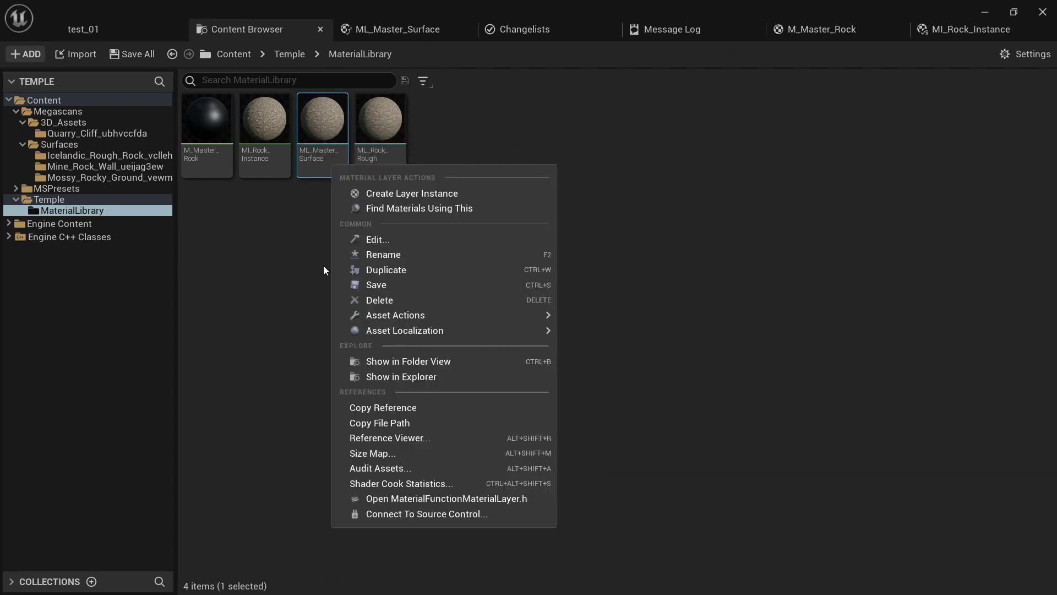
click(387, 193)
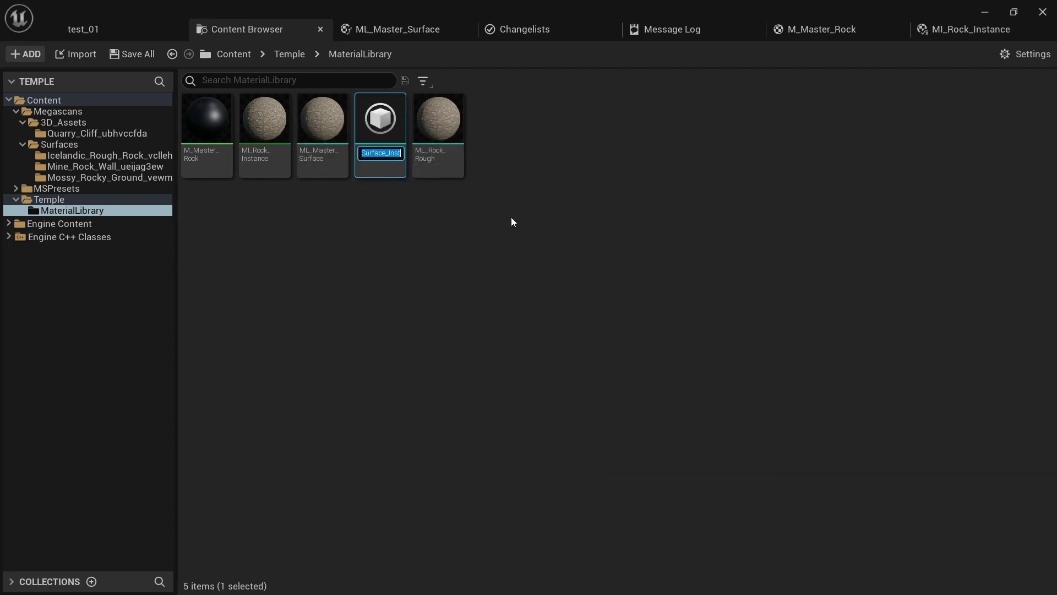
text(ML)
text(_Mine_Rock)
key(Return)
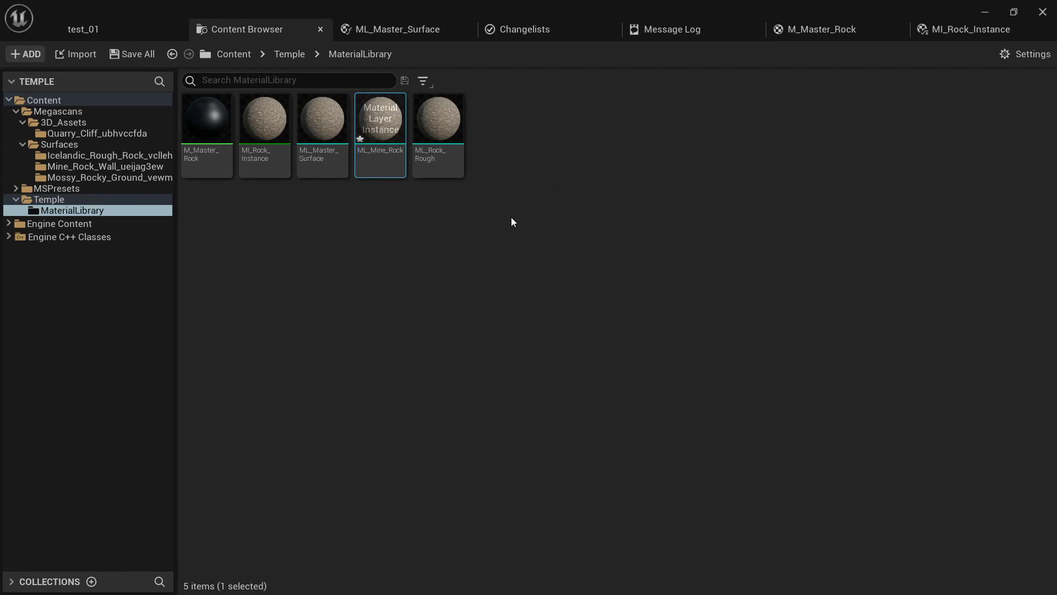
Open ML_Mine_Rock and enable overriding of its Base color, Mask and Normal texture parameters.
click(78, 168)
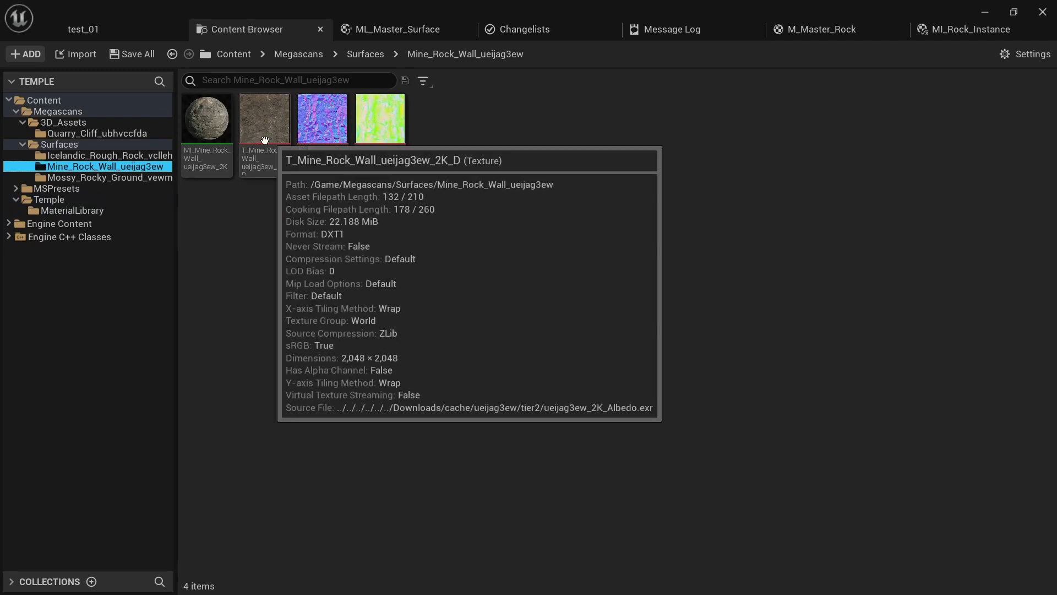
click(74, 215)
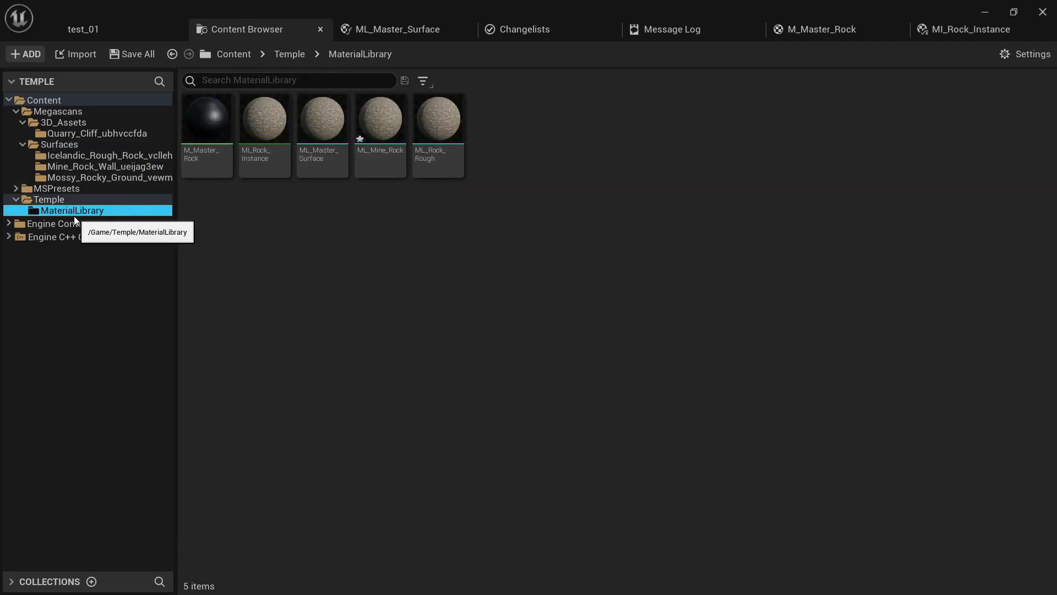
double_click(378, 113)
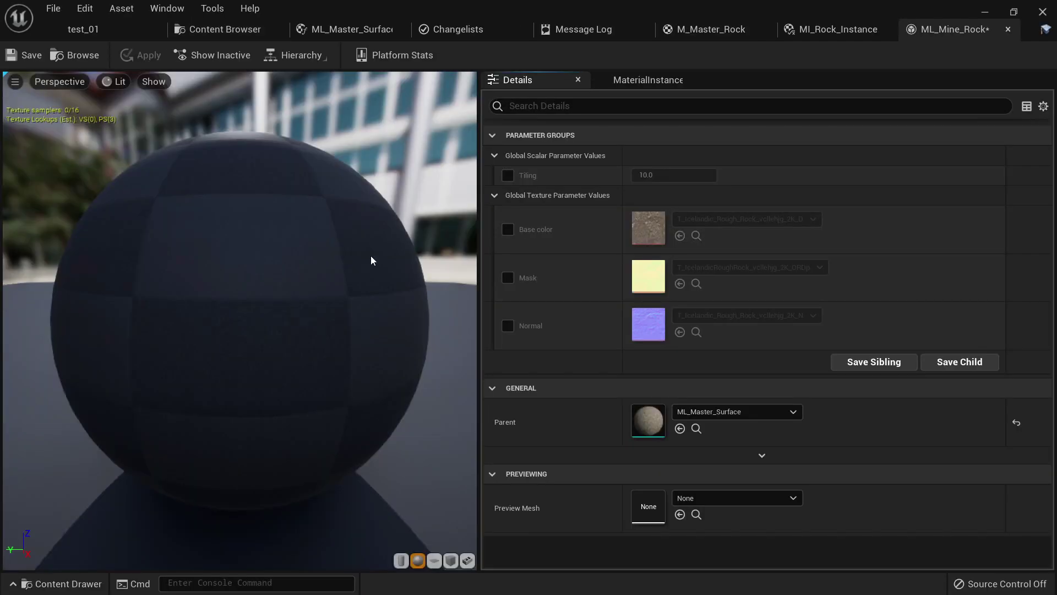
click(508, 229)
click(508, 278)
click(508, 325)
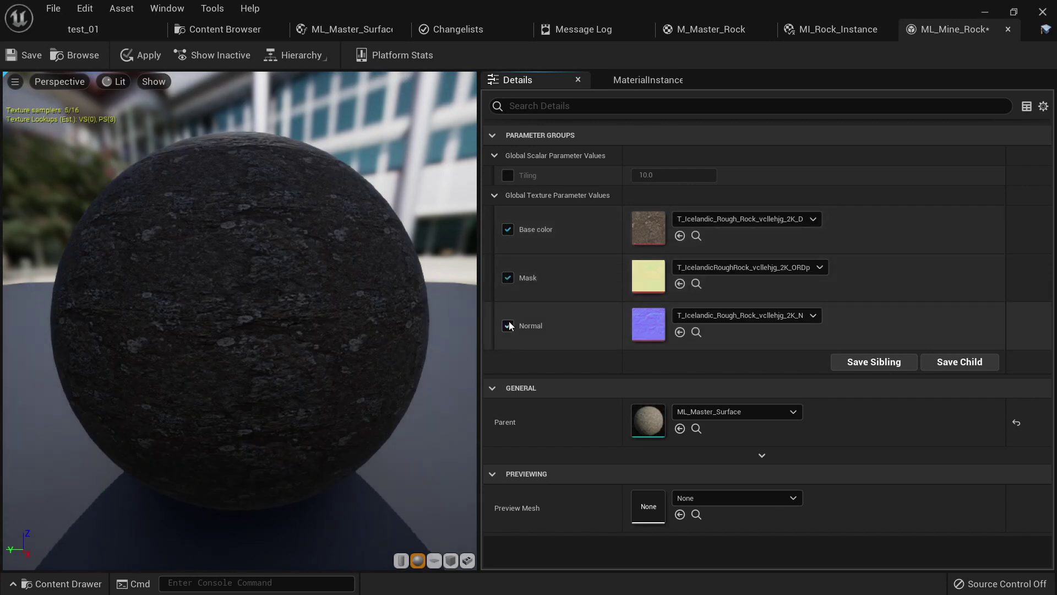
Assign T_Mine_Rock_Wall_ueijag3ew_2K_D to Base color and T_MineRockWall_ueijag3ew_2K_ORDp to Mask.
click(792, 220)
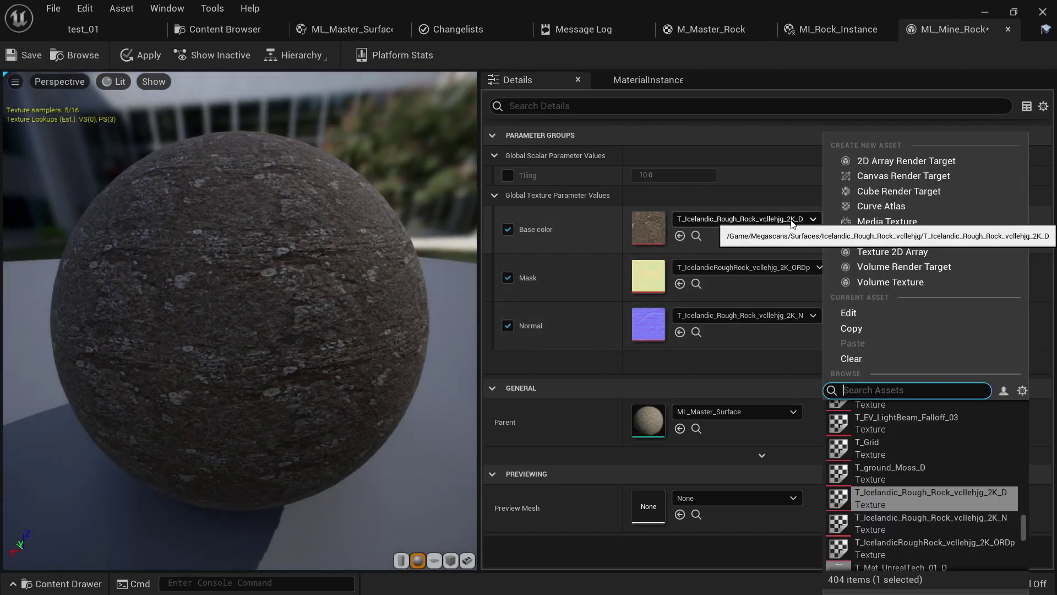
text(mine)
click(884, 406)
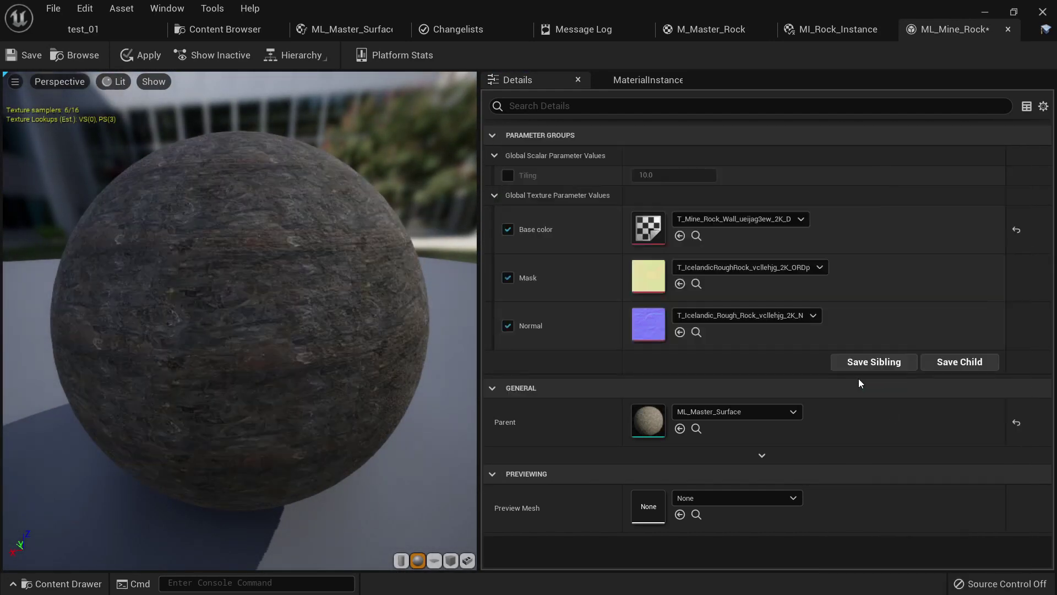
click(746, 268)
text(mine)
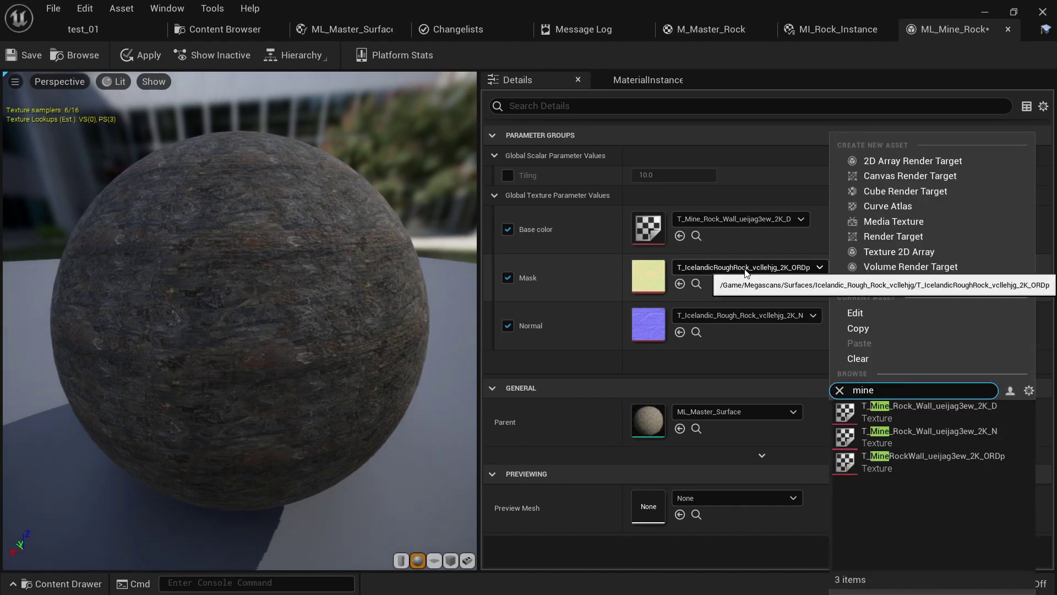
click(991, 462)
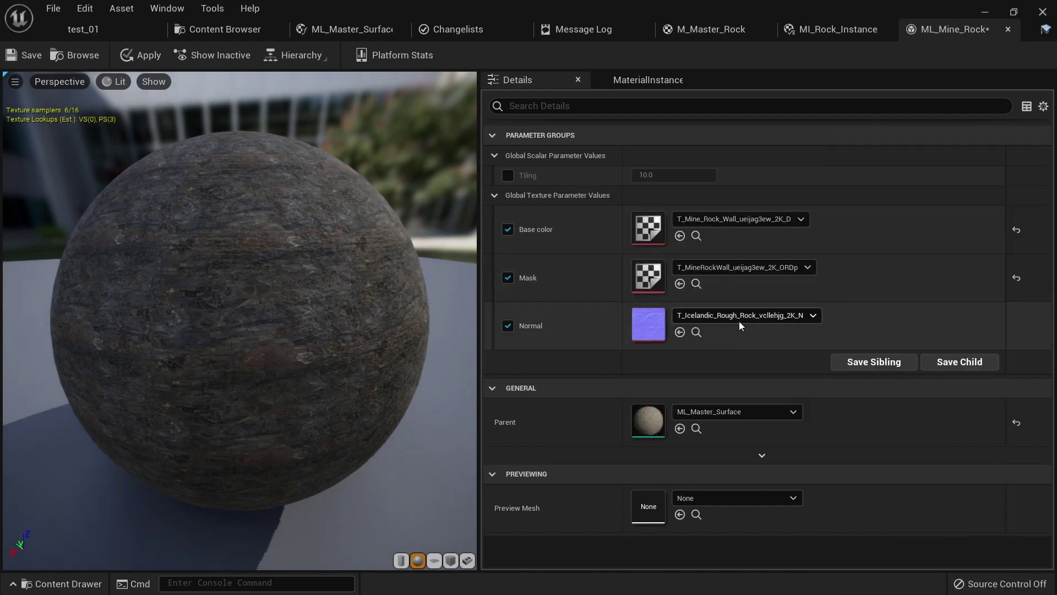
Assign T_Mine_Rock_Wall_ueijag3ew_2K_N to Normal and save the ML_Mine_Rock layer instance.
click(740, 318)
text(mine)
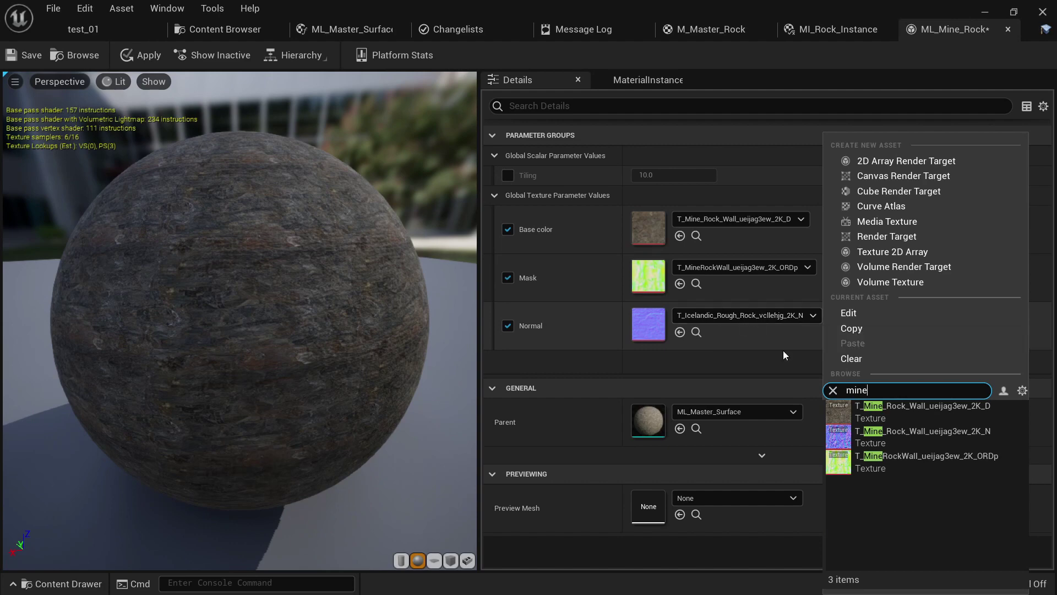
click(881, 433)
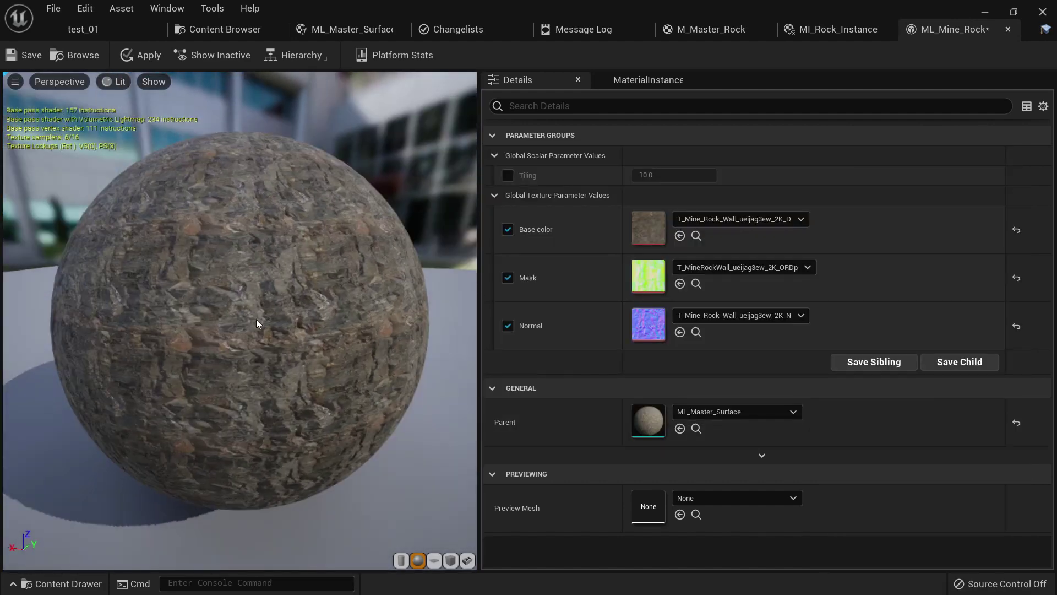
drag(244, 321, 331, 321)
click(33, 55)
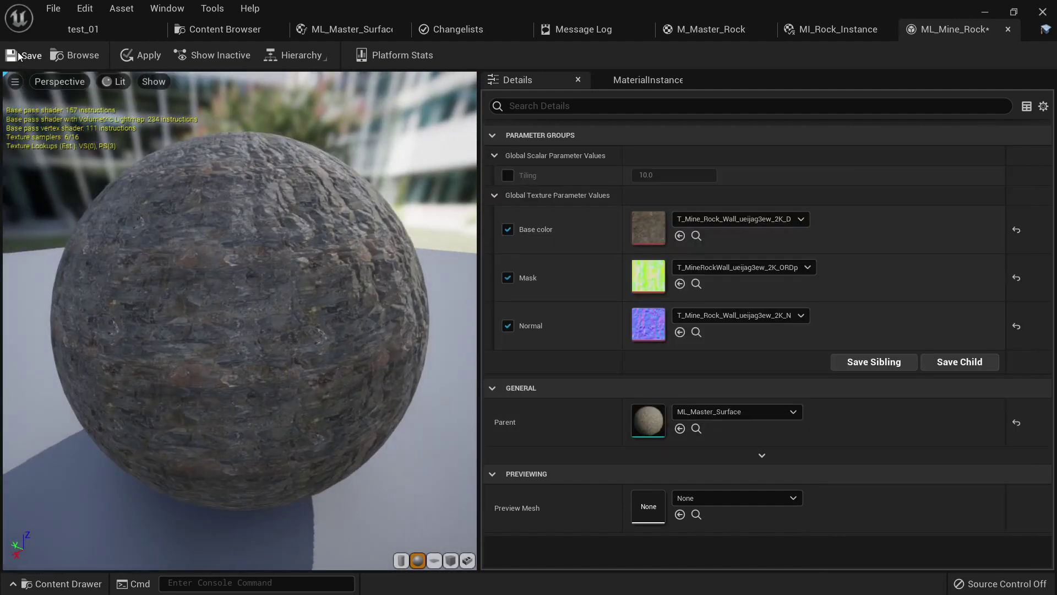
Open the cliff's material MI_Rock_Instance from the level, set its Background layer to ML_Mine_Rock, and inspect the cliff.
click(88, 31)
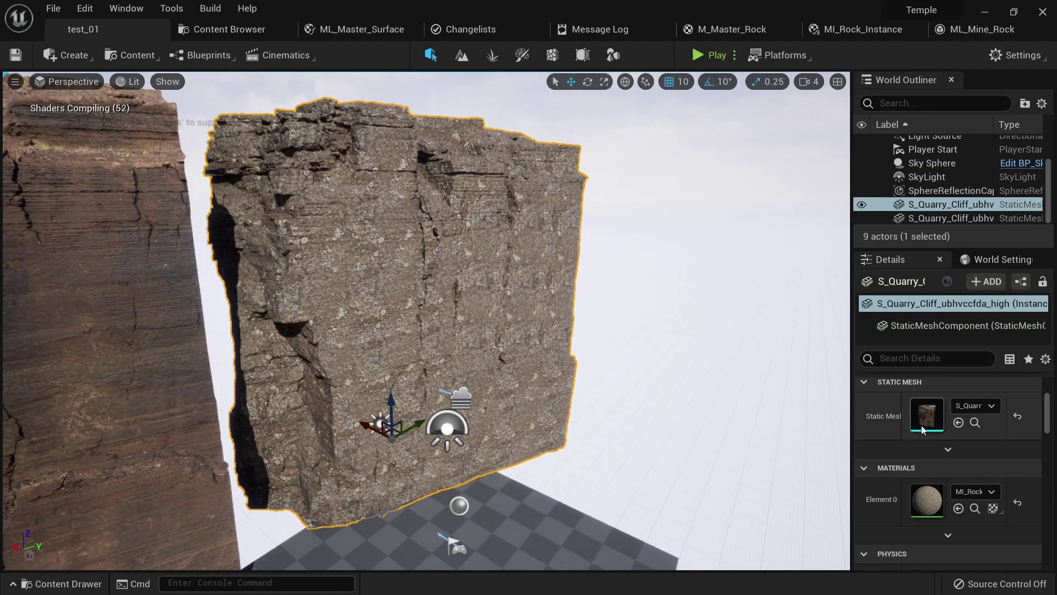
double_click(928, 498)
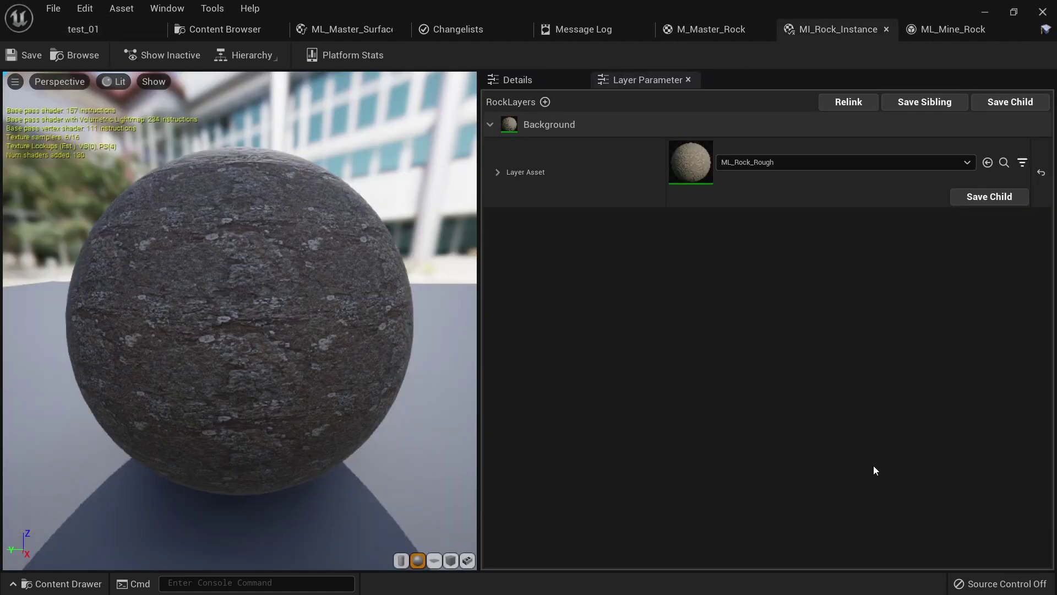
click(764, 162)
click(824, 313)
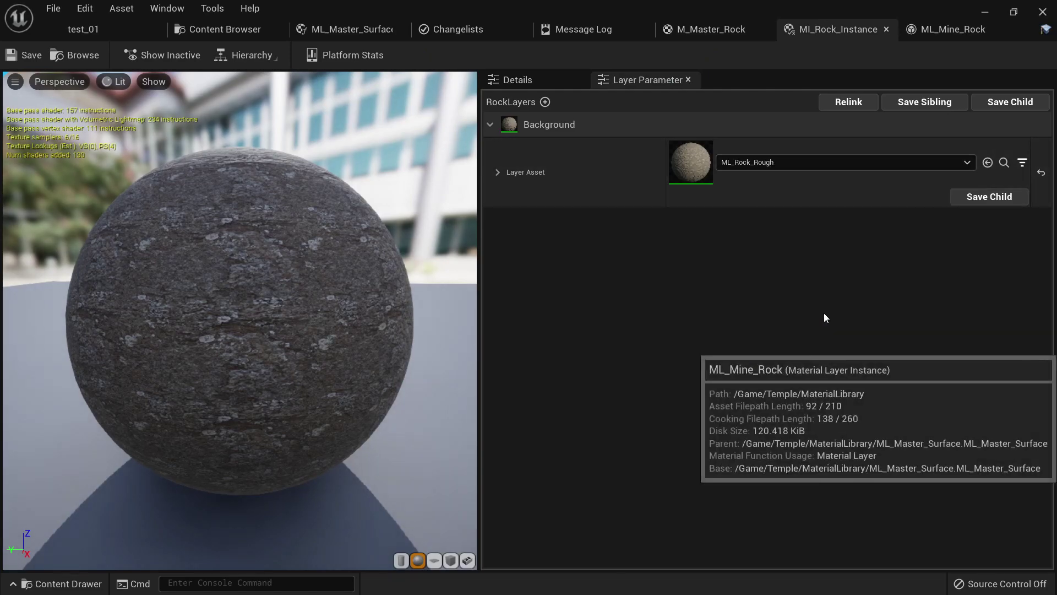
click(80, 30)
key(w)
right_drag(422, 492, 426, 458)
key(s)
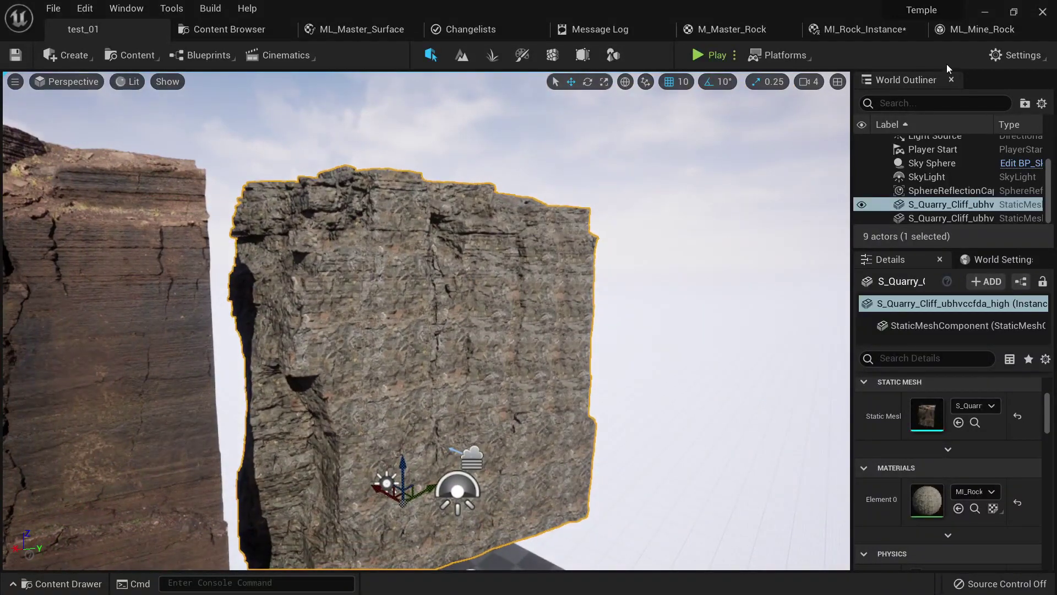
Close the unneeded Message Log and Changelists tabs.
click(974, 29)
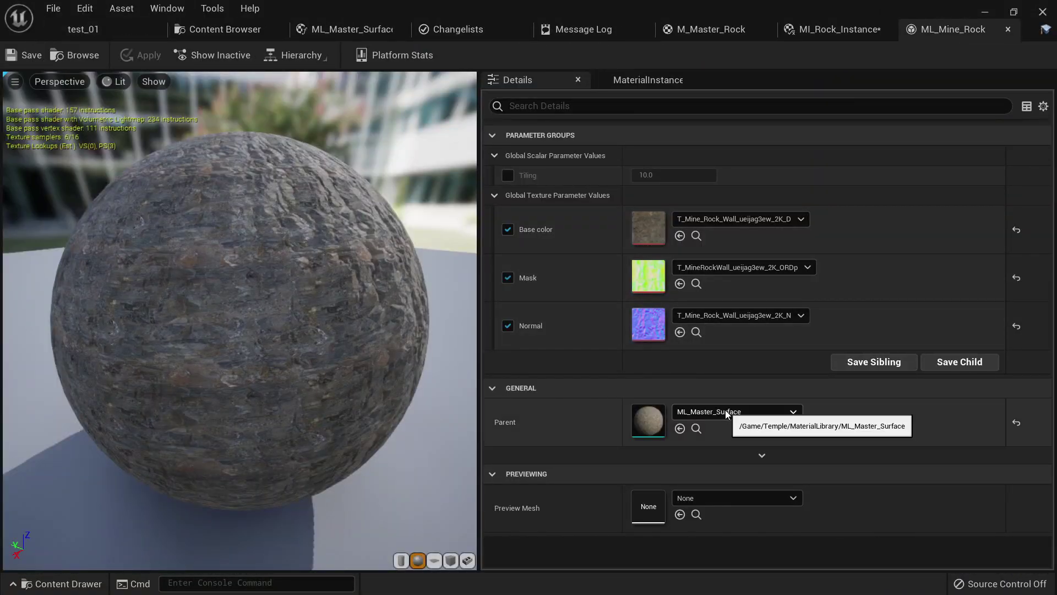
click(716, 26)
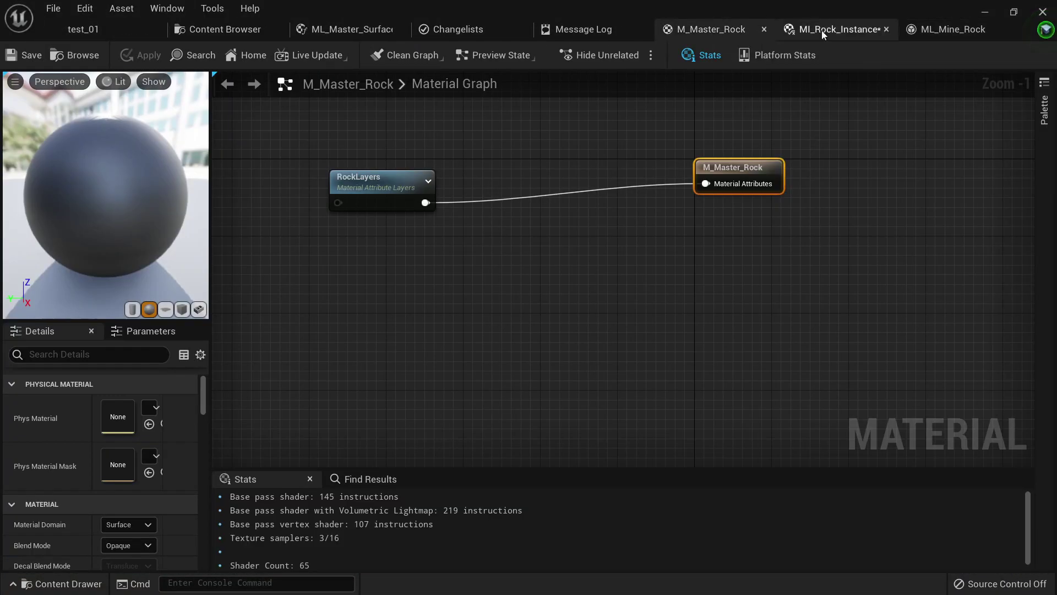
click(823, 30)
click(592, 30)
click(501, 31)
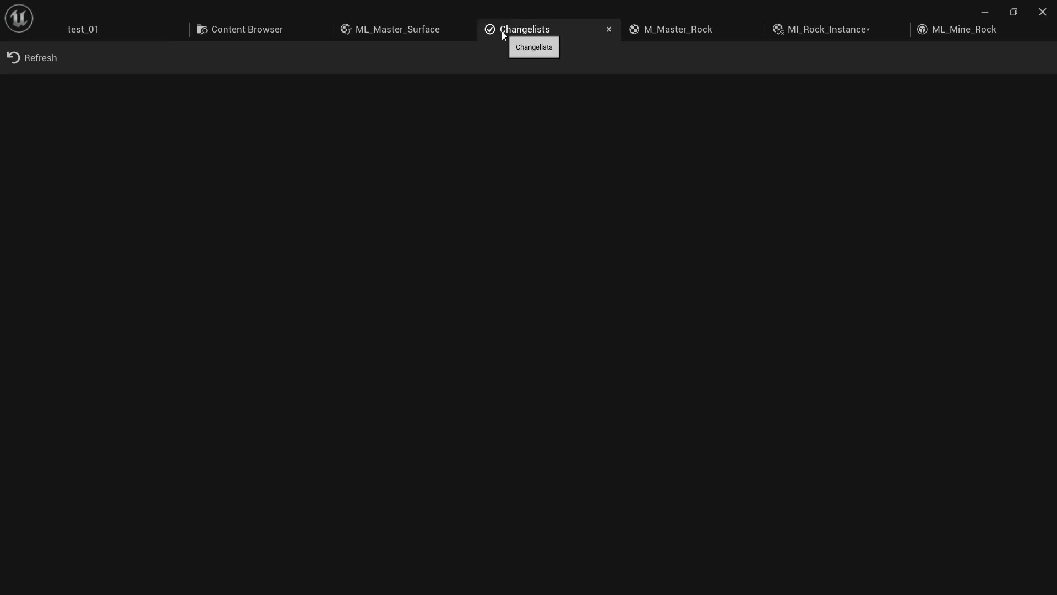
click(451, 33)
click(569, 27)
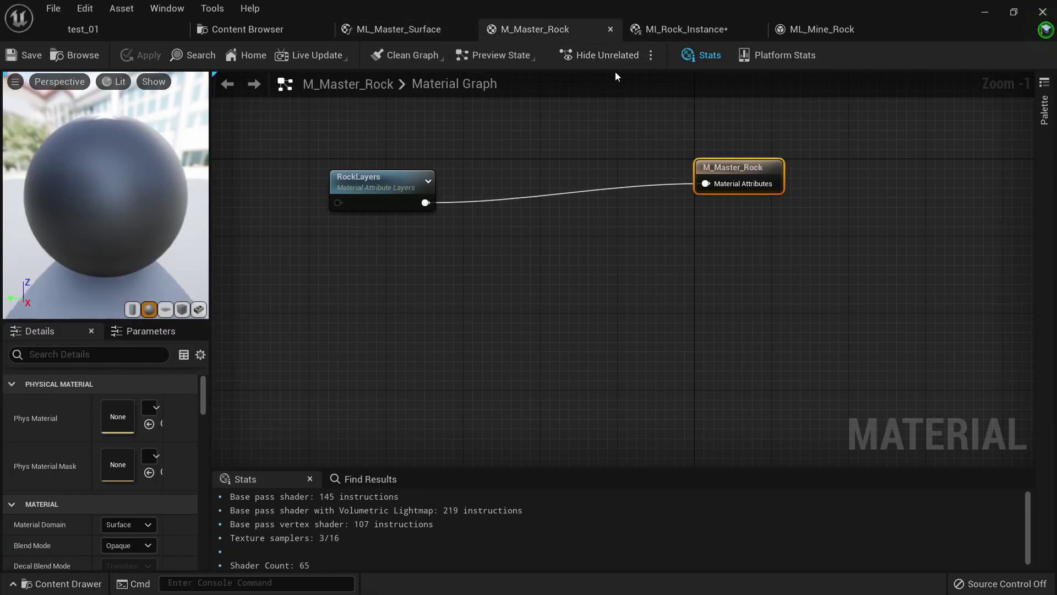
Detach the MI_Rock_Instance editor into a floating window and place it beside the selected cliff in the test_01 level.
click(680, 29)
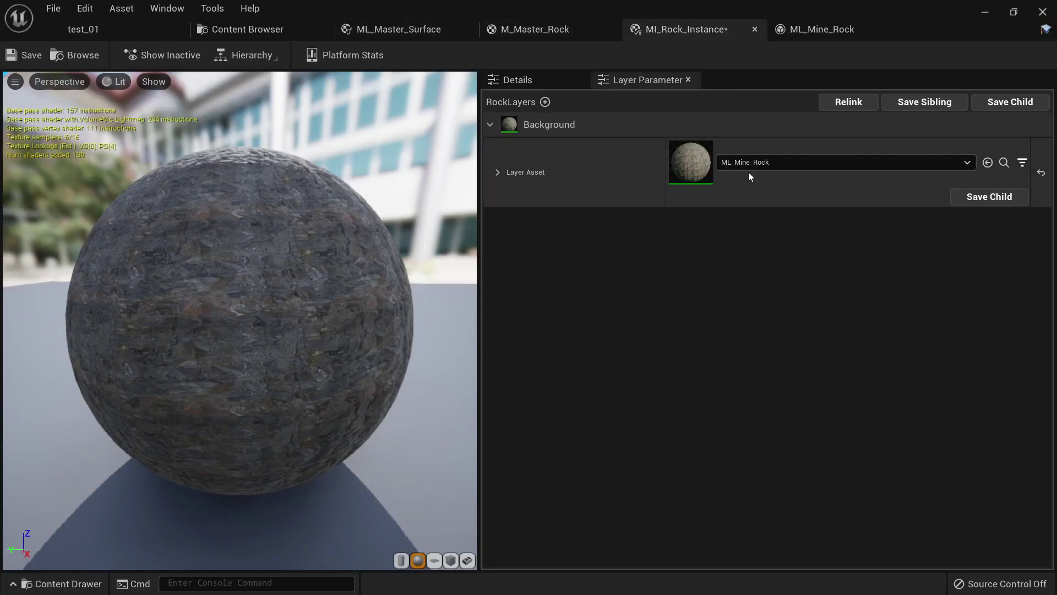
click(759, 161)
click(753, 142)
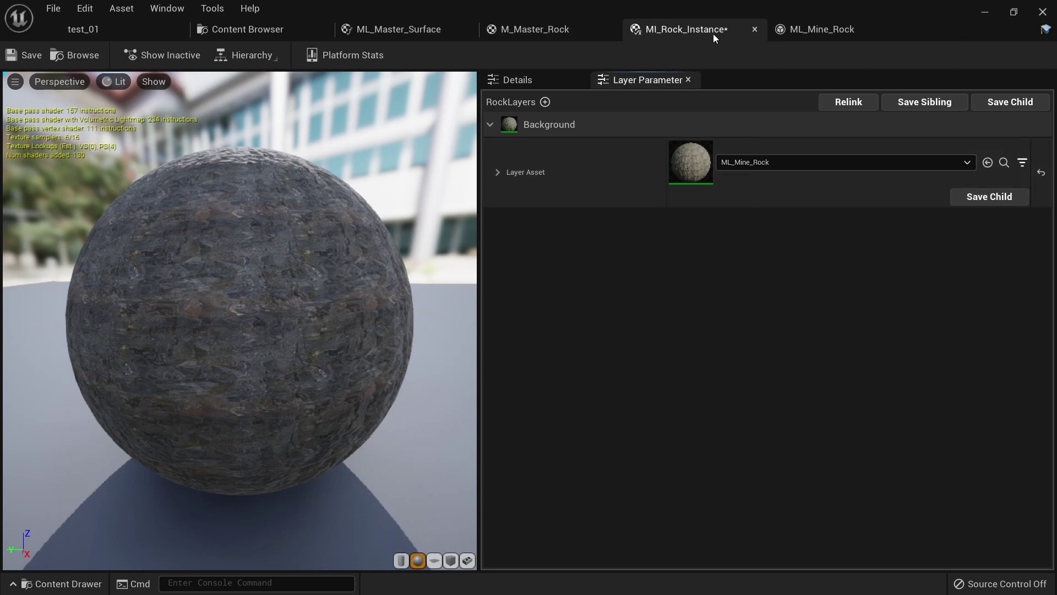
drag(712, 34, 579, 213)
click(128, 35)
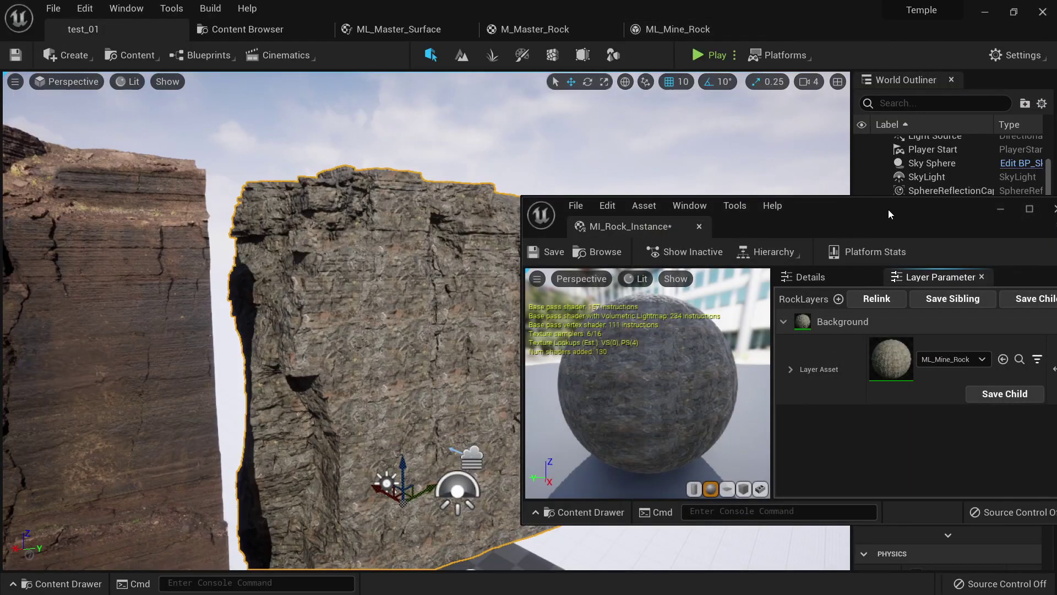
drag(848, 212, 98, 165)
Switch the Background layer to ML_Rock_Rough and back to ML_Mine_Rock, comparing both surfaces on the cliff.
click(208, 318)
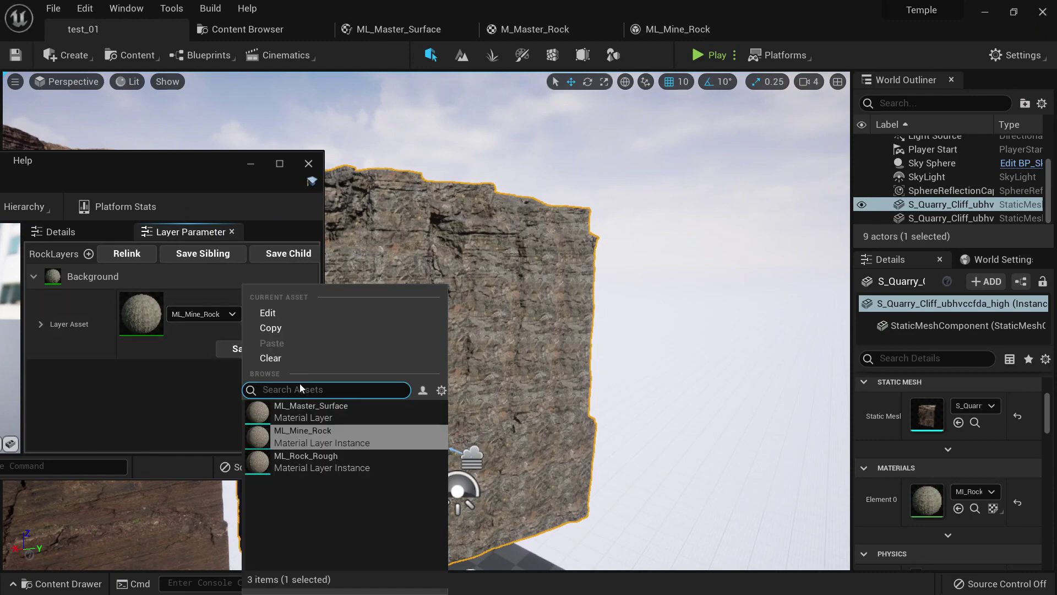
click(346, 465)
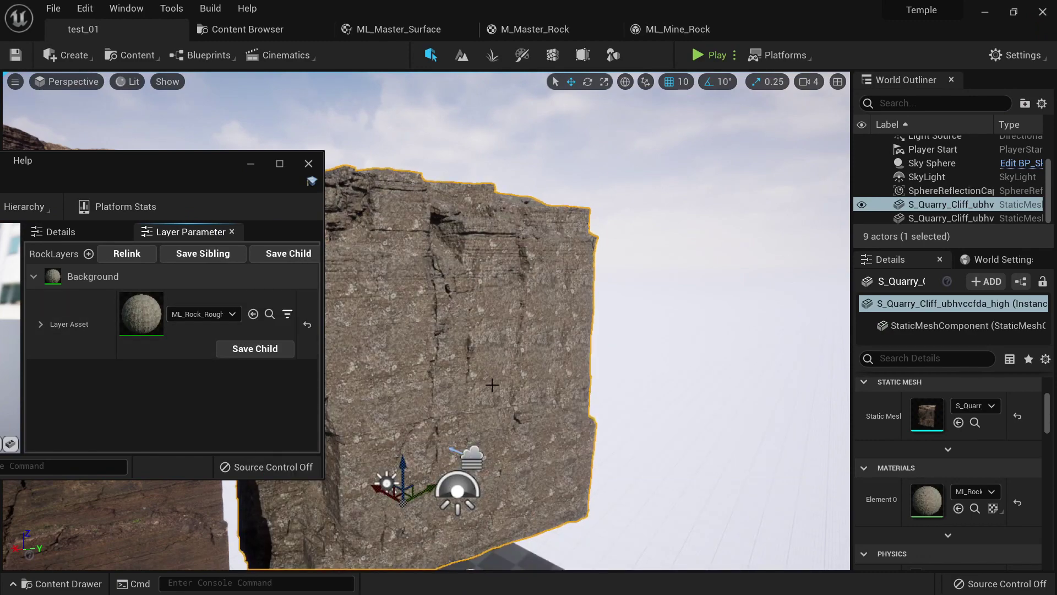
right_drag(346, 465, 356, 422)
click(212, 316)
click(290, 428)
key(s)
key(s)
key(w)
key(s)
key(w)
key(s)
right_drag(545, 241, 550, 239)
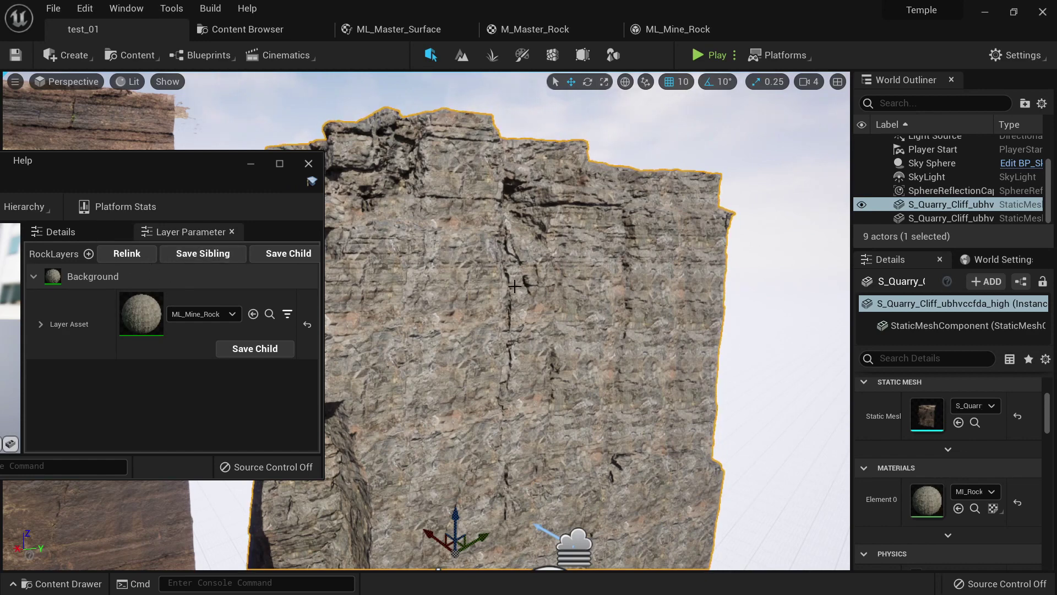
Set the Background layer asset of MI_Rock_Instance to ML_Rock_Rough.
click(208, 314)
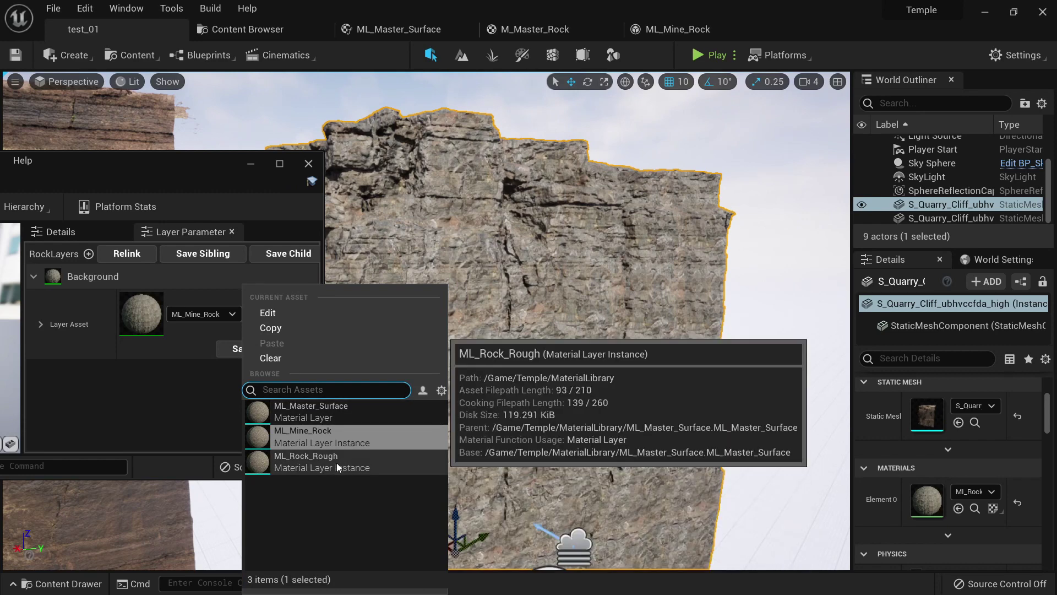
click(336, 463)
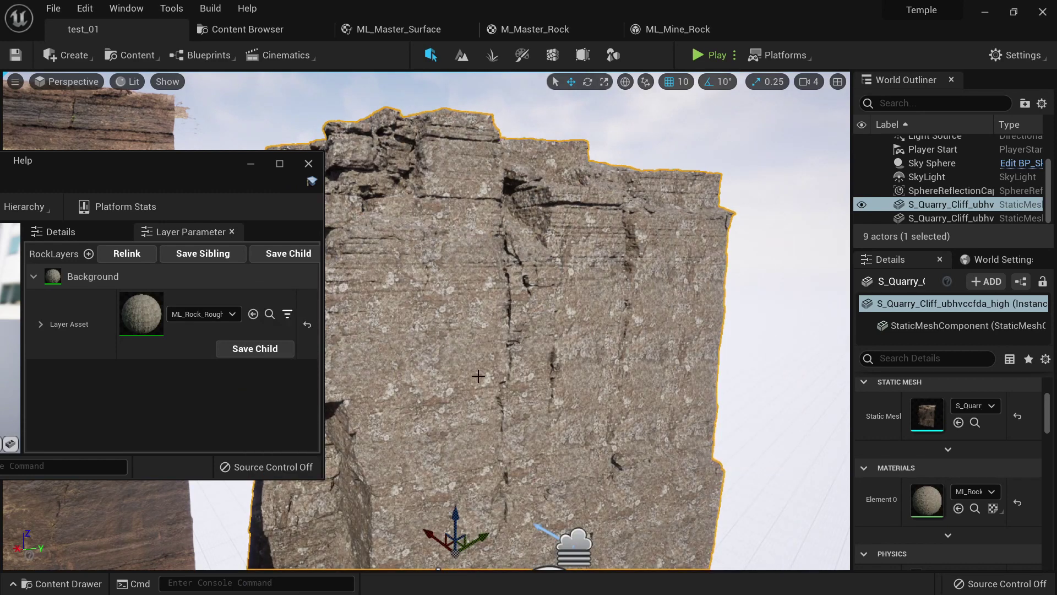
mouse_move(209, 167)
mouse_down()
mouse_move(521, 156)
mouse_move(200, 166)
mouse_up()
Add a second layer above the Background in RockLayers and set its layer asset to ML_Mine_Rock.
click(399, 245)
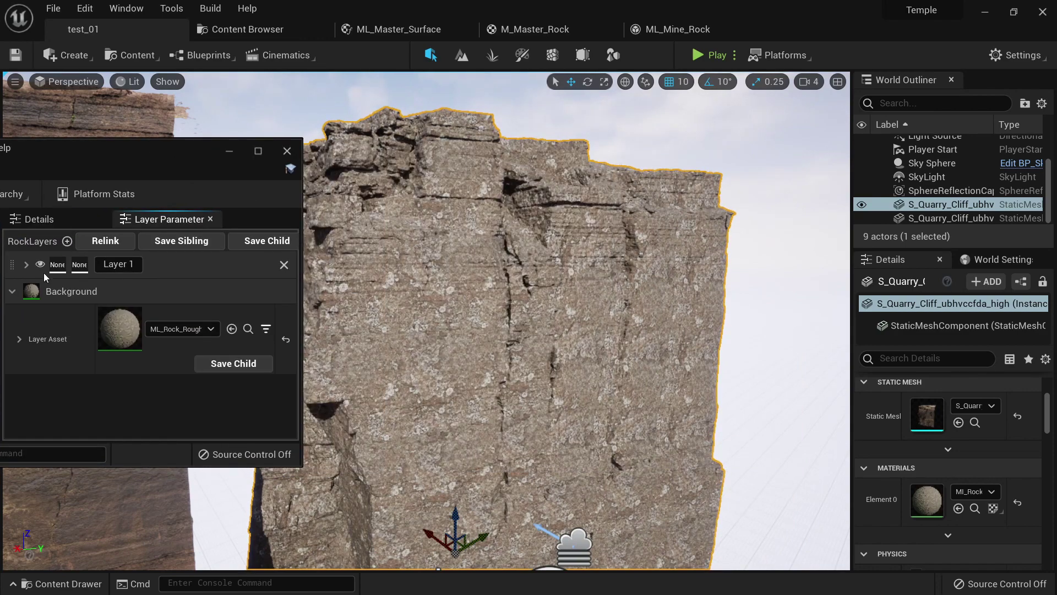
click(25, 265)
click(167, 302)
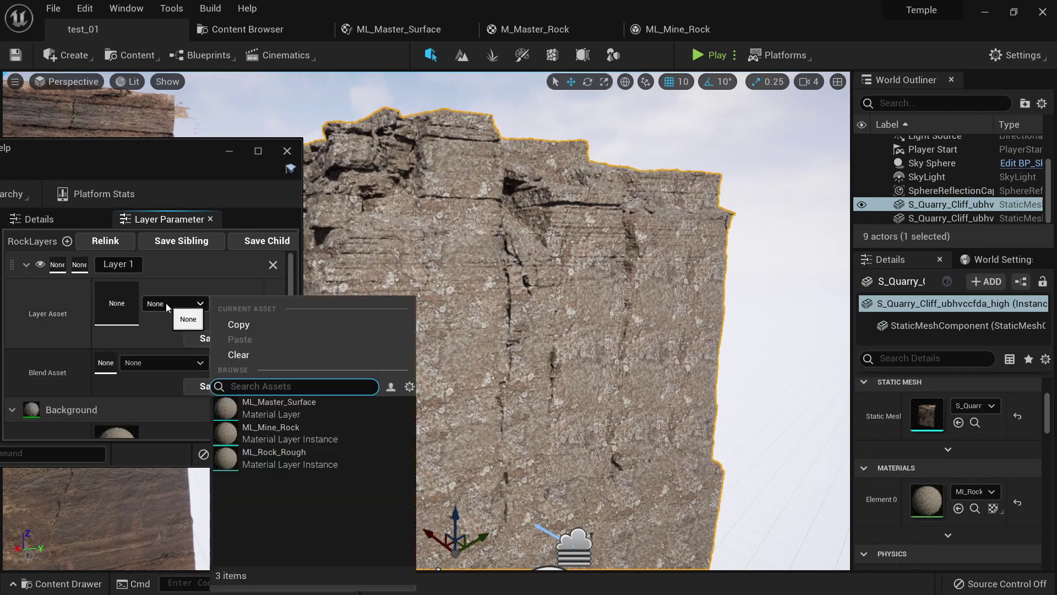
click(319, 428)
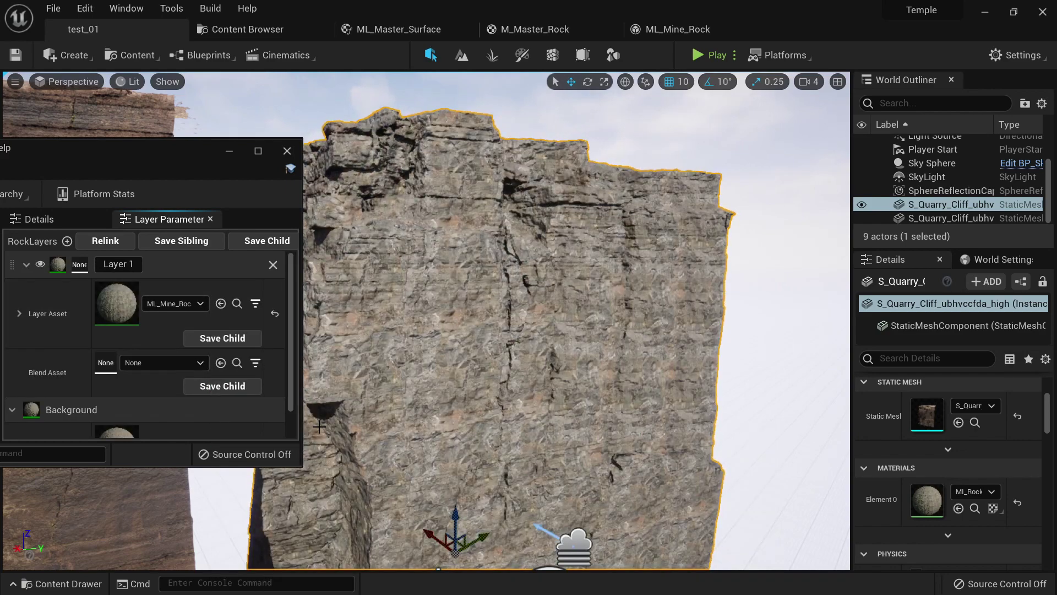
Toggle the visibility of Layer 1 in RockLayers to compare the cliff with and without ML_Mine_Rock over the Background layer.
drag(198, 153, 204, 107)
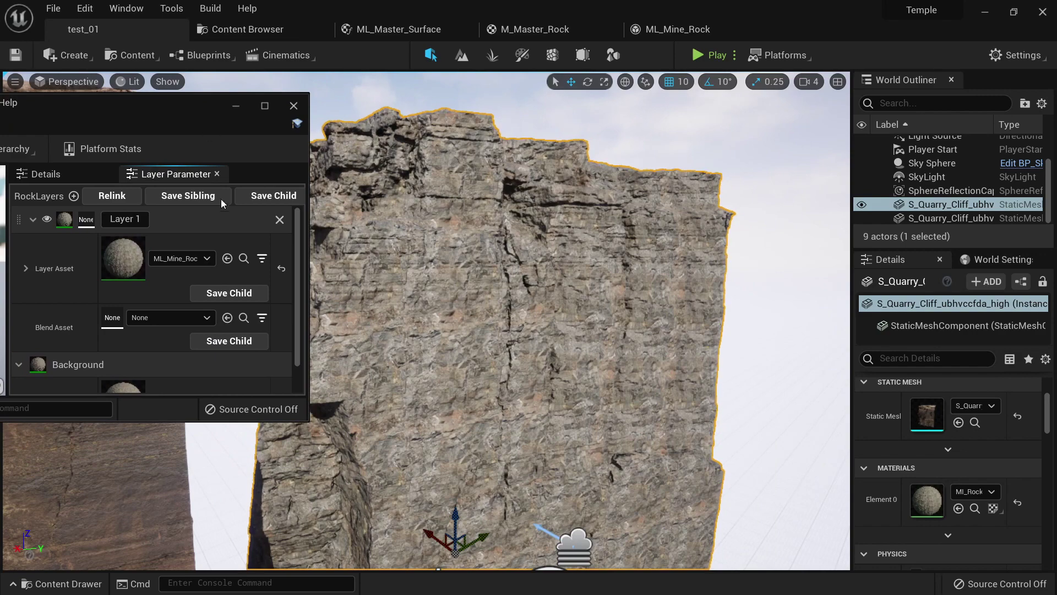
scroll(162, 266, down, 2)
scroll(159, 270, up, 2)
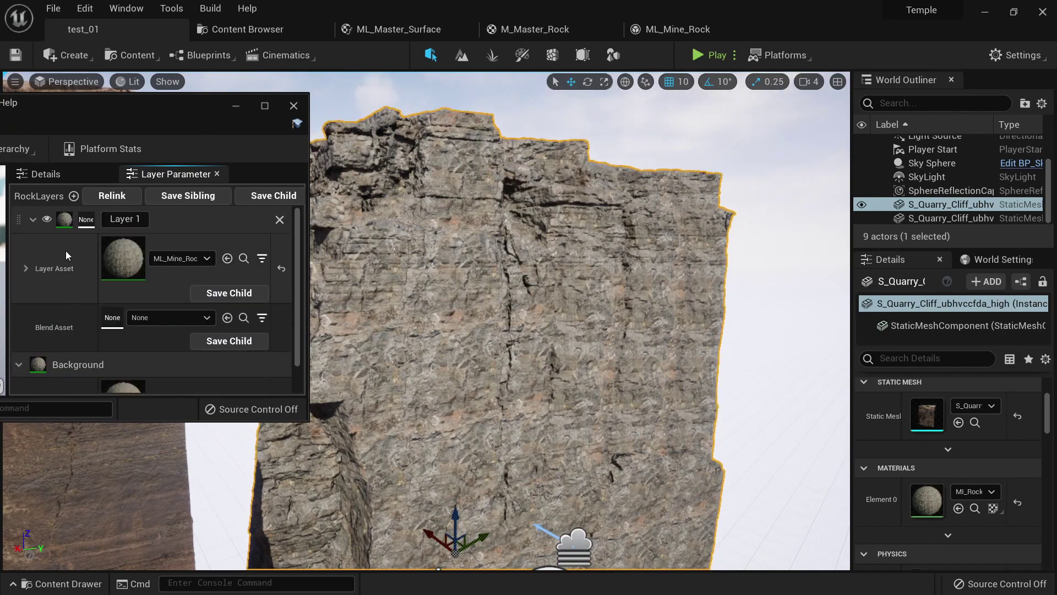
click(47, 221)
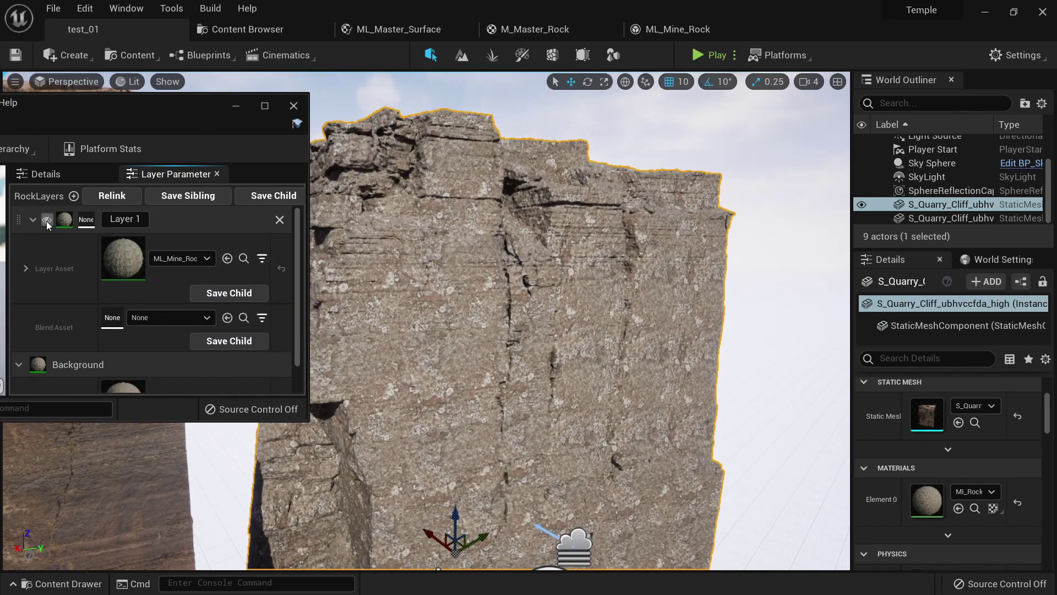
click(47, 222)
click(47, 221)
click(47, 222)
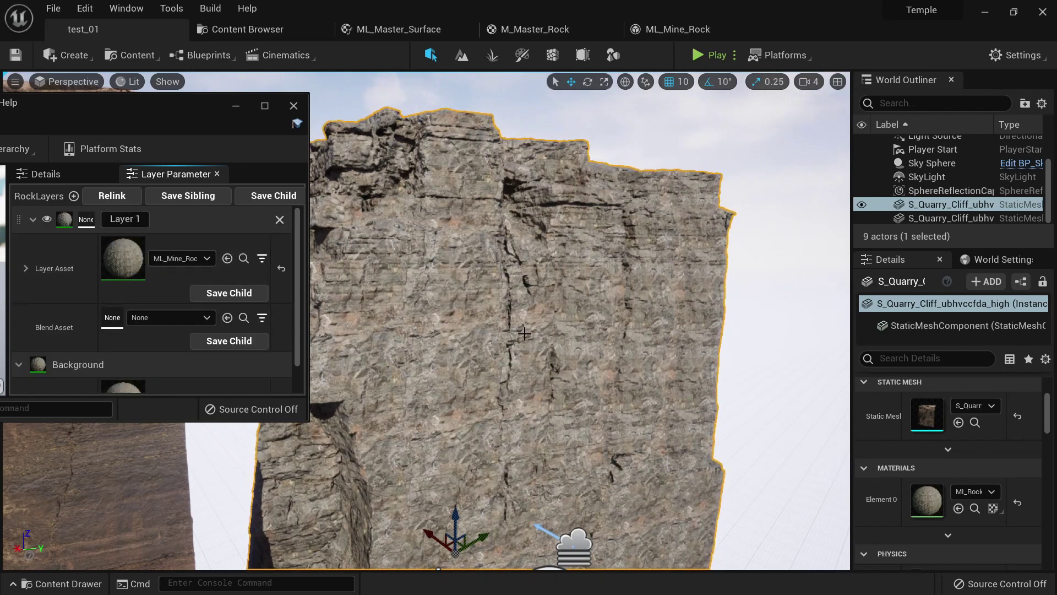
scroll(113, 298, down, 2)
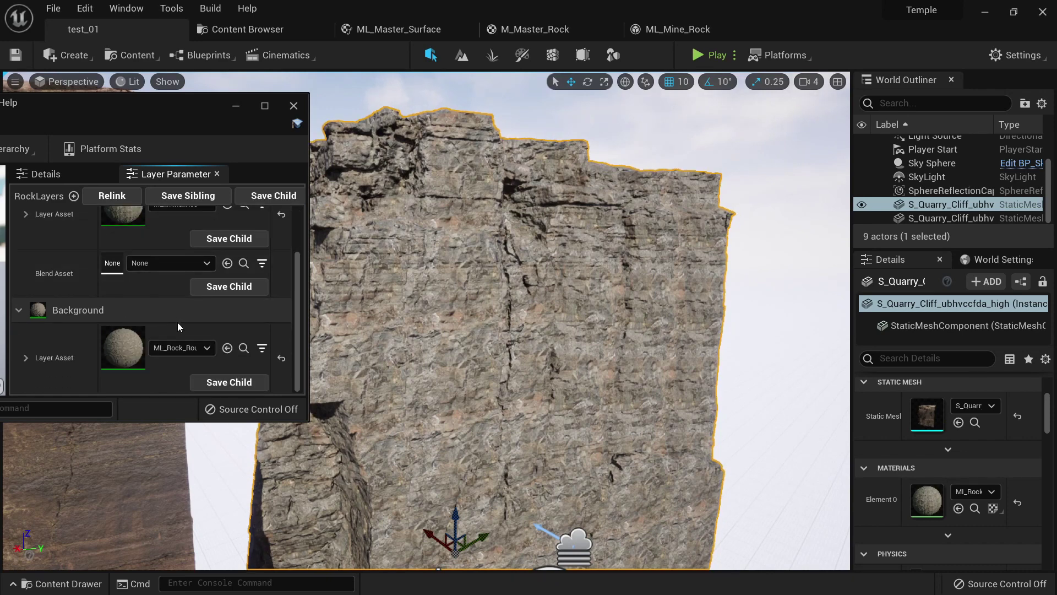
right_drag(607, 303, 595, 286)
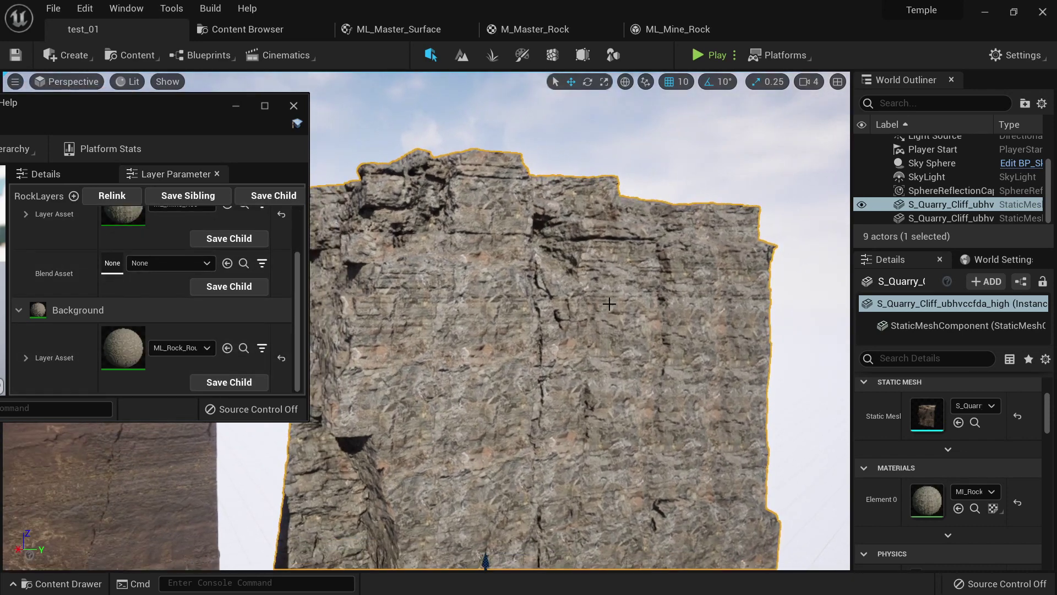
scroll(166, 241, up, 2)
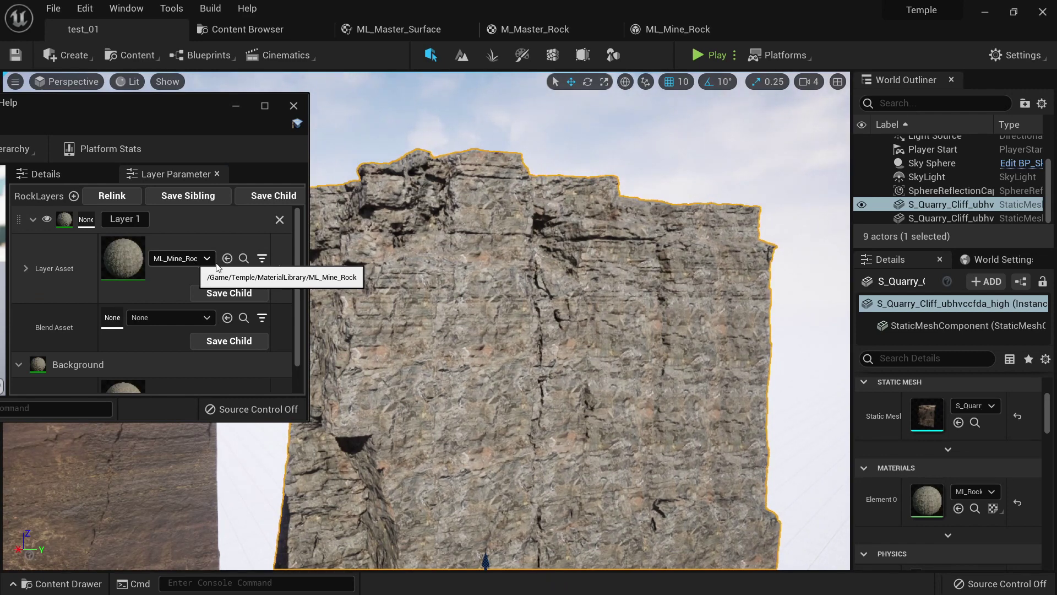
right_drag(551, 276, 542, 297)
mouse_move(581, 377)
right_down()
mouse_move(567, 397)
mouse_move(587, 369)
mouse_move(576, 357)
mouse_move(580, 377)
mouse_move(571, 367)
mouse_move(565, 380)
right_up()
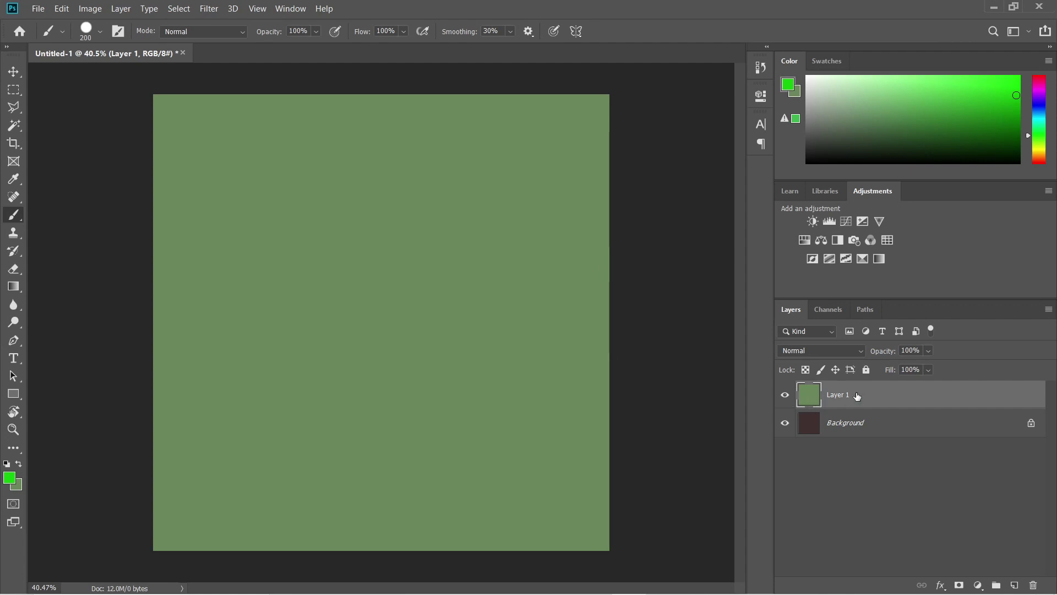
In the Photoshop document, toggle the green Layer 1 off and on to compare it with the dark Background beneath.
click(879, 423)
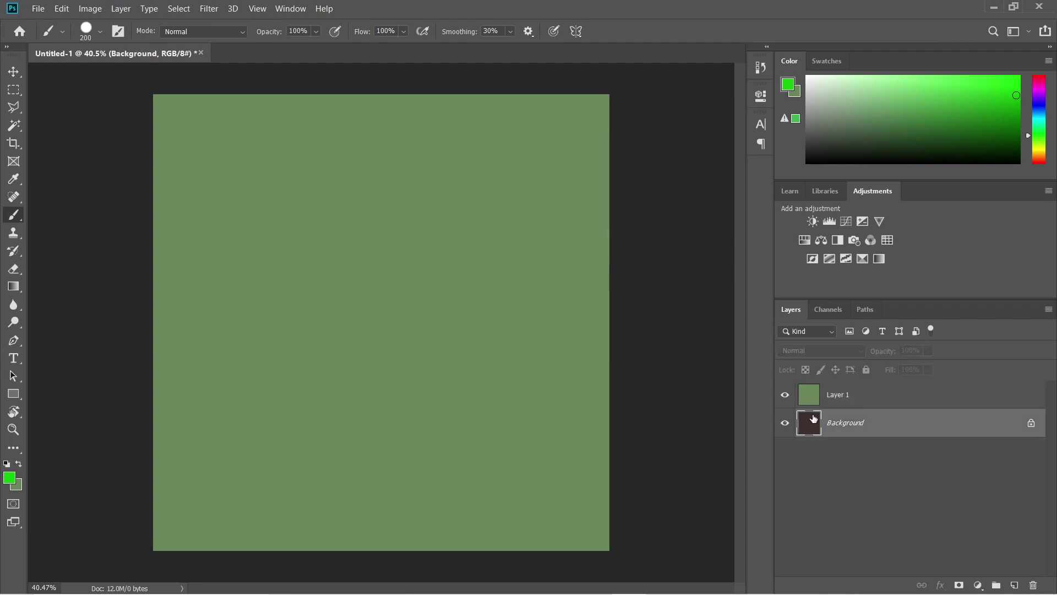
click(858, 401)
click(786, 397)
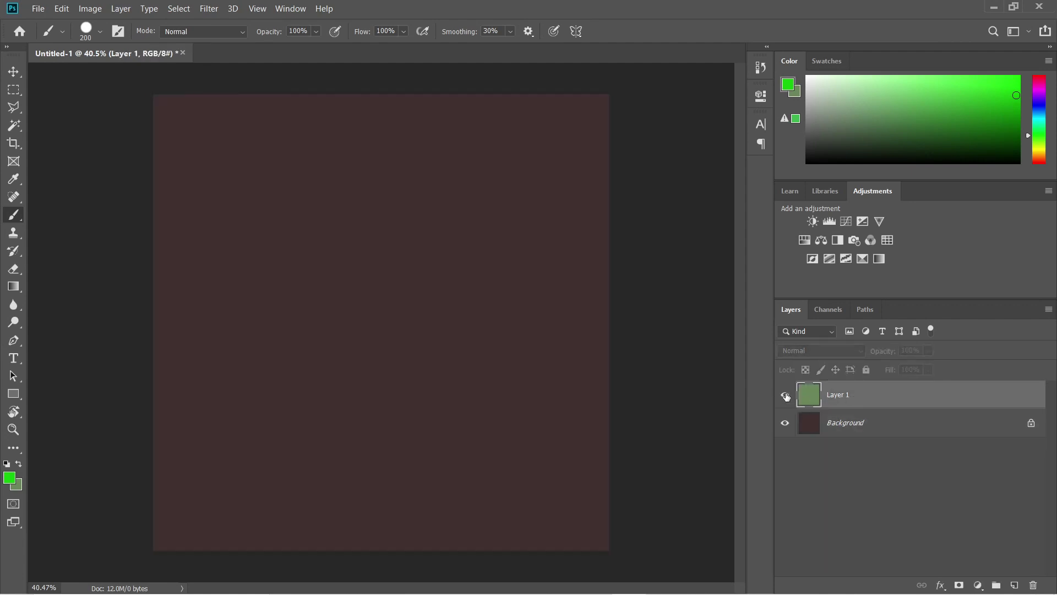
click(786, 397)
click(787, 396)
click(785, 397)
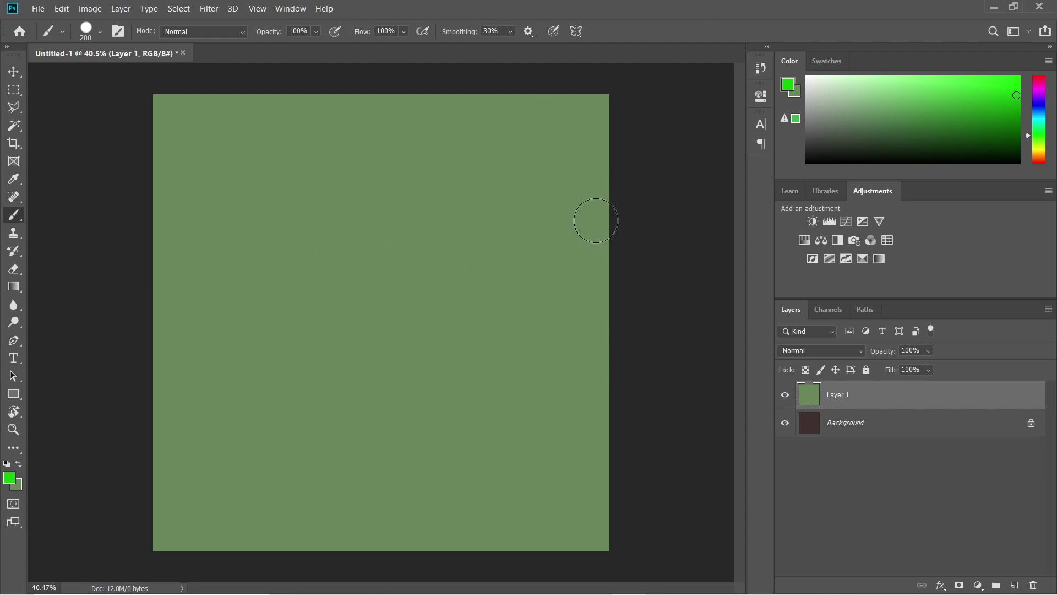
click(785, 395)
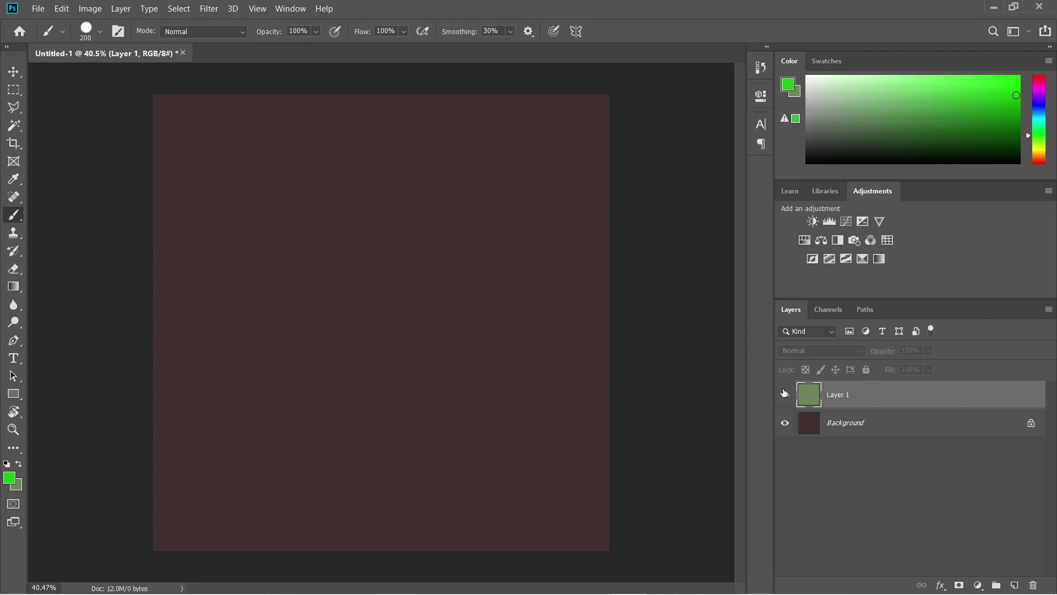
click(785, 394)
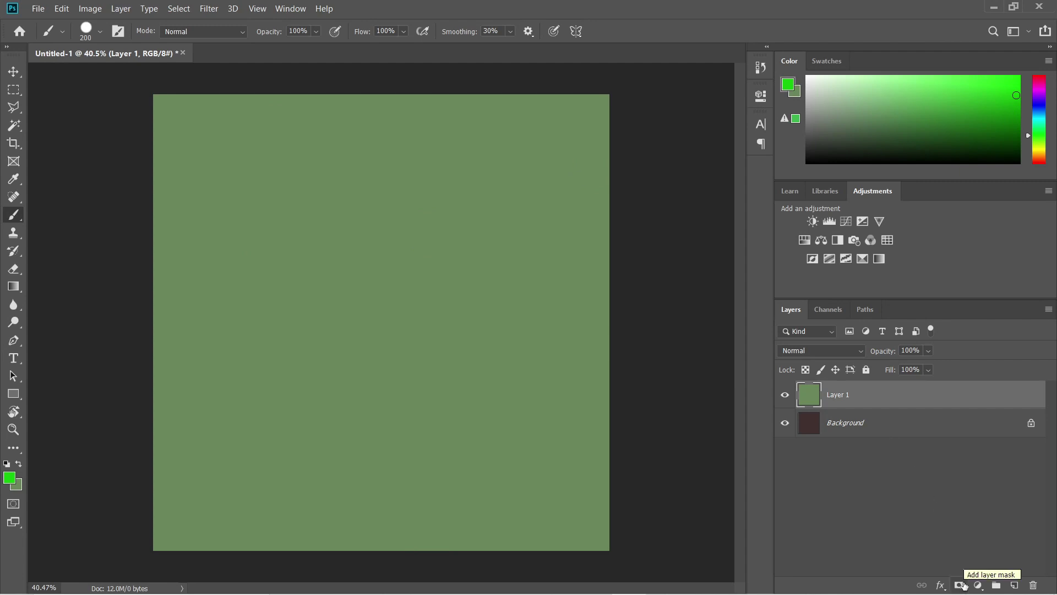
Add a layer mask to Layer 1, view the mask alone, and paint a black face with eyes, nose, smile and slanted eyebrows.
click(961, 585)
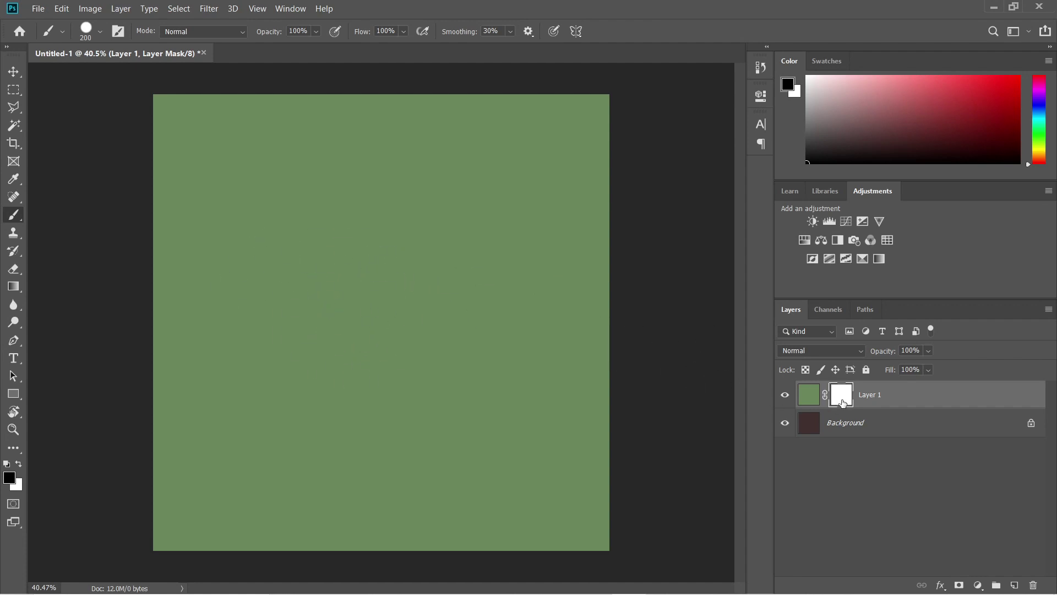
alt+click(844, 399)
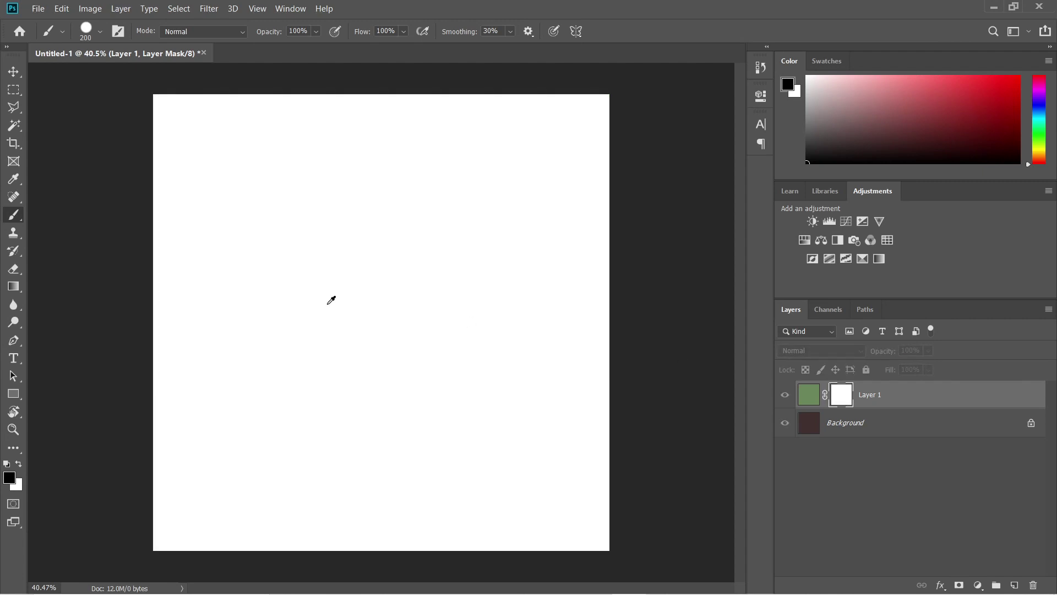
mouse_move(316, 220)
mouse_down()
mouse_move(328, 305)
mouse_move(403, 236)
mouse_move(333, 212)
mouse_move(349, 222)
mouse_move(362, 274)
mouse_up()
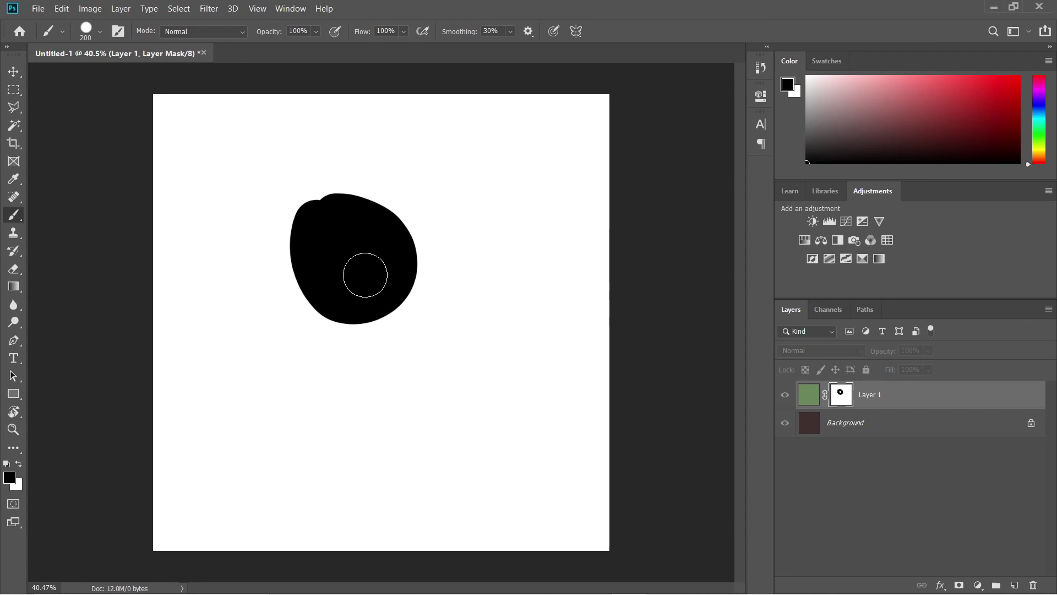
mouse_move(493, 234)
mouse_down()
mouse_move(527, 258)
mouse_move(495, 252)
mouse_up()
mouse_move(273, 383)
mouse_down()
mouse_move(463, 448)
mouse_move(529, 420)
mouse_up()
click(448, 347)
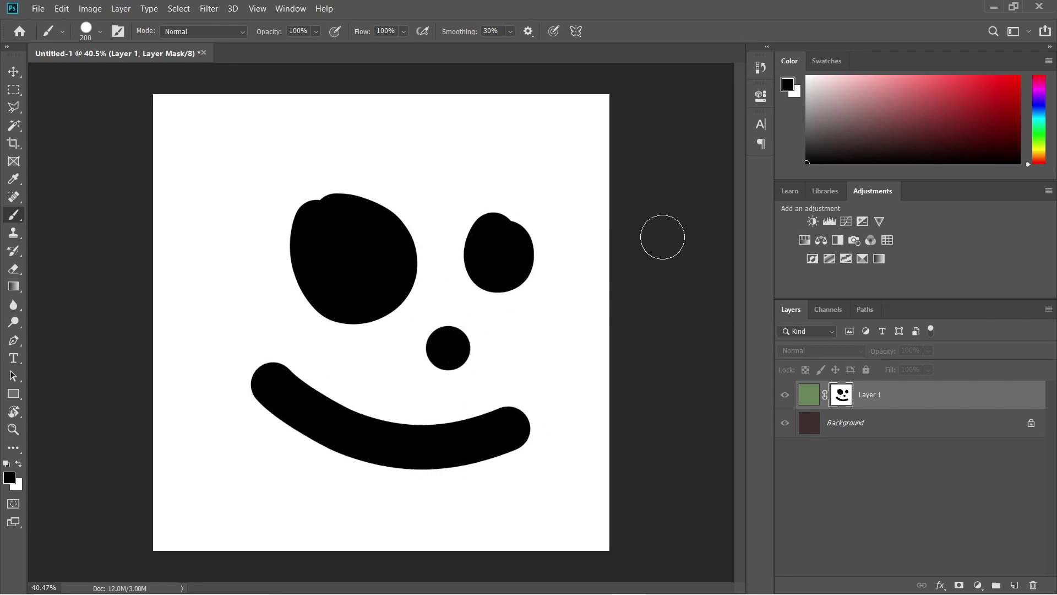
drag(335, 170, 241, 137)
drag(477, 179, 567, 154)
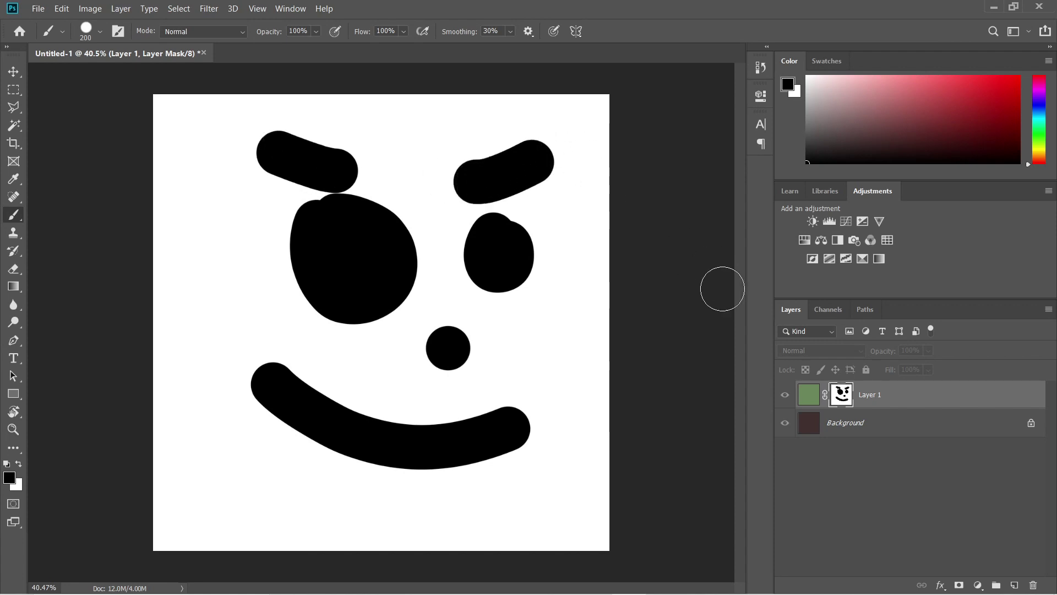
Leave the mask view to see the masked composite, and switch between Layer 1's mask and its colour content.
click(813, 396)
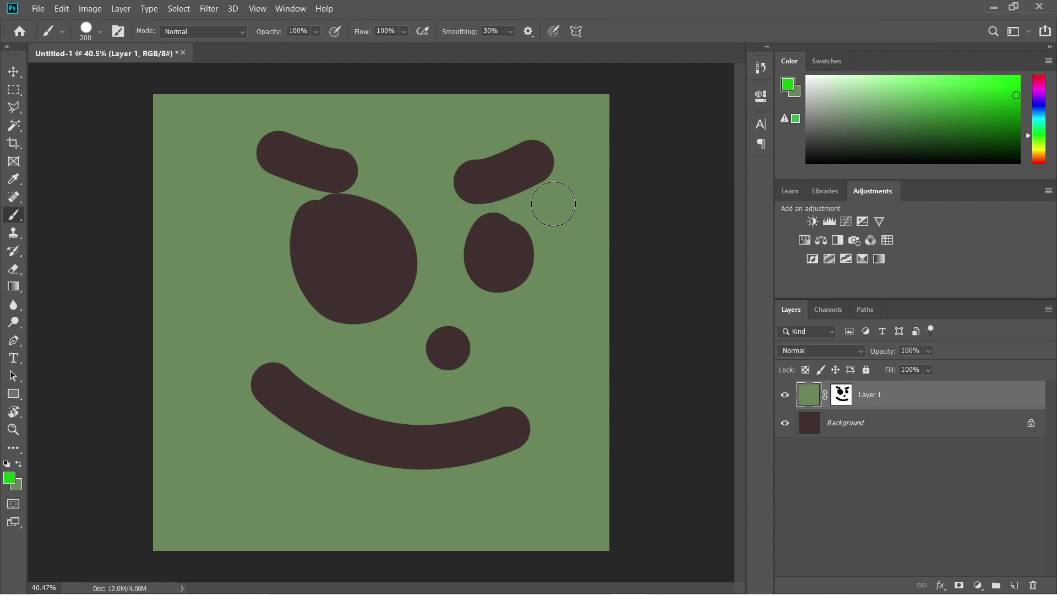
click(842, 400)
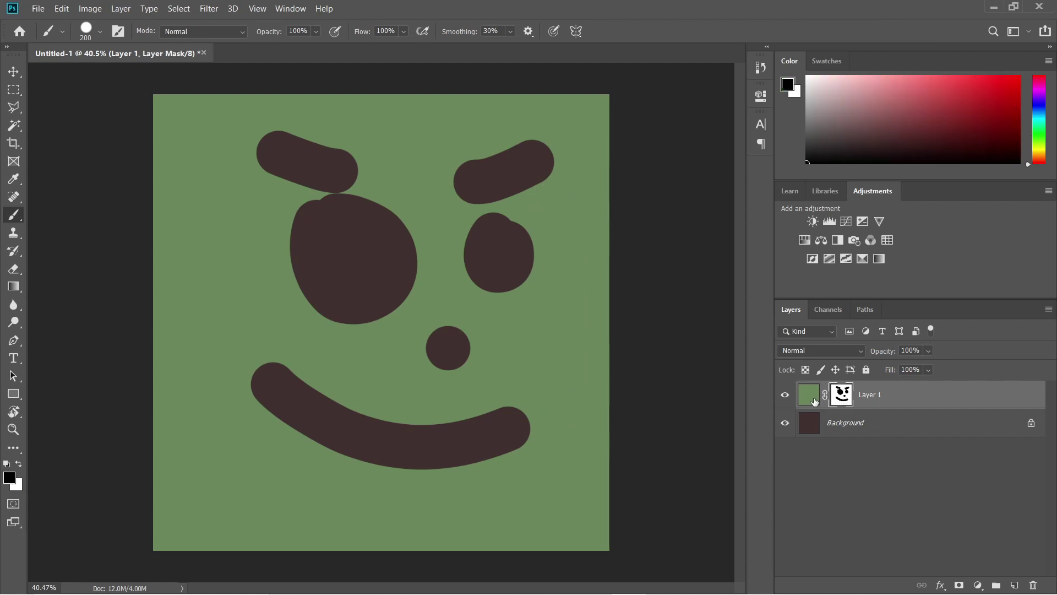
click(809, 396)
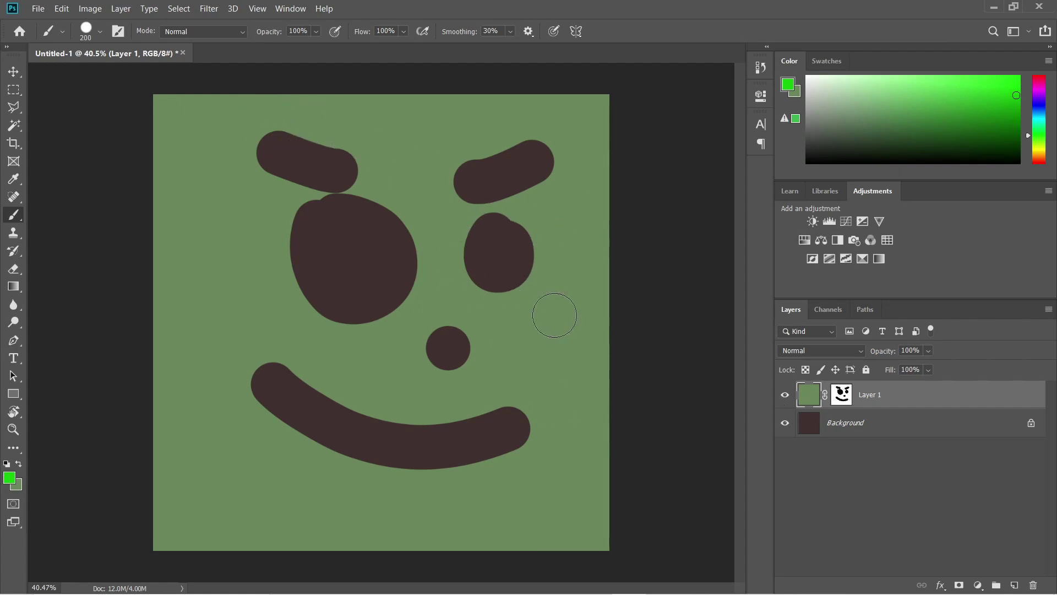
Switch to Substance Designer and look over the Grunge Map 009 node, the output nodes and the package containing New_Graph.
key(alt+Tab)
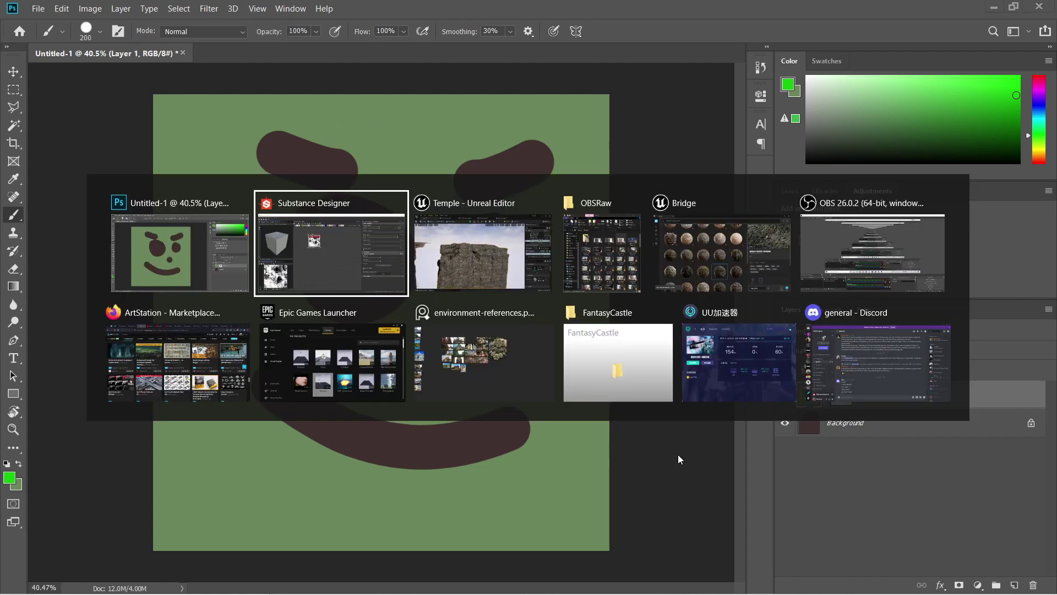
scroll(456, 337, down, 4)
scroll(414, 288, up, 4)
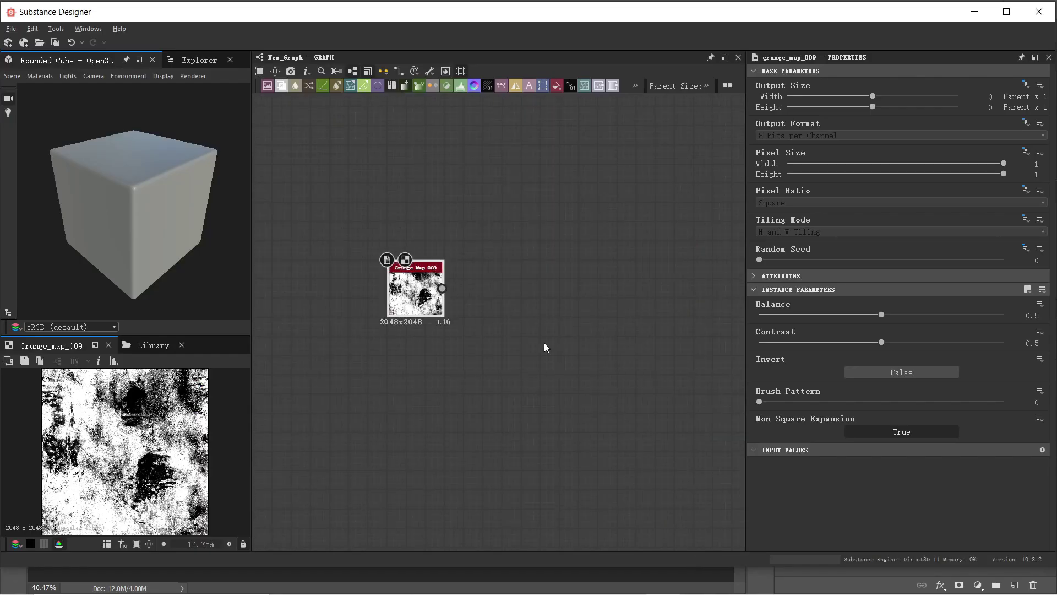
middle_drag(544, 343, 401, 269)
scroll(401, 270, down, 4)
scroll(482, 243, up, 7)
scroll(547, 272, down, 5)
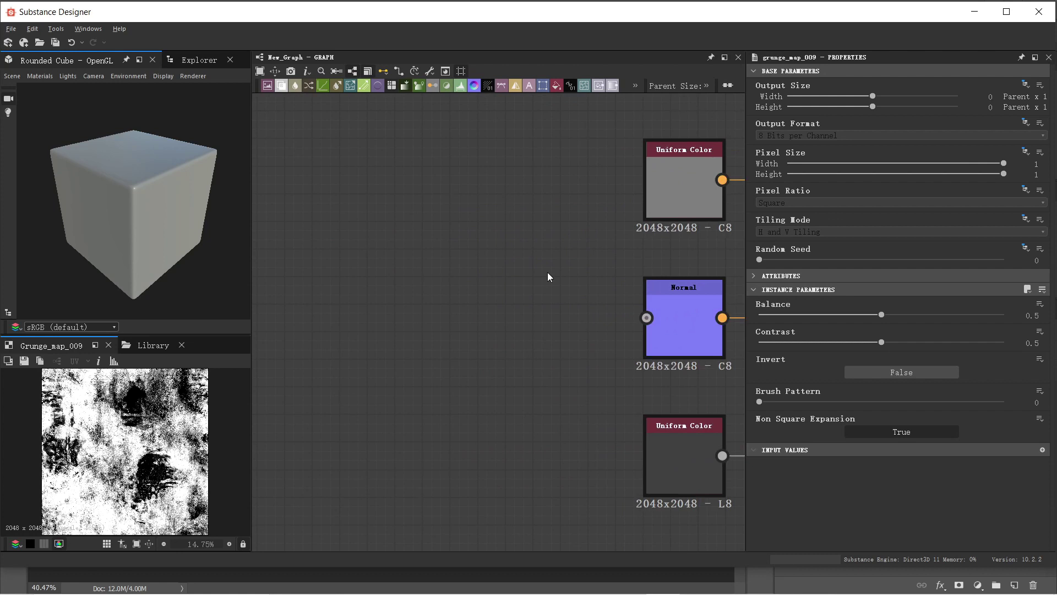
click(457, 312)
middle_drag(401, 374, 463, 323)
click(190, 63)
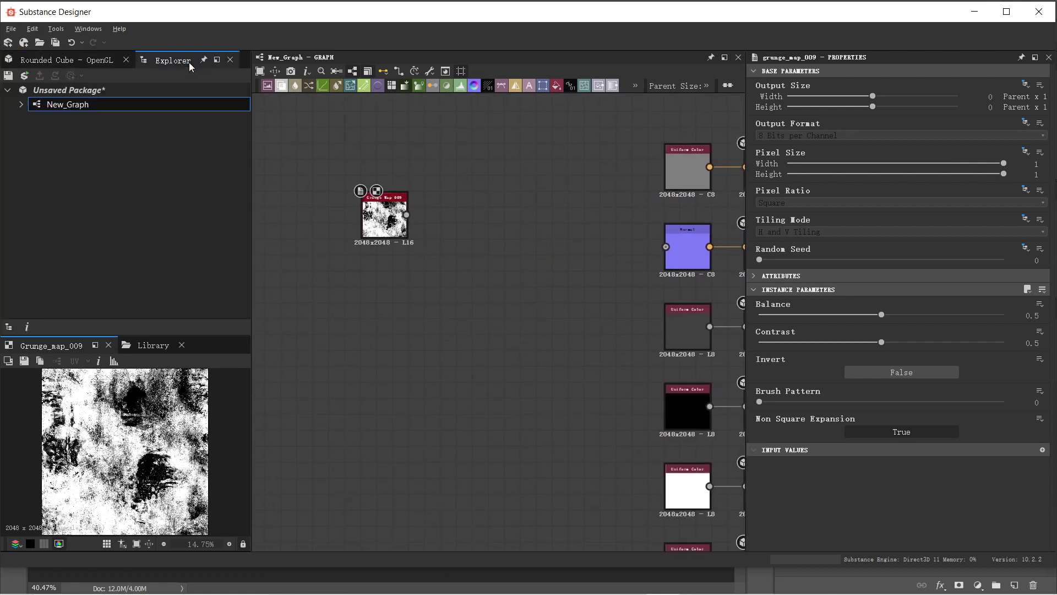
click(79, 61)
middle_drag(507, 232, 477, 262)
scroll(450, 241, up, 3)
scroll(450, 240, down, 2)
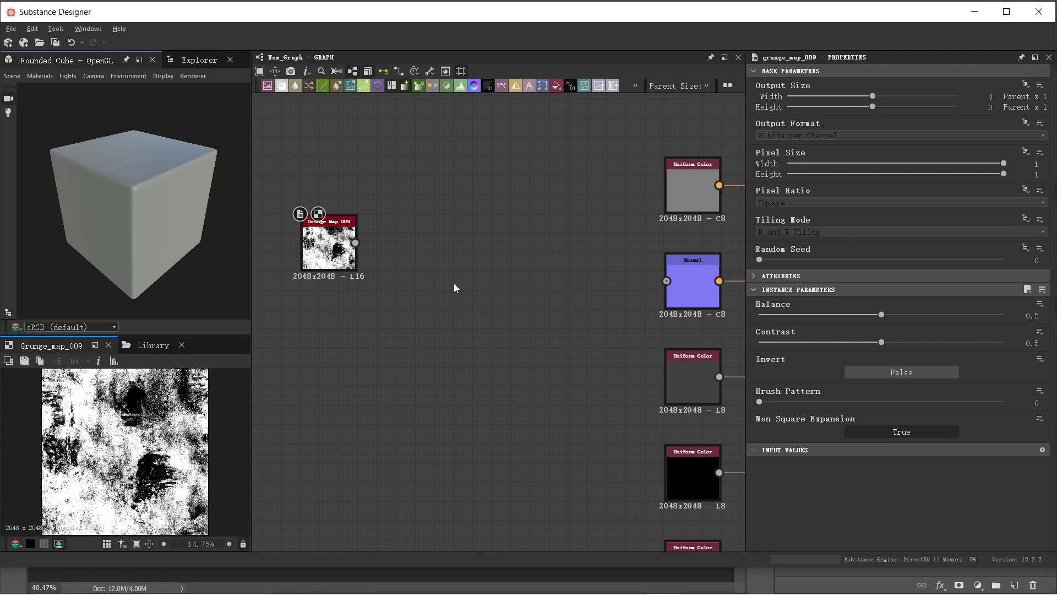
Search the graph's node list for "grunge" to browse the available grunge maps.
key(space)
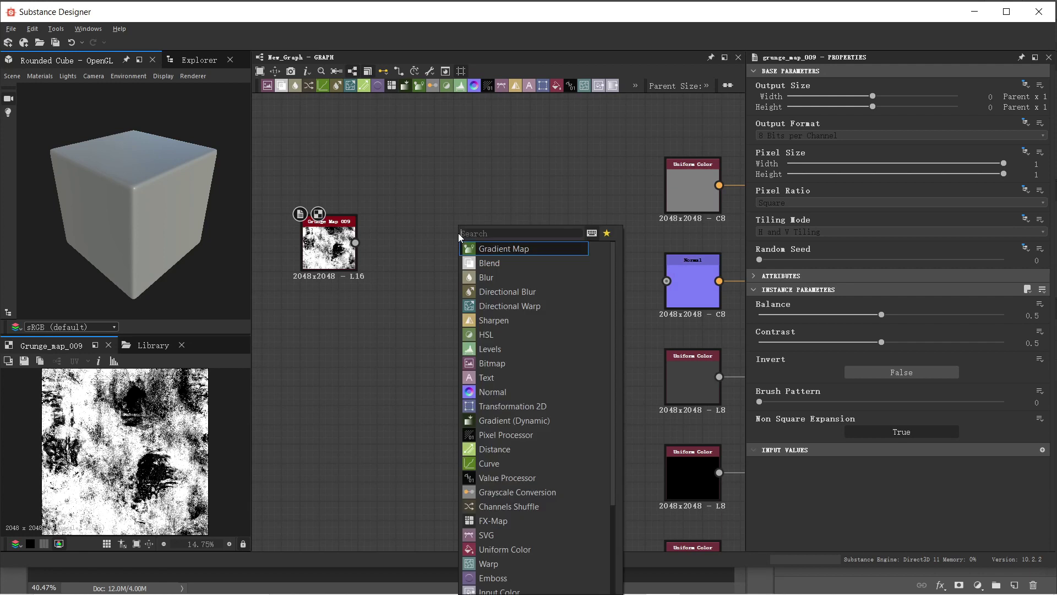
text(grunge)
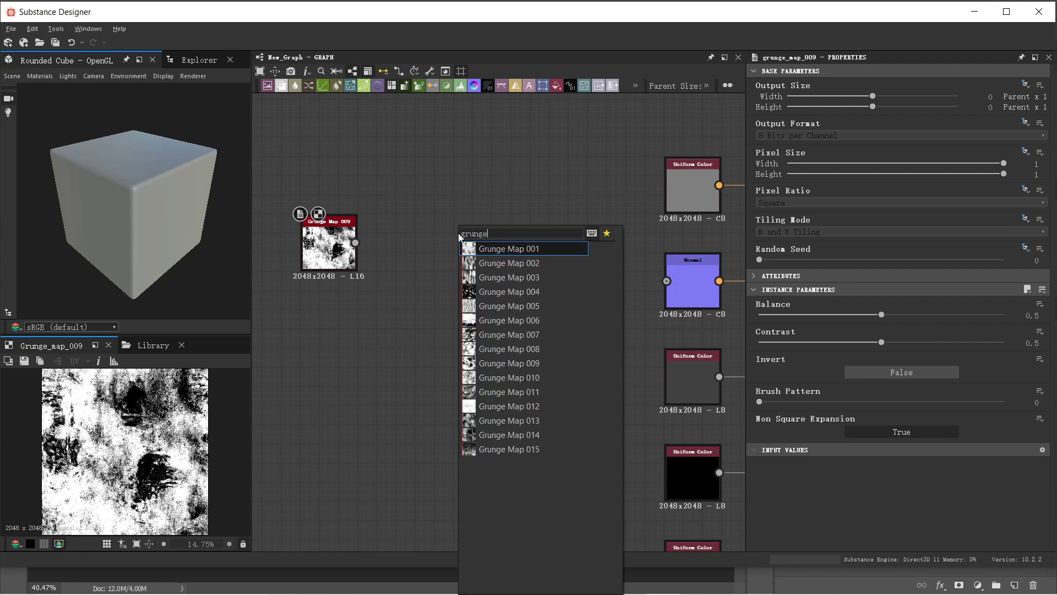
click(442, 229)
key(space)
text(grunge)
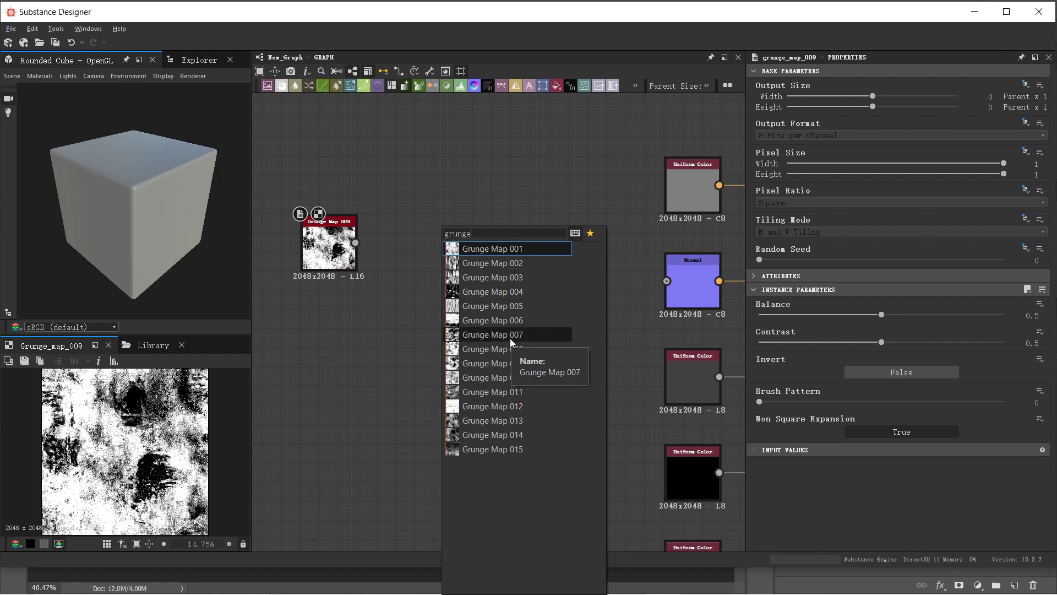
Add a Grunge Map 007 node and set its balance to 0.46 and contrast to 0.39.
click(510, 334)
key(f)
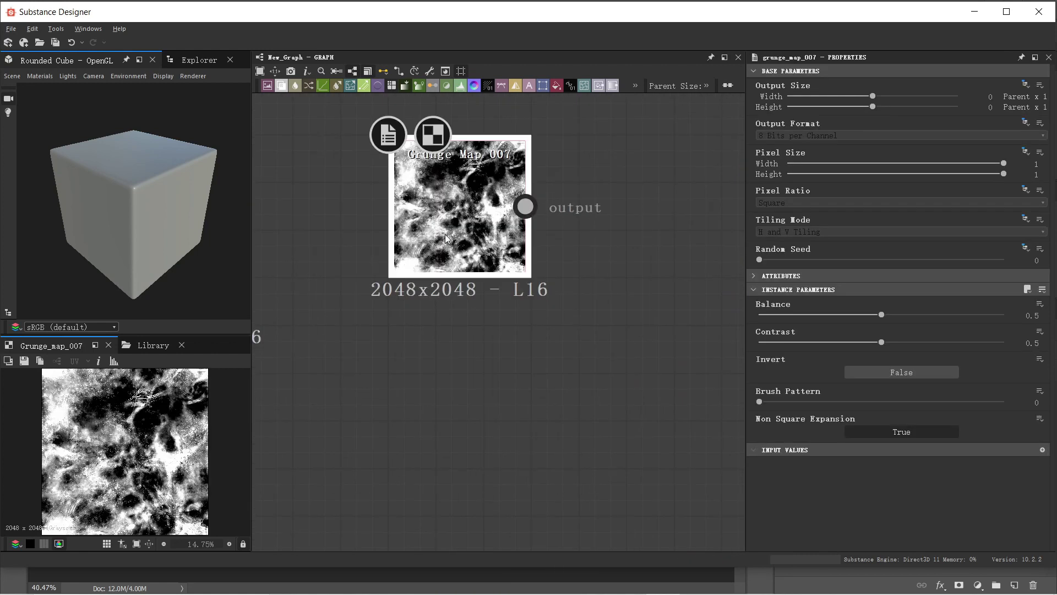
middle_drag(485, 354, 487, 304)
scroll(497, 289, down, 2)
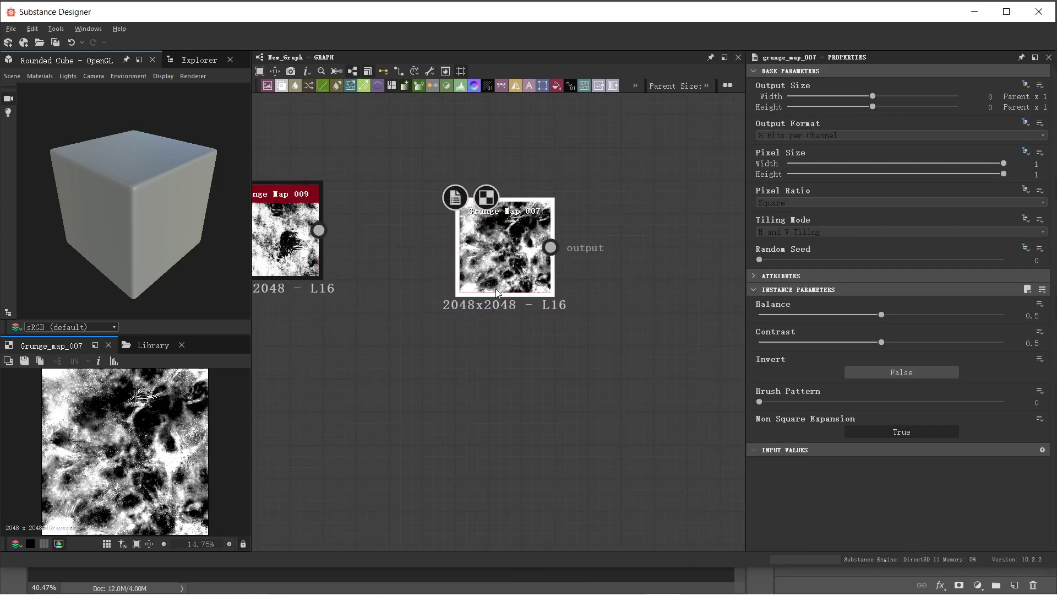
scroll(496, 290, up, 4)
mouse_move(881, 315)
mouse_down()
mouse_move(926, 316)
mouse_move(898, 317)
mouse_move(880, 343)
mouse_move(835, 345)
mouse_move(854, 343)
mouse_move(856, 318)
mouse_move(871, 317)
mouse_up()
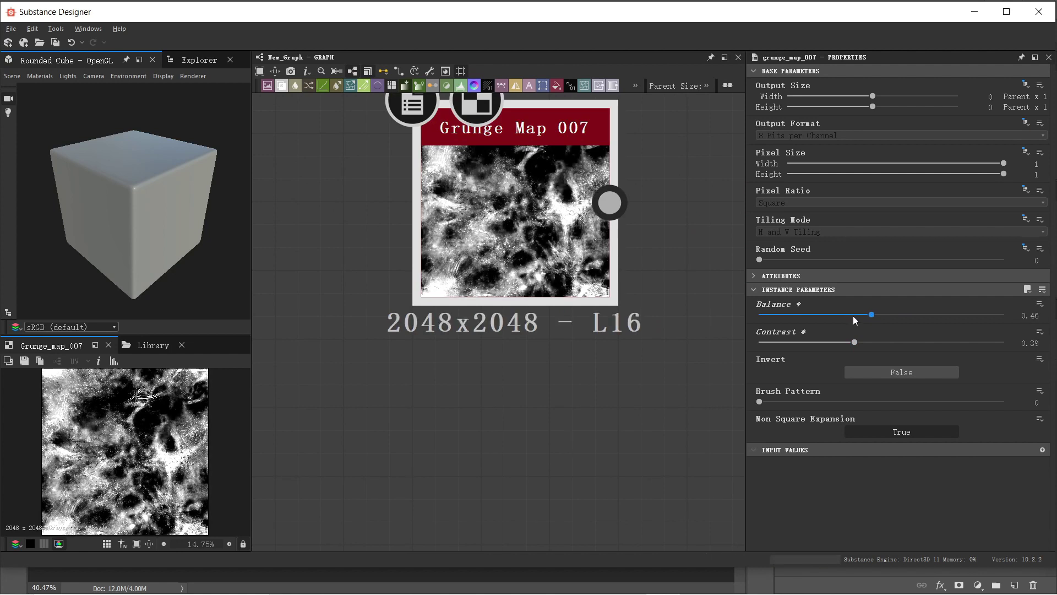
Copy the Grunge Map 007 image, switch to Photoshop, replace Layer 1's mask content with it and return to the normal image view.
click(41, 363)
key(alt+Tab)
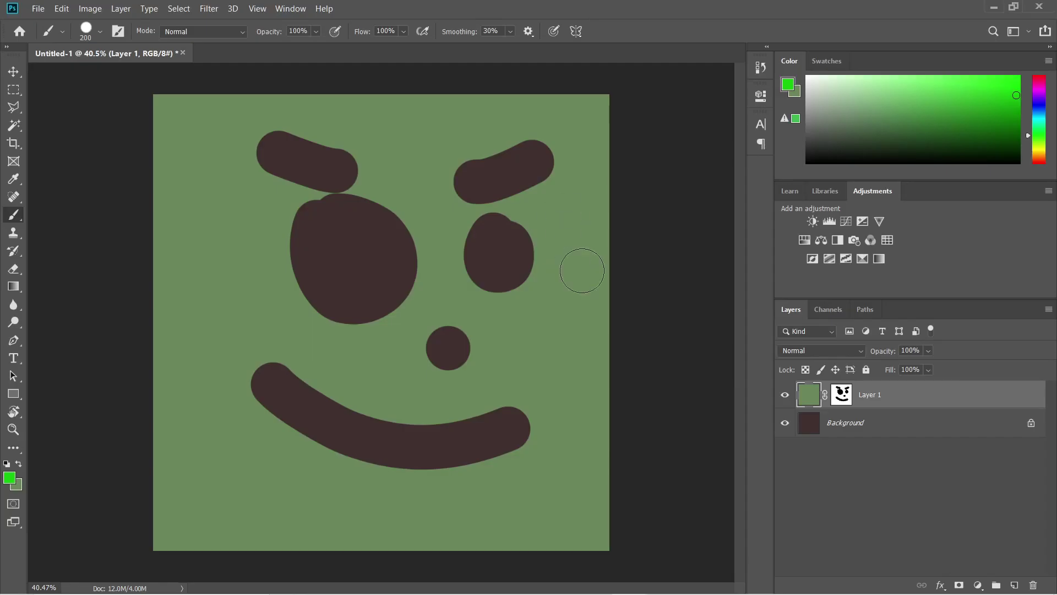
key(ctrl+v)
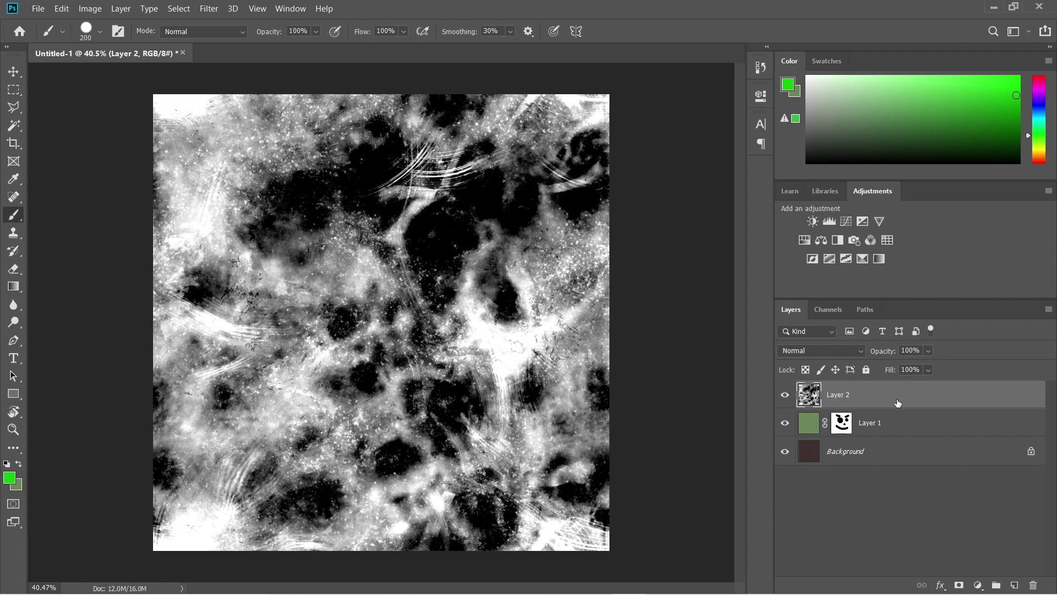
key(Delete)
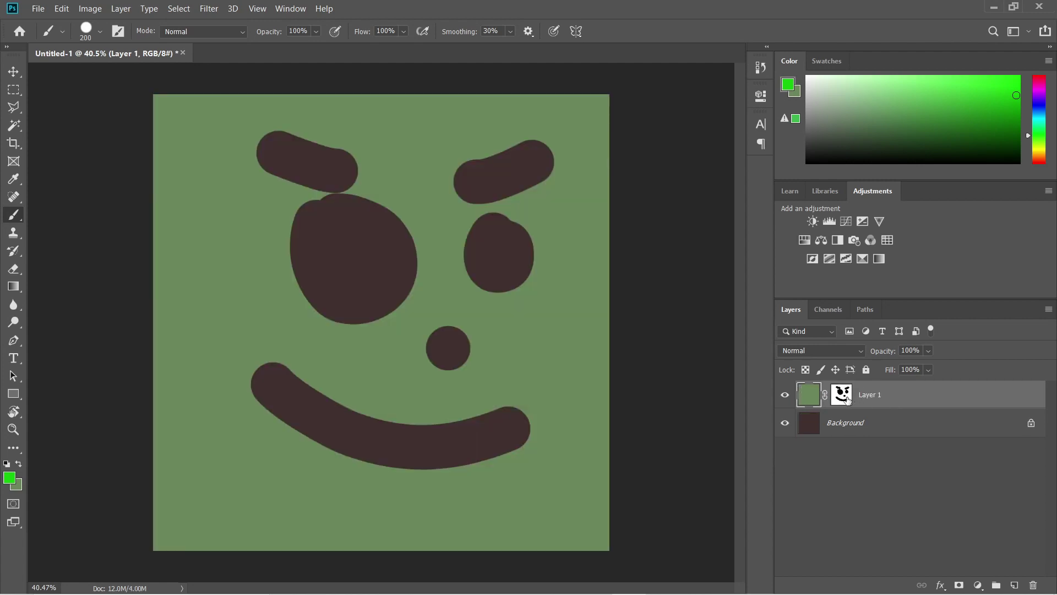
click(847, 400)
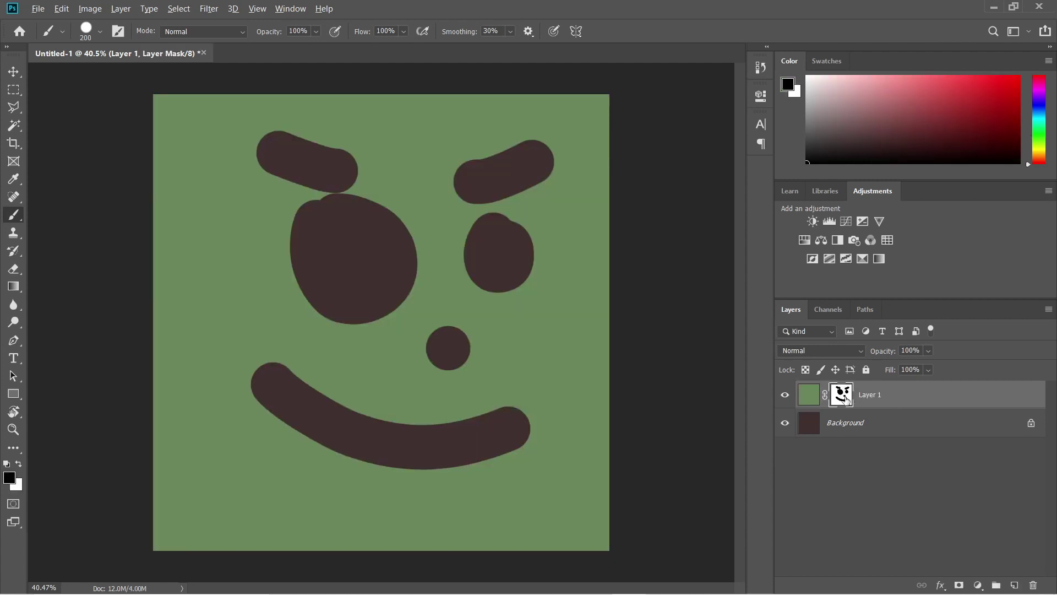
alt+click(846, 399)
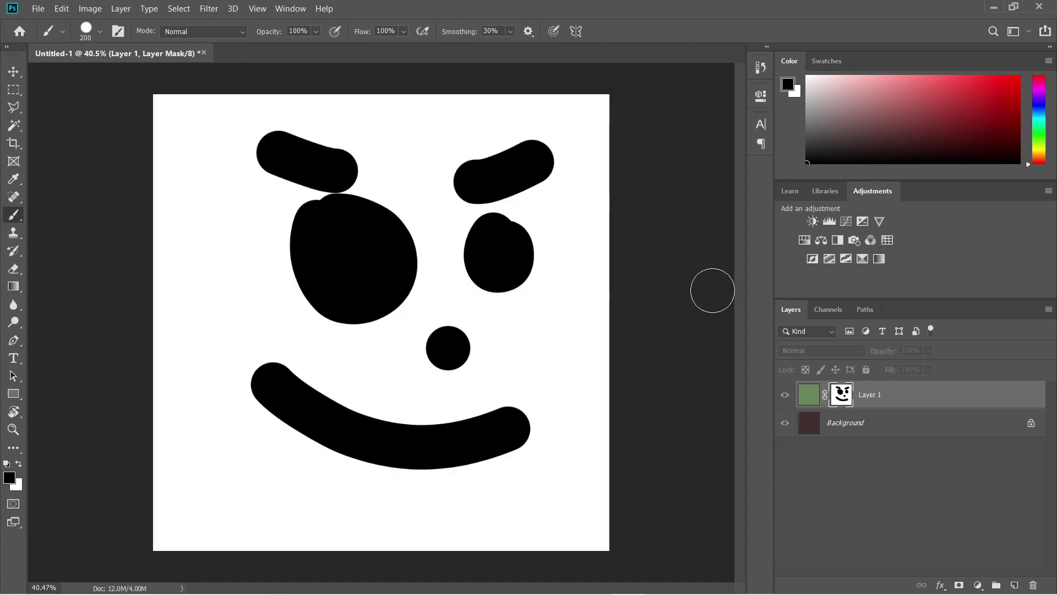
key(ctrl+v)
key(ctrl+d)
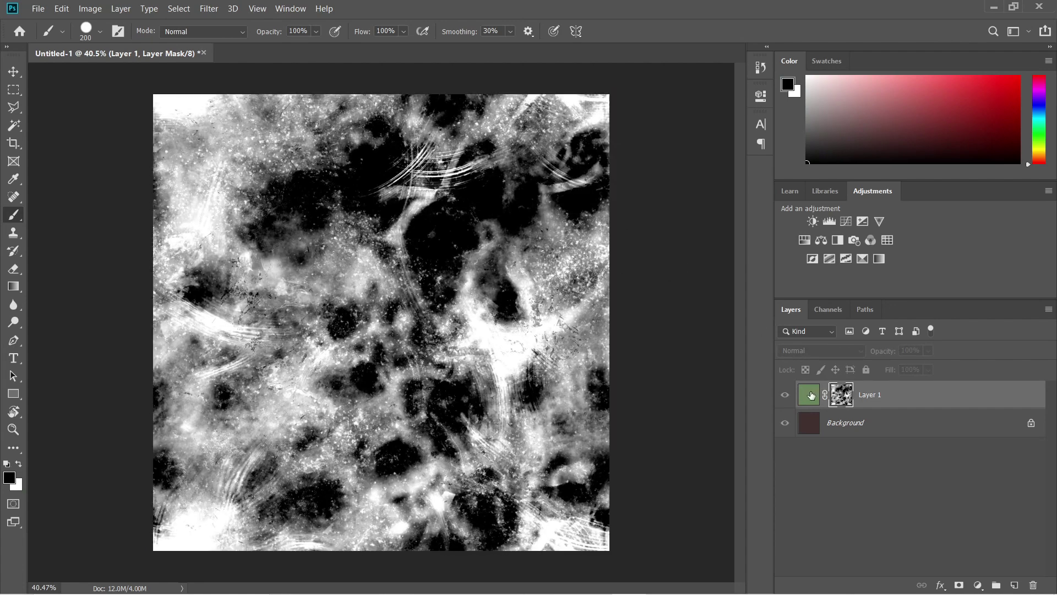
click(811, 394)
key(z)
mouse_move(411, 218)
mouse_down()
mouse_move(505, 236)
mouse_move(382, 232)
mouse_move(506, 237)
mouse_move(420, 245)
mouse_move(463, 245)
mouse_move(406, 272)
mouse_up()
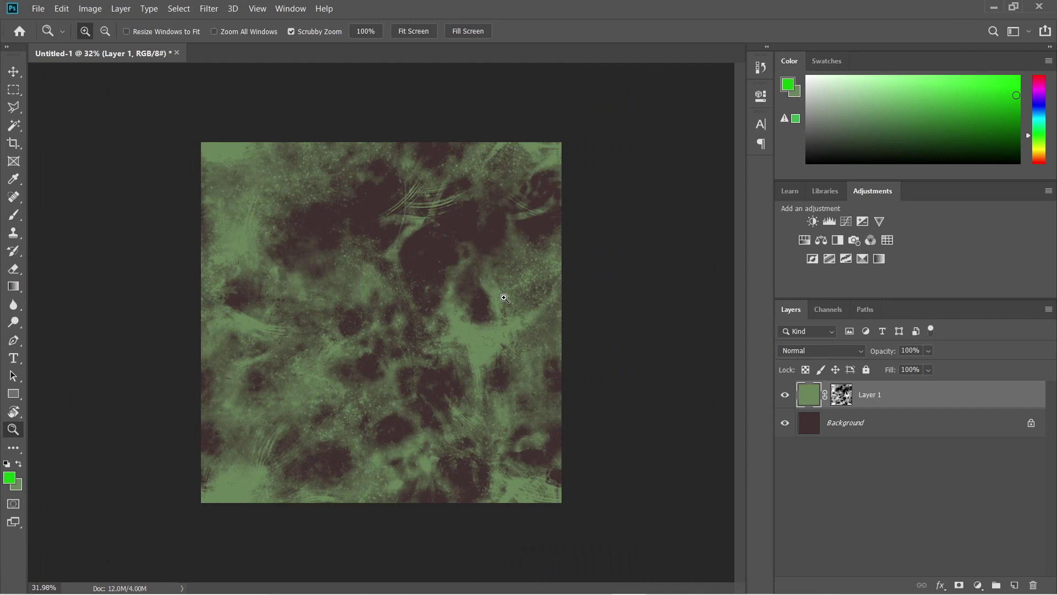
click(841, 398)
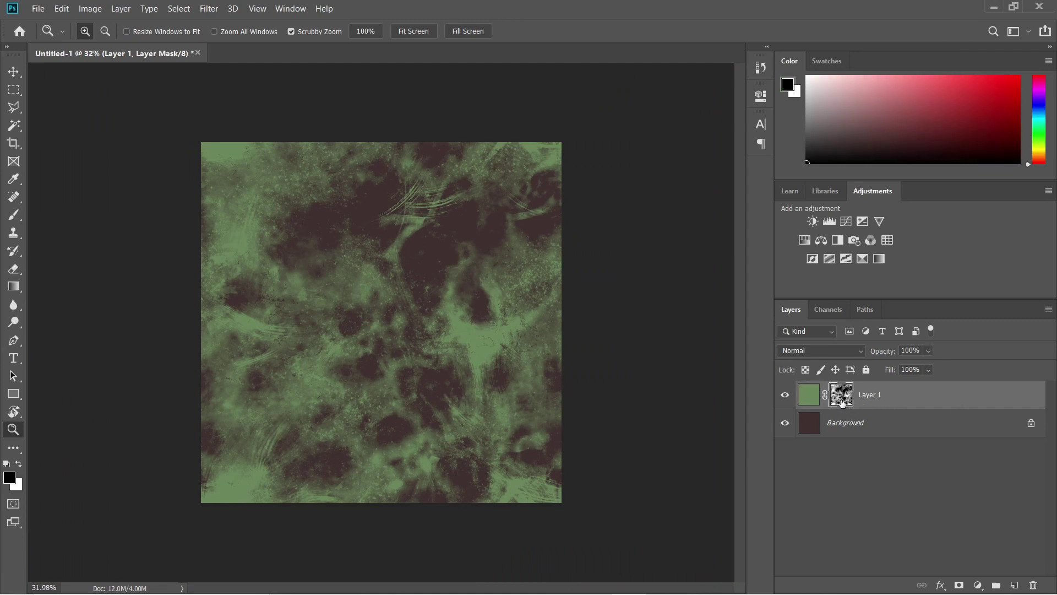
click(807, 397)
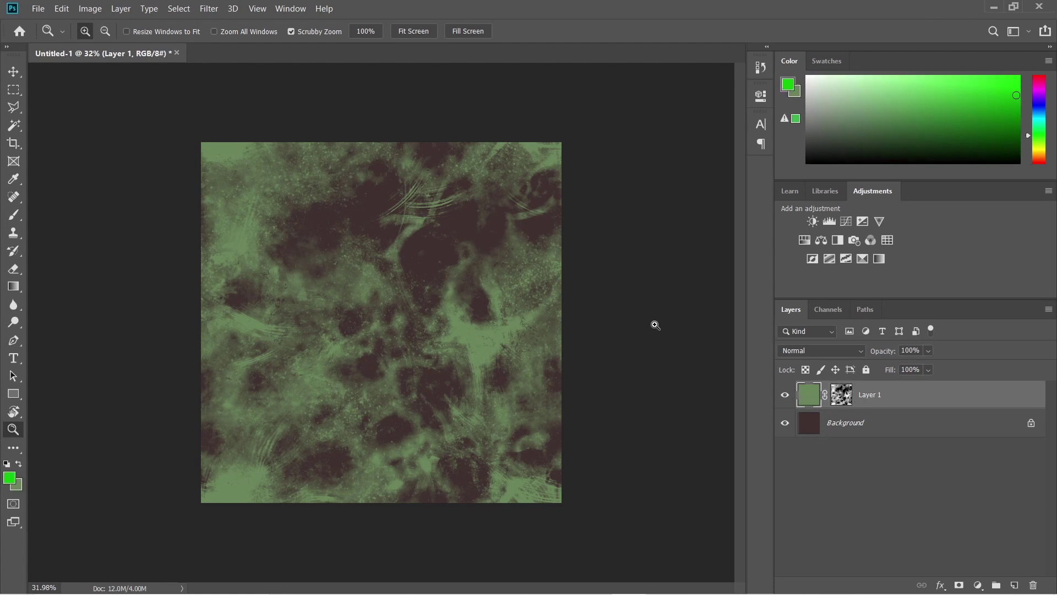
drag(381, 295, 408, 293)
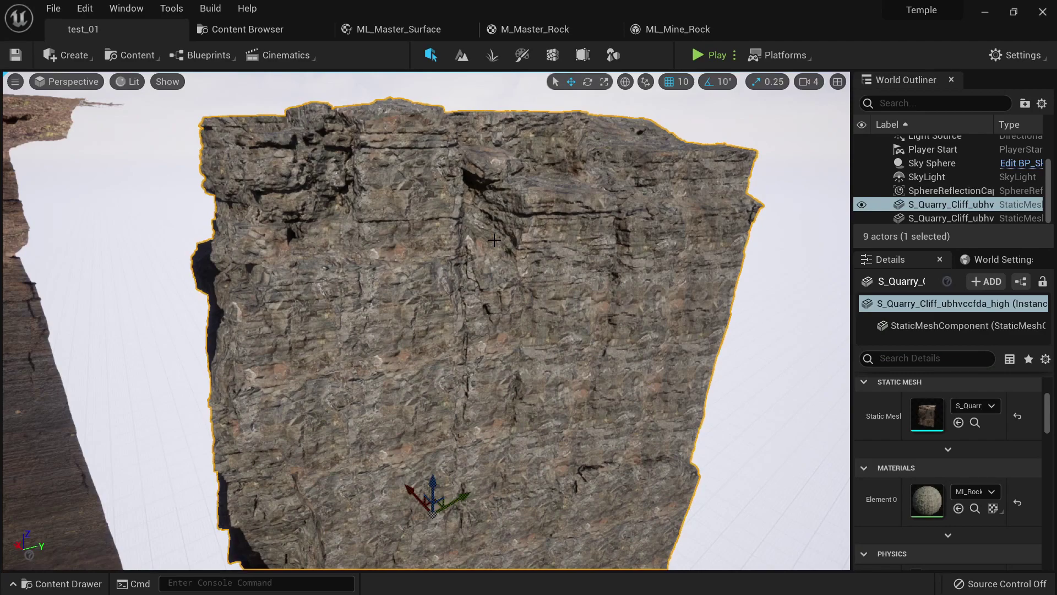
key(s)
right_drag(557, 303, 551, 280)
key(w)
key(s)
key(w)
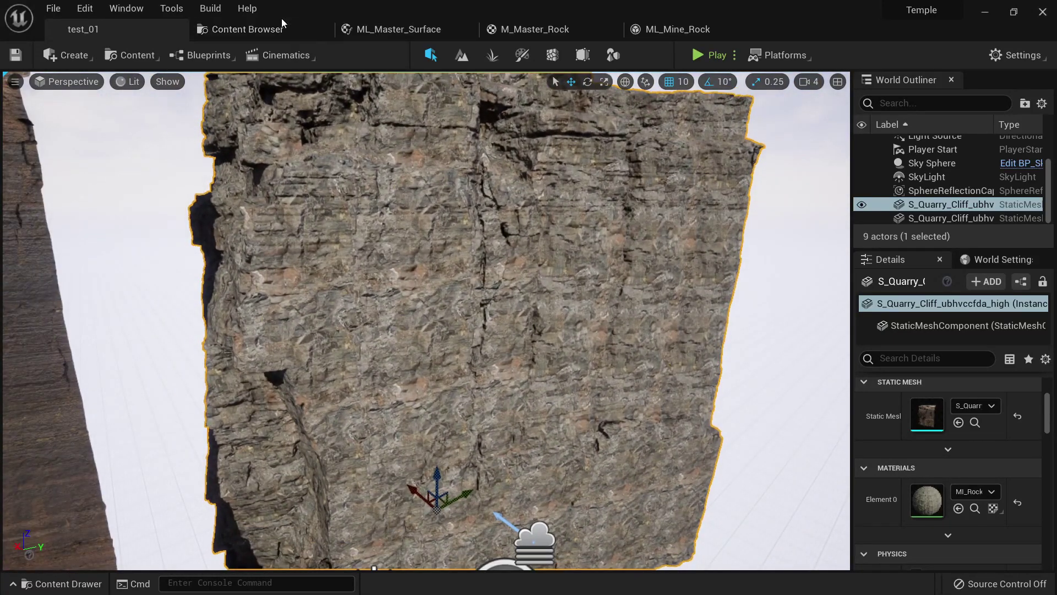
Import the T_Grunge_Variation_01 and T_Grunge_Variation_02 textures from the SonusRequiem Textures folder into the MaterialLibrary folder.
click(281, 30)
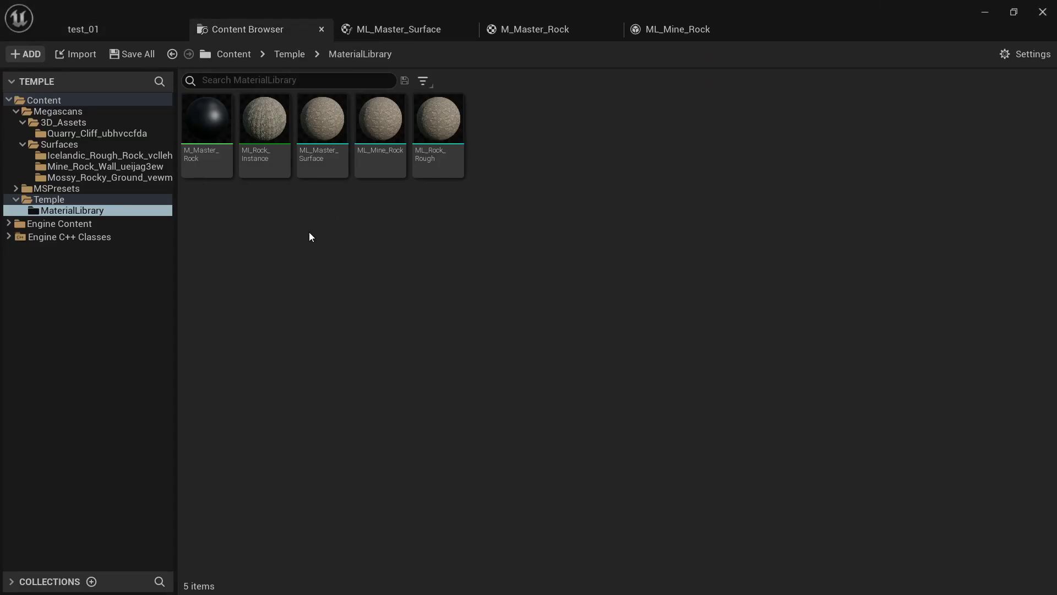
click(70, 60)
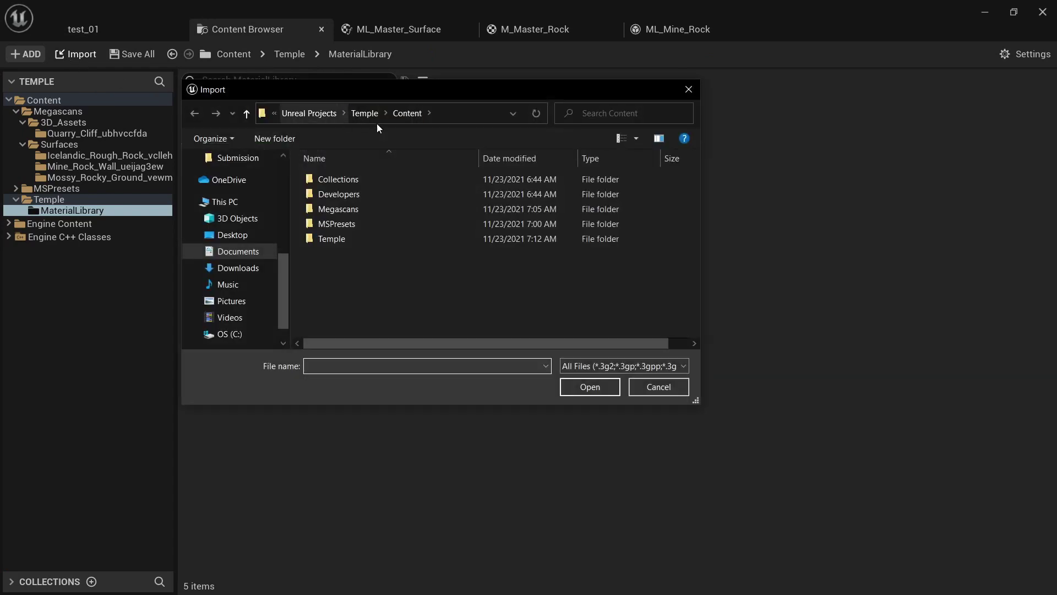
click(461, 117)
key(ctrl+v)
key(Return)
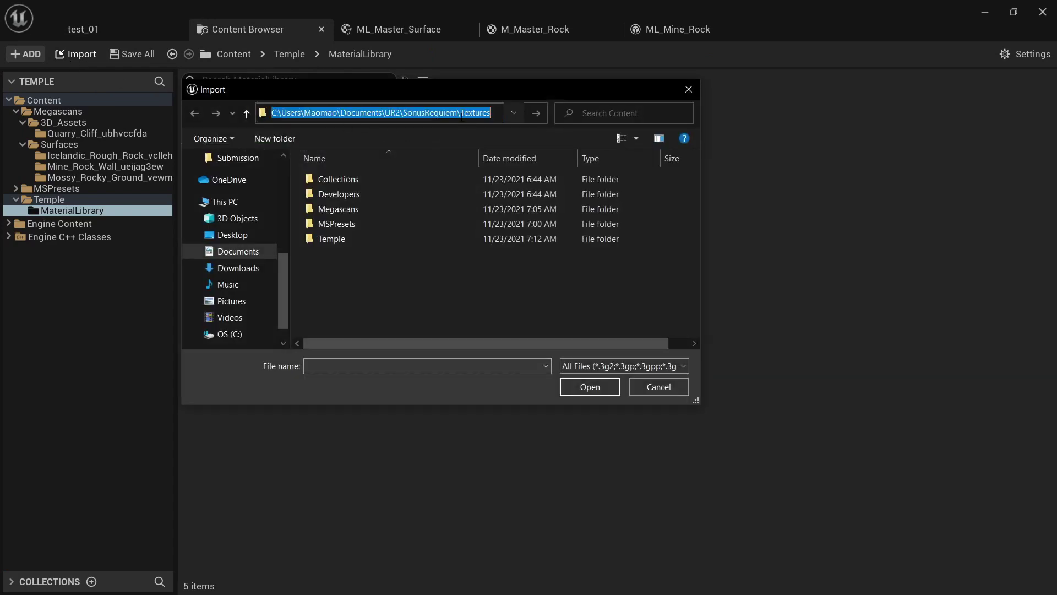
click(366, 205)
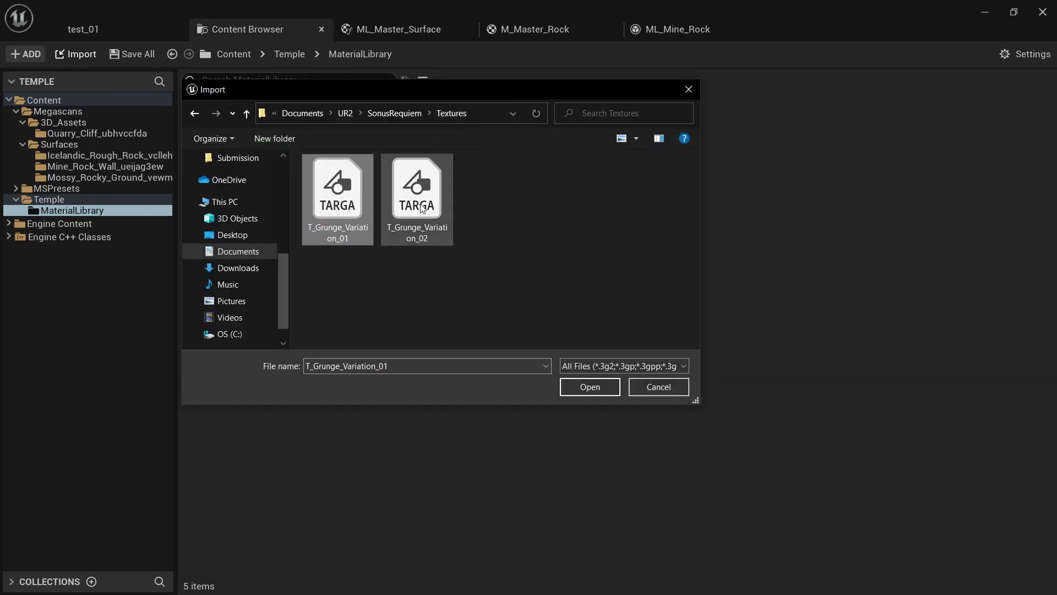
ctrl+click(416, 199)
click(573, 382)
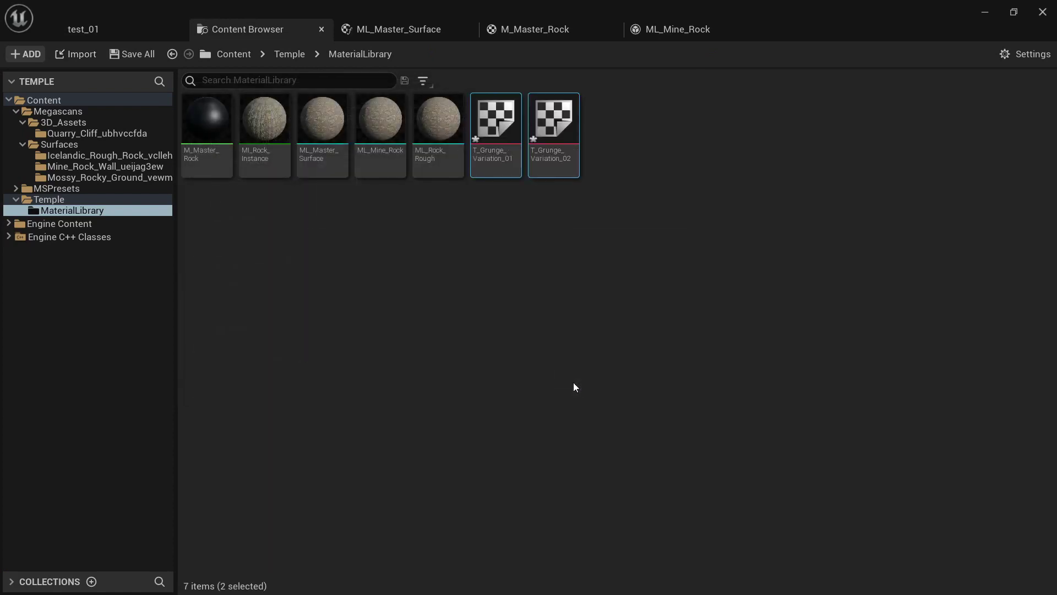
Open both imported grunge textures one after the other to check their image and compression settings, then close them.
click(514, 160)
double_click(515, 160)
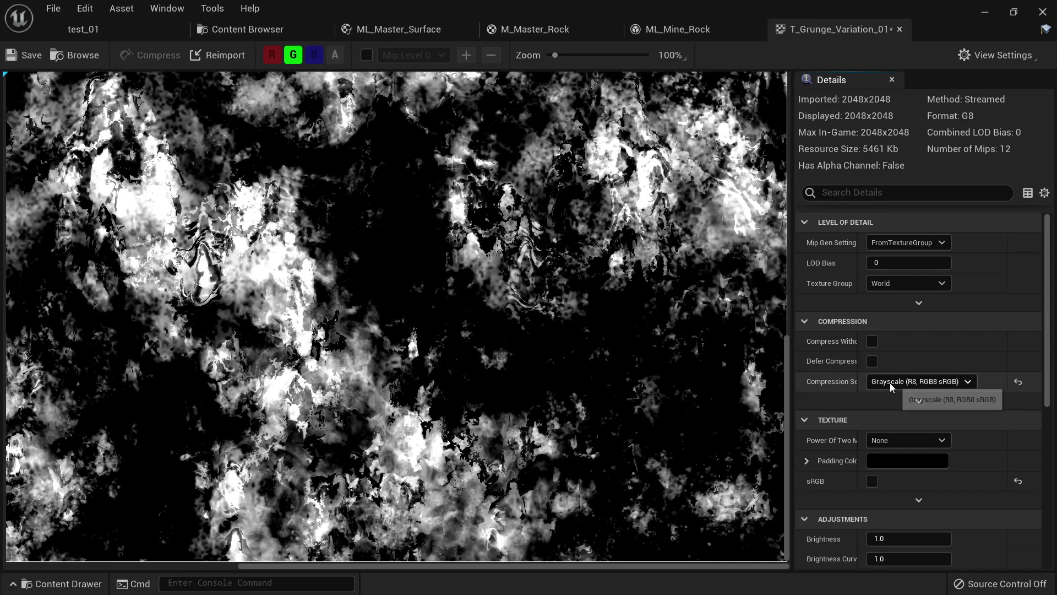
middle_click(822, 23)
click(303, 31)
double_click(554, 124)
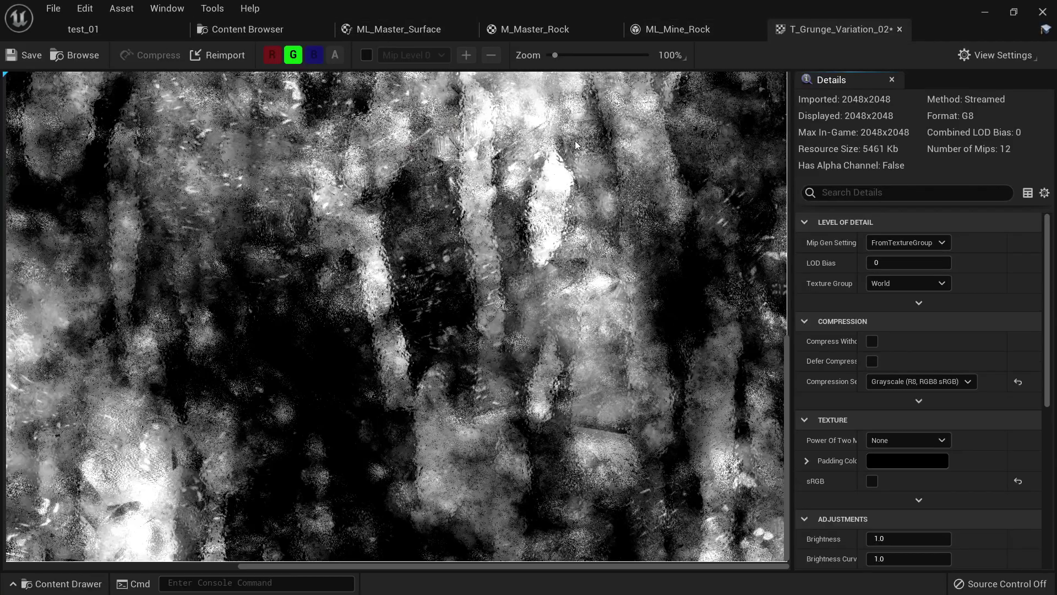
middle_click(837, 29)
click(77, 26)
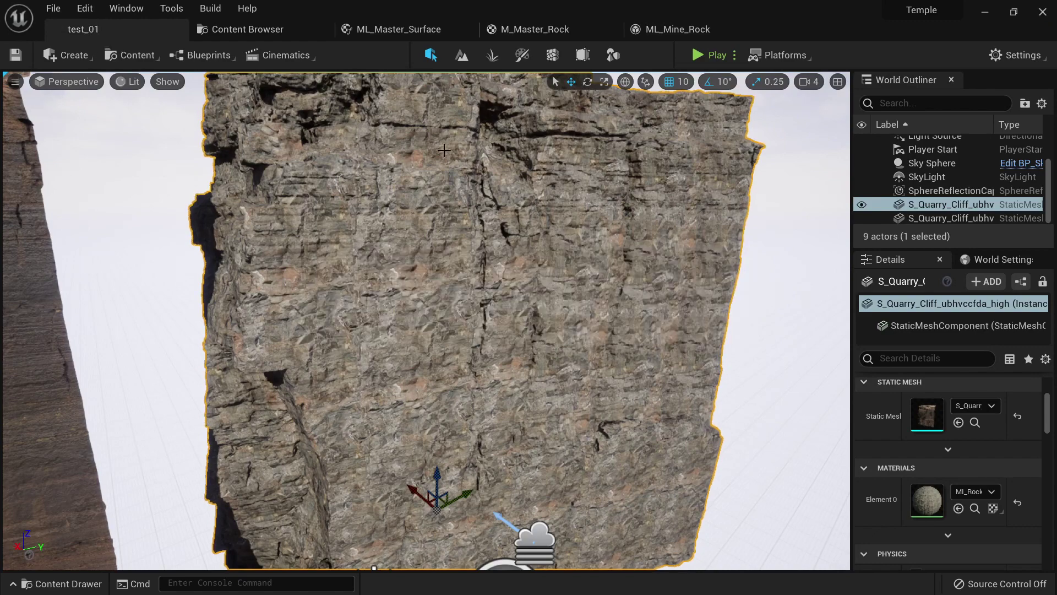
click(666, 30)
click(549, 31)
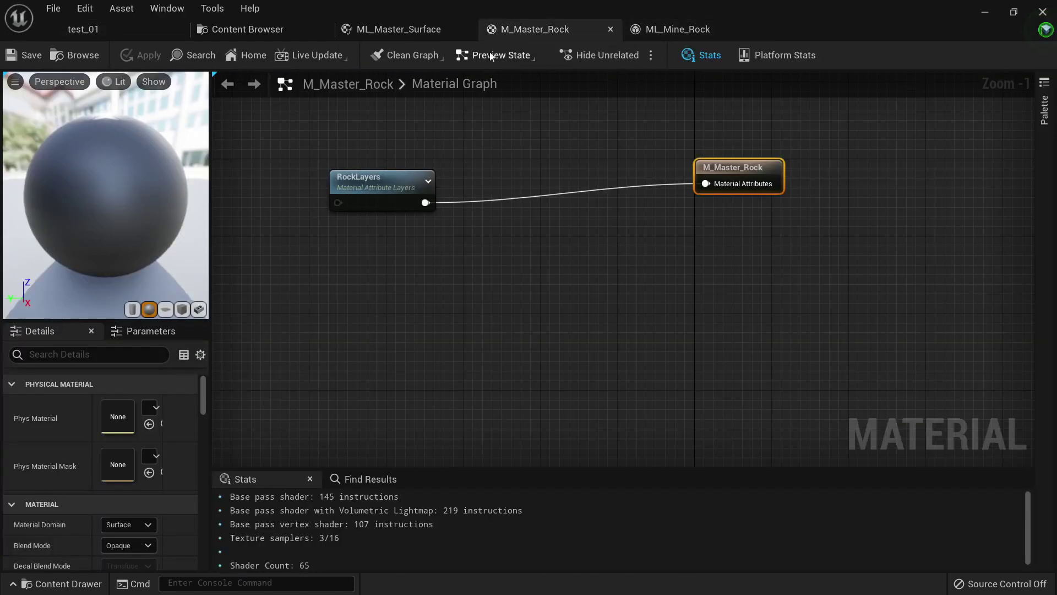
right_drag(517, 117, 492, 230)
Create a Material Layer Blend asset in the MaterialLibrary folder and name it MLB_Grunge_Texture.
click(256, 37)
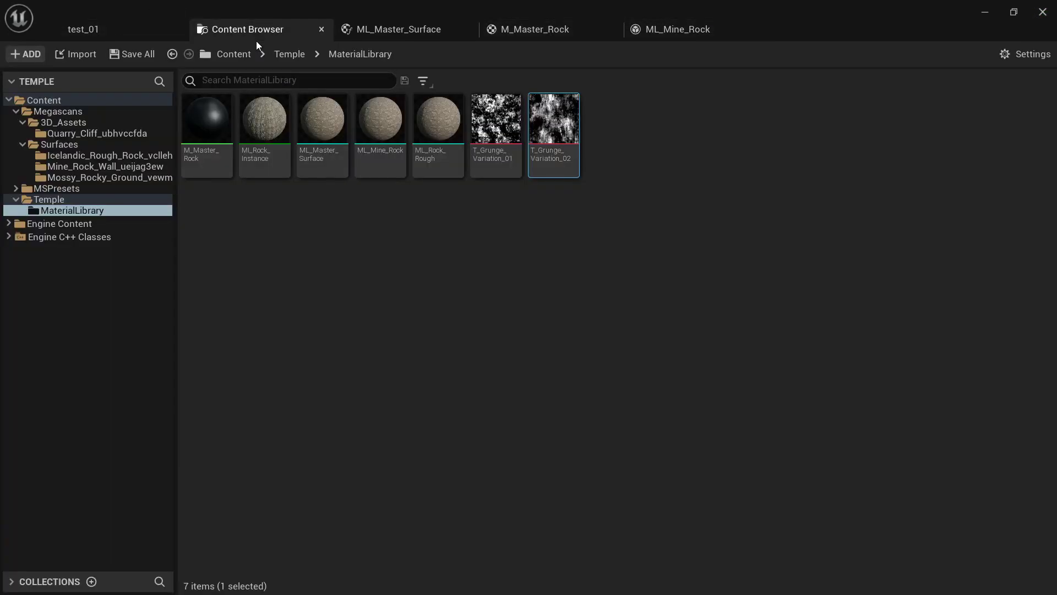
click(484, 243)
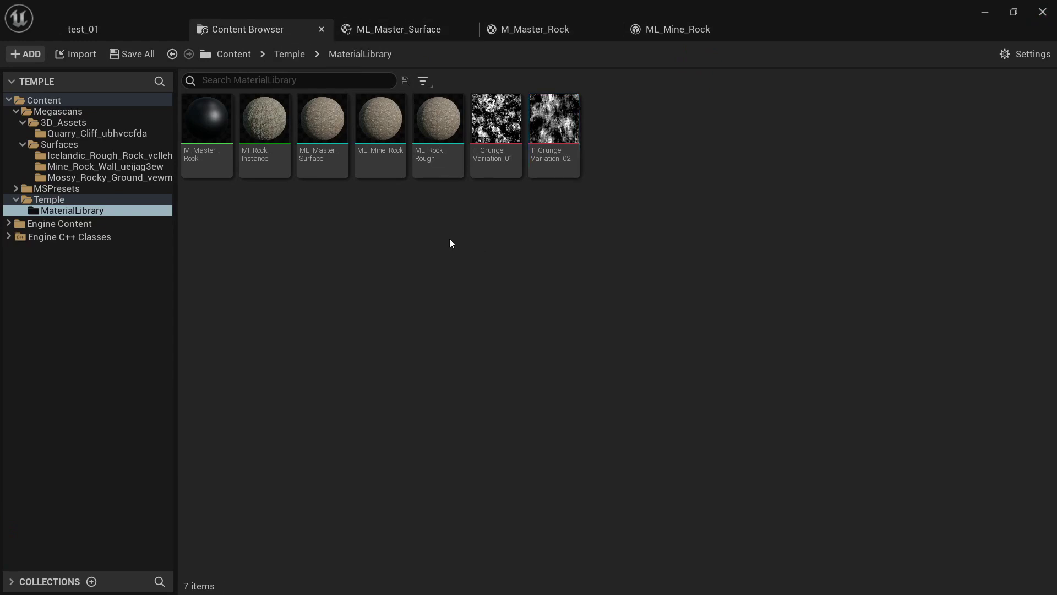
right_click(381, 260)
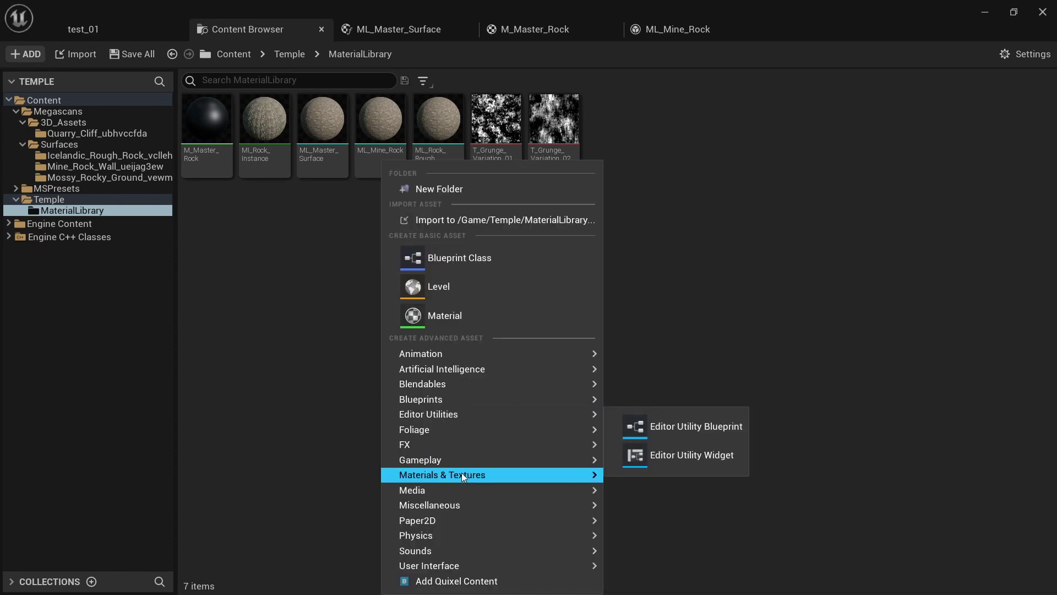
mouse_move(461, 477)
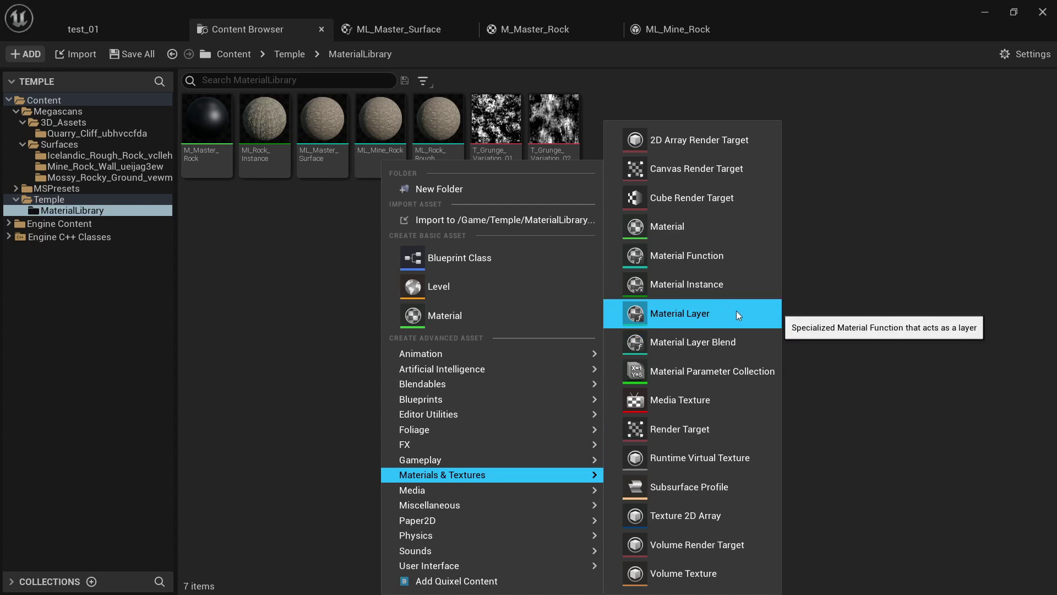
click(735, 345)
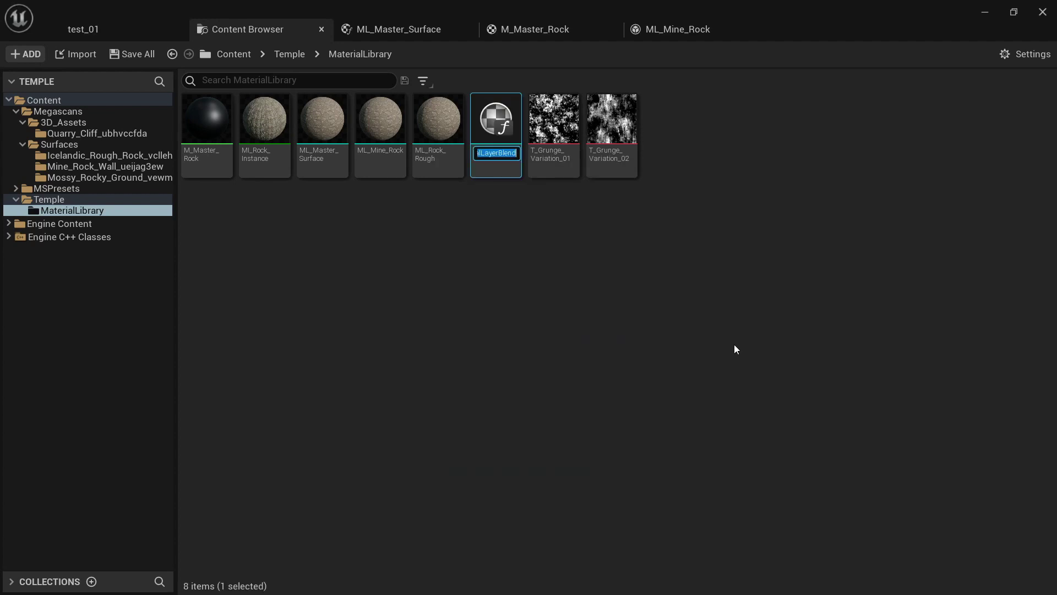
text(MLB_)
text(Grunge)
text(_Texture)
key(Return)
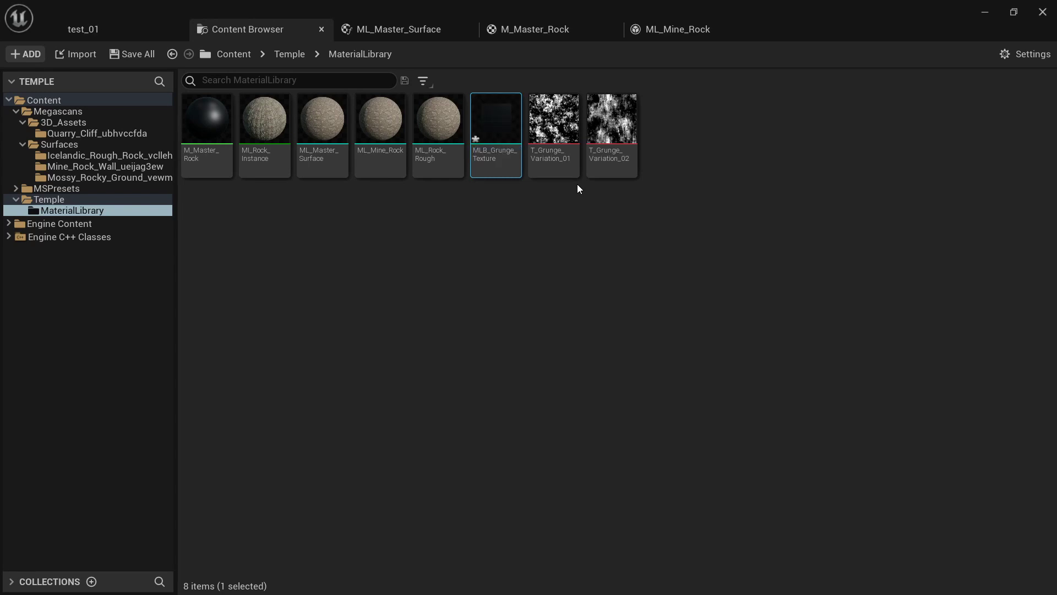
Open the MLB_Grunge_Texture layer blend for editing in its material graph.
double_click(506, 156)
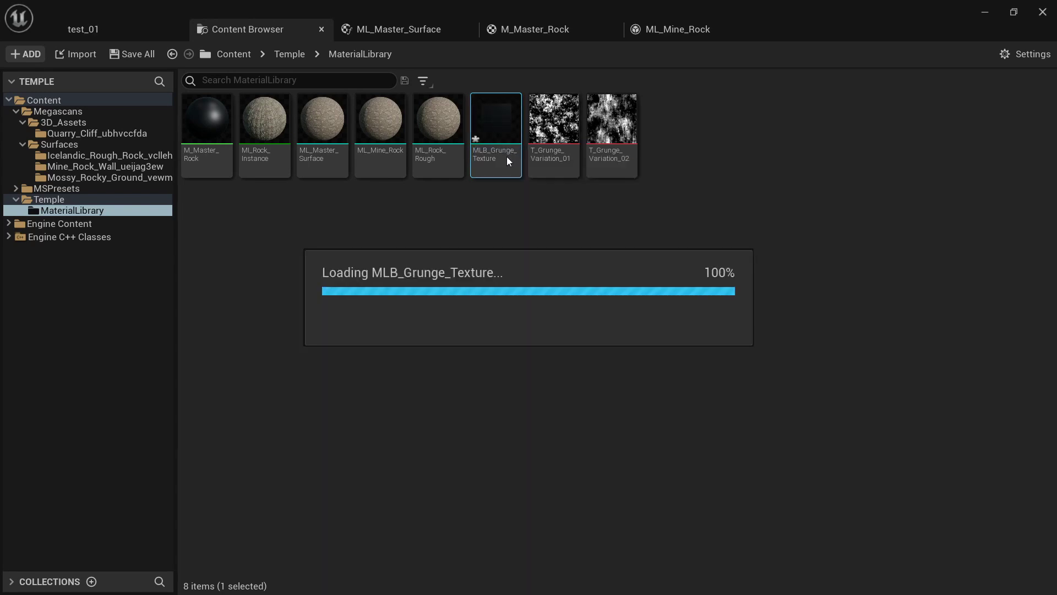
scroll(734, 188, down, 3)
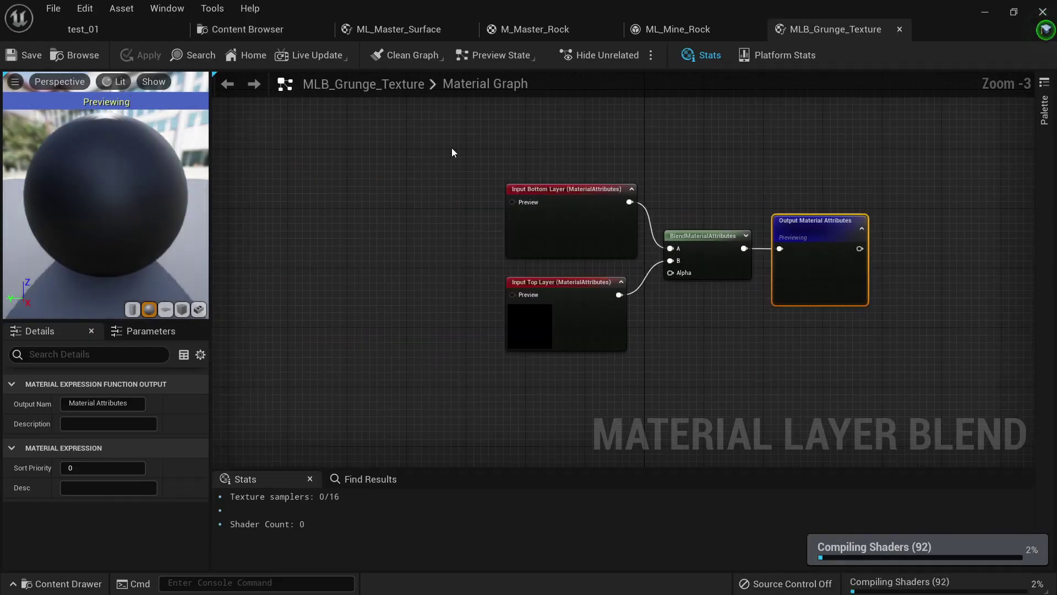
right_drag(719, 274, 748, 301)
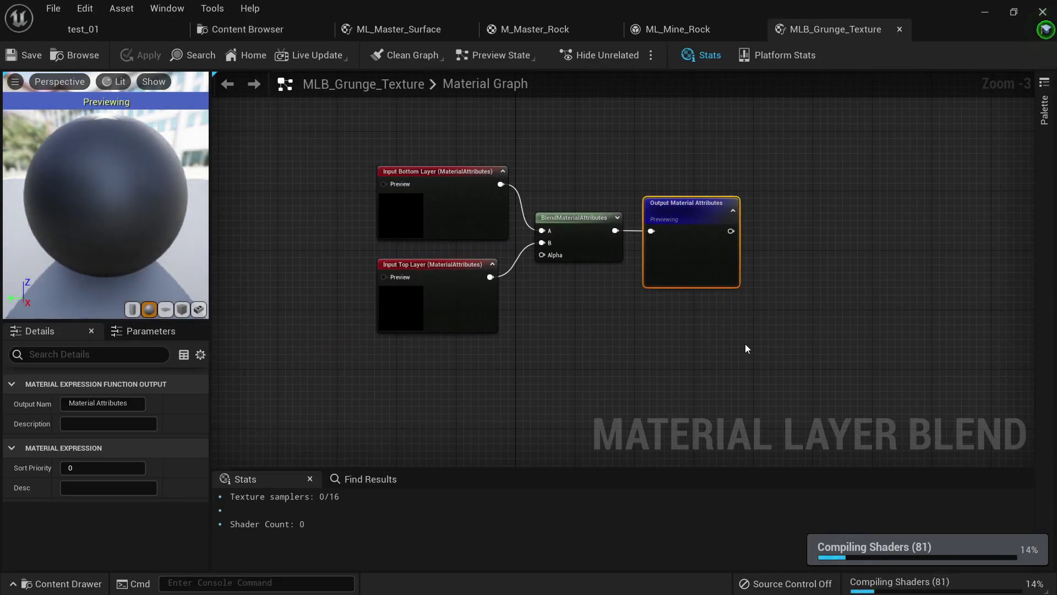
Examine the blend graph's bottom and top layer inputs and the Alpha input of the BlendMaterialAttributes node.
drag(745, 344, 545, 230)
click(581, 374)
drag(576, 372, 1018, 453)
right_drag(634, 211, 742, 427)
scroll(532, 234, up, 3)
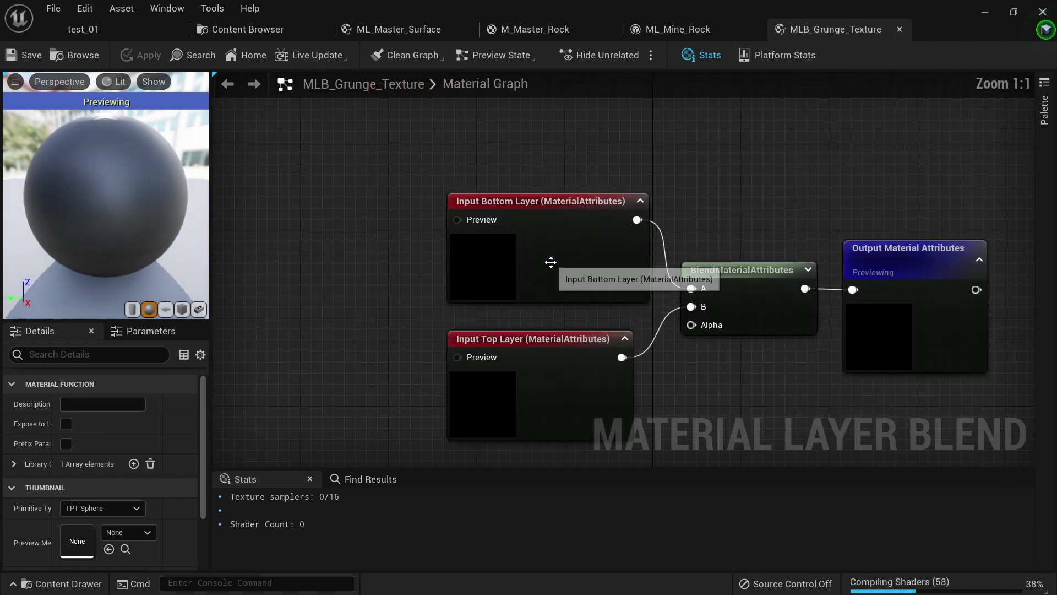
click(552, 262)
right_drag(656, 380, 549, 315)
scroll(607, 337, down, 2)
drag(812, 387, 414, 197)
drag(516, 241, 390, 144)
click(513, 274)
scroll(567, 270, up, 2)
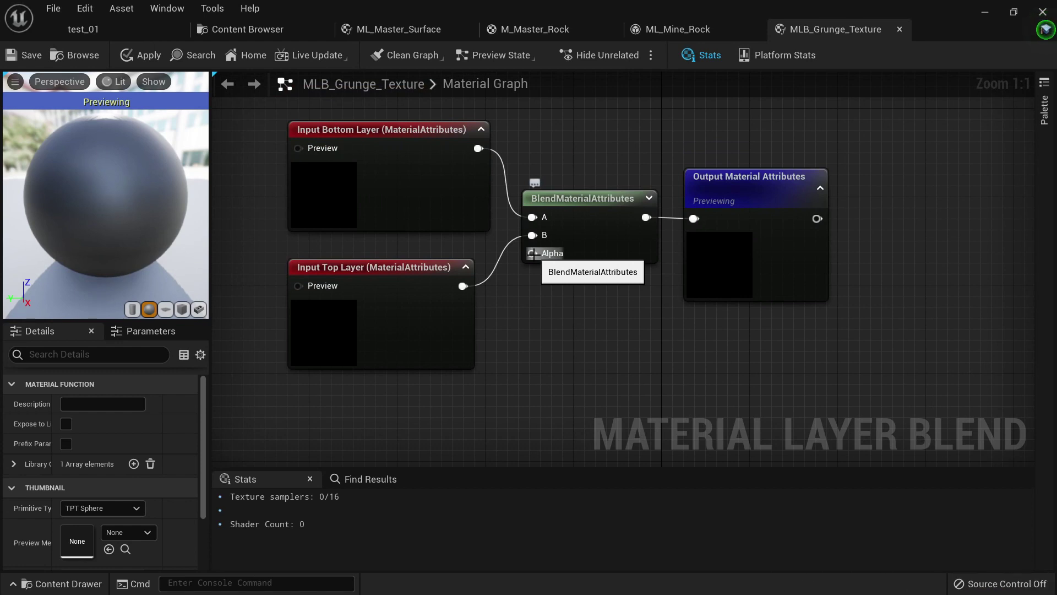
click(402, 338)
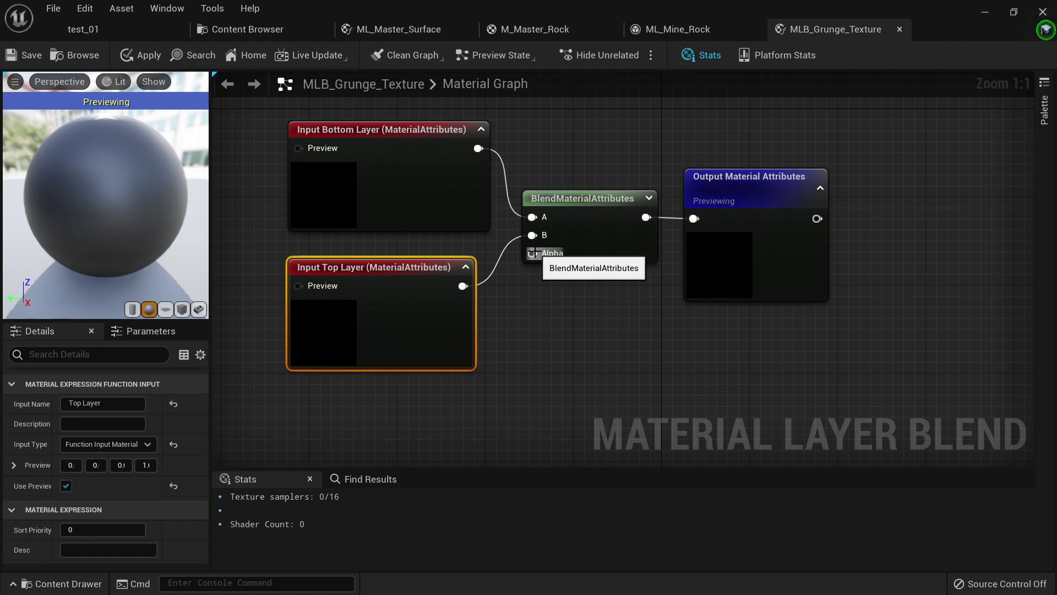
Select both layer input nodes and move them together farther away from the BlendMaterialAttributes node.
click(339, 197)
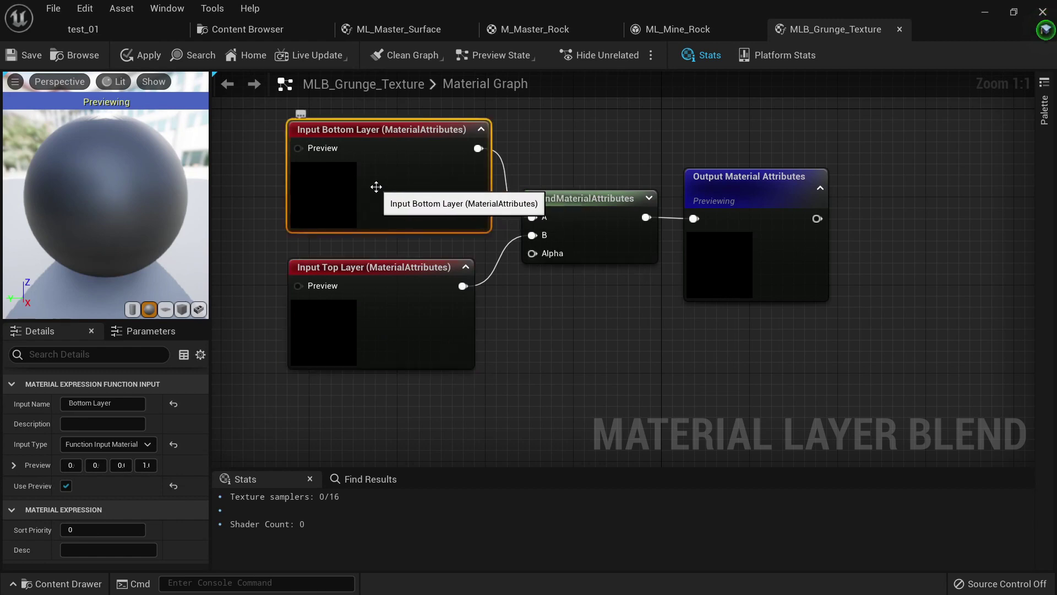
drag(257, 159, 323, 323)
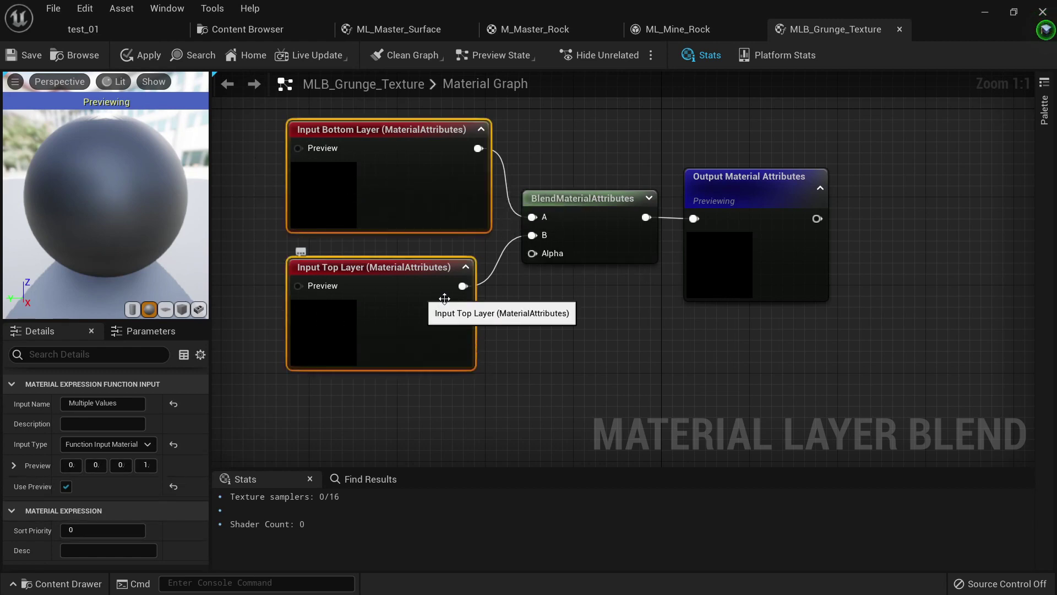
right_drag(534, 360, 578, 352)
scroll(534, 378, down, 1)
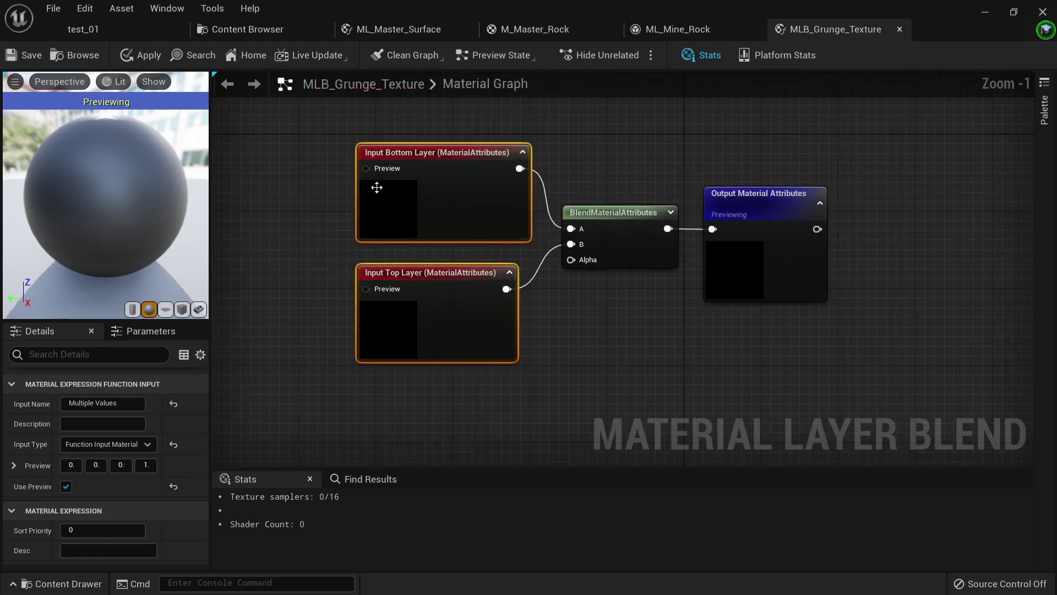
drag(376, 188, 299, 168)
click(532, 302)
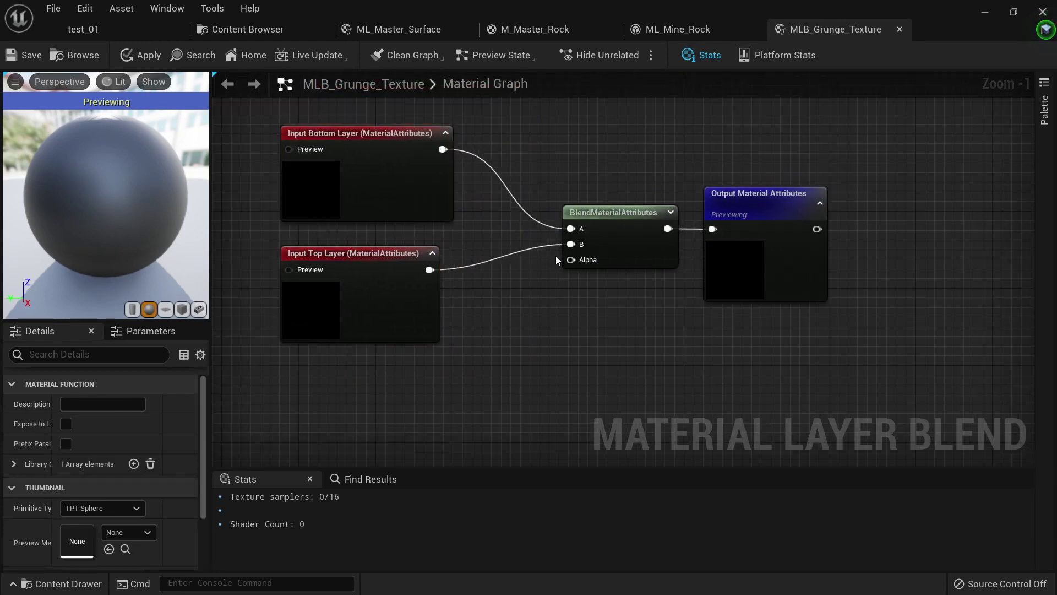
Add T_Grunge_Variation_01 to the blend graph as a Texture Sample and connect its R output to the Alpha of BlendMaterialAttributes.
right_drag(497, 361, 547, 262)
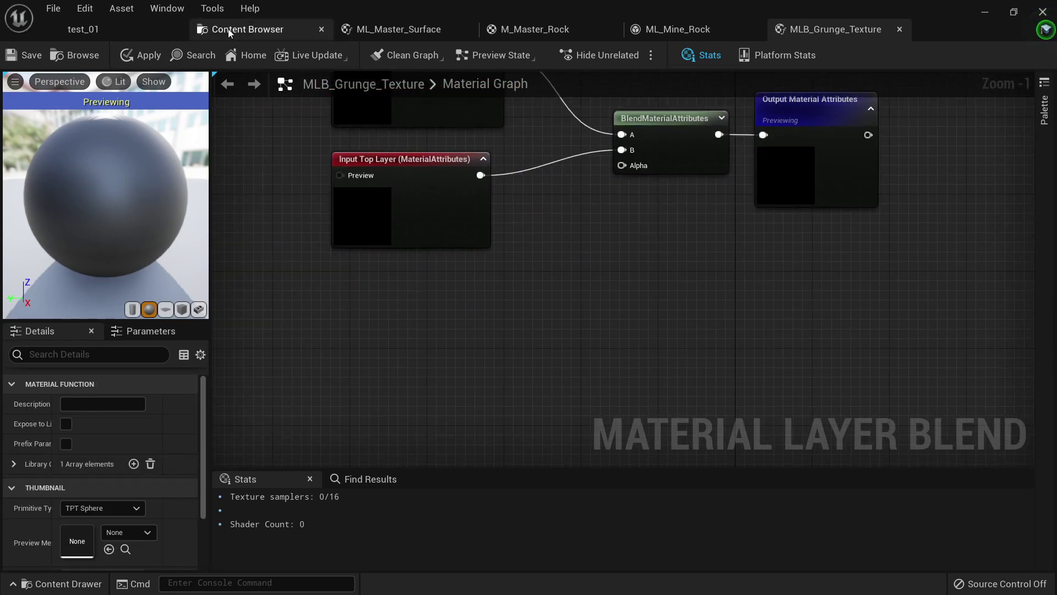
click(248, 29)
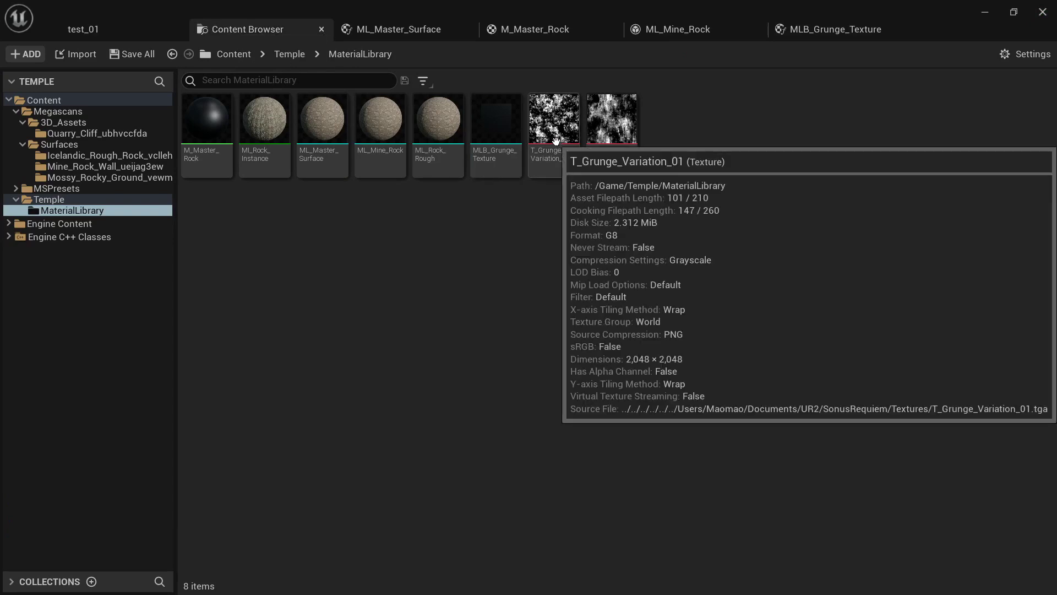
drag(556, 157, 427, 340)
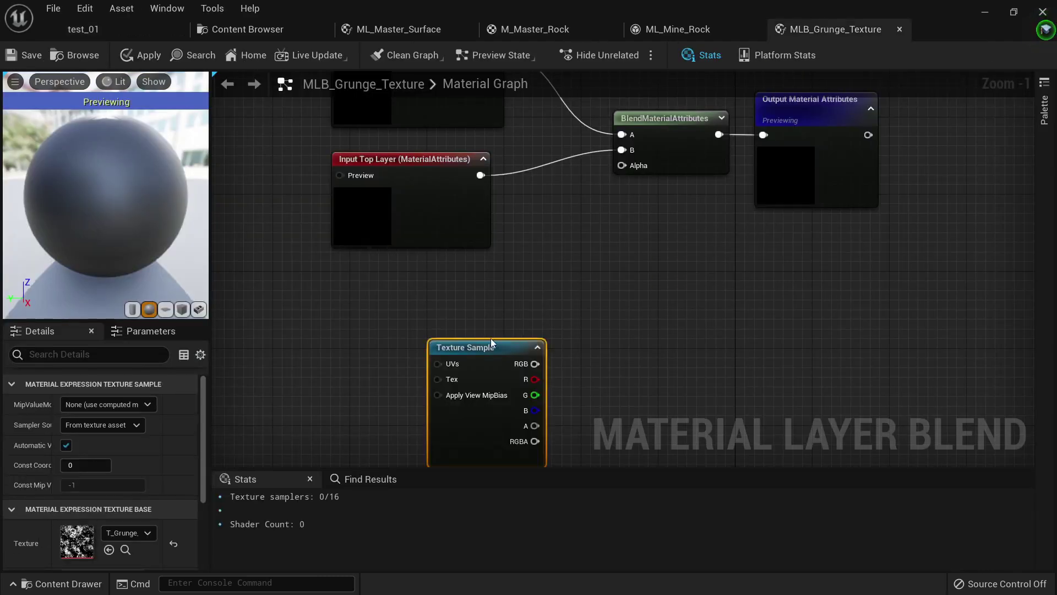
drag(498, 348, 630, 167)
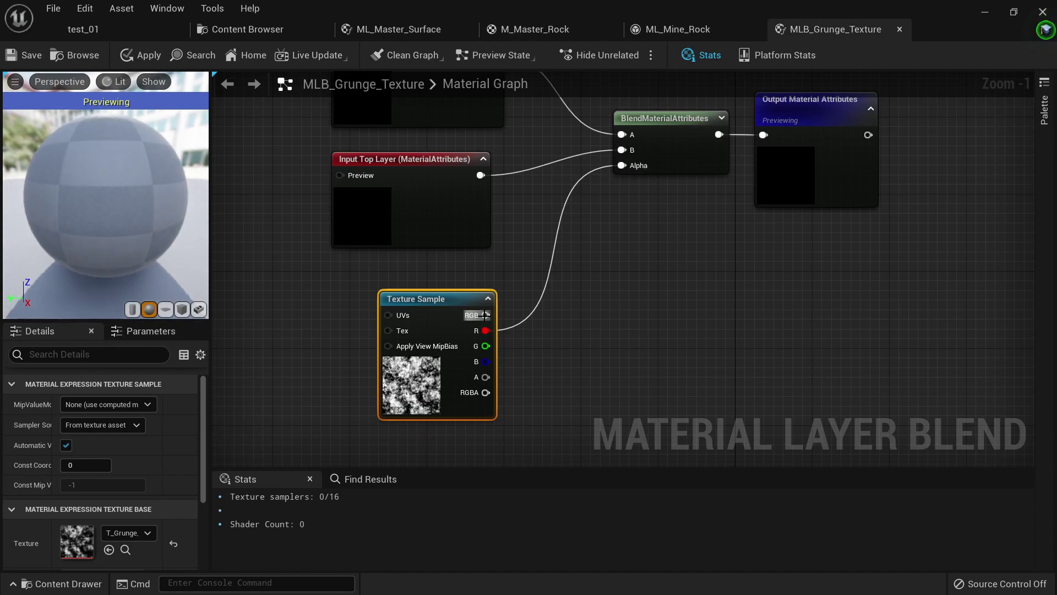
drag(485, 315, 622, 166)
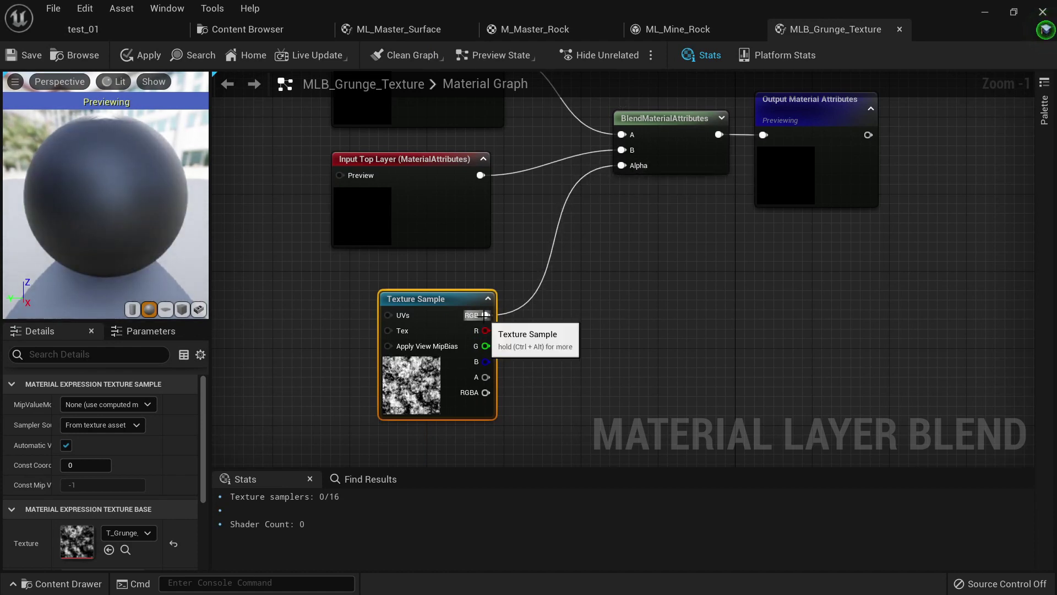
drag(485, 330, 622, 167)
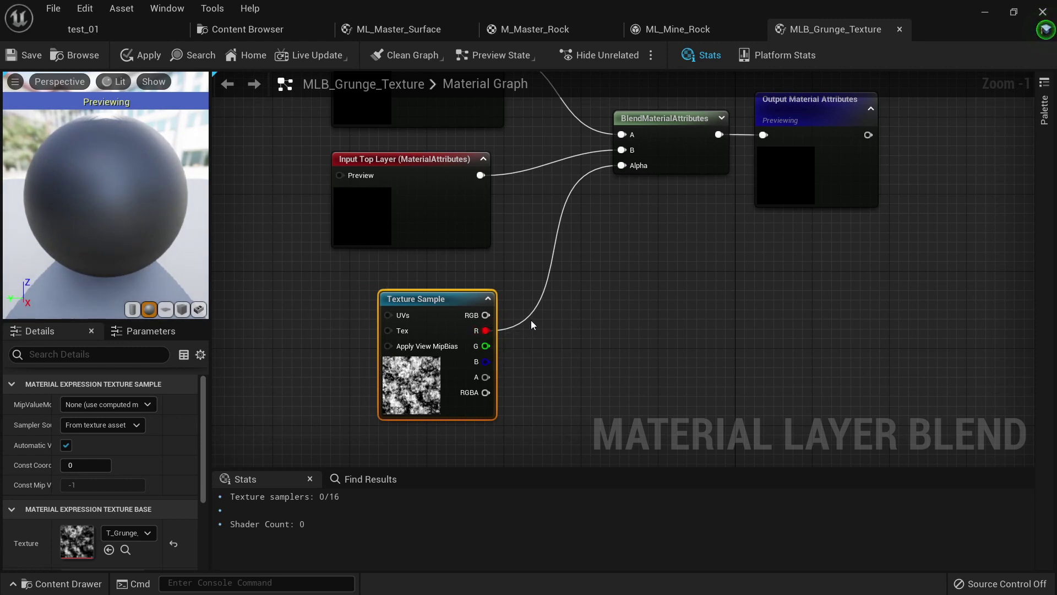
Apply the changes to MLB_Grunge_Texture and save all modified assets.
click(140, 56)
scroll(583, 275, down, 3)
scroll(594, 289, up, 4)
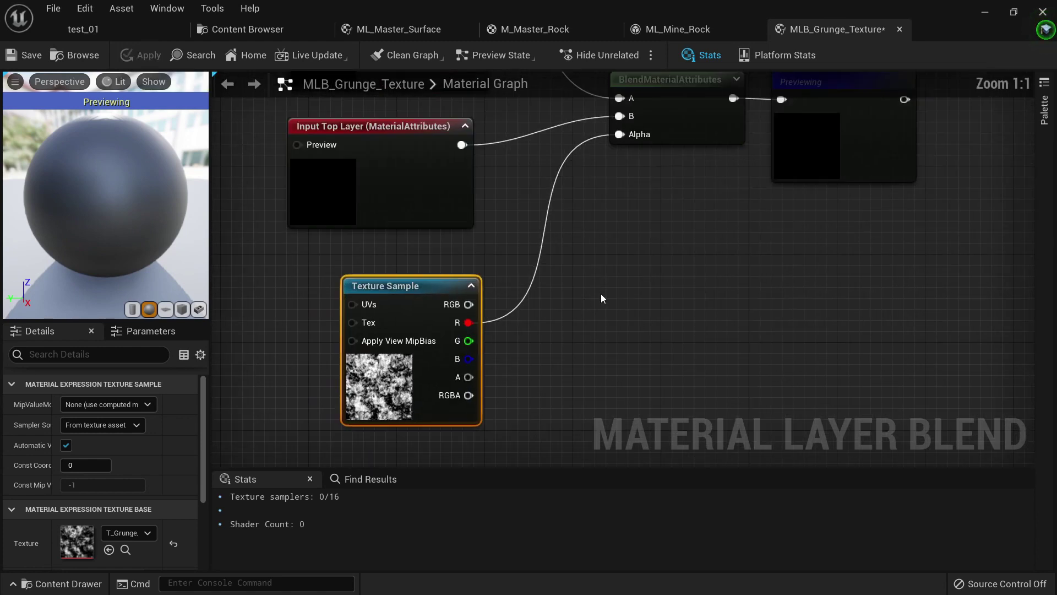
right_drag(601, 293, 543, 329)
scroll(543, 330, down, 2)
click(270, 30)
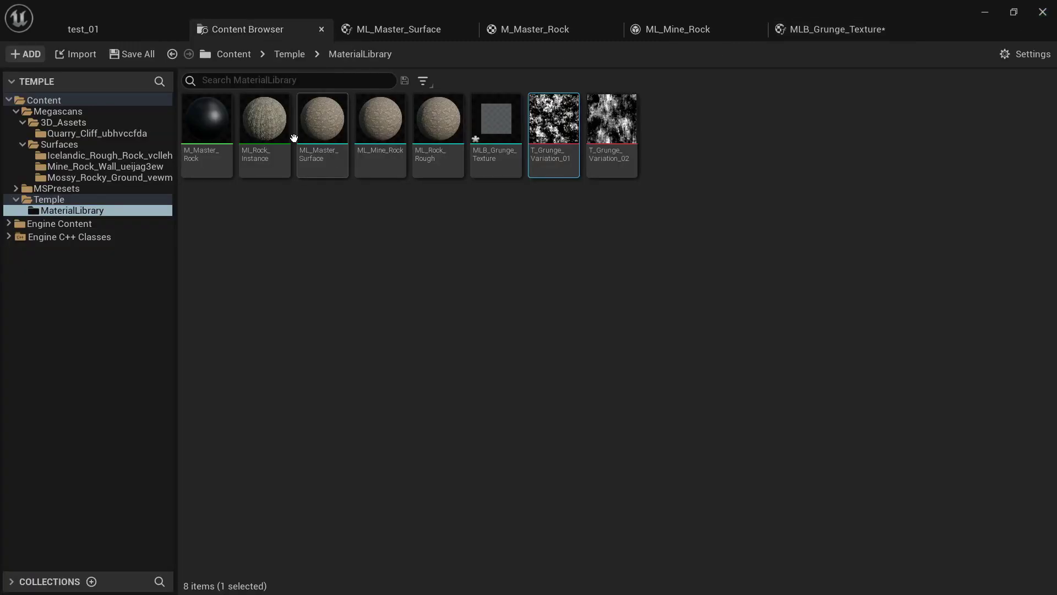
click(137, 55)
click(612, 458)
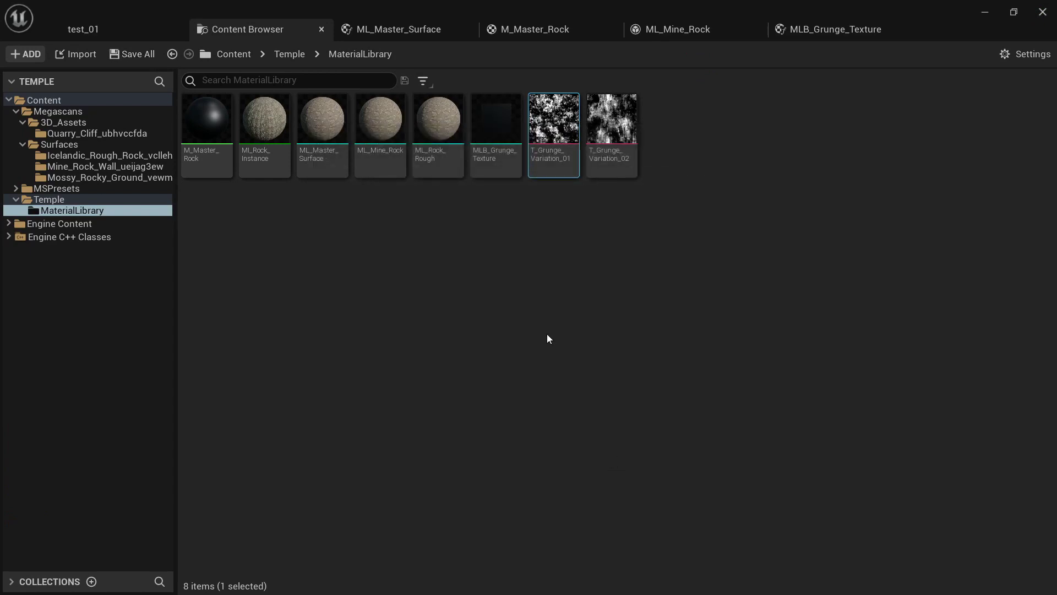
Open the selected cliff's MI_Rock_Instance material in a floating window over the test_01 level viewport.
click(97, 35)
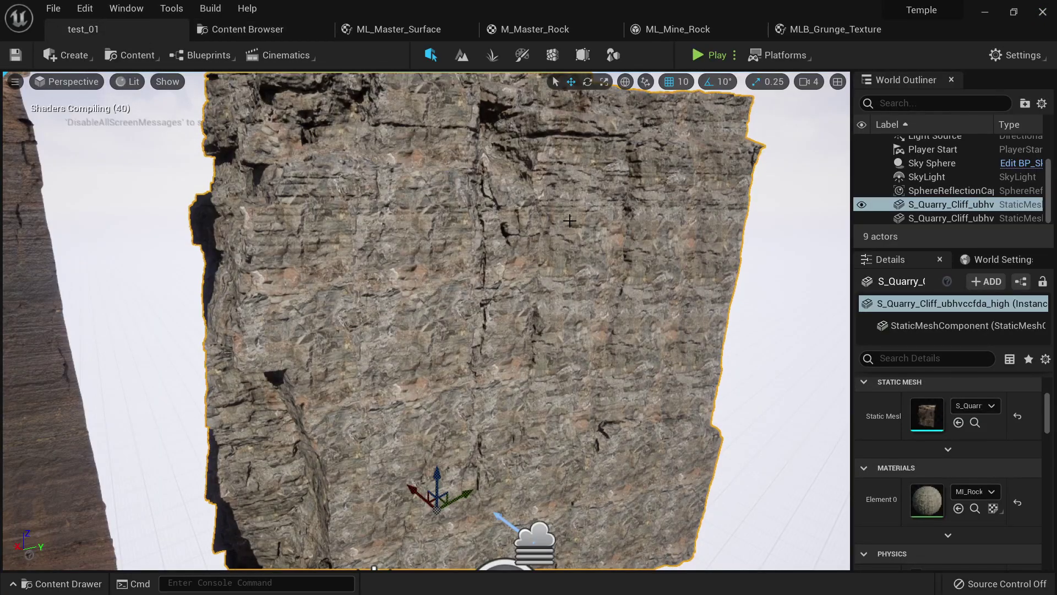
double_click(933, 507)
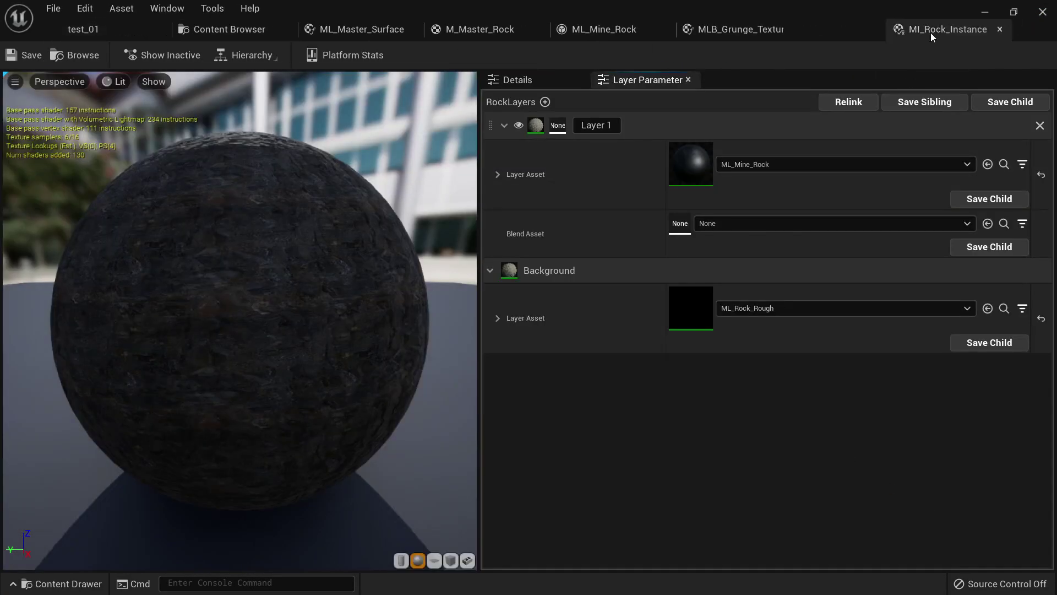
drag(931, 32, 589, 228)
click(117, 33)
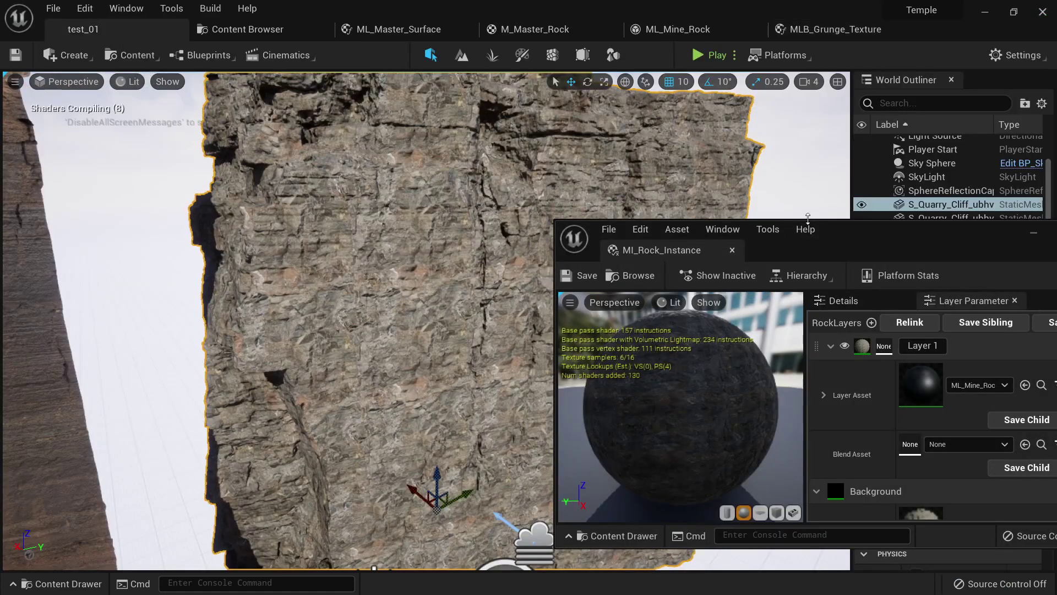
drag(897, 239, 276, 214)
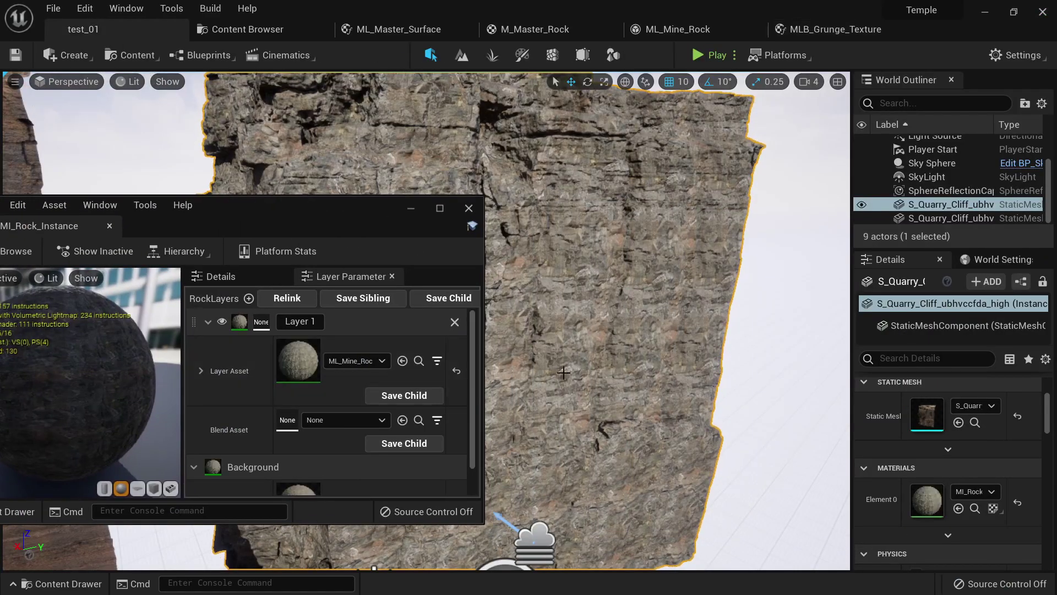
Switch Layer 1's visibility off and back on to compare the rock layers on the cliff.
right_drag(558, 367, 526, 352)
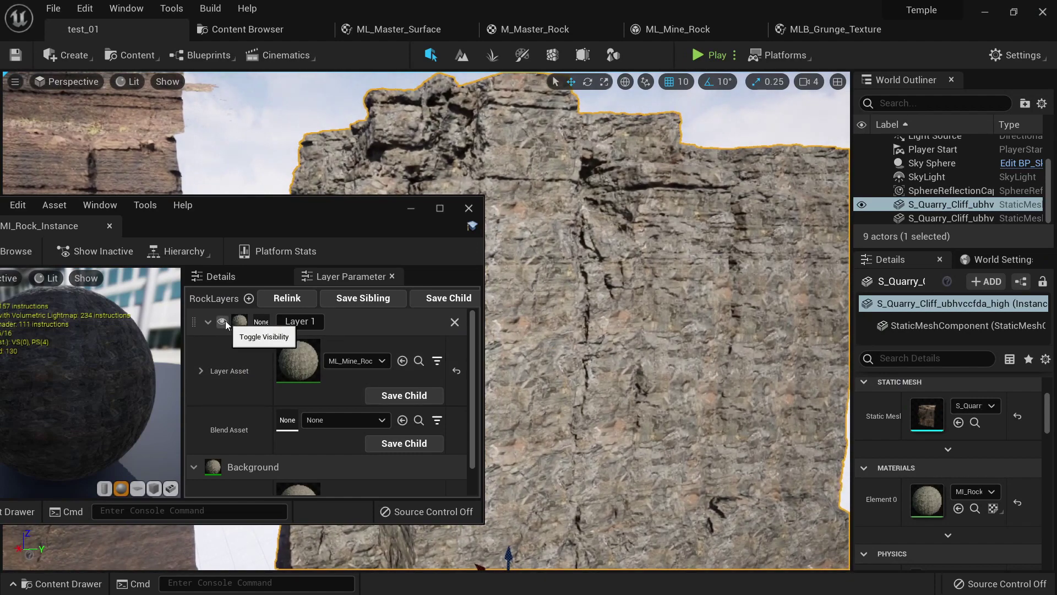
click(226, 322)
click(226, 320)
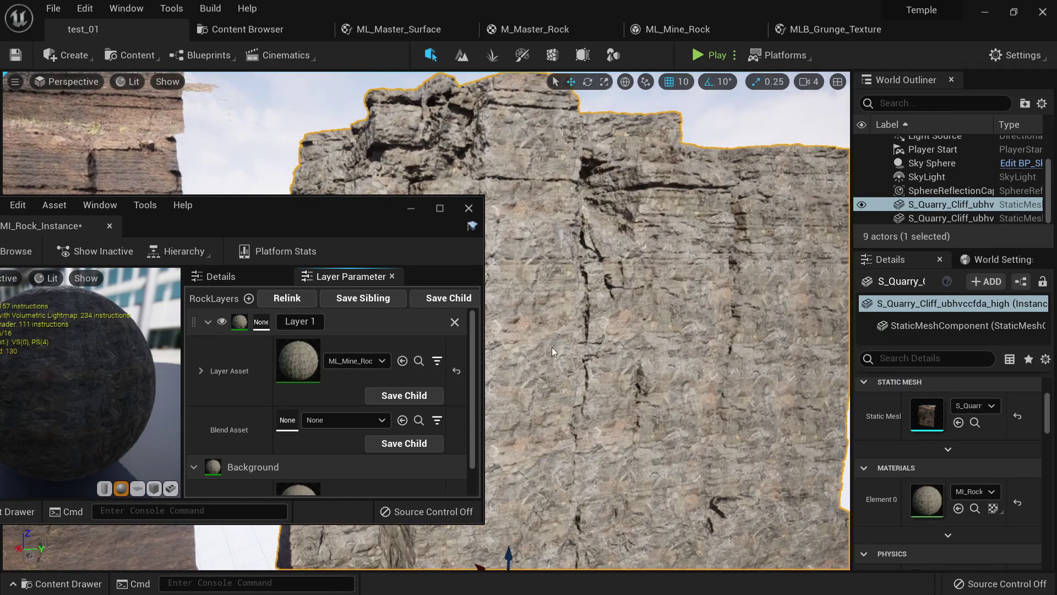
Assign MLB_Grunge_Texture as the blend asset of Layer 1 in the rock material instance.
right_drag(551, 347, 597, 327)
click(344, 418)
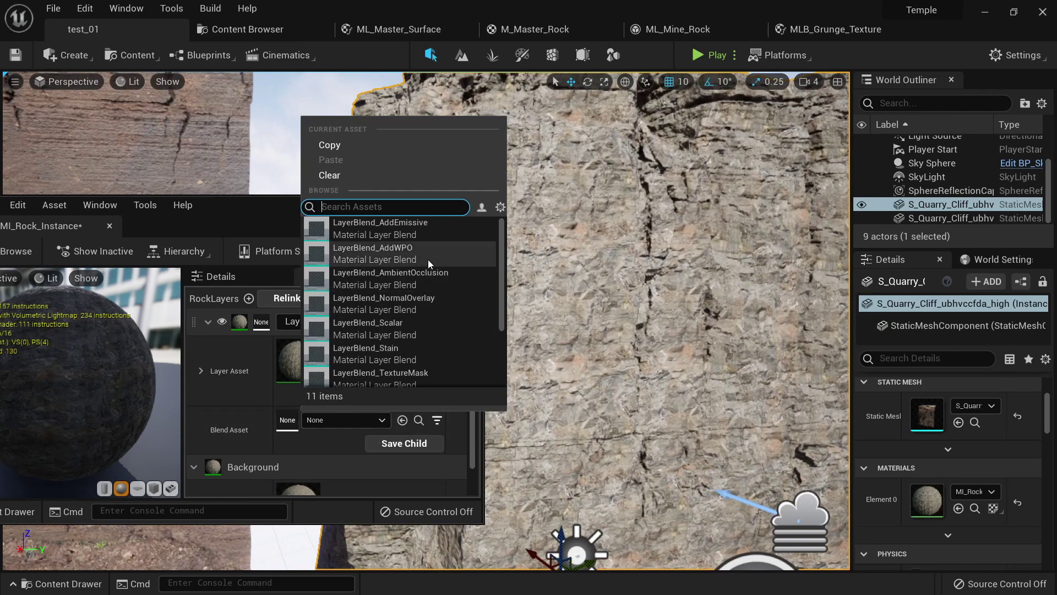
scroll(428, 256, down, 4)
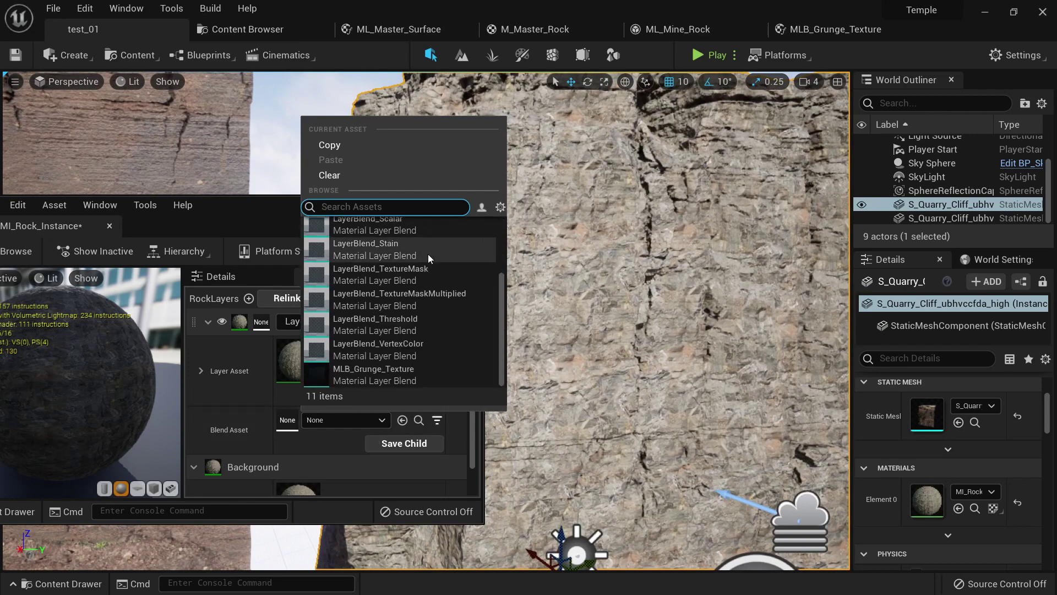
click(392, 378)
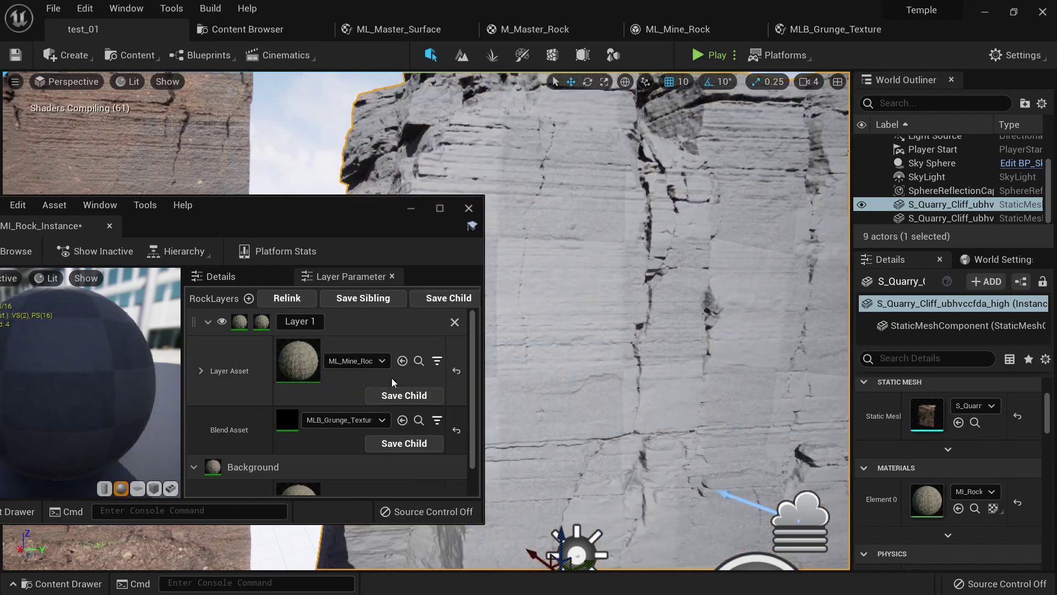
Examine the blended rock layers on the cliff from near and far in the lit viewport.
right_drag(648, 366, 671, 375)
key(w)
key(s)
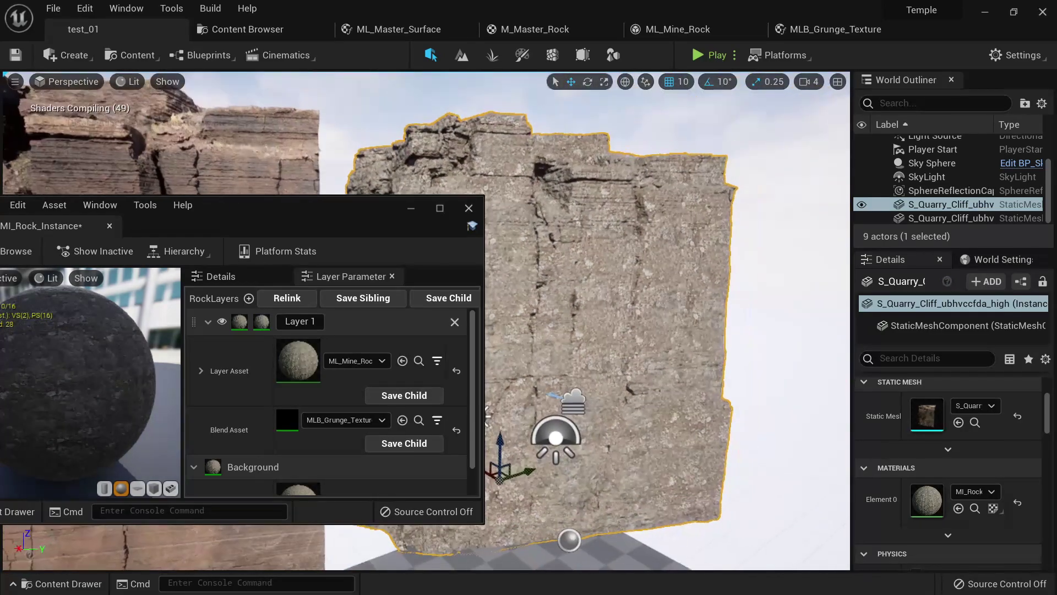
right_drag(604, 347, 567, 440)
key(w)
key(w)
Inspect the cliff's blended texture up close in Unlit mode, and return to Lit mode to check the whole cliff.
key(alt+3)
key(s)
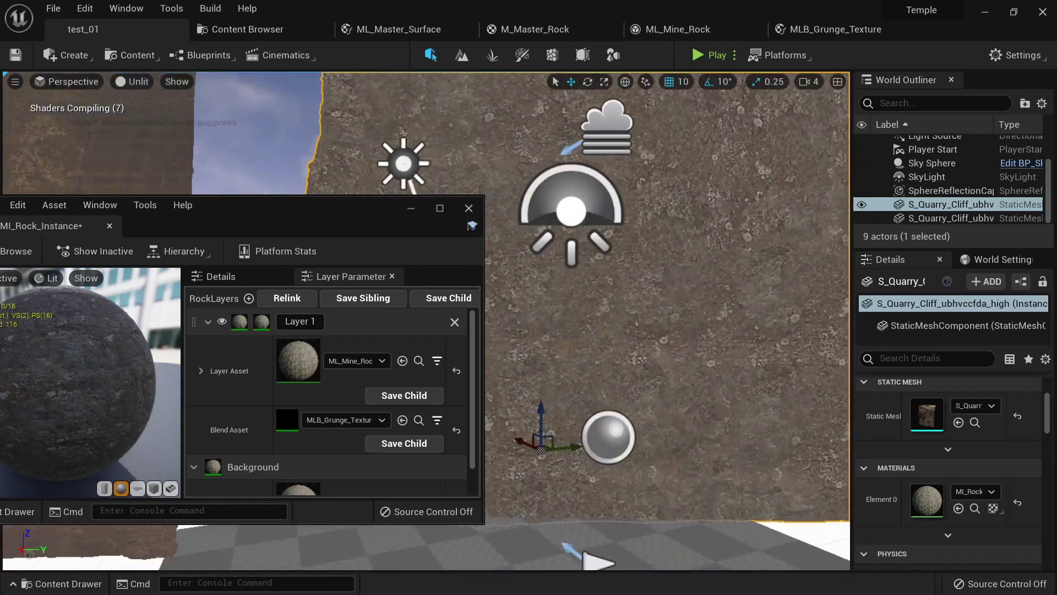
key(w)
mouse_move(632, 367)
right_down()
mouse_move(688, 366)
mouse_move(656, 358)
mouse_move(632, 367)
right_up()
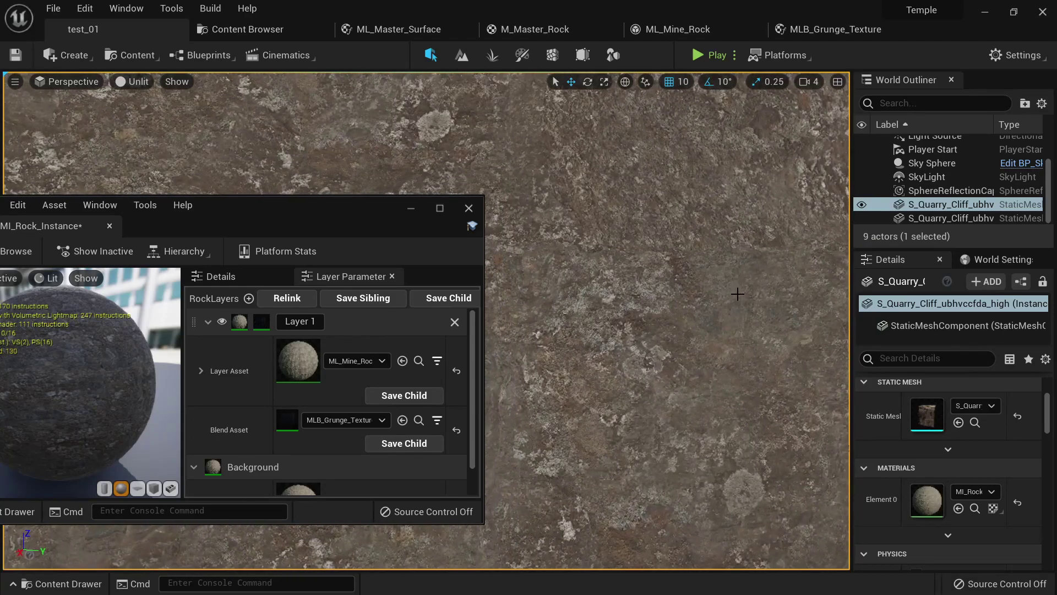
key(s)
right_drag(737, 294, 702, 280)
key(alt+4)
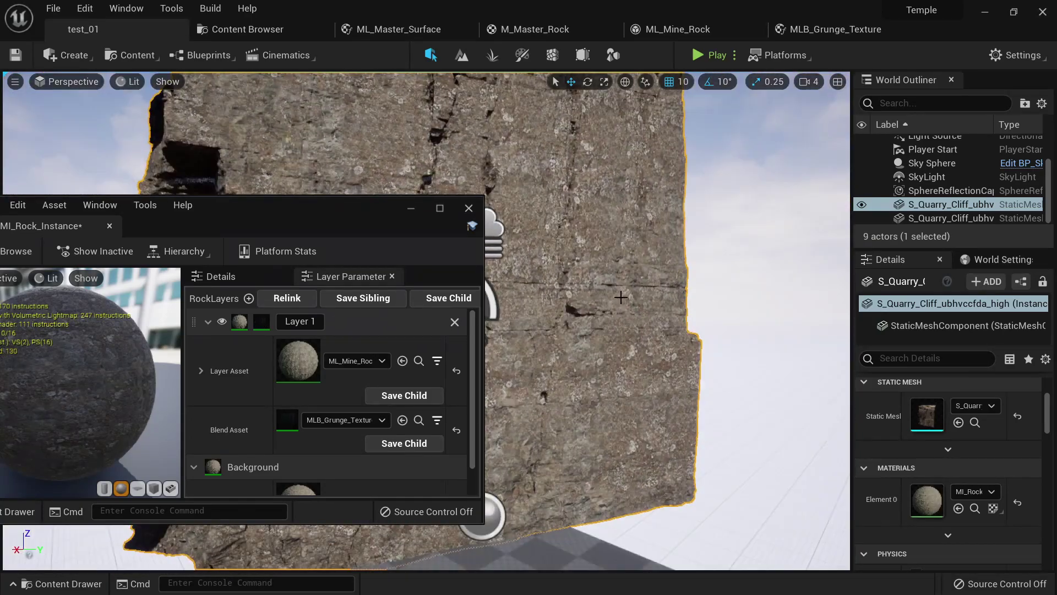
key(w)
mouse_move(602, 270)
right_down()
mouse_move(553, 270)
mouse_move(572, 234)
mouse_move(603, 271)
right_up()
key(s)
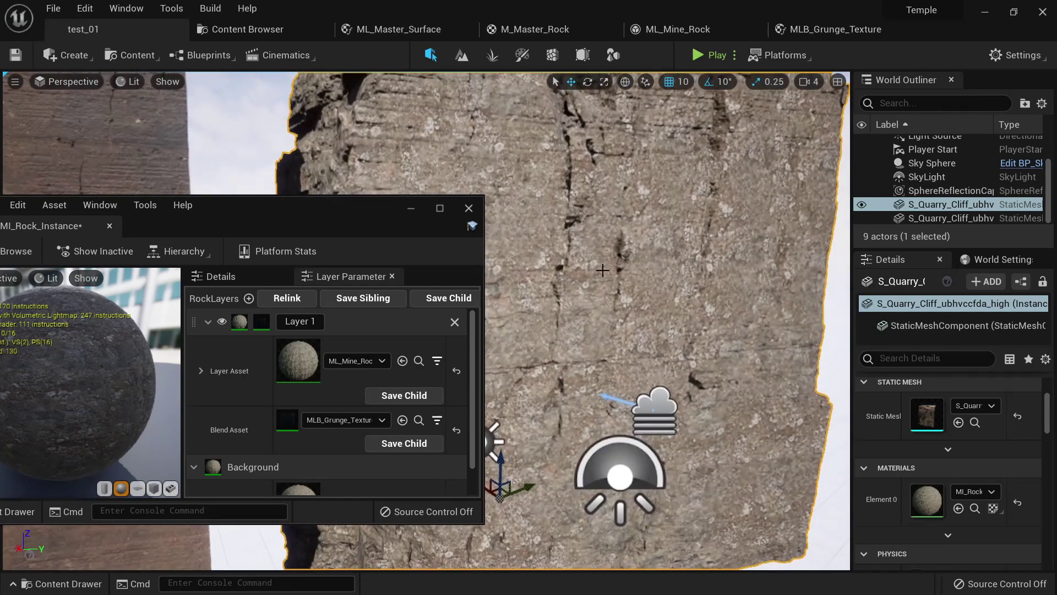
Save MI_Rock_Instance and dock its floating editor back into the main window beside MLB_Grunge_Texture.
drag(372, 223, 458, 218)
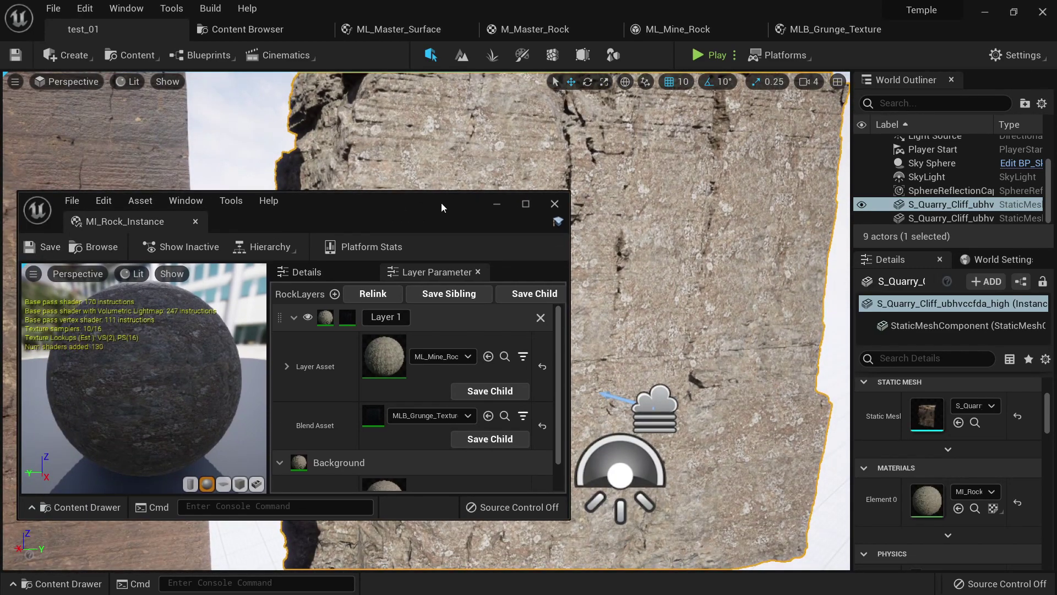
drag(441, 203, 423, 217)
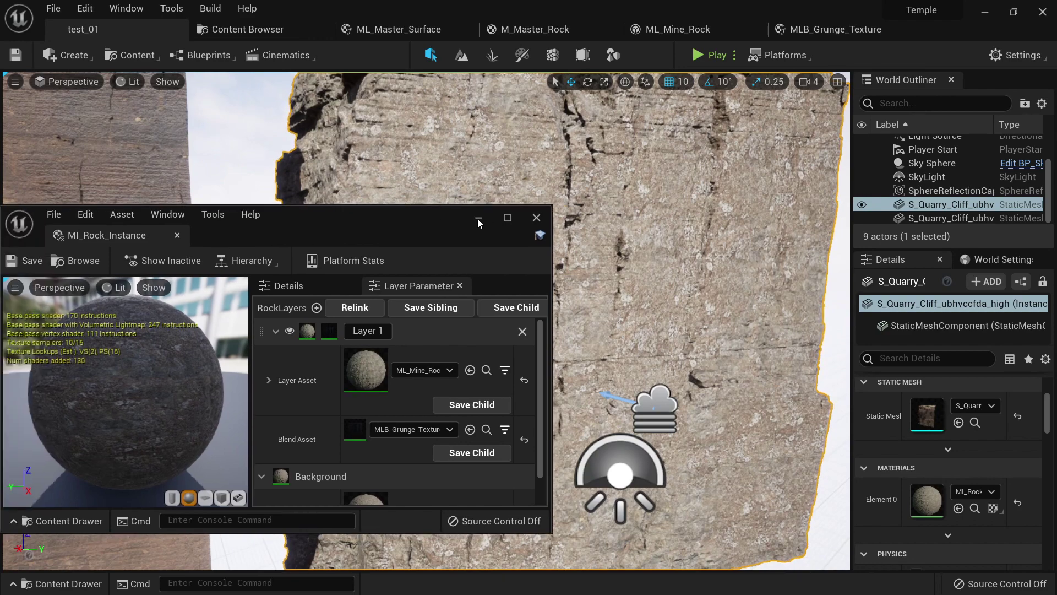
drag(94, 240, 737, 29)
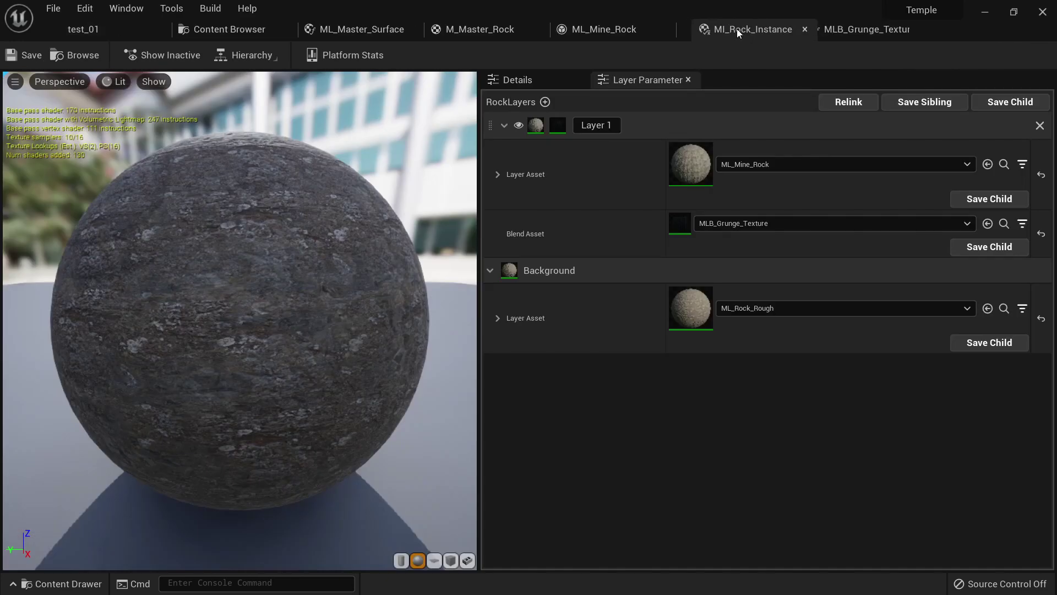
Convert the Texture Sample in MLB_Grunge_Texture to a parameter named Grunge texture.
click(903, 28)
right_drag(501, 349, 760, 309)
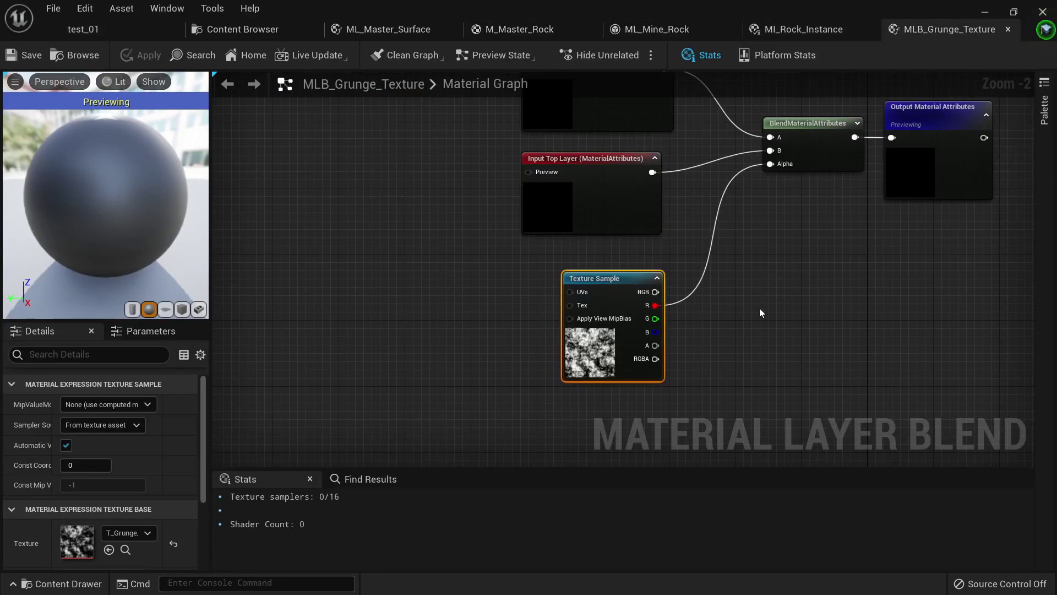
right_drag(620, 309, 623, 211)
scroll(623, 211, up, 2)
right_click(632, 199)
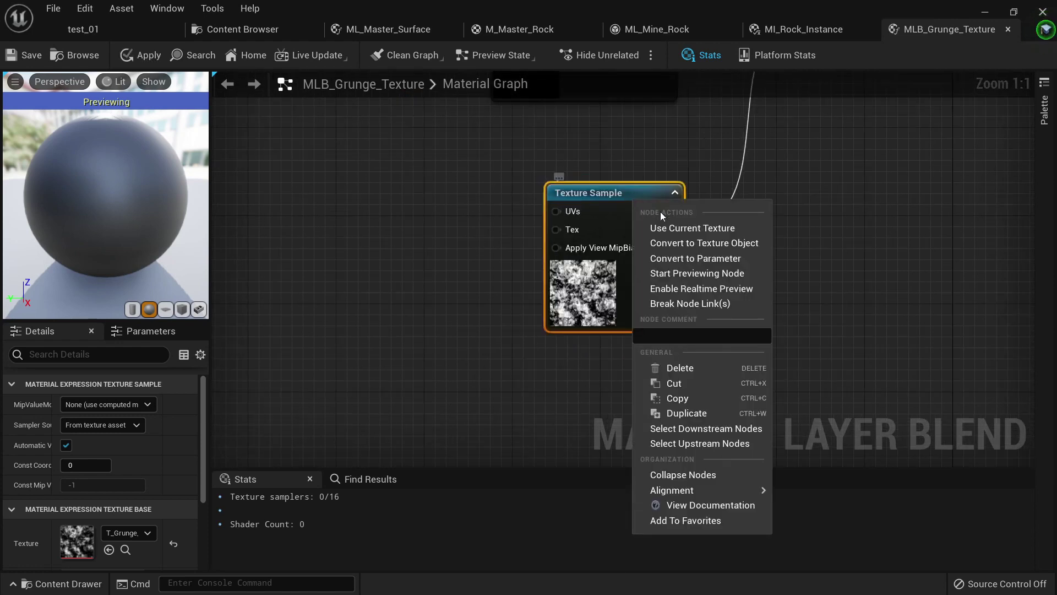
click(684, 256)
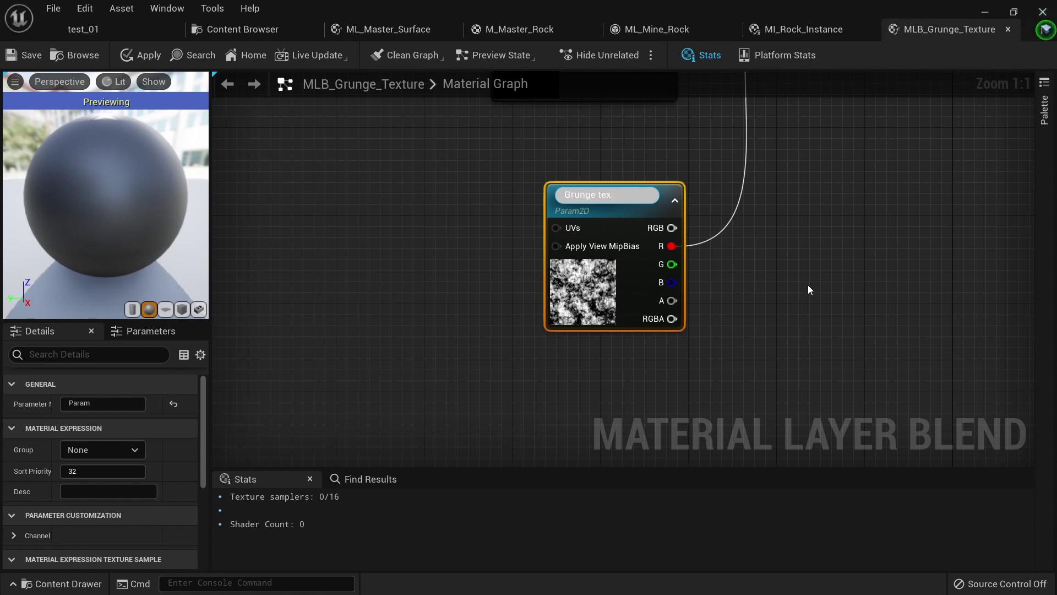
text(ture)
key(Return)
scroll(606, 314, down, 4)
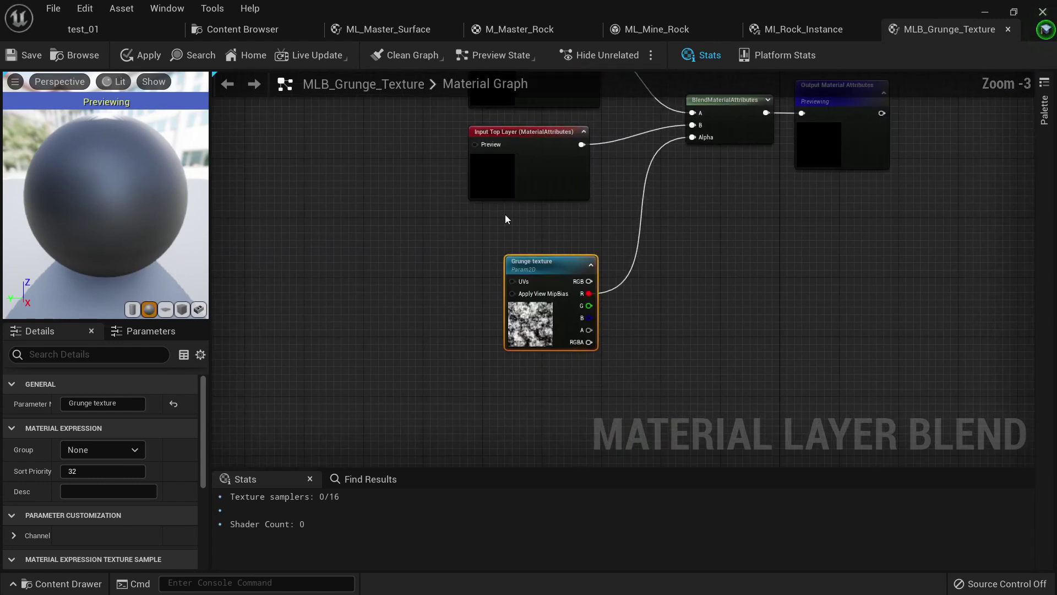
scroll(417, 253, up, 2)
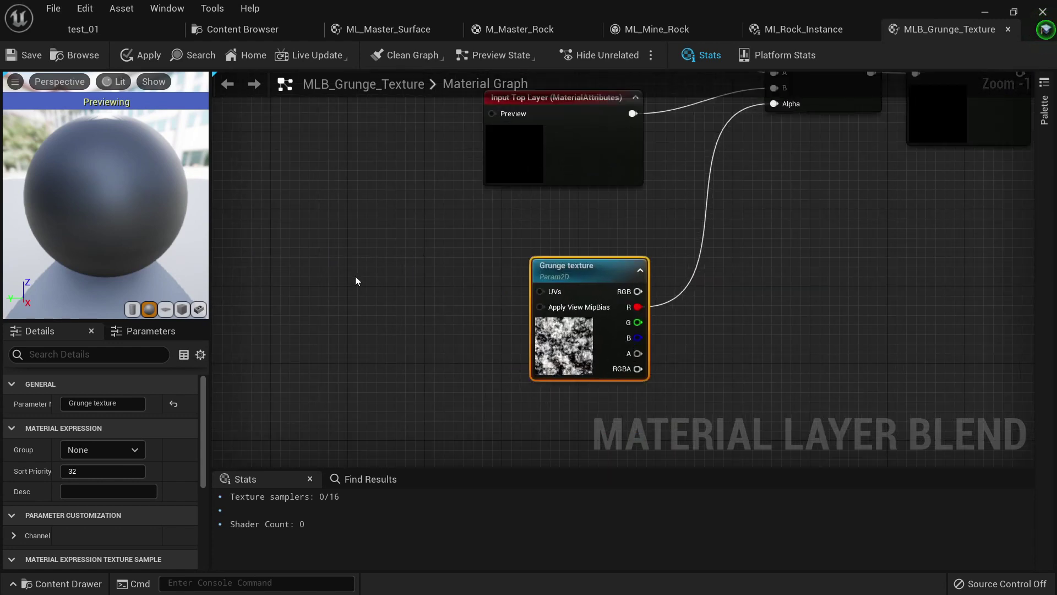
Add a TexCoord node multiplied by a constant in MLB_Grunge_Texture and connect the result to the Grunge texture's UVs.
click(326, 269)
drag(360, 274, 289, 242)
click(409, 273)
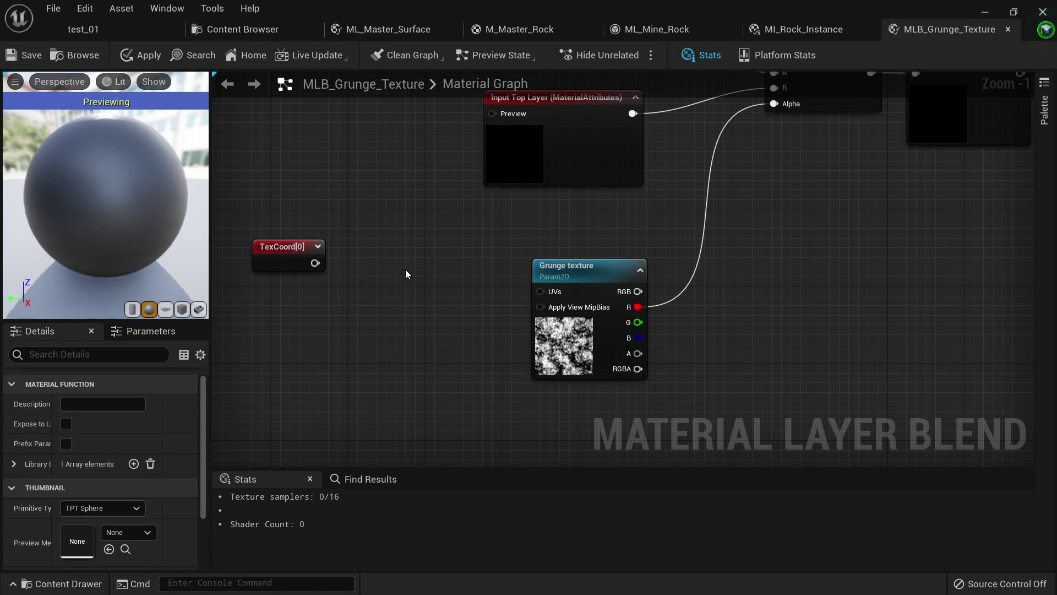
click(405, 269)
click(296, 355)
drag(319, 379, 414, 310)
drag(315, 262, 414, 293)
drag(454, 293, 542, 296)
Convert the constant feeding the Multiply node to a scalar parameter and set its default value to 1.
right_click(308, 365)
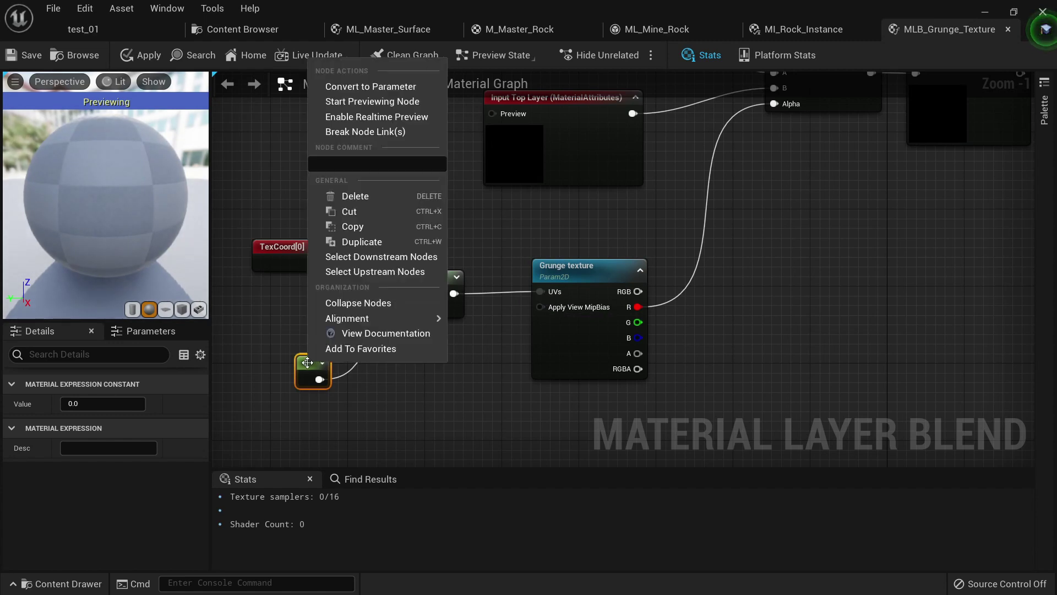
click(399, 86)
text(T)
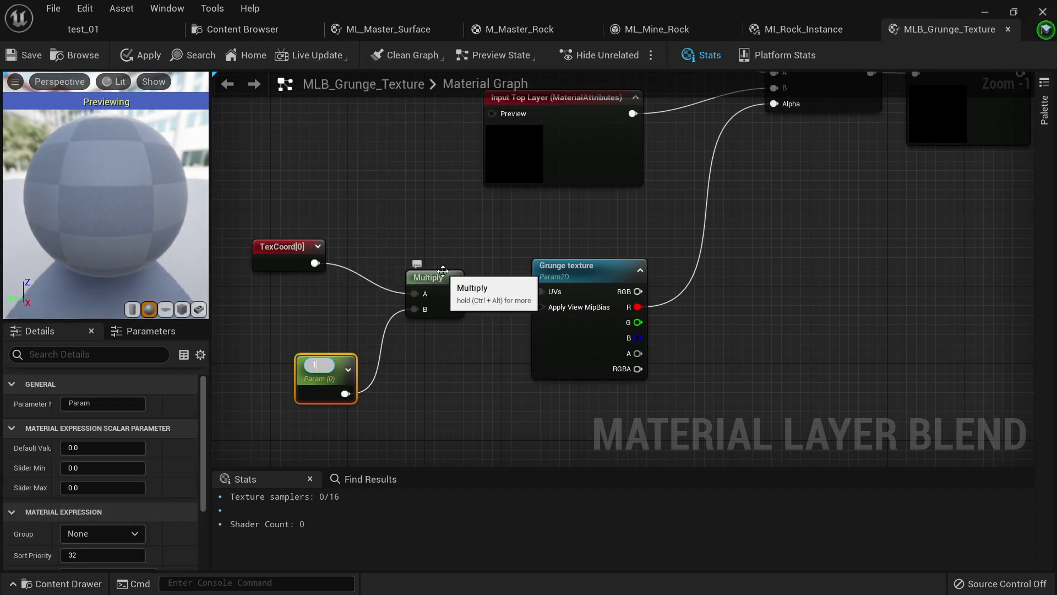
key(Return)
drag(308, 368, 273, 347)
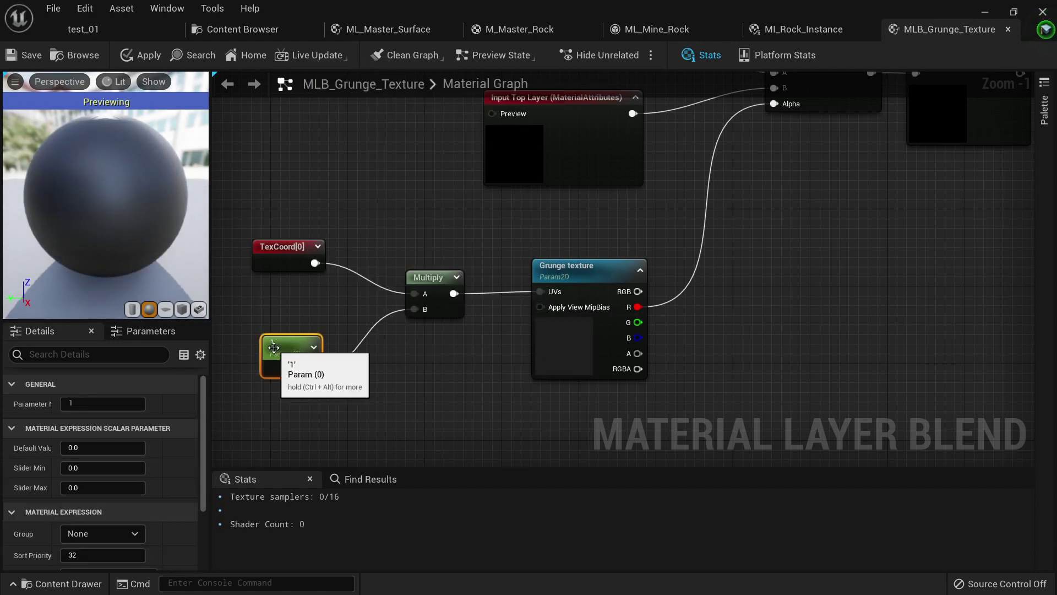
click(380, 356)
click(282, 369)
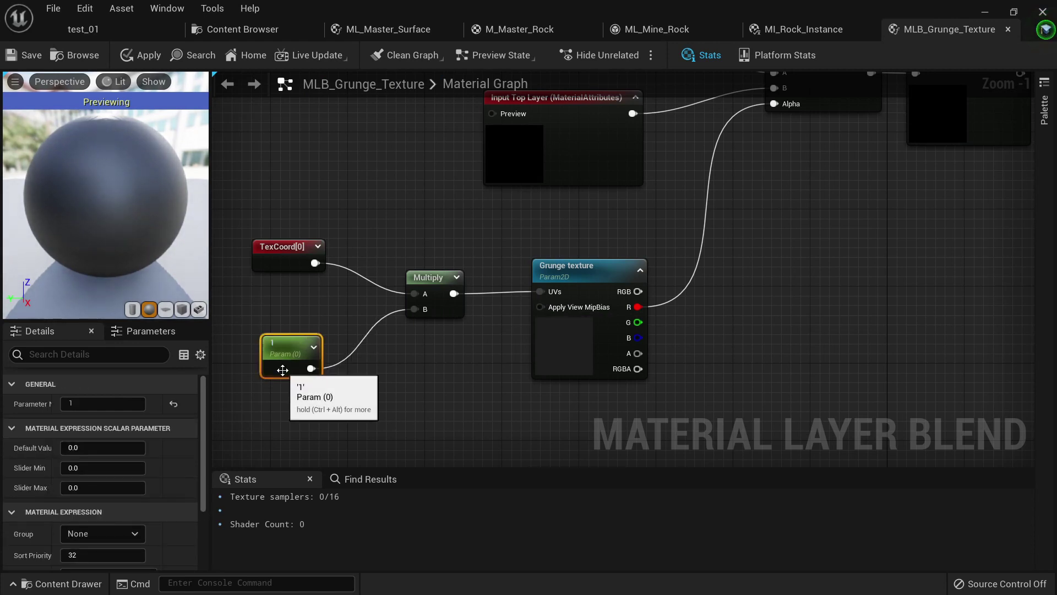
click(105, 453)
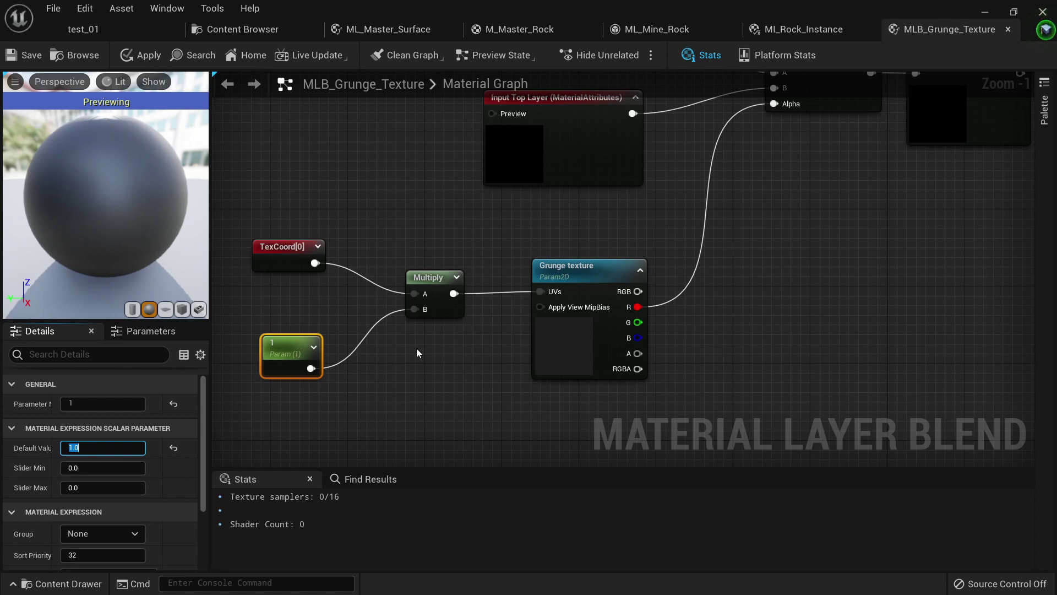
Rename the scalar parameter to Tiling and apply the changes to MLB_Grunge_Texture.
right_click(292, 357)
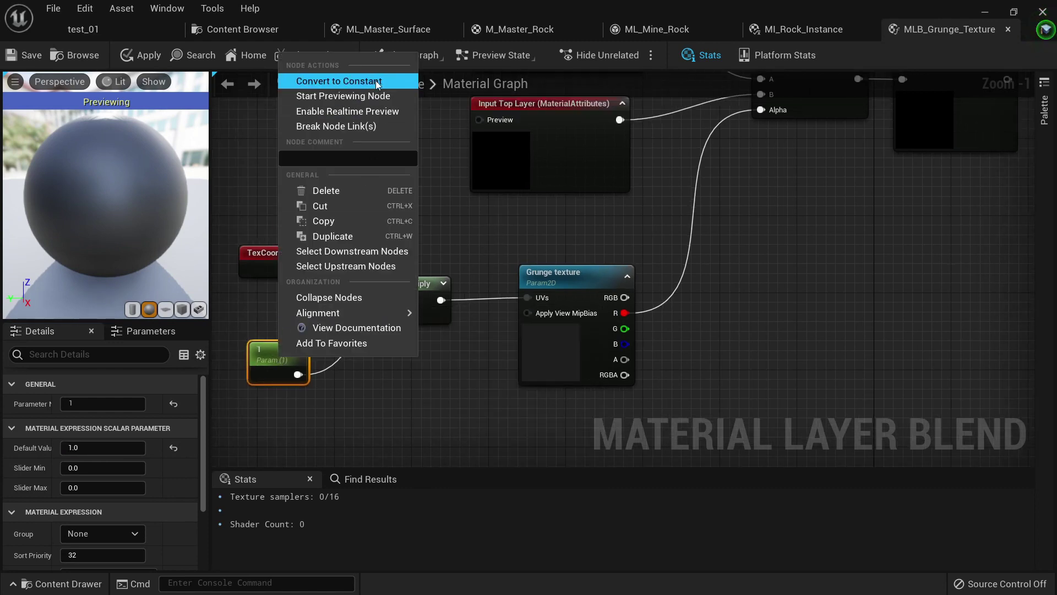
click(263, 345)
click(98, 407)
drag(96, 404, 17, 398)
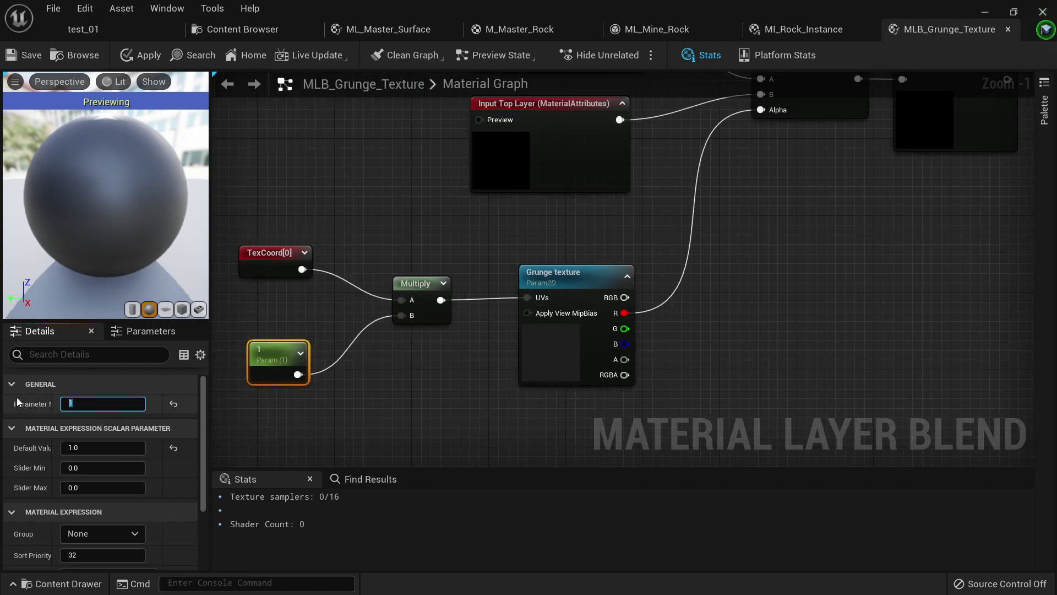
text(Tiling)
key(Return)
click(153, 54)
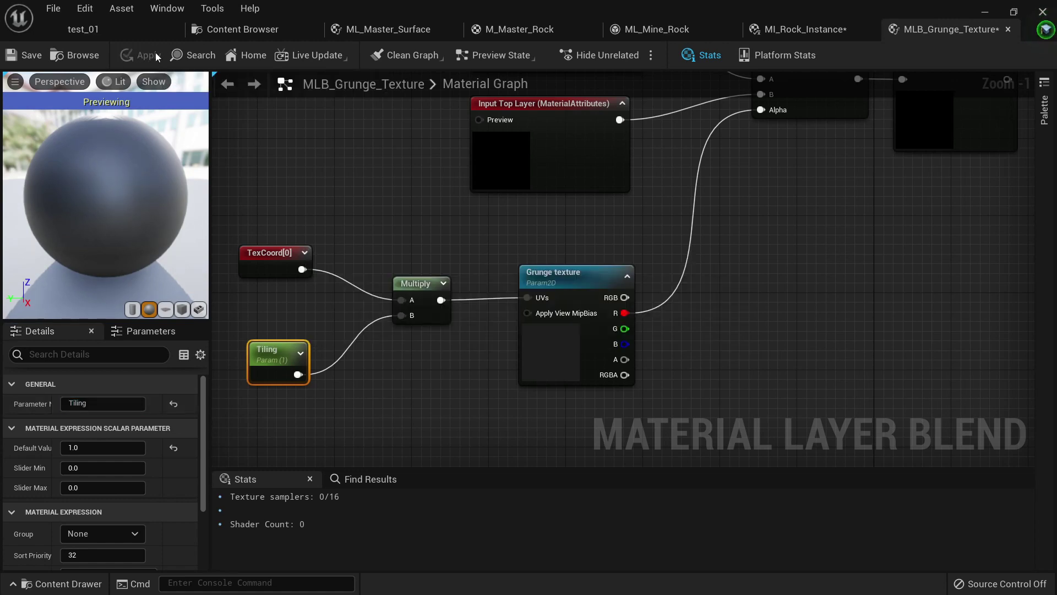
Place an Add node between Base color and MakeMaterialAttributes in the ML_Master_Surface graph.
click(353, 37)
scroll(471, 132, down, 5)
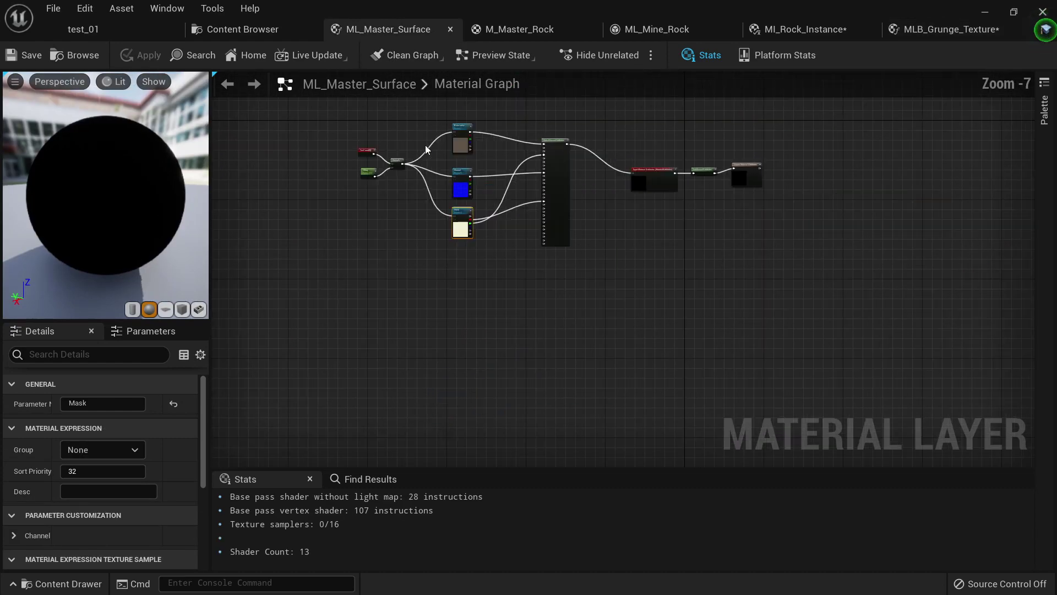
scroll(435, 145, up, 6)
click(460, 251)
scroll(636, 186, up, 1)
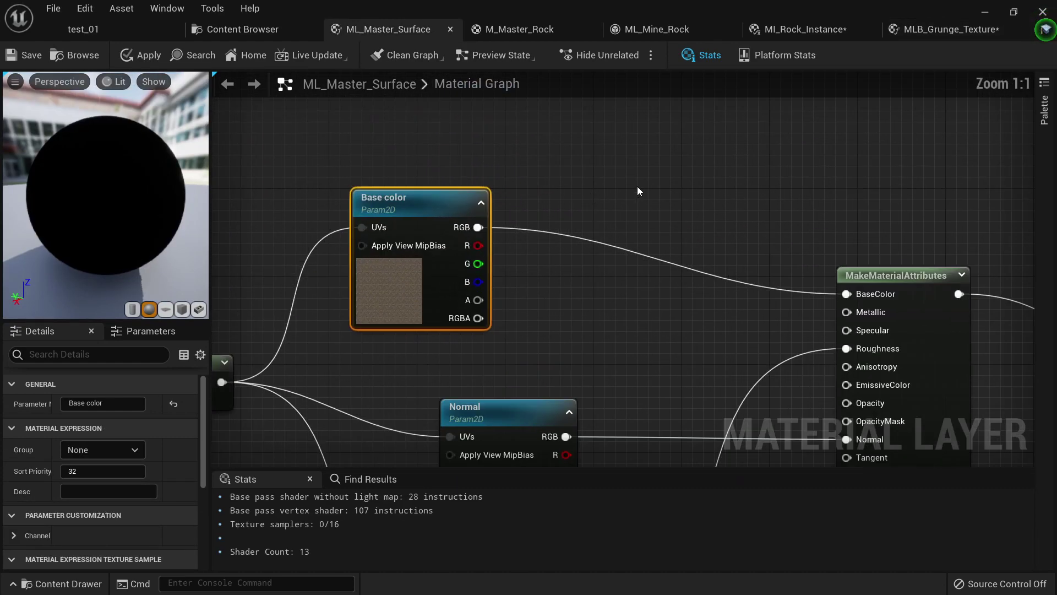
right_drag(638, 187, 514, 190)
click(518, 183)
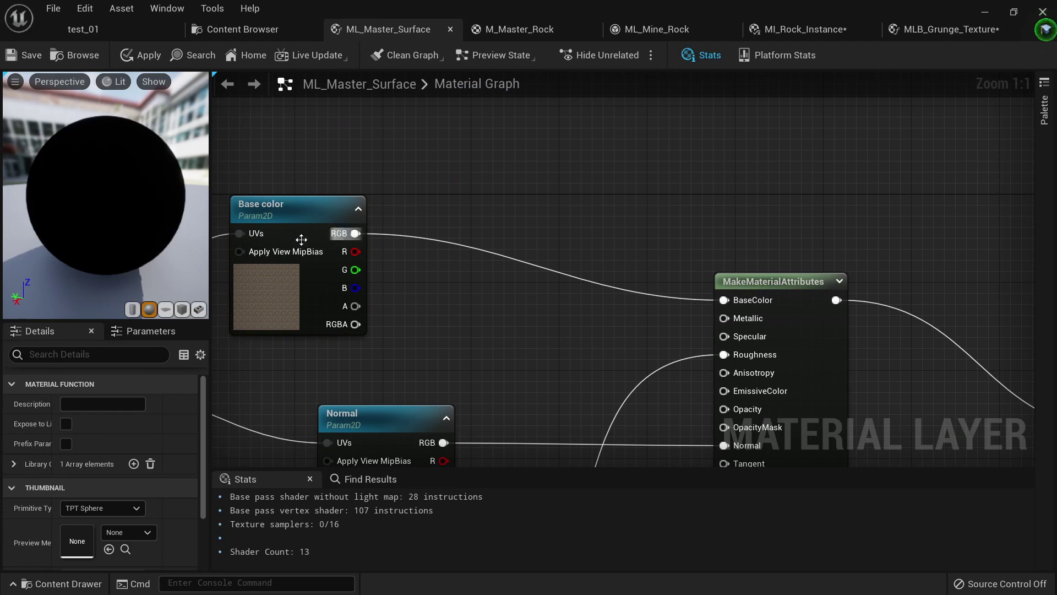
right_click(546, 171)
text(add)
key(Return)
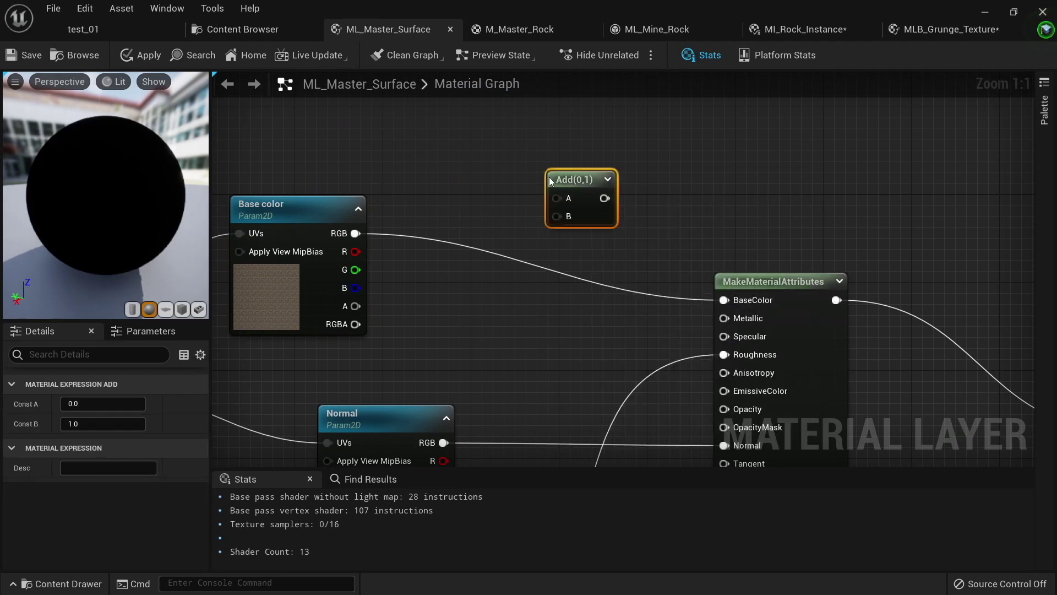
Create a constant below the Add node and convert it to a scalar parameter named Brightness.
click(482, 313)
click(424, 328)
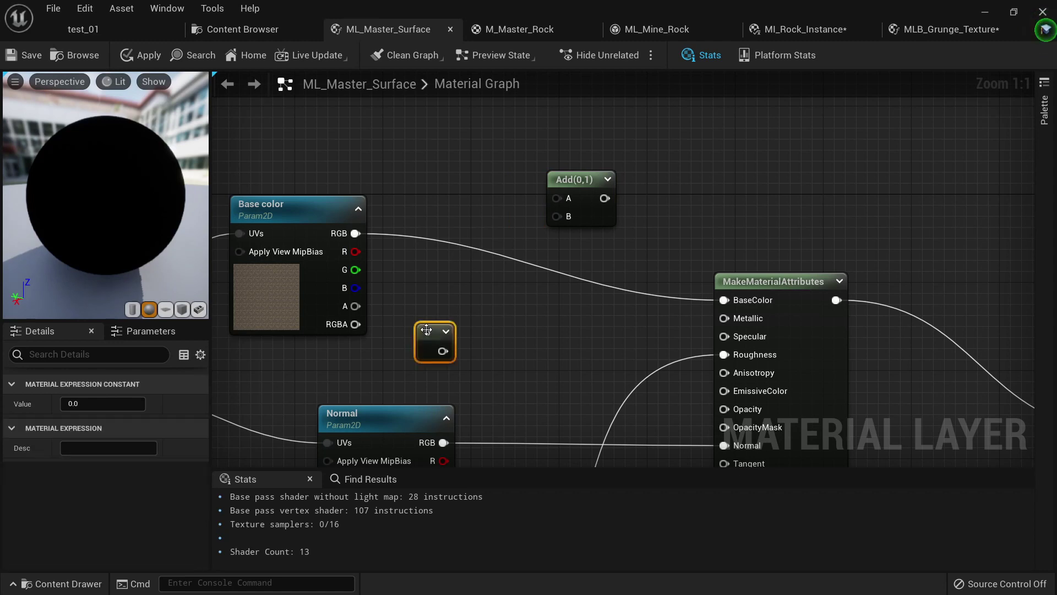
right_click(430, 332)
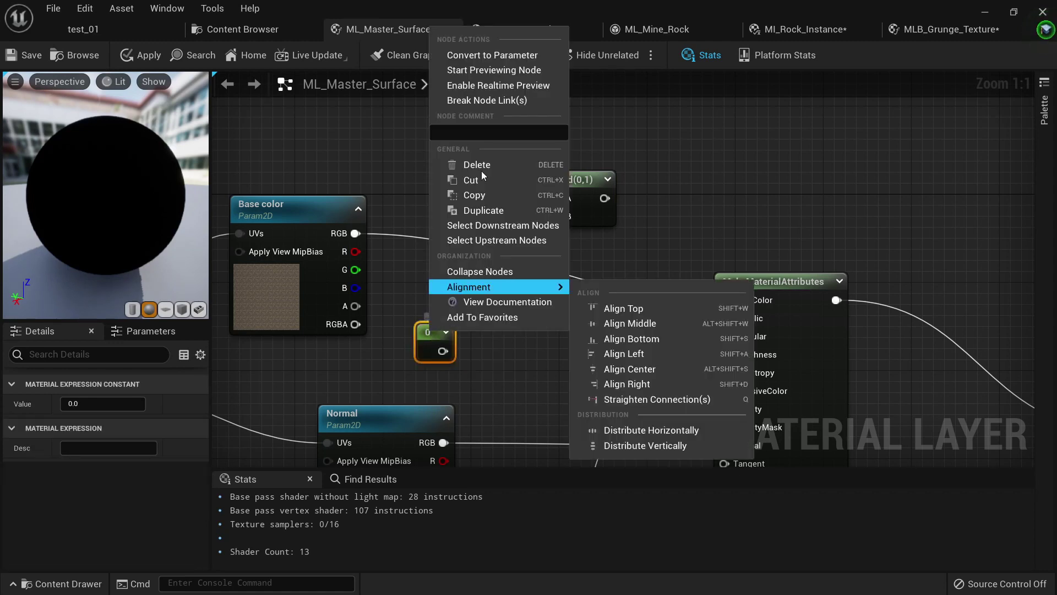
click(431, 347)
key(Delete)
click(426, 330)
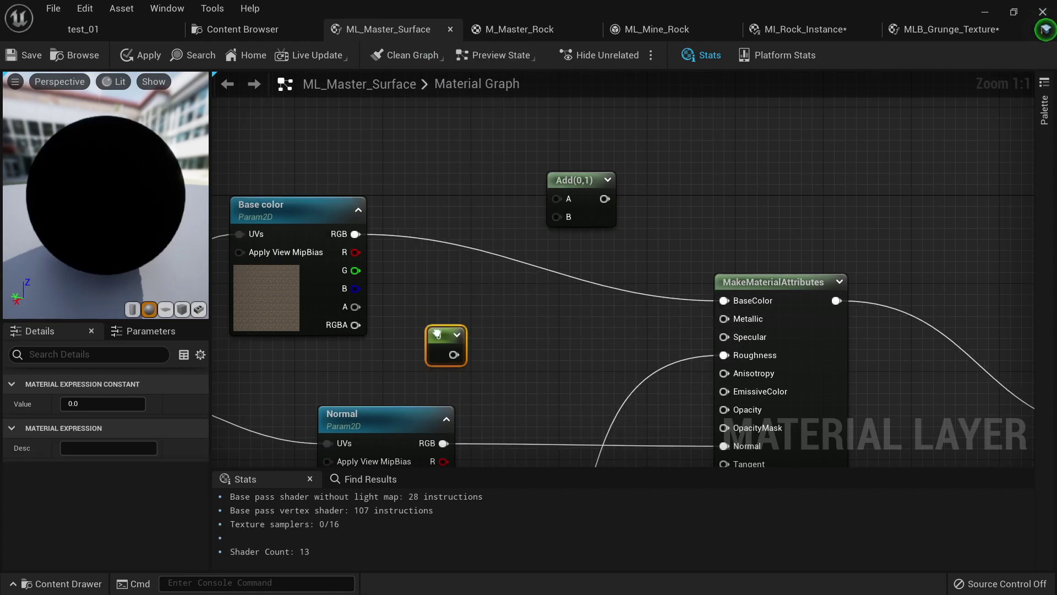
right_click(435, 339)
click(505, 58)
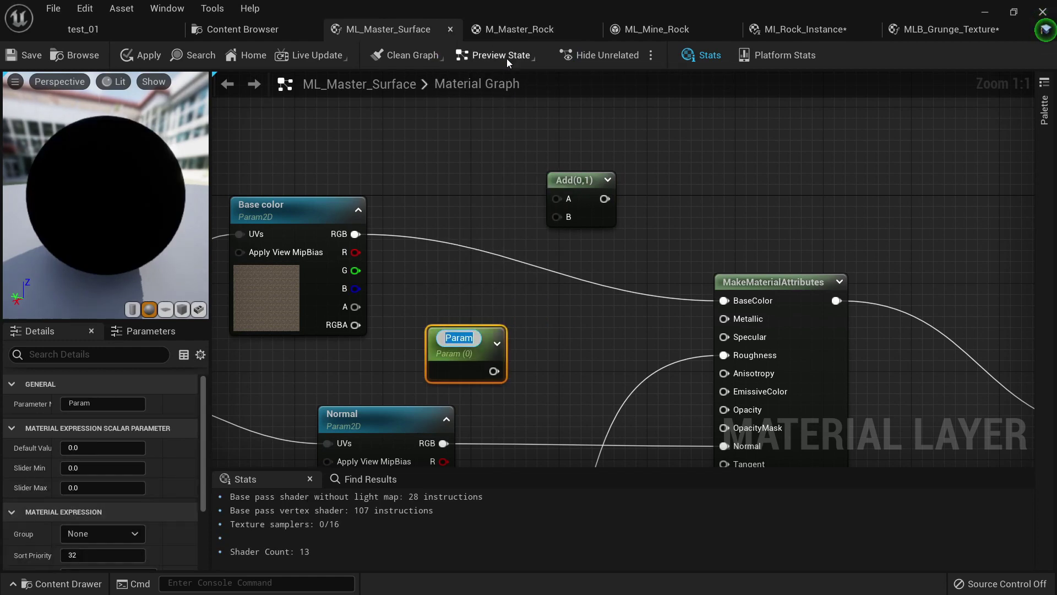
text(Brightness)
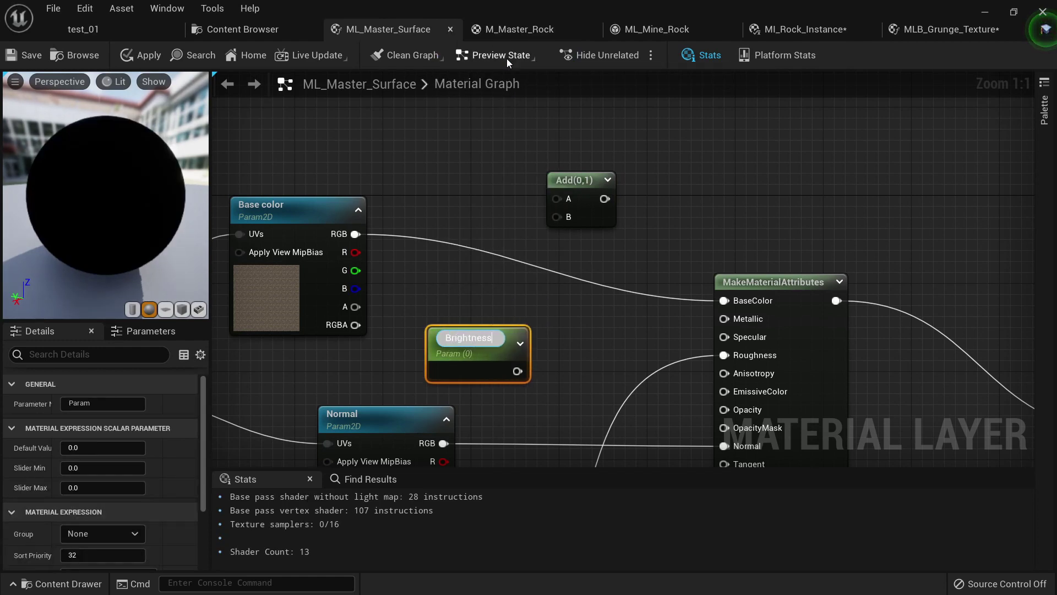
key(Return)
Set Brightness's default value to 1 and connect Base color's RGB and Brightness to the Add node's A and B inputs.
click(102, 448)
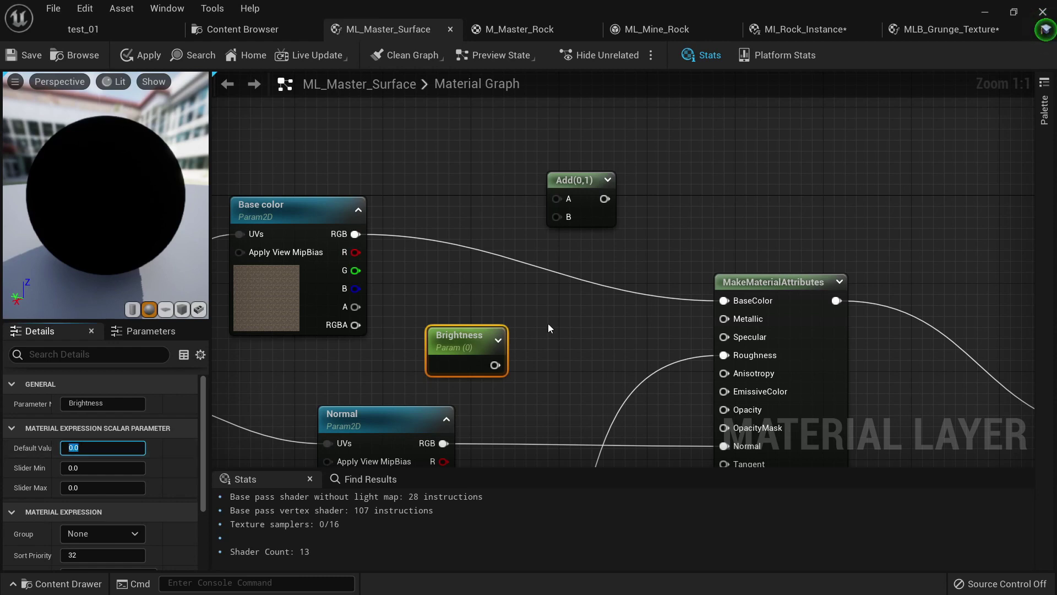
text(1)
right_drag(565, 323, 584, 328)
drag(514, 370, 375, 240)
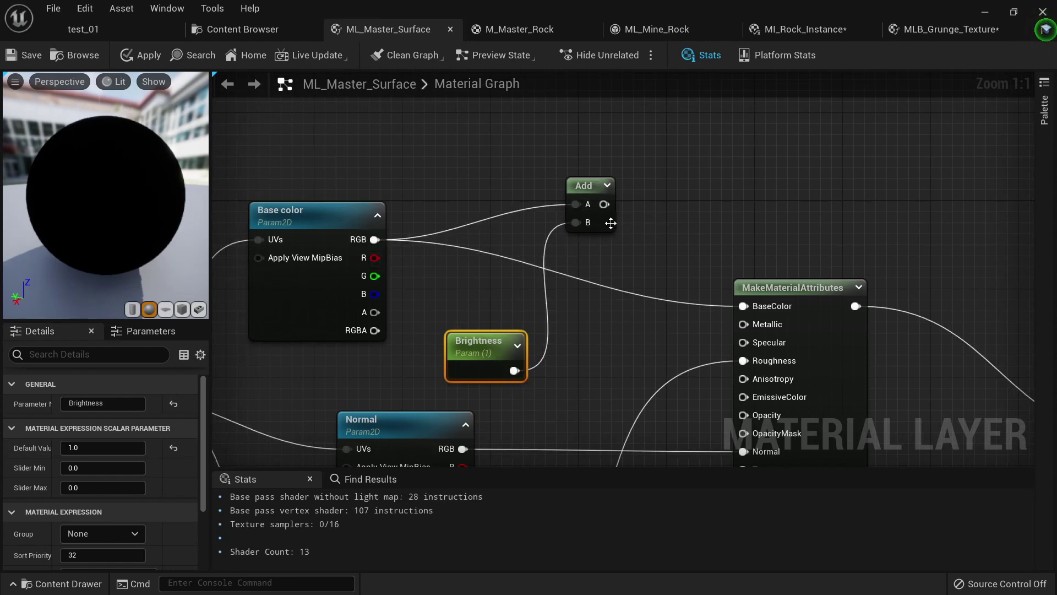
Set the Brightness parameter's default value to 0.
click(102, 447)
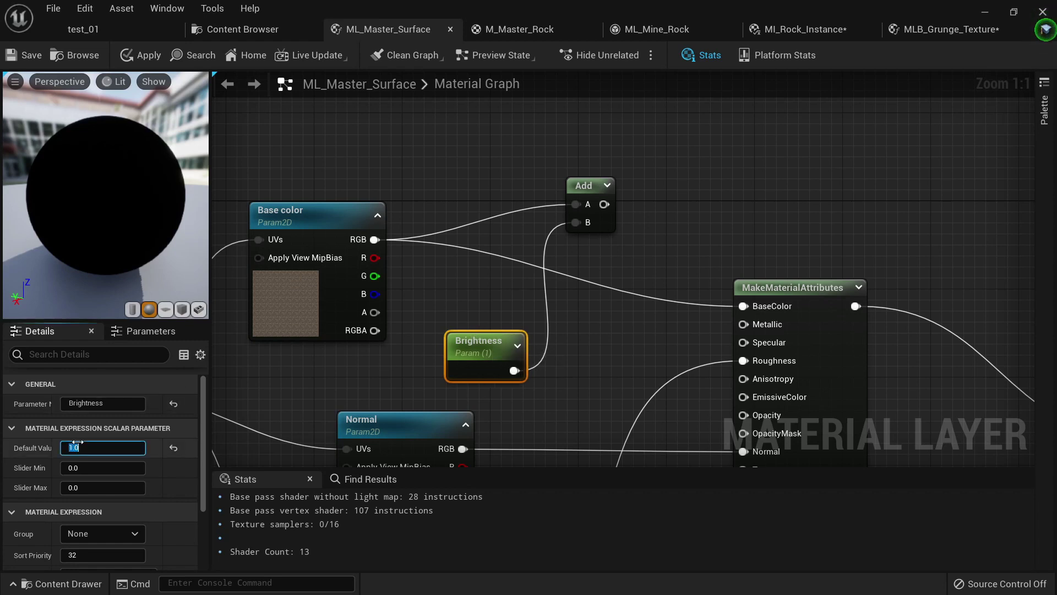
text(0)
key(Return)
Connect the Add output to BaseColor on MakeMaterialAttributes, line the node up with Base color, and apply the changes.
drag(604, 204, 743, 306)
drag(593, 190, 594, 224)
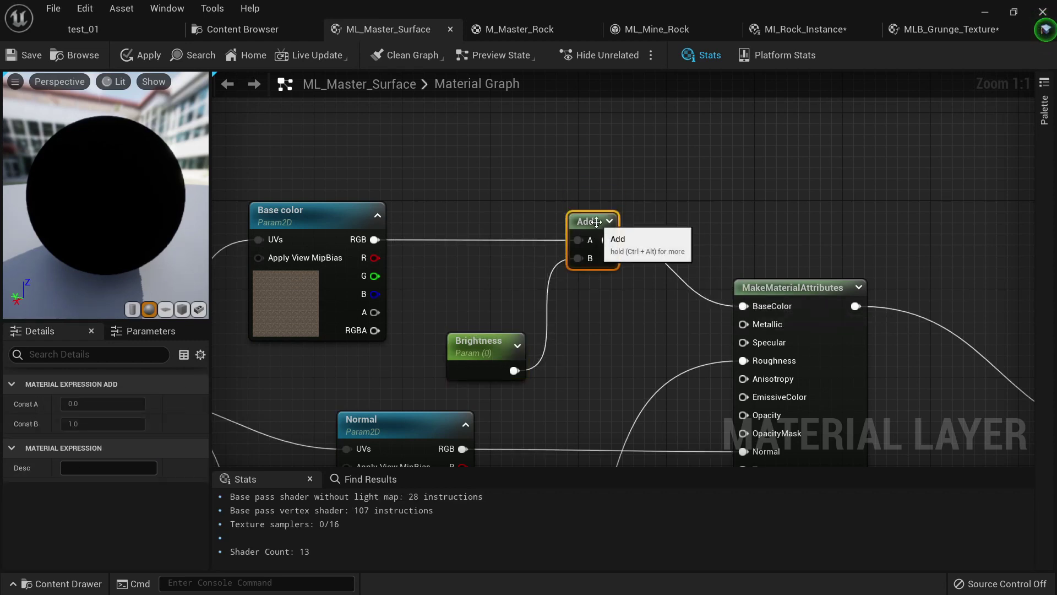
click(149, 55)
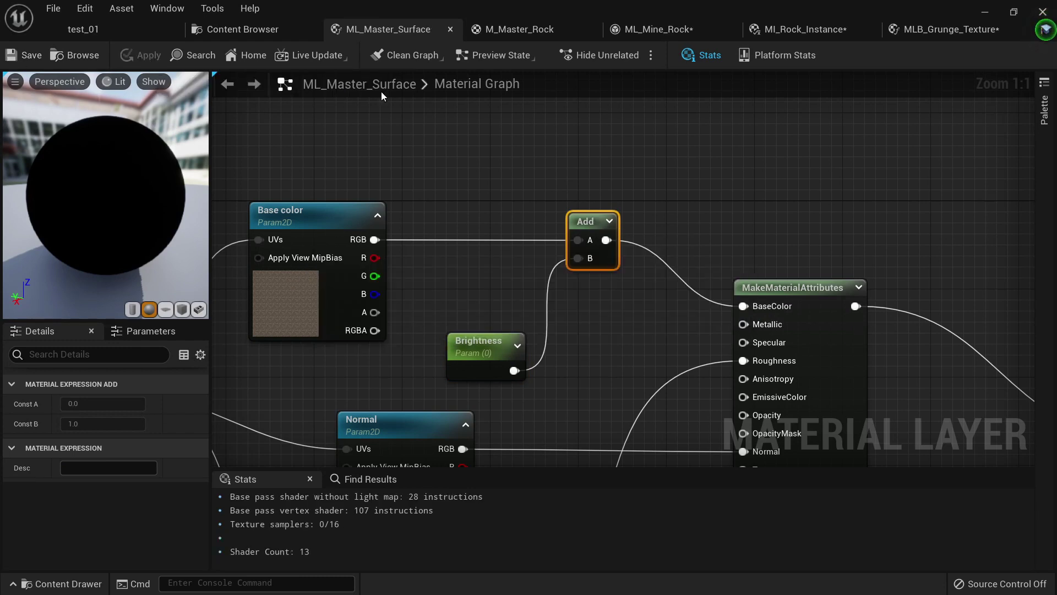
Undock the MI_Rock_Instance editor and place it over the test_01 level beside a framed view of the cliff.
click(813, 33)
drag(814, 31, 663, 200)
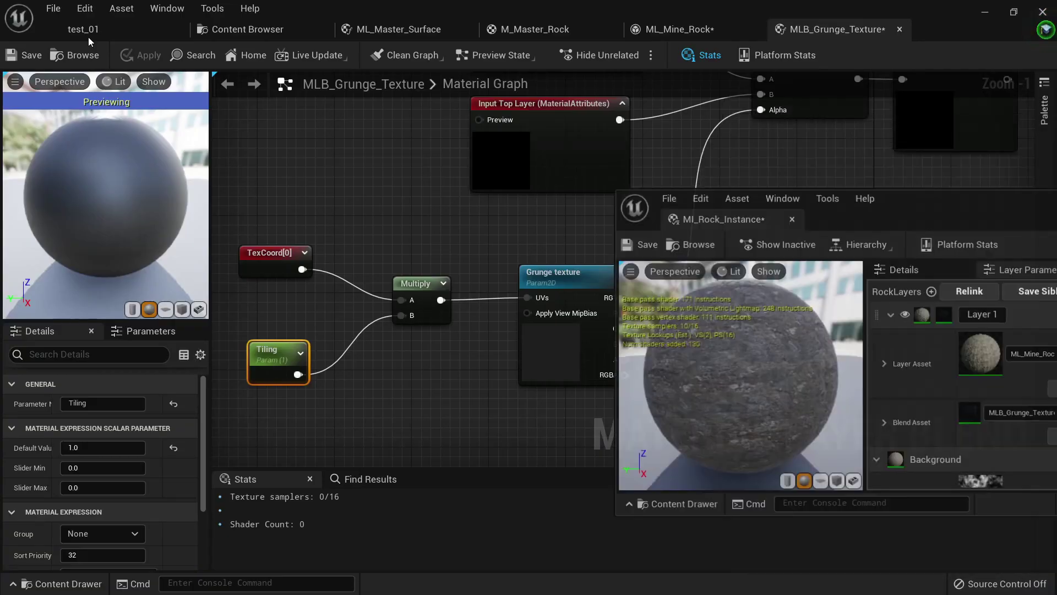
click(101, 32)
drag(880, 193, 881, 139)
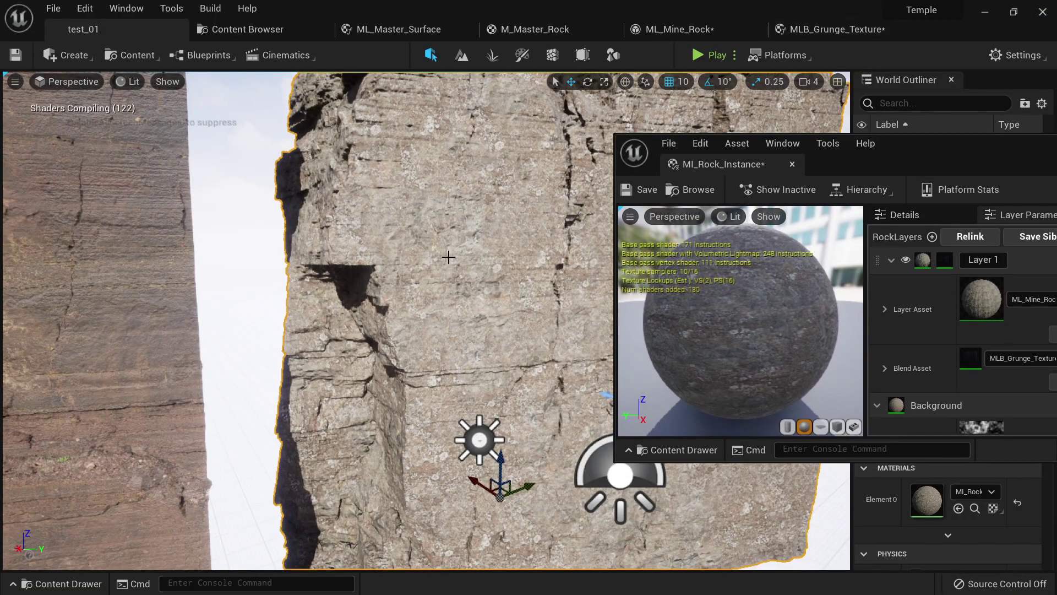
drag(998, 161, 193, 201)
right_drag(515, 282, 515, 242)
key(s)
key(w)
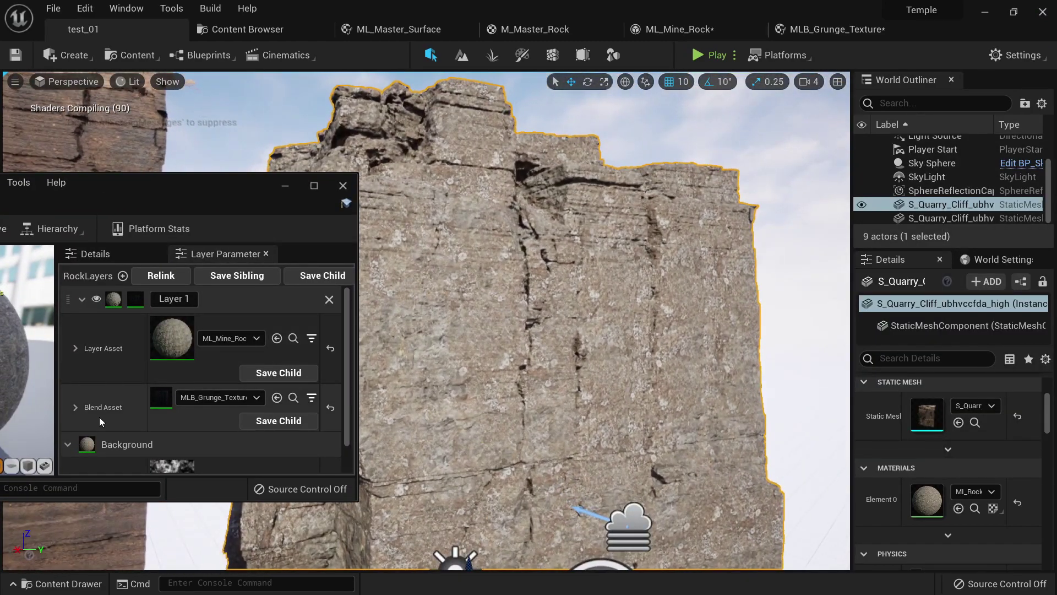
Maximize the MI_Rock_Instance editor and expand the texture and scalar parameters of Layer 1's blend asset.
click(80, 407)
click(78, 407)
scroll(82, 407, down, 1)
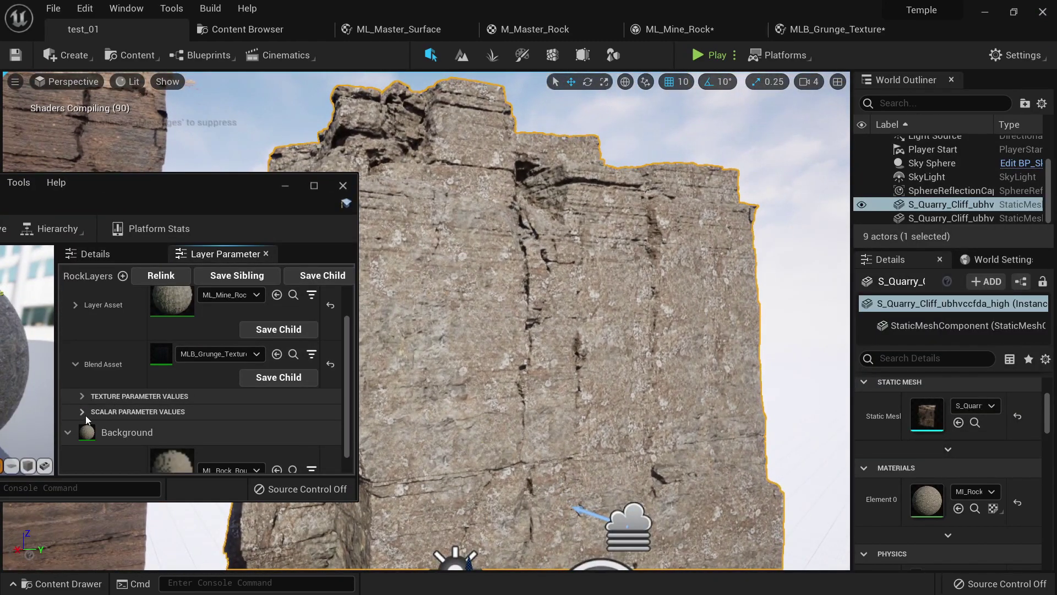
click(314, 185)
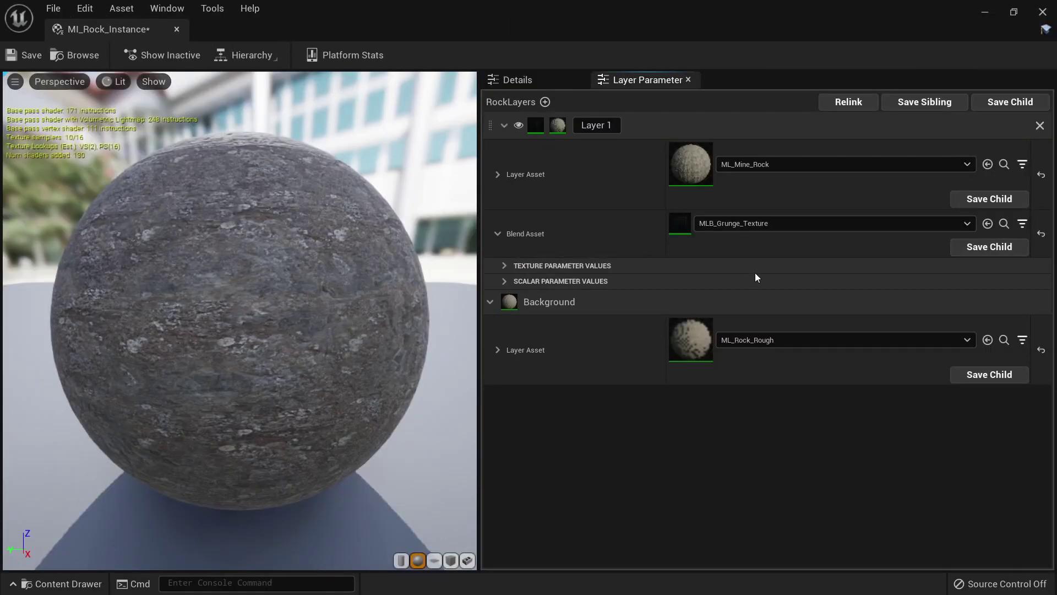
click(495, 234)
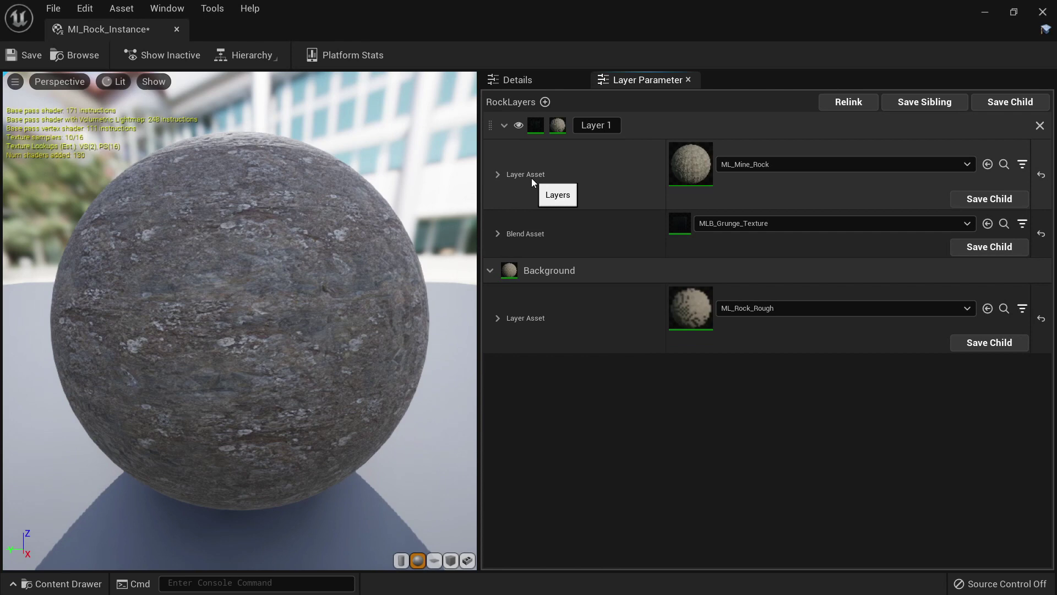
click(497, 234)
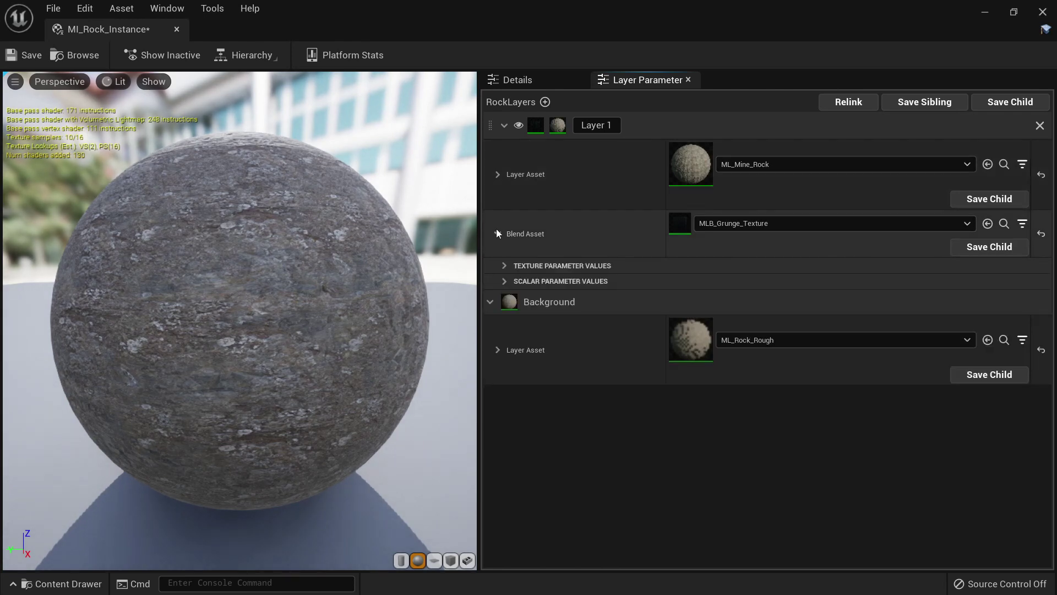
click(504, 282)
click(504, 266)
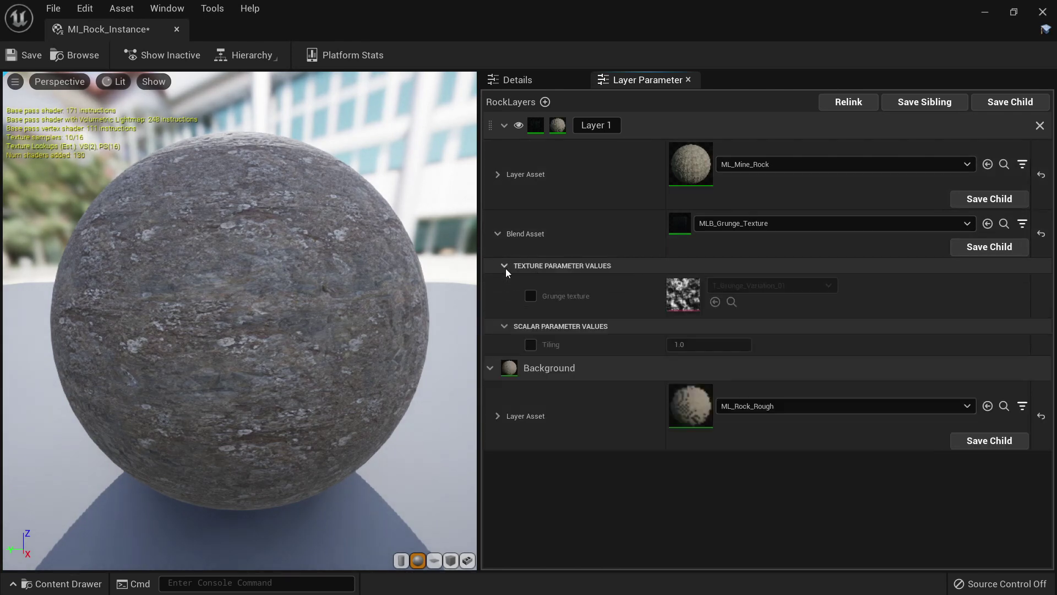
Enable the Tiling and Grunge texture overrides of Layer 1's blend asset and set Tiling to 0.5.
click(530, 345)
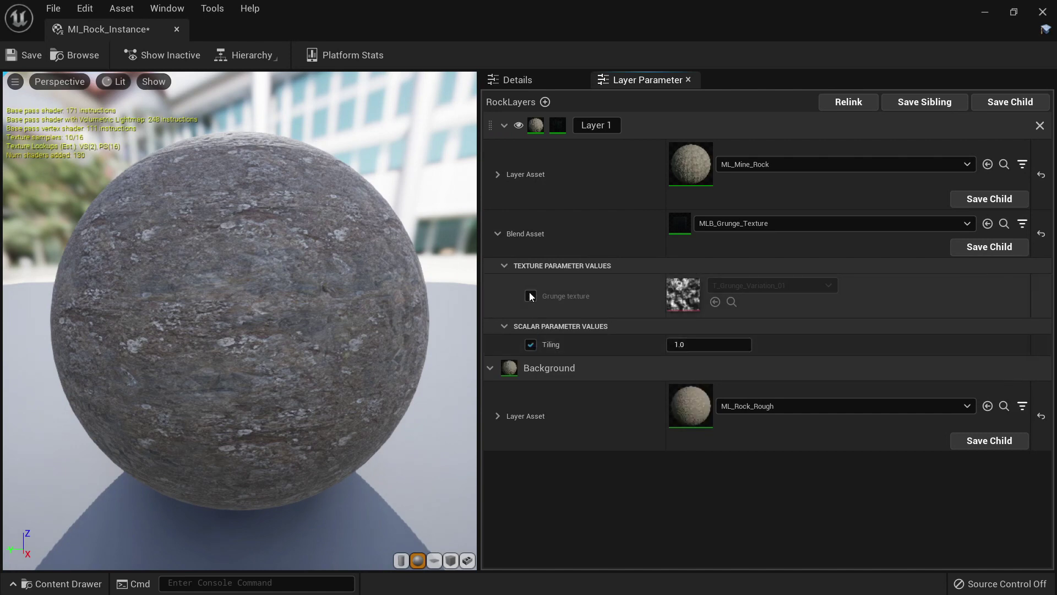
click(531, 295)
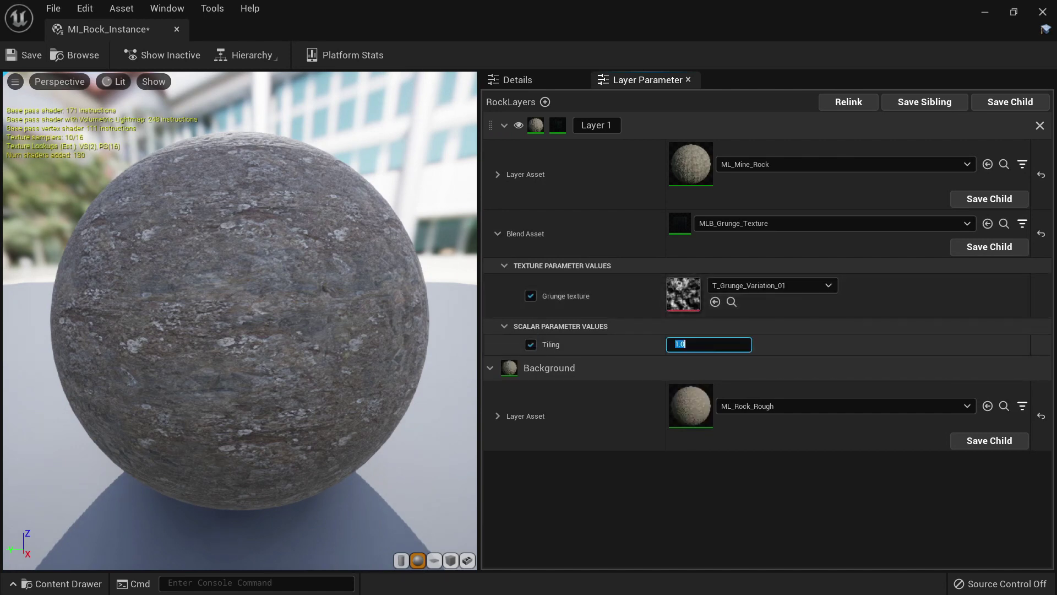
text(0.5)
key(Return)
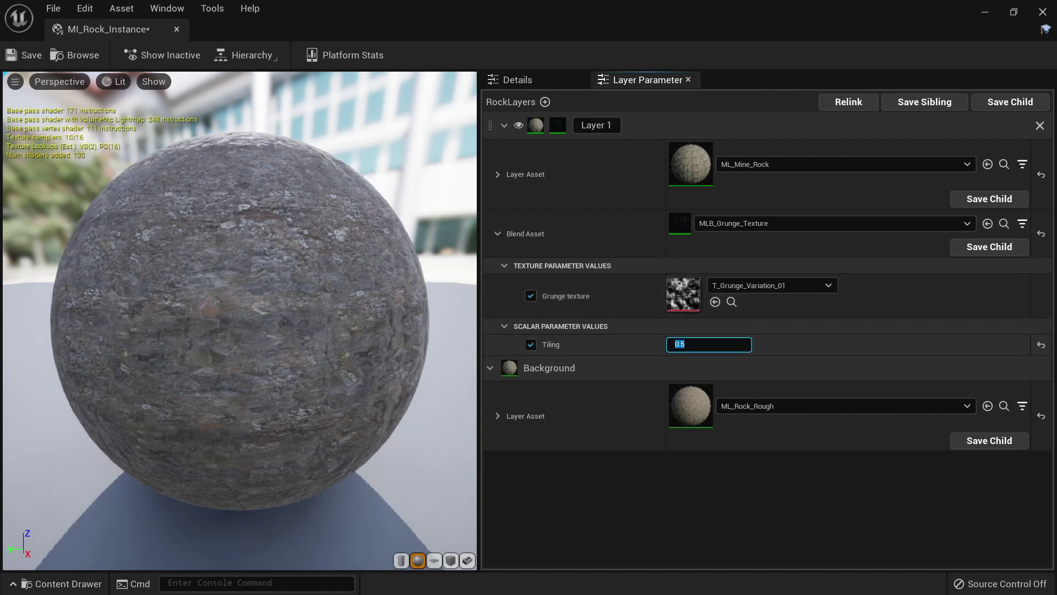
Examine the blended rock layers up close on the MI_Rock_Instance preview sphere.
drag(330, 308, 297, 311)
right_drag(297, 311, 308, 287)
drag(308, 286, 275, 289)
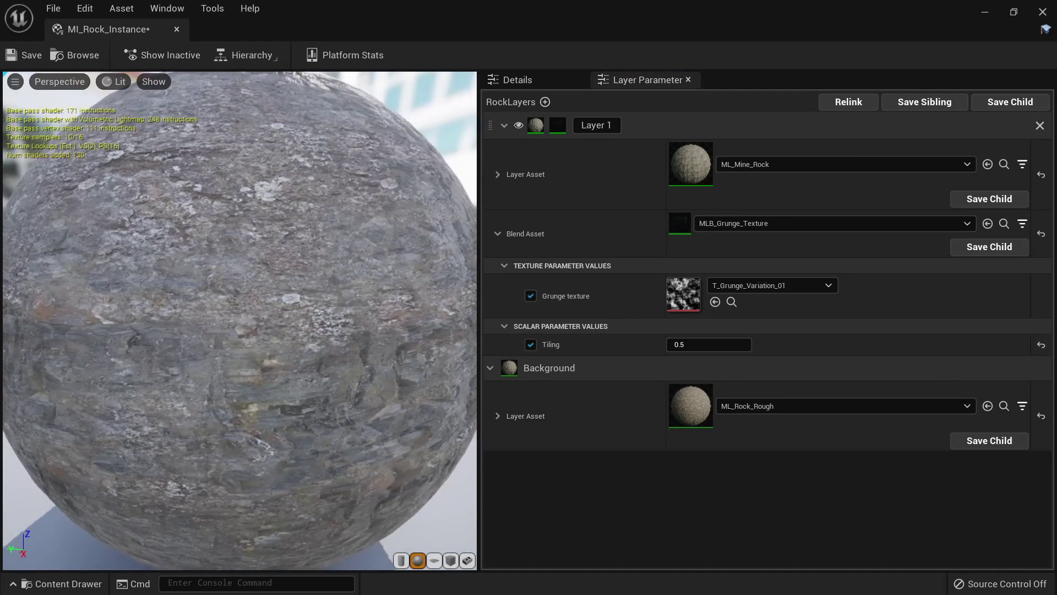
Try T_Grunge_Variation_02, T_Grid and T_EV_FogSheet_Falloff_01 as the Grunge texture of Layer 1's blend asset and inspect the preview sphere.
click(758, 286)
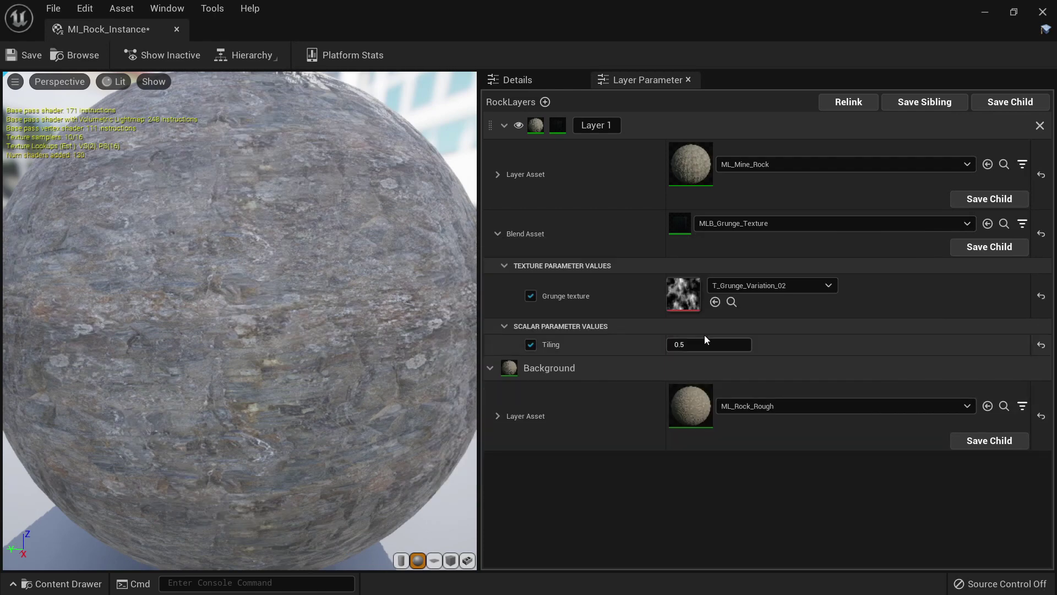
click(749, 295)
click(890, 419)
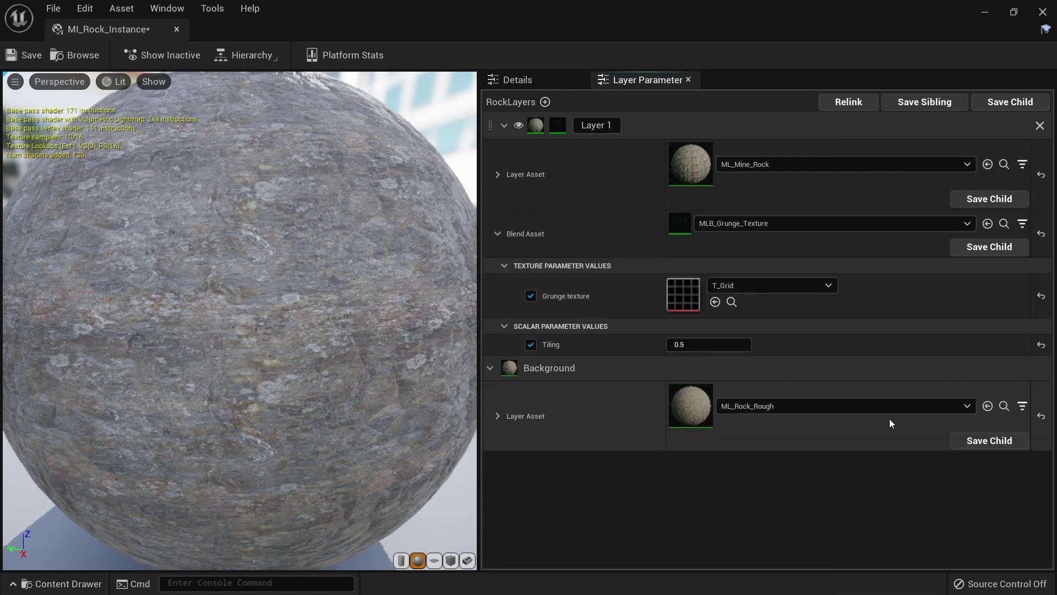
click(768, 286)
scroll(958, 438, up, 3)
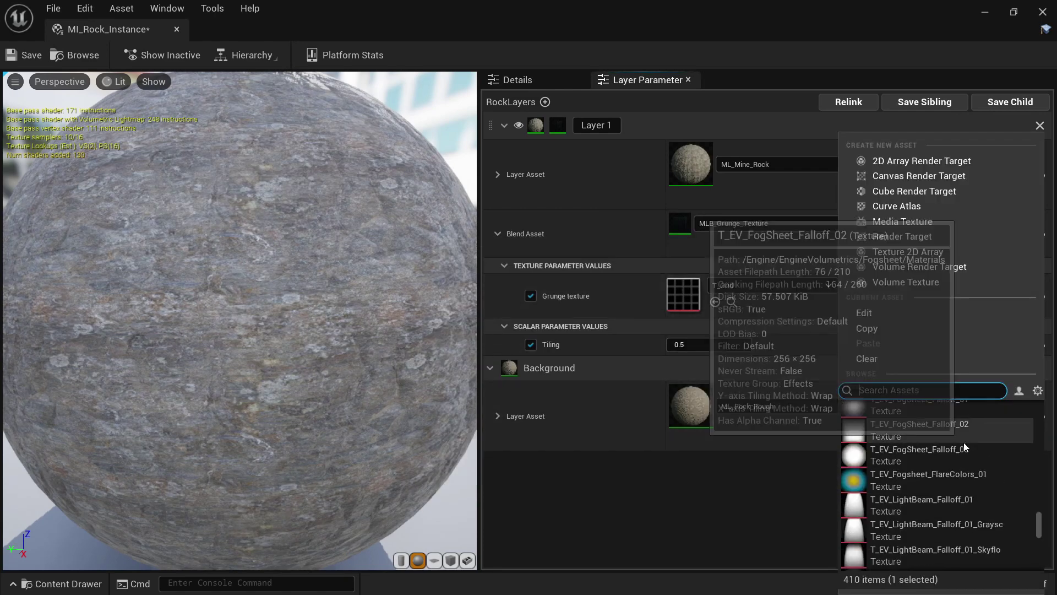
click(914, 408)
scroll(252, 324, down, 5)
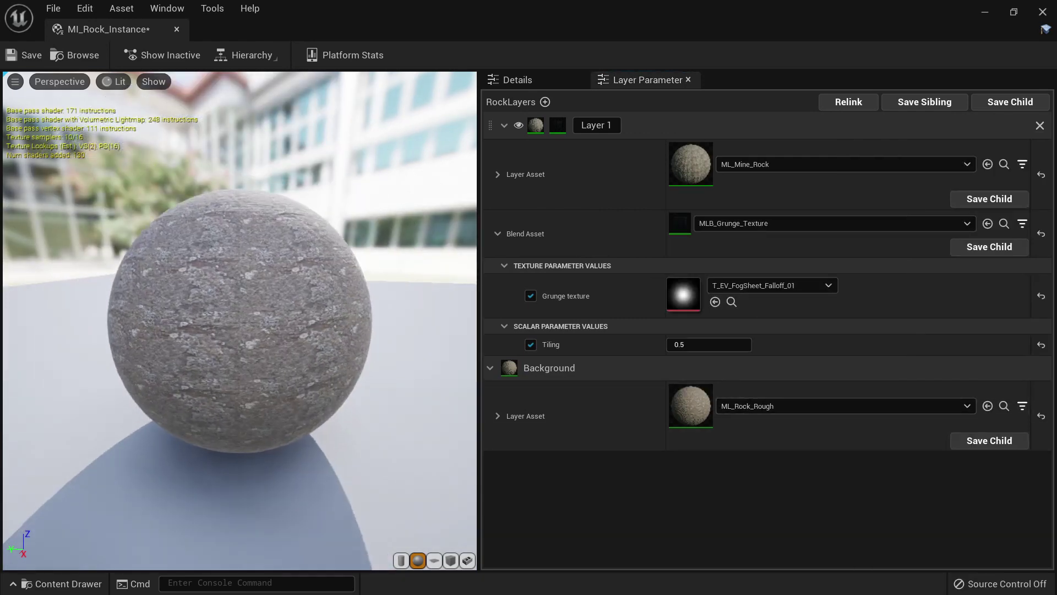
scroll(253, 324, up, 1)
drag(252, 324, 330, 375)
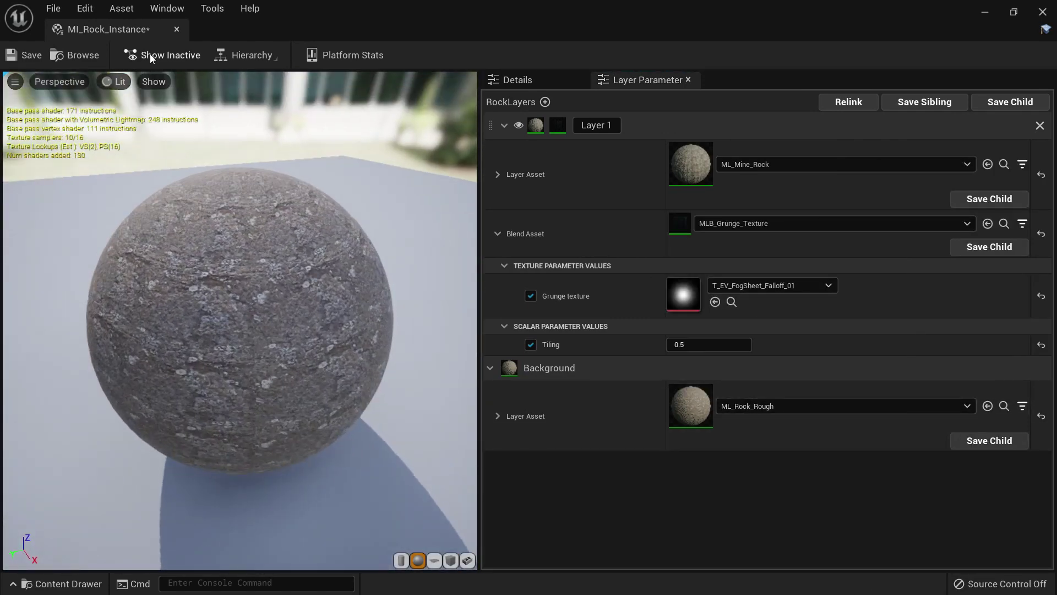
Float the MI_Rock_Instance editor over the test_01 level and set the blend asset's Grunge texture to T_Grunge_Variation_01.
drag(133, 33, 649, 312)
right_drag(352, 286, 430, 276)
drag(939, 314, 489, 163)
scroll(565, 356, down, 1)
scroll(562, 363, down, 1)
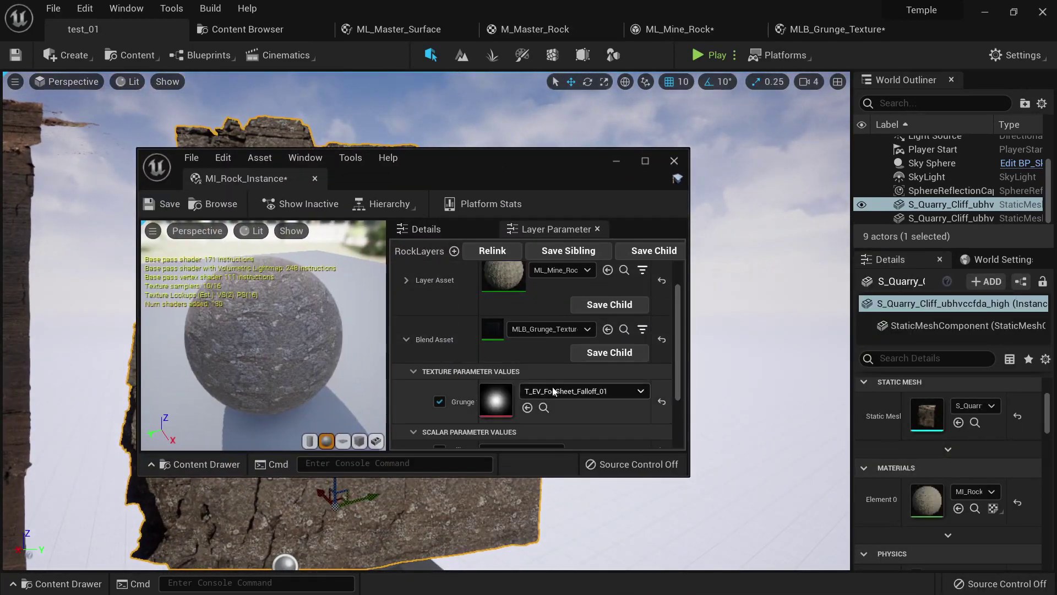
click(553, 390)
text(grung)
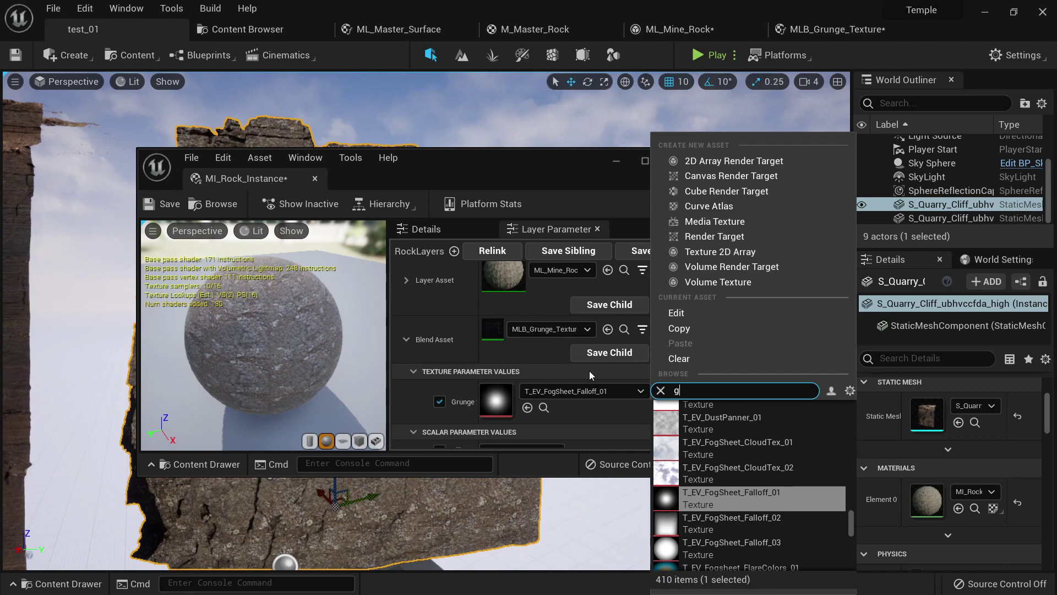
click(722, 438)
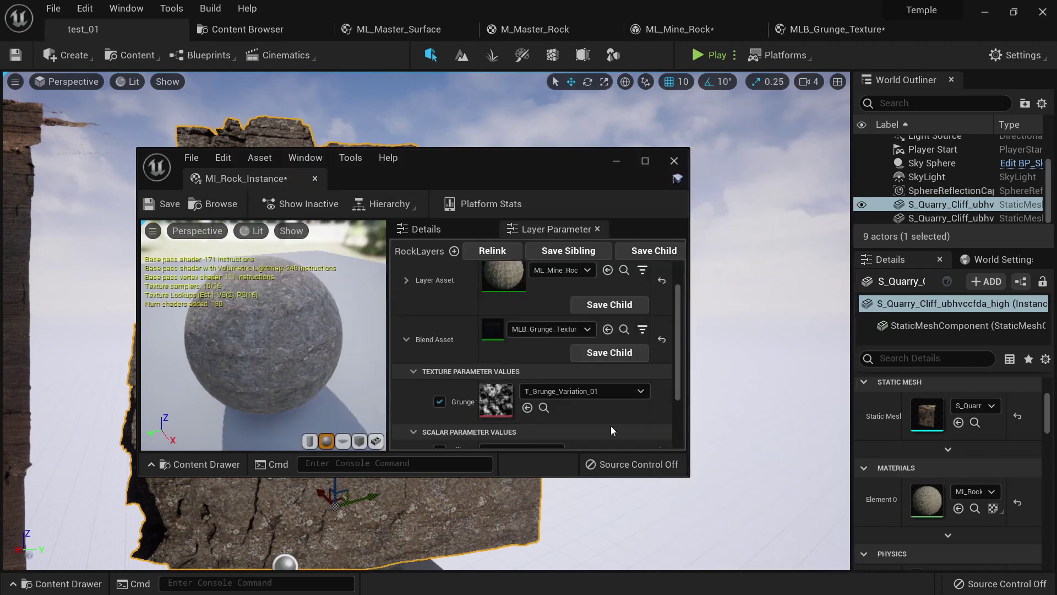
Maximize the MI_Rock_Instance editor, expand the scalar parameters of Layer 1's layer asset and set Brightness to 0.5.
drag(546, 157, 863, 210)
scroll(794, 392, up, 2)
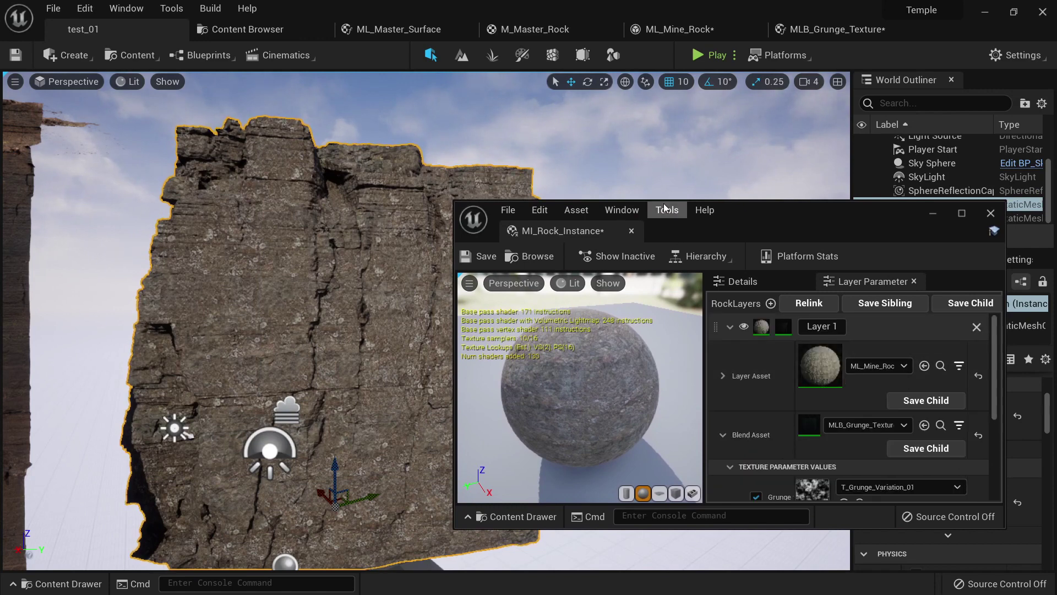
click(723, 376)
drag(863, 211, 788, 1)
click(504, 217)
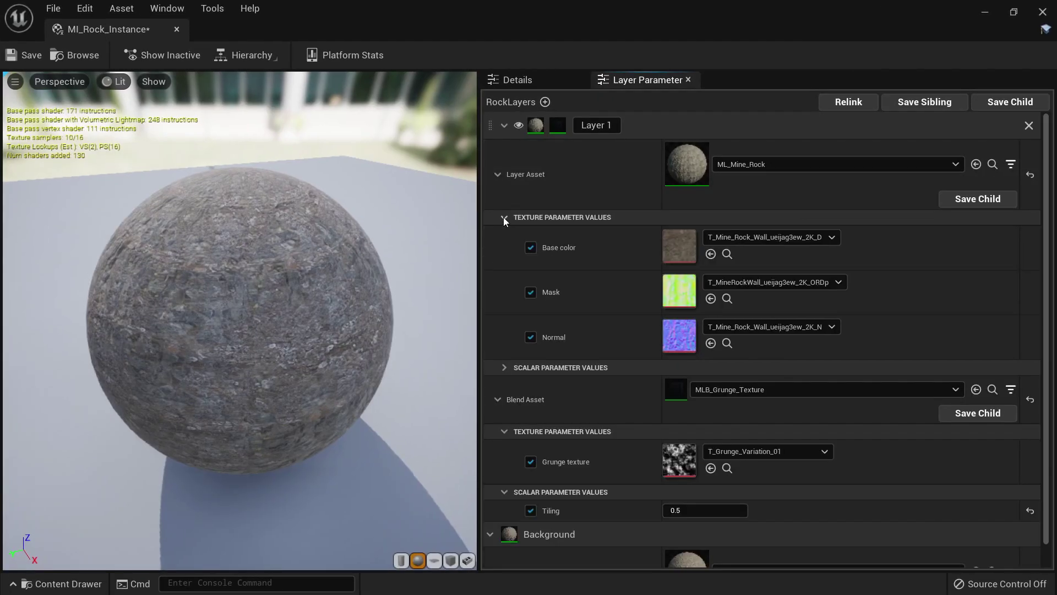
click(505, 218)
click(504, 233)
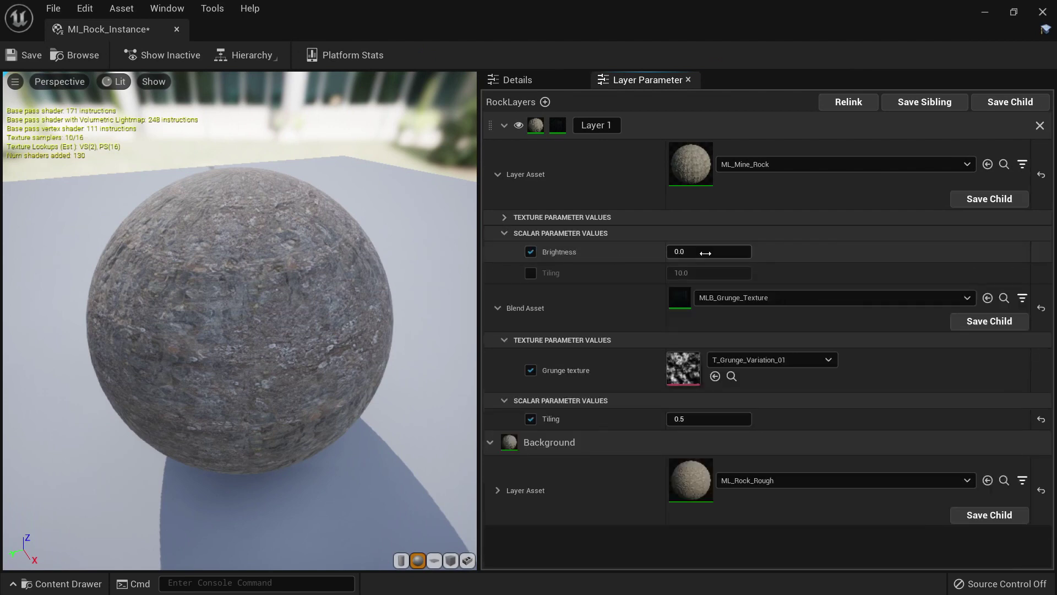
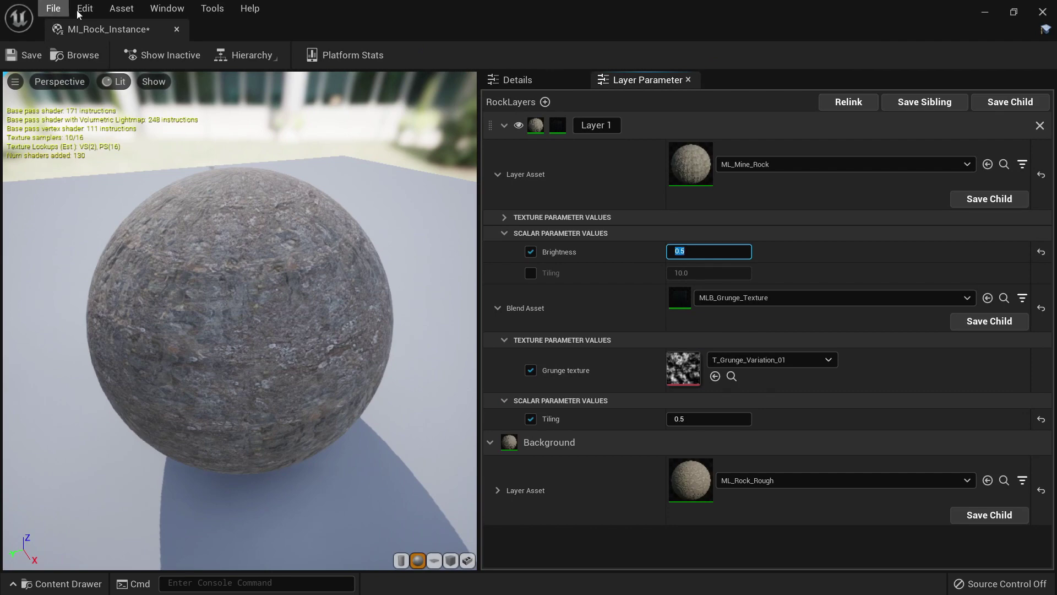
Place the floating editor beside the cliff and try Brightness values of 1 and 5 on Layer 1's layer asset.
drag(282, 6, 827, 136)
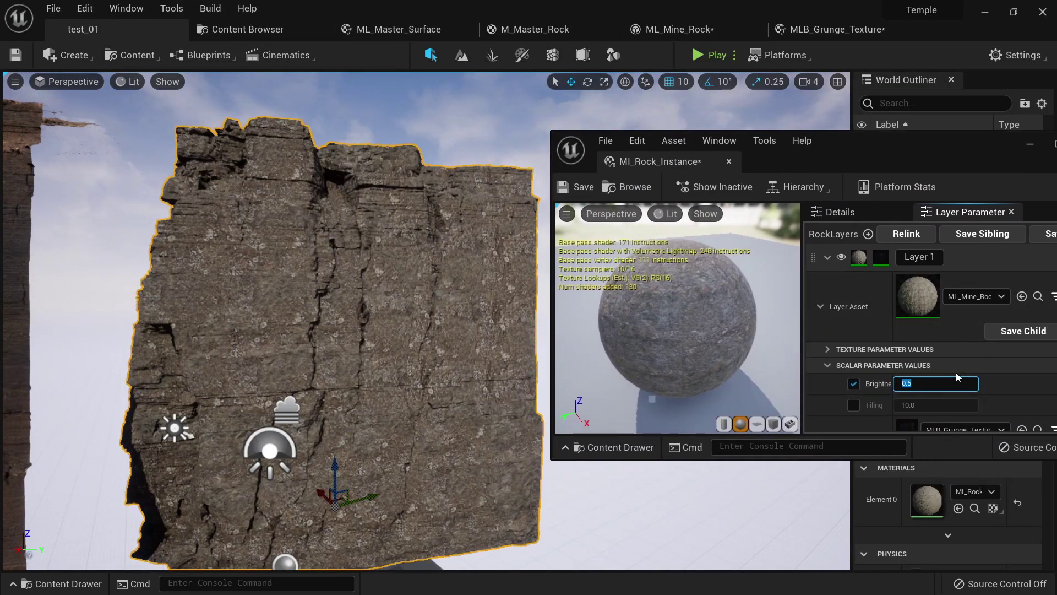
text(1)
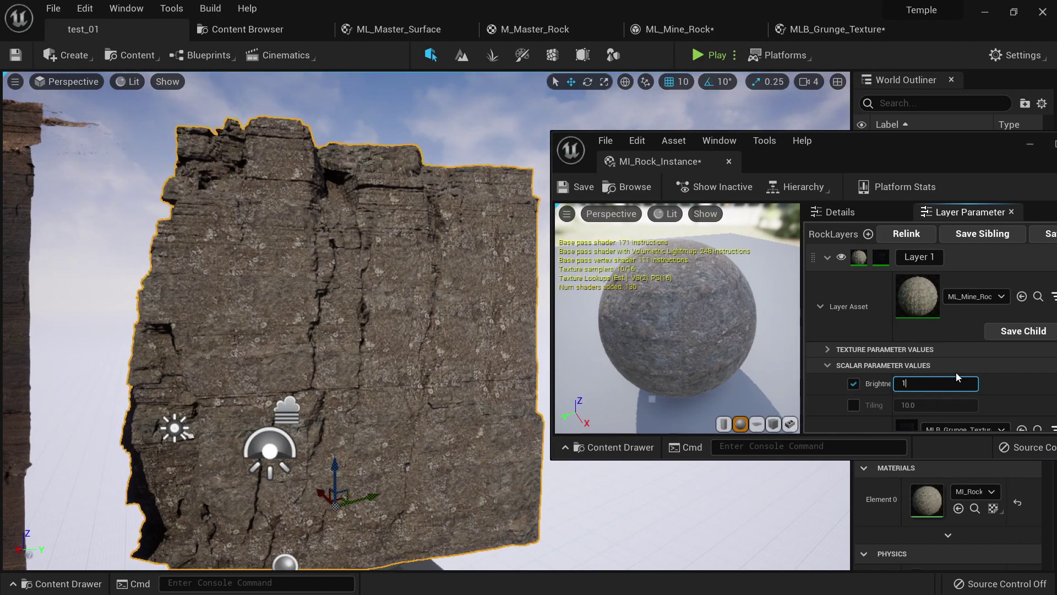
key(Return)
text(5)
key(Return)
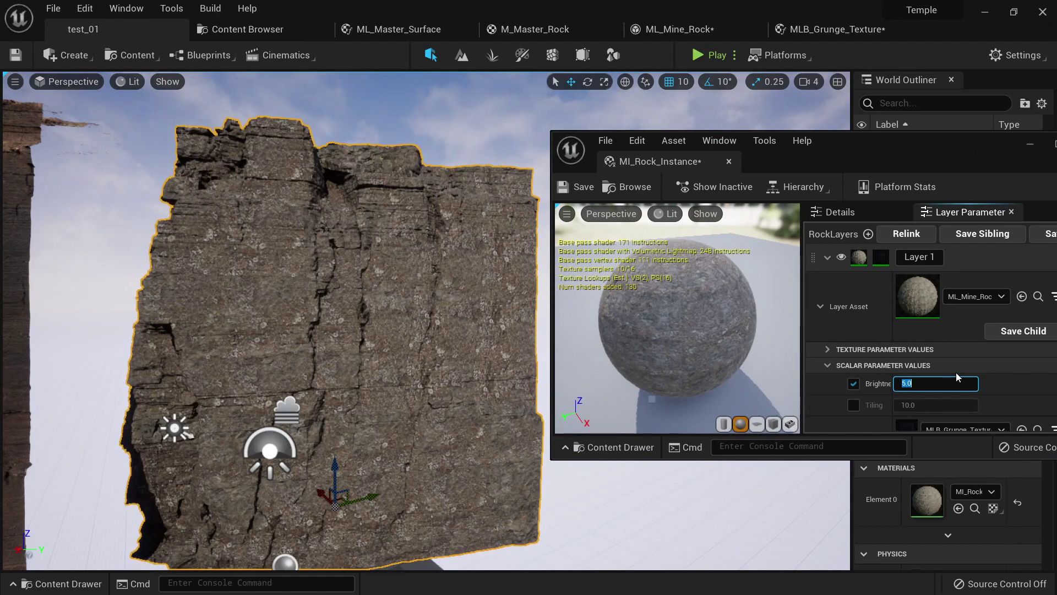
Enable the Tiling override of Layer 1's layer asset at 10 and save MI_Rock_Instance.
scroll(919, 369, down, 1)
click(829, 304)
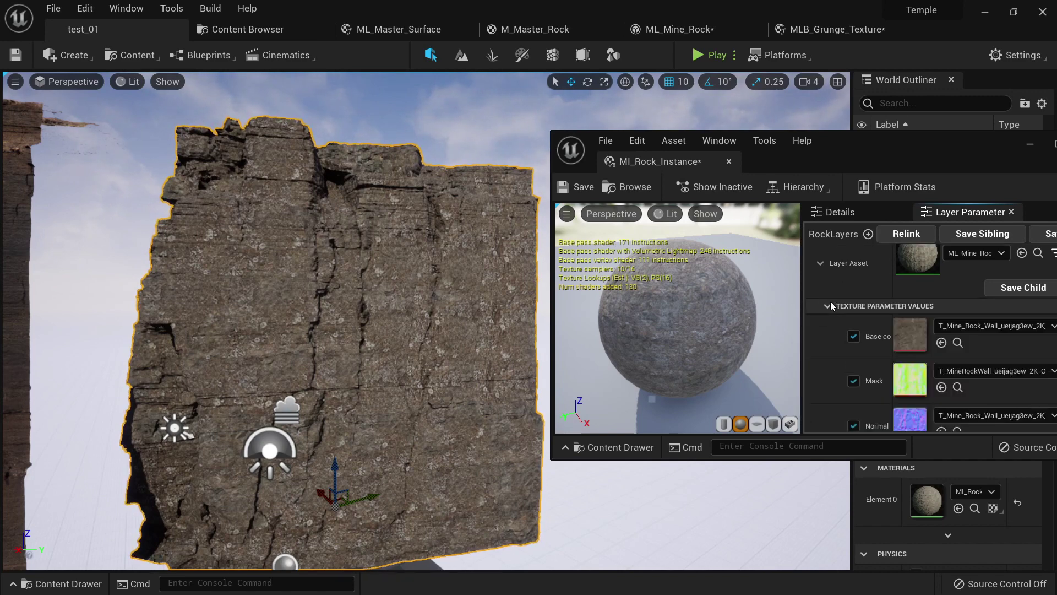
drag(966, 147, 880, 102)
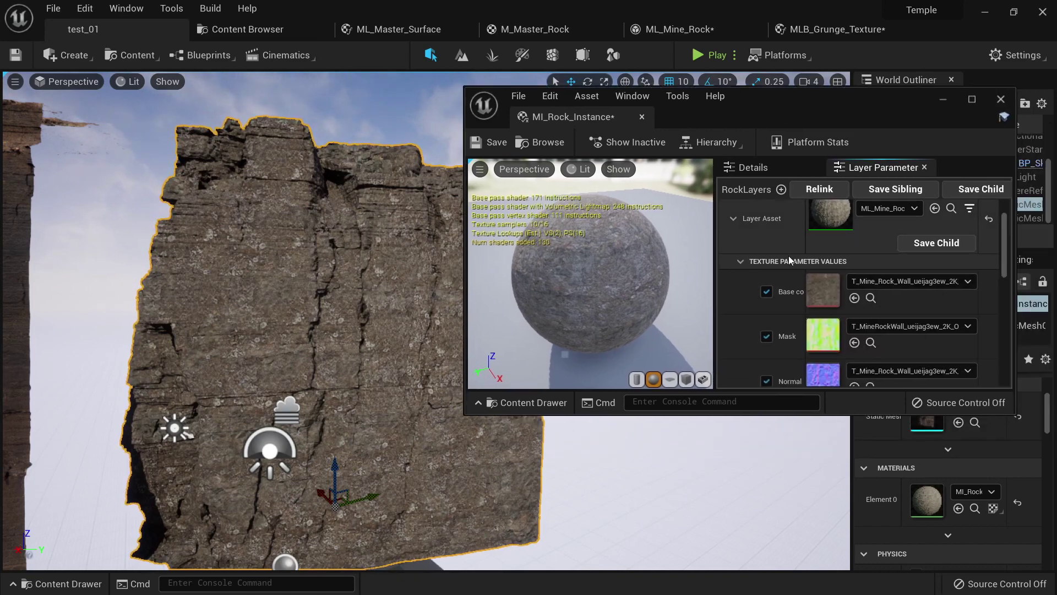
click(742, 262)
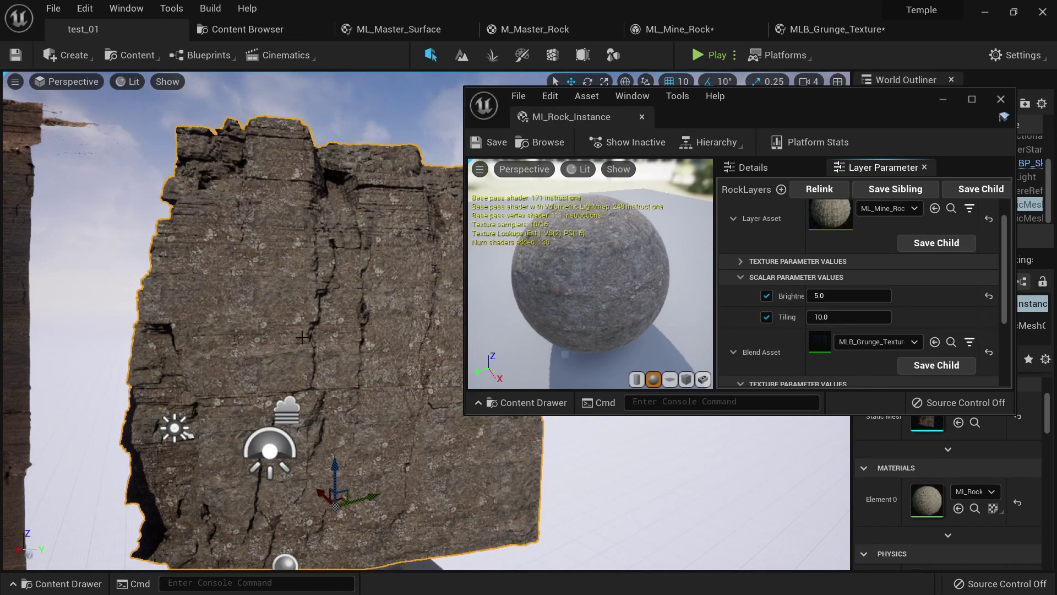
Switch the level viewport to Unlit near the cliff and set the layer asset's Brightness to 50.
right_drag(302, 337, 330, 341)
key(alt+3)
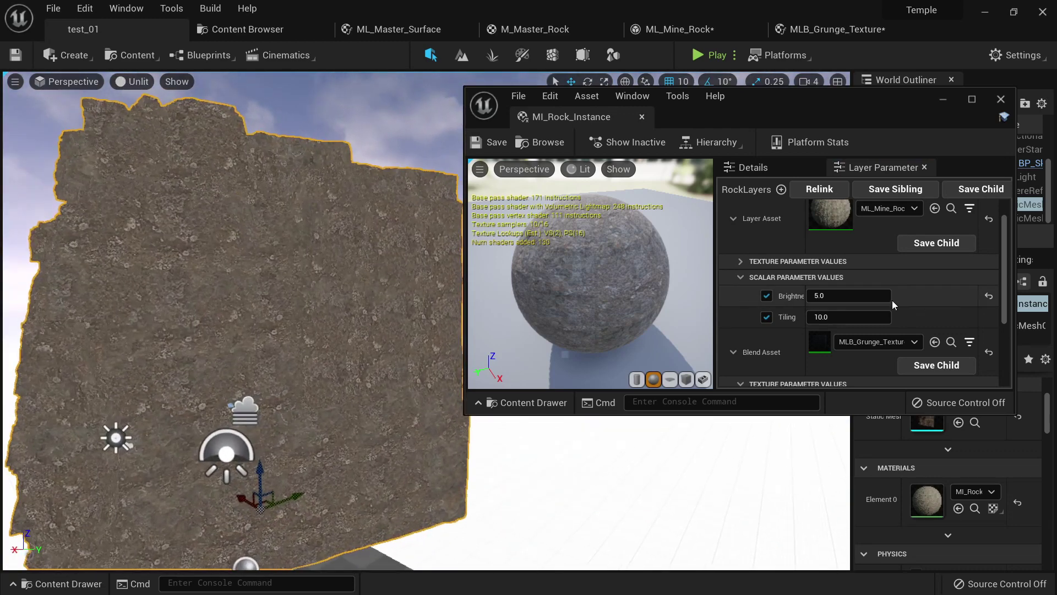
click(887, 300)
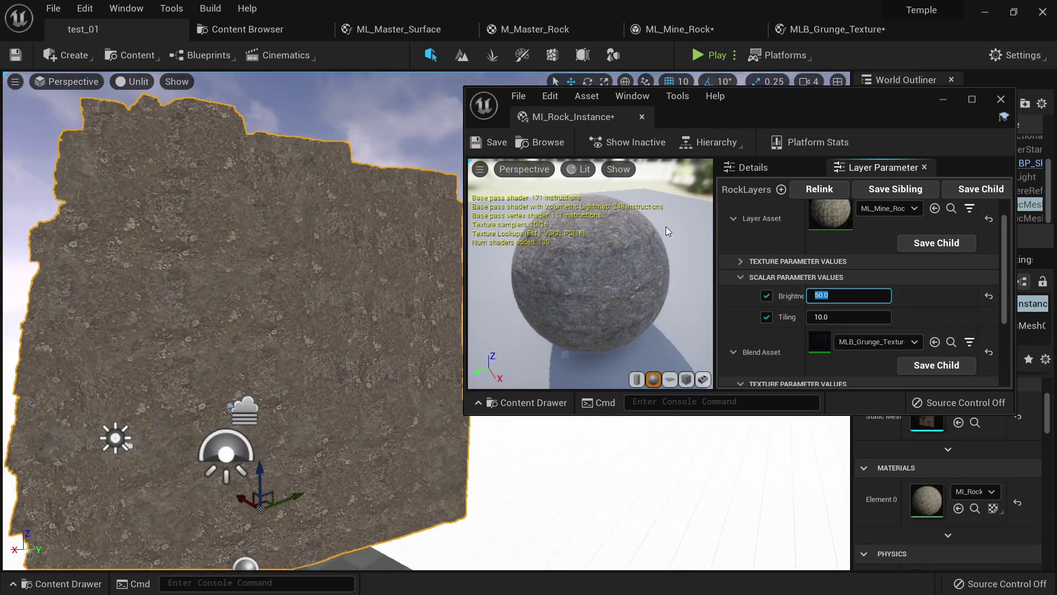
Save all modified assets in the project and keep the main editor window maximized.
click(53, 9)
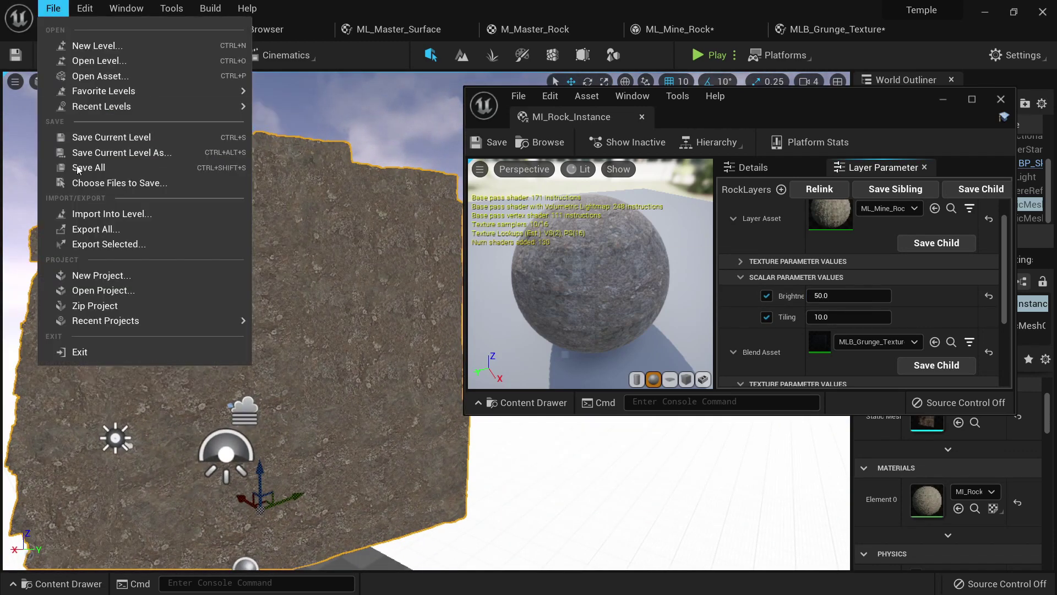
click(77, 165)
double_click(55, 18)
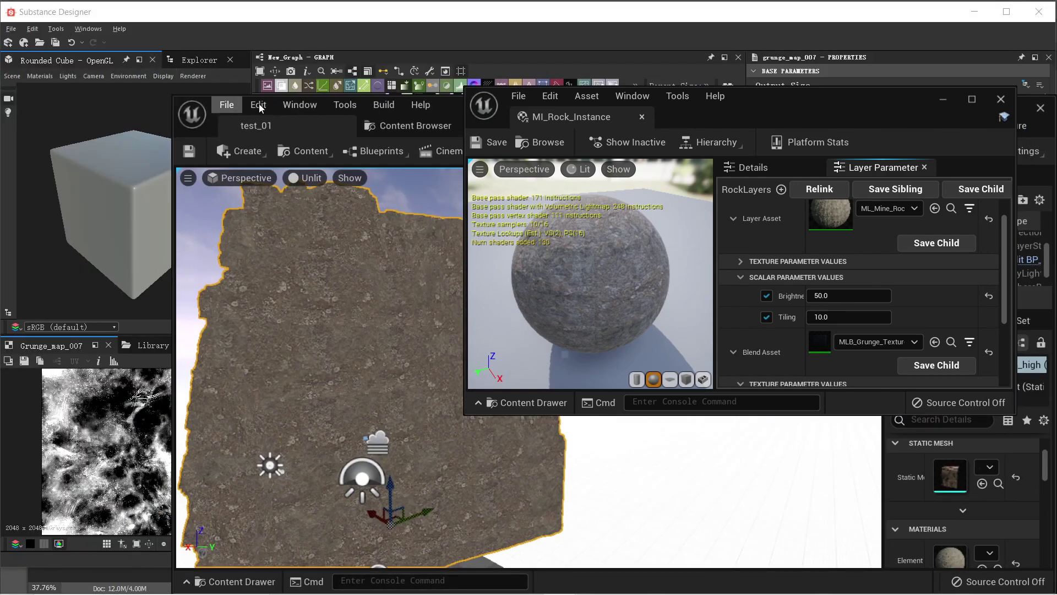
double_click(456, 110)
Create a new level from a template and reopen test_01 from the recent levels to reload it.
click(53, 9)
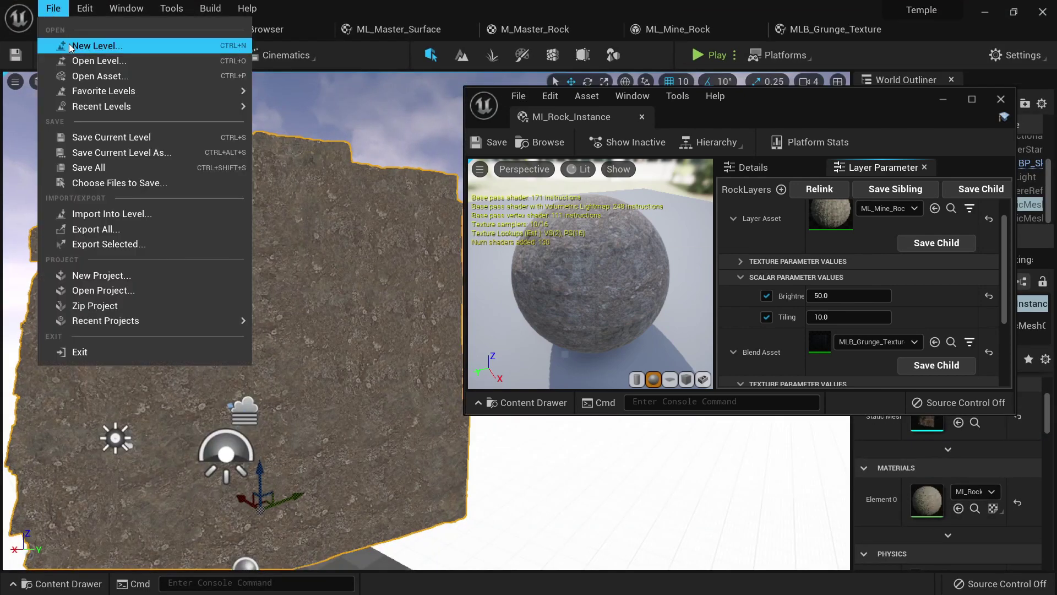
click(68, 44)
click(424, 229)
click(53, 9)
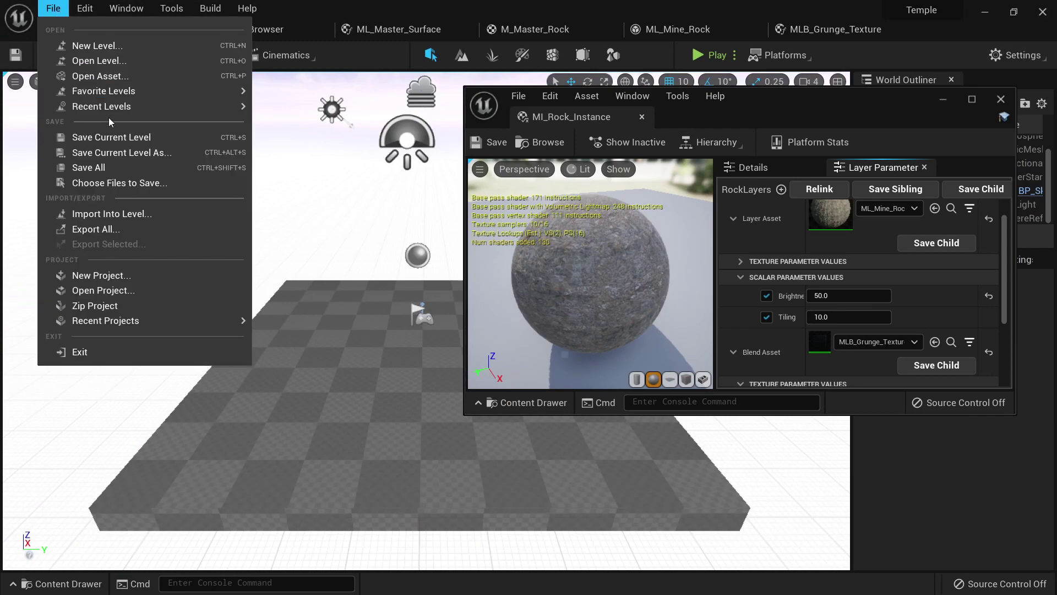
mouse_move(110, 110)
click(284, 111)
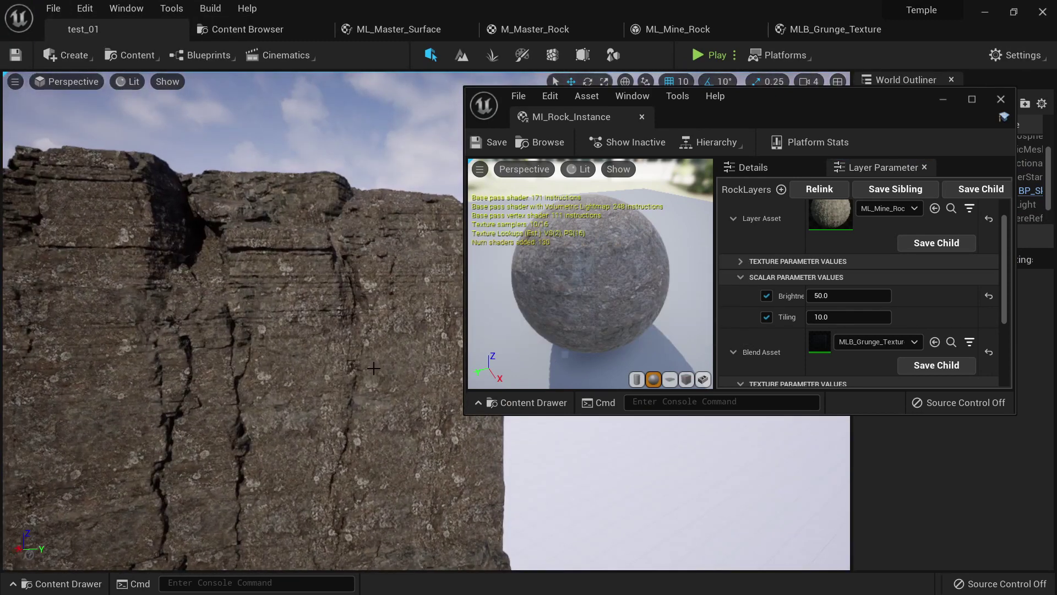
Open the ML_Mine_Rock layer instance from Layer 1, move the floating editor aside and set Brightness to 0.256.
scroll(857, 304, up, 2)
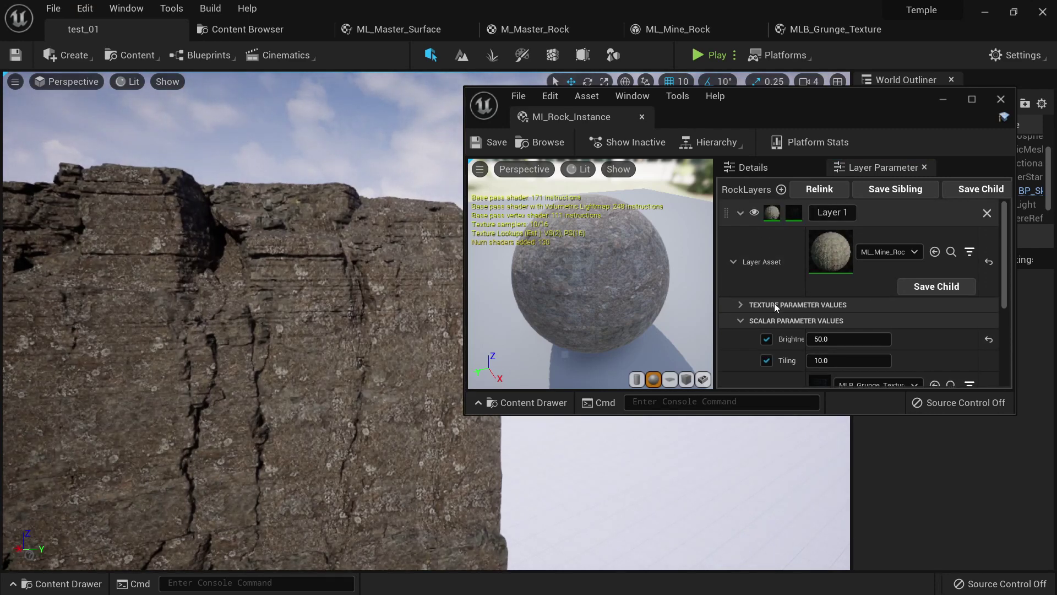
double_click(832, 256)
drag(865, 100, 139, 280)
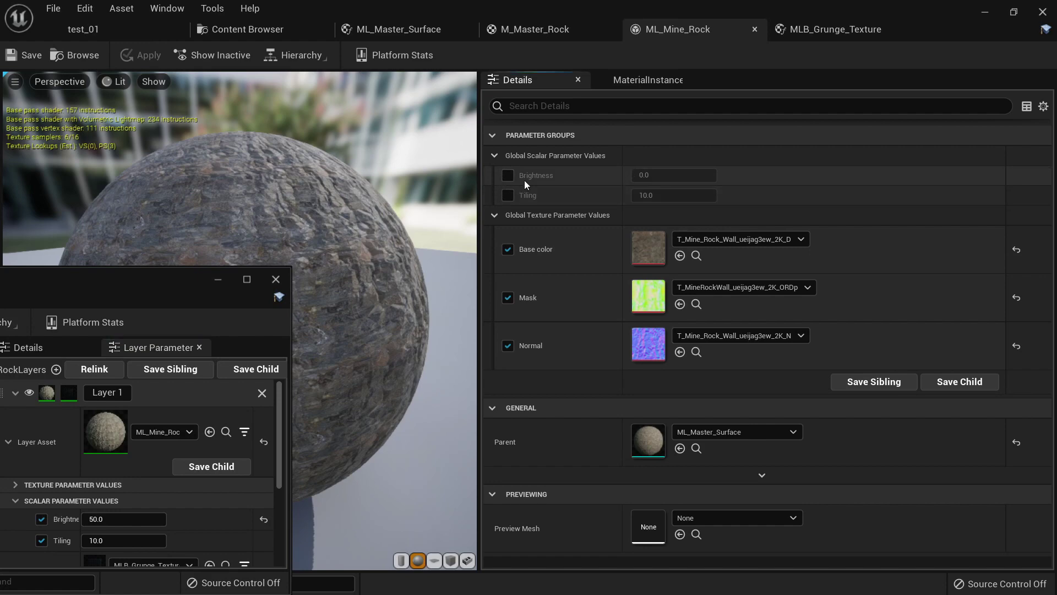
drag(643, 175, 633, 176)
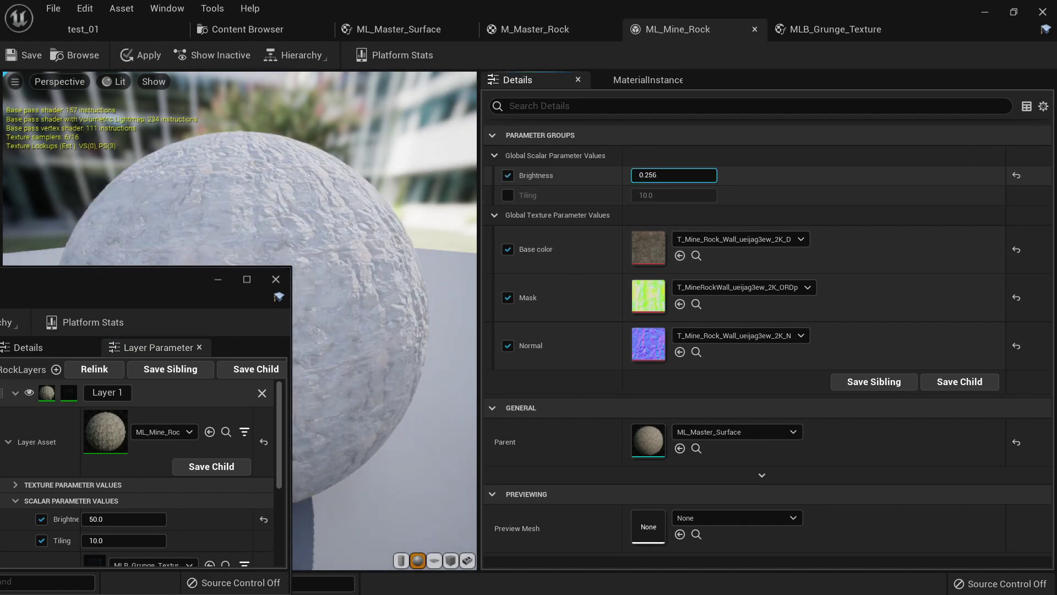
Select the quarry cliff in test_01, save the ML_Mine_Rock changes and return to the level.
click(110, 31)
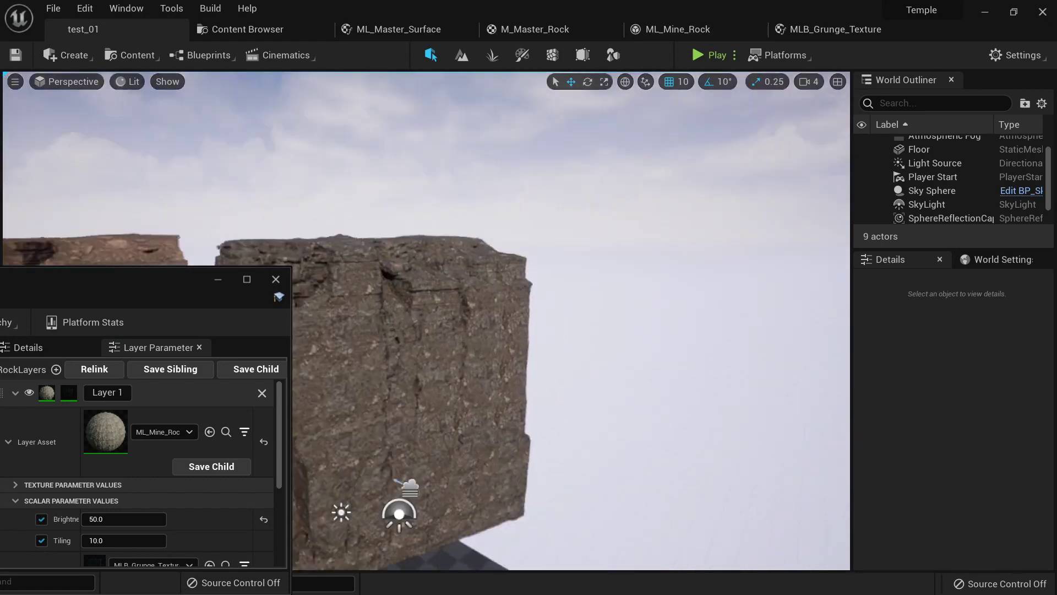
click(470, 316)
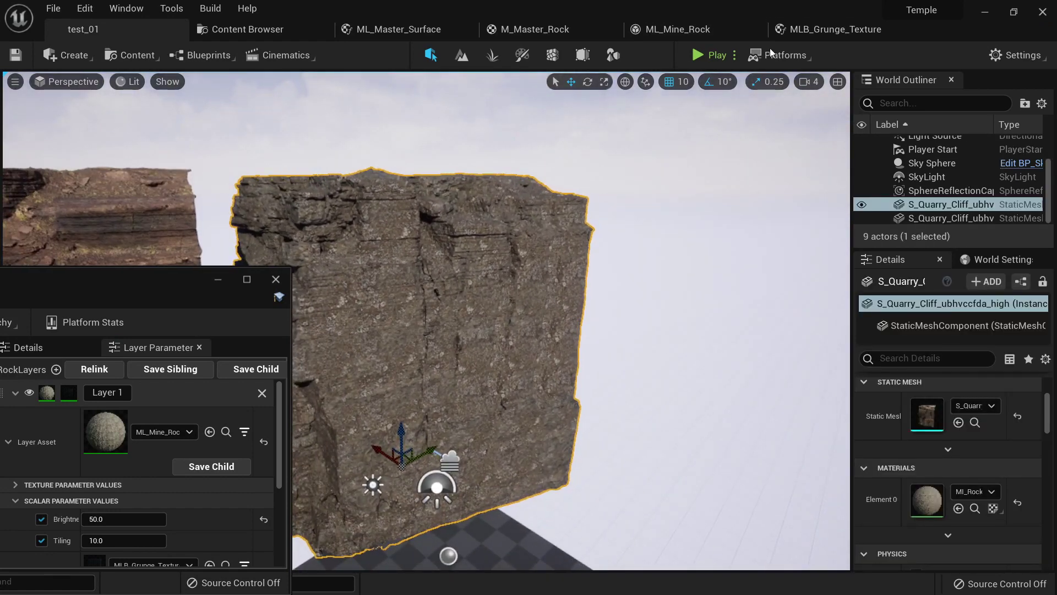
click(831, 29)
click(681, 29)
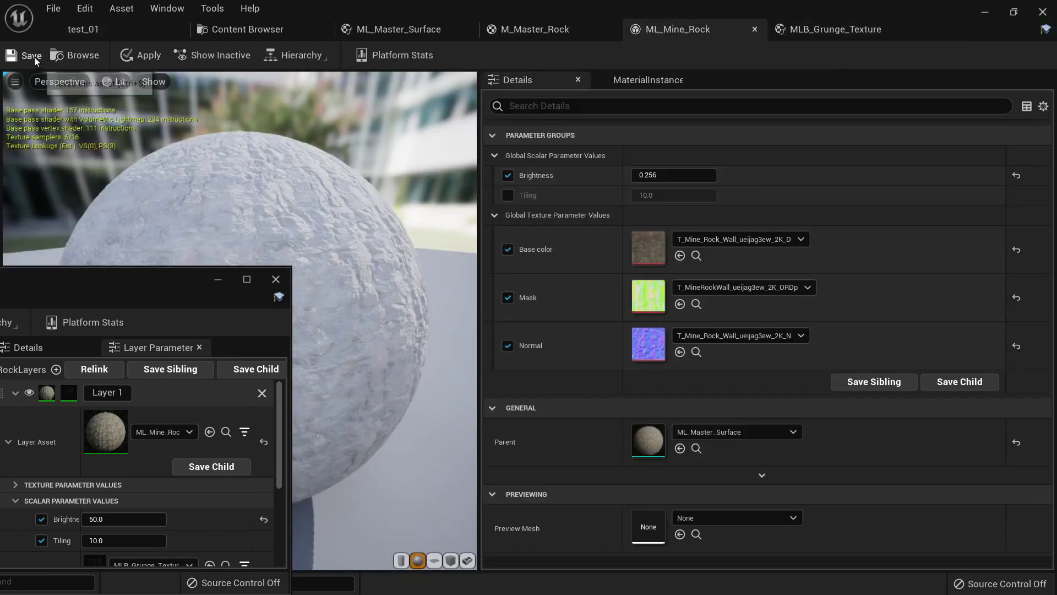
click(131, 31)
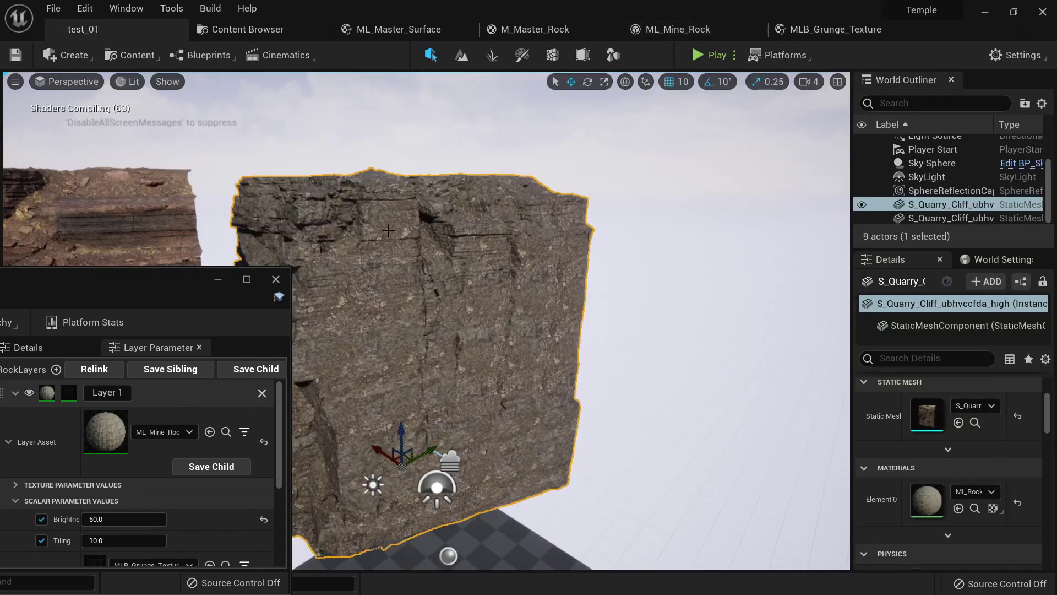
Reset the cliff's Element 0 material to its default and reassign MI_Rock_Instance.
click(1018, 502)
click(977, 492)
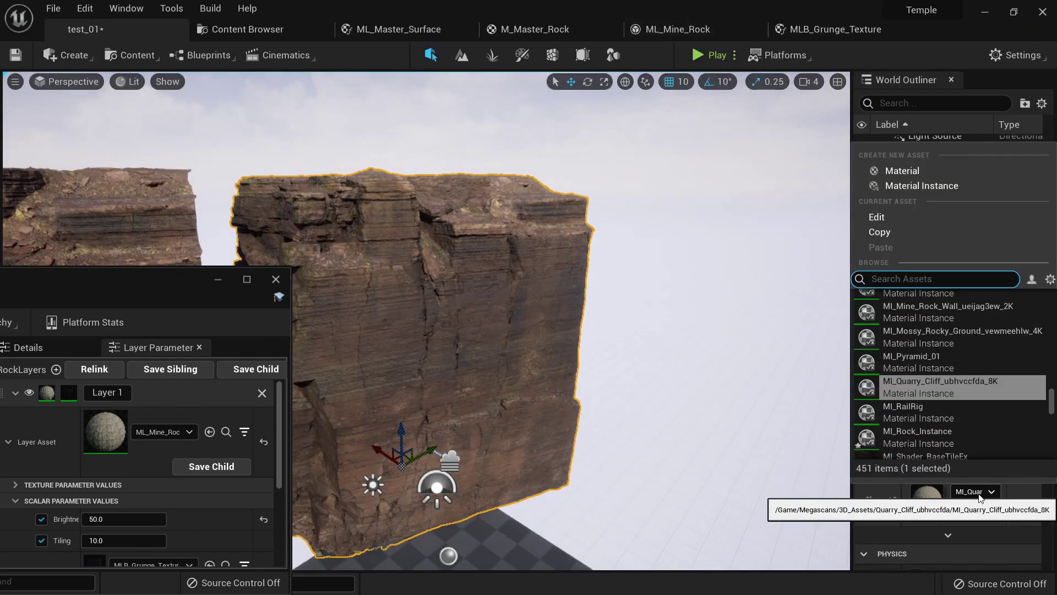
text(MI_)
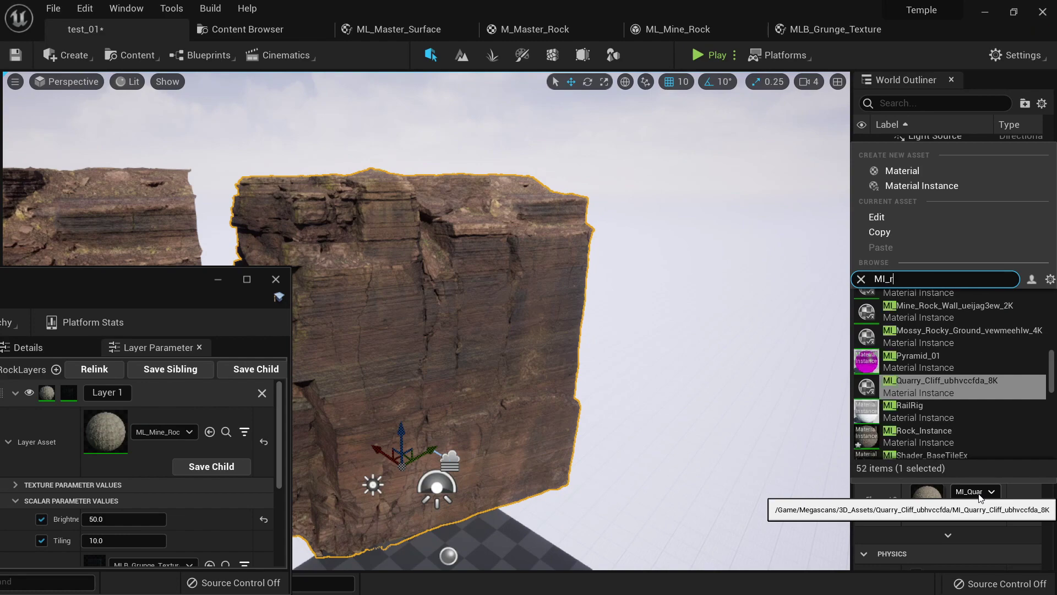
text(rock)
click(933, 295)
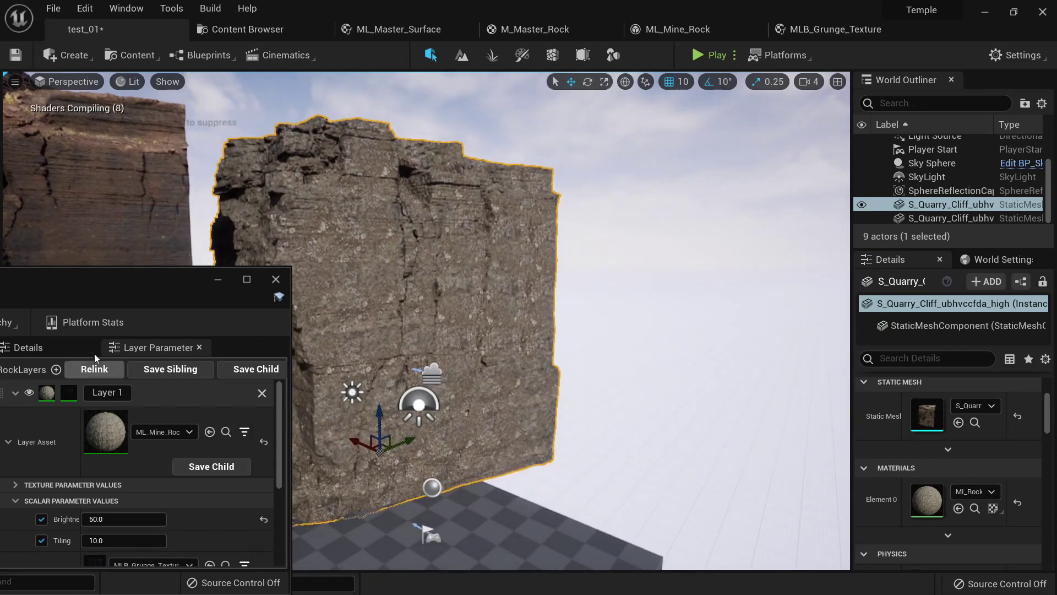
Swap MI_Rock_Instance's Layer 1 asset to ML_Rock_Rough and back to ML_Mine_Rock to reload the layer's parameters, keeping the cliff in view.
drag(149, 279, 589, 192)
click(599, 348)
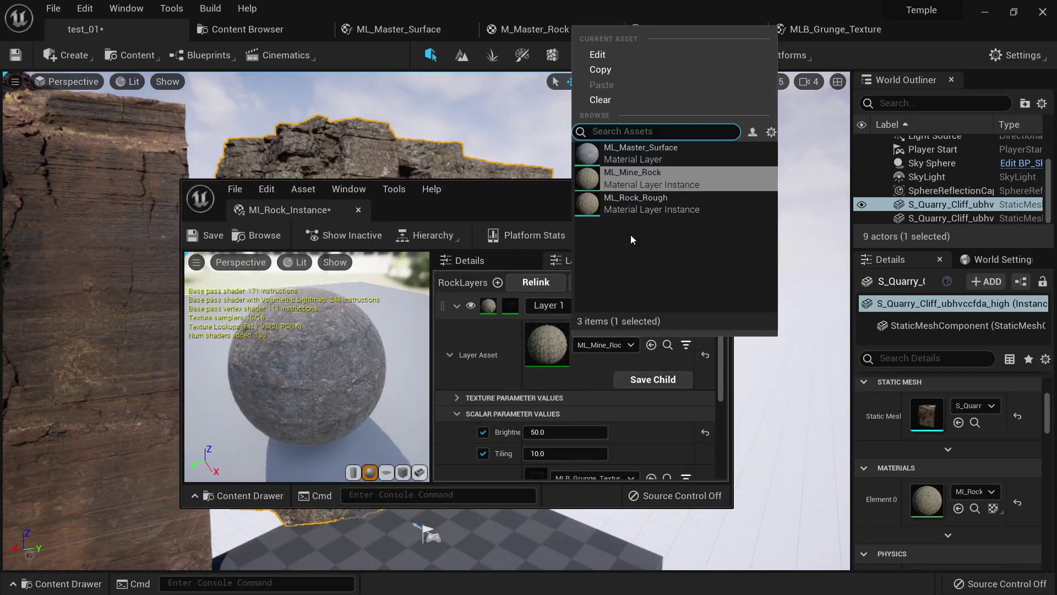
click(633, 204)
click(605, 346)
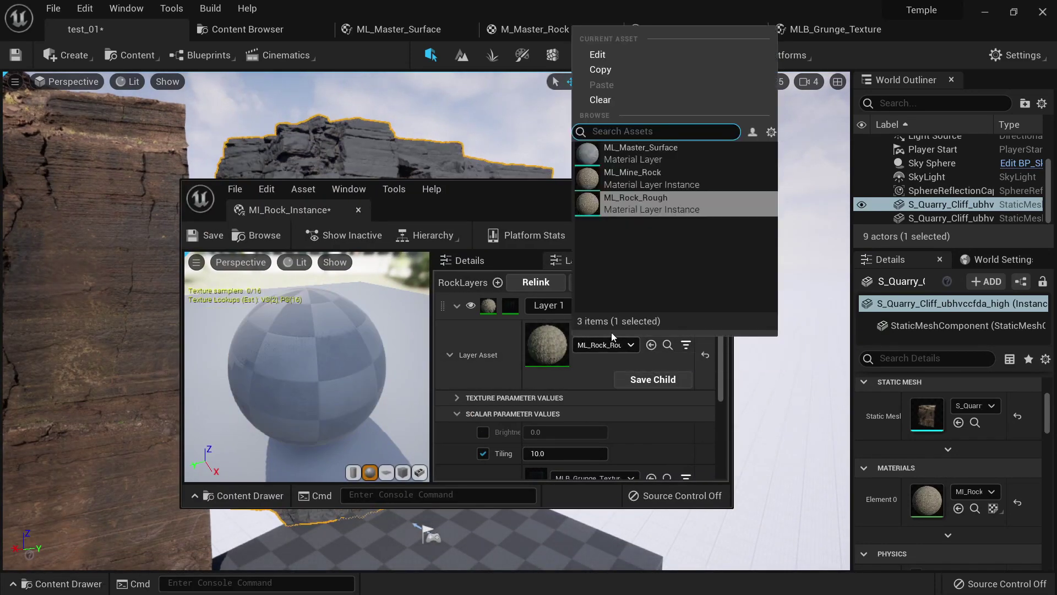
click(633, 178)
drag(558, 193, 123, 231)
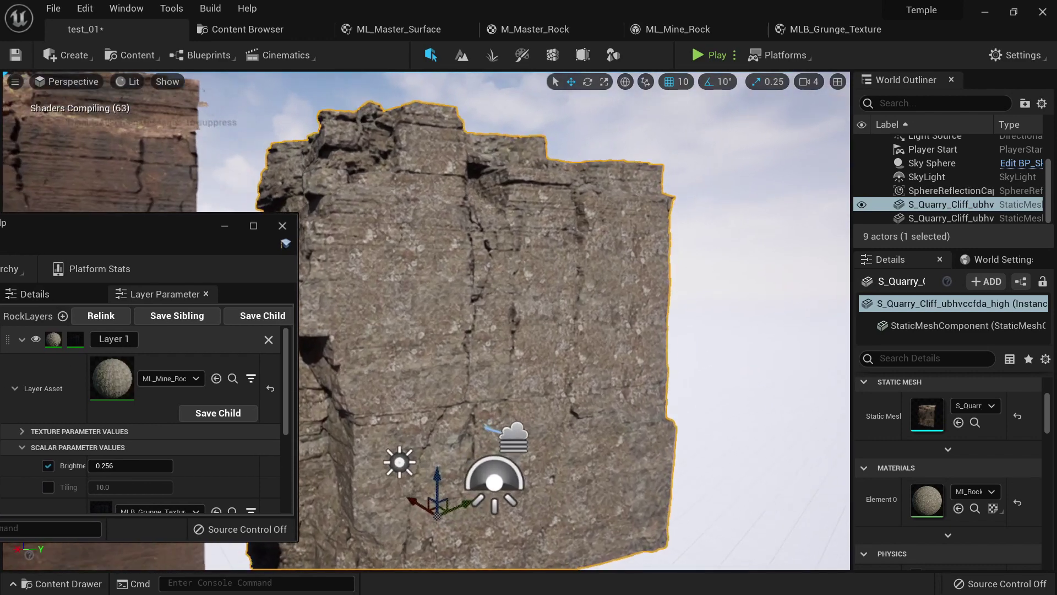
Override Layer 1's Brightness in MI_Rock_Instance, trying 5.0 and settling on 1.0.
click(112, 461)
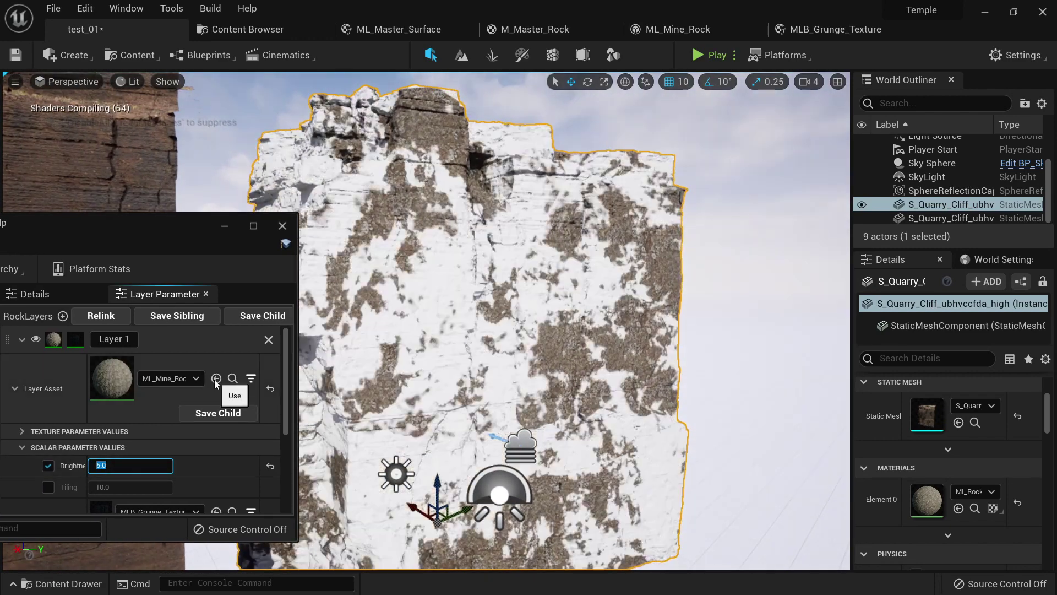
text(0)
key(Return)
text(1)
key(Return)
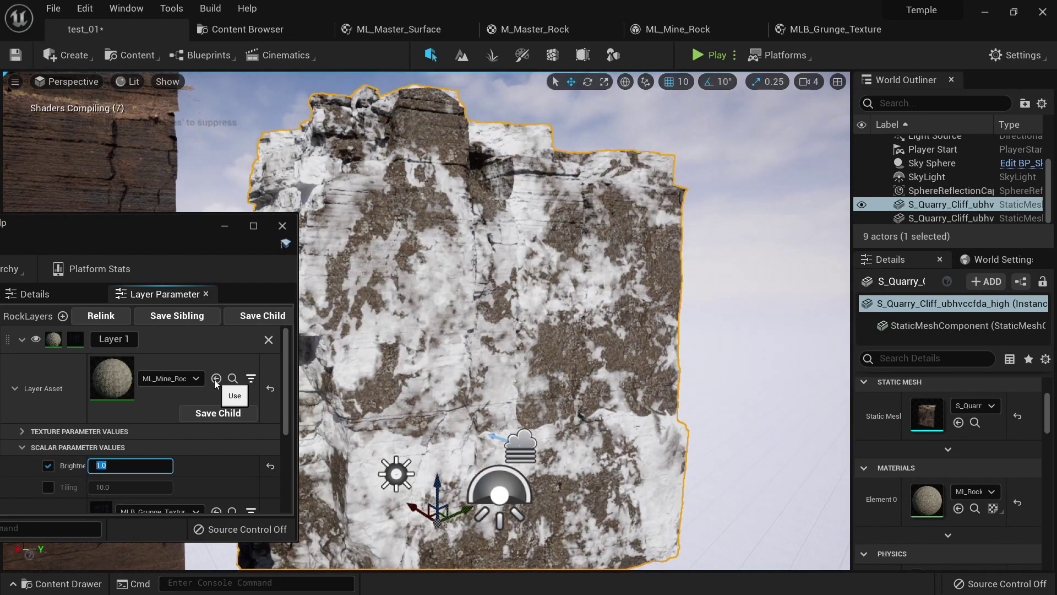
Inspect the grunge blend on the quarry cliff up close and from a distance, and save MI_Rock_Instance.
click(165, 378)
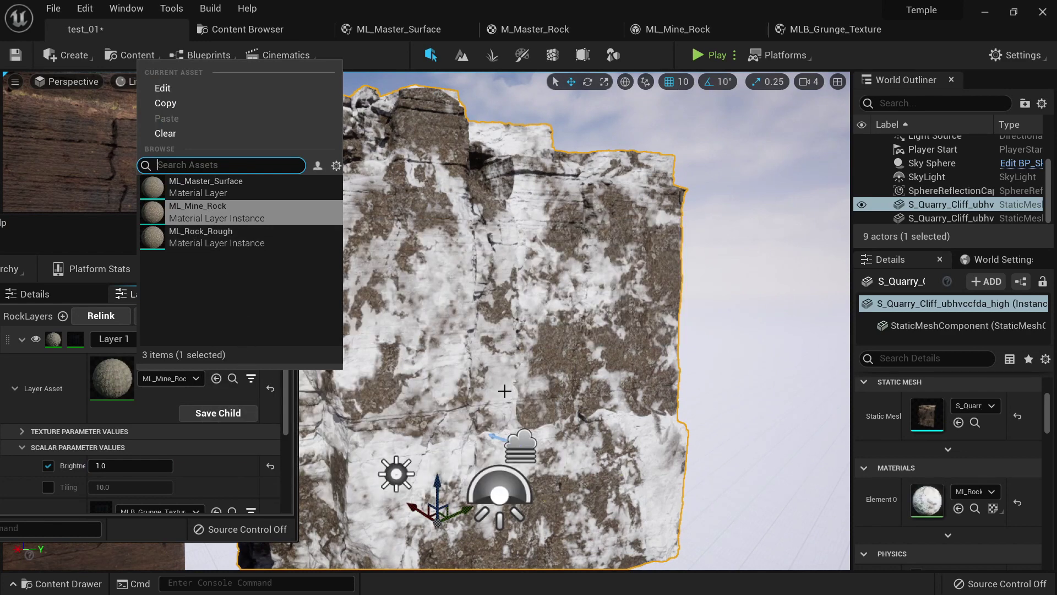
right_drag(564, 412, 646, 355)
right_drag(562, 364, 586, 404)
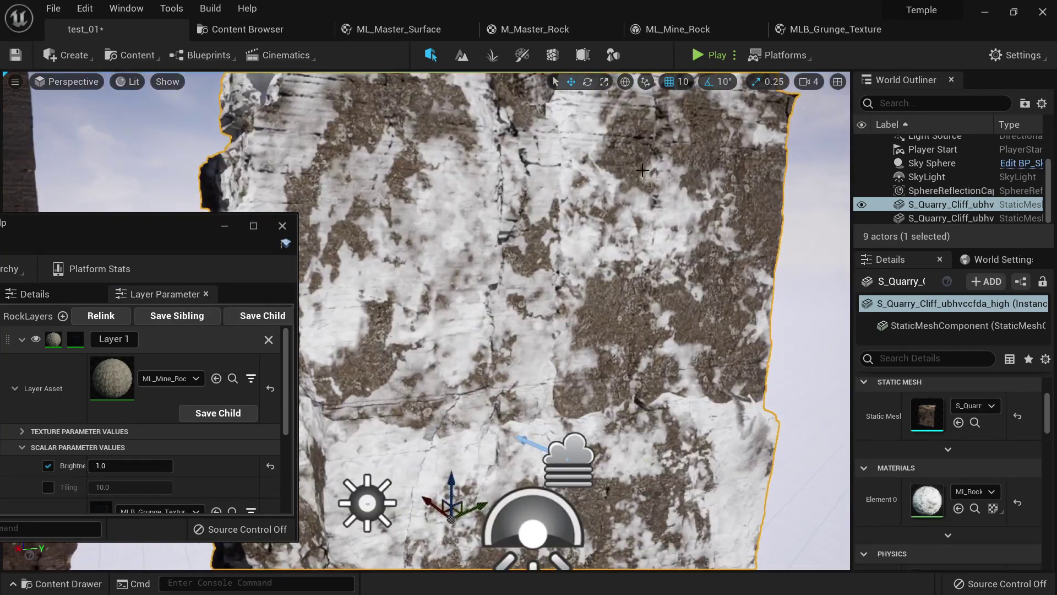
drag(202, 226, 844, 211)
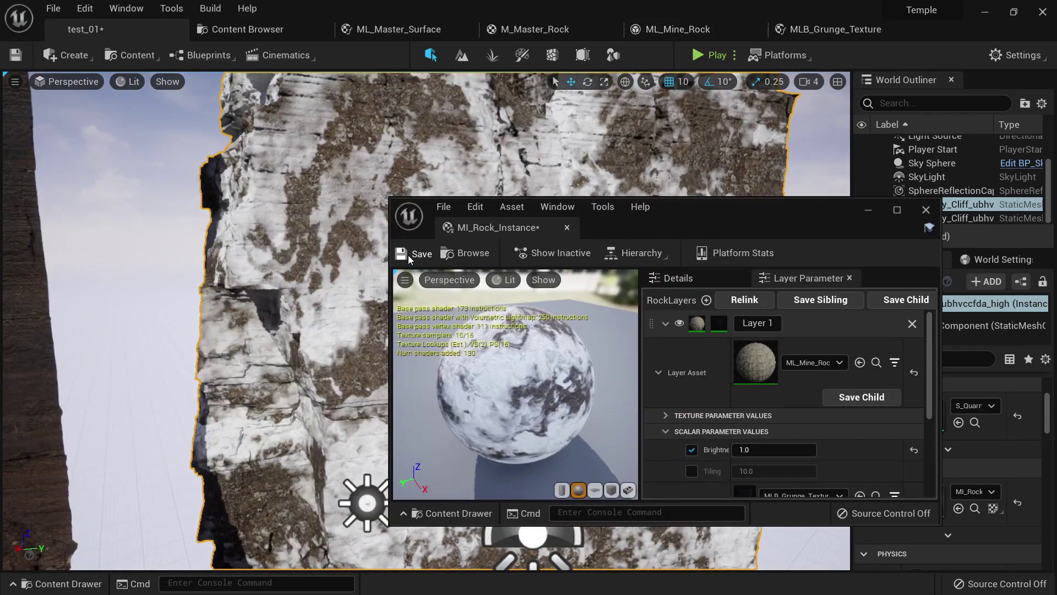
drag(778, 213, 857, 252)
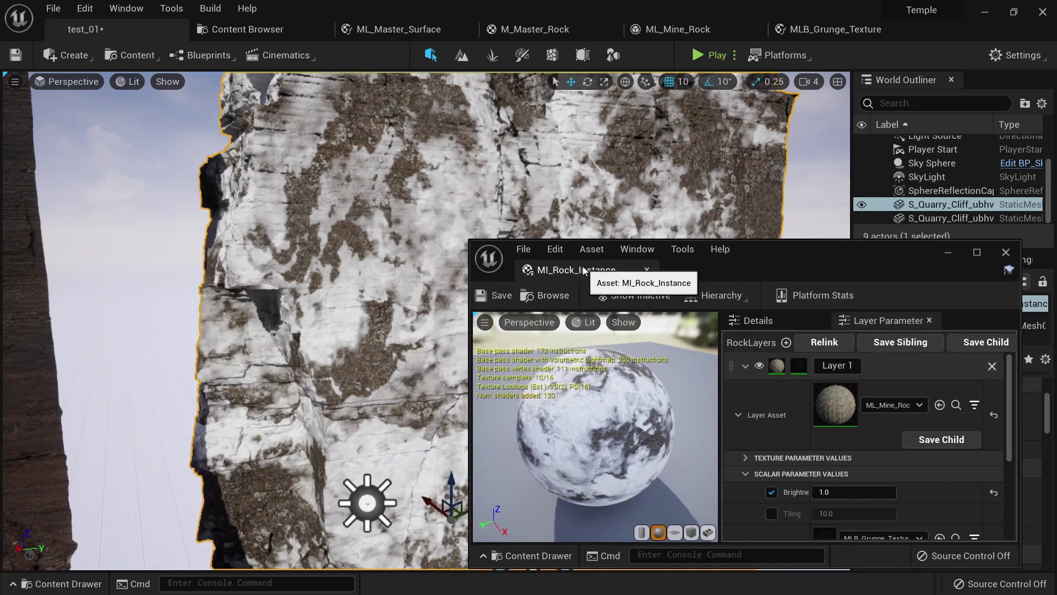
right_drag(460, 154, 408, 231)
drag(771, 251, 190, 187)
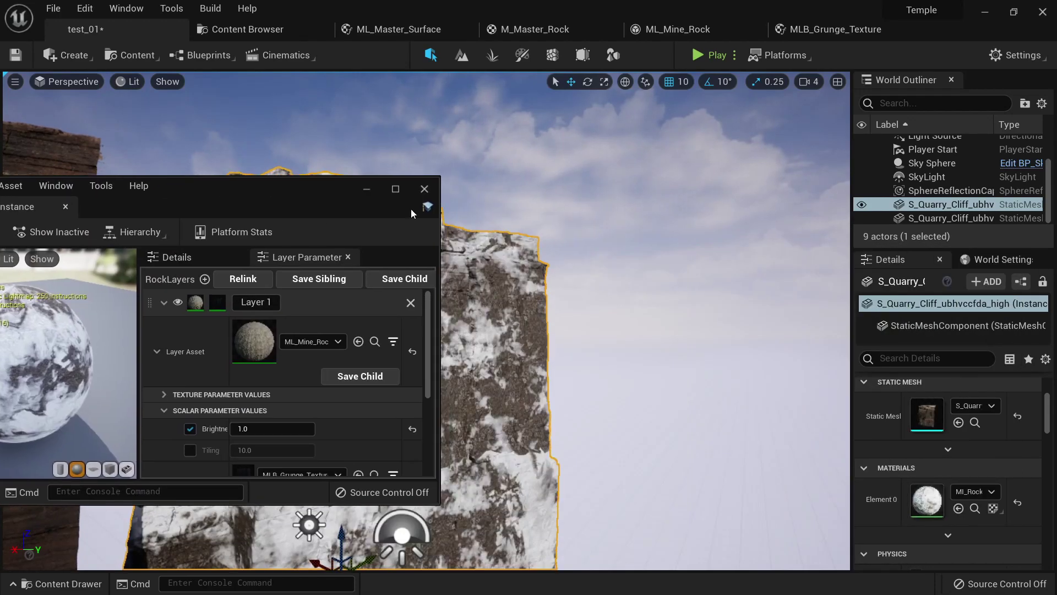
right_drag(531, 254, 480, 255)
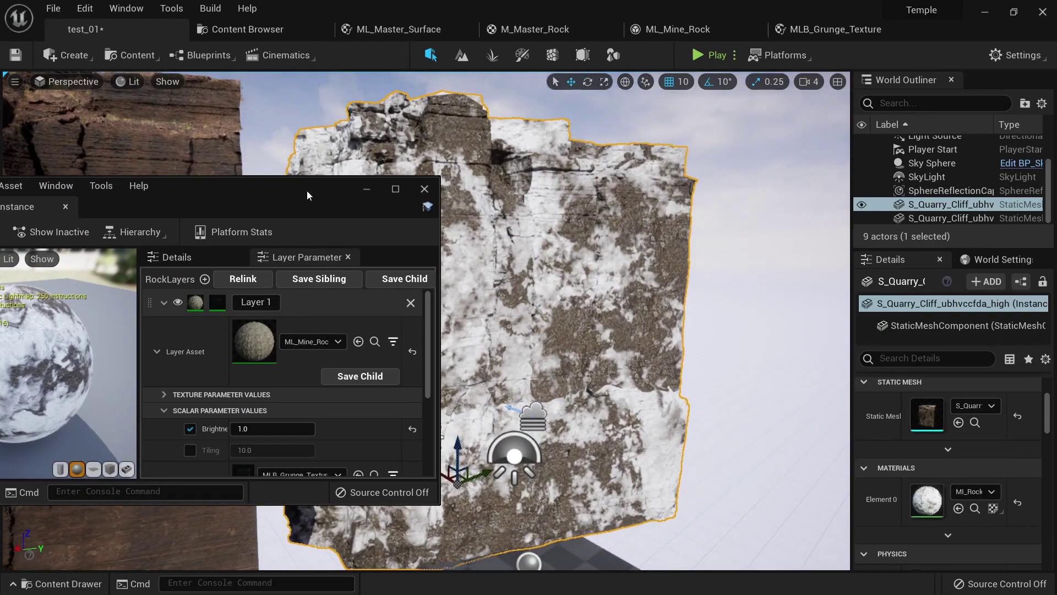
drag(306, 190, 502, 238)
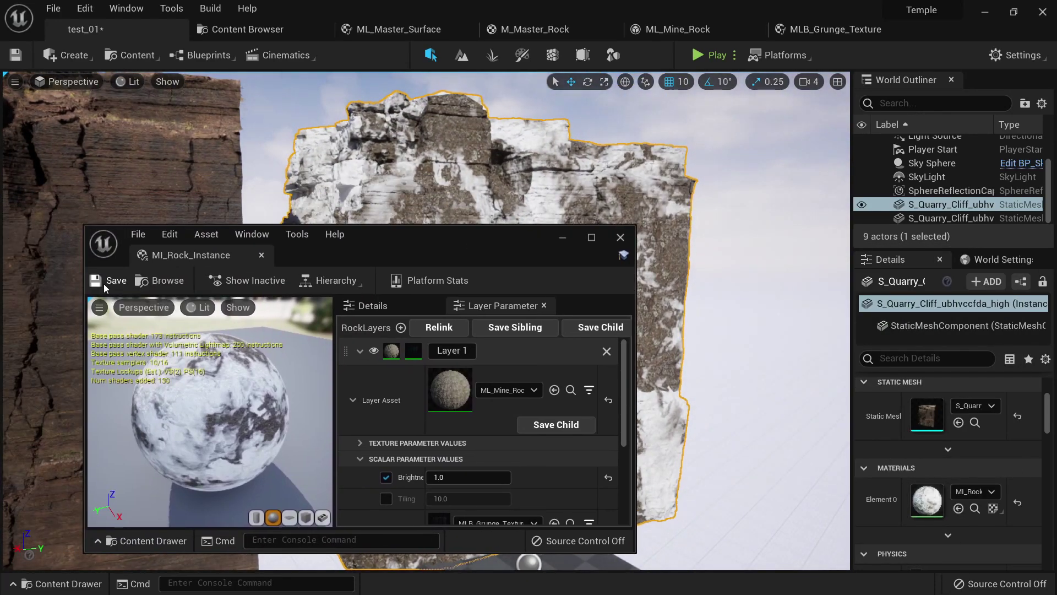
drag(432, 240, 380, 239)
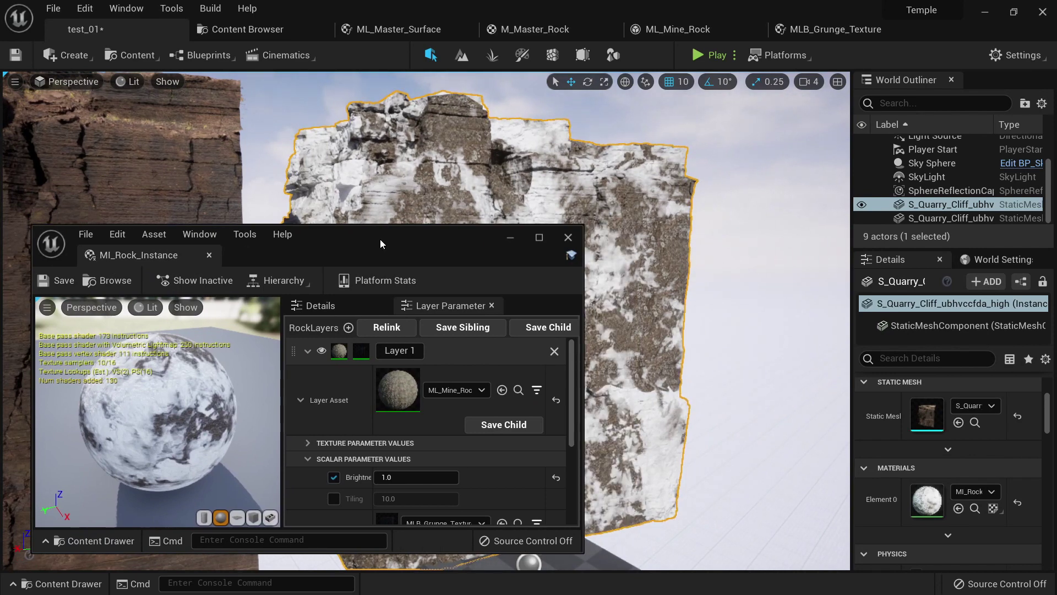
In the MLB_Grunge_Texture graph, add a Multiply node and connect the Grunge texture's R output to its A input.
click(820, 28)
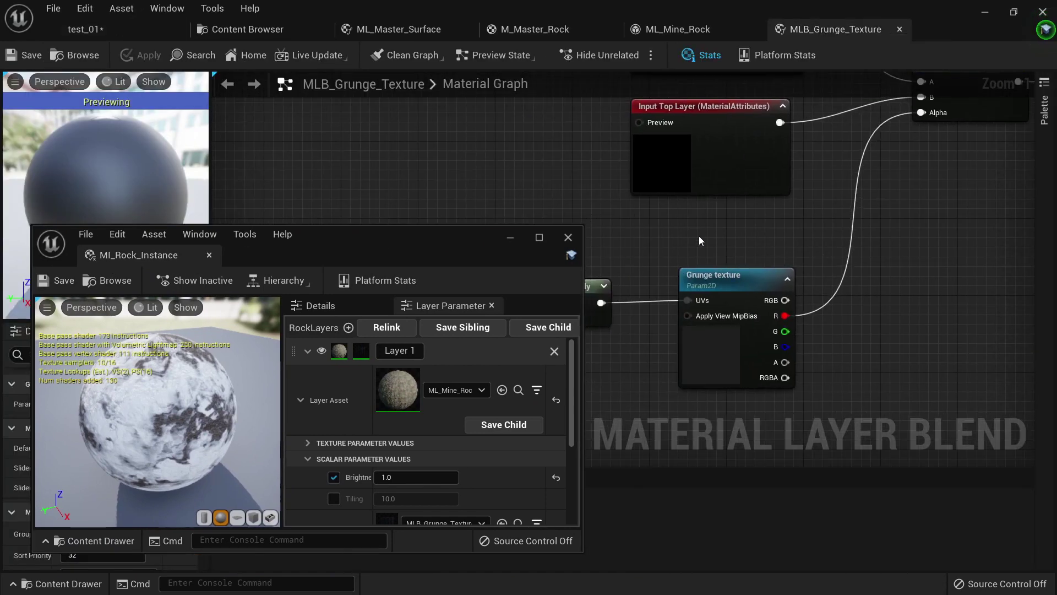
click(512, 239)
drag(371, 223, 523, 363)
click(741, 316)
right_drag(742, 316, 610, 315)
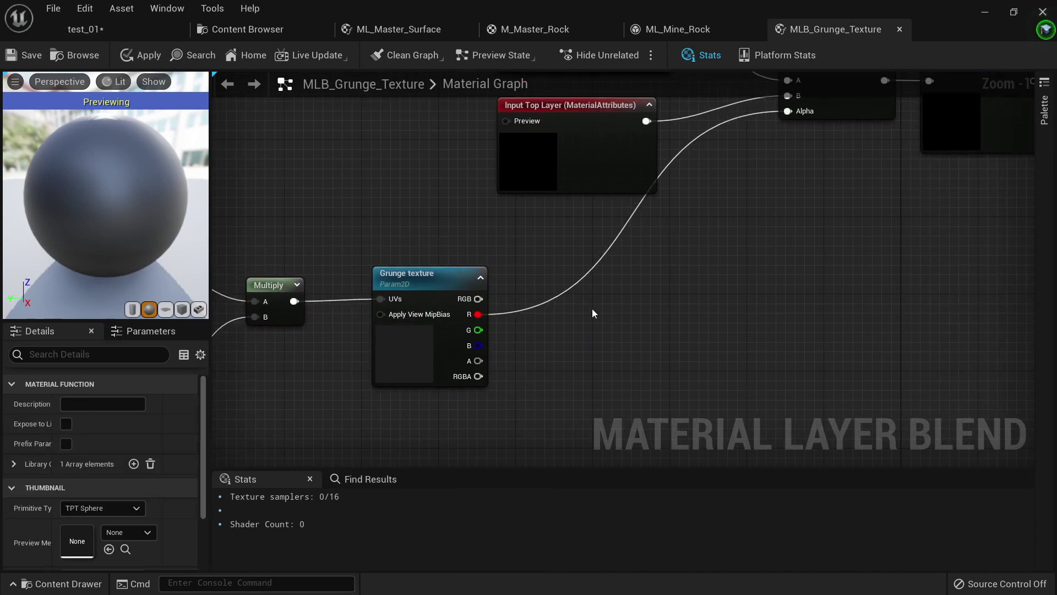
scroll(592, 308, up, 1)
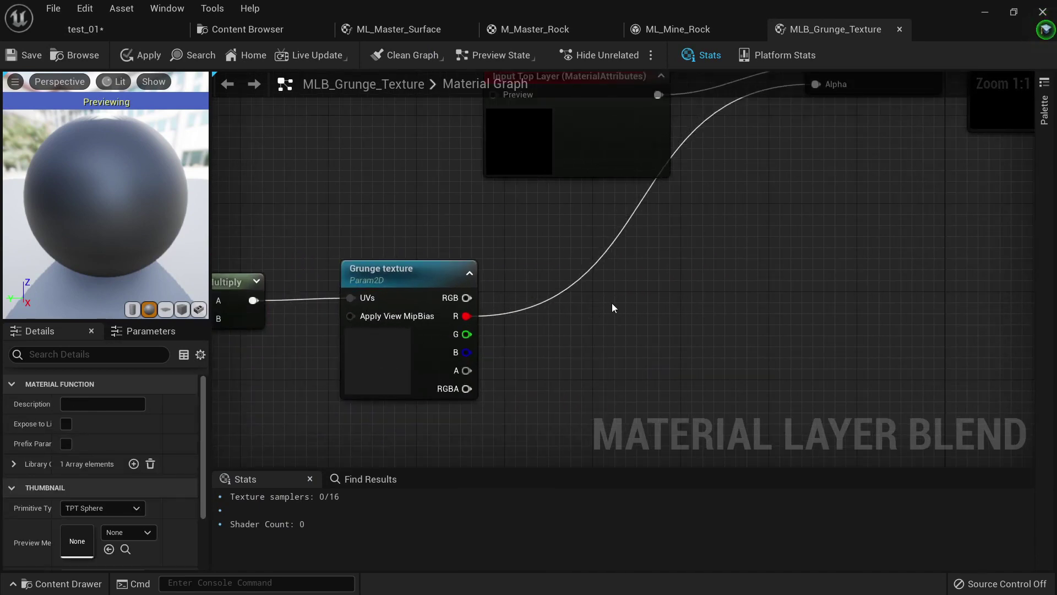
click(608, 287)
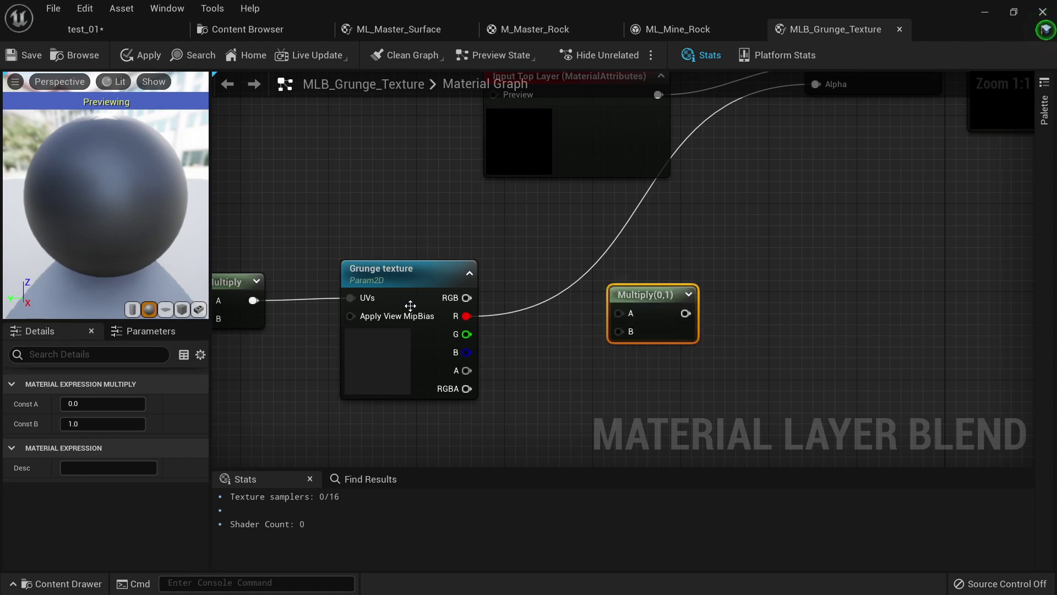
drag(466, 315, 685, 273)
Add a constant below the new Multiply node and convert it to a scalar parameter named "Itensity".
click(538, 365)
key(1)
click(542, 348)
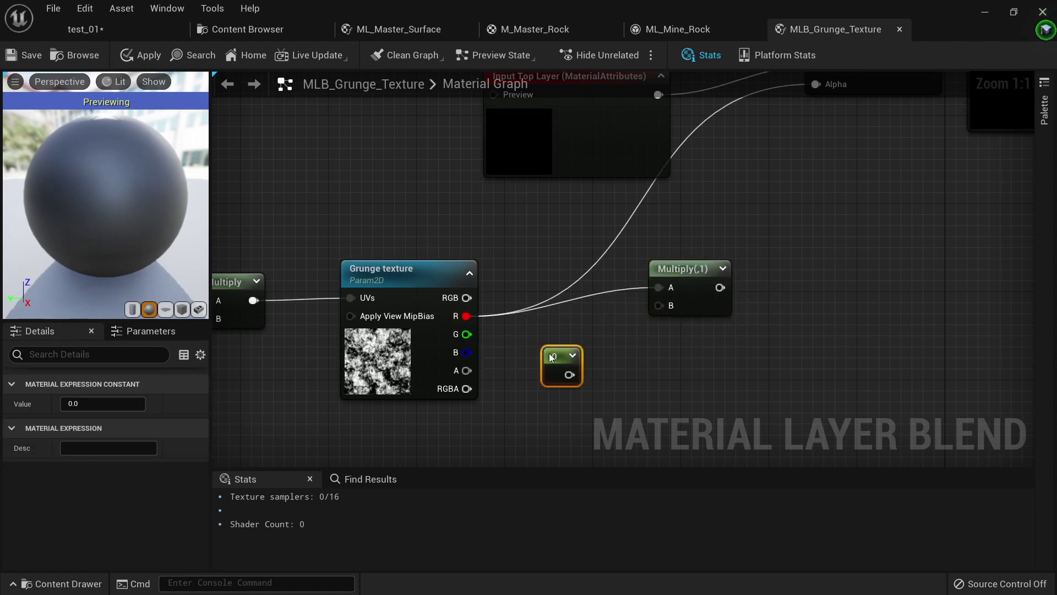
right_click(550, 353)
click(635, 78)
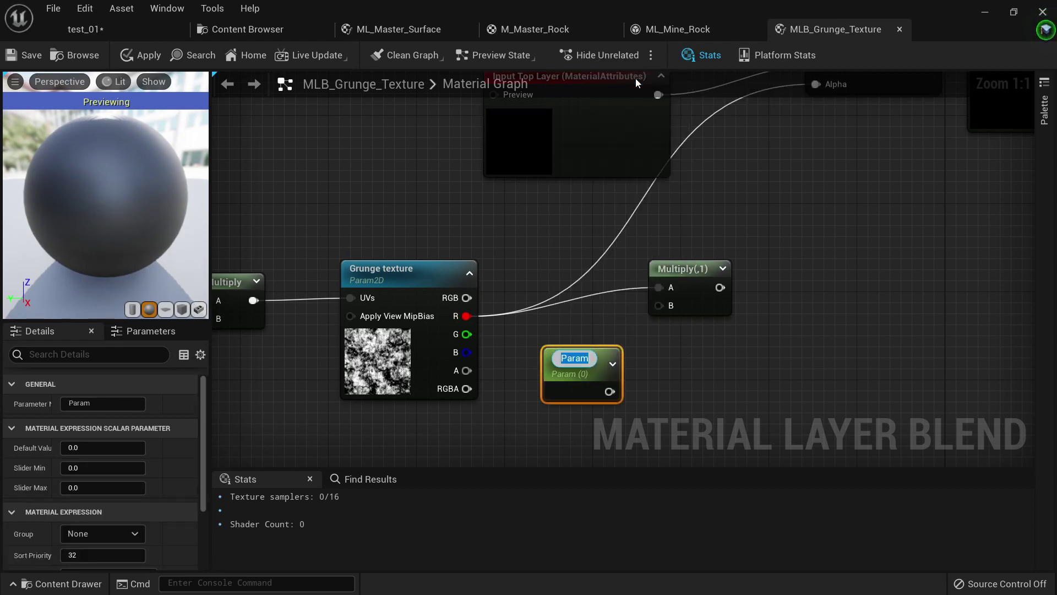
text(Itensity)
key(Return)
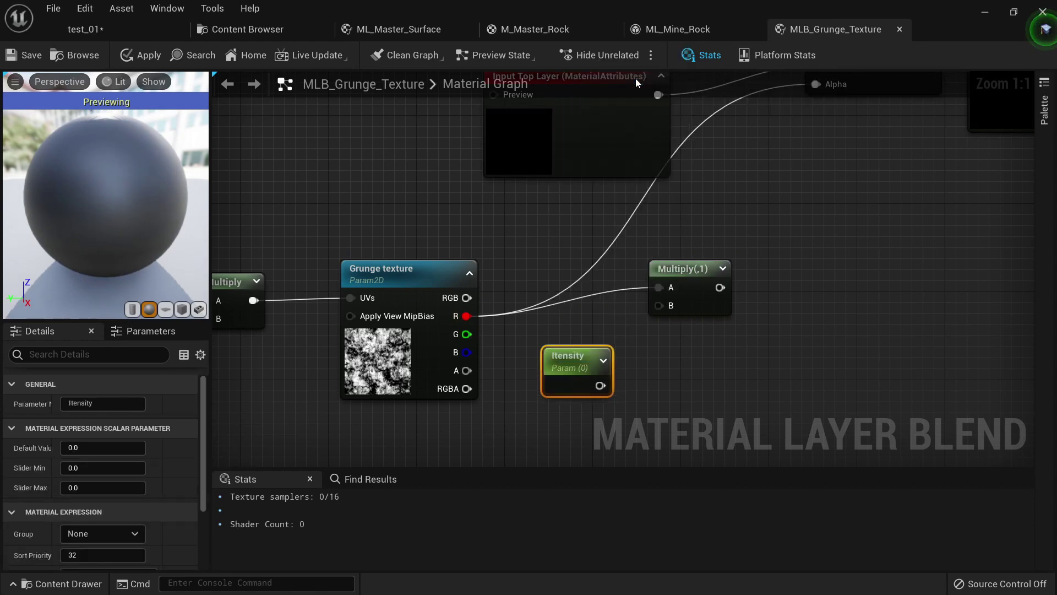
Set the Itensity parameter's default value to 1 and connect it to the B input of the new Multiply node.
click(83, 434)
click(84, 429)
click(87, 447)
text(1)
right_drag(680, 370, 656, 371)
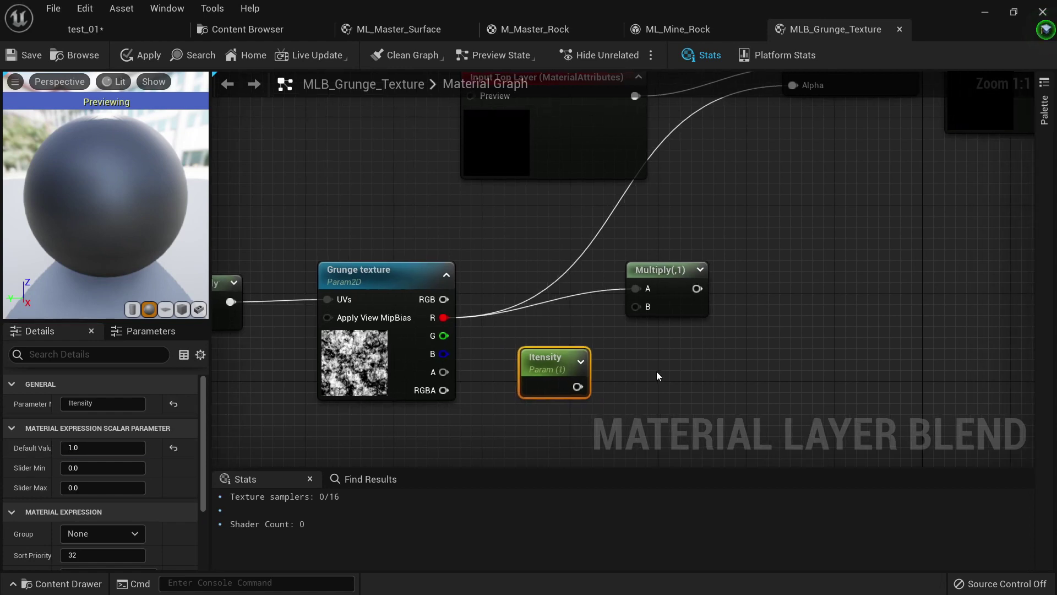
drag(578, 386, 636, 307)
drag(673, 274, 650, 273)
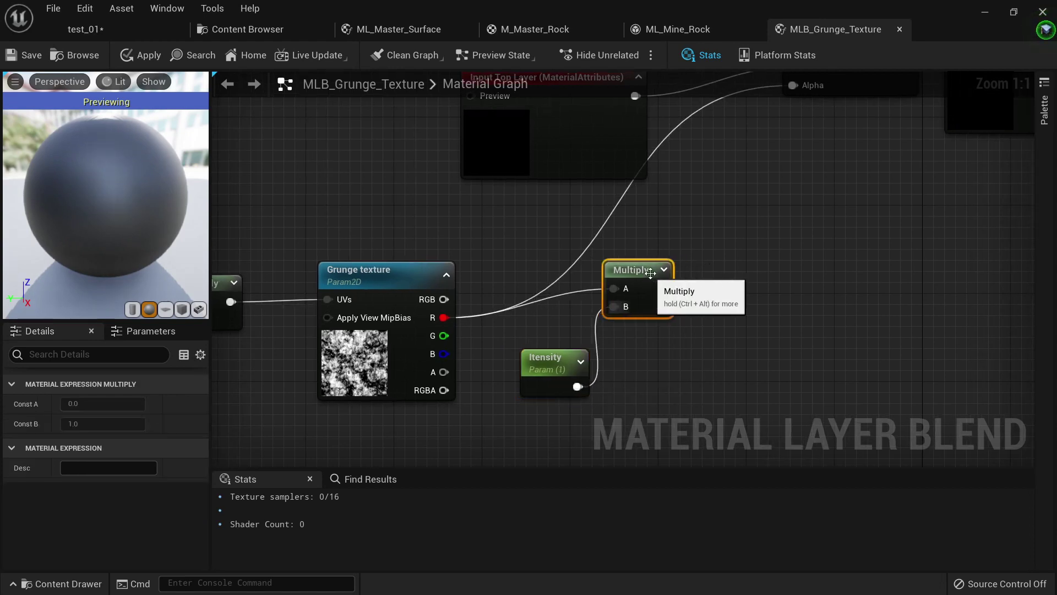
Add a Power node fed by the Multiply output through its Base input and place it below BlendMaterialAttributes.
right_drag(650, 274, 566, 287)
scroll(567, 286, down, 2)
drag(545, 319, 636, 290)
click(603, 260)
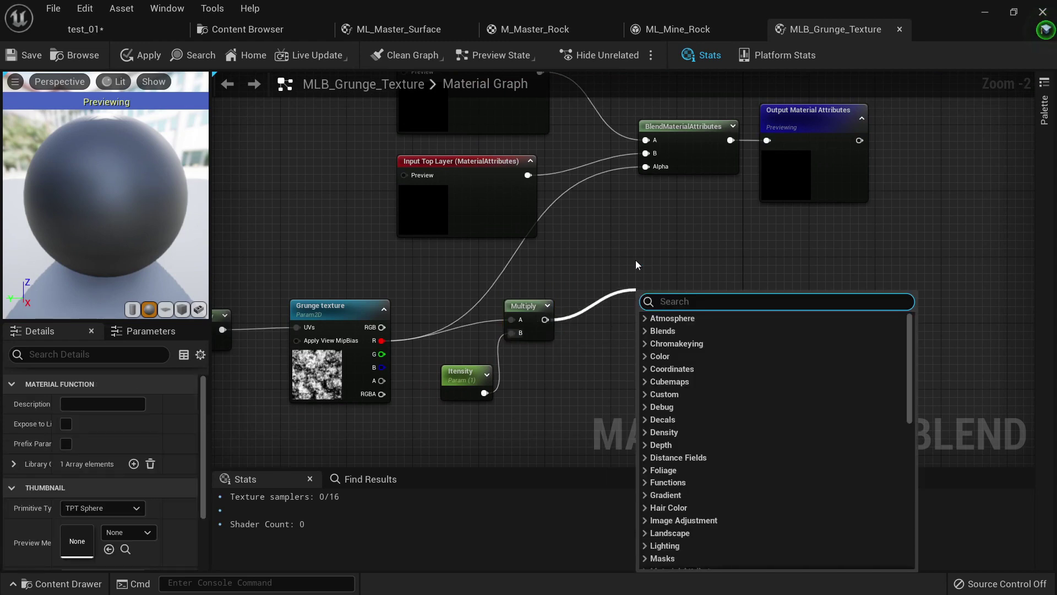
text(power)
key(Return)
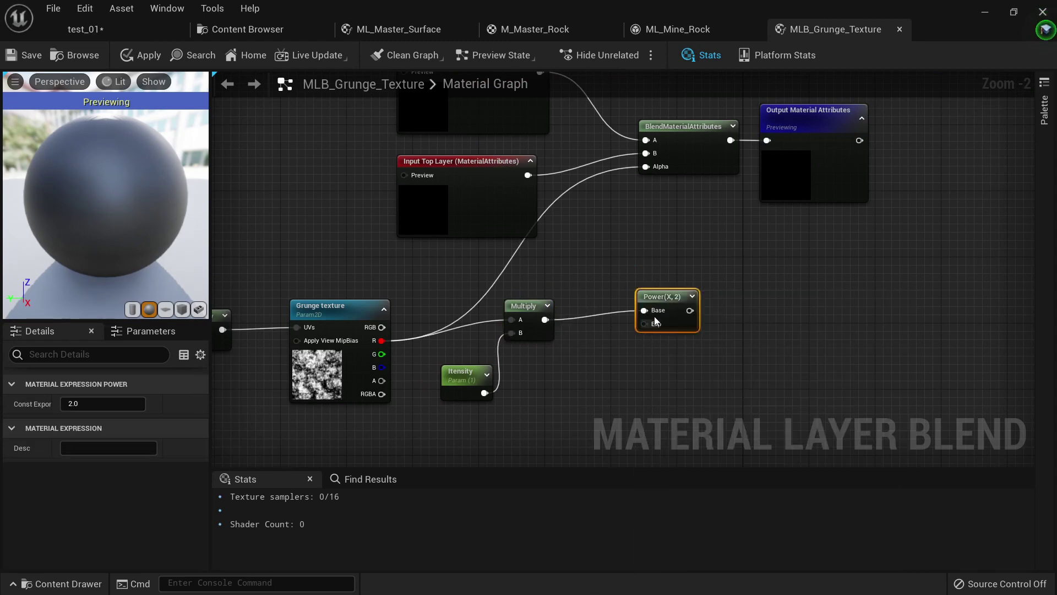
scroll(659, 304, up, 2)
drag(665, 299, 675, 268)
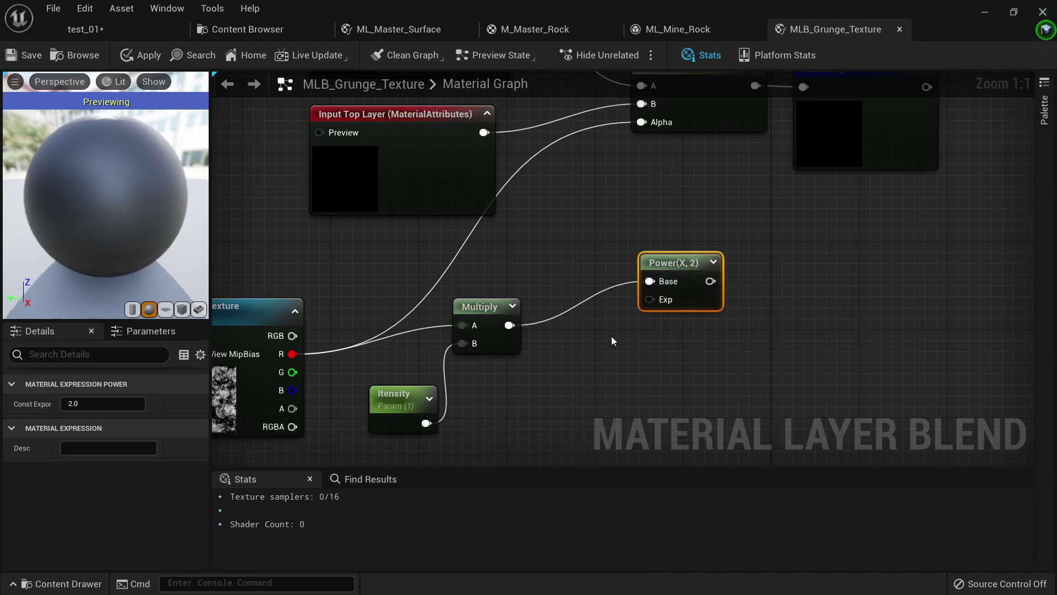
Add a constant near the Power node and convert it to a scalar parameter named "Contrast".
click(580, 356)
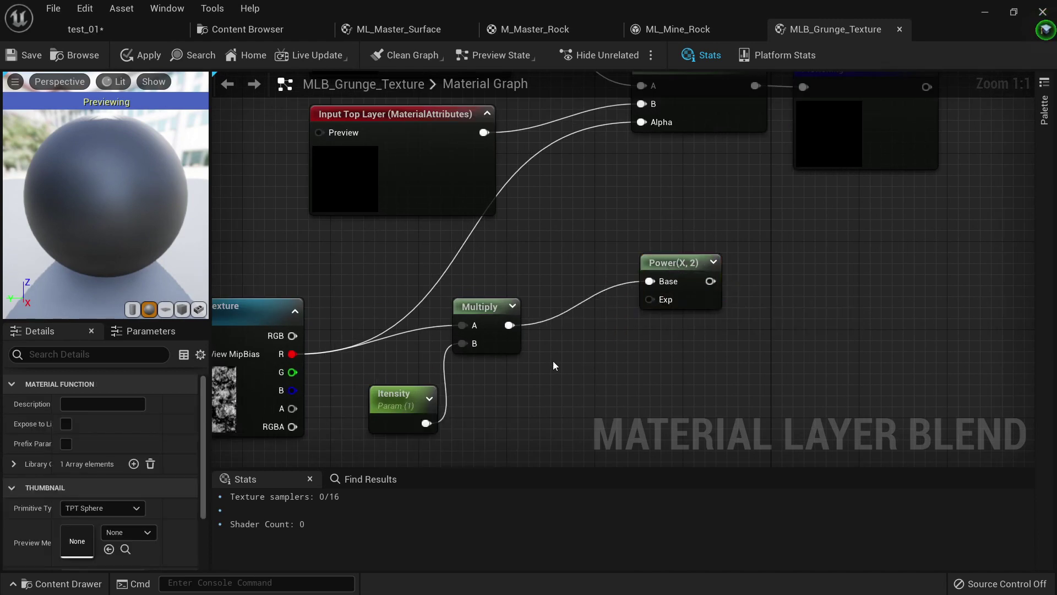
click(559, 349)
right_click(575, 360)
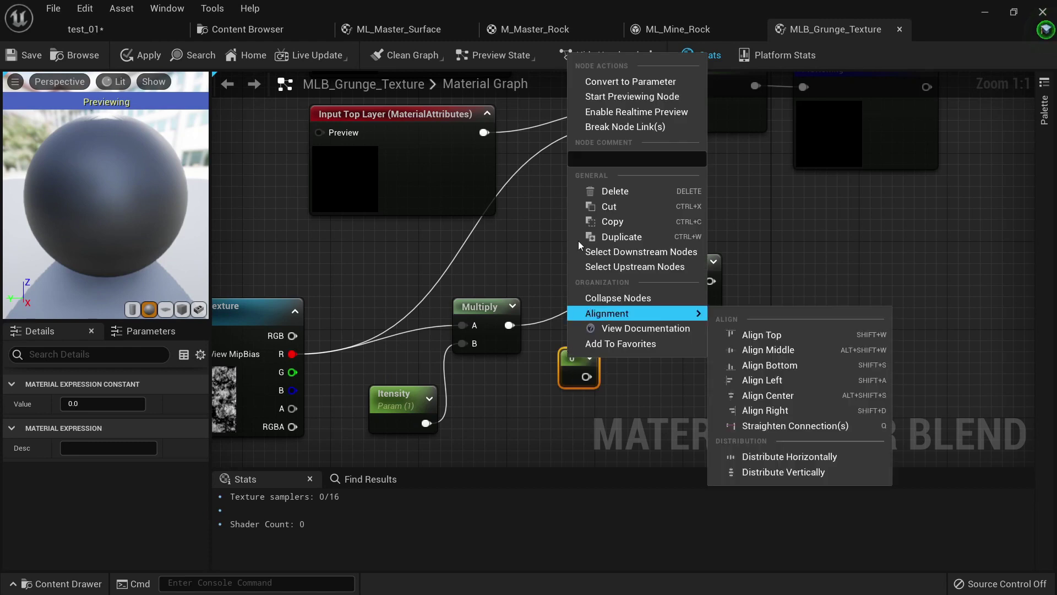
click(613, 79)
text(Cont)
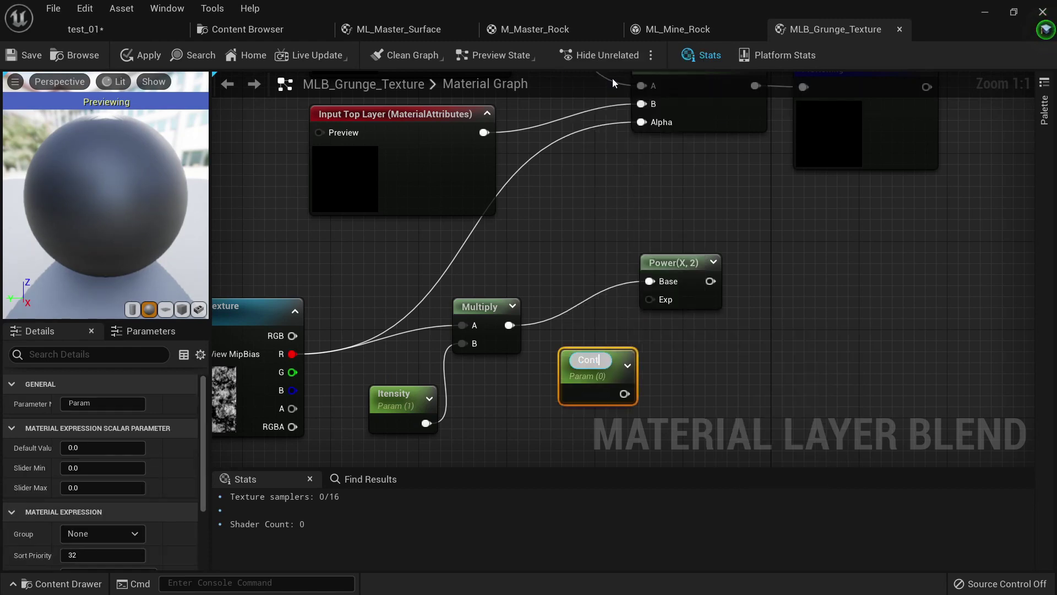
text(rast)
key(Return)
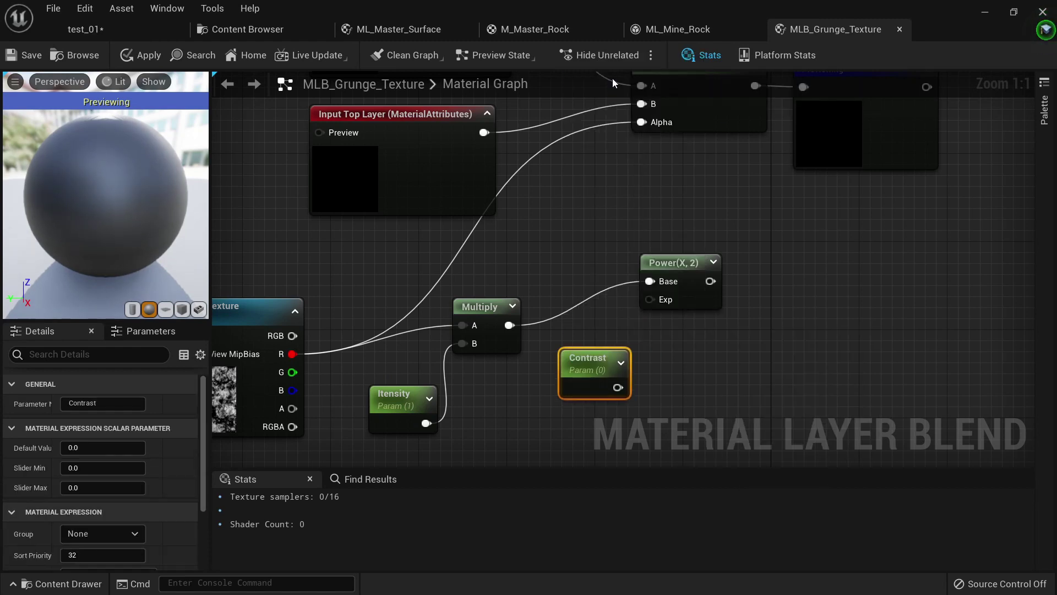
Set the Contrast parameter's default value to 1 and connect it to the Power node's Exp input.
click(102, 447)
text(1)
key(Return)
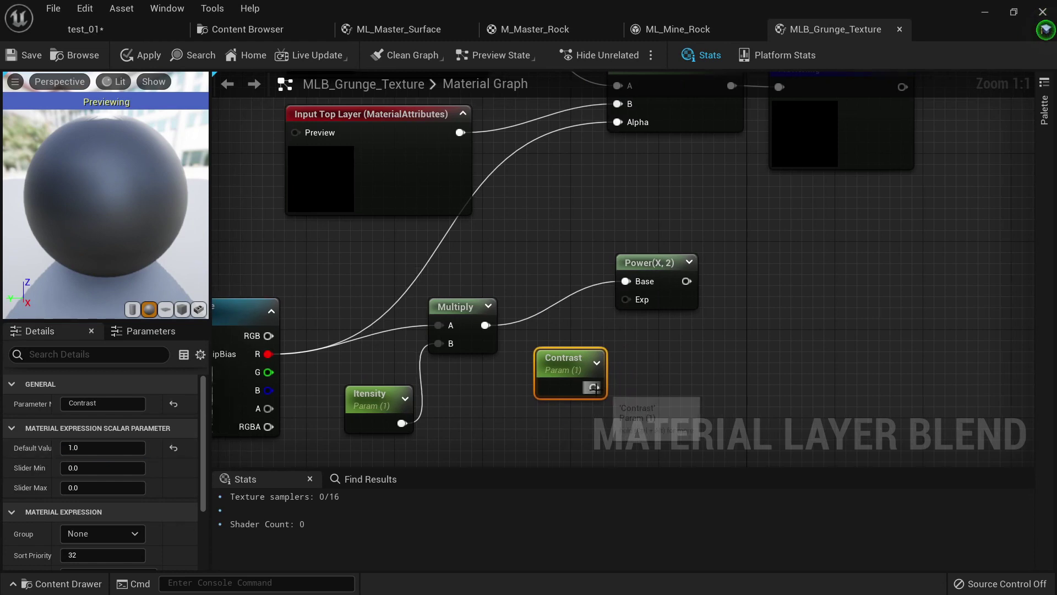
drag(594, 387, 626, 302)
Connect the Power output to the Alpha input of BlendMaterialAttributes and apply the changes to MLB_Grunge_Texture.
scroll(626, 301, down, 3)
drag(670, 374, 237, 288)
right_drag(613, 295, 707, 291)
scroll(631, 346, down, 3)
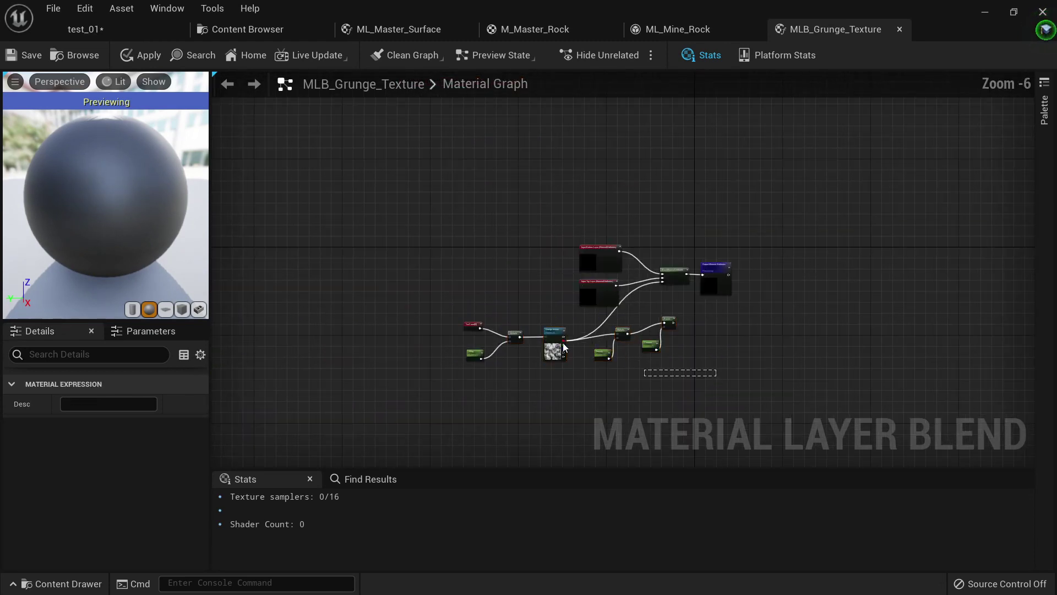
scroll(663, 306, up, 1)
scroll(626, 334, up, 4)
click(625, 333)
scroll(625, 334, up, 1)
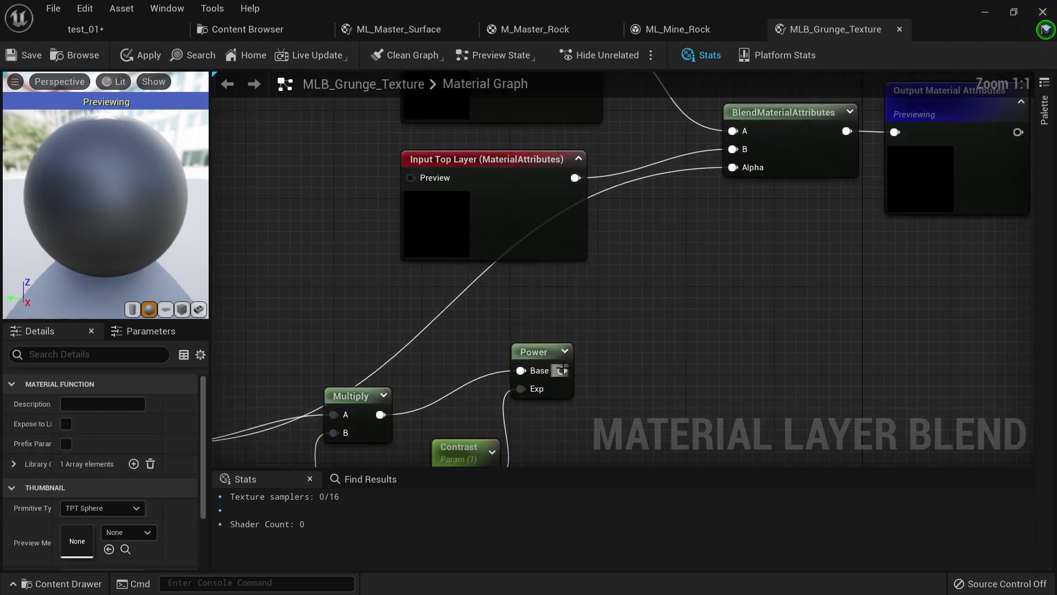
drag(563, 371, 733, 168)
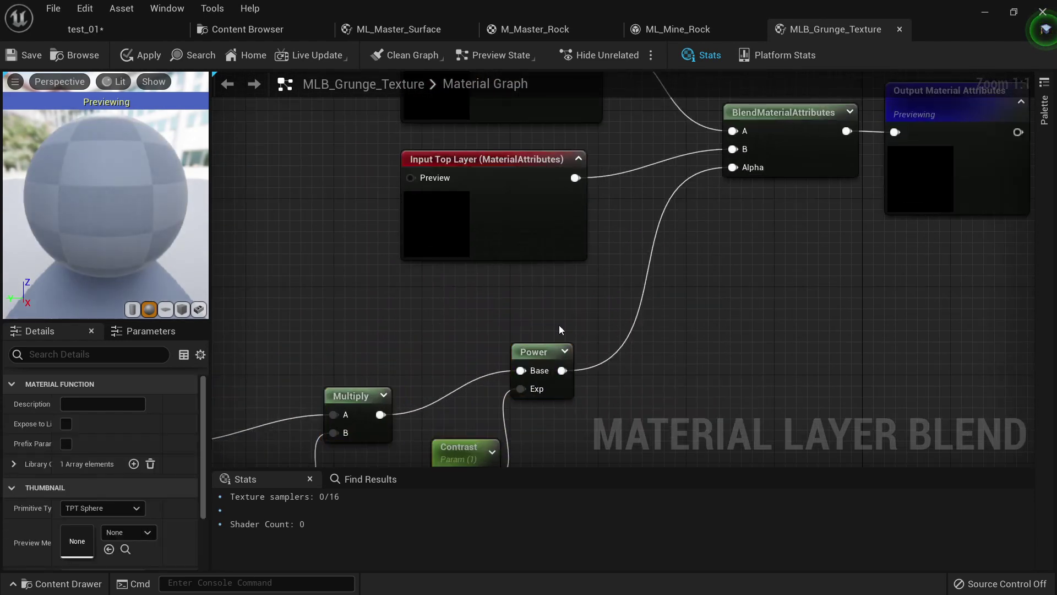
click(142, 55)
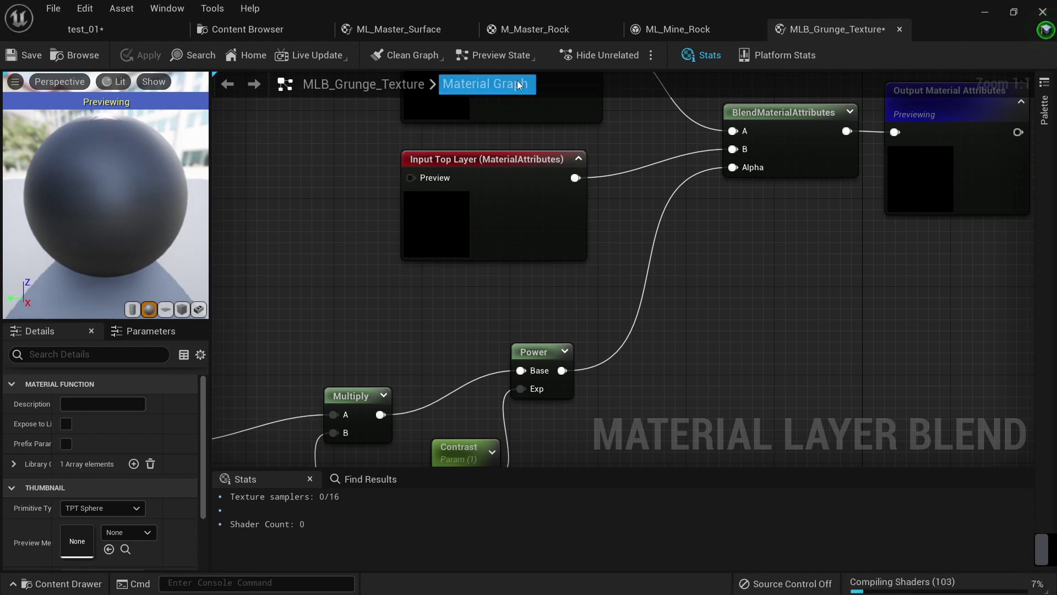
Return to the test_01 level and open the selected cliff's MI_Rock_Instance, placing its window clear of most of the cliff.
click(706, 32)
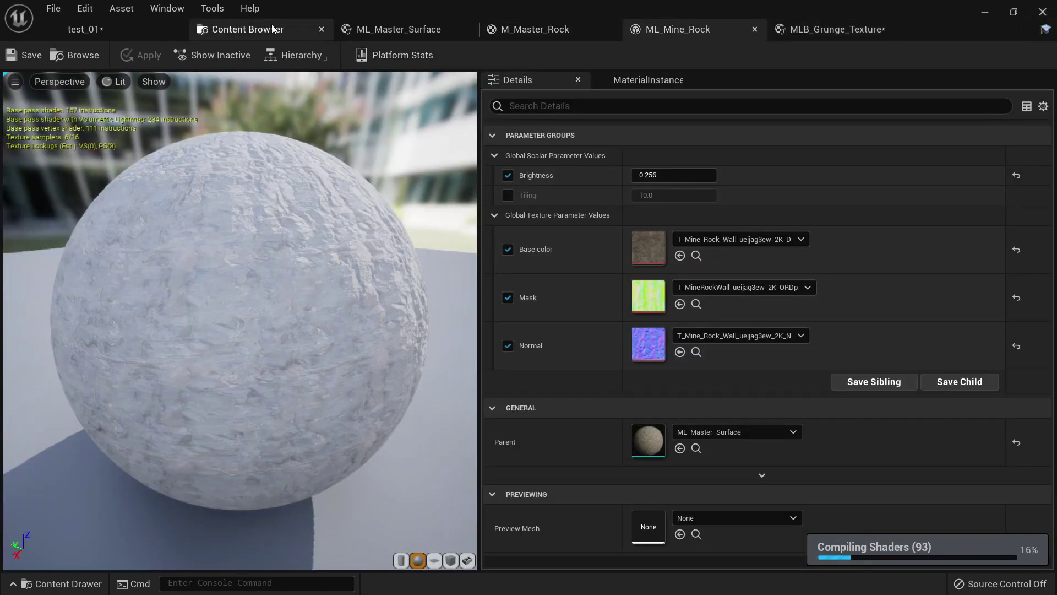
click(380, 30)
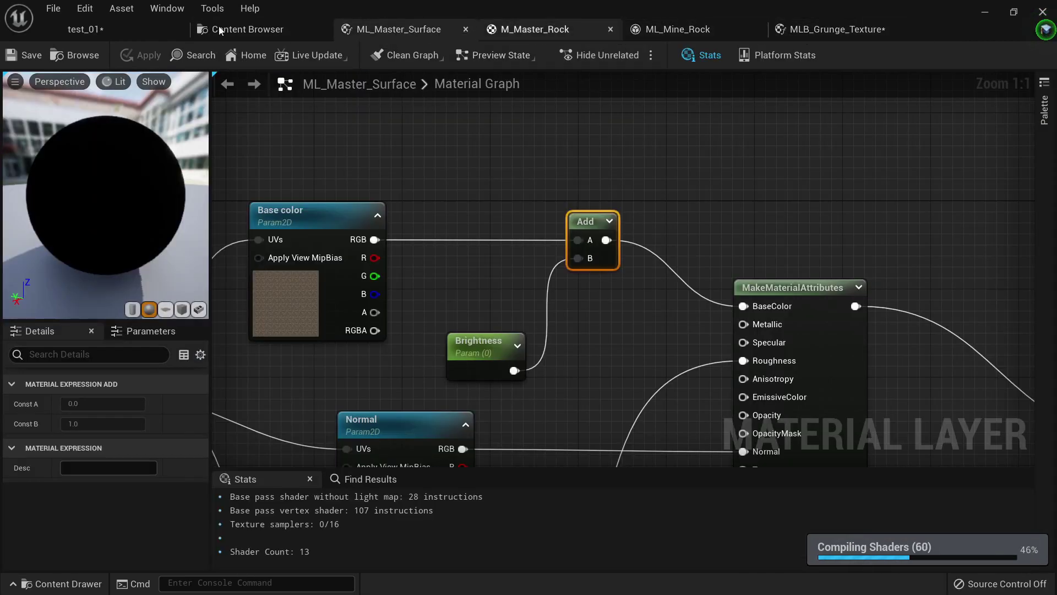
click(76, 30)
double_click(927, 499)
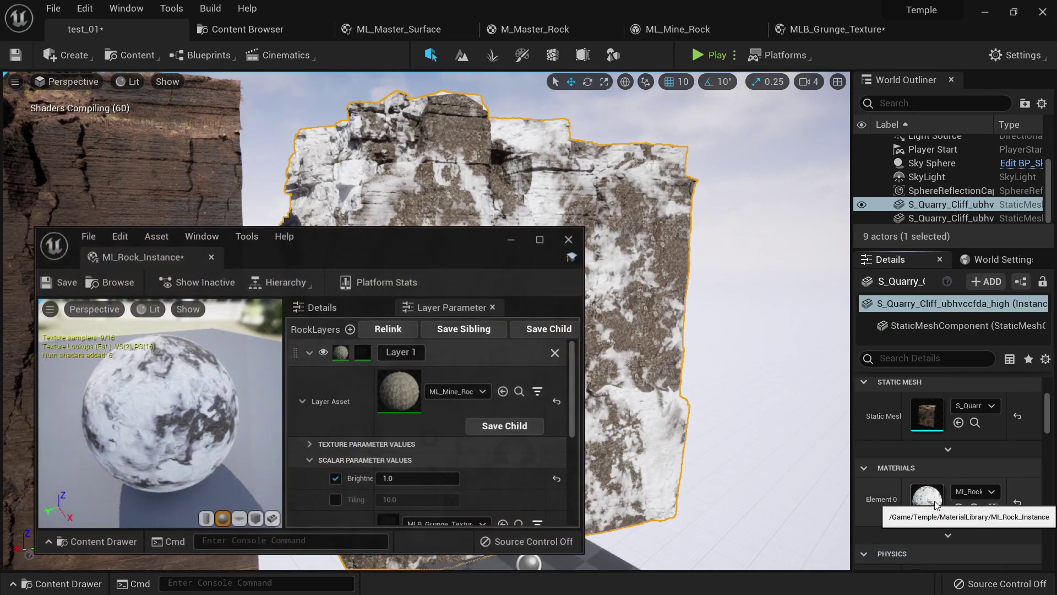
drag(448, 243, 225, 184)
Enable the Itensity and Contrast overrides of Layer 1's grunge blend and widen the parameter name column.
scroll(261, 351, down, 6)
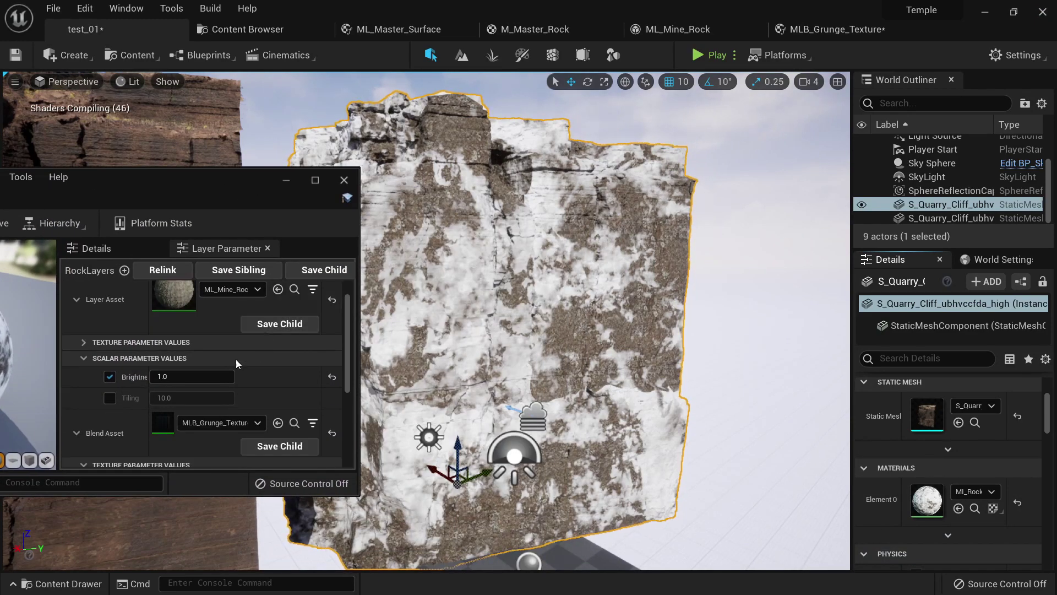
scroll(191, 416, down, 2)
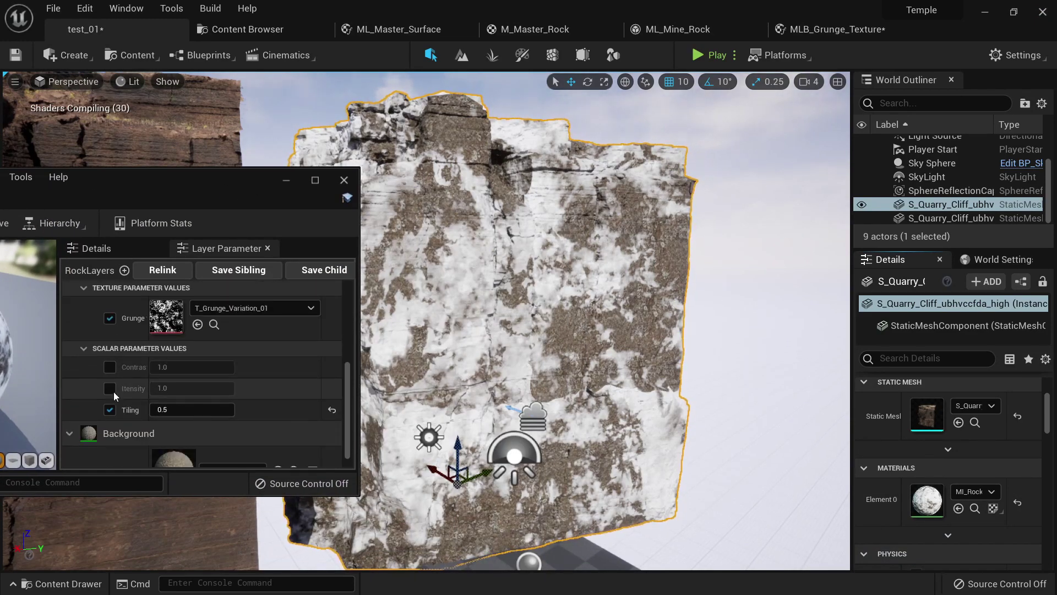
click(112, 390)
click(111, 369)
drag(149, 370, 198, 374)
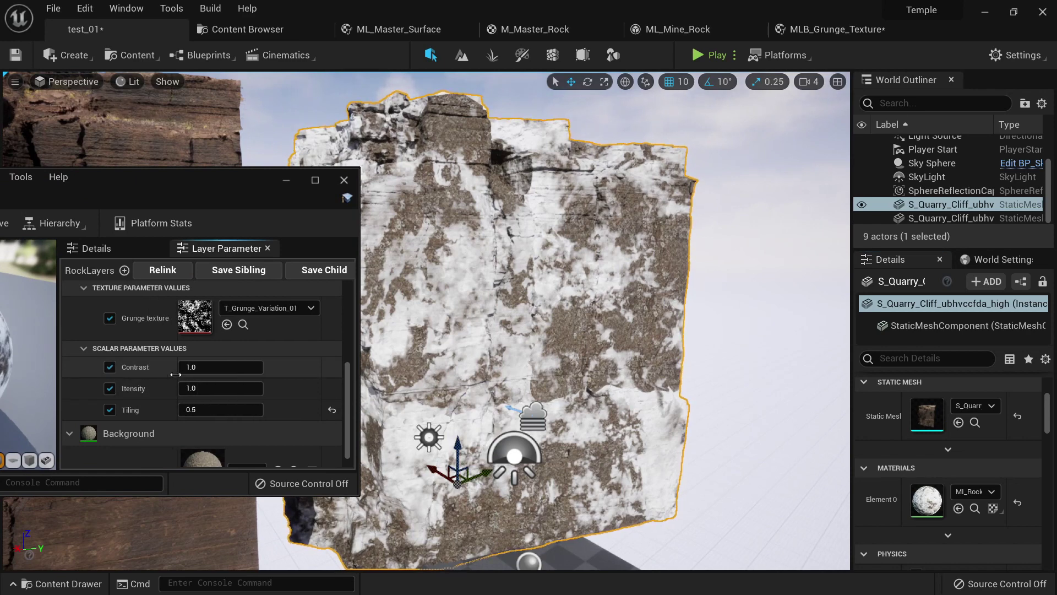
Set the grunge blend's Itensity to 50 in MI_Rock_Instance.
click(207, 387)
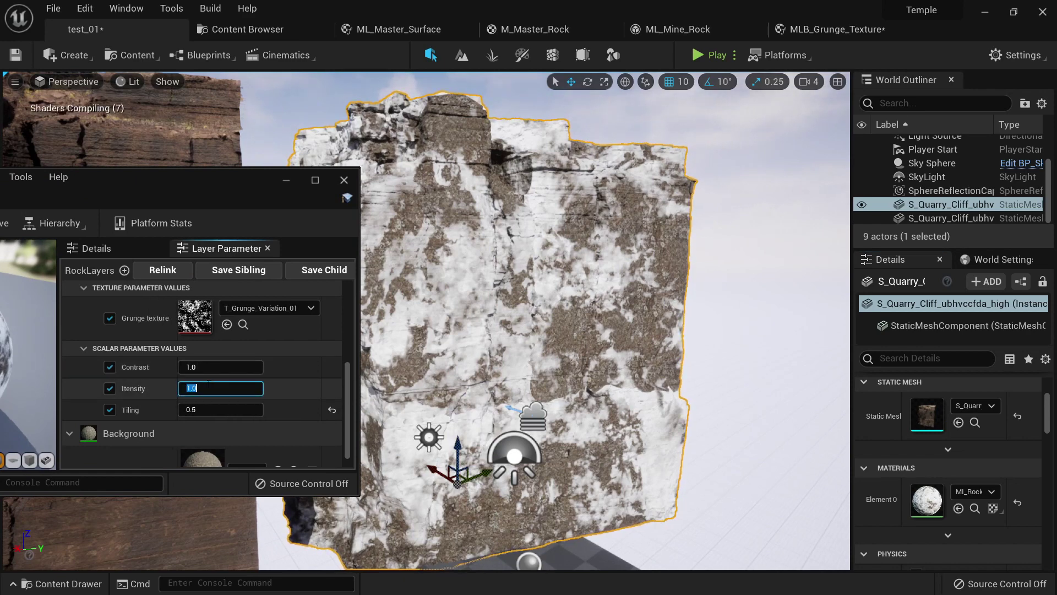
text(50)
key(Return)
right_drag(451, 341, 452, 341)
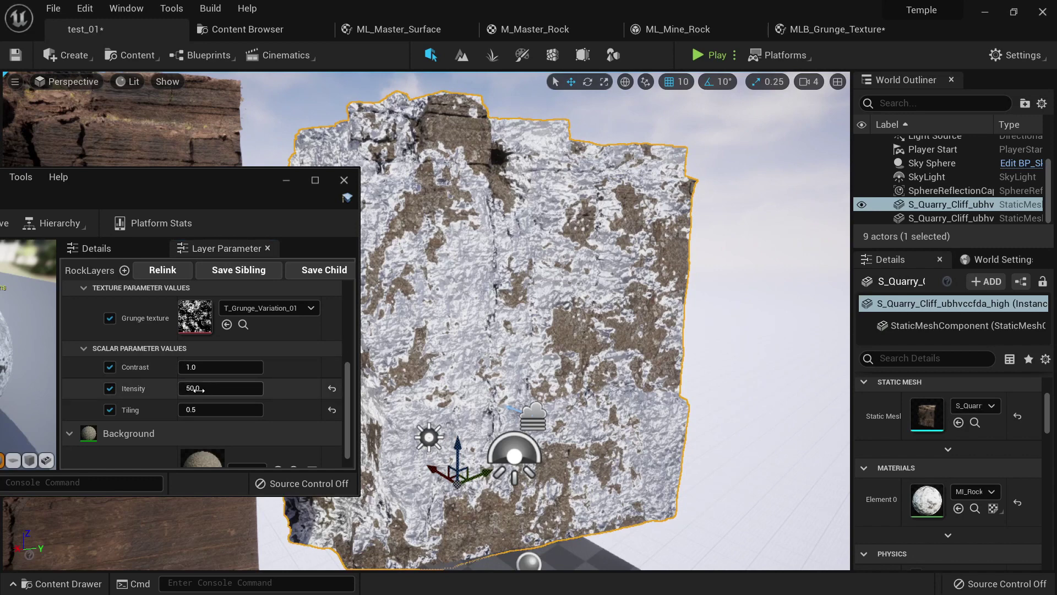
Try a Contrast of 50 for the grunge blend in MI_Rock_Instance.
click(258, 388)
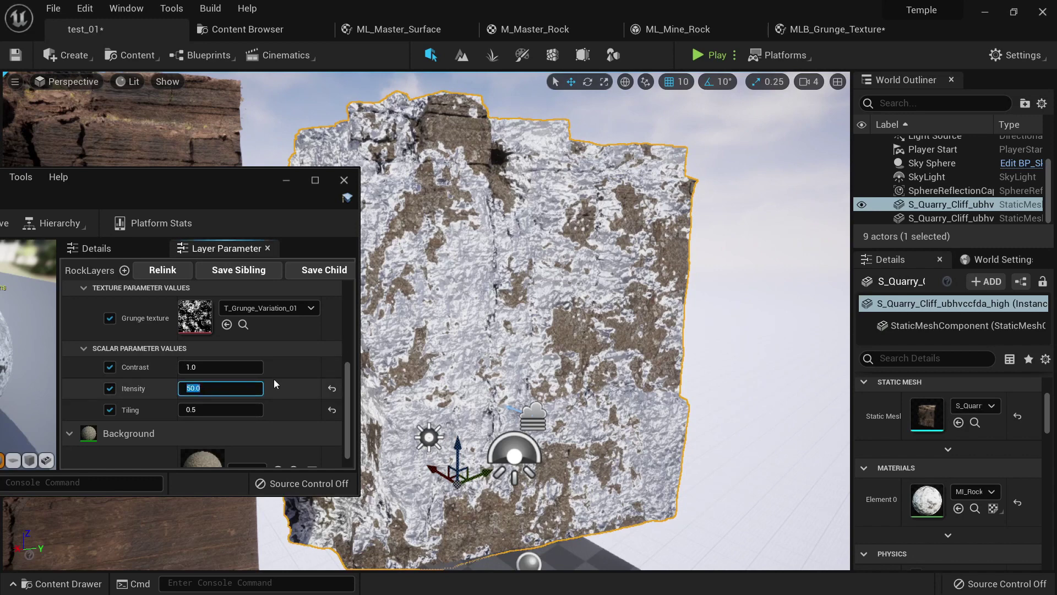
click(230, 367)
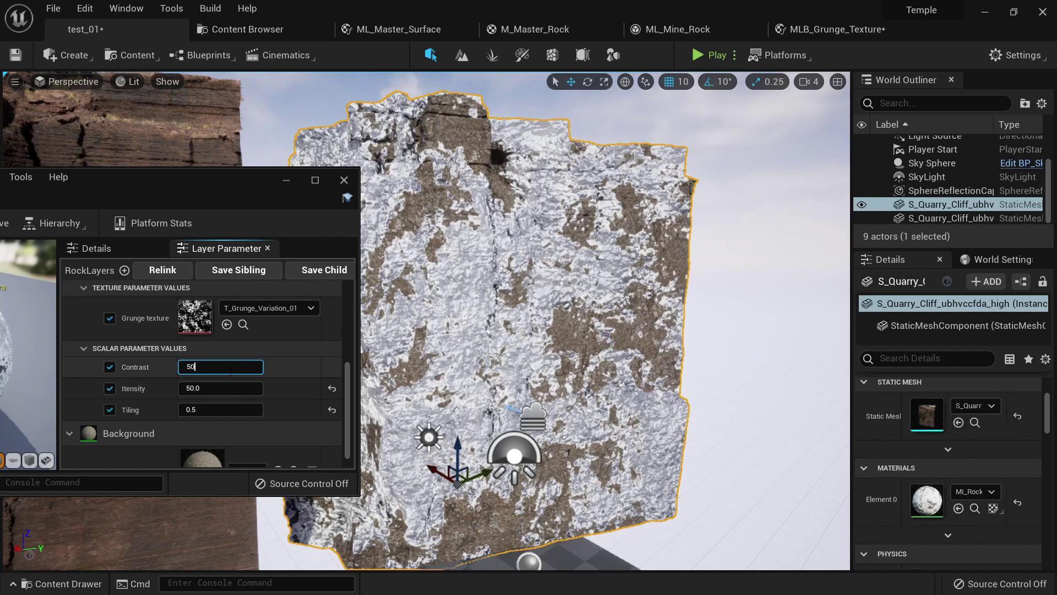
key(Return)
text(1)
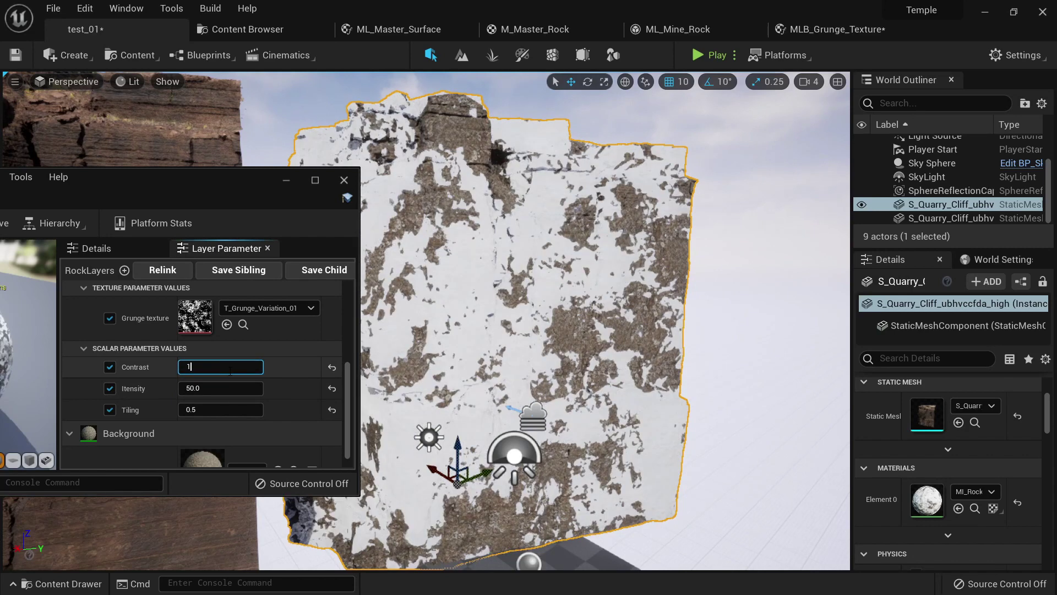
text(0)
key(Return)
In MLB_Grunge_Texture, add a Clamp node fed by the Power output and place it below BlendMaterialAttributes.
click(826, 29)
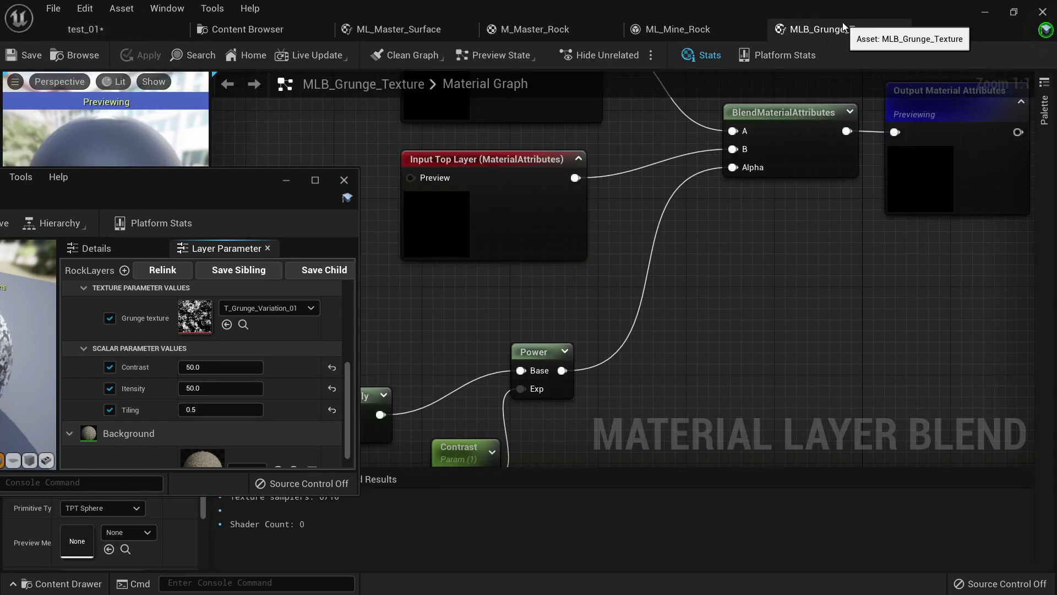
drag(562, 370, 668, 332)
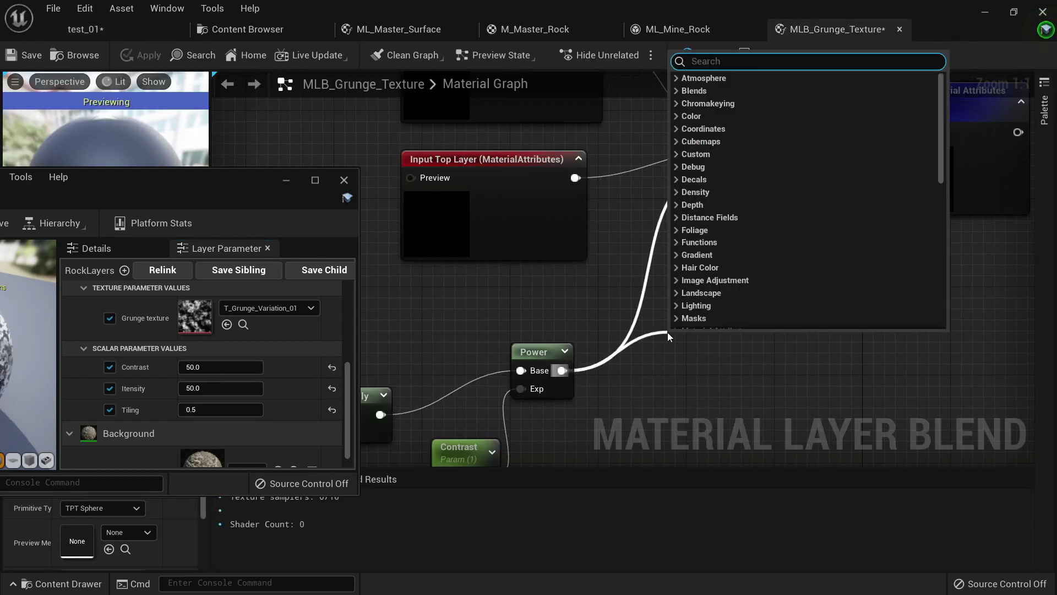
text(clamp)
key(Return)
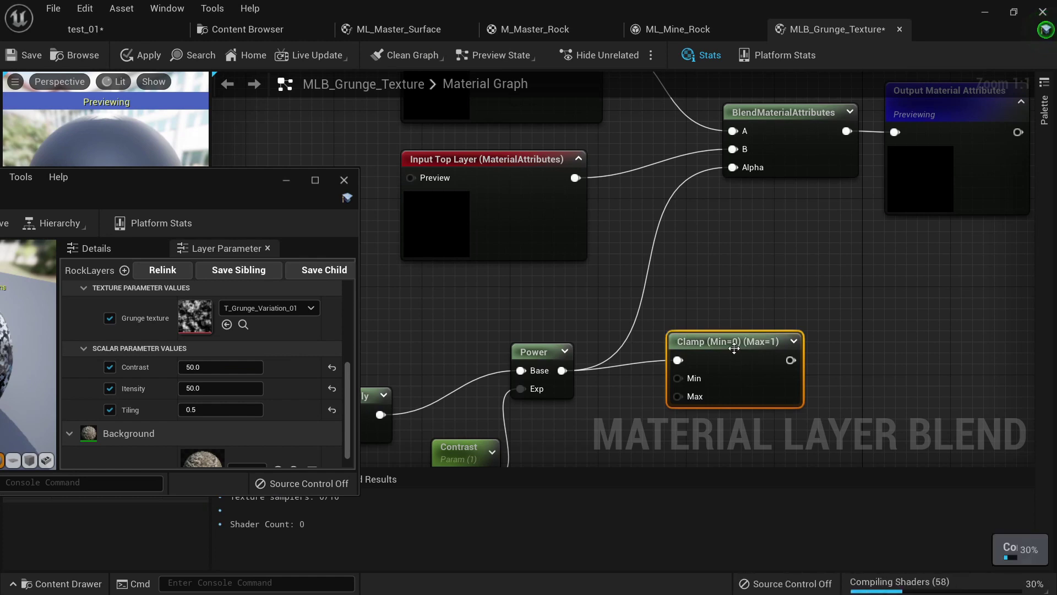
drag(736, 341, 699, 287)
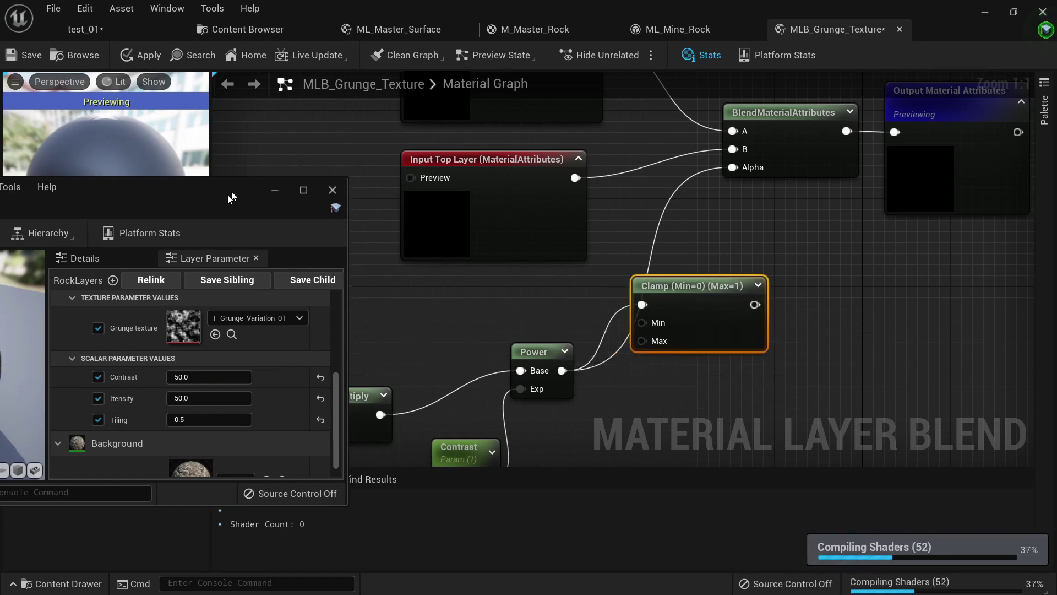
Dock the MI_Rock_Instance window as a tab in the main editor and return to the MLB_Grunge_Texture graph.
drag(226, 194, 509, 161)
drag(228, 169, 894, 22)
click(819, 27)
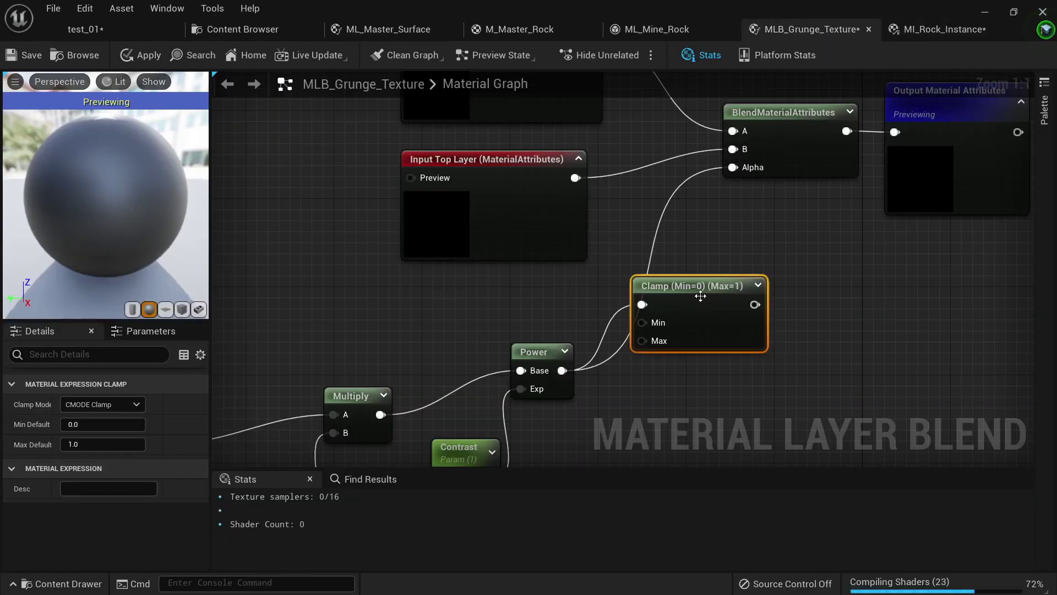
Select all nodes from TexCoord and Tiling through Power and move them left to make room before the Clamp node.
scroll(589, 382, down, 3)
right_drag(589, 382, 771, 250)
drag(751, 341, 342, 229)
scroll(342, 229, down, 1)
right_drag(343, 229, 481, 224)
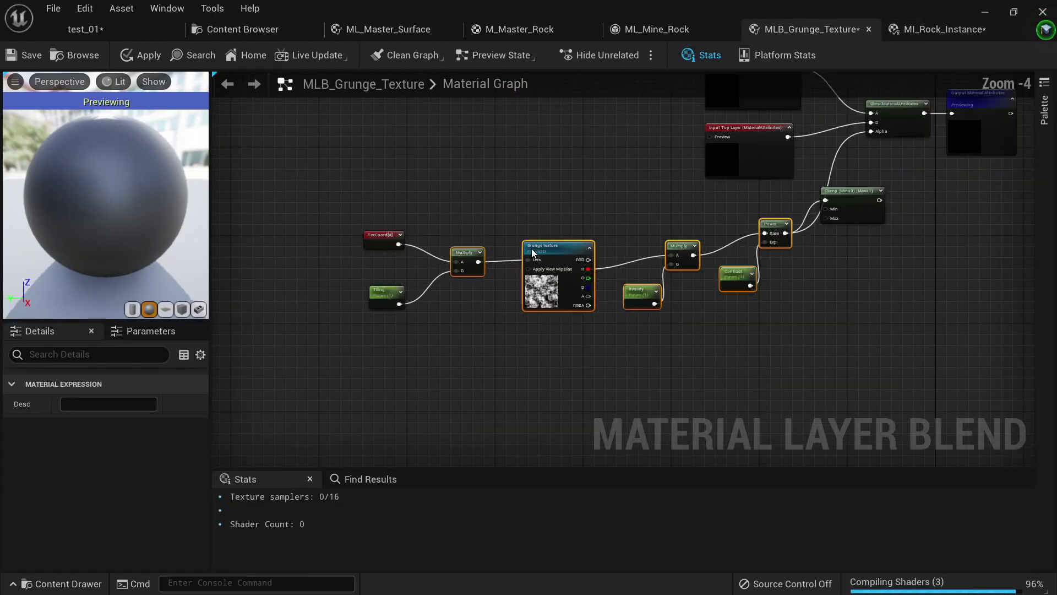
drag(779, 351, 374, 221)
drag(764, 232, 647, 222)
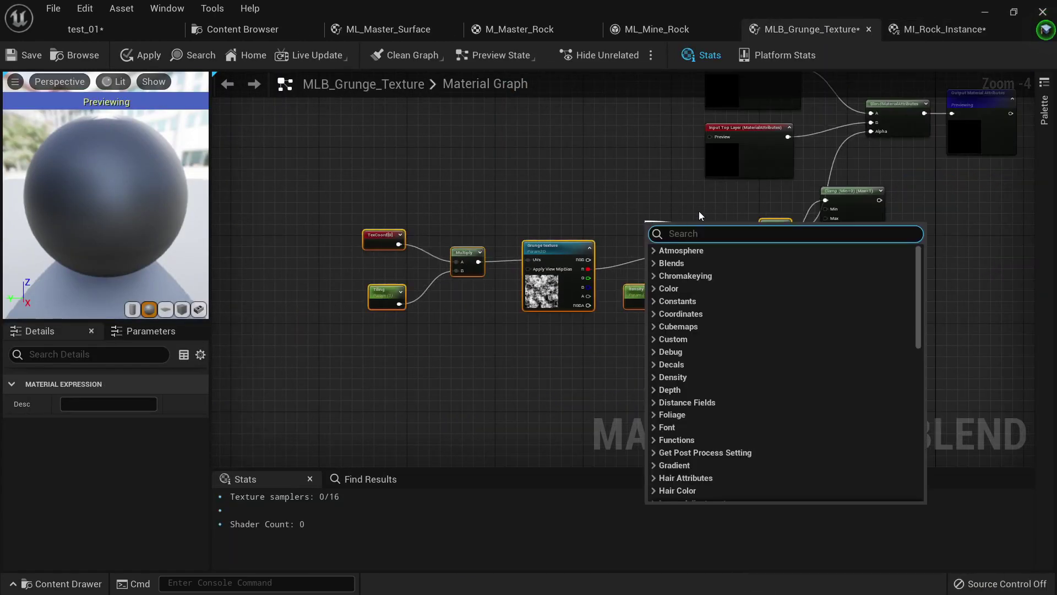
click(764, 201)
drag(770, 199, 247, 400)
drag(773, 222, 660, 219)
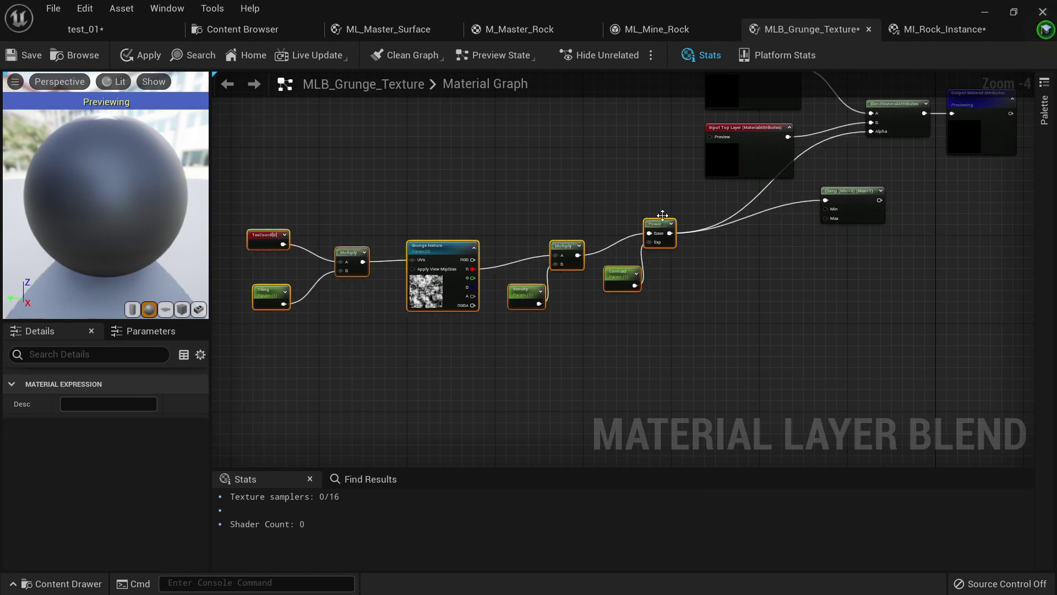
Reposition the Clamp node, connect its output to the Alpha input of BlendMaterialAttributes, and apply the changes.
scroll(834, 172, up, 4)
right_drag(834, 172, 773, 189)
drag(784, 223, 696, 268)
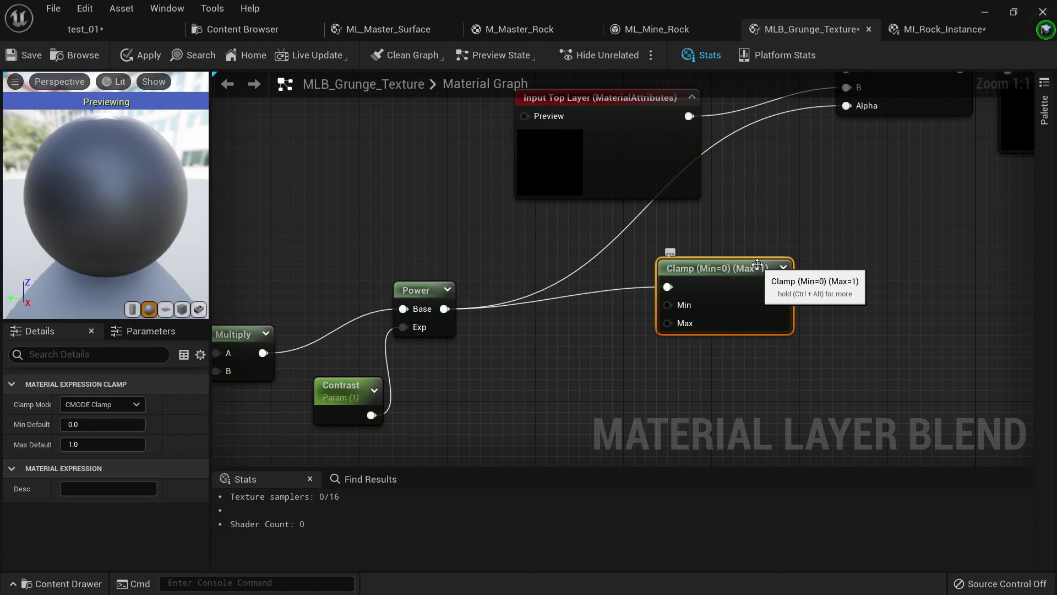
right_drag(758, 265, 712, 313)
drag(736, 334, 802, 154)
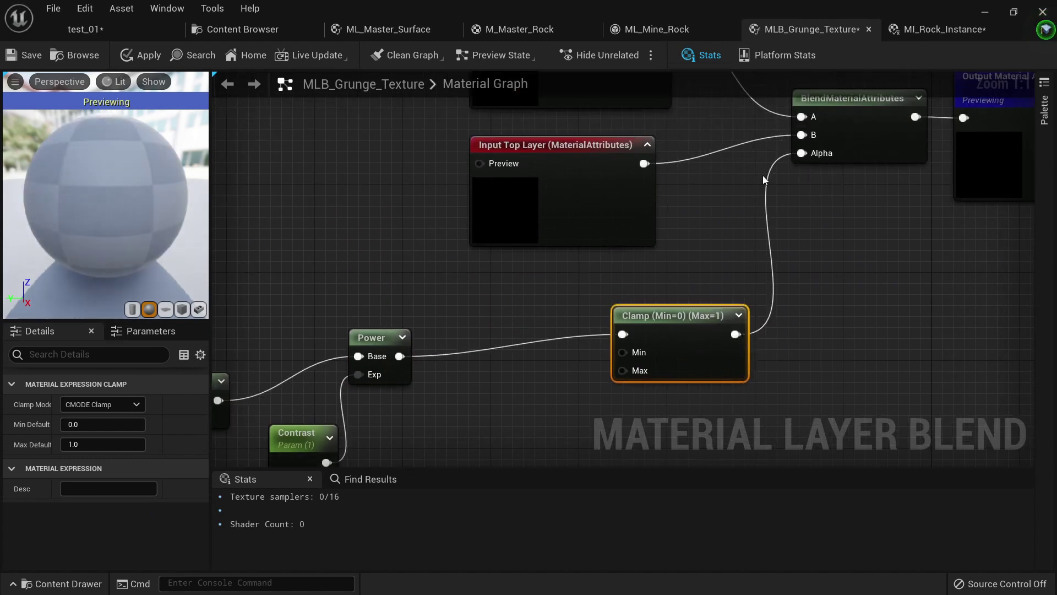
click(140, 55)
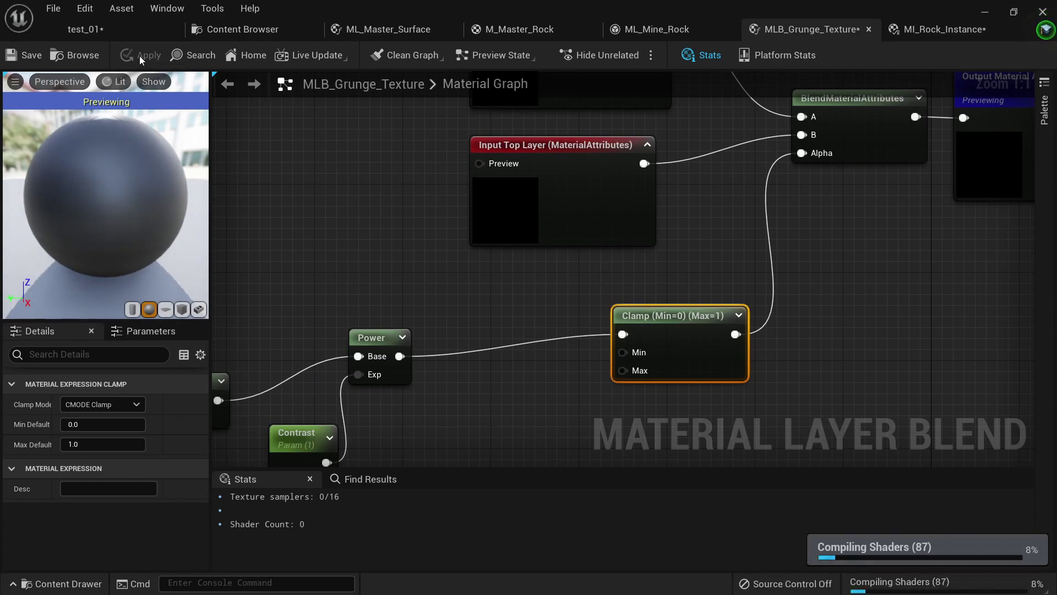
Check the cliff in test_01, then undock MI_Rock_Instance into a floating window placed over the level viewport.
click(140, 27)
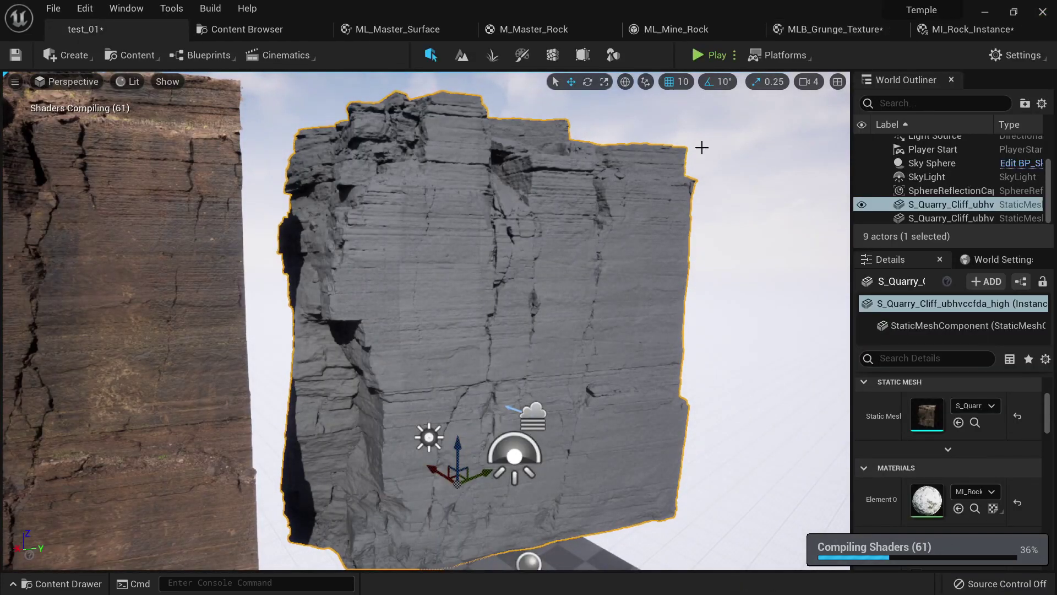
right_drag(706, 285, 702, 267)
key(w)
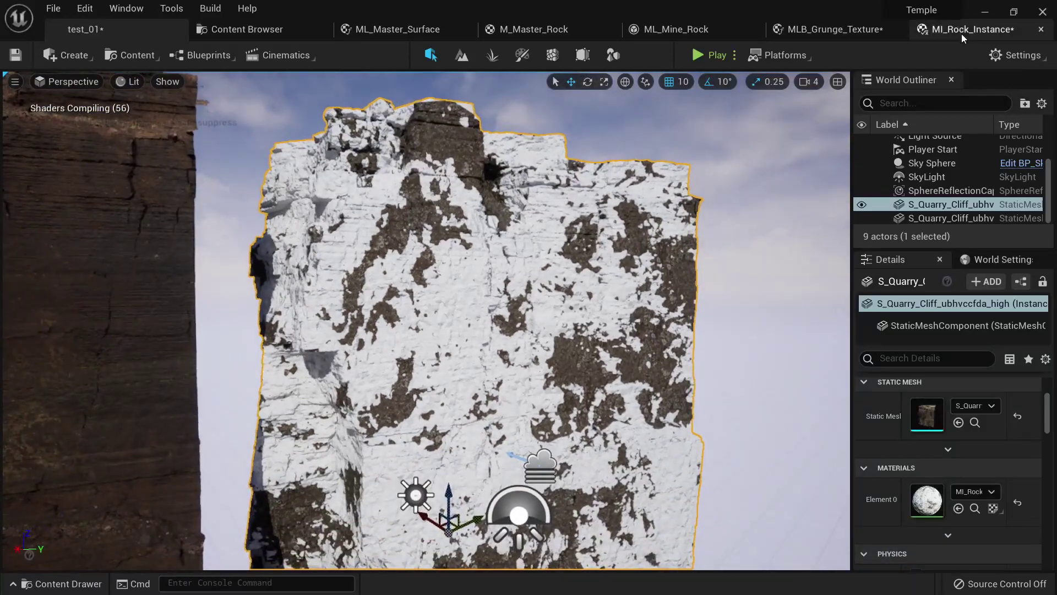
click(960, 33)
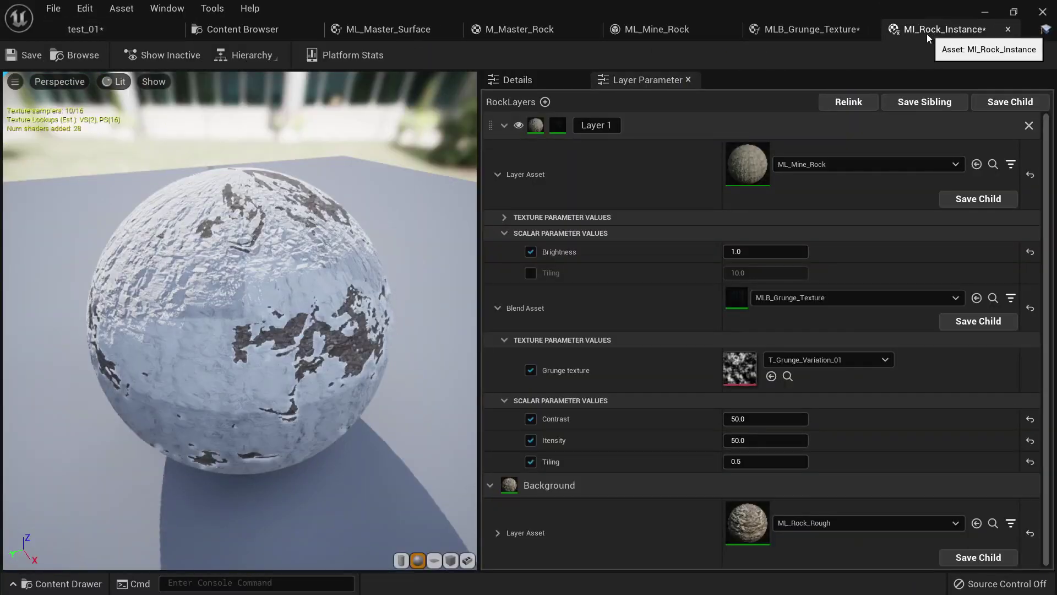
click(828, 35)
click(920, 35)
drag(920, 35, 244, 257)
click(99, 29)
drag(562, 274, 248, 184)
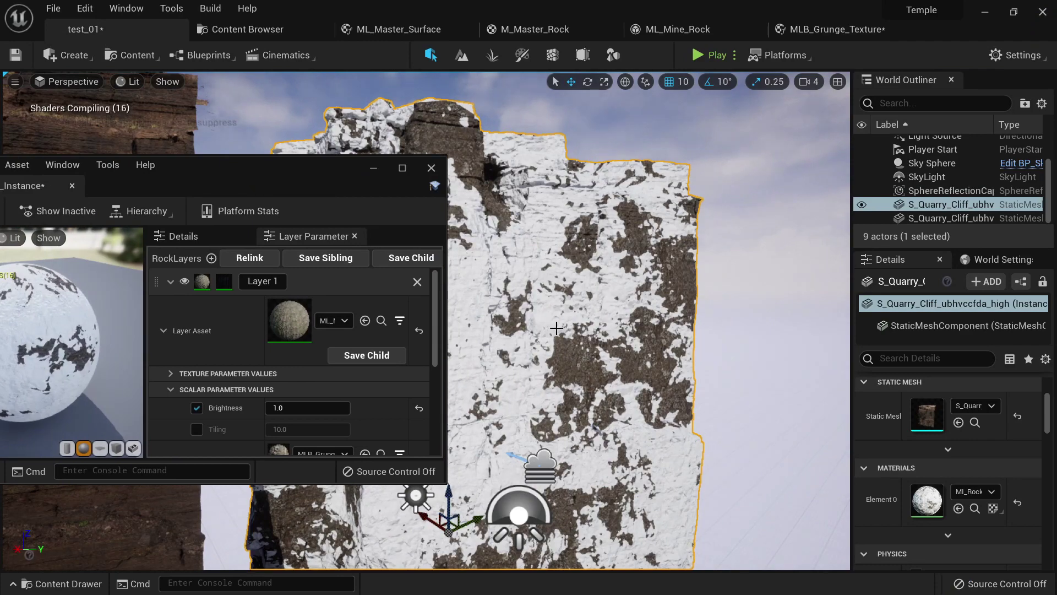
Set both the Contrast and Itensity of the grunge blend to 1 in MI_Rock_Instance.
mouse_move(556, 328)
right_down()
mouse_move(556, 352)
mouse_move(529, 336)
mouse_move(551, 325)
right_up()
scroll(309, 385, down, 2)
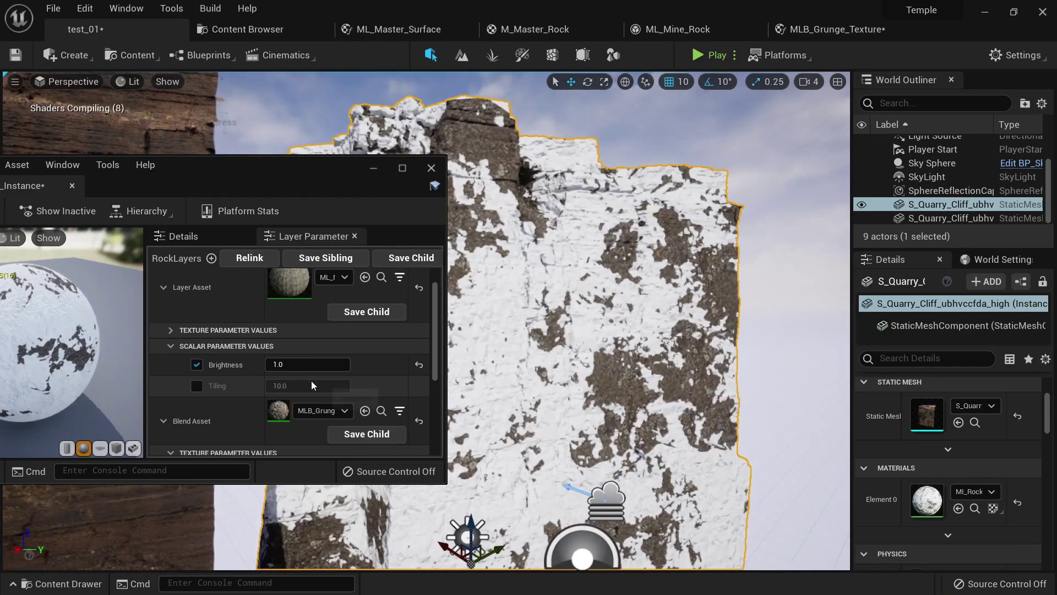
scroll(312, 381, down, 5)
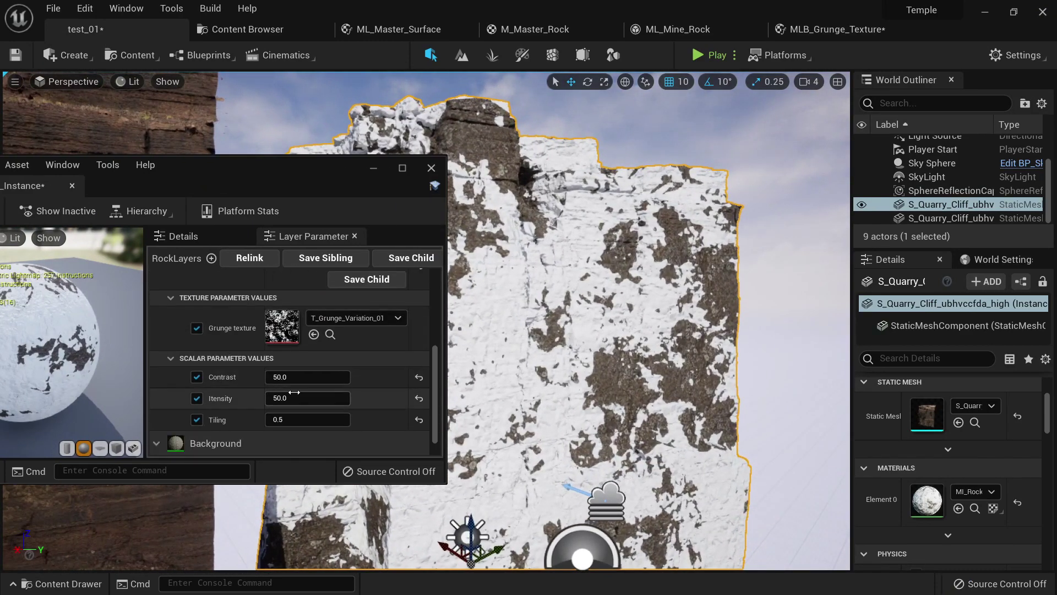
click(307, 377)
text(1)
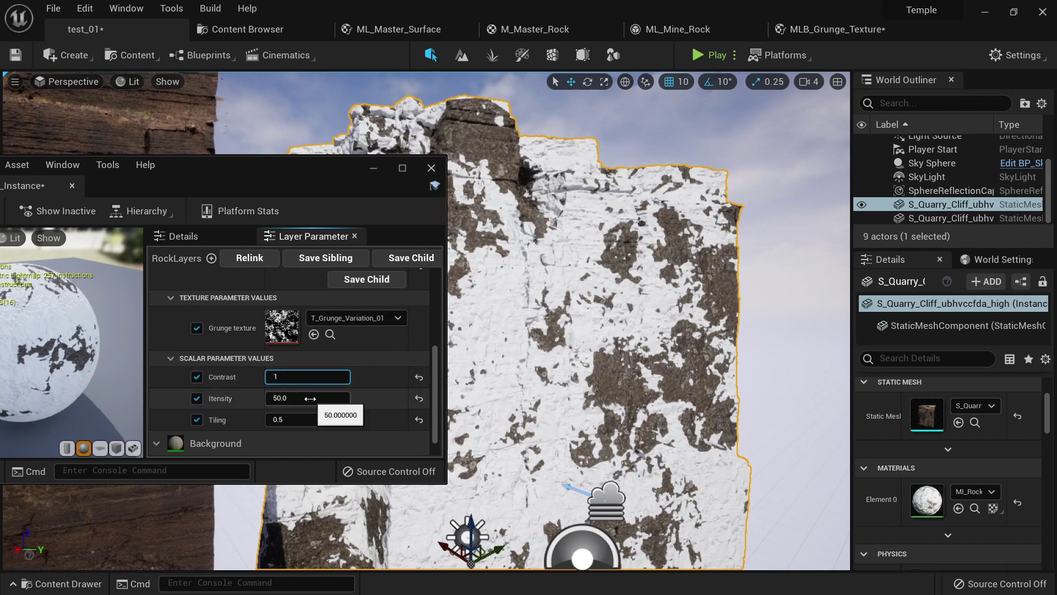
click(310, 398)
text(1)
key(Return)
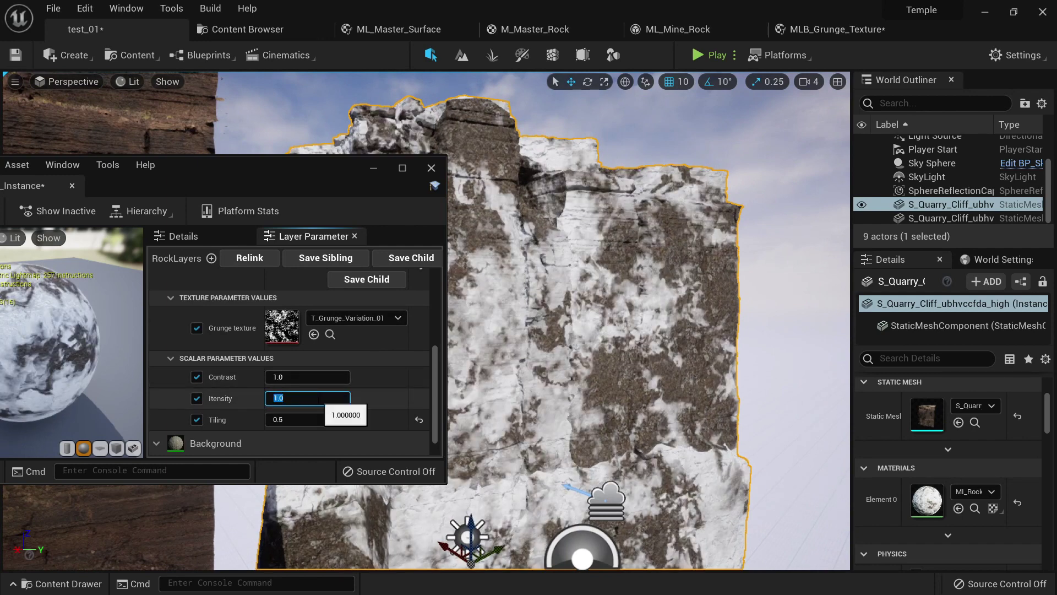
Try a Contrast of 5 for the grunge blend, check the cliff, and restore the value to 1.
click(318, 377)
text(5)
key(Return)
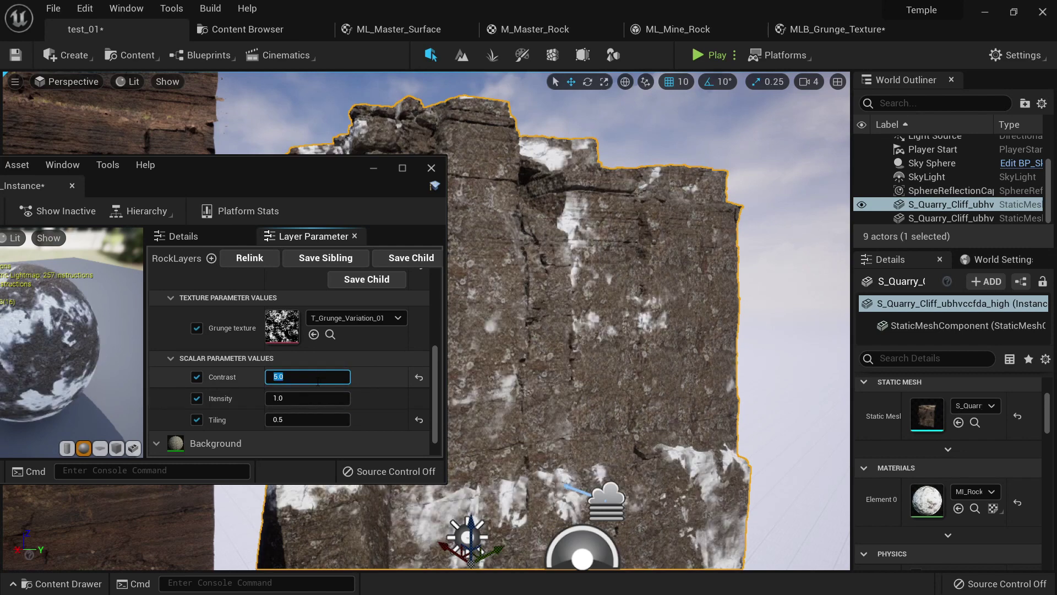
right_drag(518, 352, 518, 353)
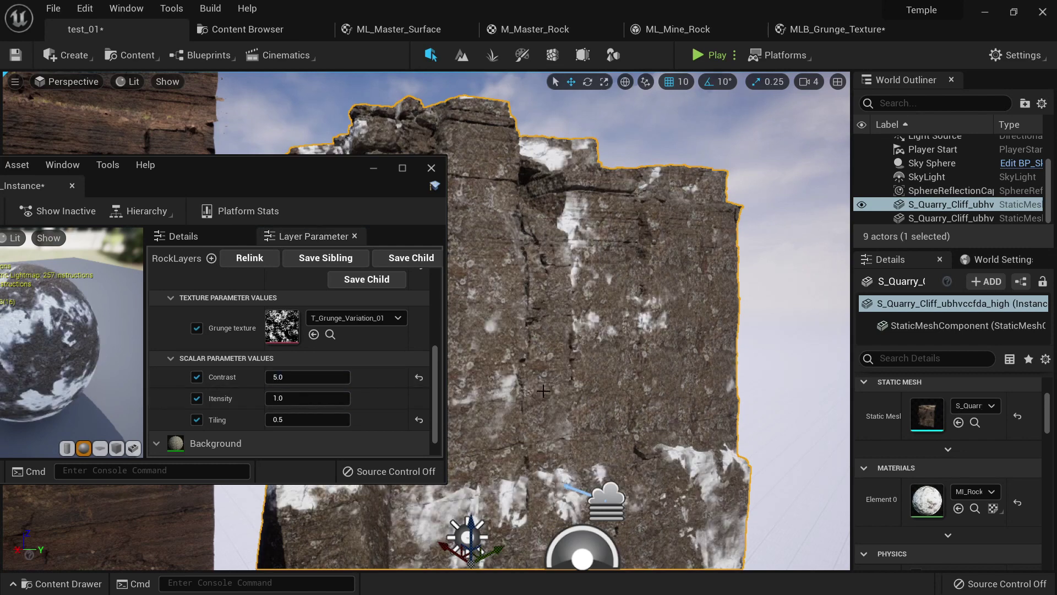
click(307, 376)
text(1)
key(Return)
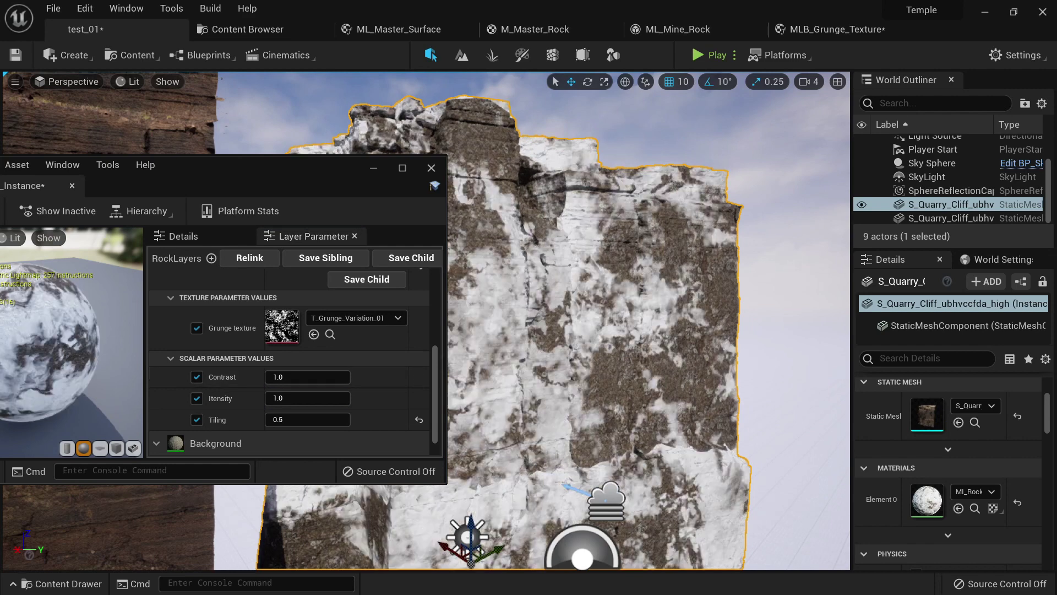
Save all modified assets and the test_01 level.
click(53, 9)
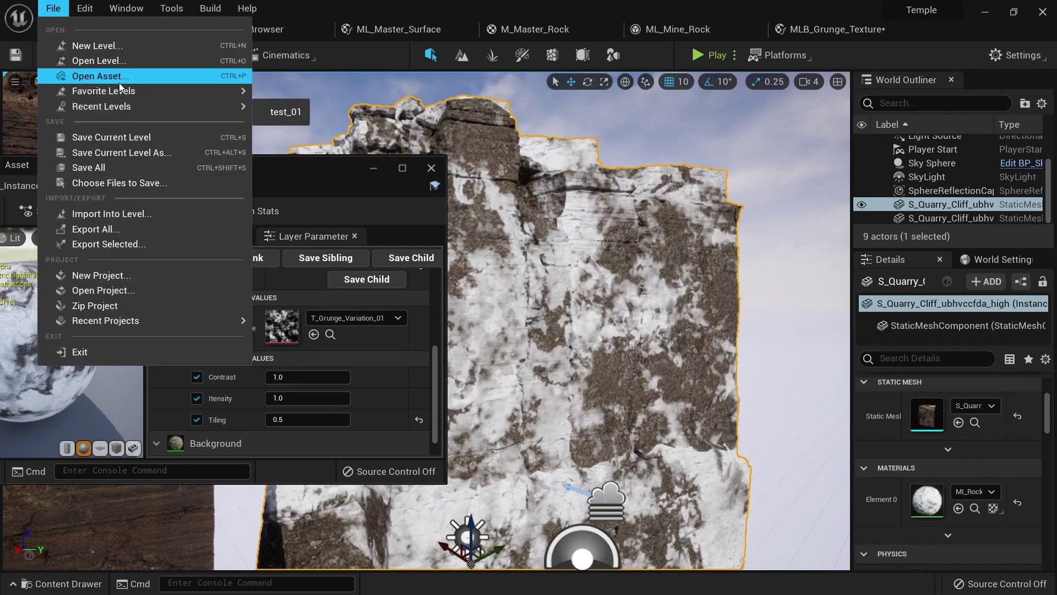
click(100, 172)
mouse_move(705, 341)
right_down()
mouse_move(661, 350)
mouse_move(771, 344)
mouse_move(705, 342)
right_up()
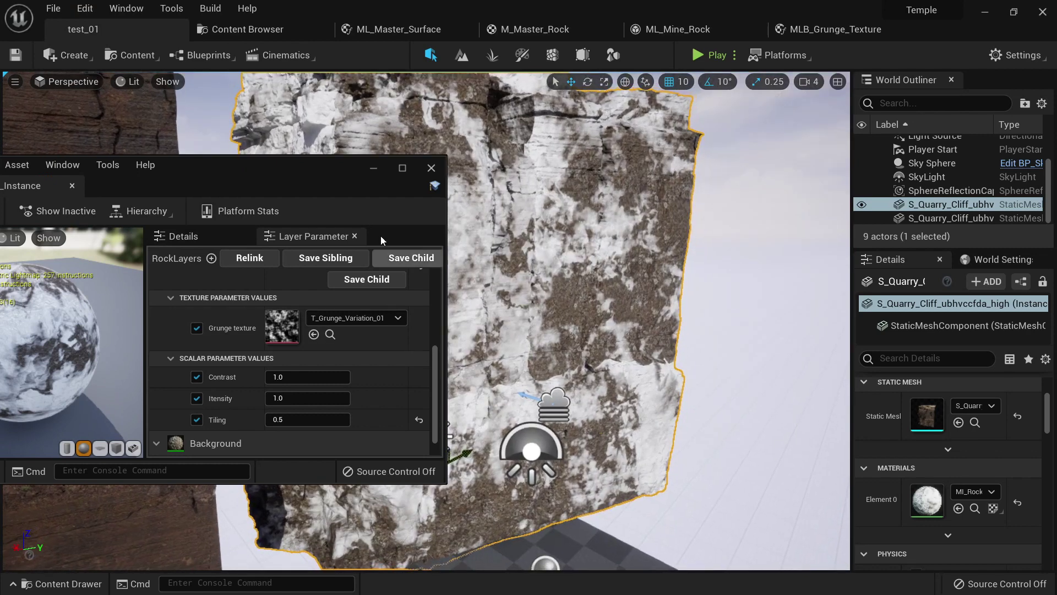
Move the floating MI_Rock_Instance window clear of the cliff and try grunge blend Contrast values of 2, 5 and 0.1.
drag(345, 164, 212, 141)
click(170, 354)
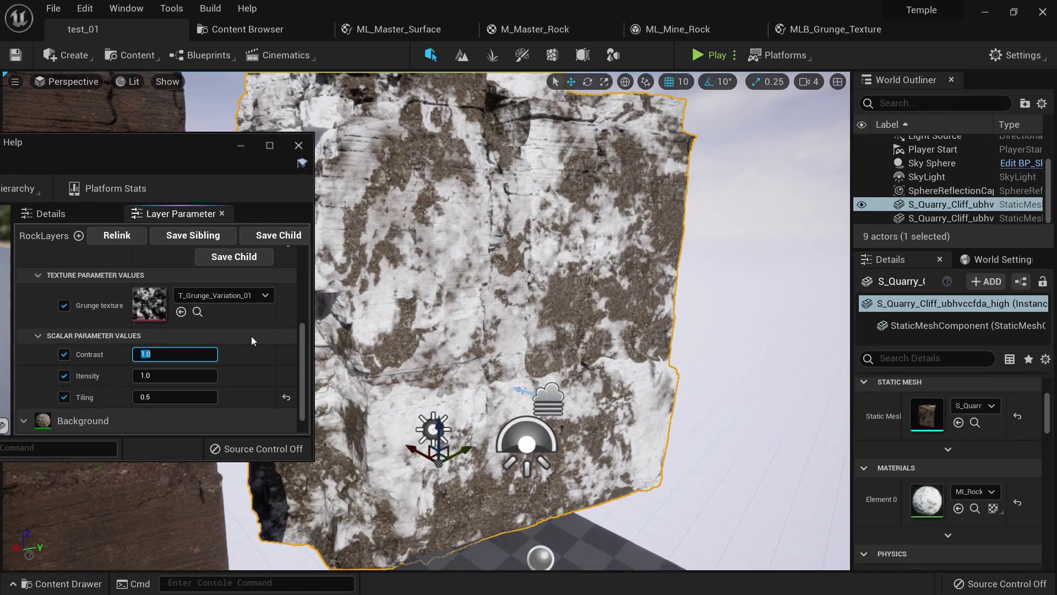
text(2)
key(Return)
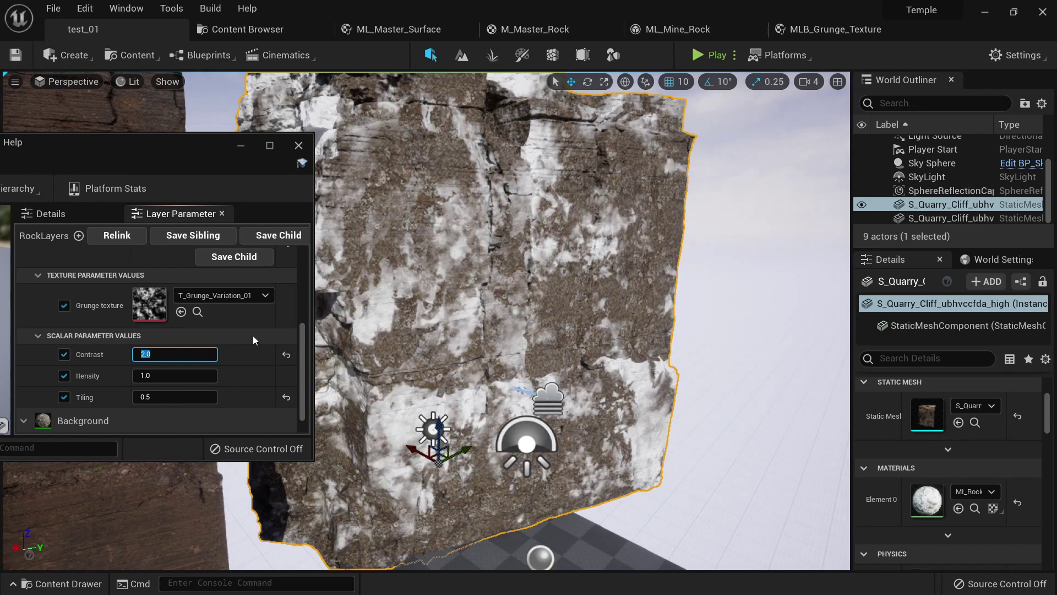
text(5)
key(Return)
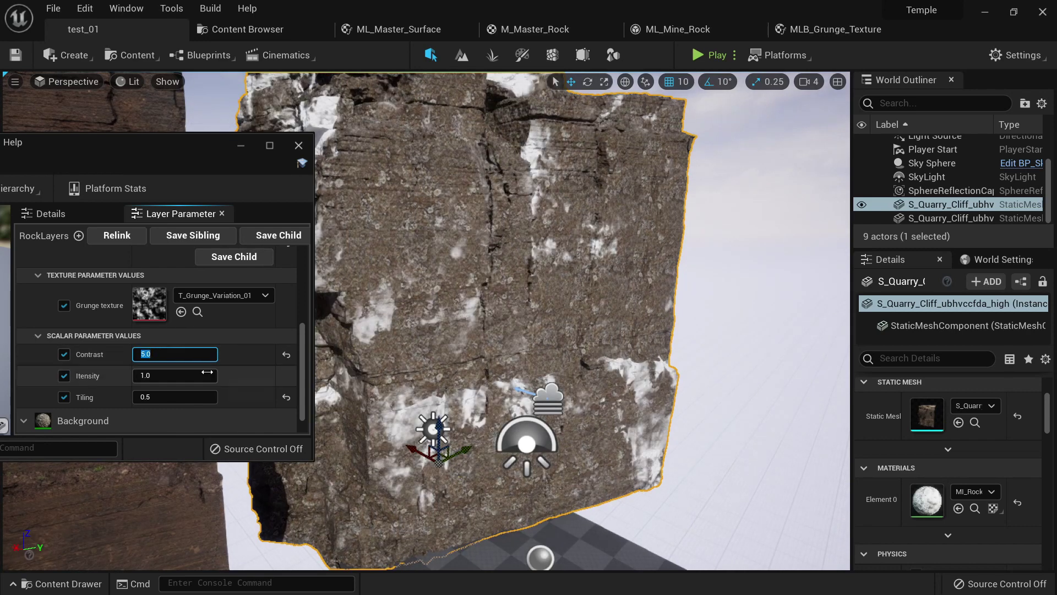
key(Return)
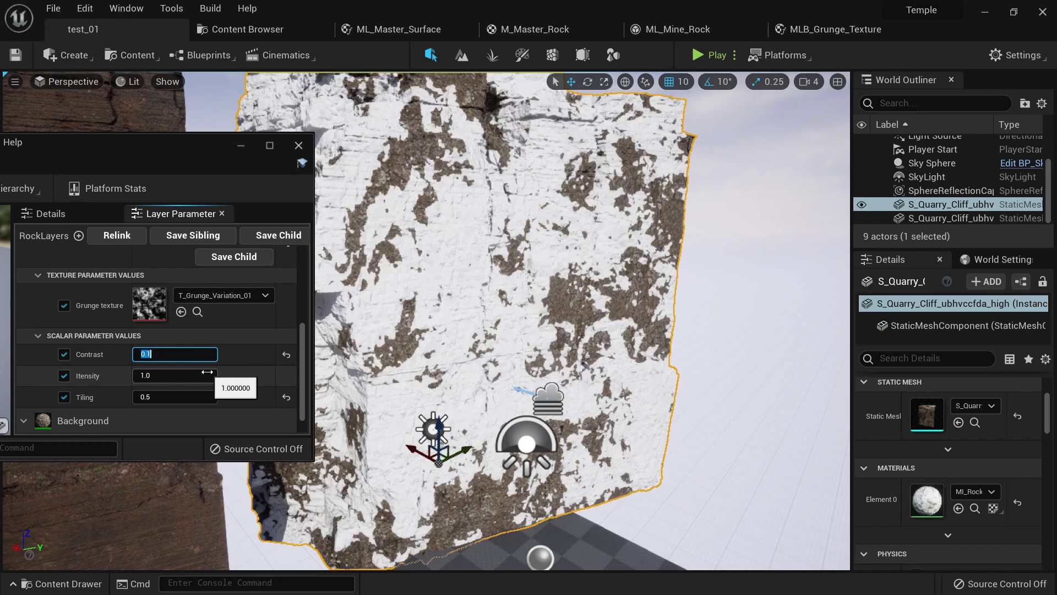
key(Return)
Try a Contrast of 0.5 for the grunge blend, and settle on 0.3.
text(0)
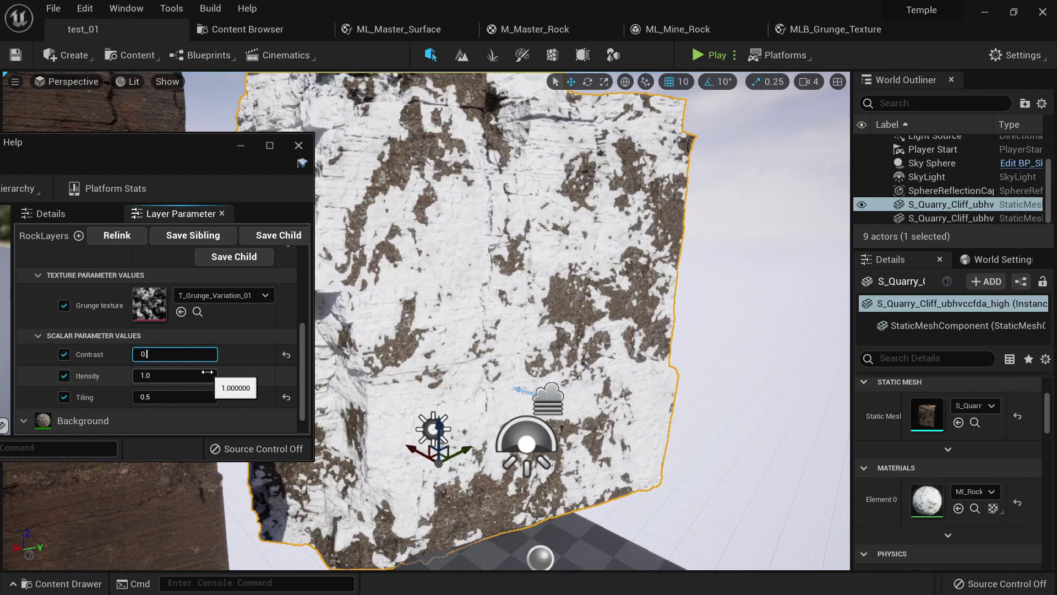
text(.5)
key(Return)
text(0.3)
key(Return)
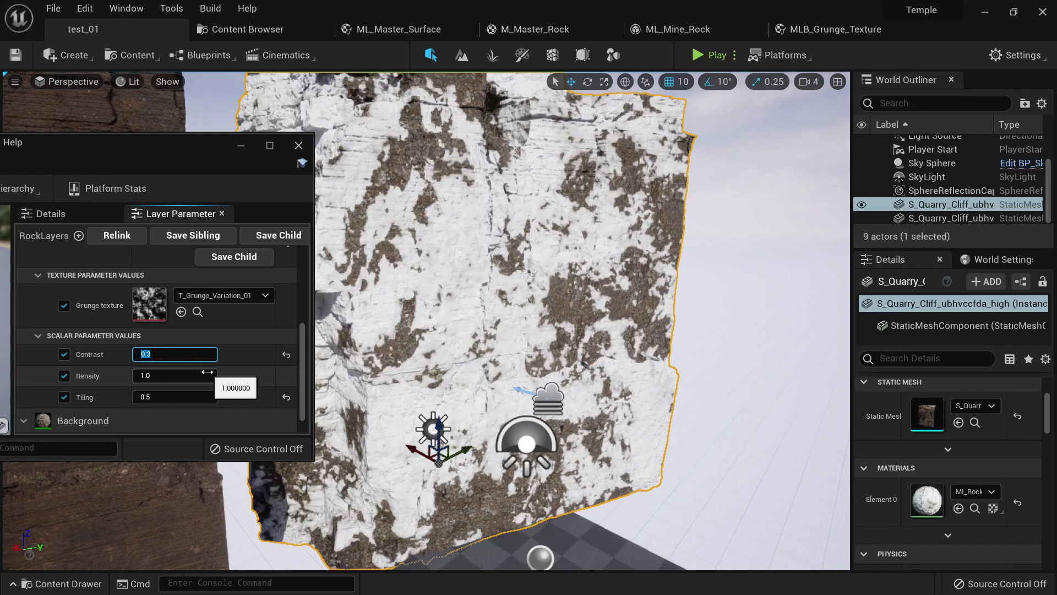
Try grunge blend Itensity values of 2, 0.1 and 1, and settle on 5.
click(209, 375)
text(2)
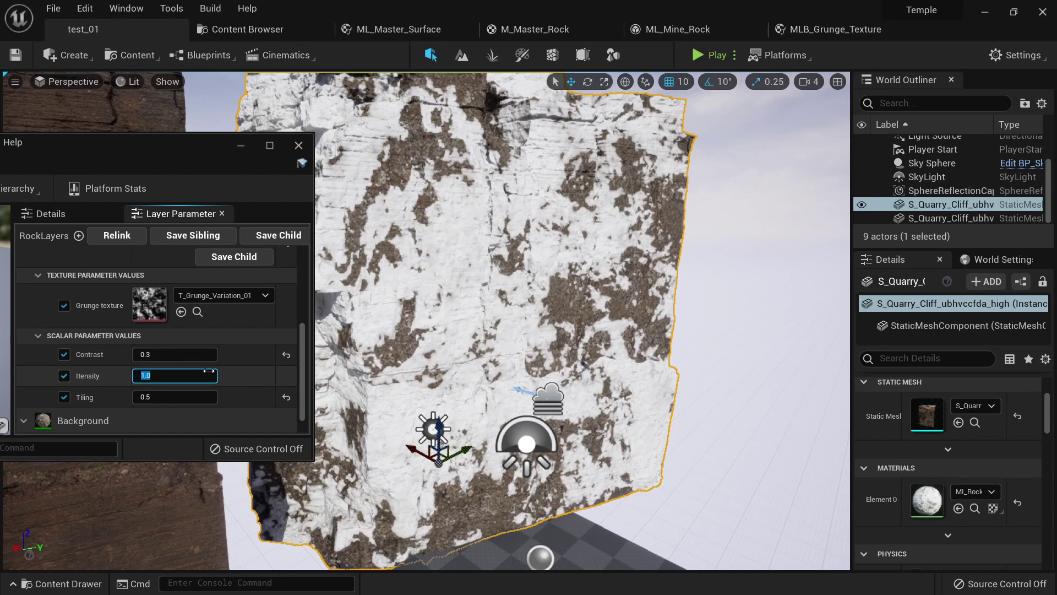
key(Return)
text(0.1)
key(Return)
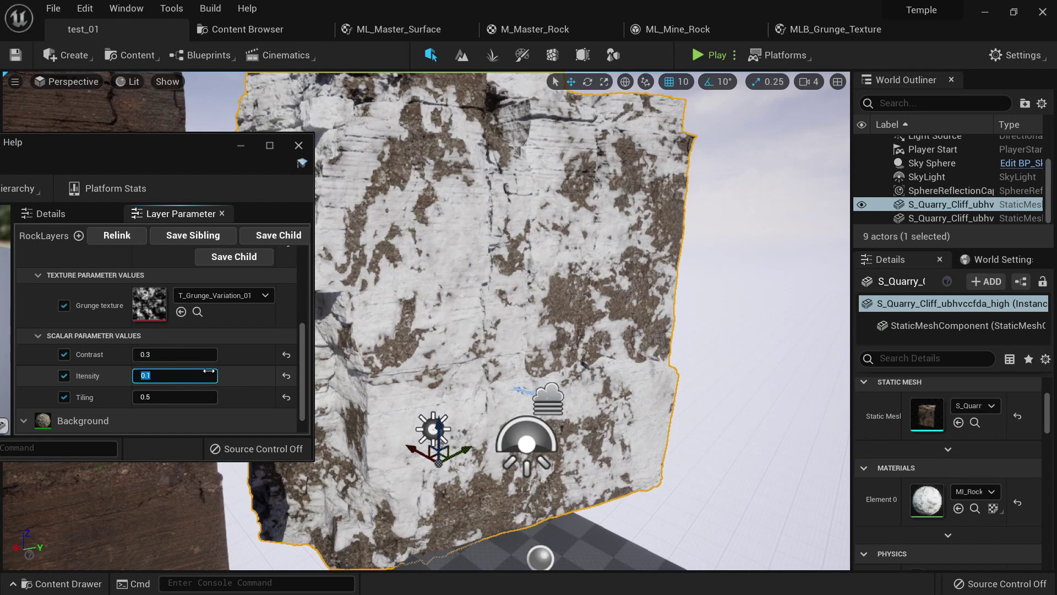
key(Return)
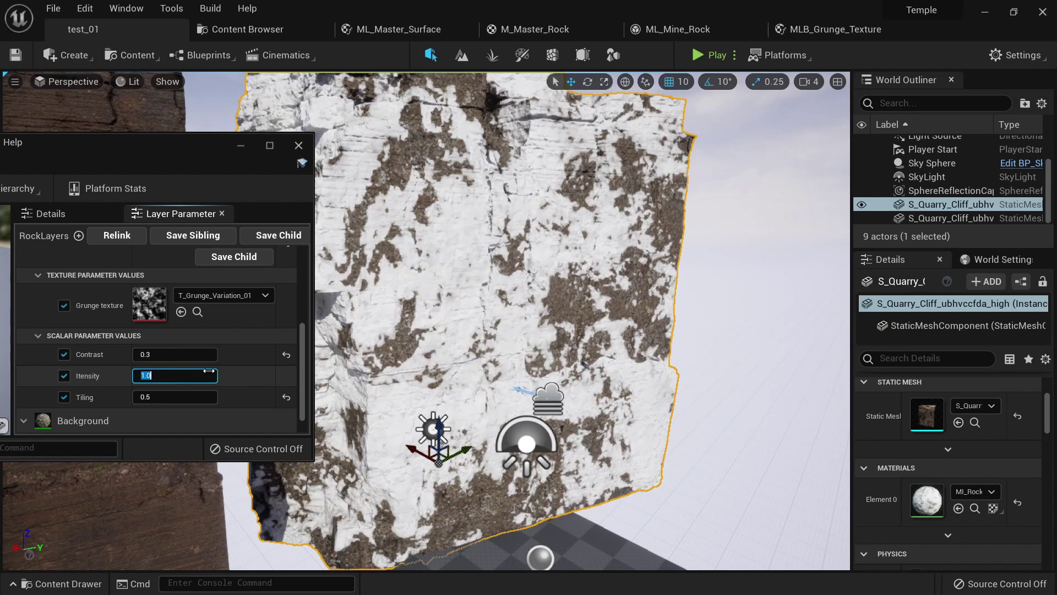
text(5)
key(Return)
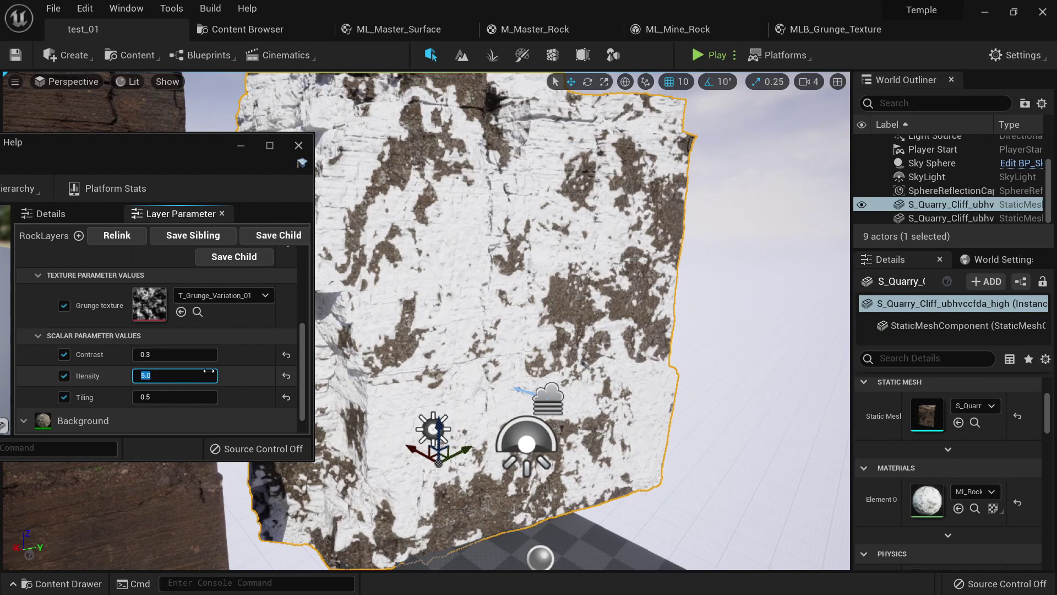
Try grunge blend Tiling values of 0.2, 0.3, 8 and 20 on the cliff.
click(191, 398)
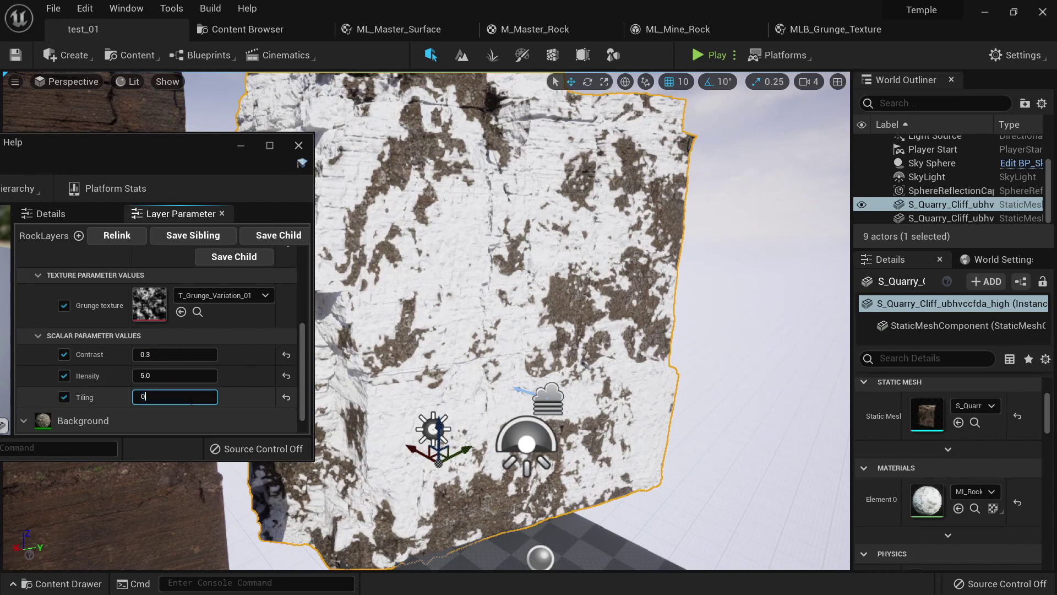
text(0.2)
key(Return)
text(0.3)
key(Return)
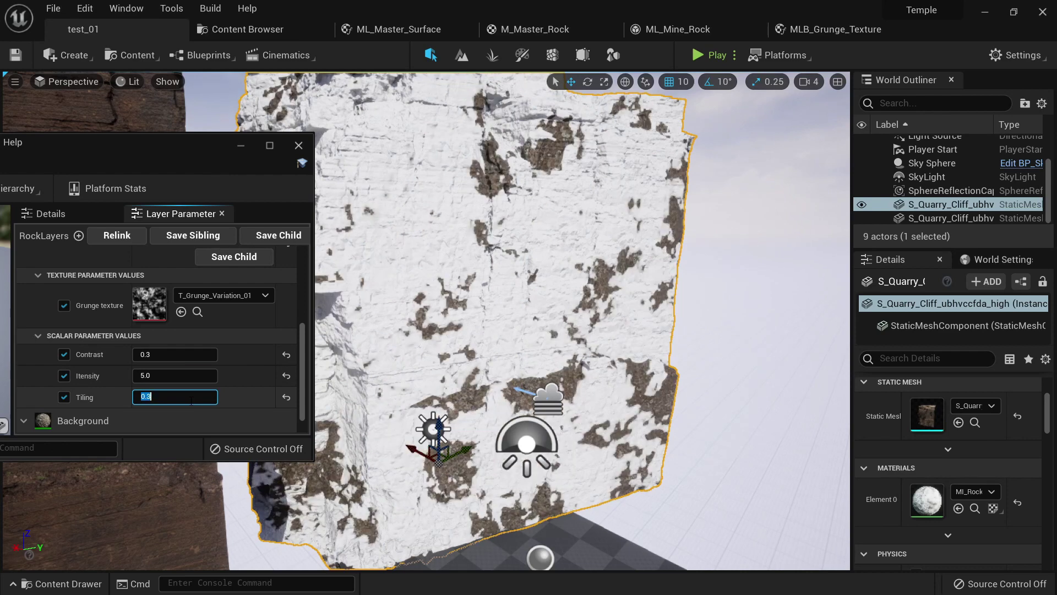
text(8)
key(Return)
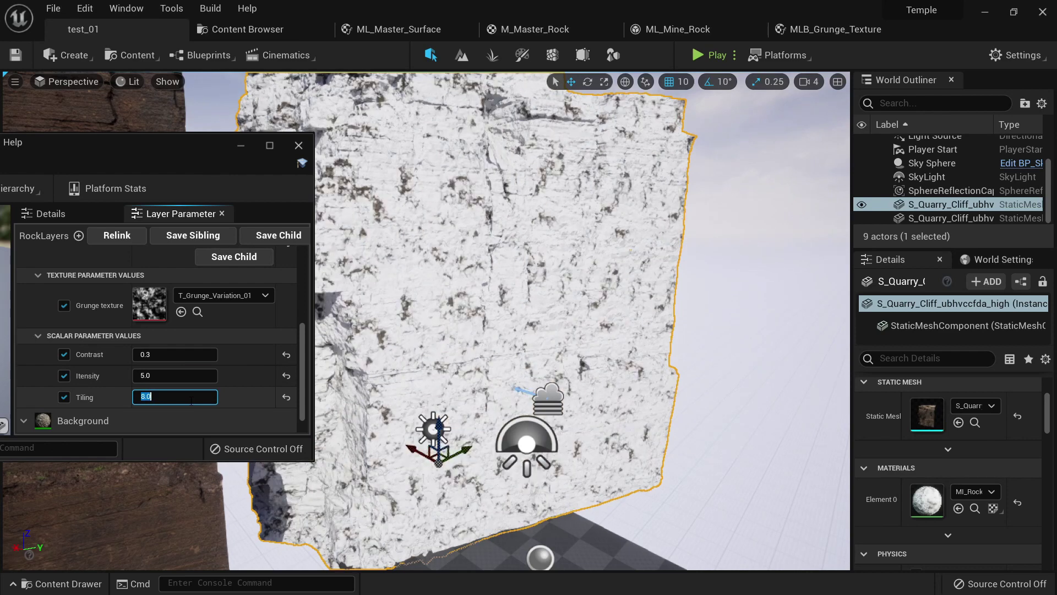
key(Return)
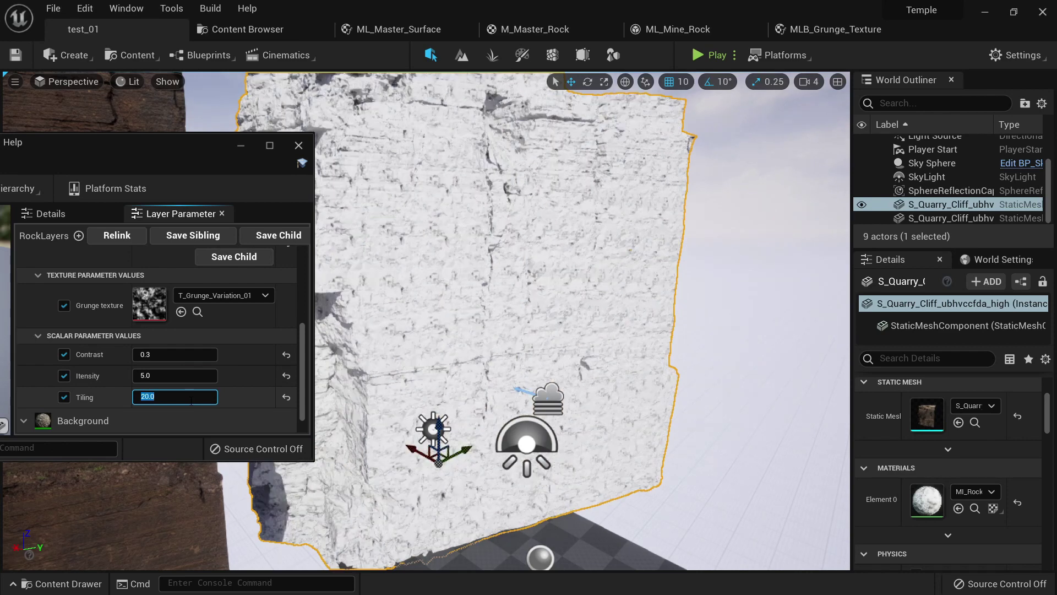
Compare grunge blend Tiling values of 0.5, 0.4 and 0.3, and settle on 0.4.
text(0.5)
key(Return)
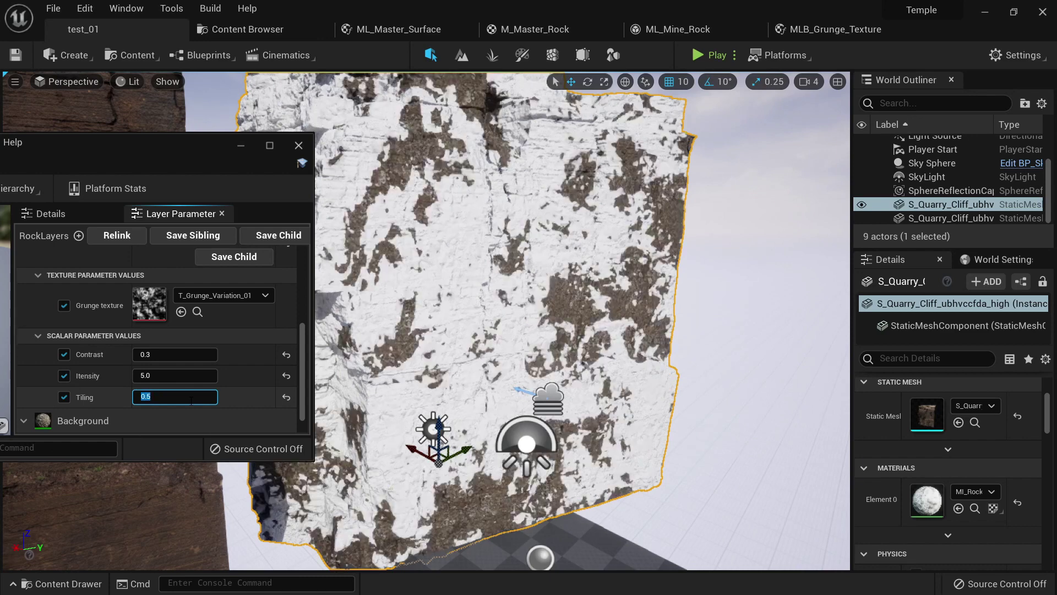
text(0.4)
key(Return)
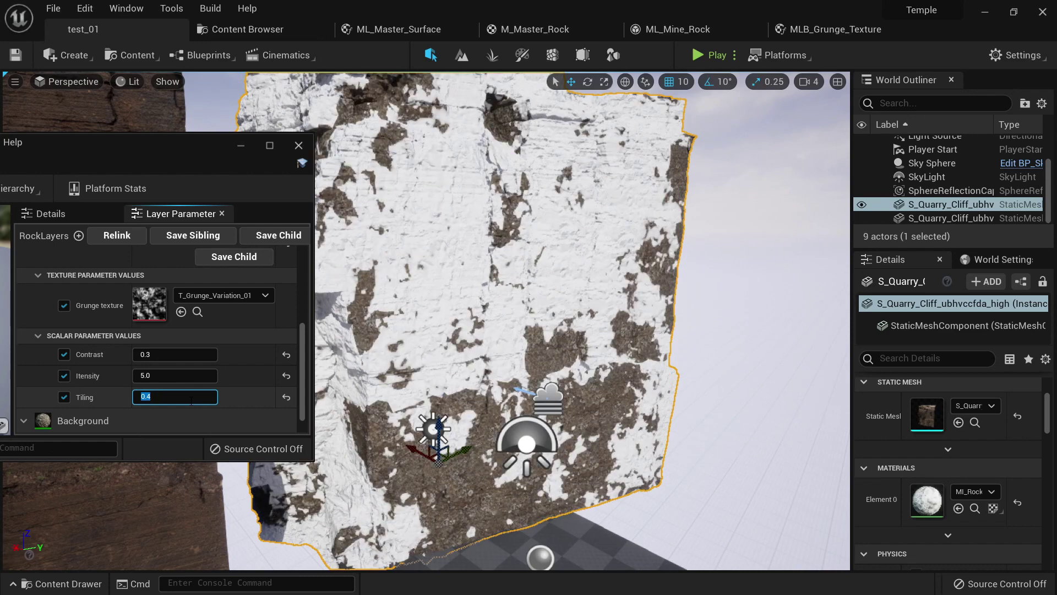
text(0.3)
key(Return)
text(0.4)
key(Return)
Set the Brightness of Layer 1 to 0 in MI_Rock_Instance.
scroll(173, 343, up, 2)
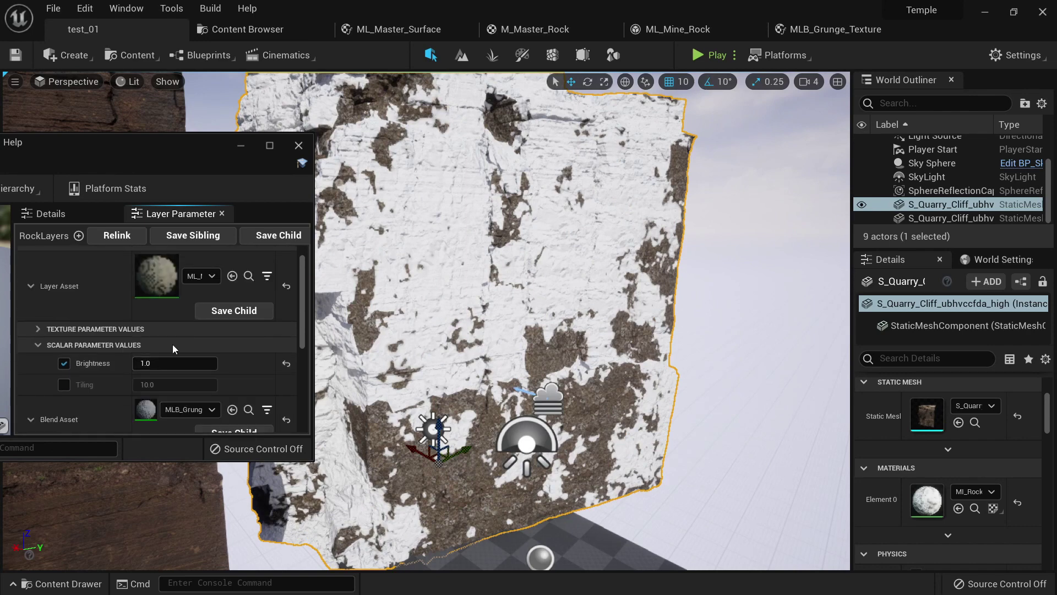
scroll(170, 363, up, 1)
click(168, 383)
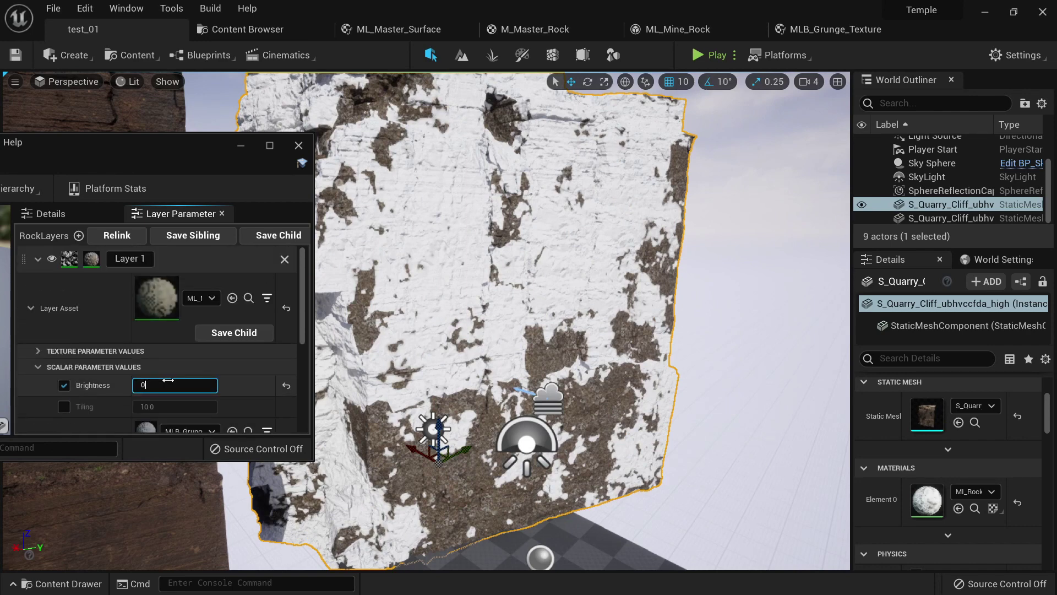
text(0)
key(Return)
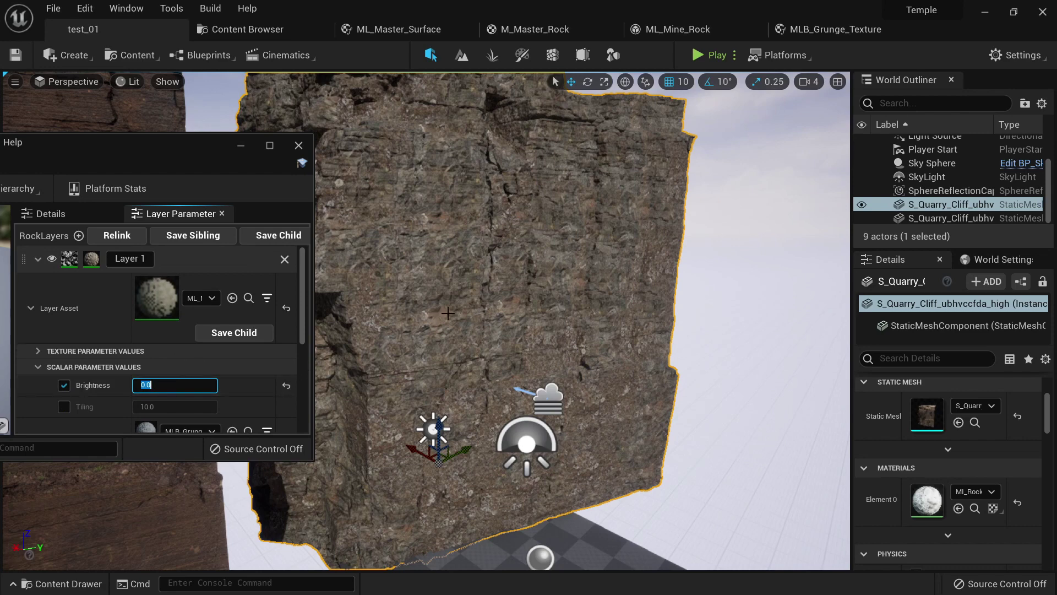
Change the layer asset of Layer 1 to ML_Rock_Rough.
scroll(273, 372, down, 2)
scroll(246, 368, up, 2)
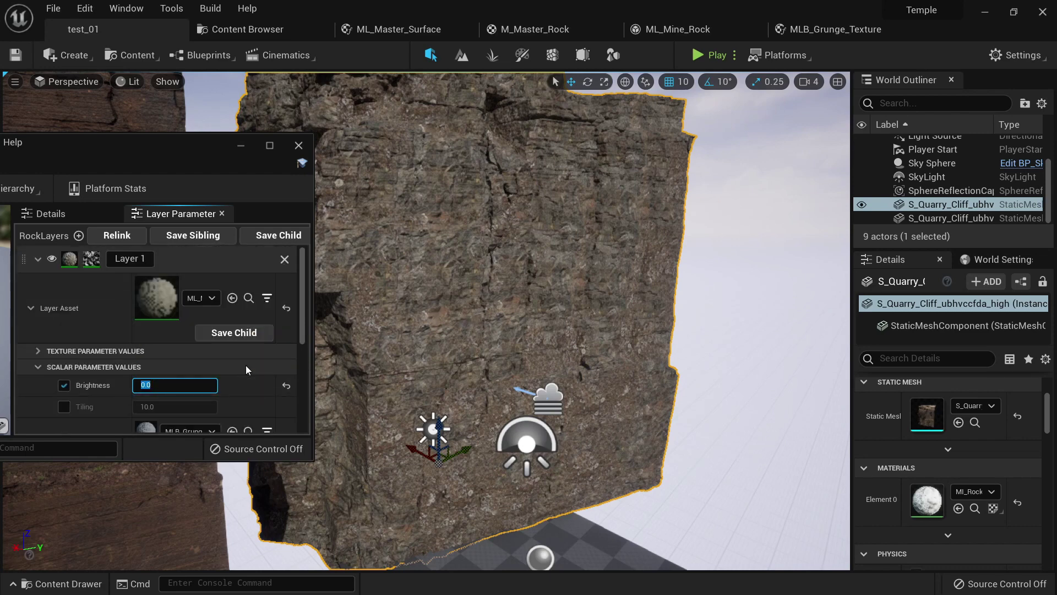
click(212, 299)
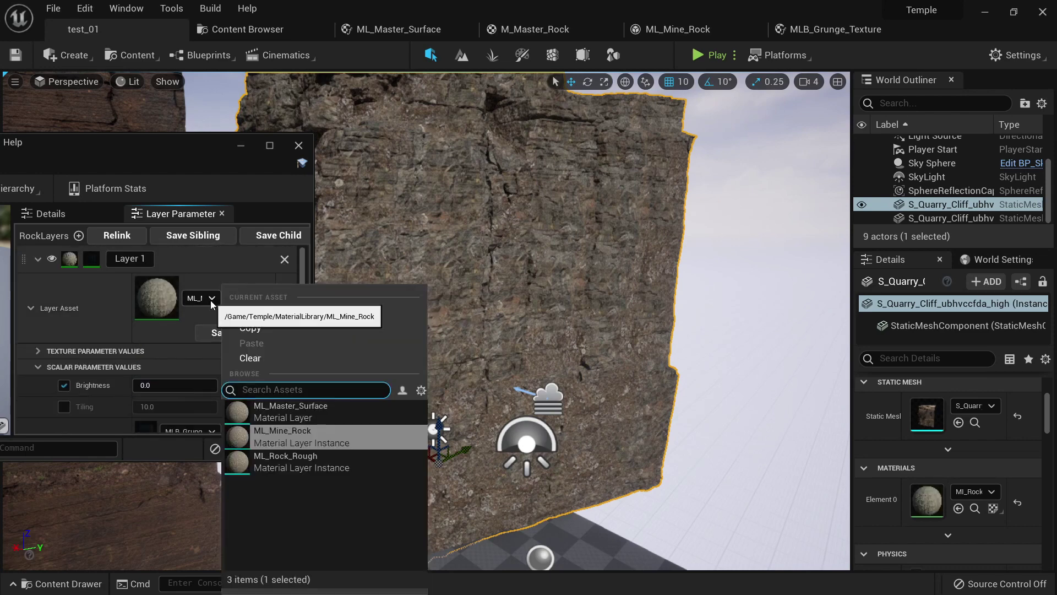
click(322, 470)
Change the Background layer's asset to ML_Mine_Rock.
scroll(184, 324, down, 3)
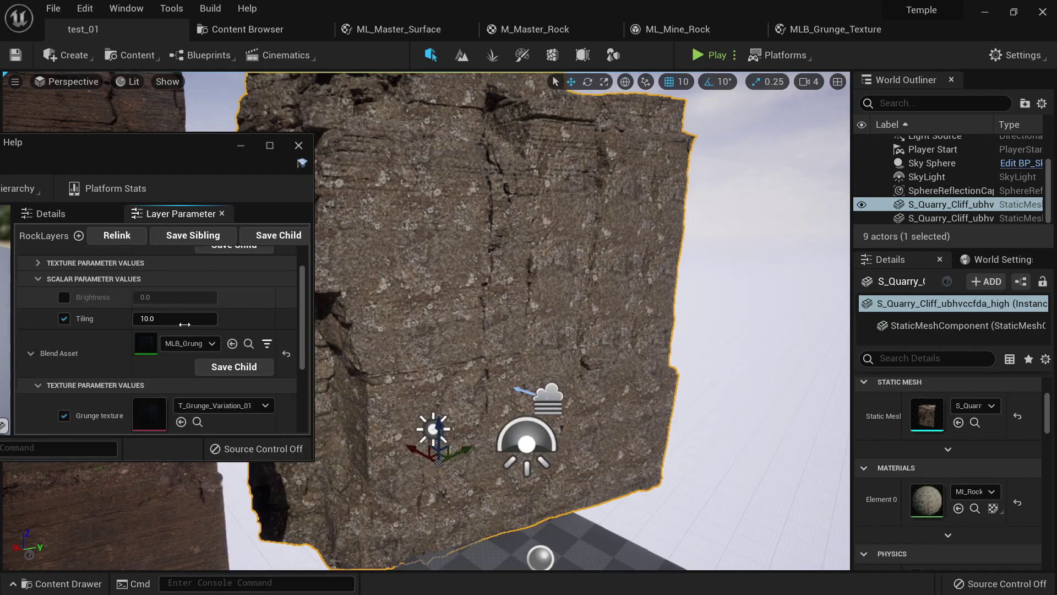
scroll(184, 324, down, 5)
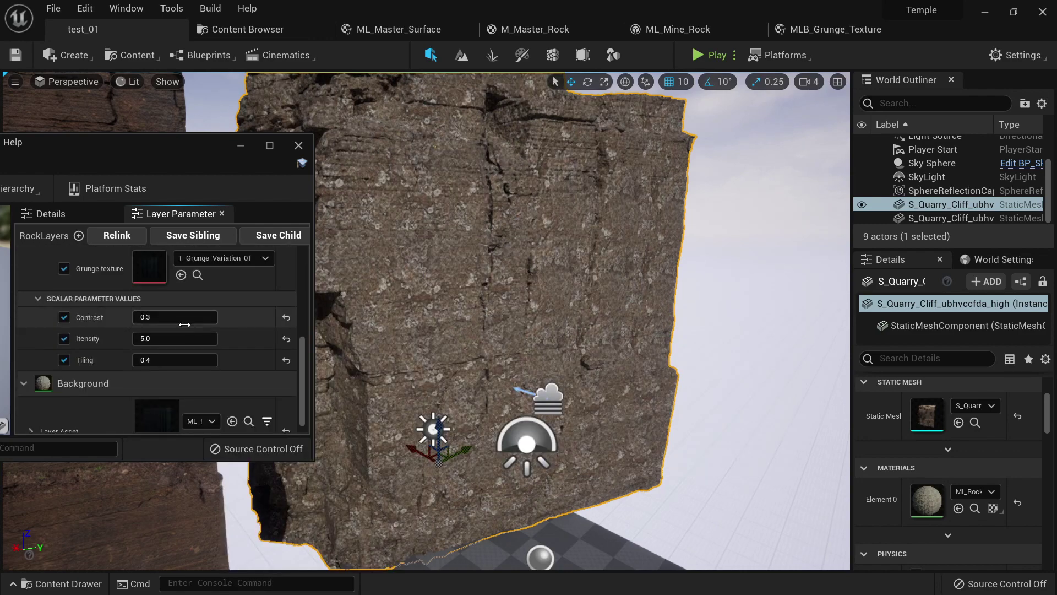
scroll(201, 358, up, 2)
scroll(221, 320, down, 2)
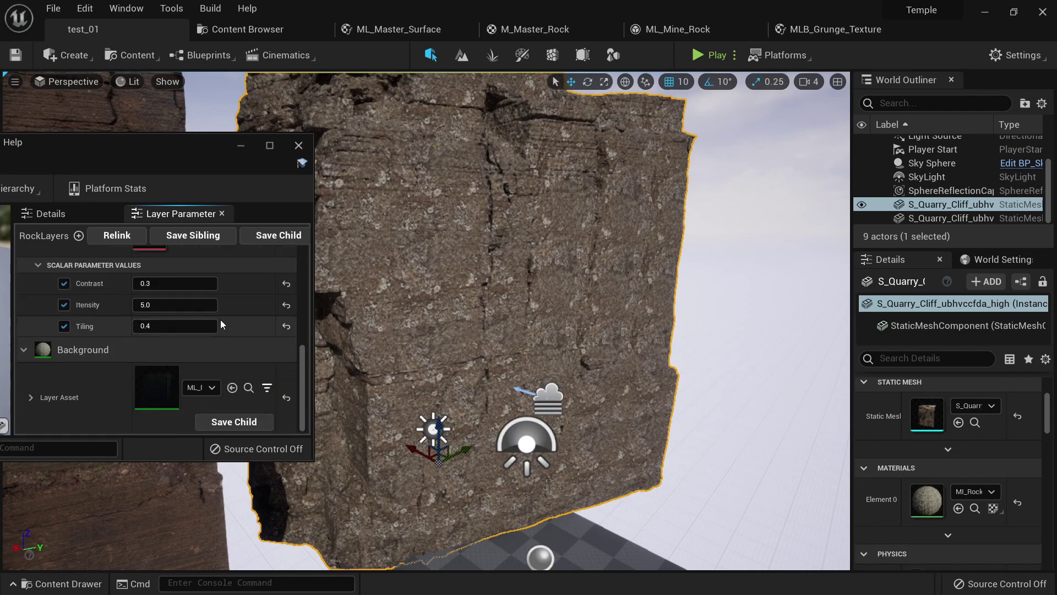
click(211, 388)
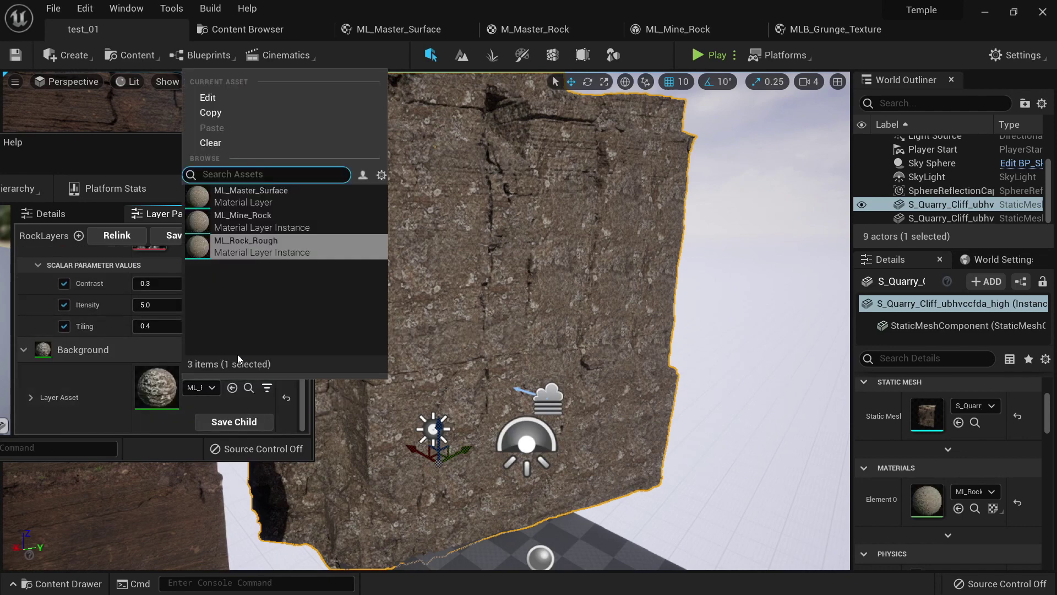
click(275, 219)
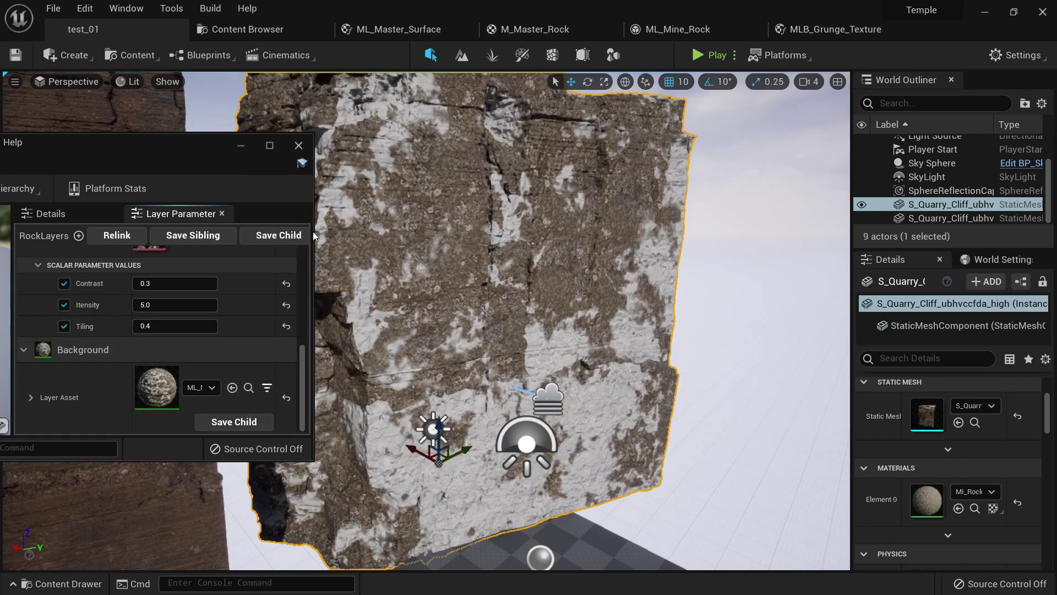
Set the Brightness to 0 in the ML_Mine_Rock layer instance and save that asset.
click(58, 398)
scroll(101, 370, down, 1)
click(551, 32)
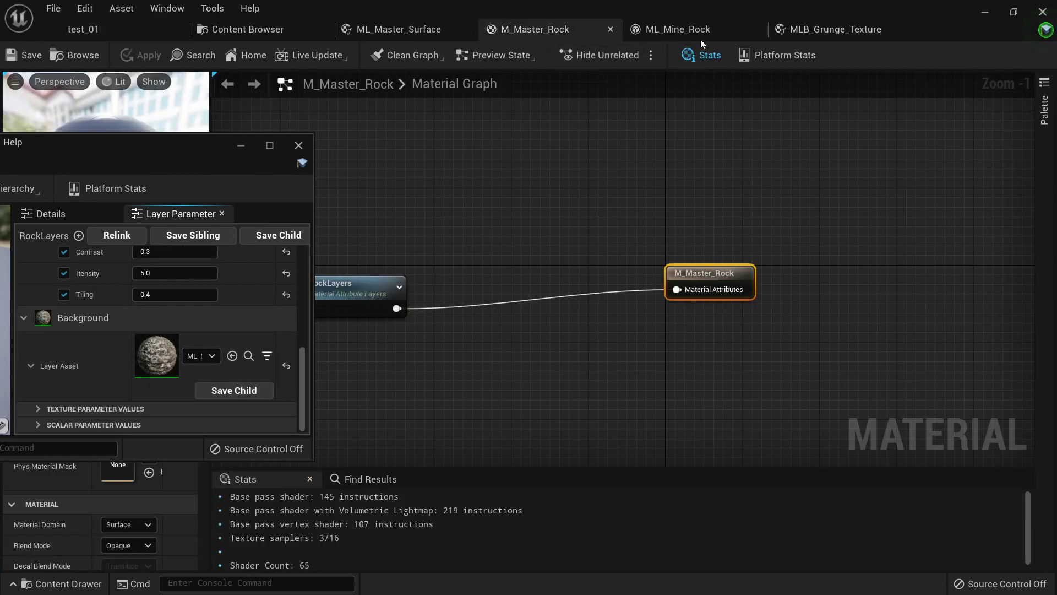
click(700, 38)
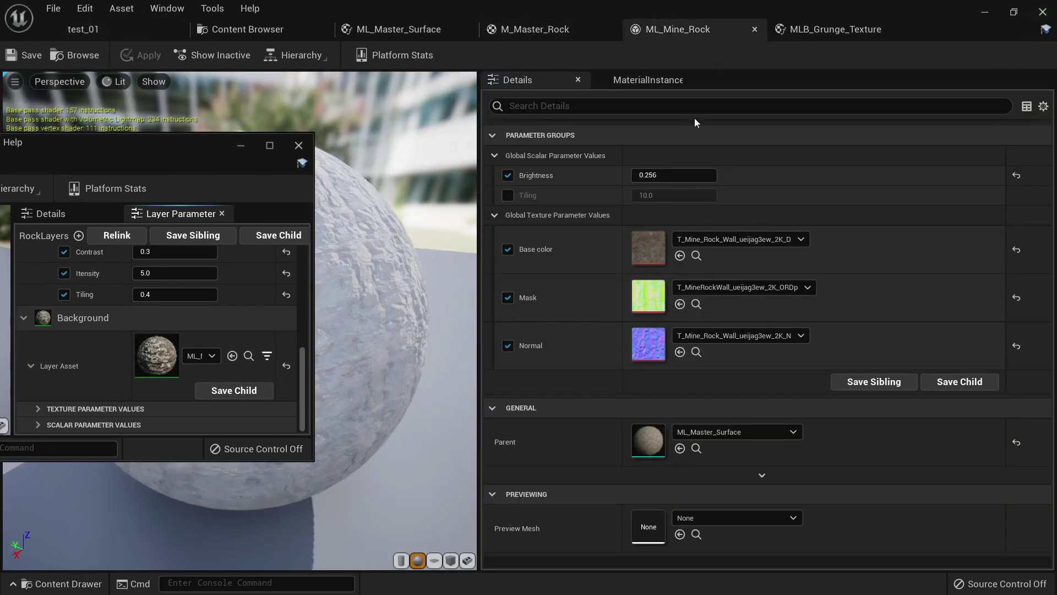
click(668, 178)
text(0)
key(Return)
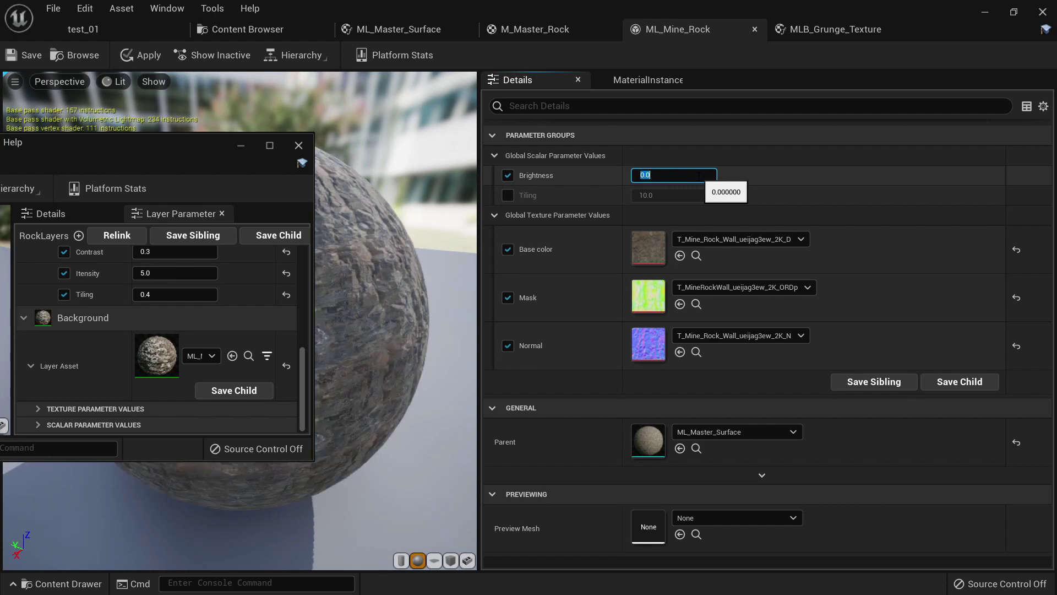
click(29, 54)
Return to test_01 and refresh the Background layer by assigning ML_Rock_Rough and reassigning ML_Mine_Rock in MI_Rock_Instance.
drag(167, 149, 419, 205)
click(117, 32)
click(429, 381)
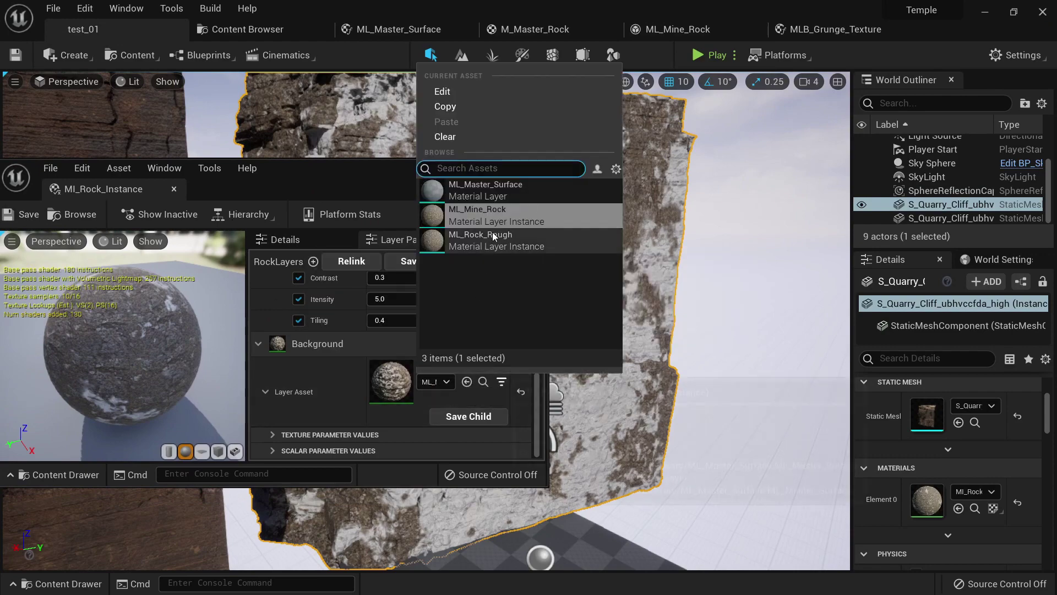
click(490, 240)
click(432, 382)
click(500, 222)
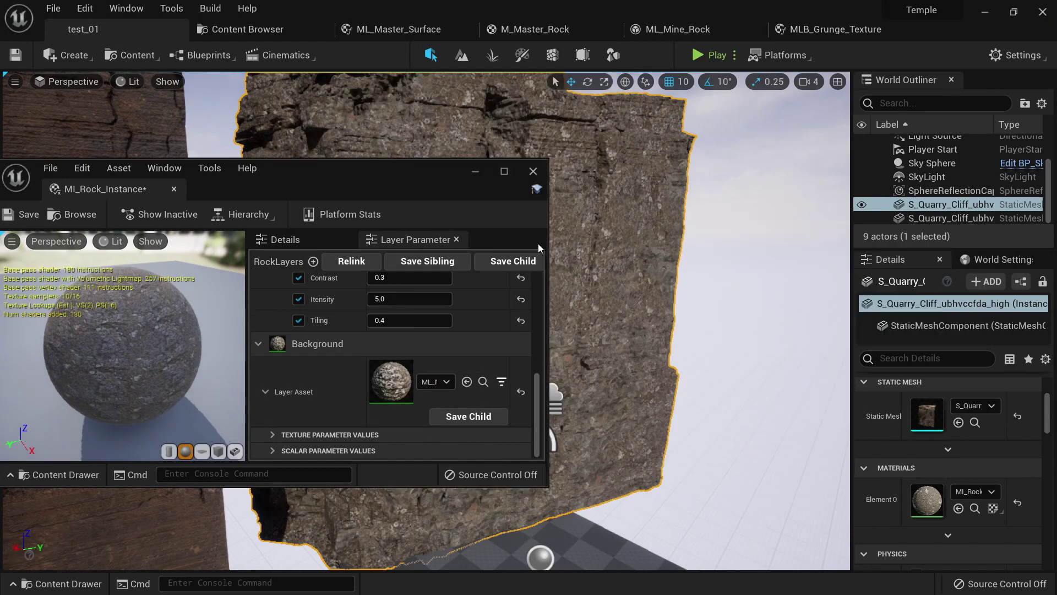
Enable the Background layer's Tiling override in MI_Rock_Instance and set it to 15.
right_drag(623, 326, 578, 275)
key(w)
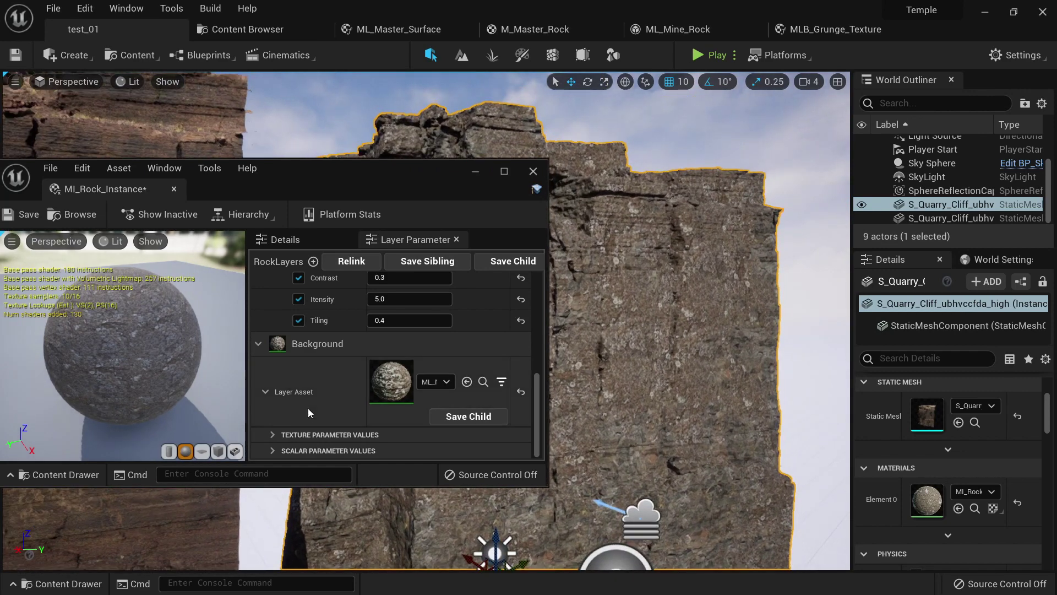
click(272, 434)
scroll(347, 401, down, 5)
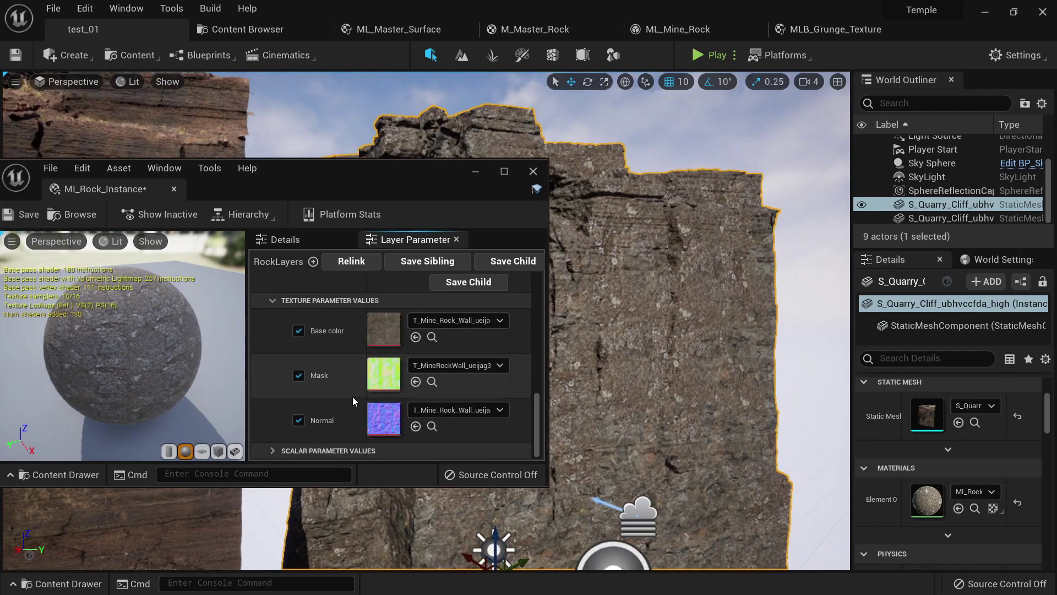
scroll(340, 408, down, 2)
click(299, 448)
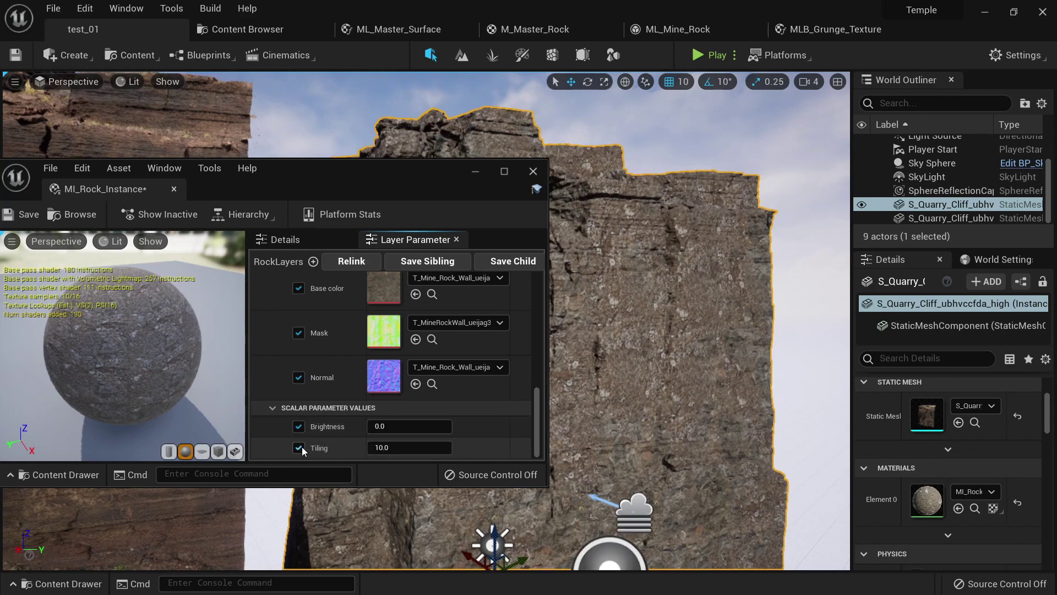
click(409, 447)
text(15)
key(Return)
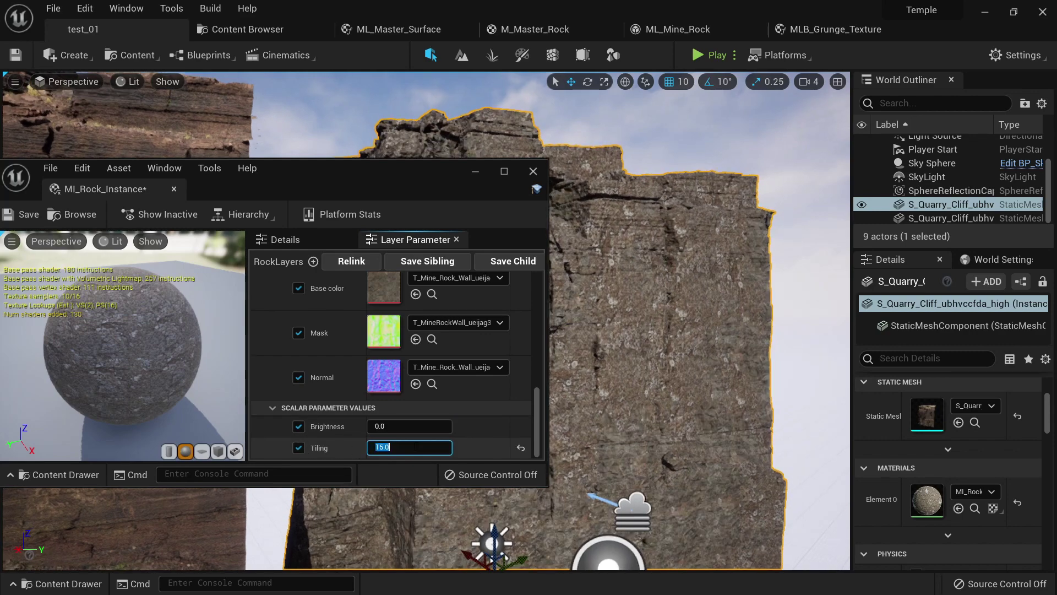
Try Tiling values of 50, 1, 2 and 3 on the Background layer, set it to 4, and uncover the cliff.
text(50)
key(Return)
text(1)
key(Return)
text(2)
key(Return)
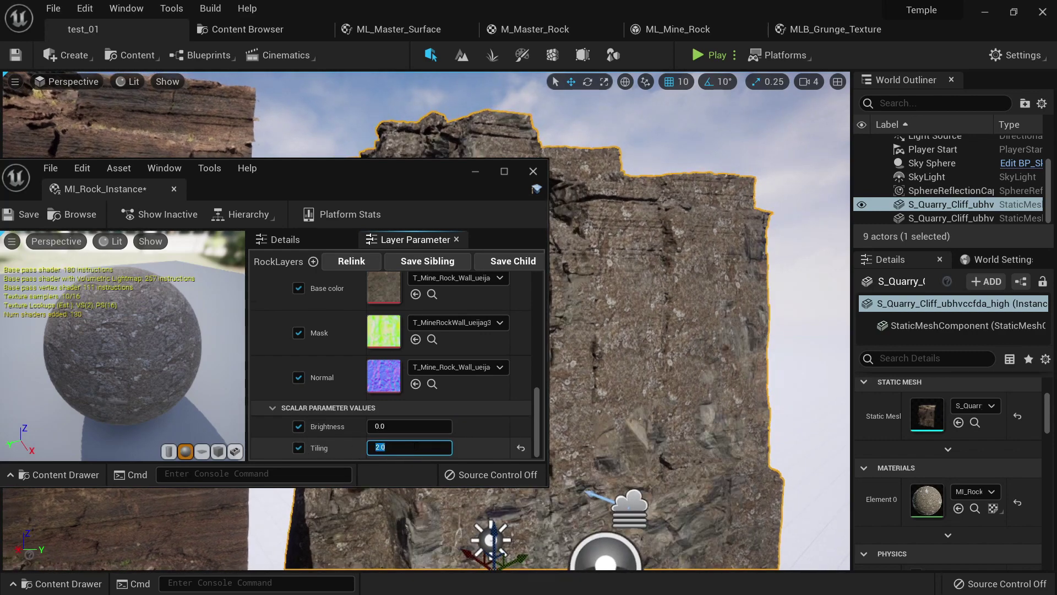
text(3)
key(Return)
text(4)
key(Return)
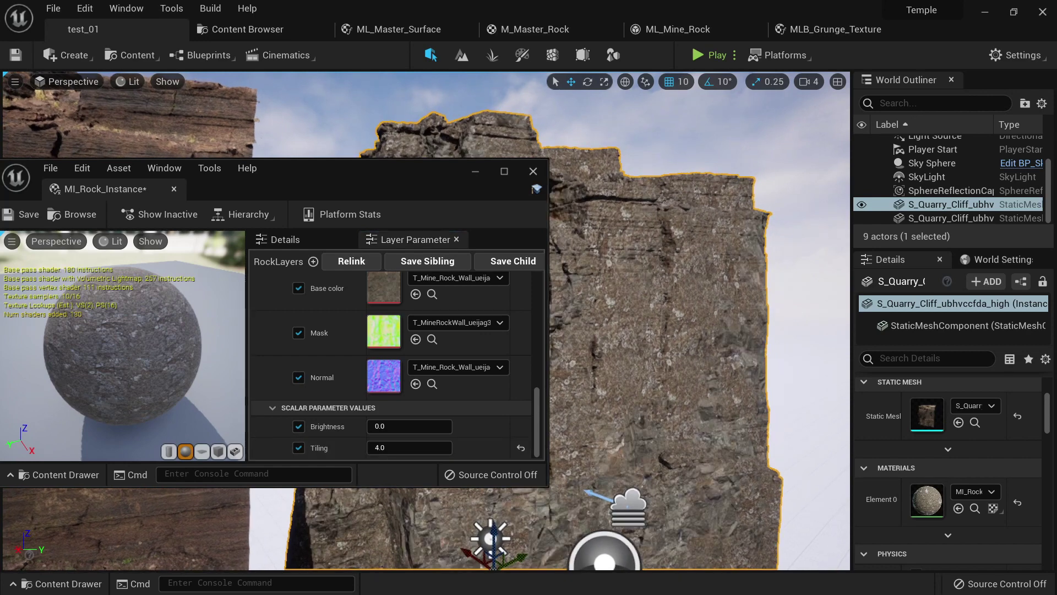
drag(404, 166, 174, 185)
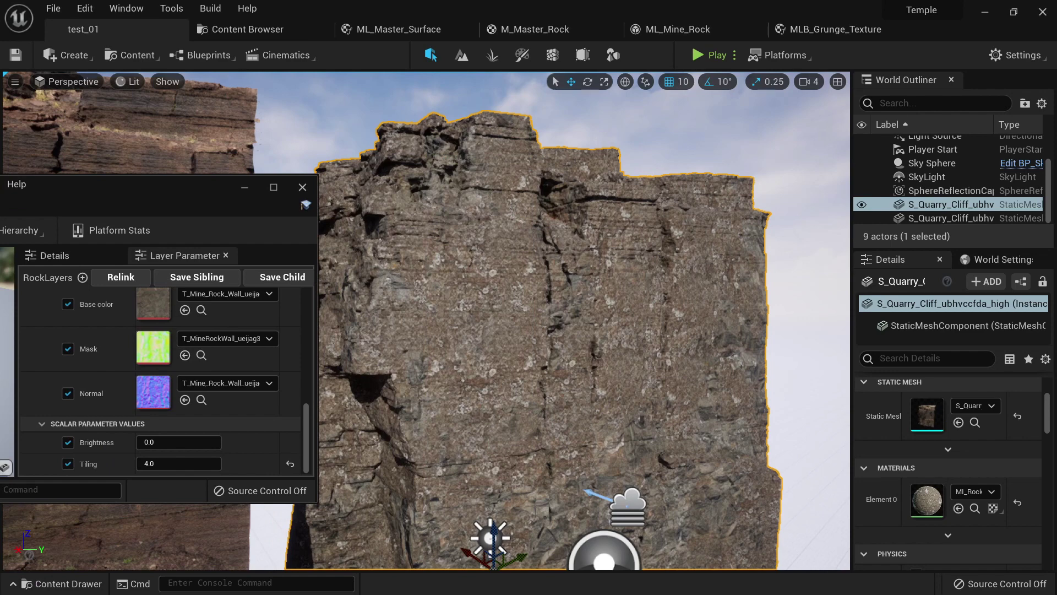
Save all modified assets and the level.
click(53, 8)
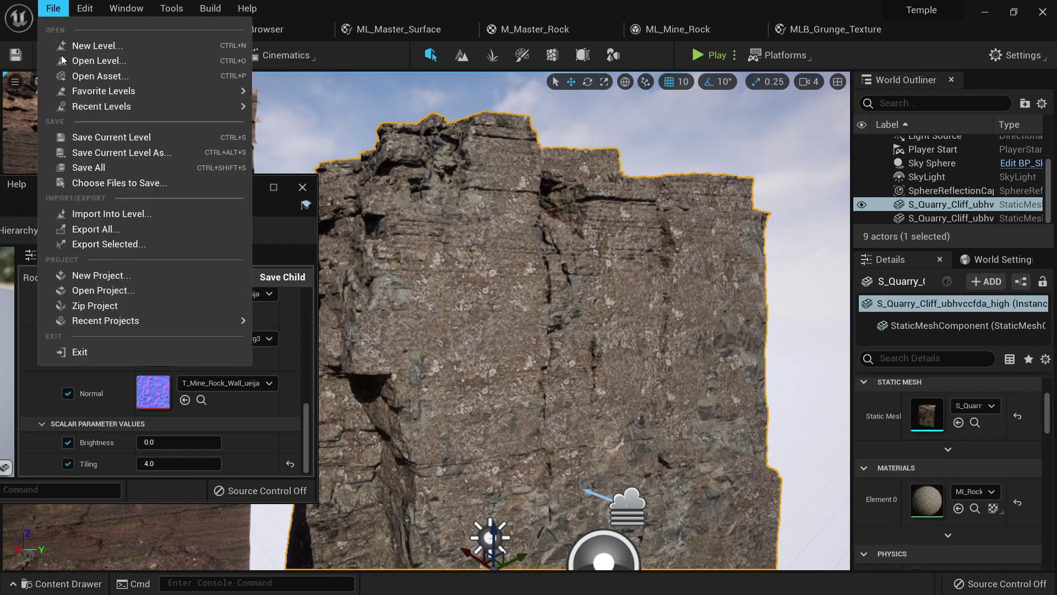
click(91, 170)
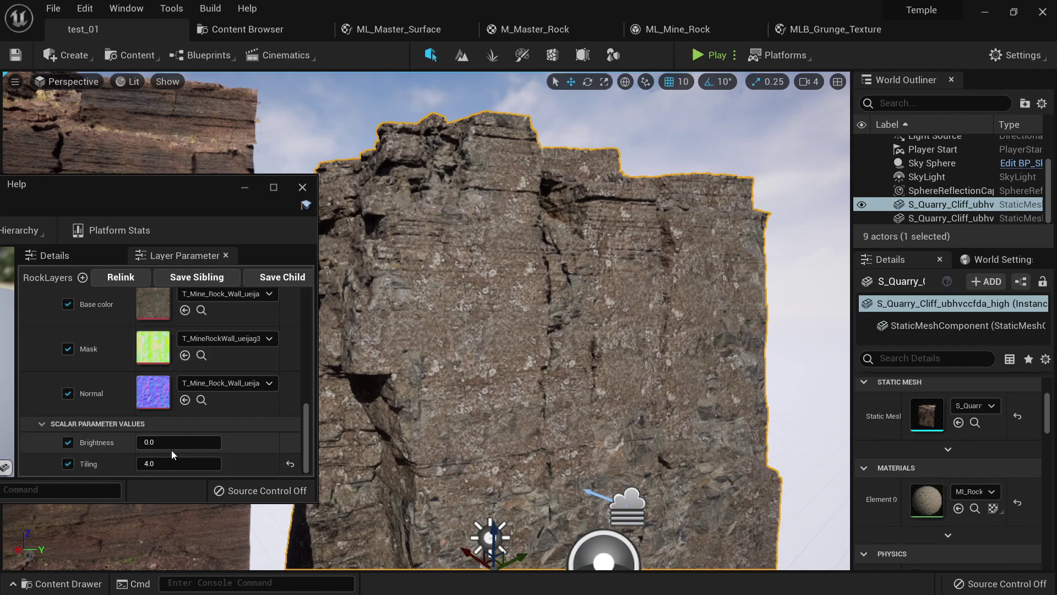
scroll(176, 447, down, 5)
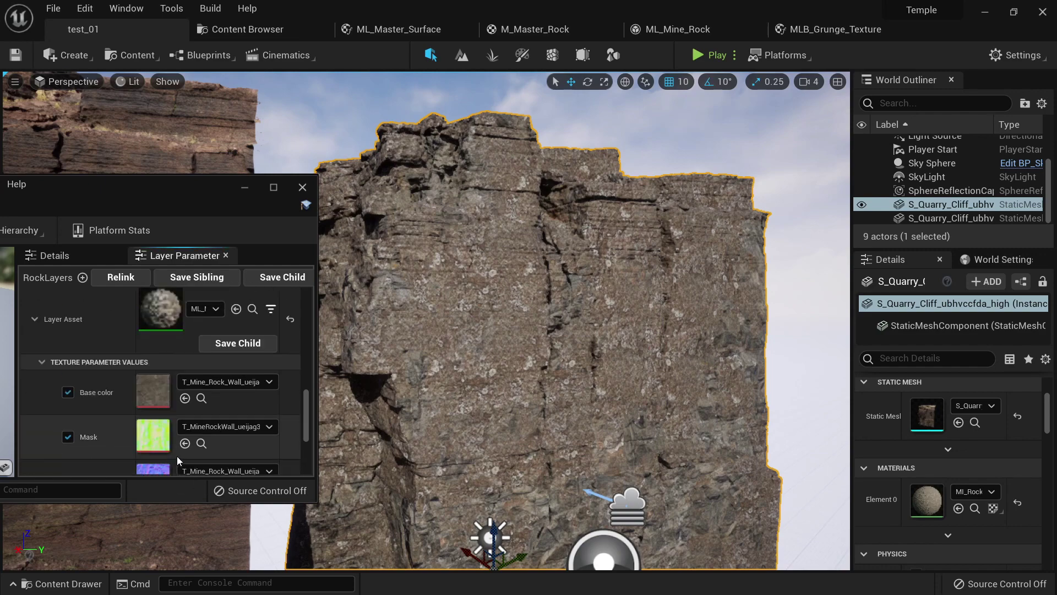
scroll(186, 449, up, 5)
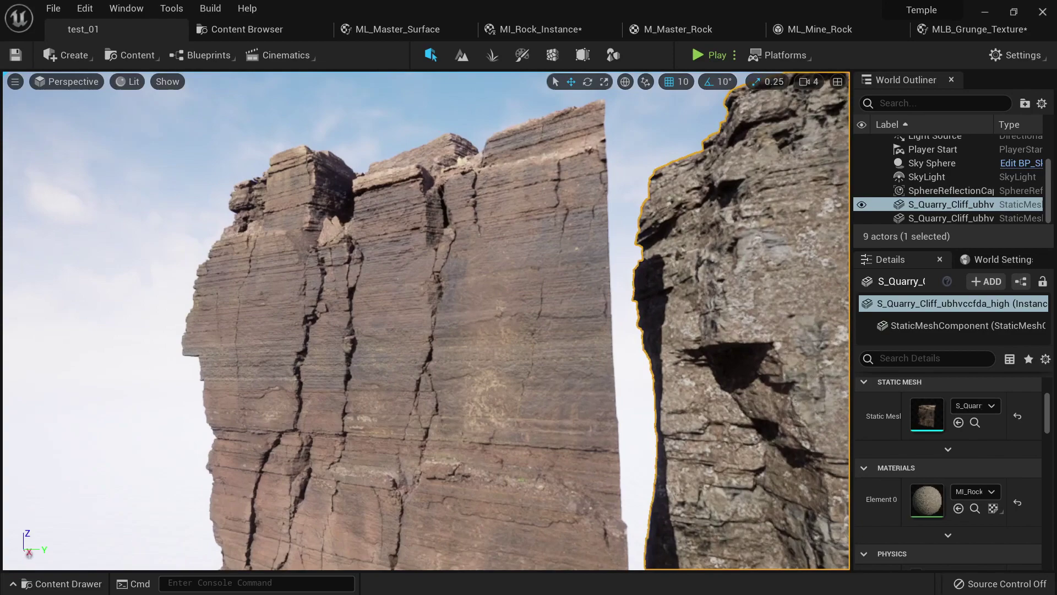
Locate the reddish cliff's mesh asset in the project content and open the Quarry_Cliff_ubhvccfda material instance stored beside it.
right_drag(378, 245, 379, 287)
click(242, 29)
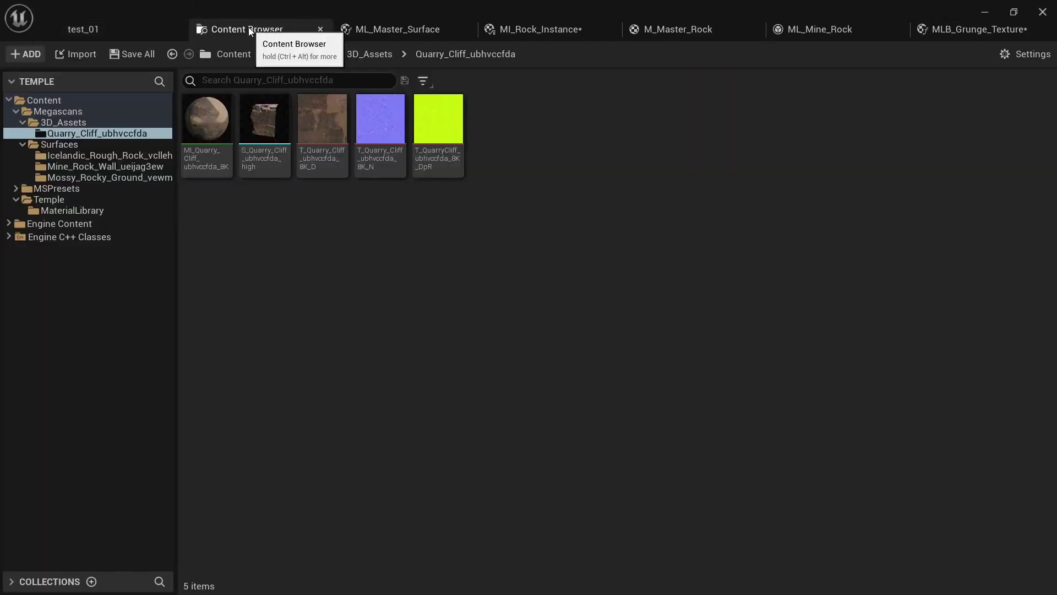
click(136, 32)
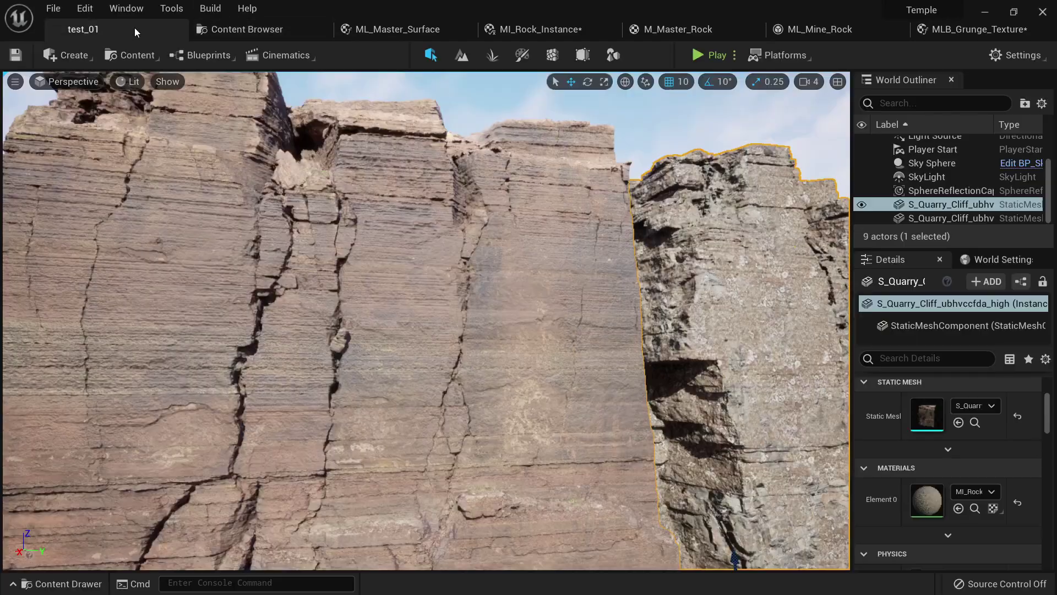
click(320, 237)
key(ctrl+b)
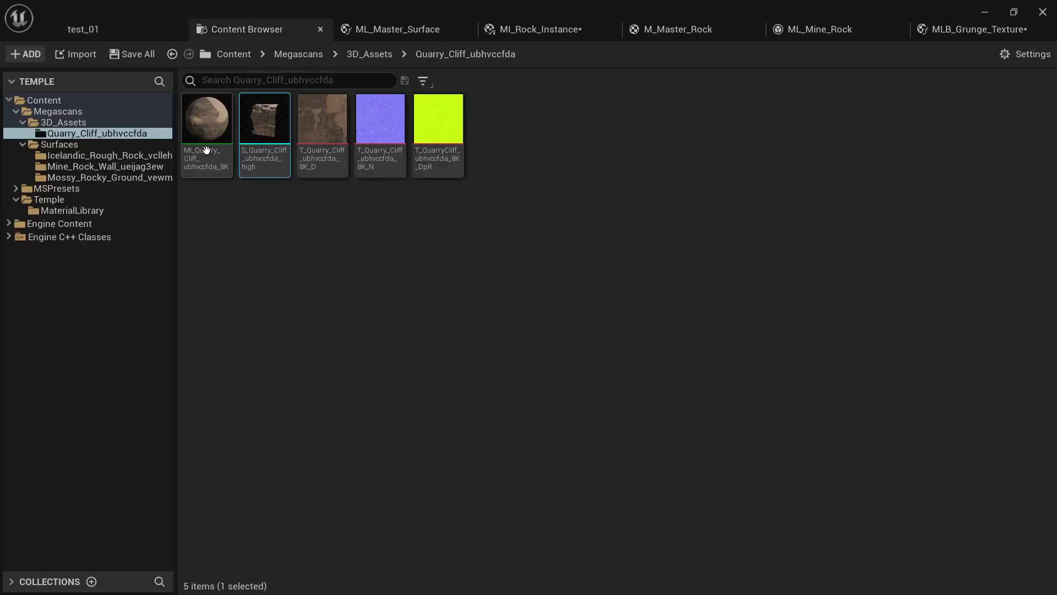
double_click(206, 150)
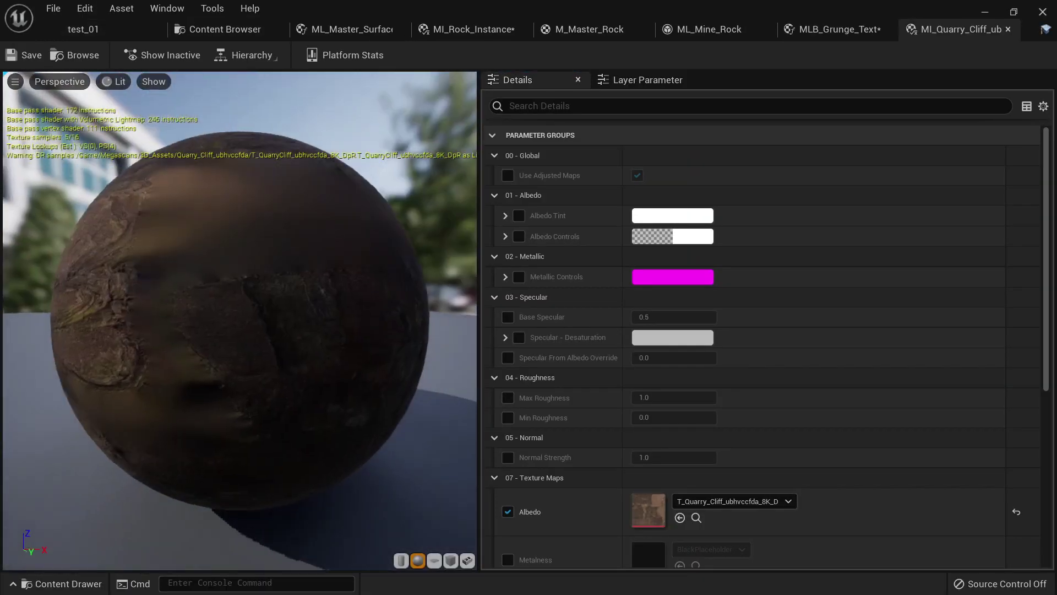
Inspect the Quarry Cliff material instance's preview, parameter groups and assigned Albedo, Normal and DR textures.
drag(220, 297, 385, 312)
drag(331, 276, 359, 275)
scroll(757, 346, down, 10)
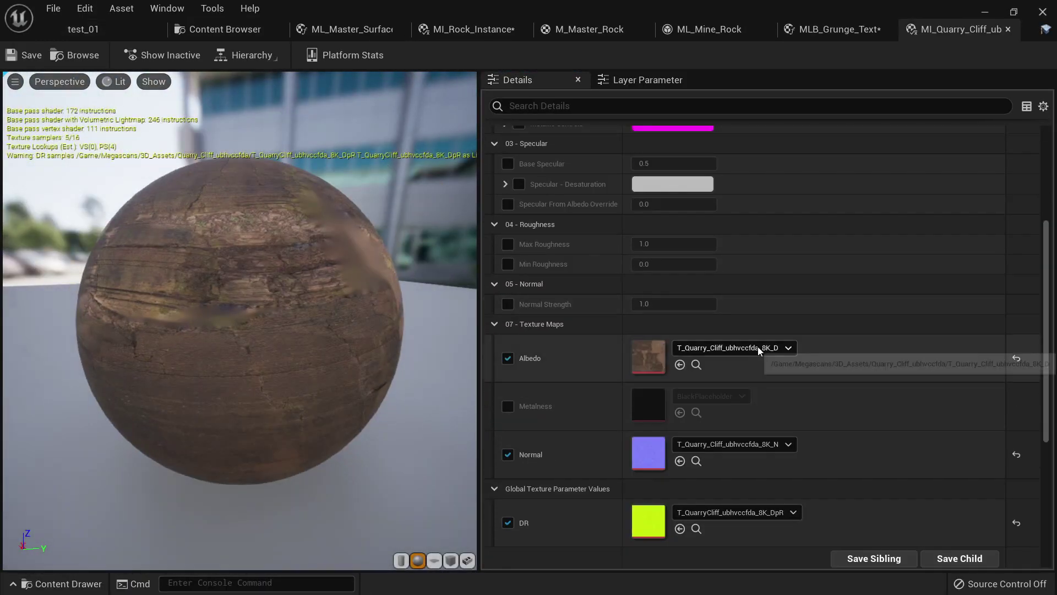
scroll(859, 433, up, 4)
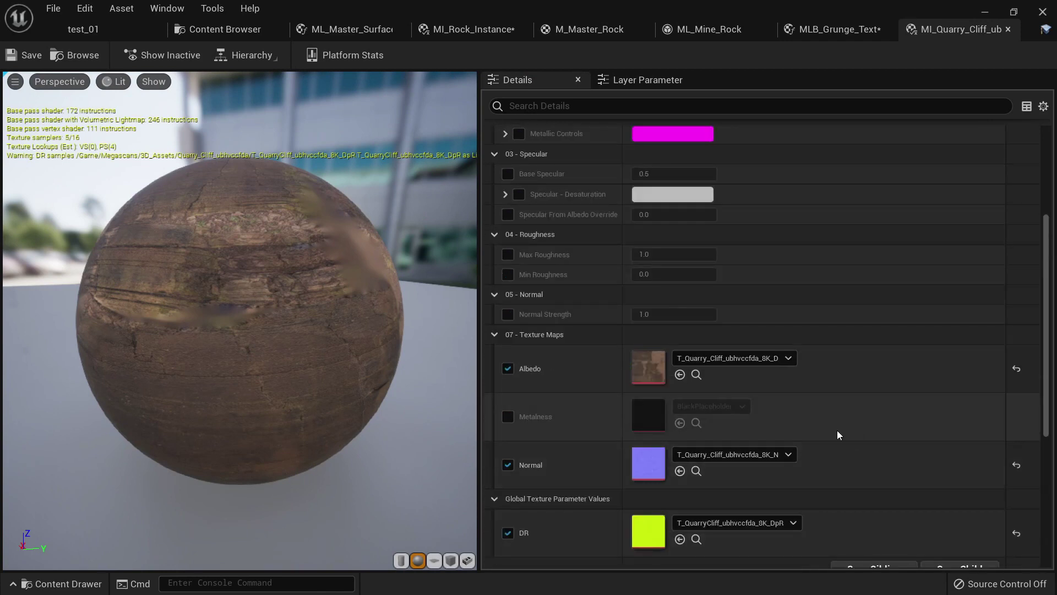
scroll(716, 351, down, 6)
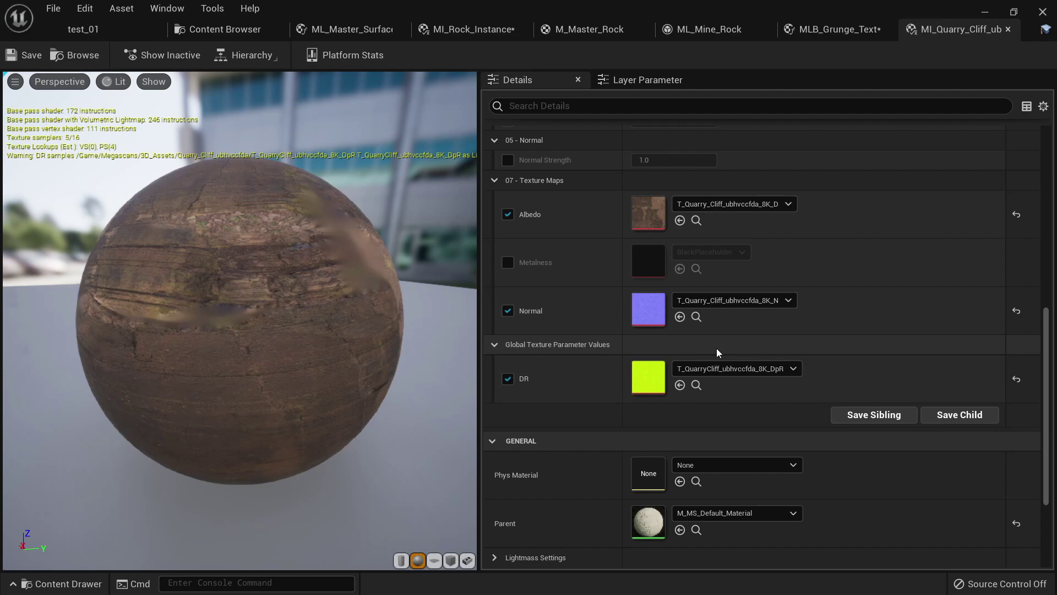
scroll(716, 348, up, 12)
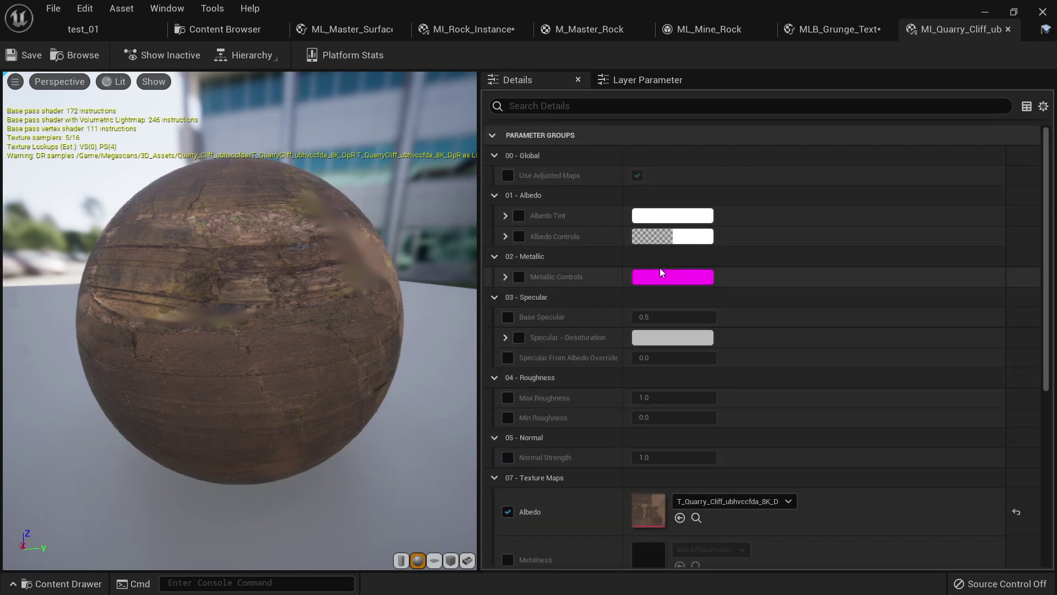
Try the Albedo Tint and Albedo Controls overrides on the Quarry Cliff material instance.
click(653, 214)
mouse_move(702, 385)
mouse_down()
mouse_move(692, 403)
mouse_move(695, 394)
mouse_up()
click(897, 576)
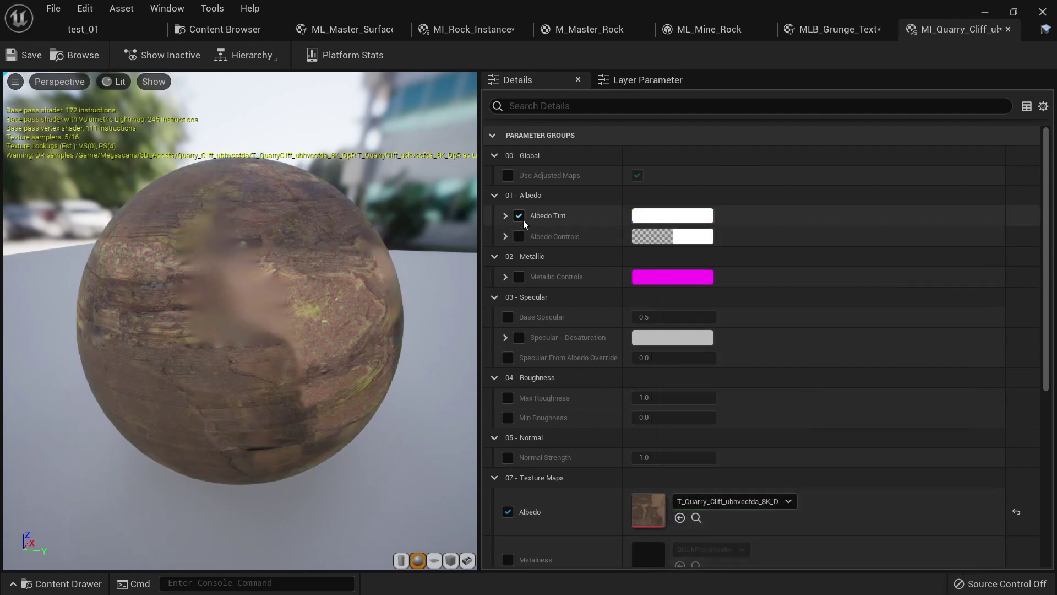
click(519, 237)
click(506, 237)
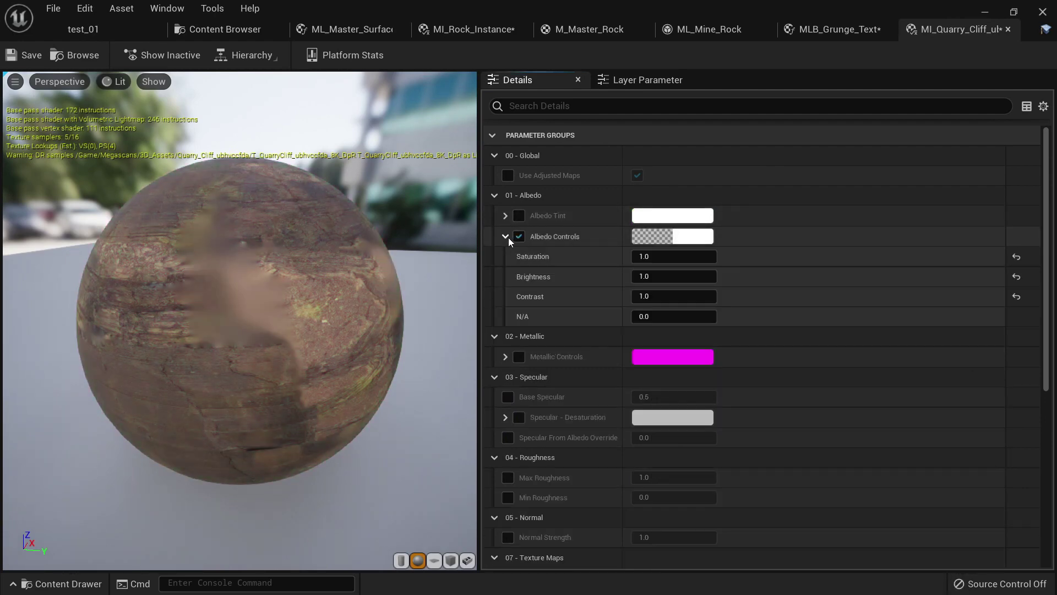
drag(704, 262, 695, 259)
click(668, 262)
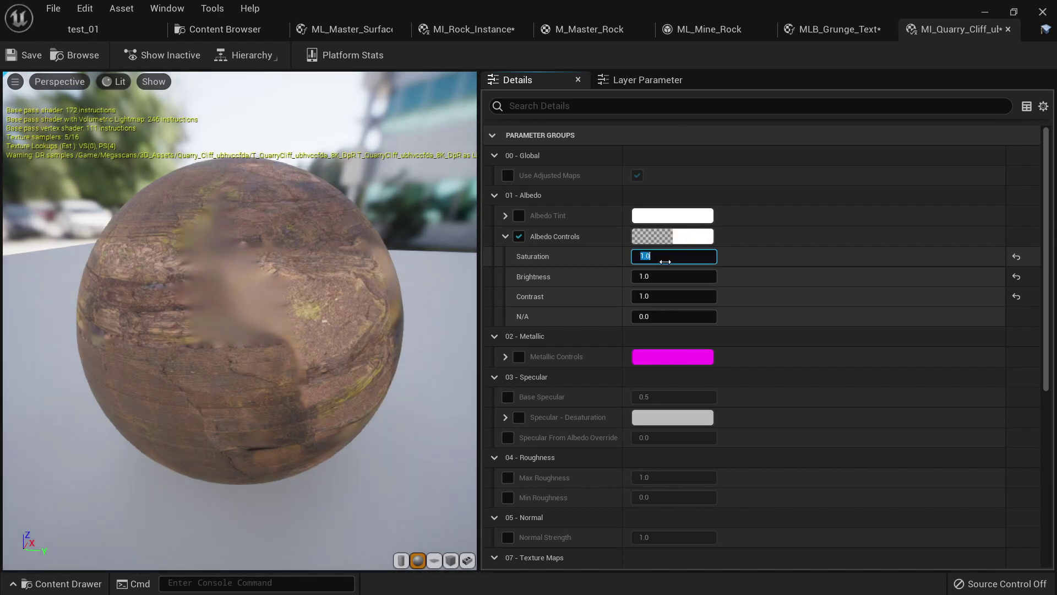
click(518, 237)
click(506, 237)
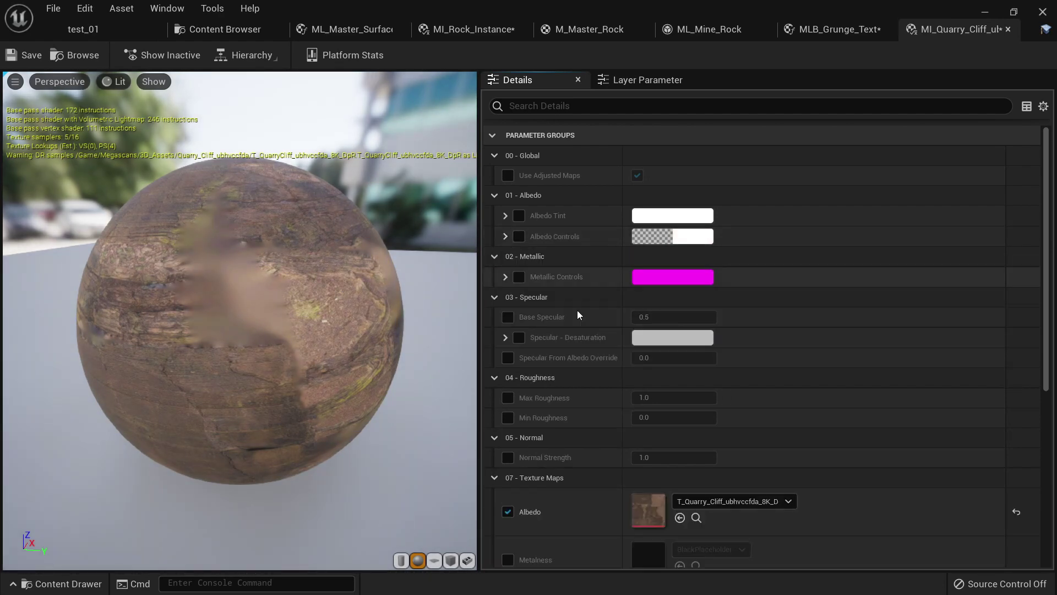
Review the Quarry Cliff instance's remaining parameters and open its parent material, M_MS_Default_Material.
scroll(695, 386, down, 6)
scroll(696, 385, up, 5)
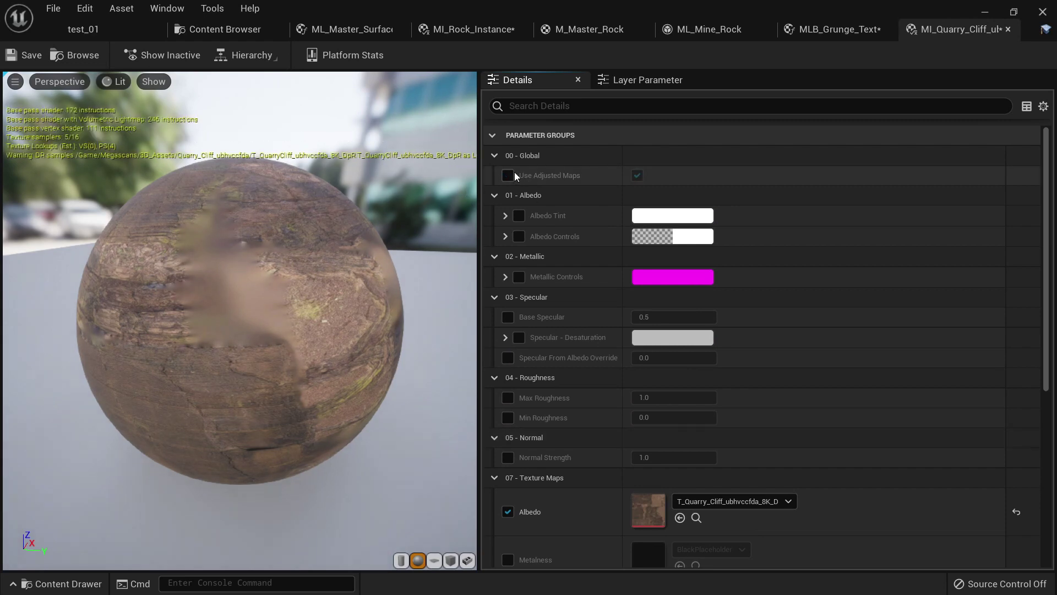
scroll(683, 310, down, 2)
scroll(752, 312, down, 5)
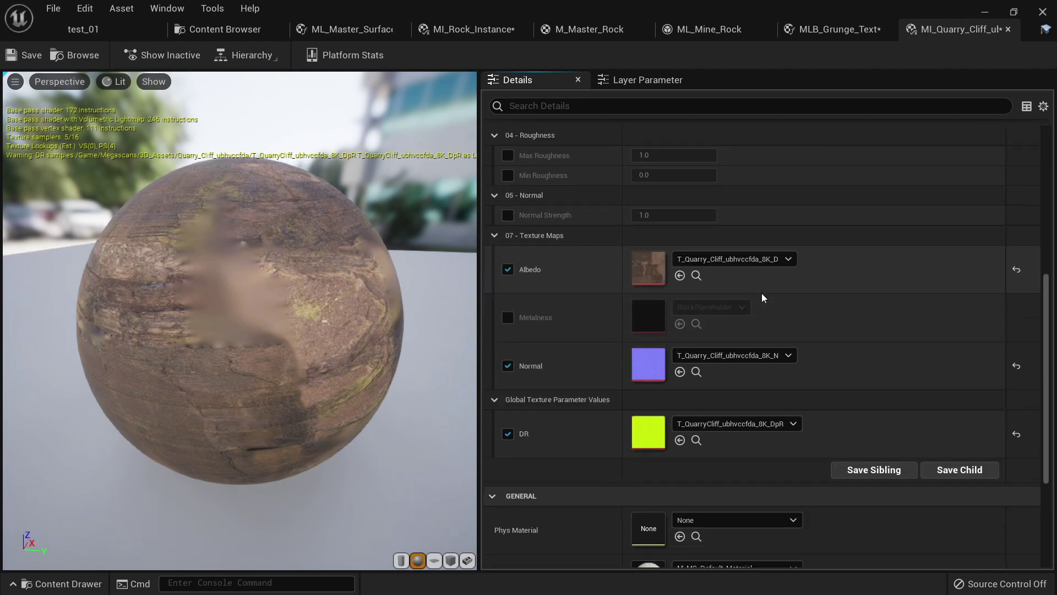
scroll(761, 293, down, 3)
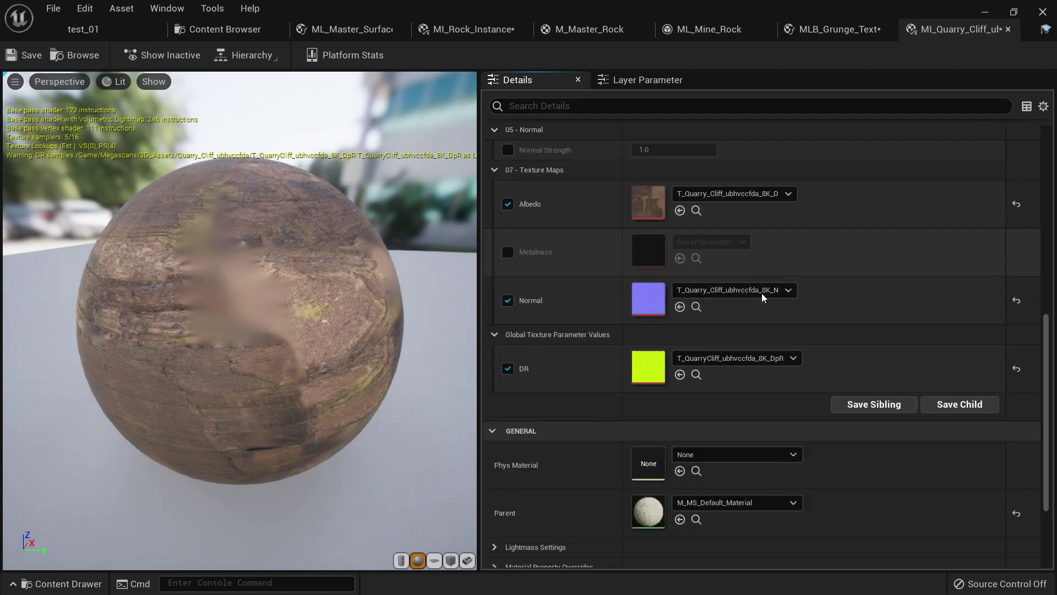
scroll(761, 336, up, 10)
scroll(761, 335, down, 10)
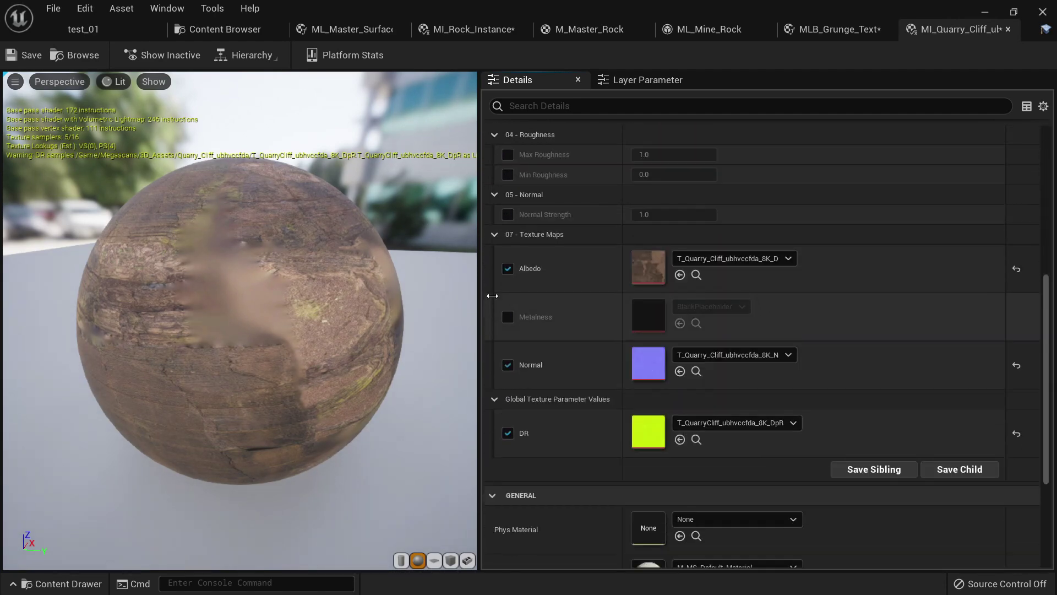
scroll(452, 297, down, 3)
double_click(657, 448)
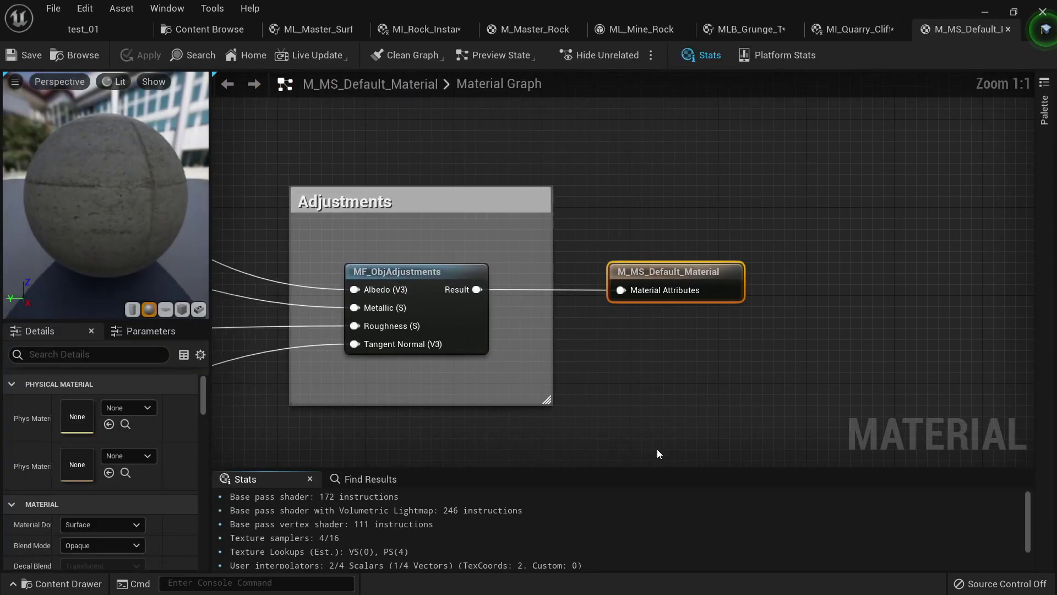
Examine how the Albedo, Metalness, DR and Normal textures feed MF_ObjAdjustments in the M_MS_Default_Material graph.
right_drag(613, 427, 828, 361)
scroll(828, 361, down, 7)
scroll(679, 306, up, 7)
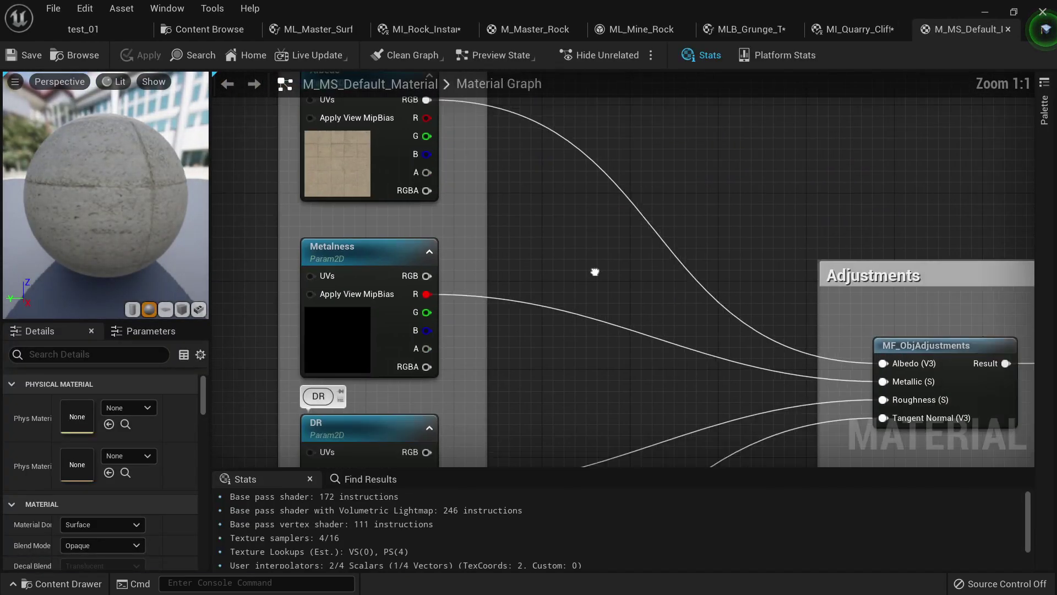
scroll(555, 264, down, 4)
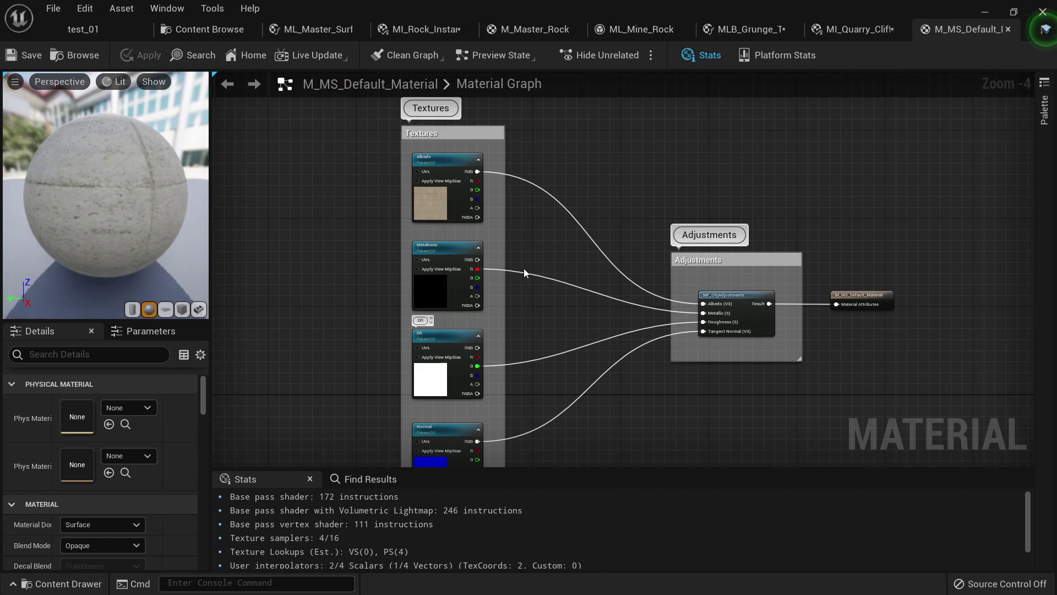
mouse_move(540, 254)
right_down()
mouse_move(510, 190)
mouse_move(527, 254)
right_up()
scroll(510, 190, down, 2)
scroll(511, 191, up, 4)
click(373, 195)
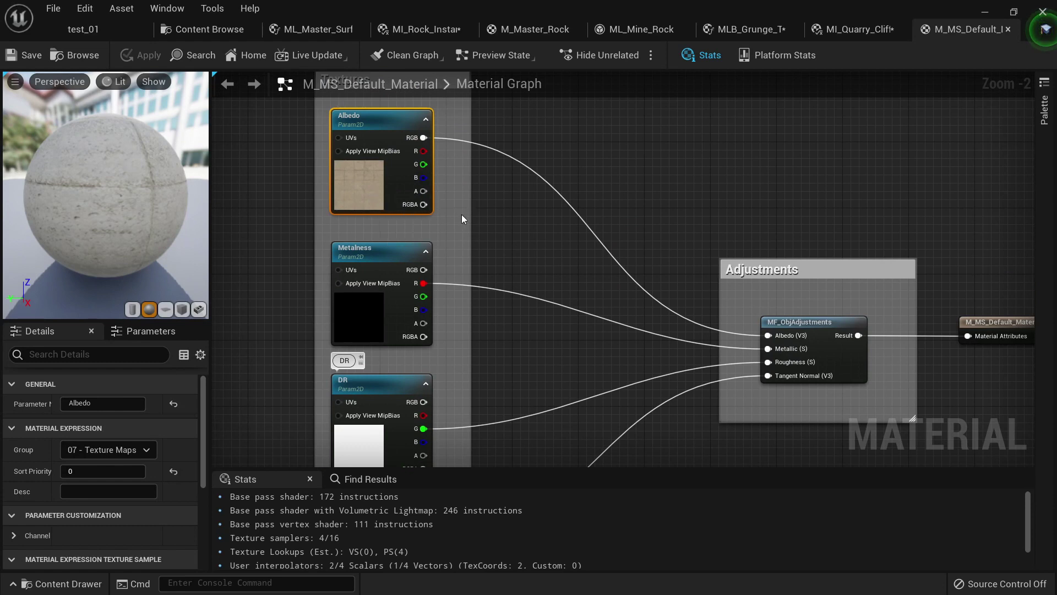
click(514, 204)
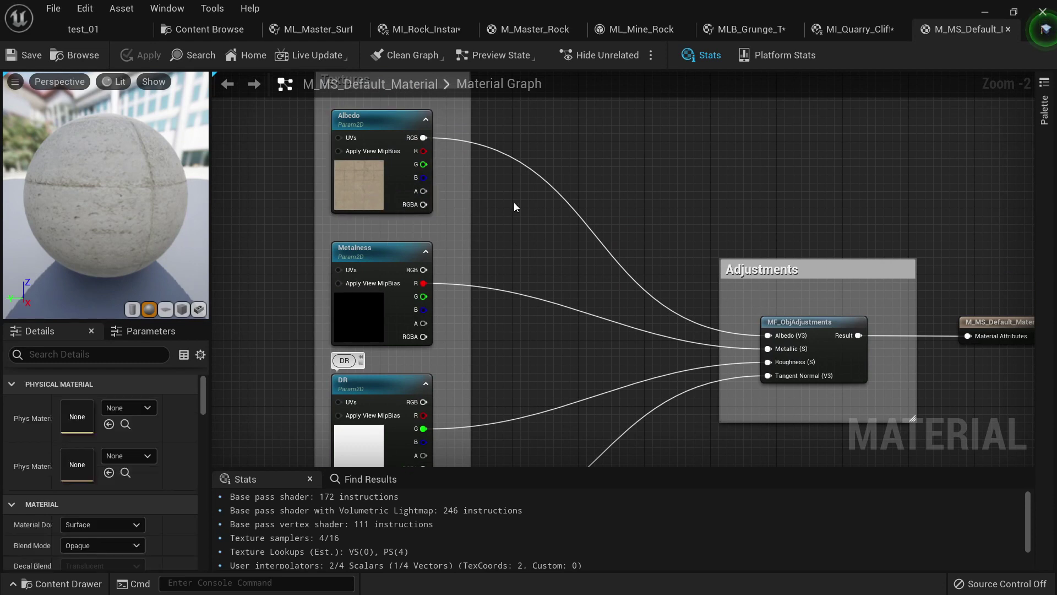
Find the M_MS_Surface_Material folder under MSPresets and open the M_MS_Surface_Material material.
key(ctrl+b)
mouse_move(257, 146)
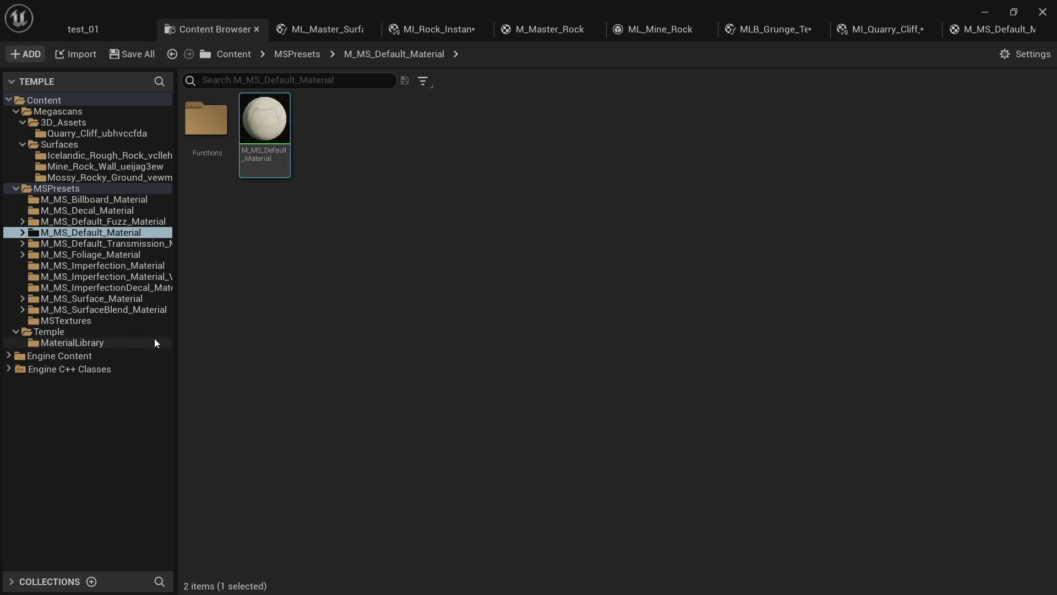
click(132, 298)
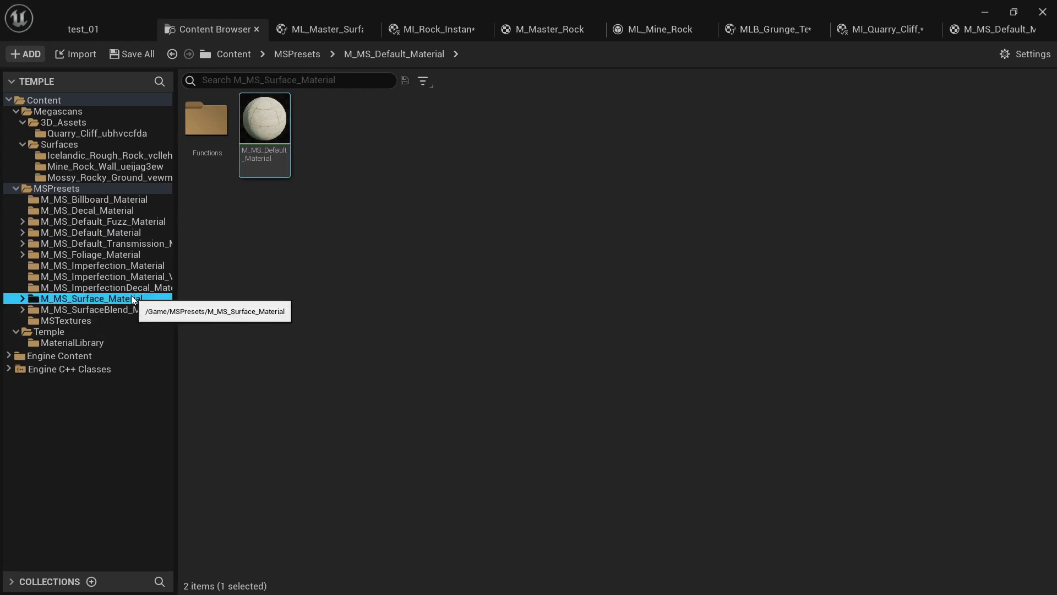
double_click(275, 135)
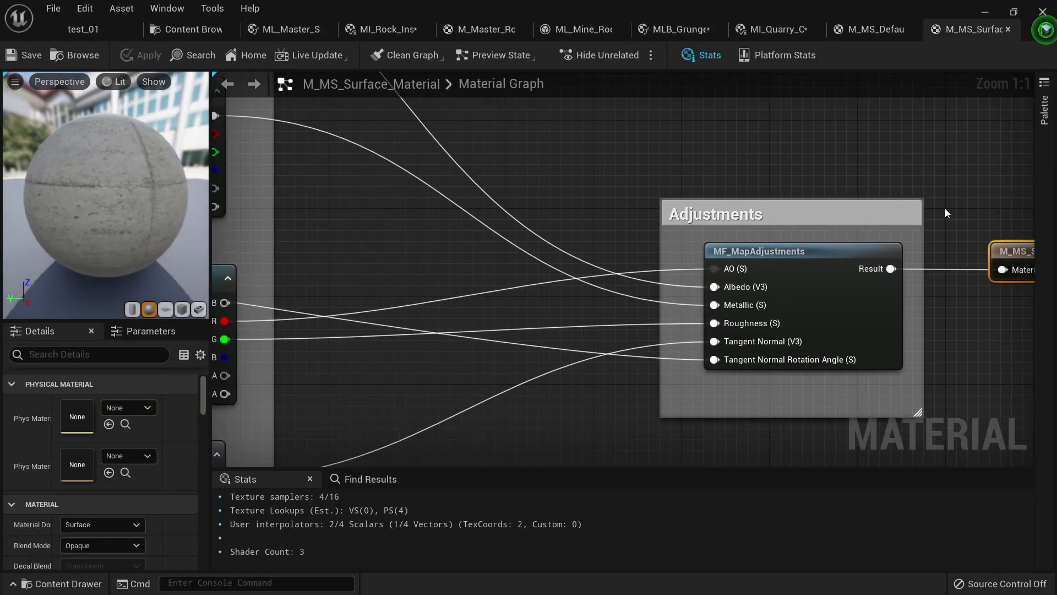
Examine the M_MS_Surface_Material graph, selecting the Tiling group and tracing MF_Tiling's connections to the texture UVs.
scroll(452, 295, down, 5)
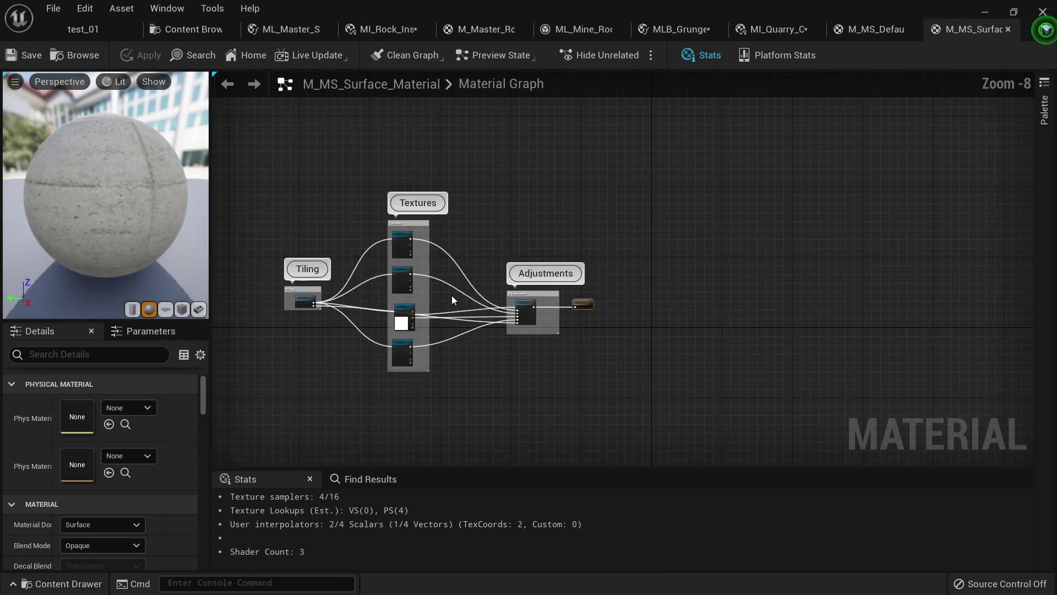
scroll(441, 282, up, 6)
scroll(616, 271, down, 4)
right_drag(502, 324, 607, 277)
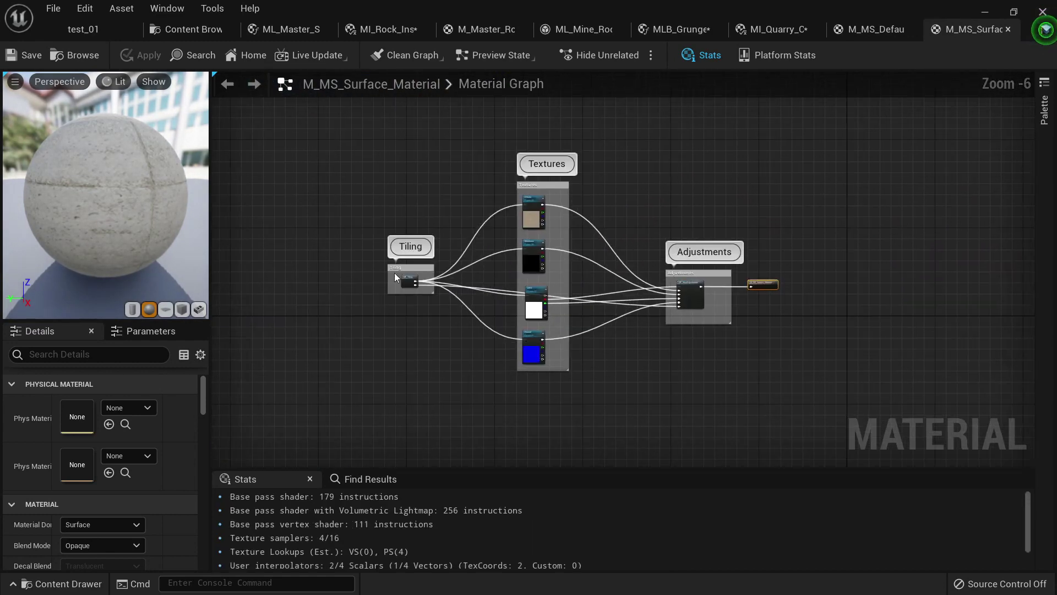
scroll(395, 273, up, 6)
drag(534, 222, 355, 397)
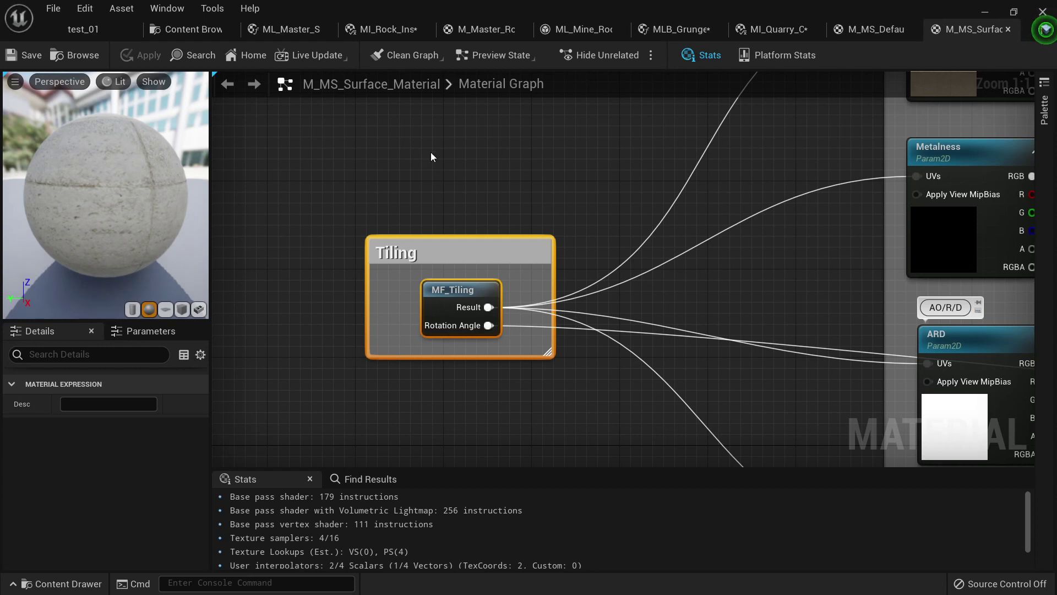
right_drag(442, 156, 254, 253)
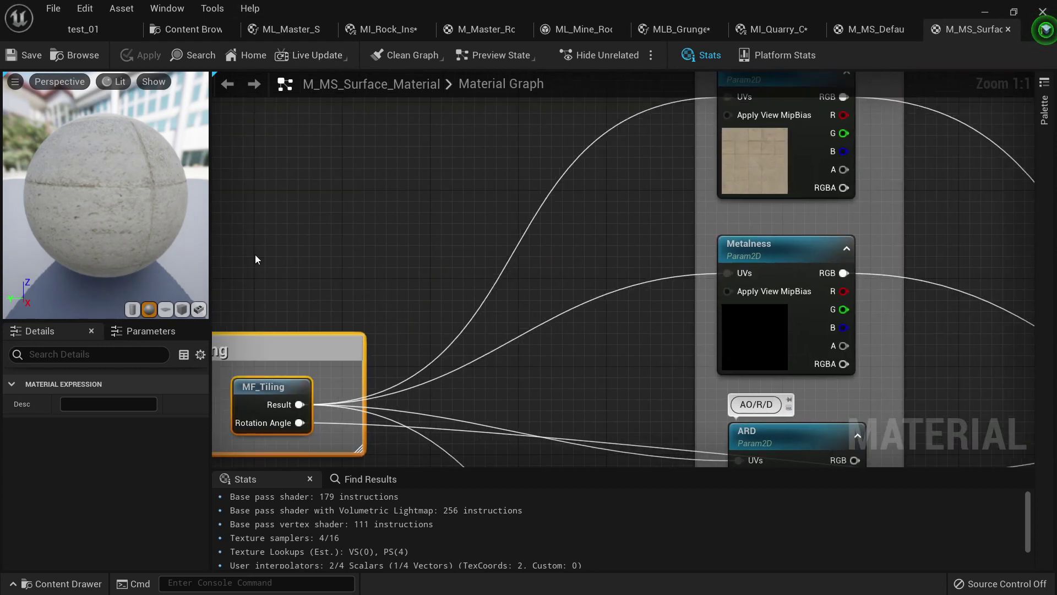
Review the Mine_Rock_Wall surface instance's parameters and texture maps, and open its parent, M_MS_Surface_Material.
scroll(253, 253, down, 2)
scroll(271, 259, down, 3)
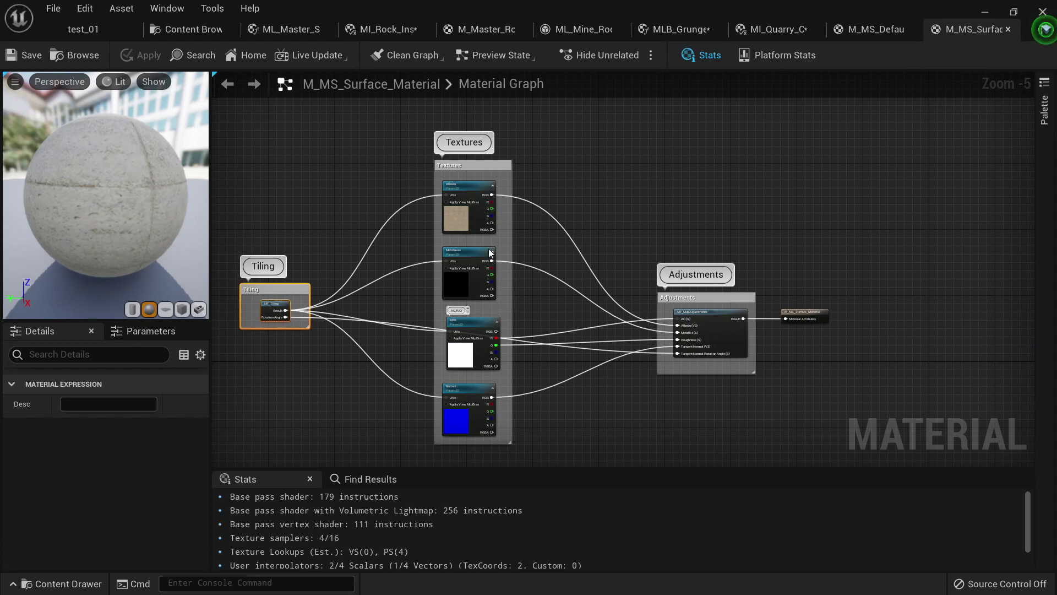
scroll(491, 253, up, 4)
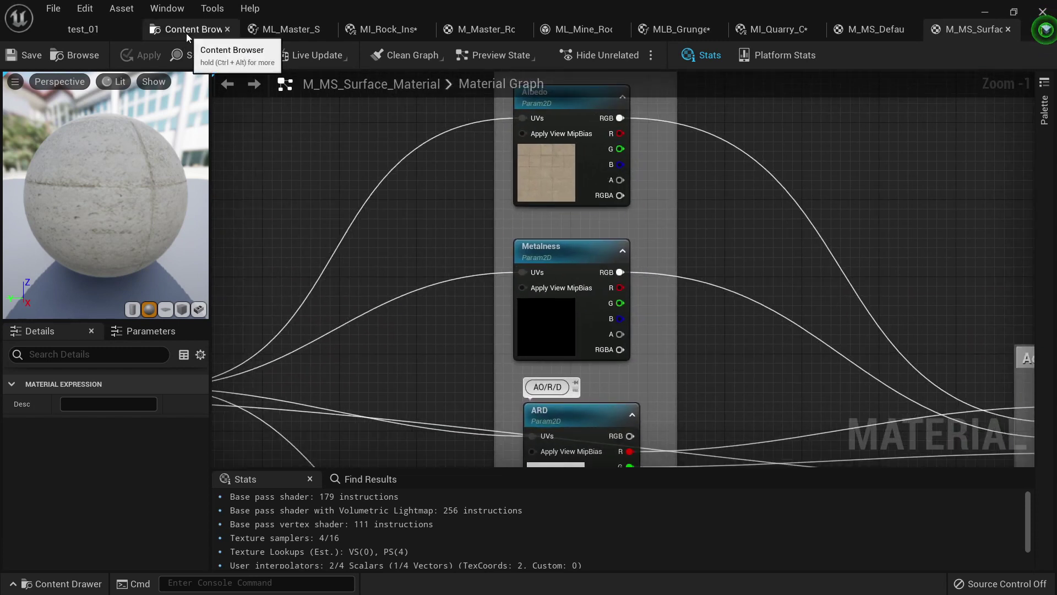
click(186, 34)
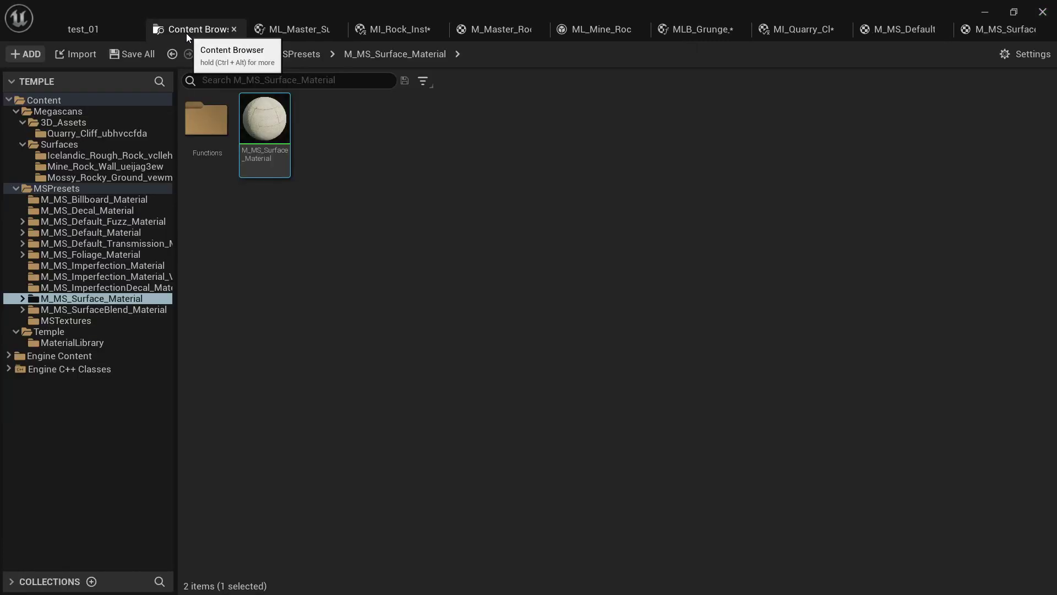
click(105, 166)
click(211, 138)
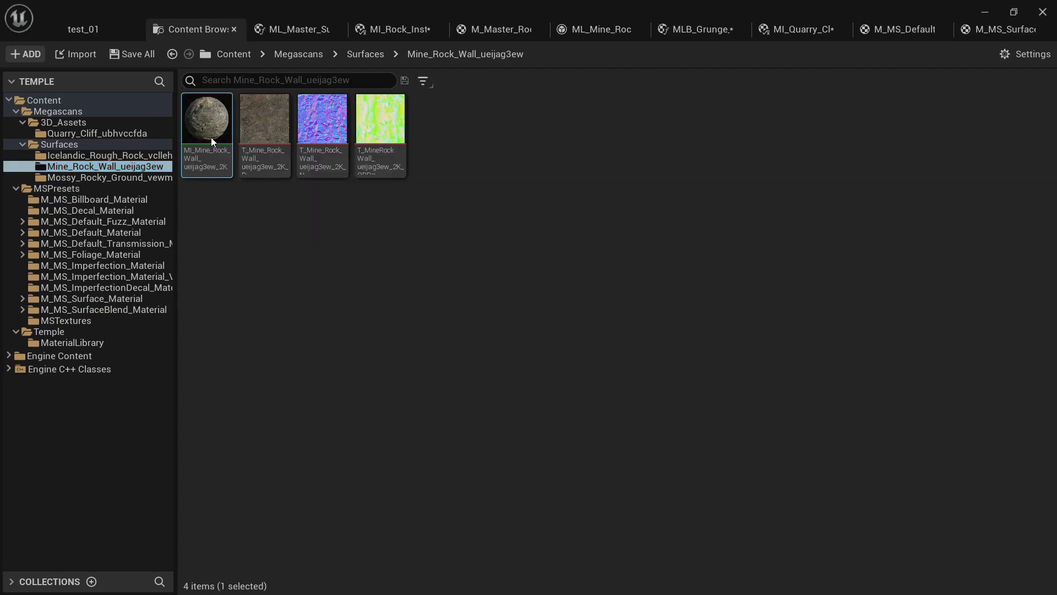
double_click(211, 138)
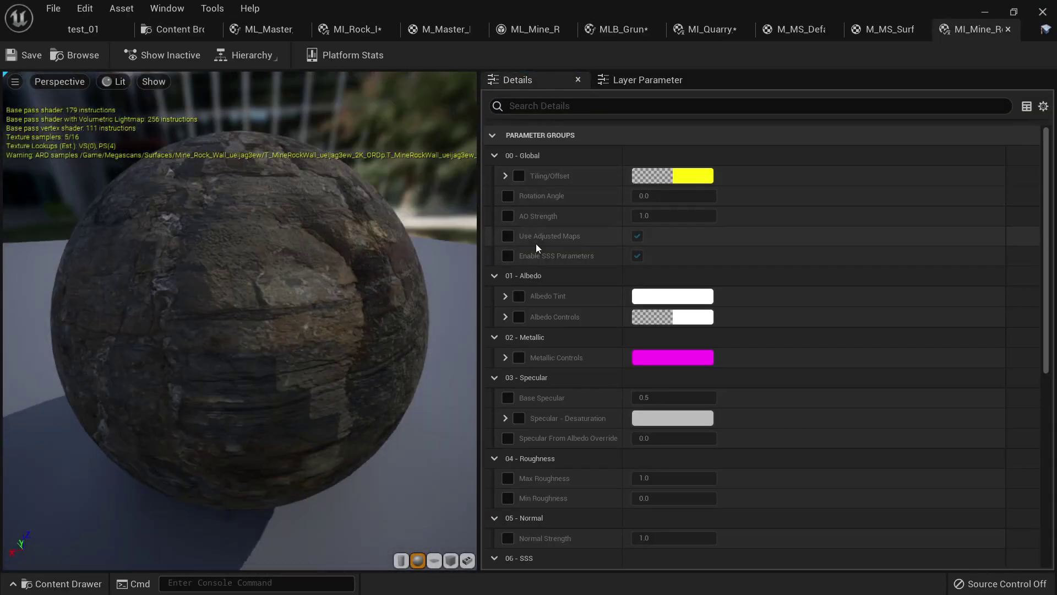
scroll(536, 247, down, 15)
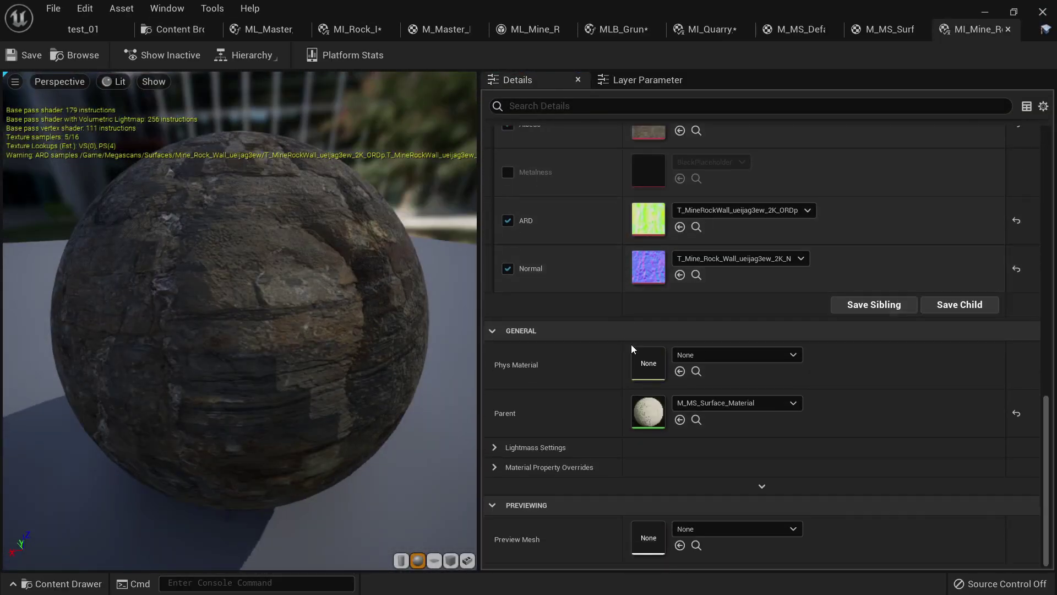
click(696, 419)
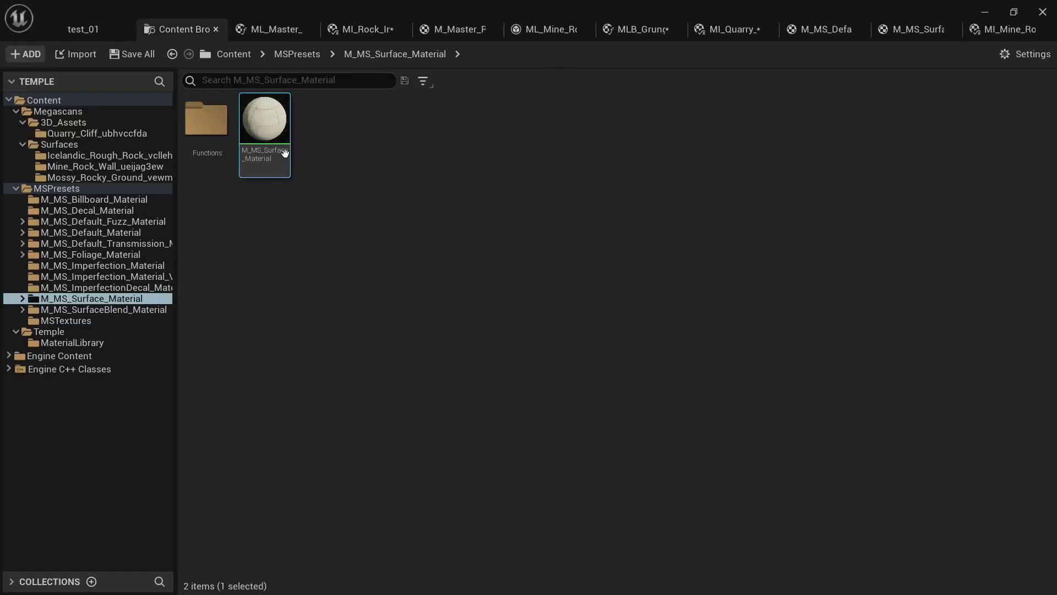
double_click(264, 127)
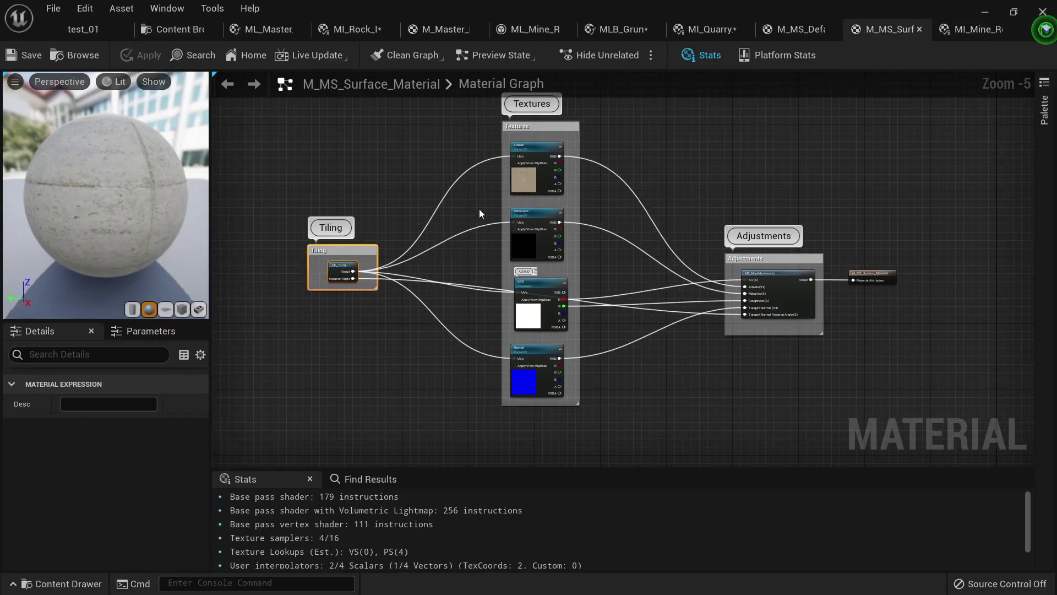
Copy the Tiling, Textures and Adjustments groups from the M_MS_Surface_Material graph.
right_drag(365, 157, 318, 179)
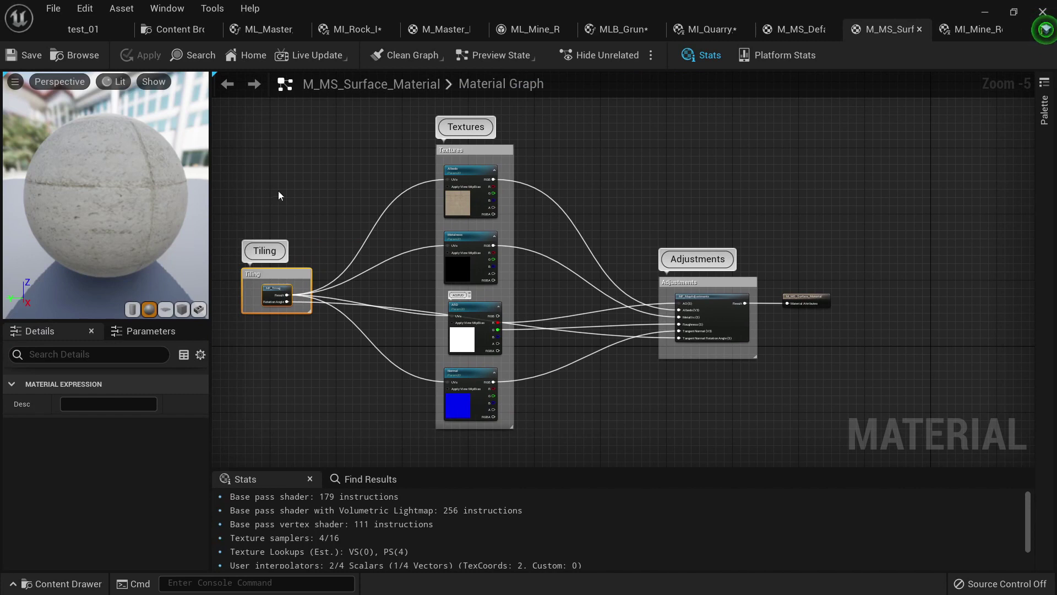
drag(260, 135, 725, 434)
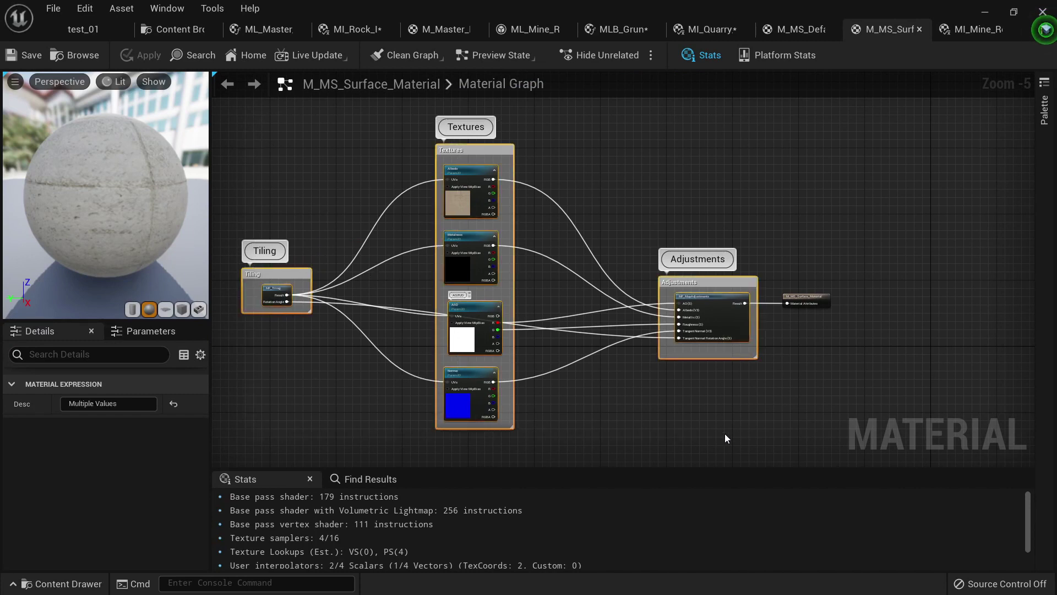
click(425, 30)
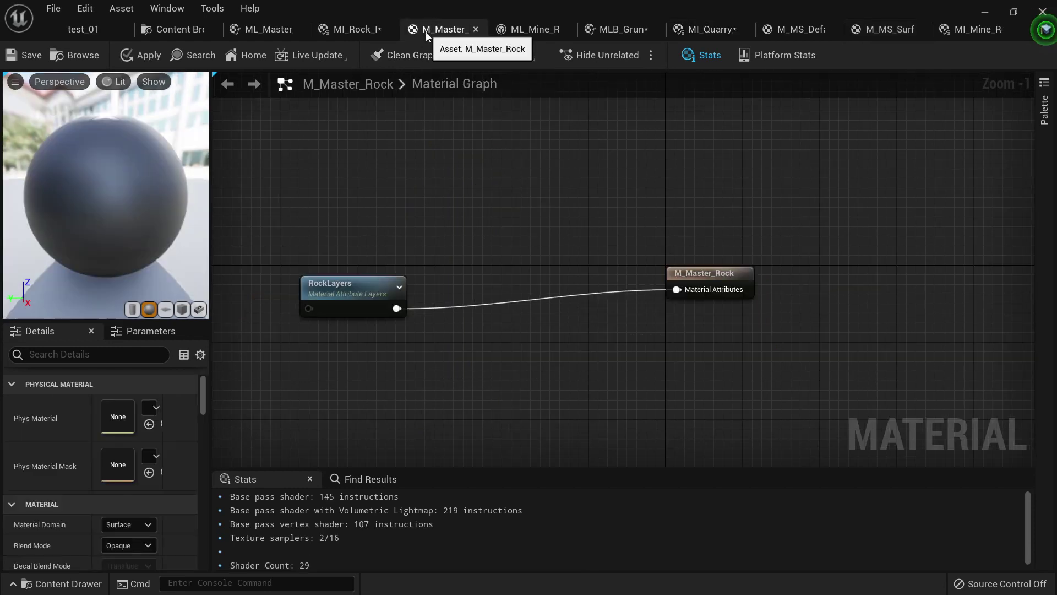
Open the ML_Master_Surface material layer from the Temple MaterialLibrary folder.
click(175, 29)
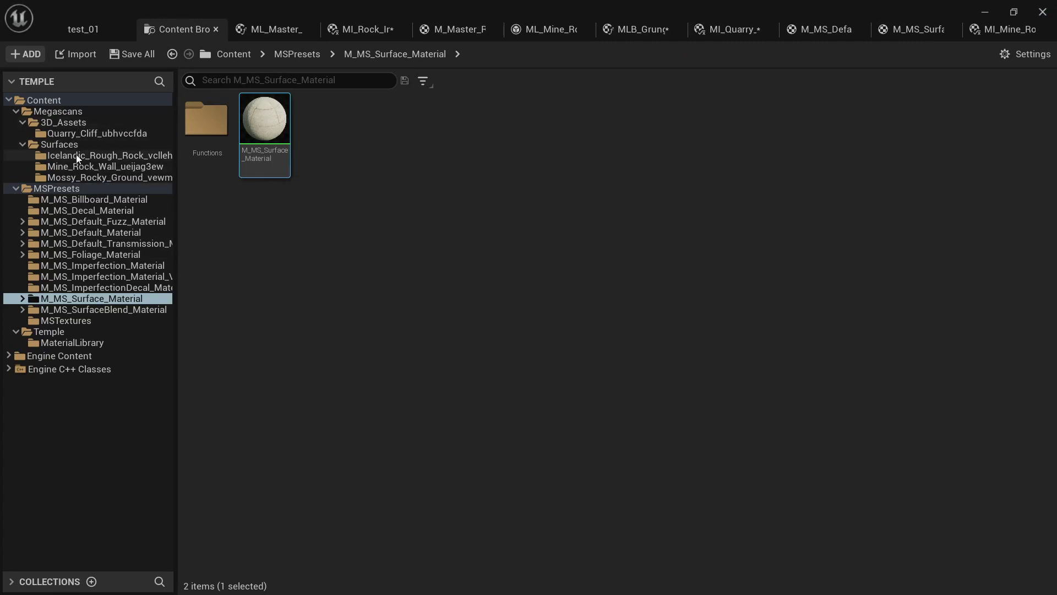
click(66, 144)
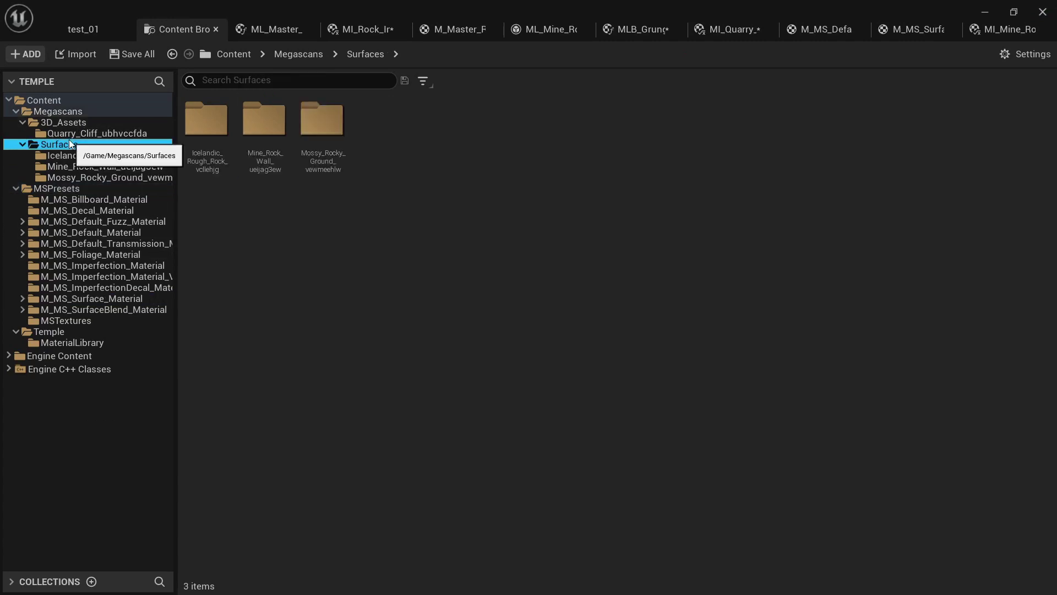
click(66, 332)
click(83, 342)
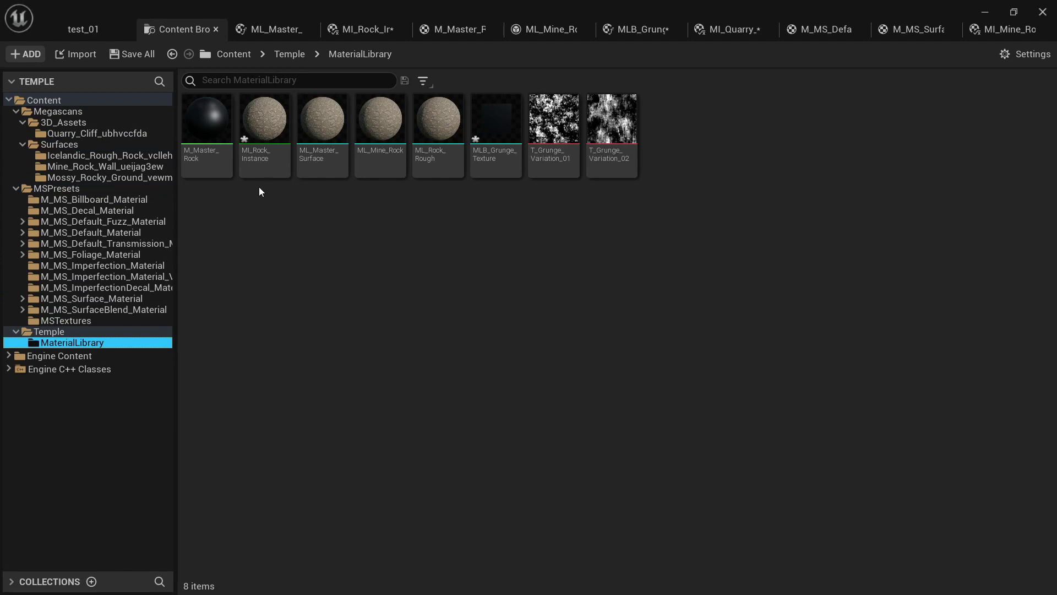
mouse_move(223, 175)
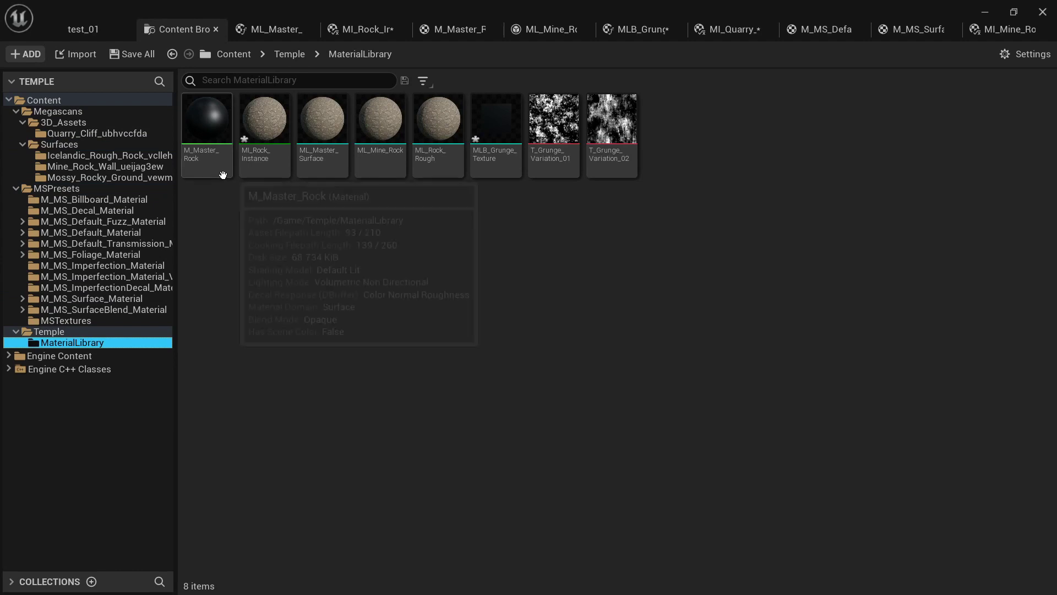
click(322, 175)
double_click(322, 175)
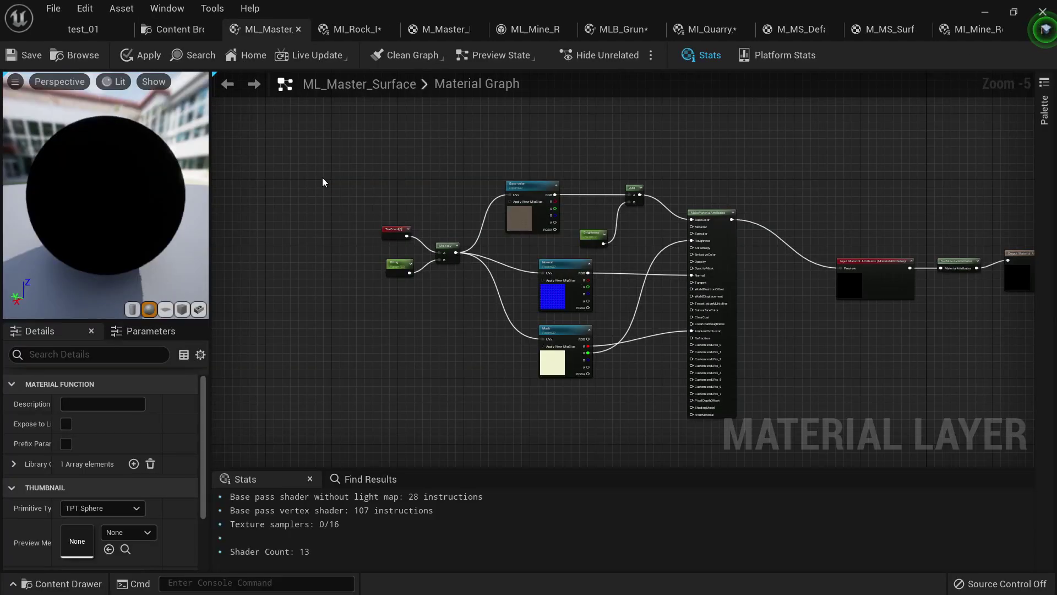
Paste the copied Tiling, Textures and Adjustments groups into free space in the ML_Master_Surface graph.
scroll(630, 195, up, 5)
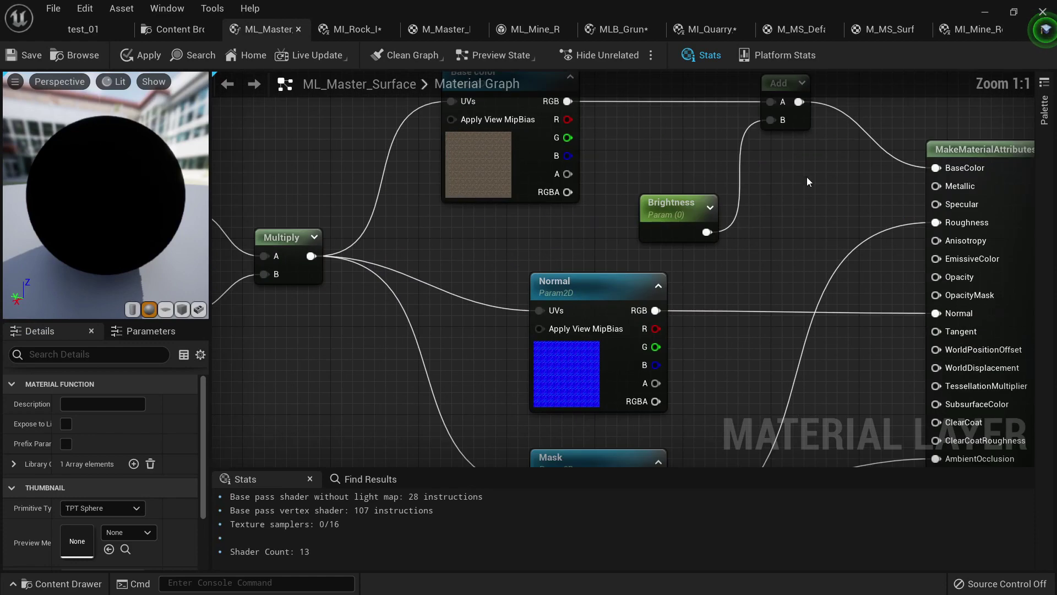
right_drag(807, 177, 701, 214)
right_drag(590, 251, 759, 149)
scroll(514, 306, down, 8)
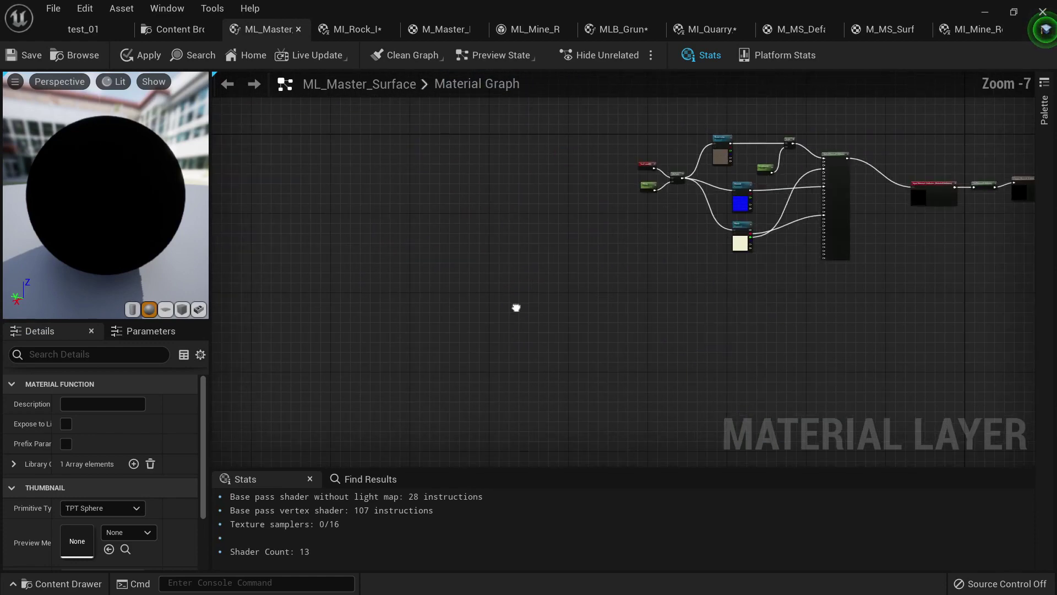
key(ctrl+v)
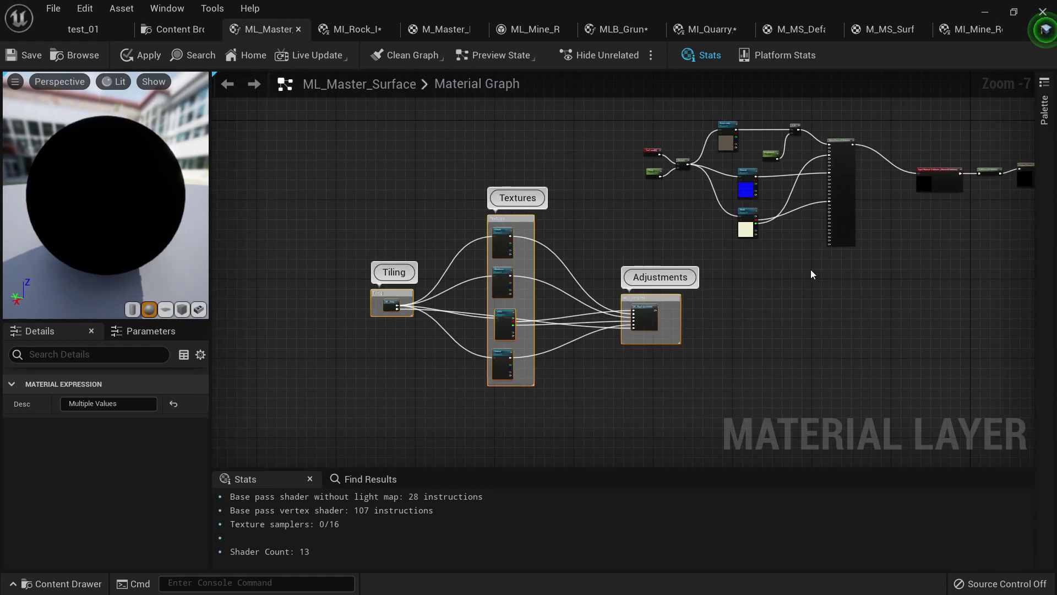
scroll(811, 274, up, 5)
right_drag(523, 273, 562, 327)
scroll(708, 226, down, 7)
scroll(466, 286, up, 3)
right_drag(466, 298, 425, 191)
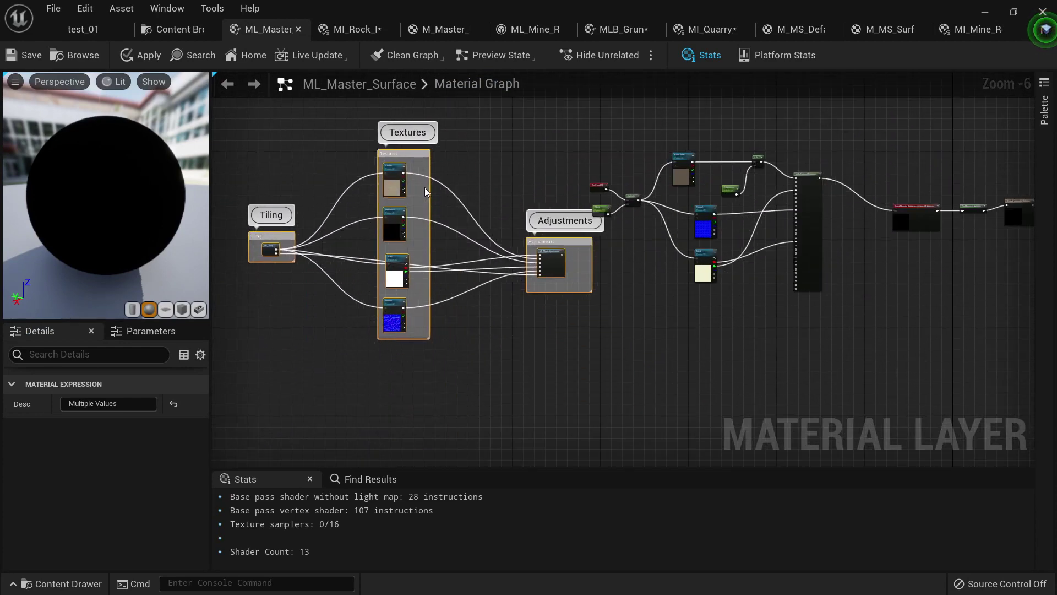
scroll(645, 211, up, 4)
scroll(435, 238, down, 3)
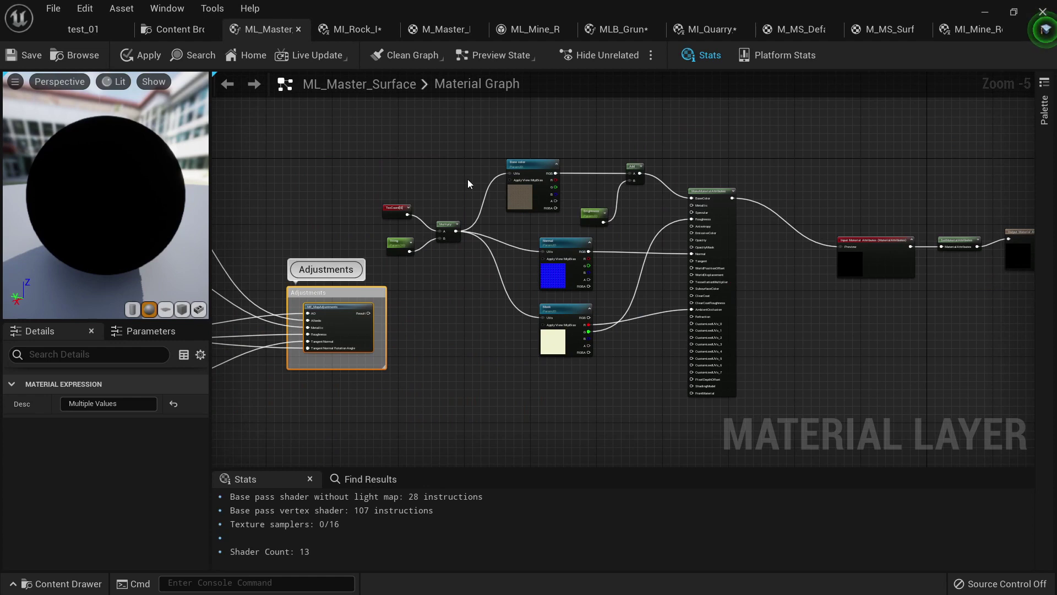
Delete the old texture, tiling and brightness nodes together with the MakeMaterialAttributes node from ML_Master_Surface.
drag(402, 139, 638, 401)
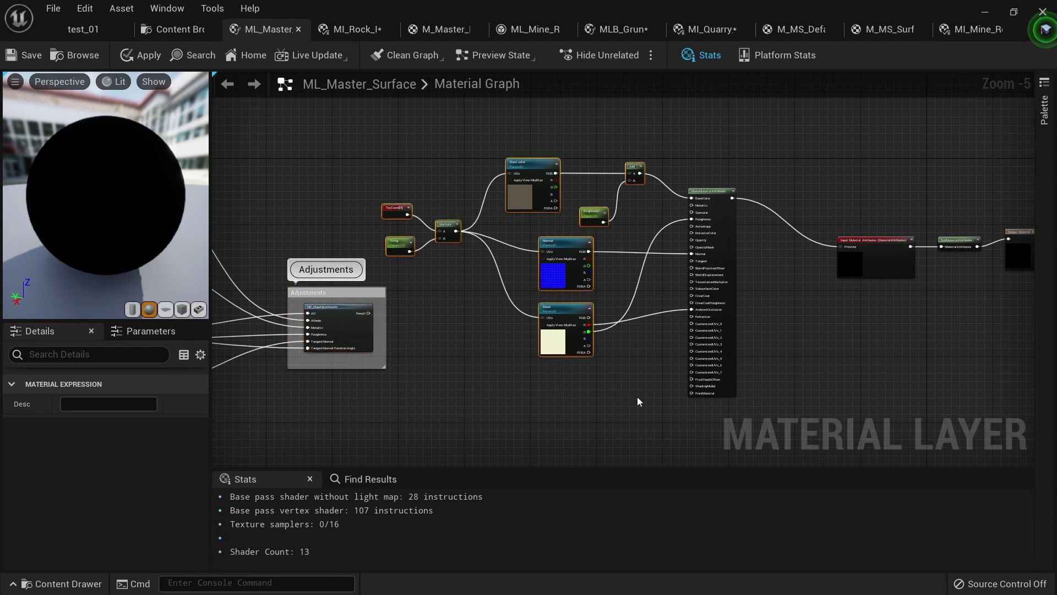
key(Delete)
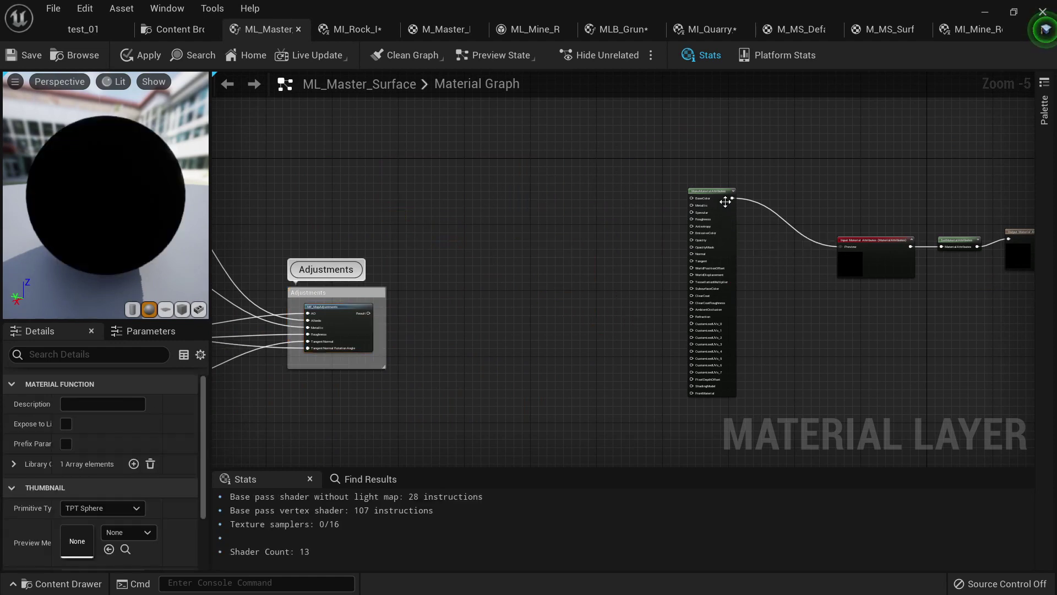
click(714, 194)
key(Delete)
Move the pasted Tiling, Textures and Adjustments groups closer to the Input Material Attributes node.
scroll(708, 337, down, 3)
key(ctrl+a)
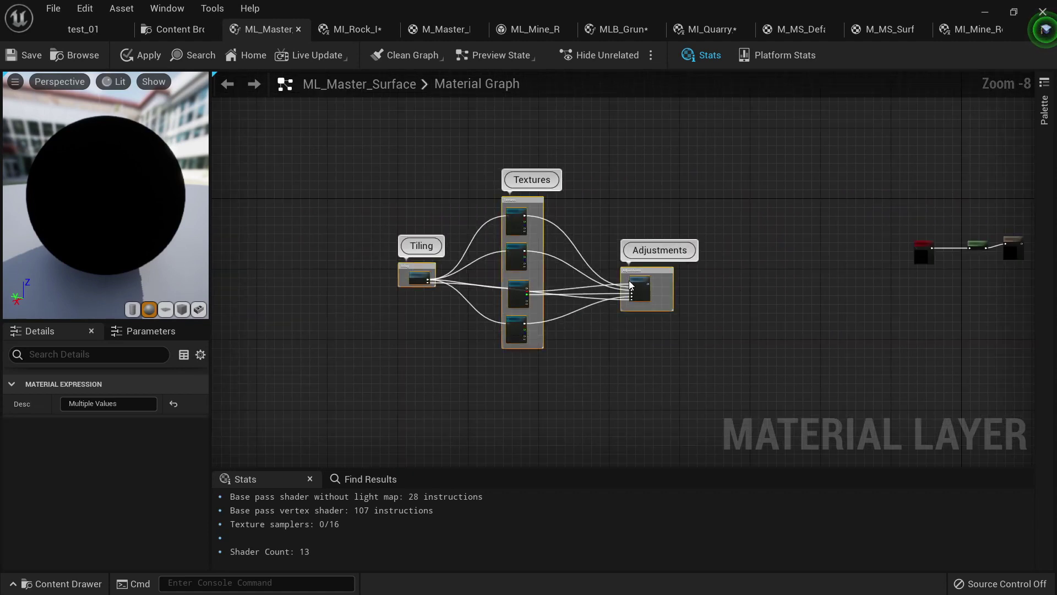
drag(641, 279, 803, 257)
scroll(886, 254, up, 6)
right_drag(887, 253, 644, 283)
click(600, 291)
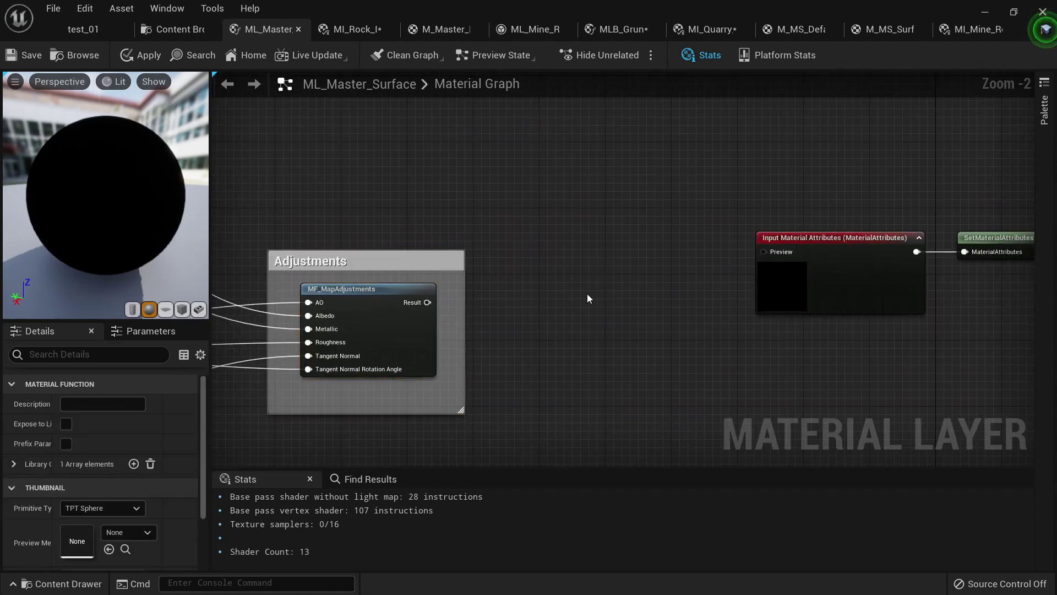
Connect the MF_MapAdjustments Result to the Preview input of Input Material Attributes and apply the layer changes.
drag(429, 303, 766, 252)
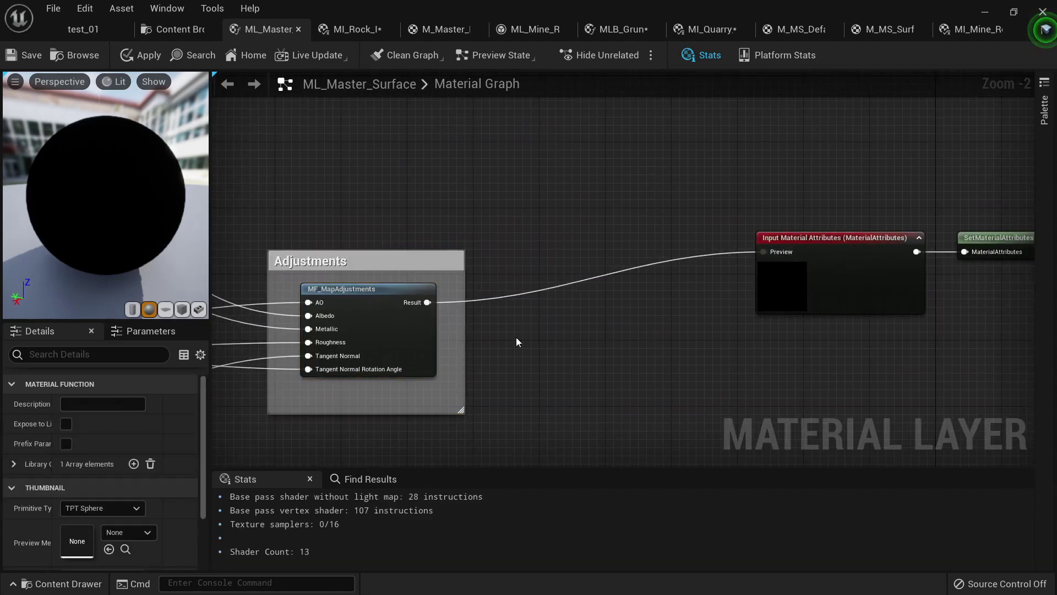
scroll(926, 299, down, 4)
scroll(787, 265, up, 4)
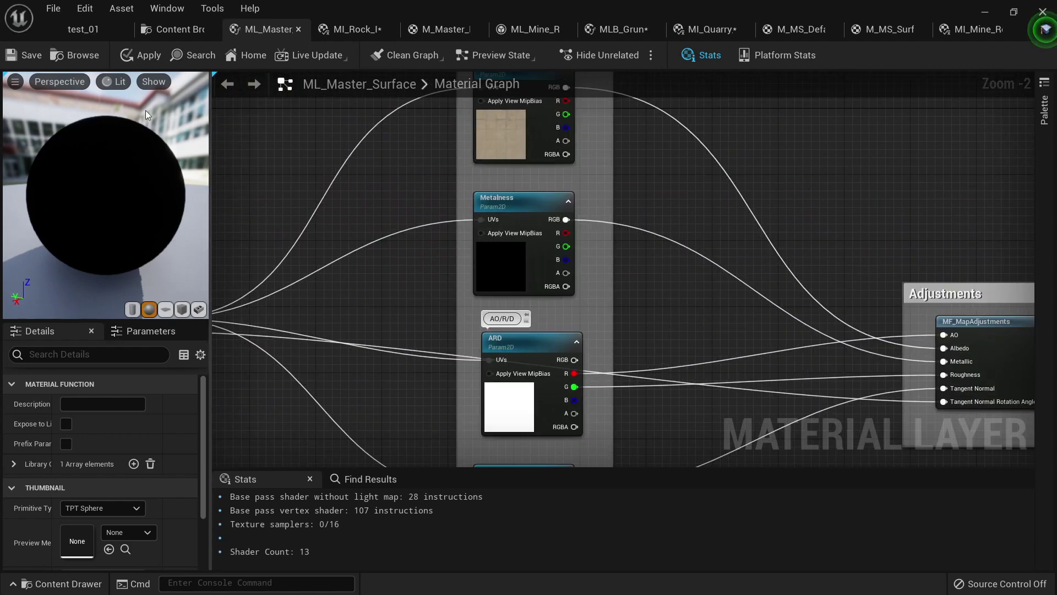
click(143, 53)
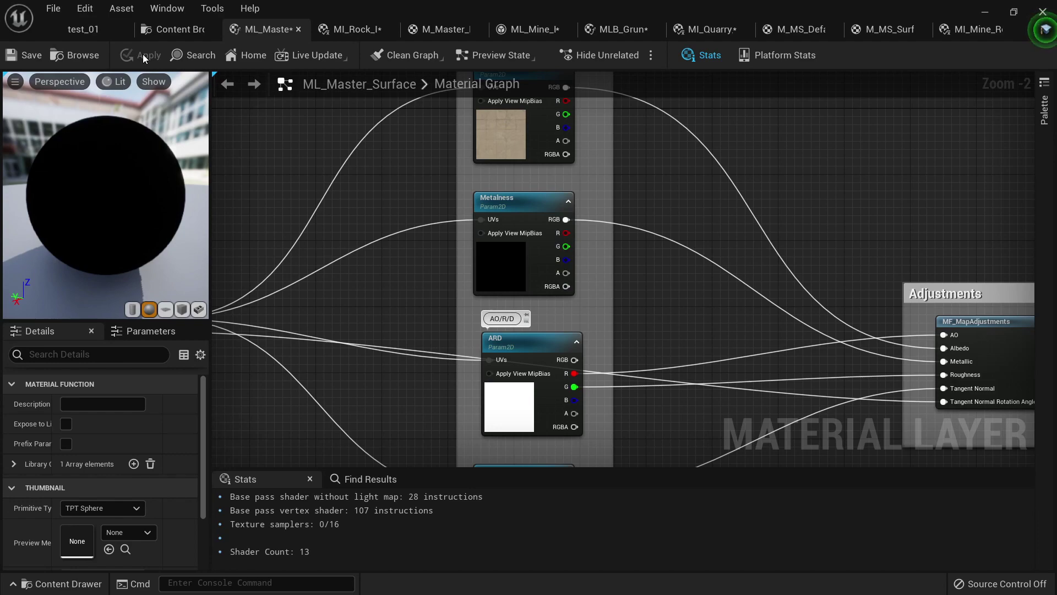
Inspect the test_01 level from different viewpoints in unlit and lit view modes.
click(95, 25)
mouse_move(437, 298)
right_down()
mouse_move(490, 300)
mouse_move(437, 298)
right_up()
key(w)
key(alt+3)
key(s)
right_drag(527, 328, 544, 309)
key(alt+4)
Save all modified assets in the project.
click(159, 27)
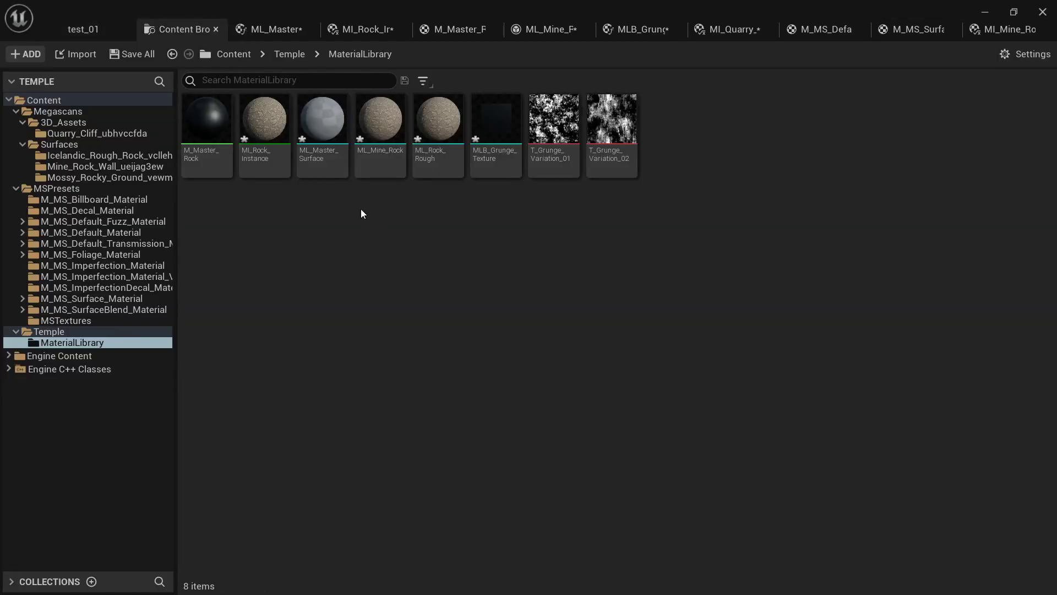
click(144, 56)
click(592, 450)
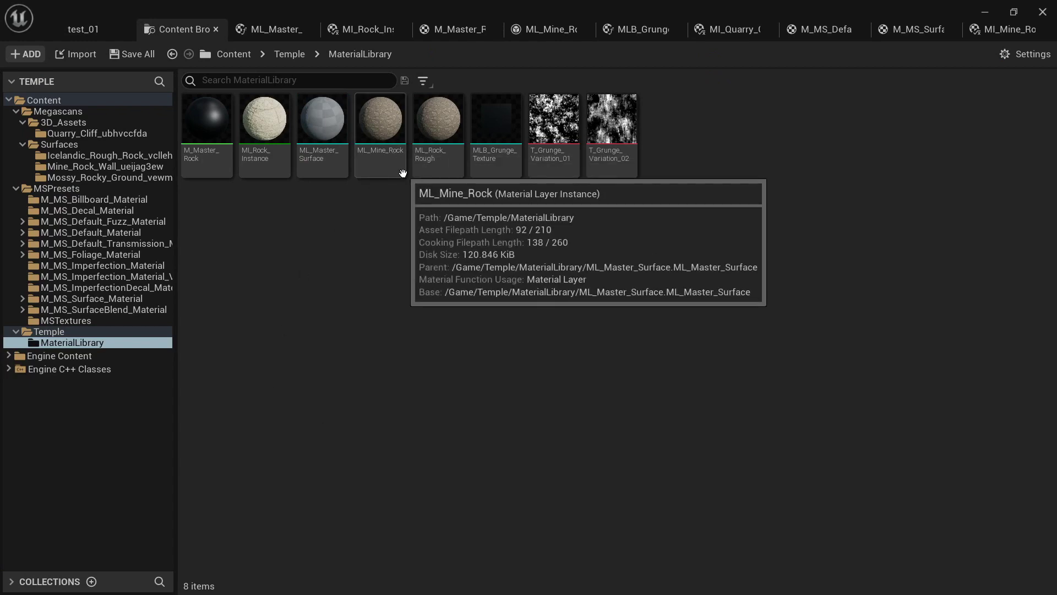
Open the ML_Rock_Rough layer instance and enable its Albedo, ARD and Normal texture map overrides.
double_click(442, 171)
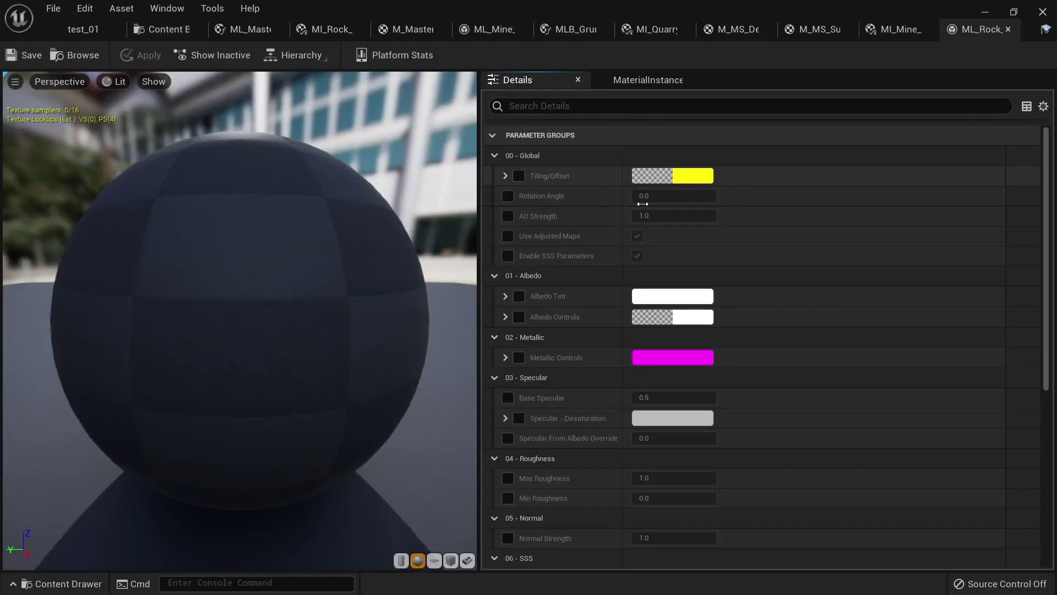
scroll(718, 294, down, 4)
scroll(718, 290, down, 3)
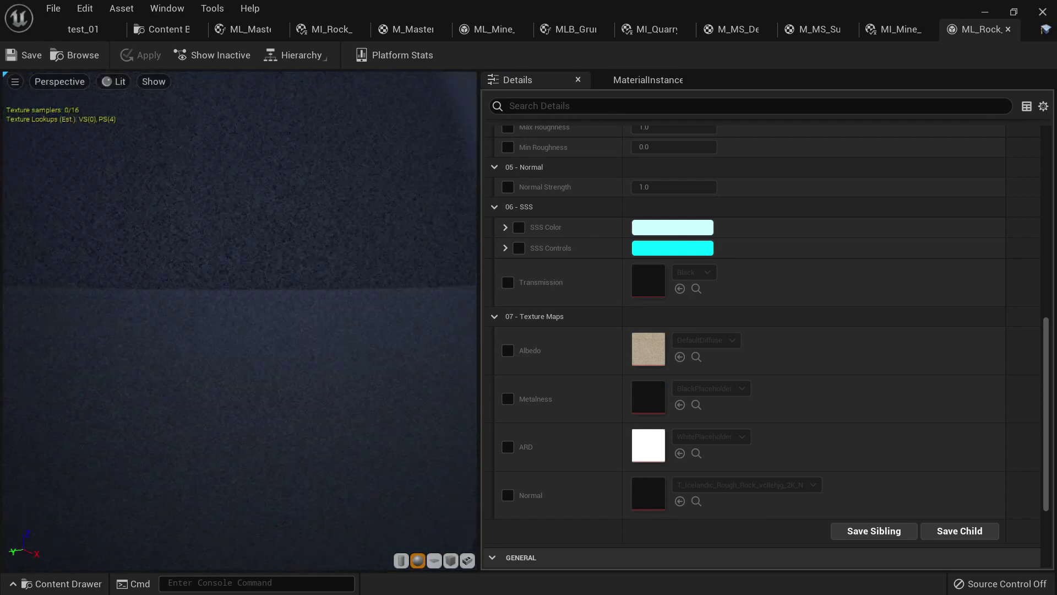
click(508, 350)
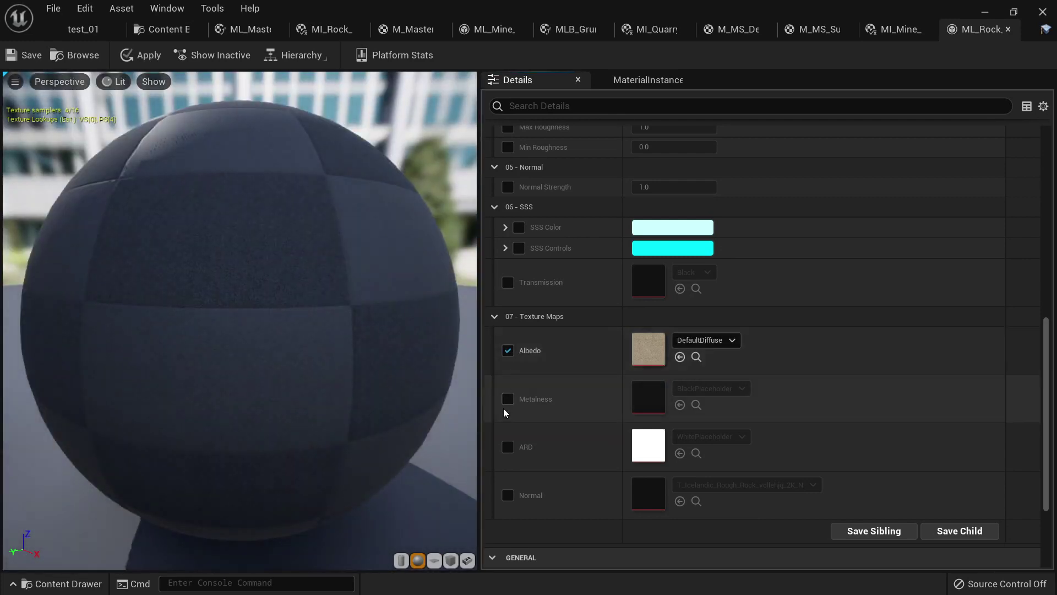
click(508, 495)
click(510, 446)
Assign T_Icelandic_Rough_Rock_vcllehjg_2K_D to the Albedo map and T_IcelandicRoughRock_vcllehjg_2K_ORDp to the ARD map of ML_Rock_Rough.
click(721, 340)
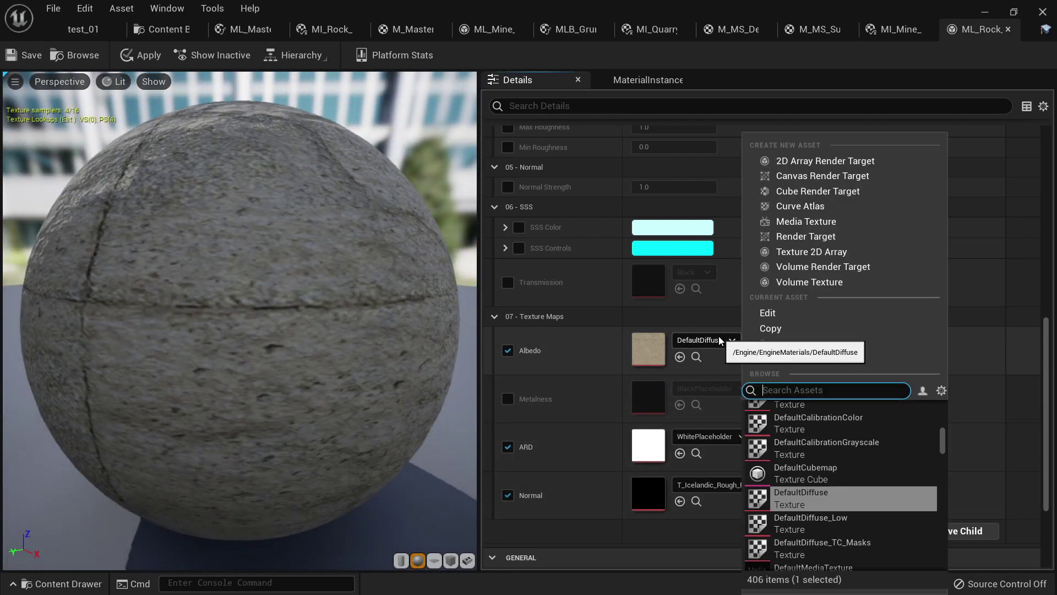
text(rough)
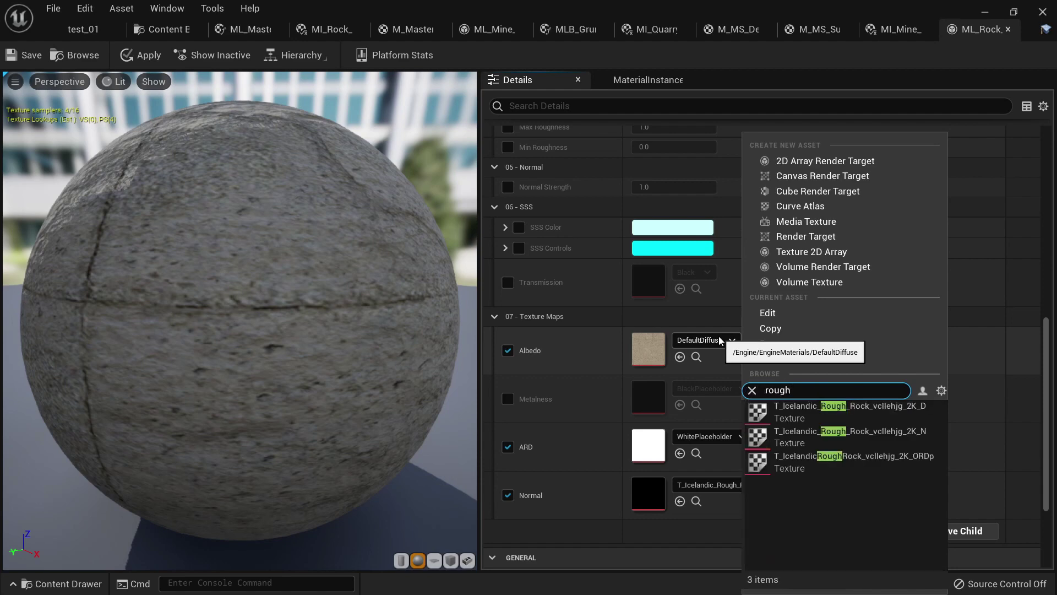
click(790, 417)
click(712, 437)
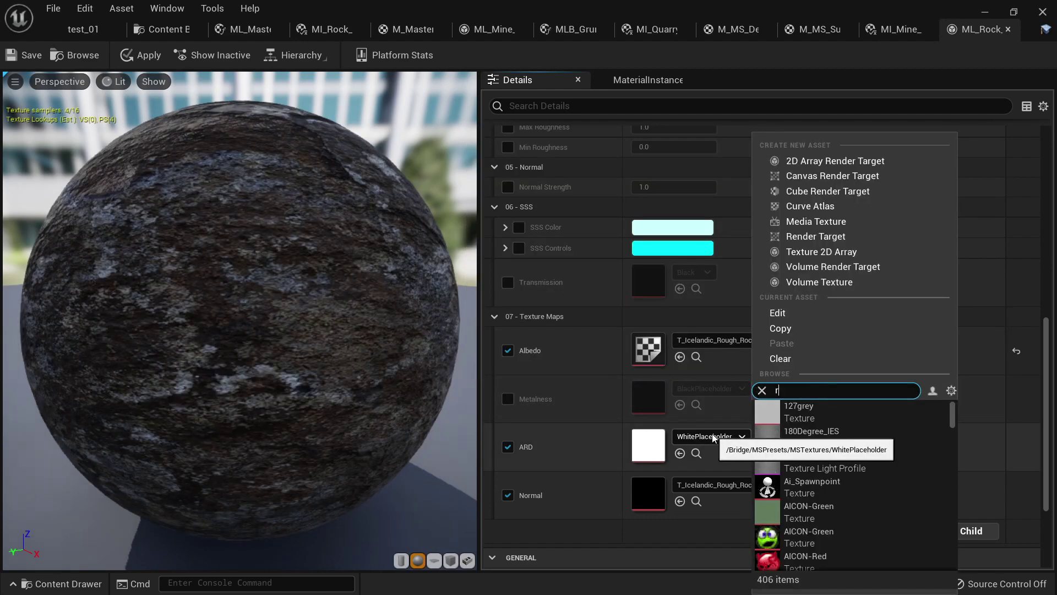
text(rough)
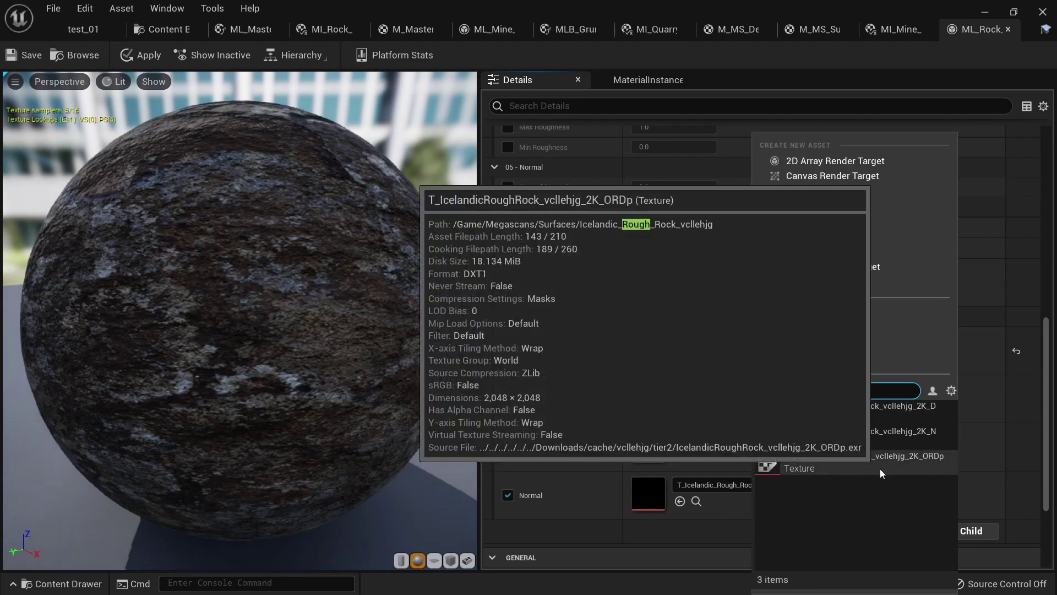
click(880, 468)
Use T_Icelandic_Rough_Rock_vcllehjg_2K_N as the Normal map of ML_Rock_Rough and apply the instance changes.
click(754, 485)
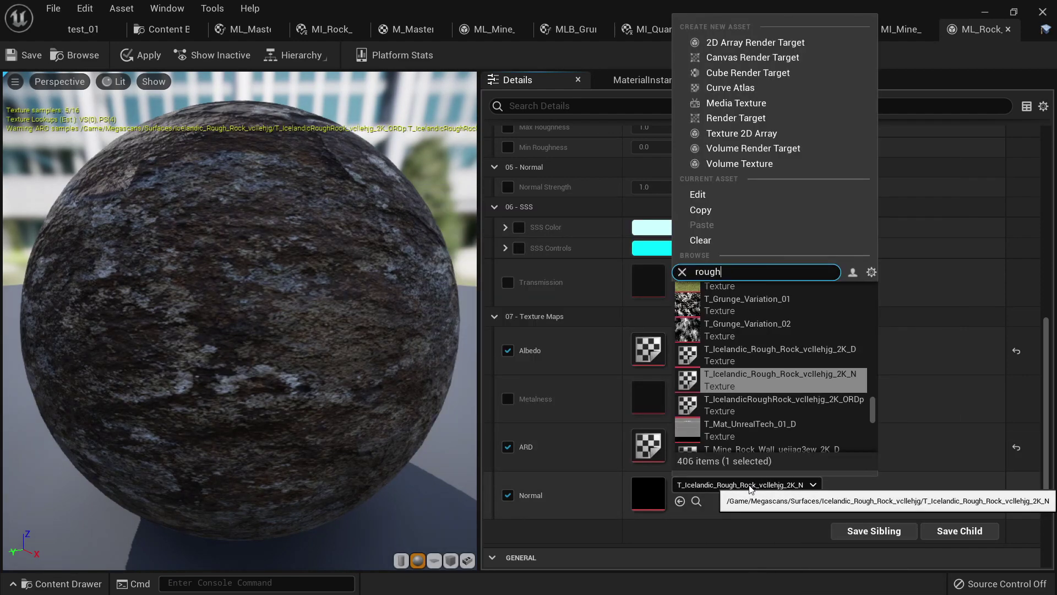
text(rough)
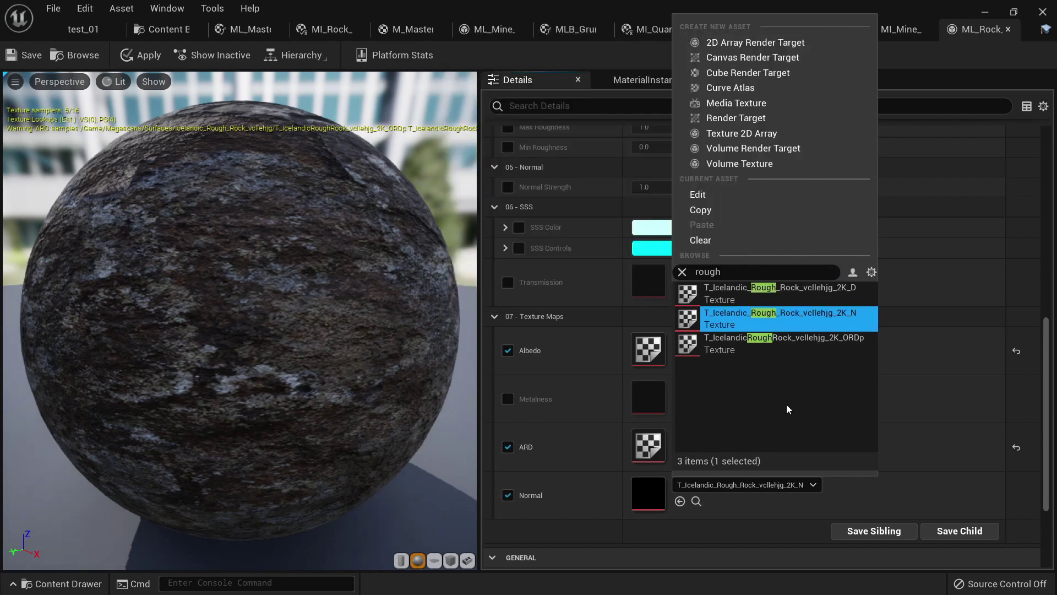
click(717, 532)
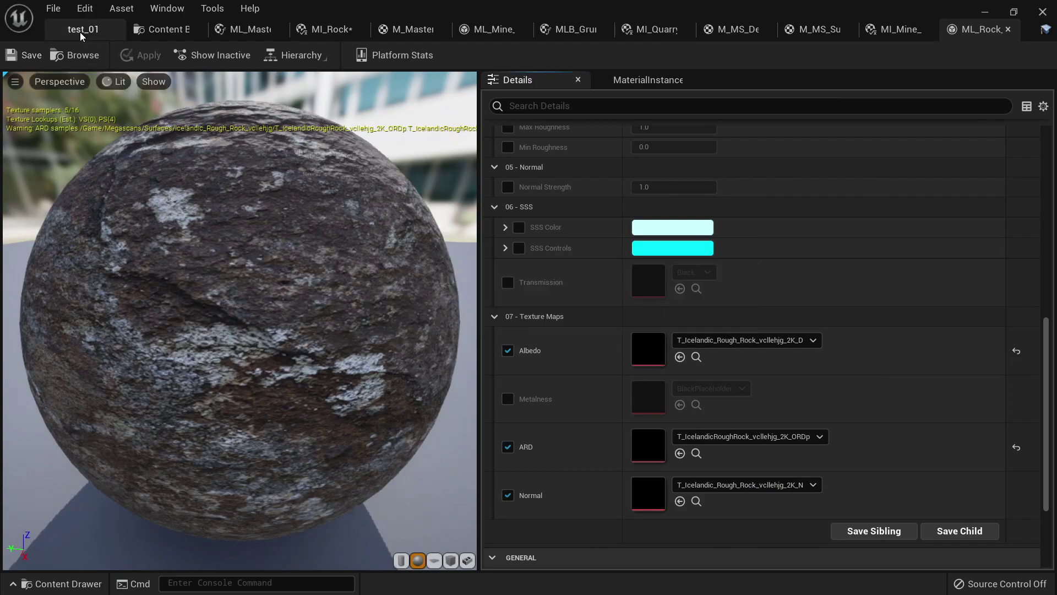
Inspect the rough rock layer on the quarry cliff in the test_01 level from different distances.
click(85, 30)
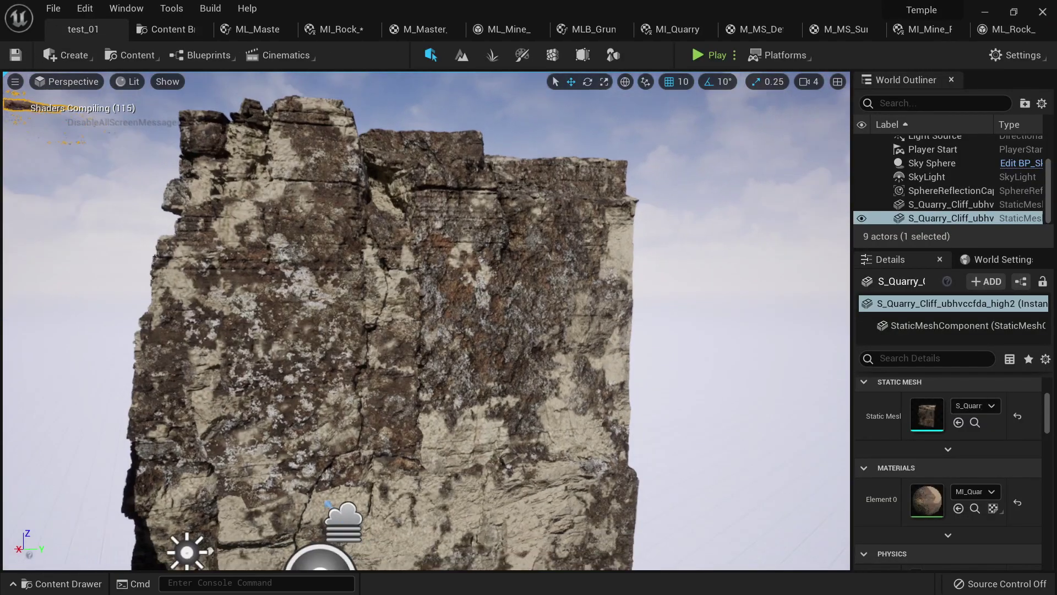
mouse_move(427, 319)
right_down()
mouse_move(419, 308)
mouse_move(427, 374)
mouse_move(427, 308)
right_up()
right_drag(359, 147, 359, 147)
key(s)
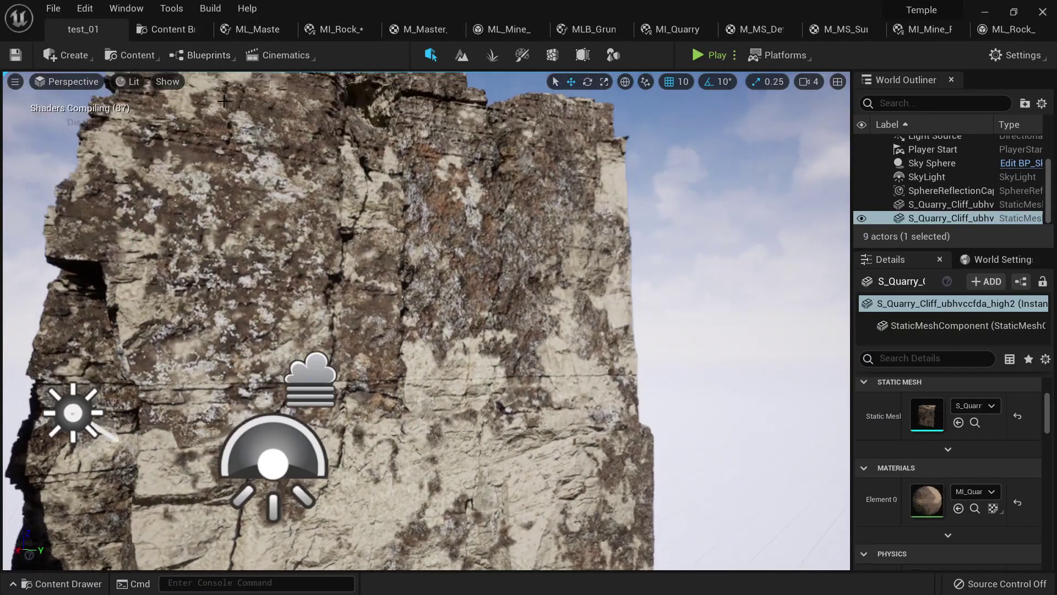
Save all modified content, including MI_Rock_Instance.
click(164, 30)
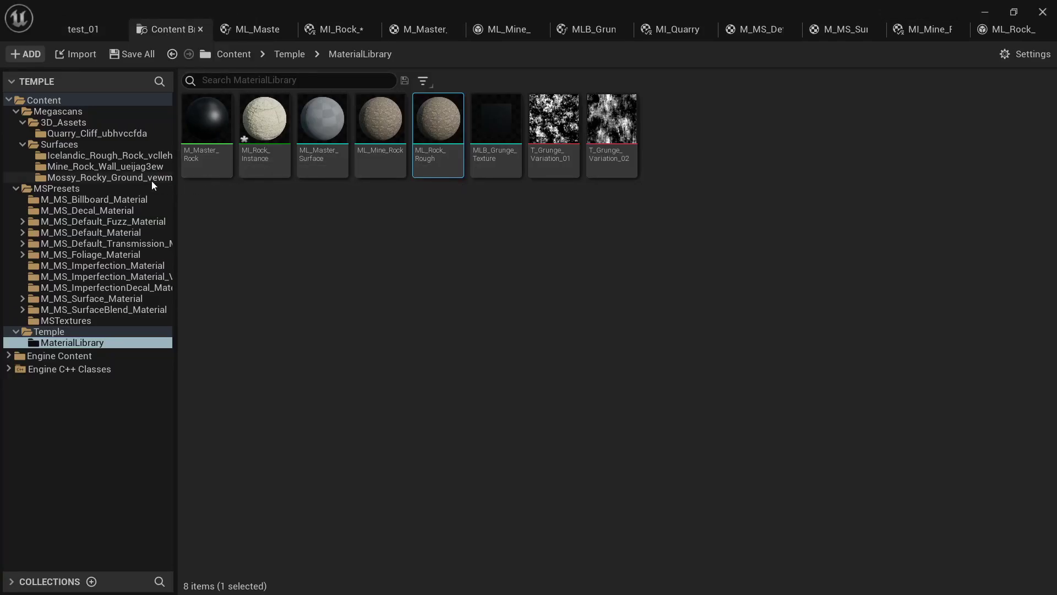
key(ctrl+shift+s)
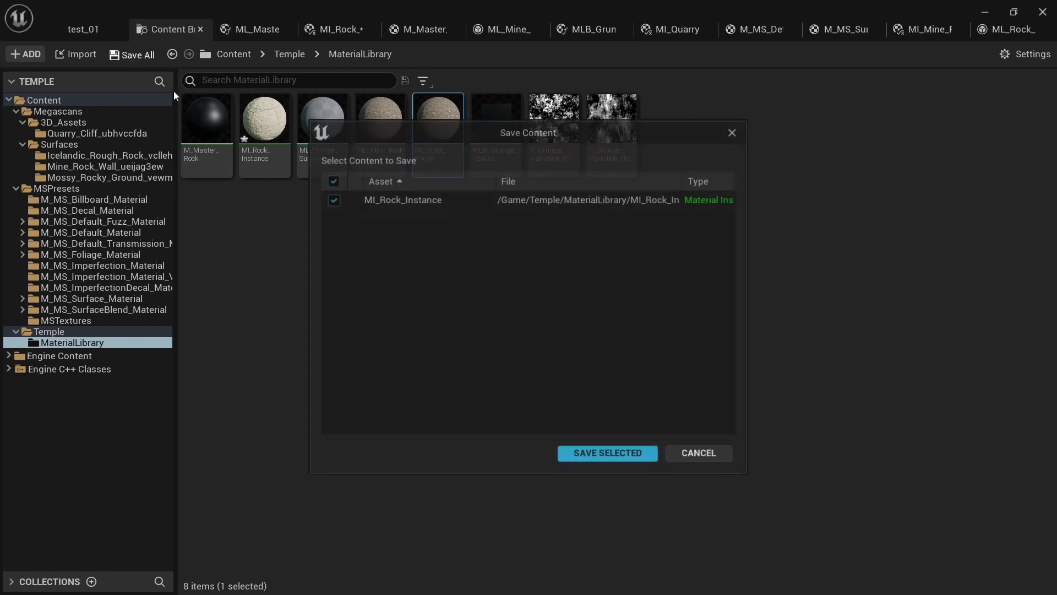
click(582, 447)
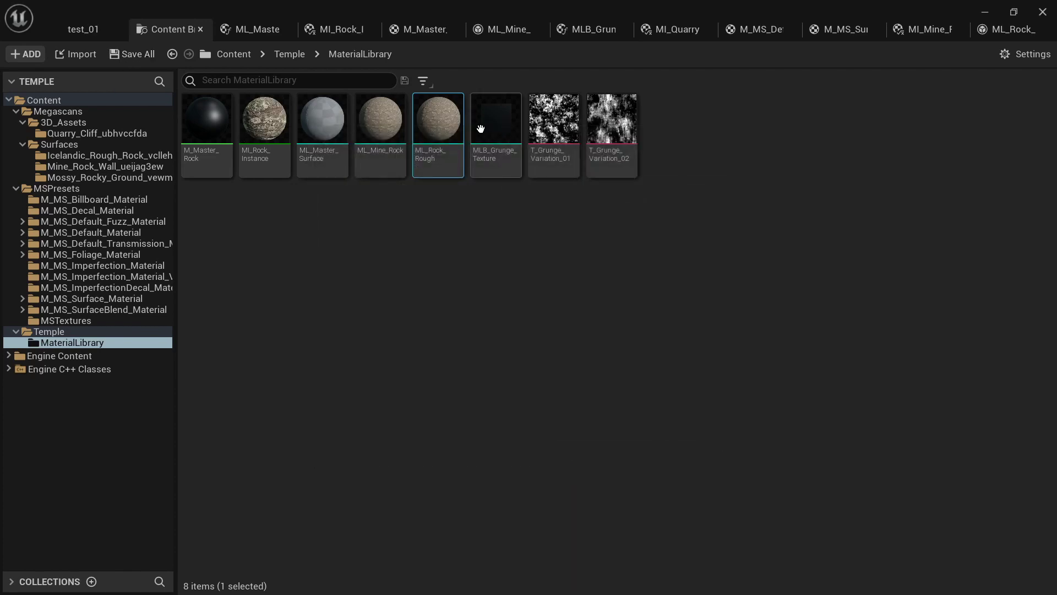
Look over the cliff in the test_01 level again and check the parameters of ML_Rock_Rough.
click(97, 28)
key(s)
right_drag(460, 155, 430, 193)
click(1029, 37)
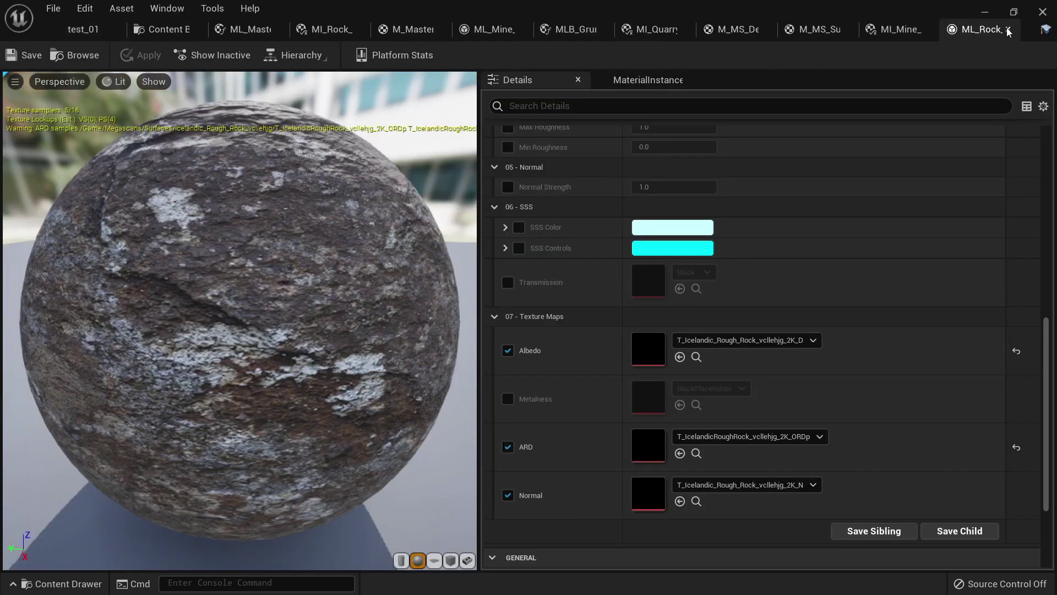
scroll(771, 309, up, 5)
Review the tiling, texture and adjustment nodes of ML_Master_Surface, and close that material layer's editor.
click(230, 34)
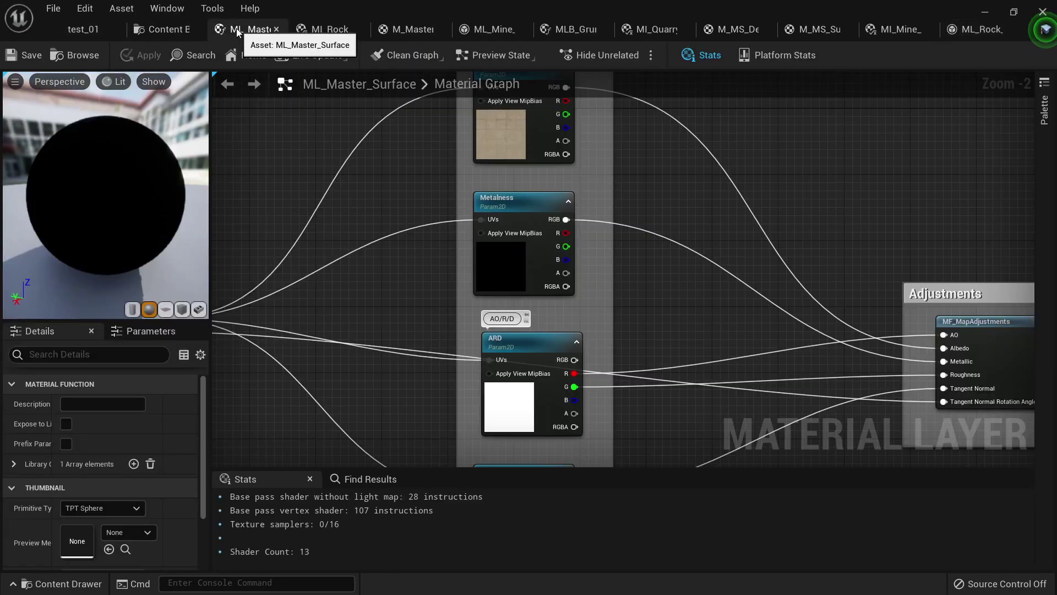
right_drag(386, 235, 529, 285)
scroll(498, 265, down, 1)
scroll(497, 265, up, 2)
right_drag(510, 248, 444, 219)
scroll(445, 223, down, 5)
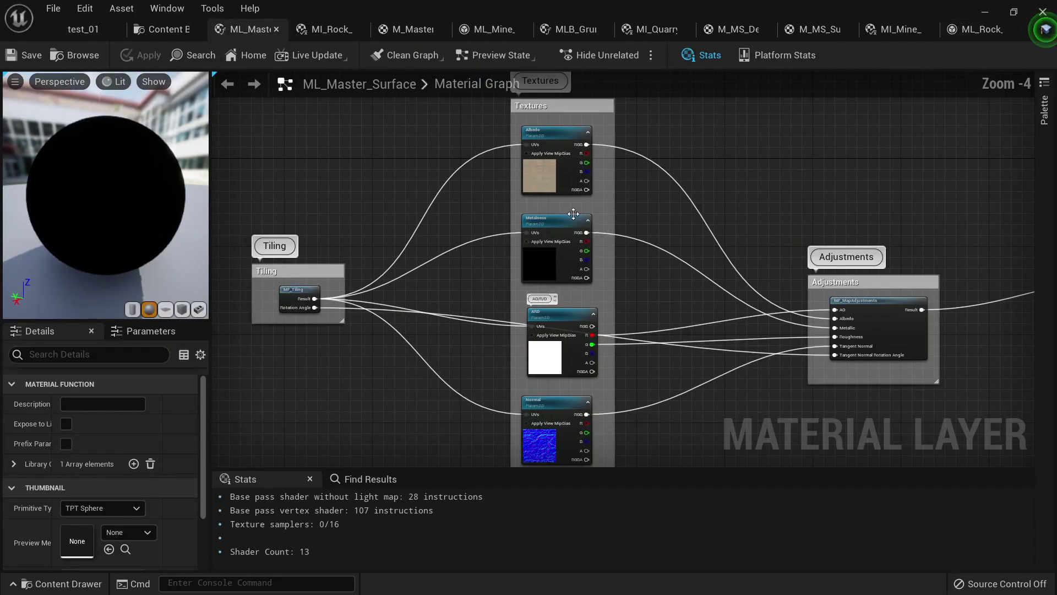
middle_click(261, 32)
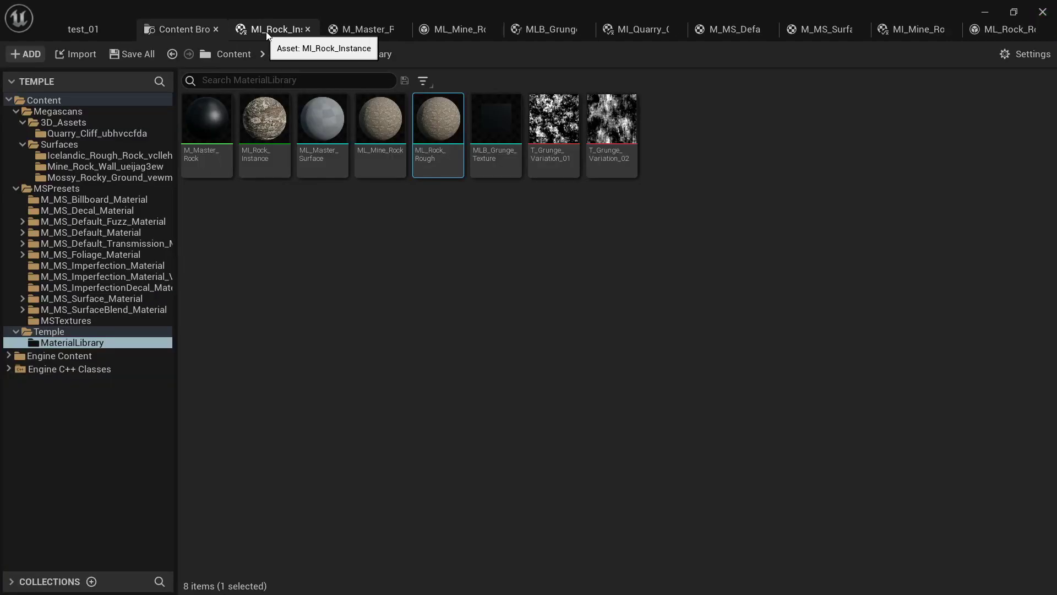
Review the parameters and texture maps of ML_Mine_Rock, and close its editor while applying the changes to the original asset.
click(262, 32)
click(352, 30)
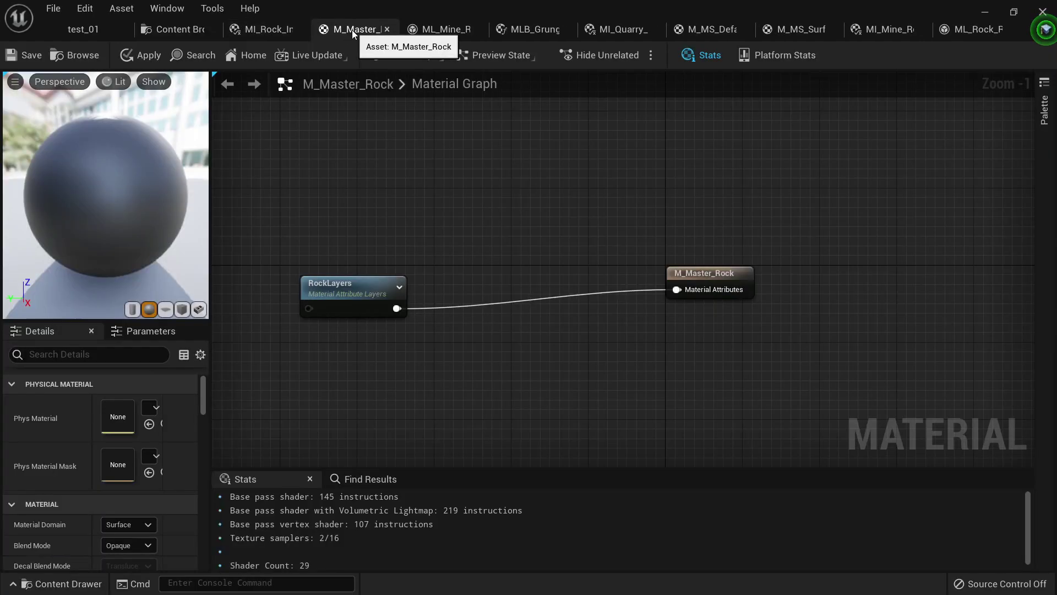
click(443, 37)
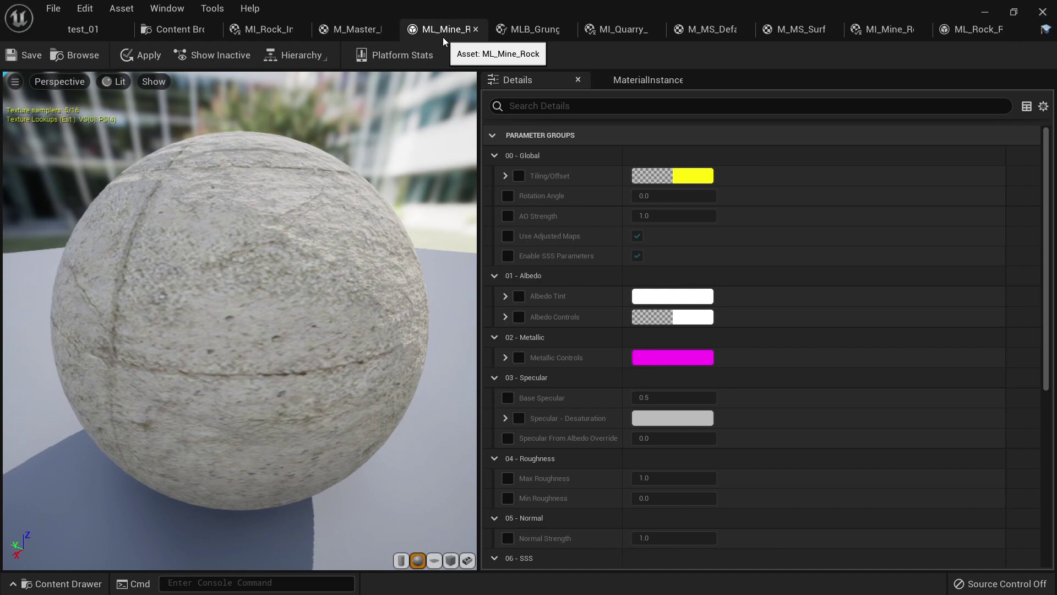
scroll(736, 249, down, 10)
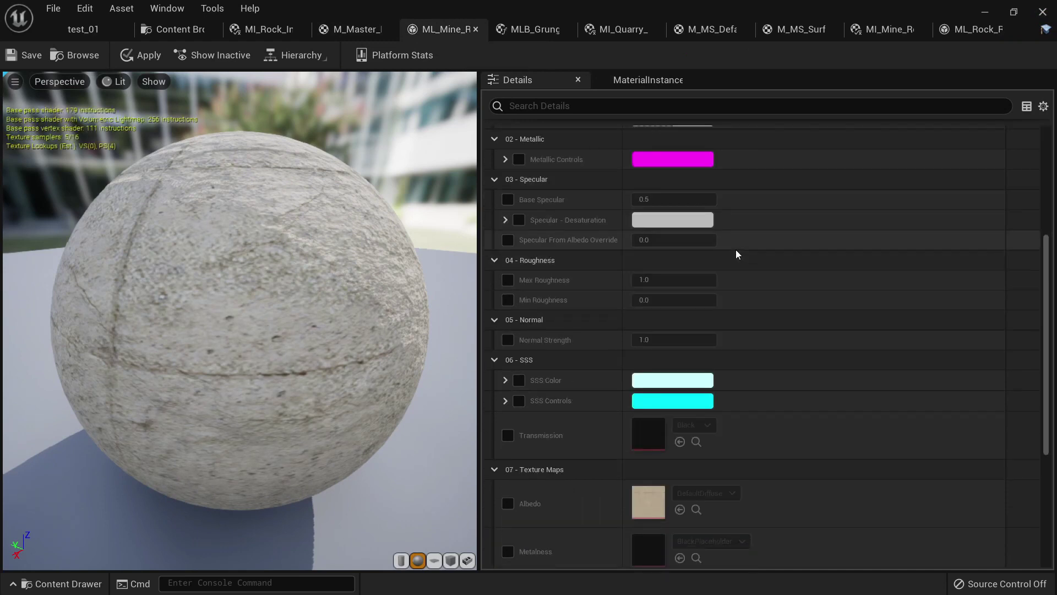
scroll(689, 381, up, 2)
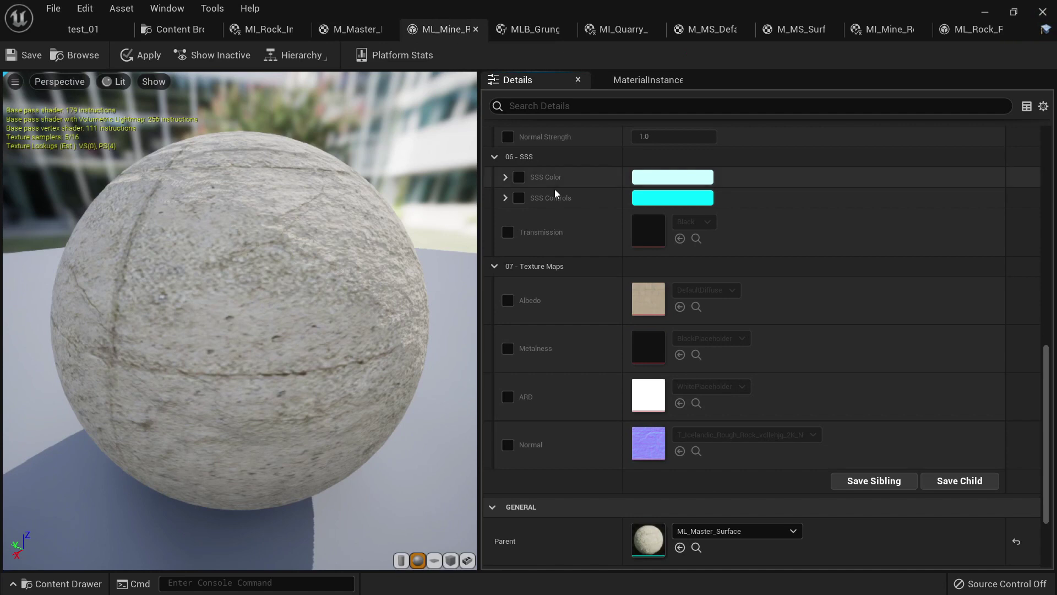
scroll(732, 435, down, 2)
scroll(731, 430, up, 11)
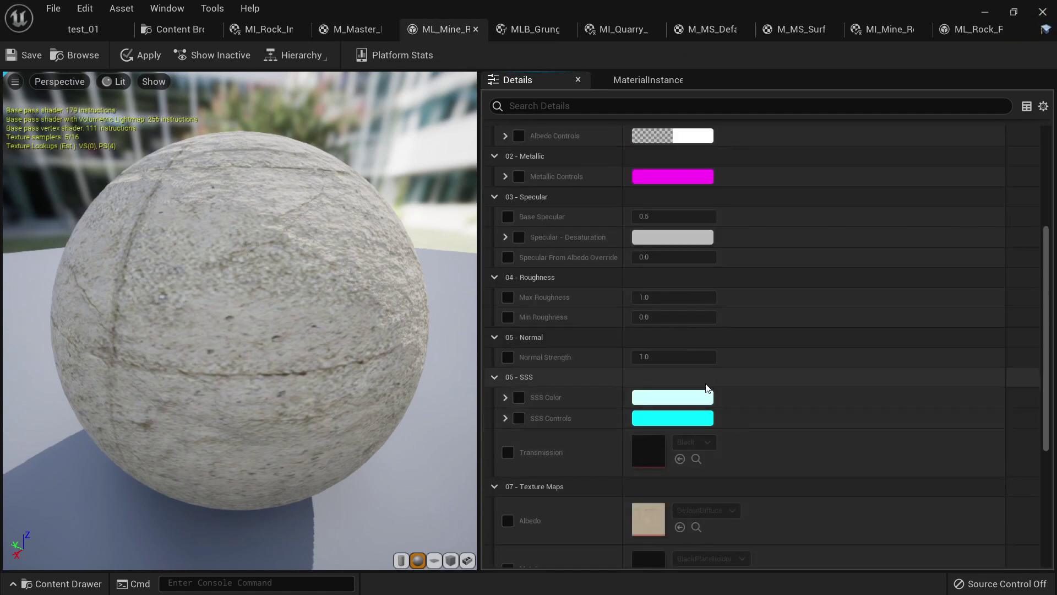
scroll(705, 379, down, 4)
scroll(705, 363, down, 7)
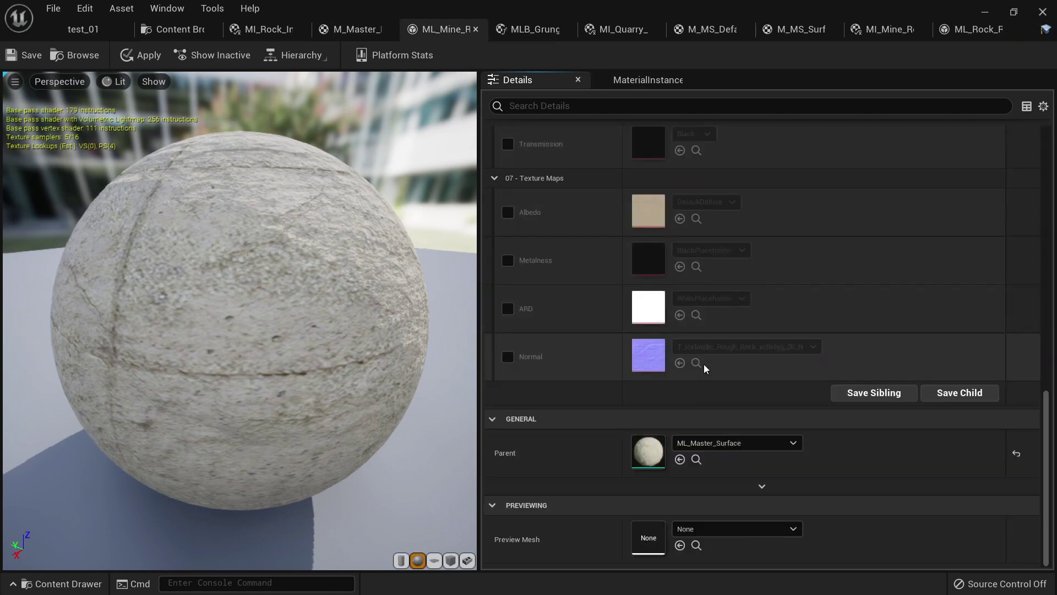
click(476, 29)
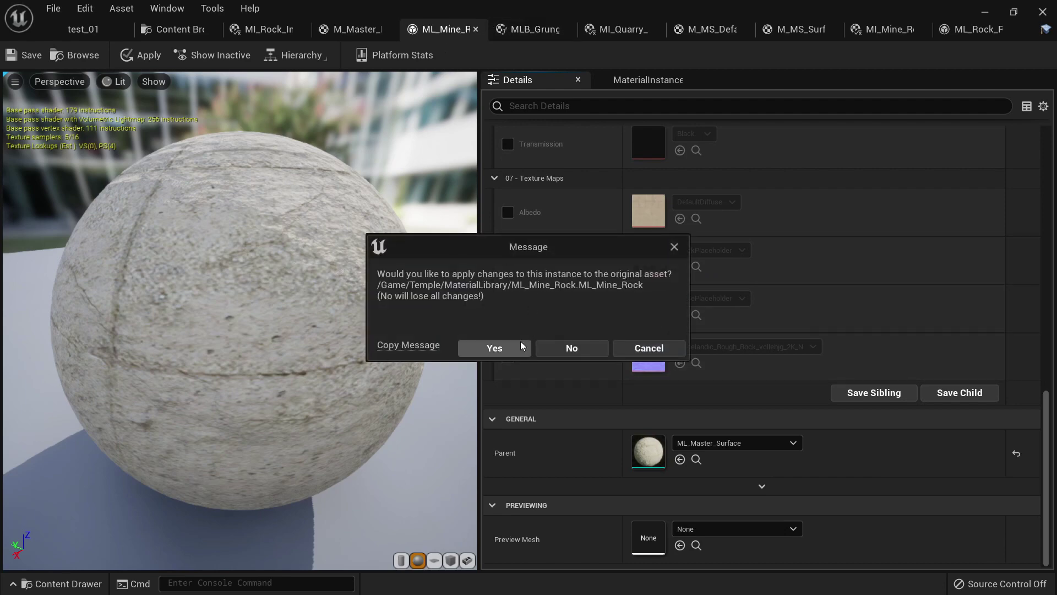
click(504, 347)
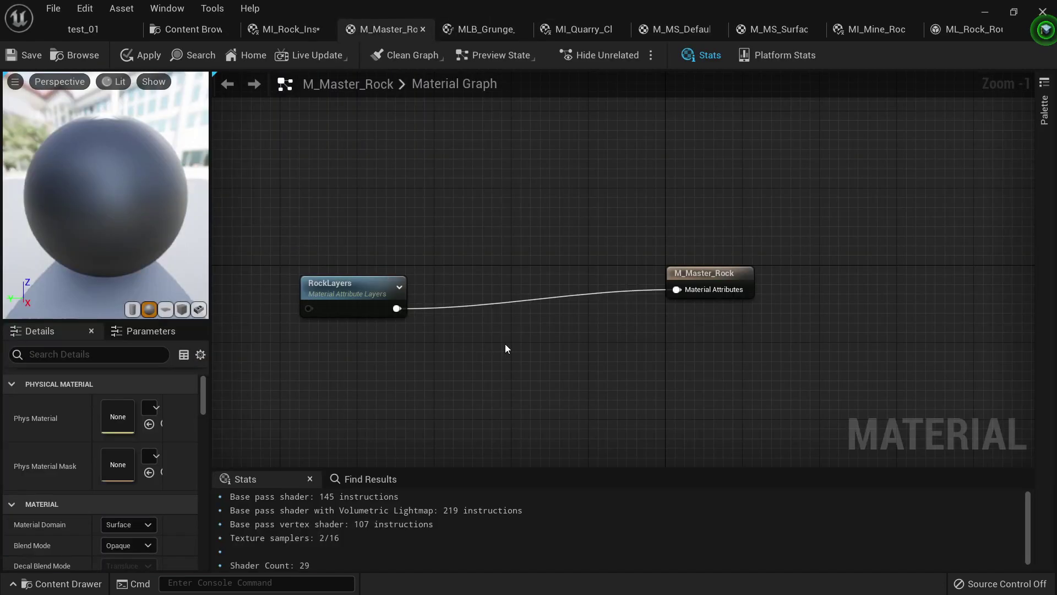
Close the MLB_Grunge_Texture and MI_Quarry_Cliff asset editors.
click(471, 31)
click(519, 30)
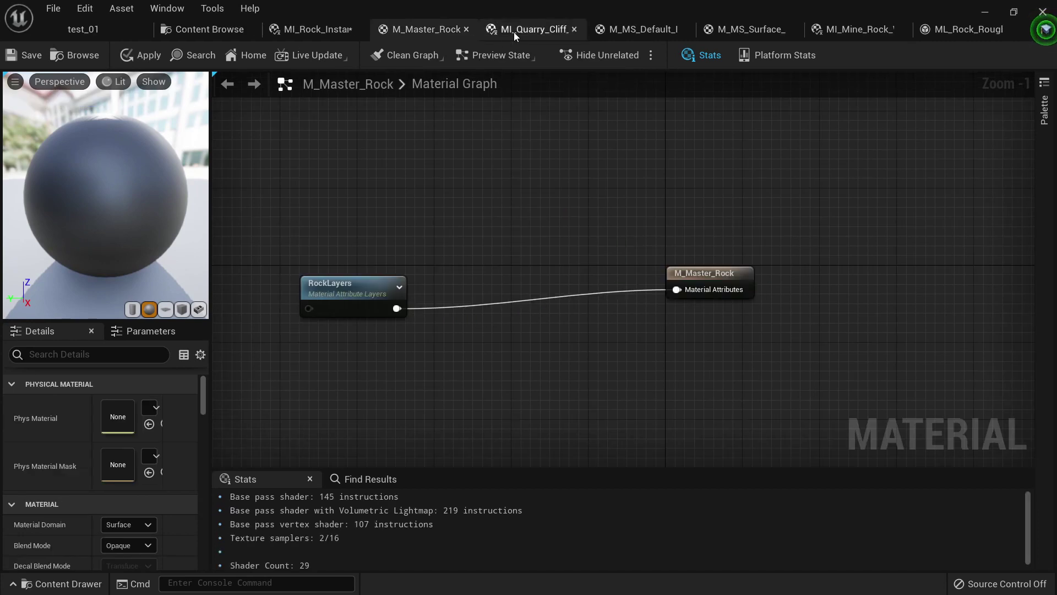
click(517, 30)
middle_click(538, 35)
click(547, 37)
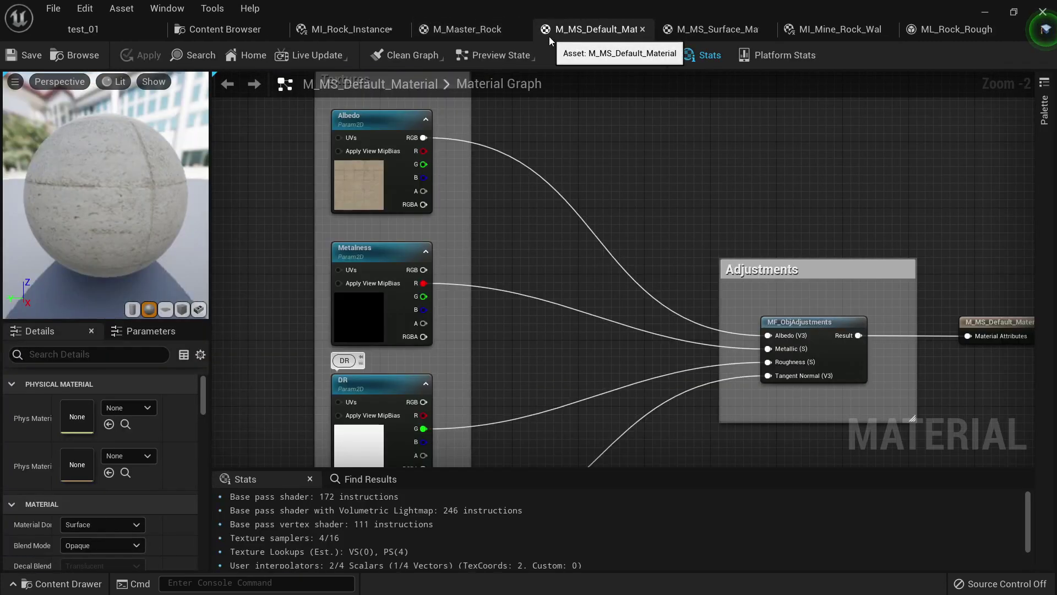
Look over the M_MS_Default_Material graph, and close the M_MS_Default_Material and M_MS_Surface_Material editors.
right_drag(620, 171, 572, 189)
scroll(628, 216, down, 4)
scroll(576, 191, up, 3)
middle_click(599, 36)
click(642, 34)
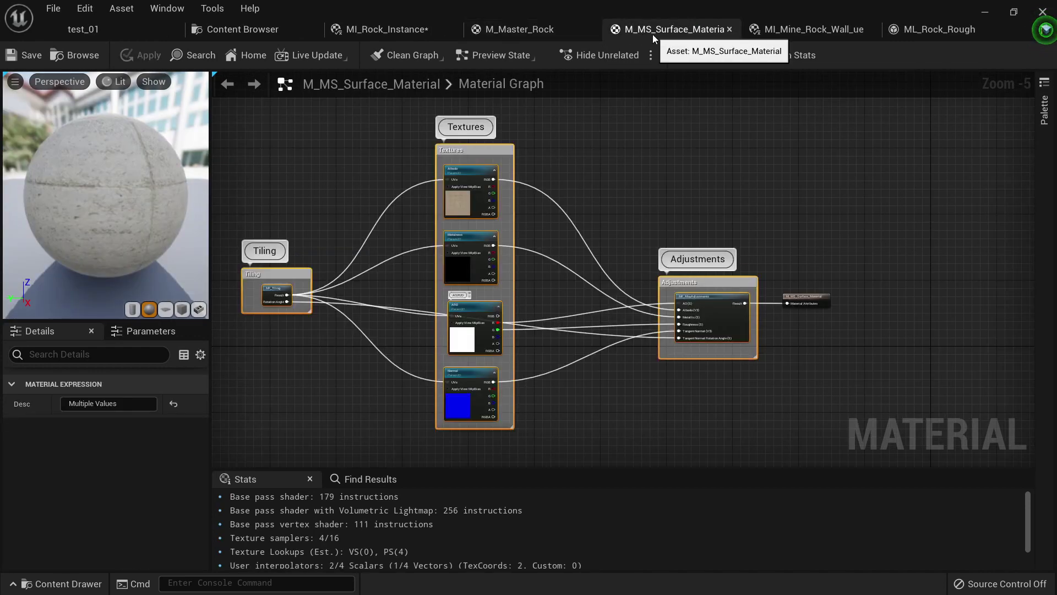
middle_click(652, 34)
Review the parameter groups and texture maps of the MI_Mine_Rock_Wall material instance and close its editor.
click(695, 38)
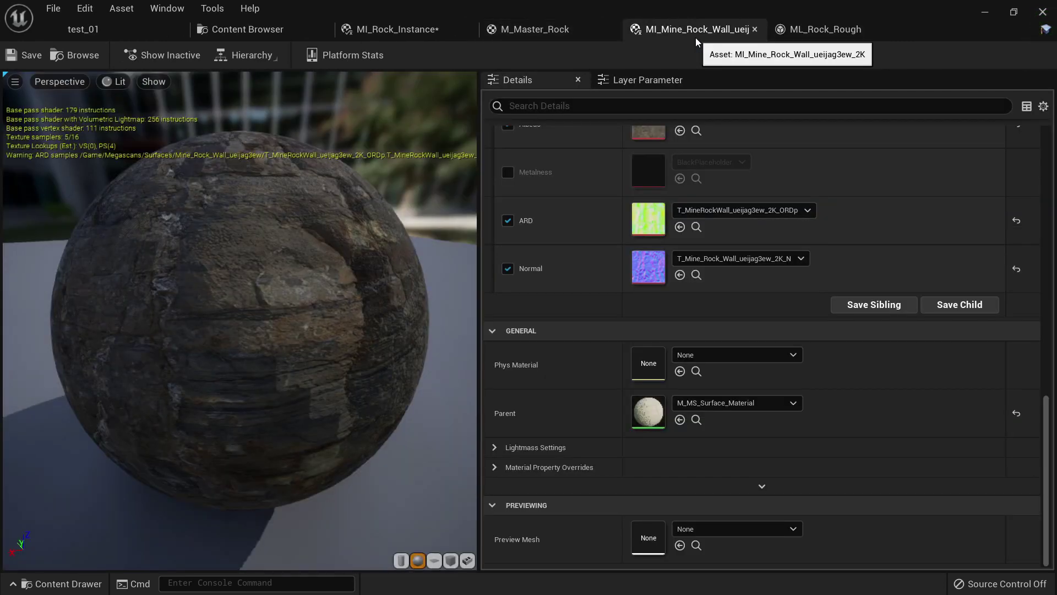
scroll(684, 256, up, 5)
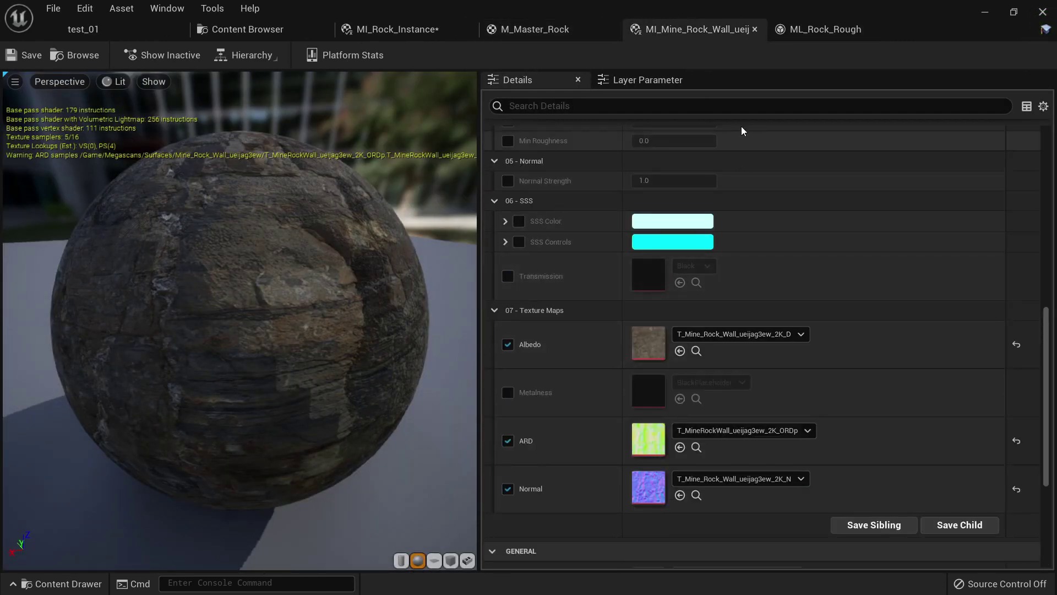
scroll(769, 272, up, 3)
scroll(771, 269, down, 4)
scroll(818, 337, up, 8)
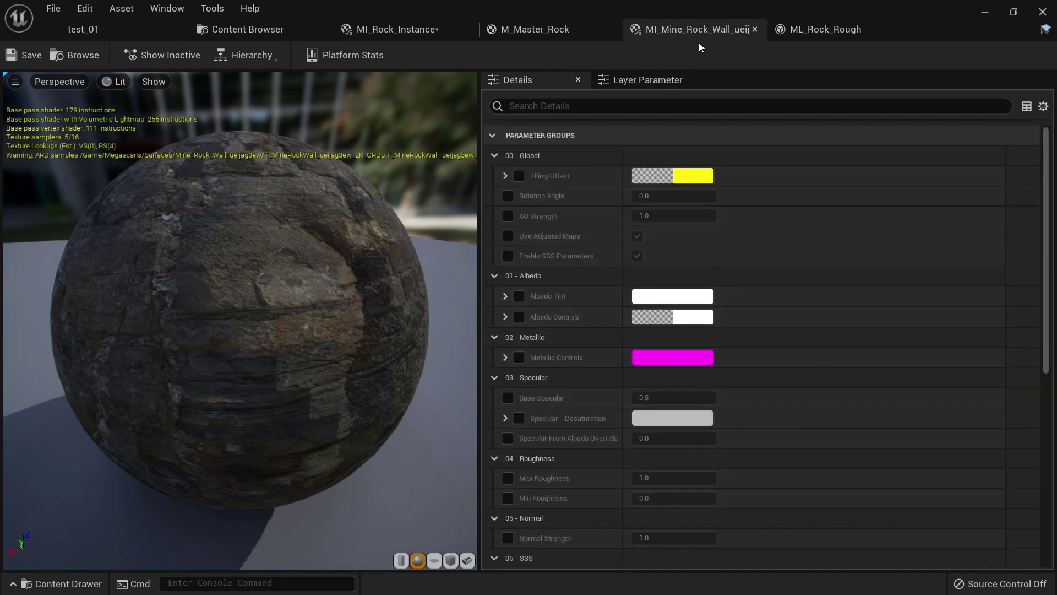
middle_click(700, 34)
click(699, 31)
Save all modified assets, including MI_Rock_Instance and ML_Mine_Rock, from the Content Browser.
click(219, 41)
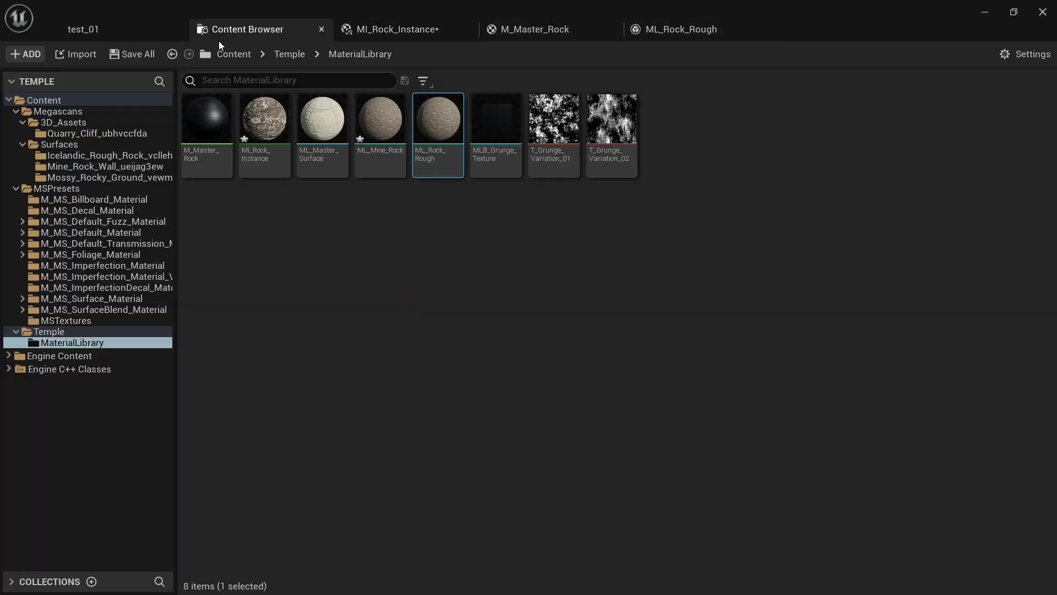
click(132, 54)
click(578, 451)
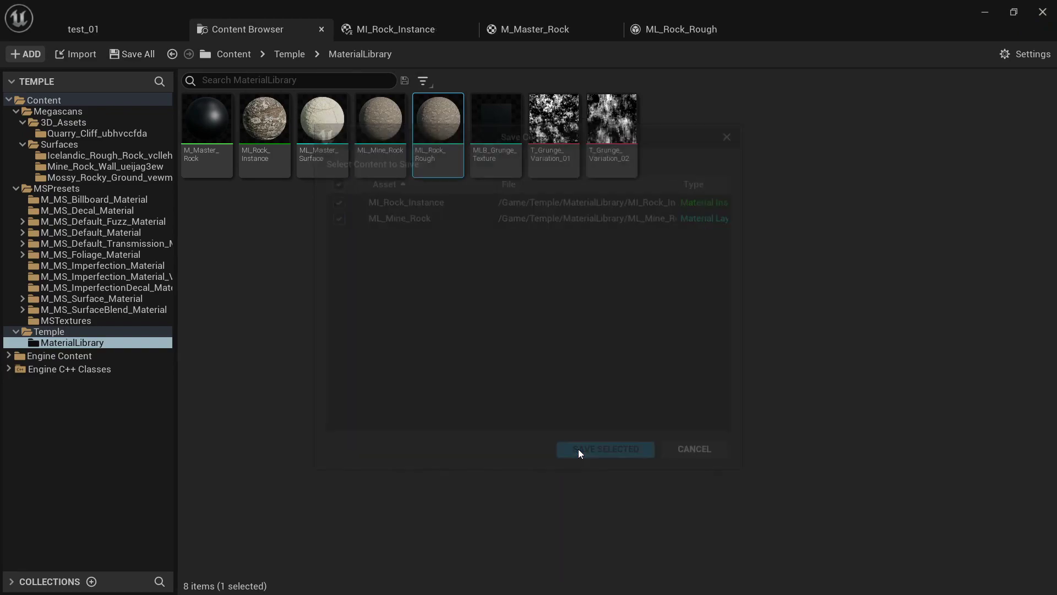
Select the quarry cliff mesh in the test_01 level and open its MI_Rock_Instance material at the Background layer.
click(85, 30)
right_drag(392, 254, 435, 242)
click(392, 253)
double_click(938, 501)
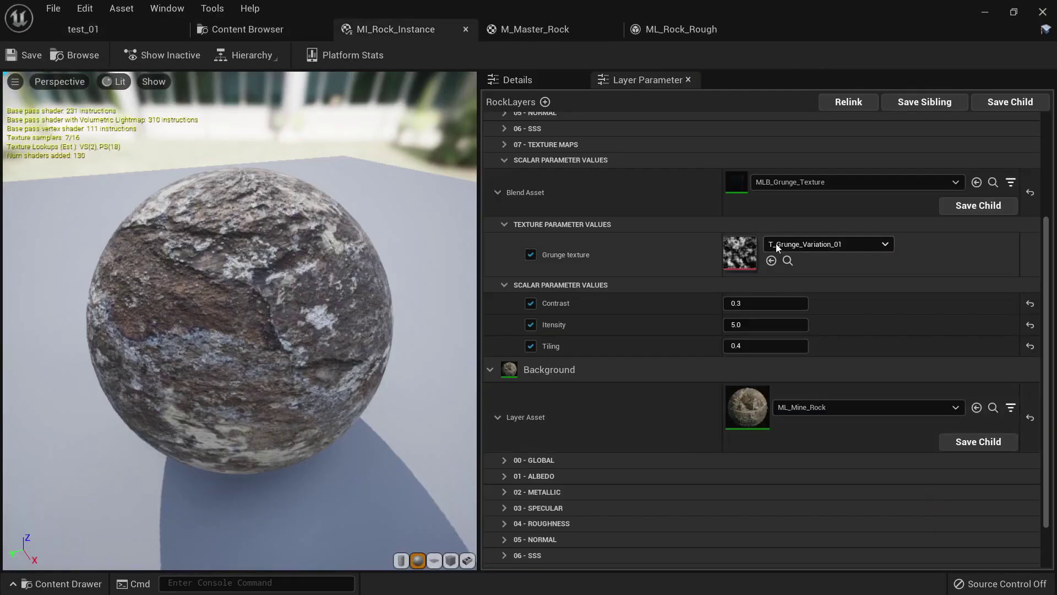
scroll(771, 408, down, 1)
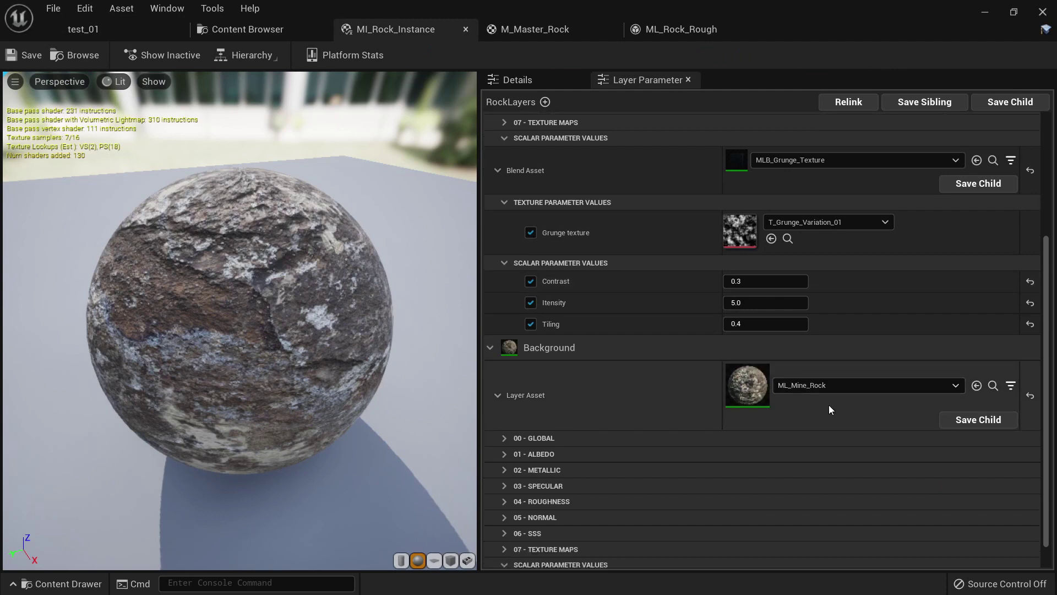
scroll(566, 365, down, 1)
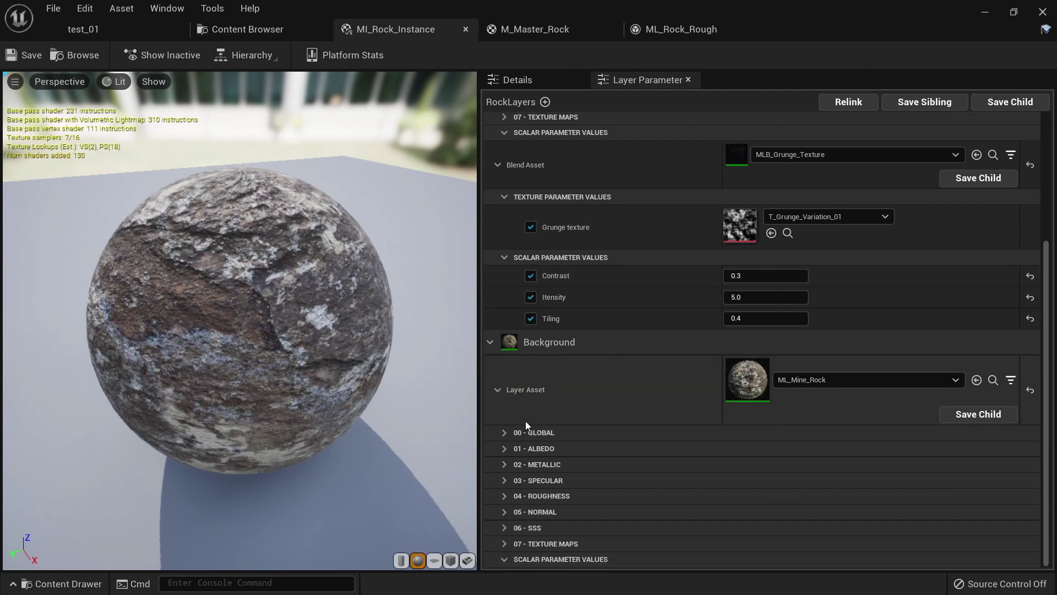
Expand the Global, Albedo, Metallic and Specular parameter groups of the Background layer.
click(515, 433)
scroll(540, 433, down, 2)
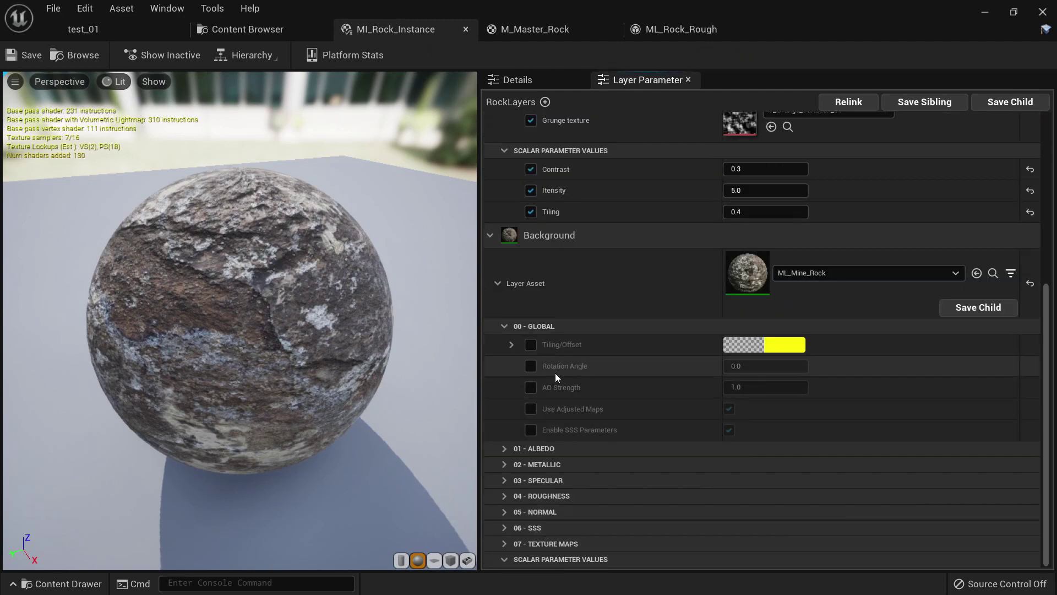
click(504, 448)
scroll(506, 465, down, 1)
click(505, 465)
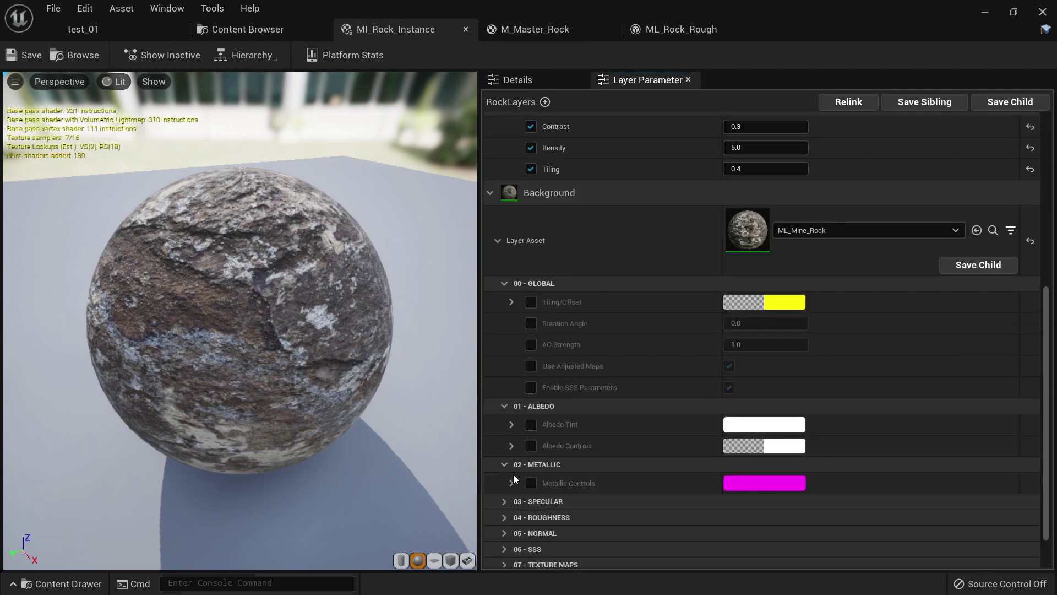
click(504, 499)
Enable the Albedo Tint and Albedo Controls overrides on the Background layer and expand their channel values.
scroll(528, 493, down, 2)
click(530, 340)
click(511, 339)
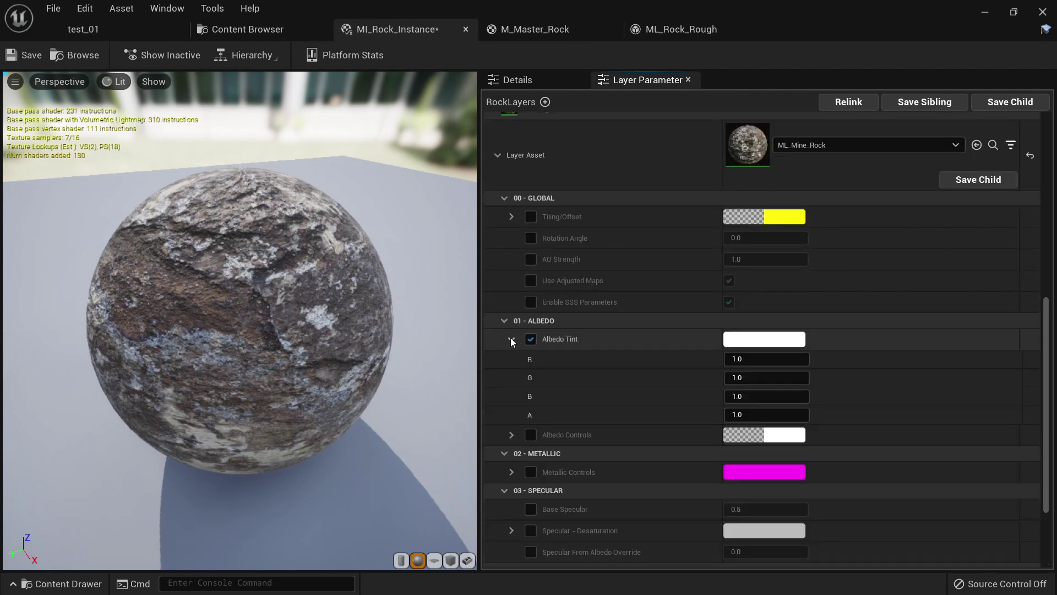
click(511, 435)
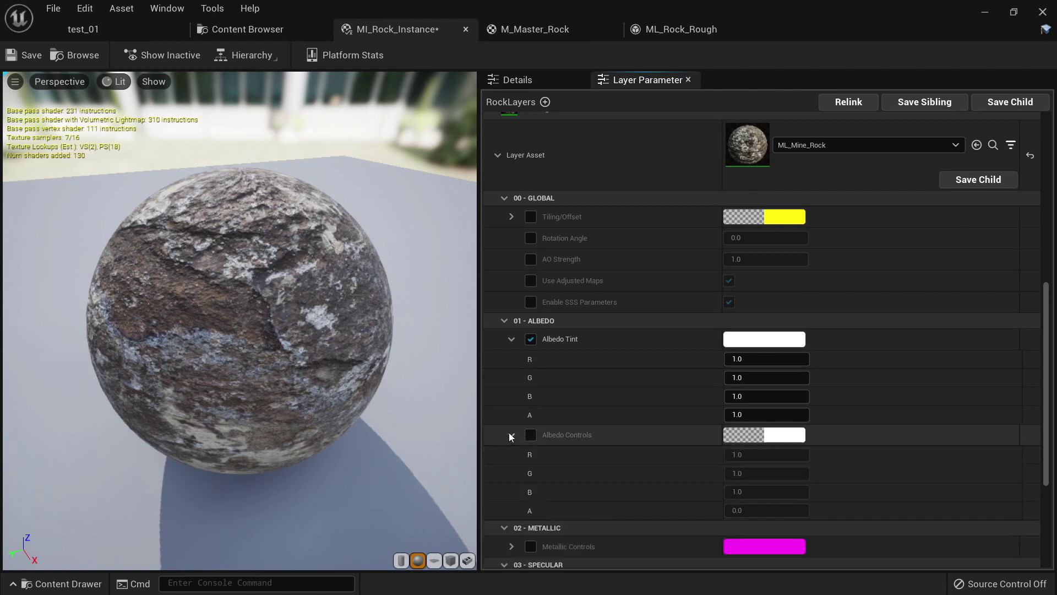
click(531, 434)
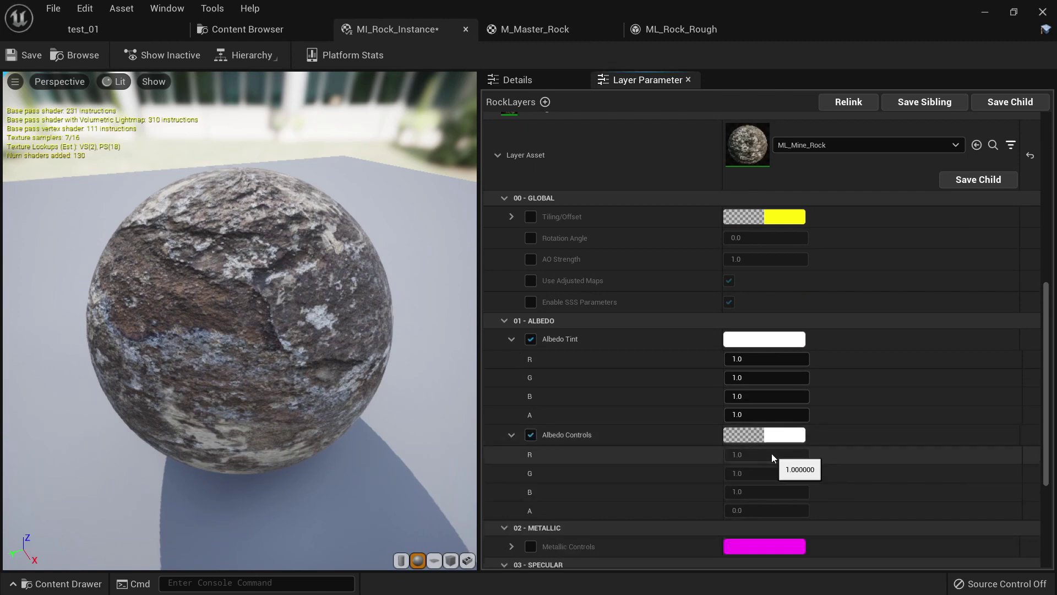
Open the Background layer's ML_Mine_Rock asset and inspect its parameters down to the texture maps and its preview sphere.
scroll(607, 324, up, 2)
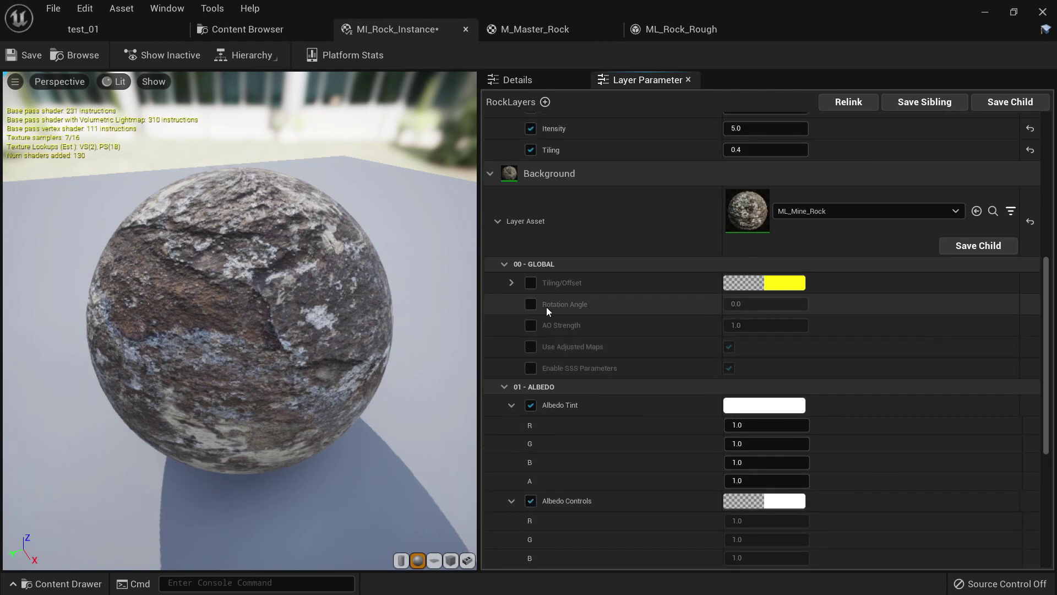
double_click(747, 213)
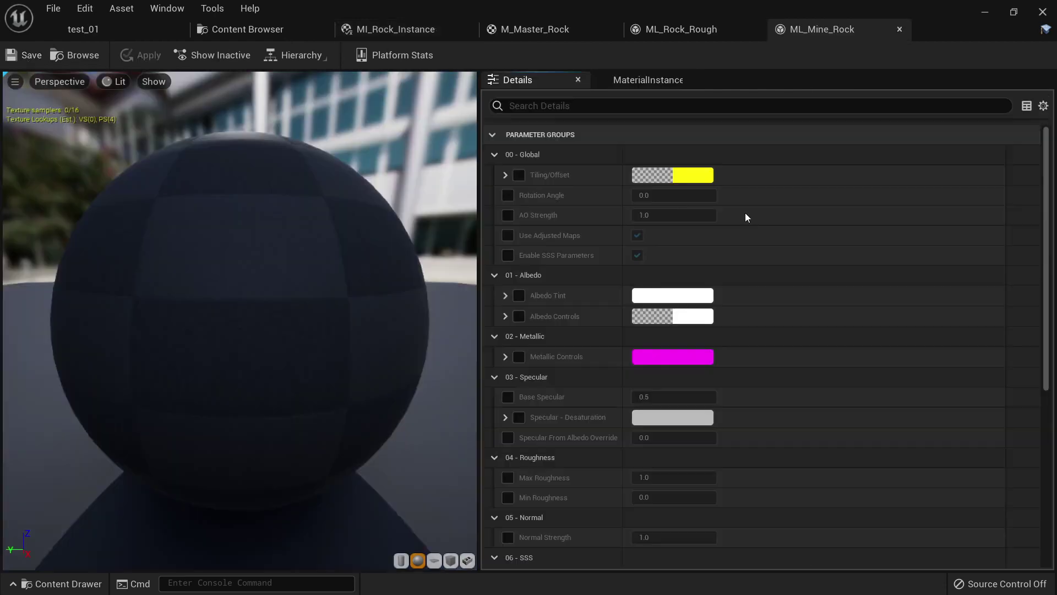
scroll(696, 234, down, 5)
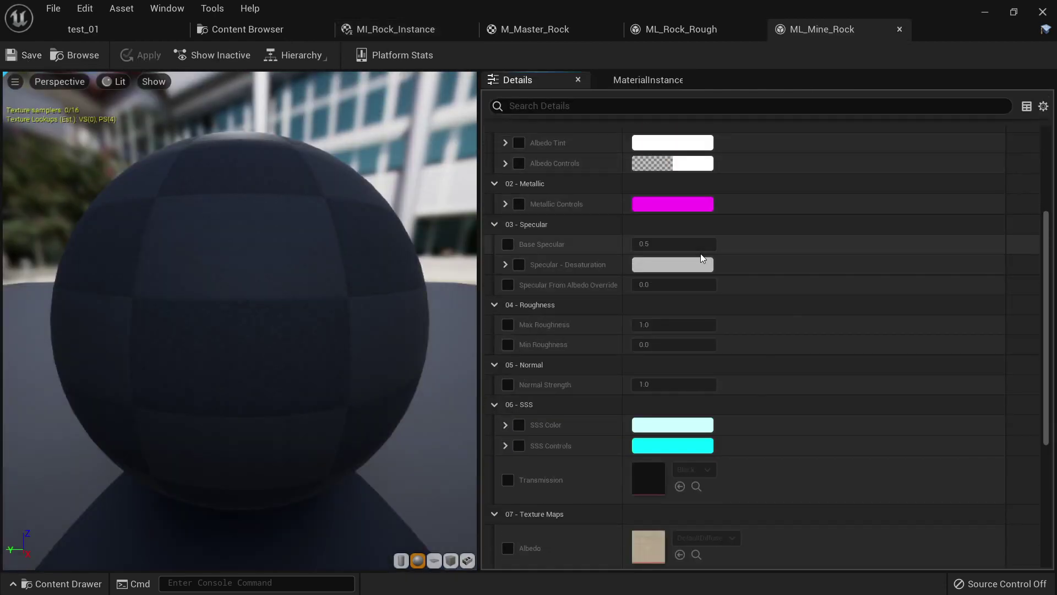
scroll(700, 254, down, 6)
scroll(352, 299, down, 6)
scroll(352, 301, up, 7)
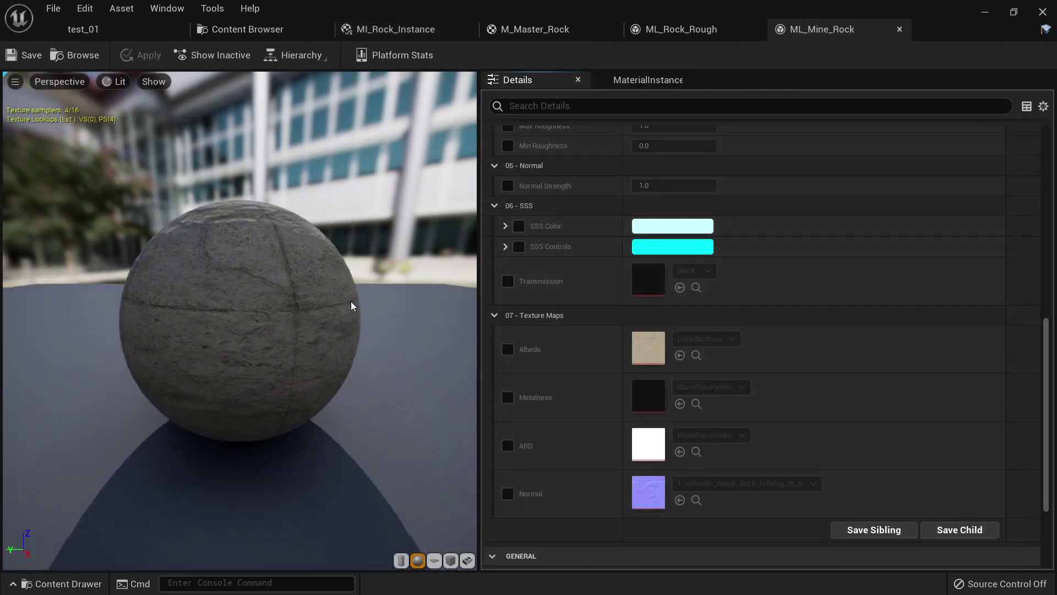
drag(351, 302, 248, 292)
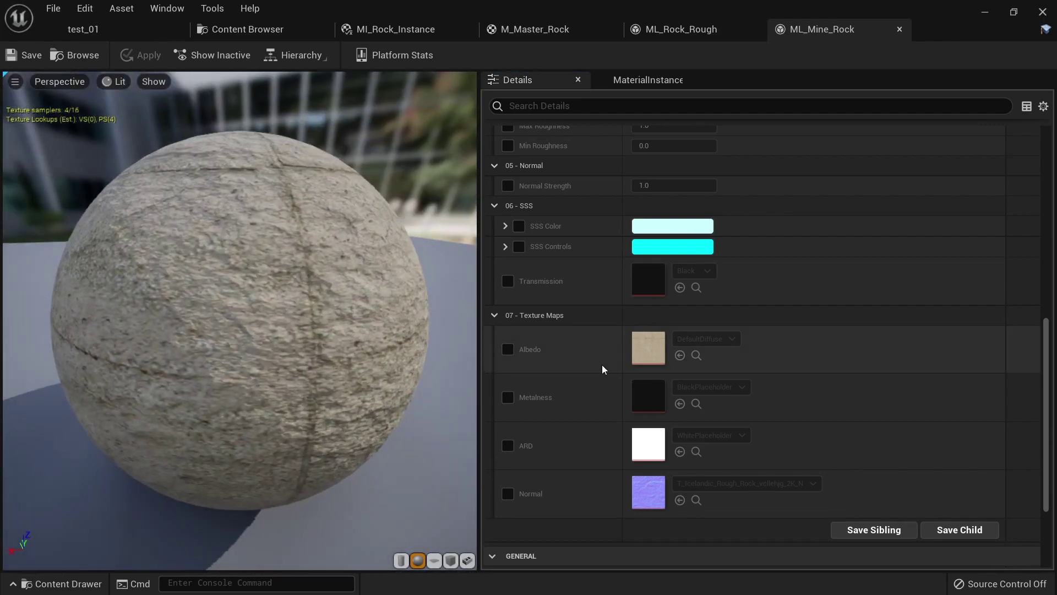
Enable the Albedo, ARD and Normal texture overrides in ML_Mine_Rock and assign T_Mine_Rock_Wall_ueijag3ew_2K_D as the Albedo map.
click(508, 350)
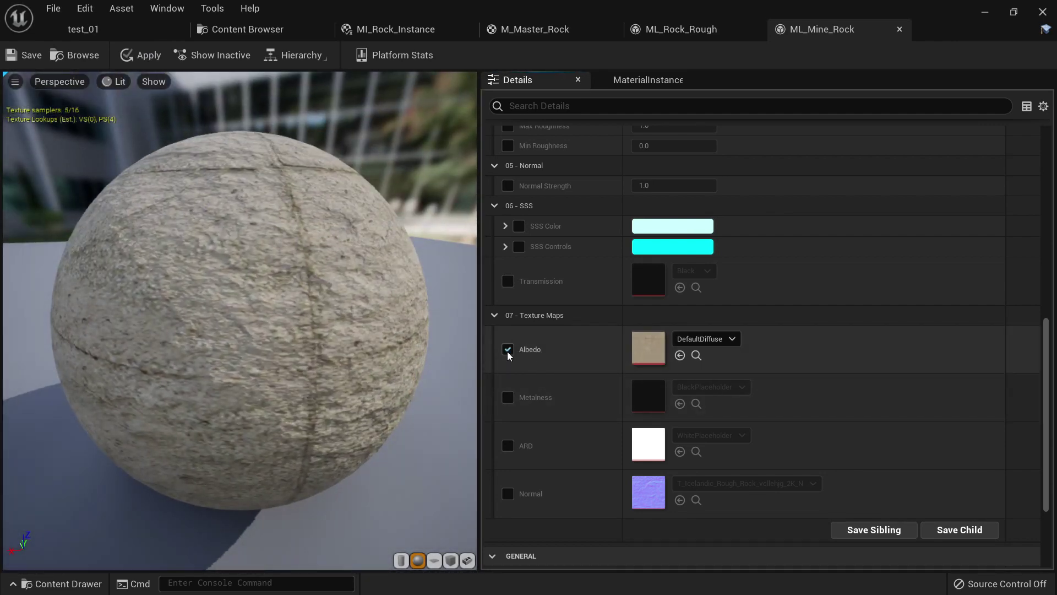
click(507, 446)
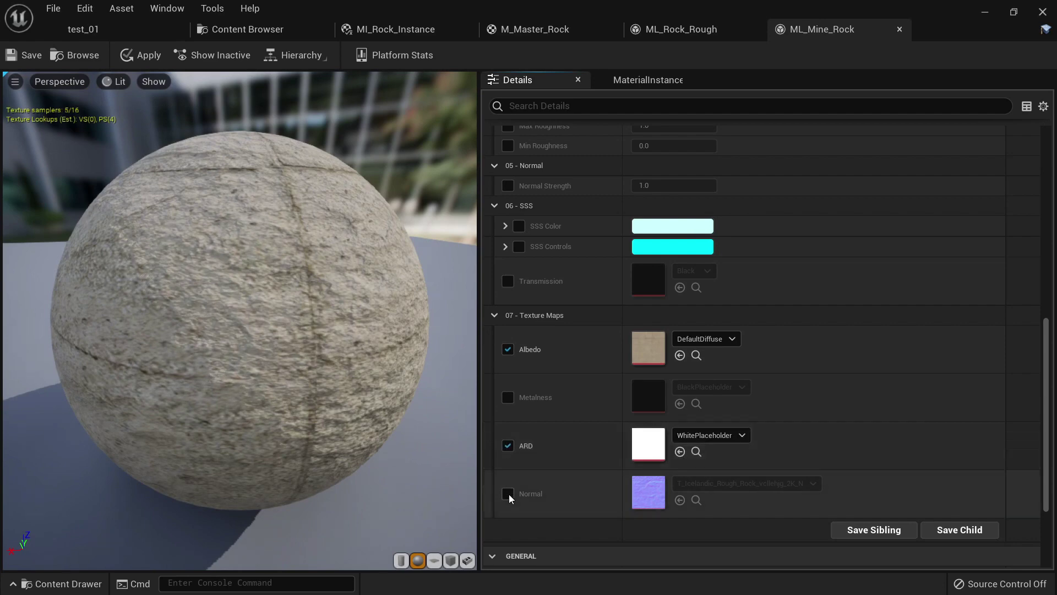
click(508, 494)
click(719, 337)
text(mine)
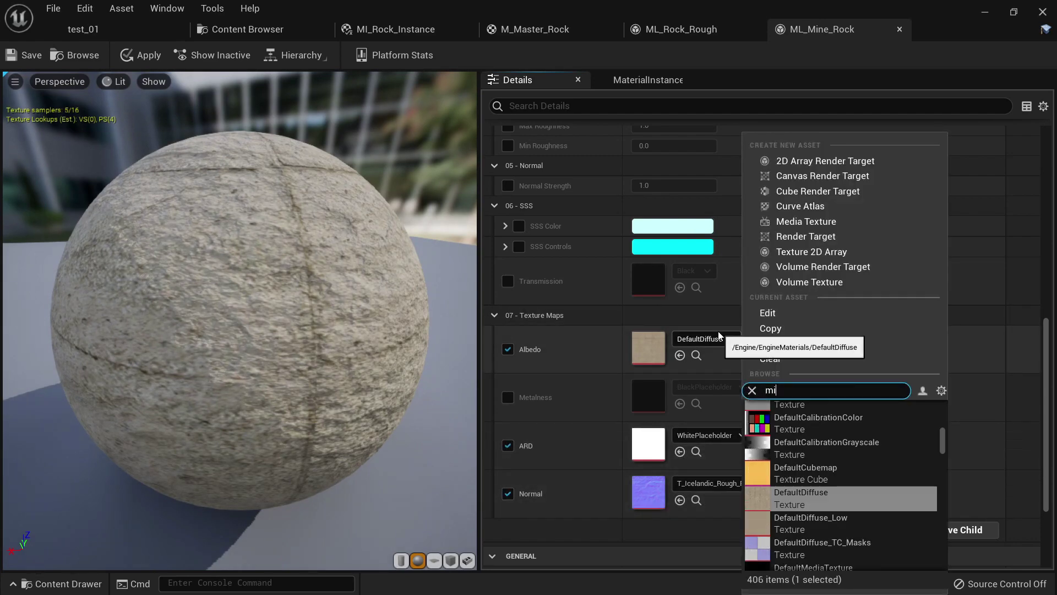
click(847, 408)
Assign T_MineRockWall_ueijag3ew_2K_ORDp as the ARD map and T_Mine_Rock_Wall_ueijag3ew_2K_N as the Normal map.
click(711, 433)
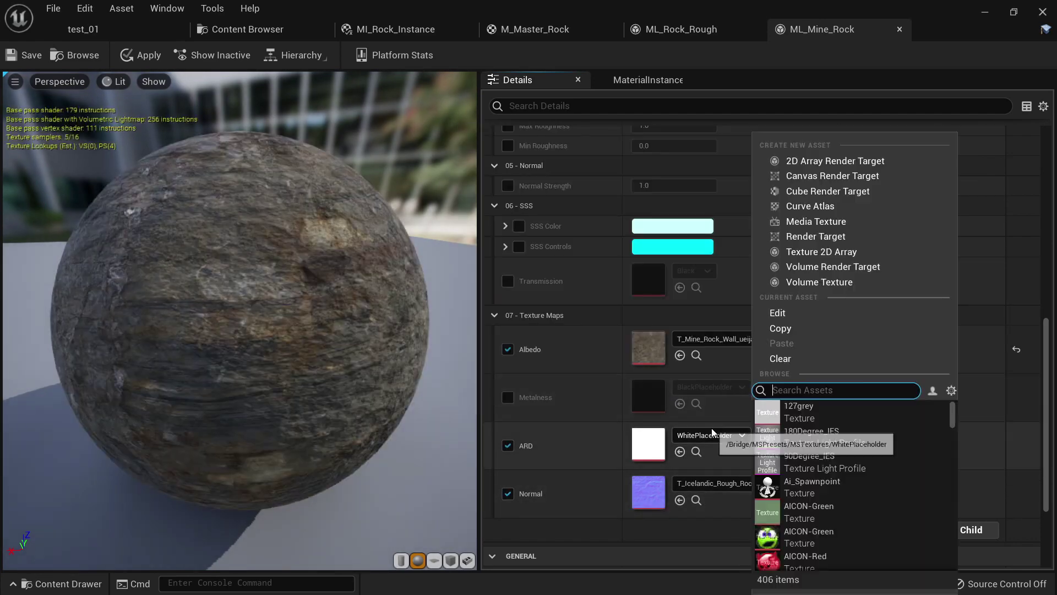
text(mine)
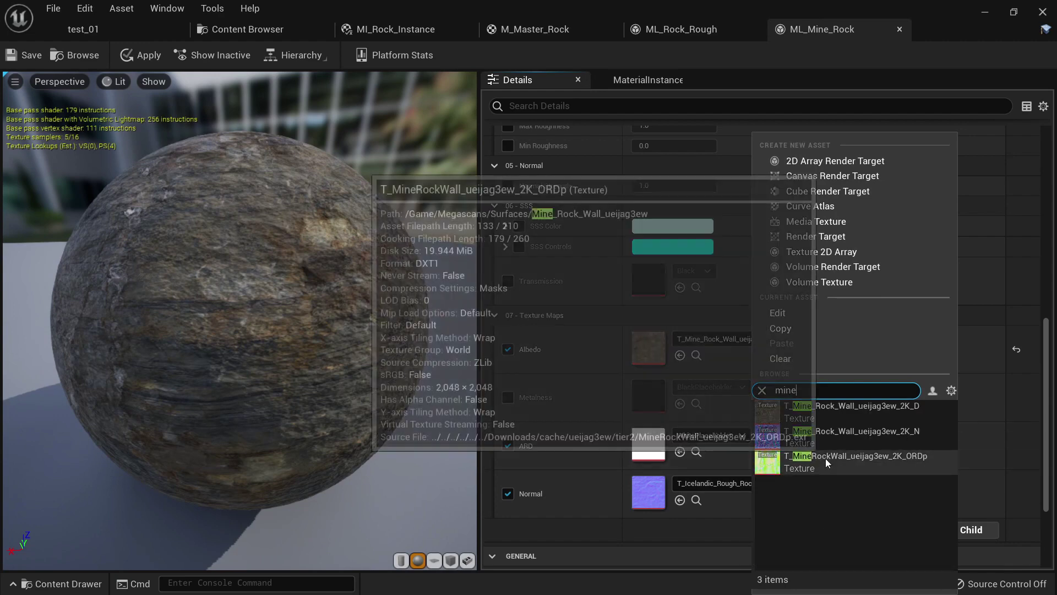
click(825, 459)
click(710, 488)
text(mine)
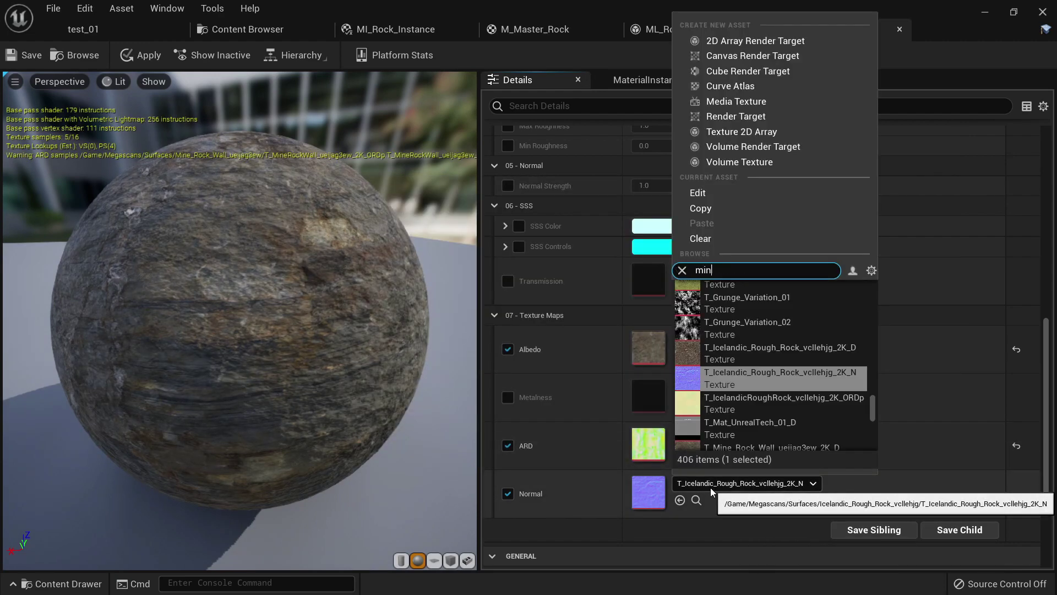
click(790, 322)
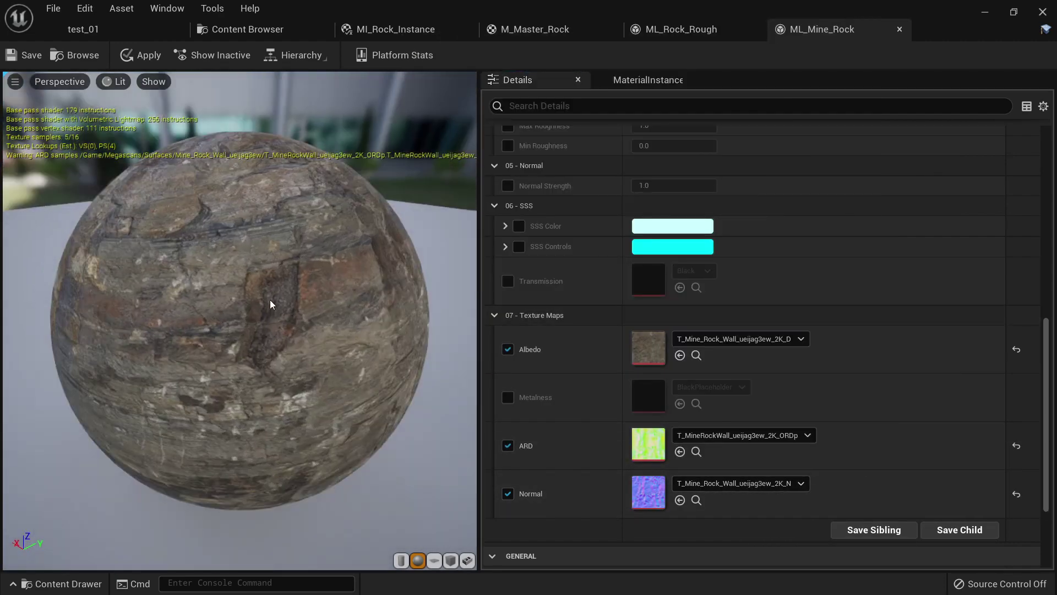
Save ML_Mine_Rock and check the cliff mesh in the test_01 level.
click(22, 55)
click(102, 30)
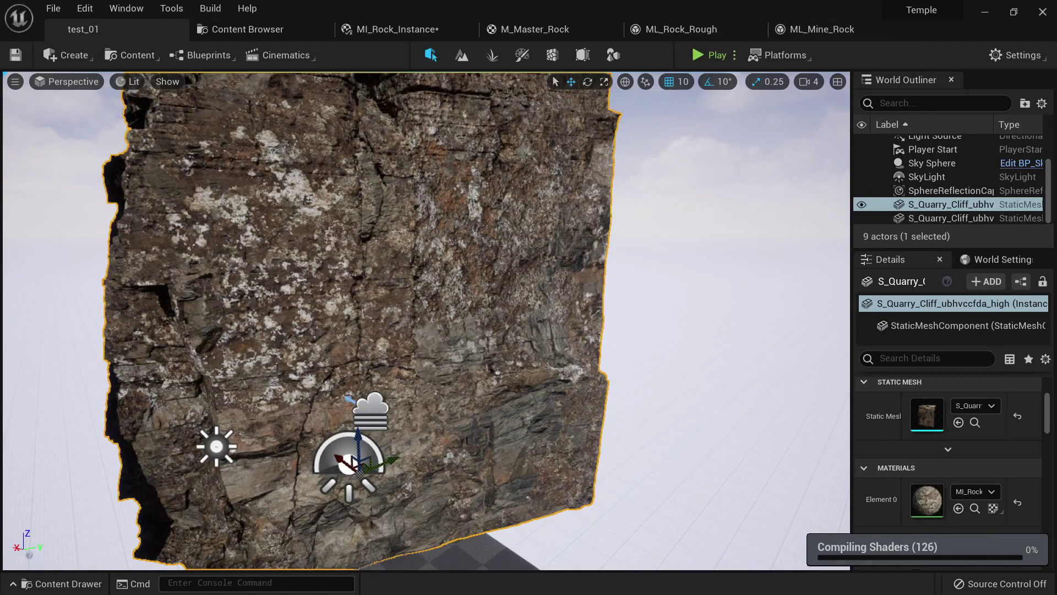
right_drag(352, 287, 369, 253)
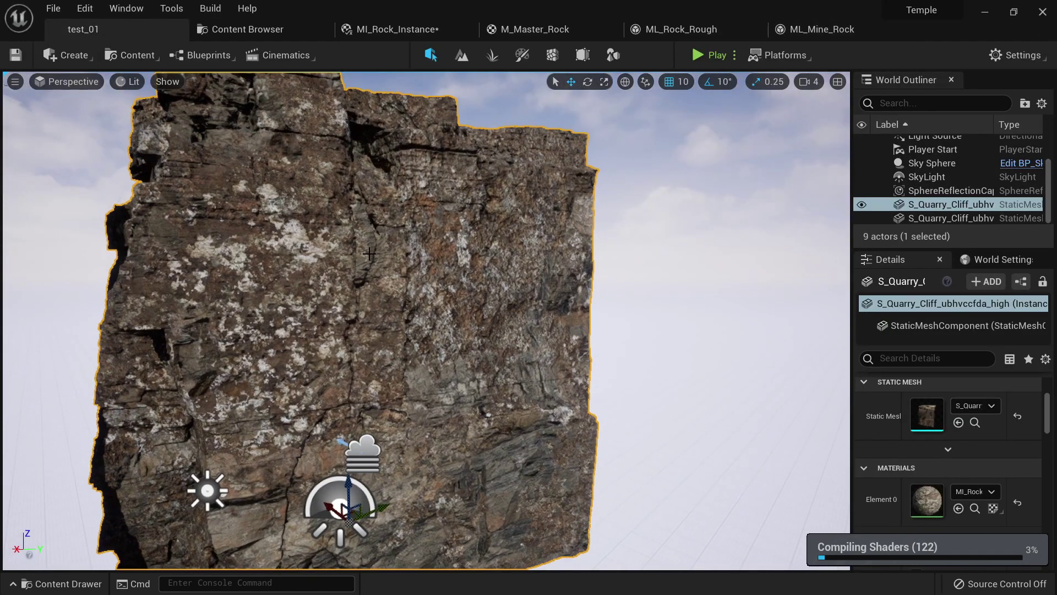
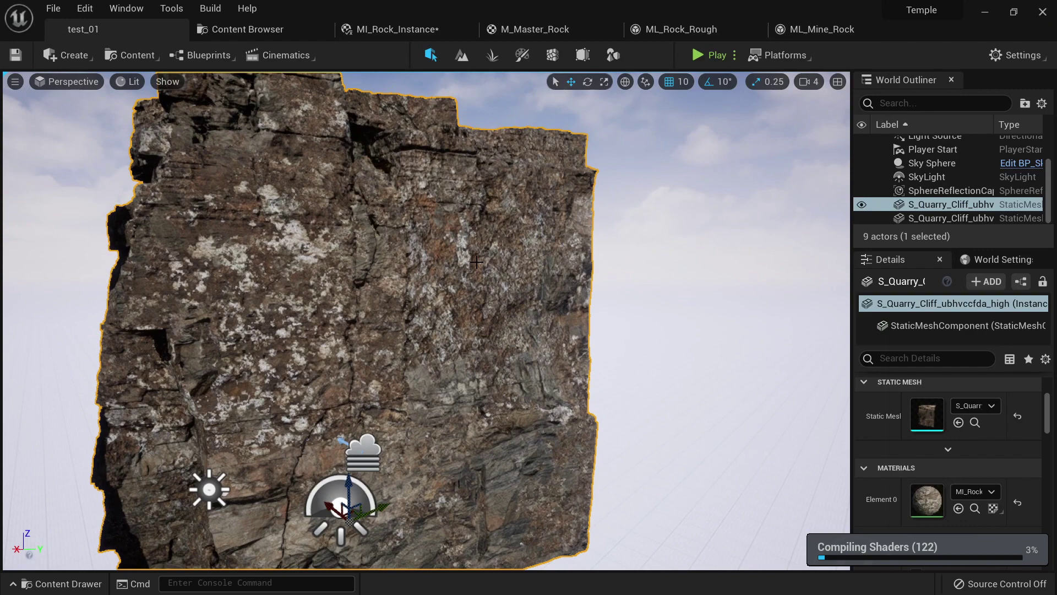
Return to ML_Mine_Rock, save it again and close its editor.
click(787, 30)
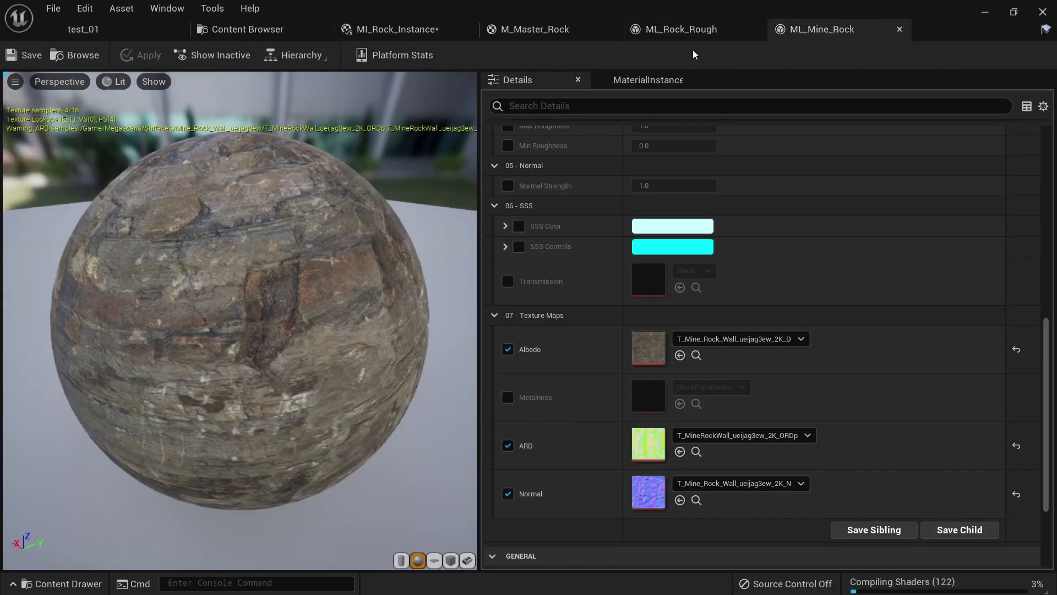
click(16, 57)
middle_click(791, 33)
Open ML_Rock_Rough from the MaterialLibrary folder and review its parameter groups and texture maps.
click(278, 25)
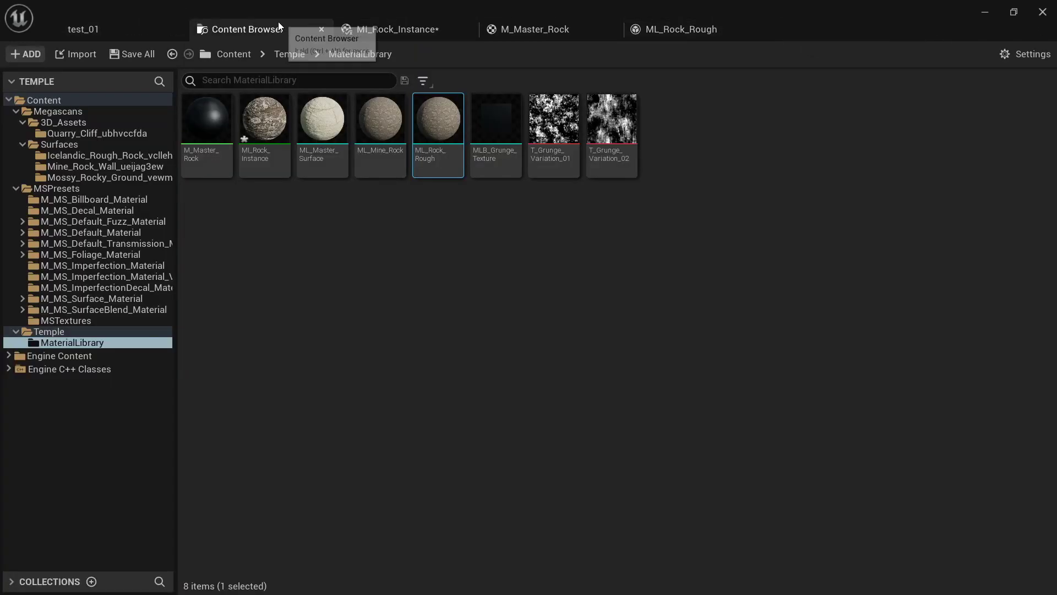
double_click(434, 167)
scroll(760, 333, down, 8)
scroll(798, 408, up, 5)
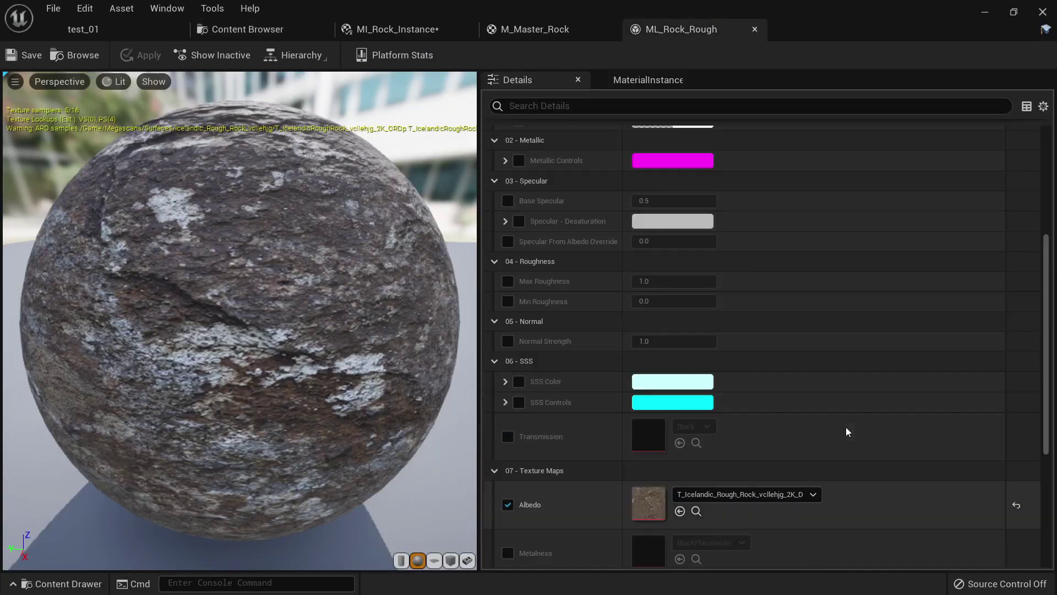
scroll(846, 427, up, 4)
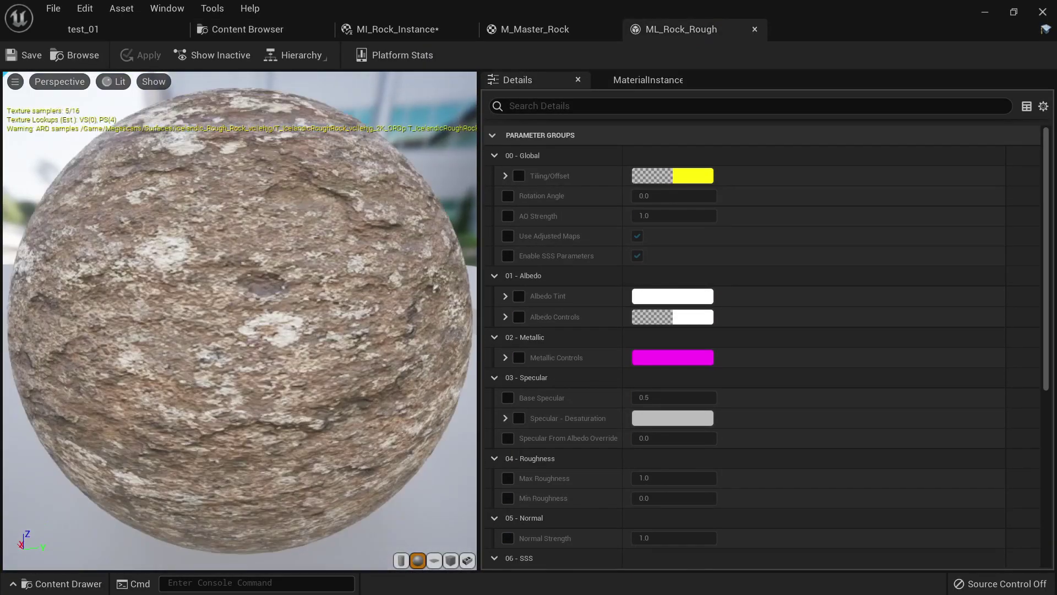
Open the cliff's material instance, switch the Background layer asset to ML_Master_Surface and back to ML_Mine_Rock, and review its parameters.
click(91, 29)
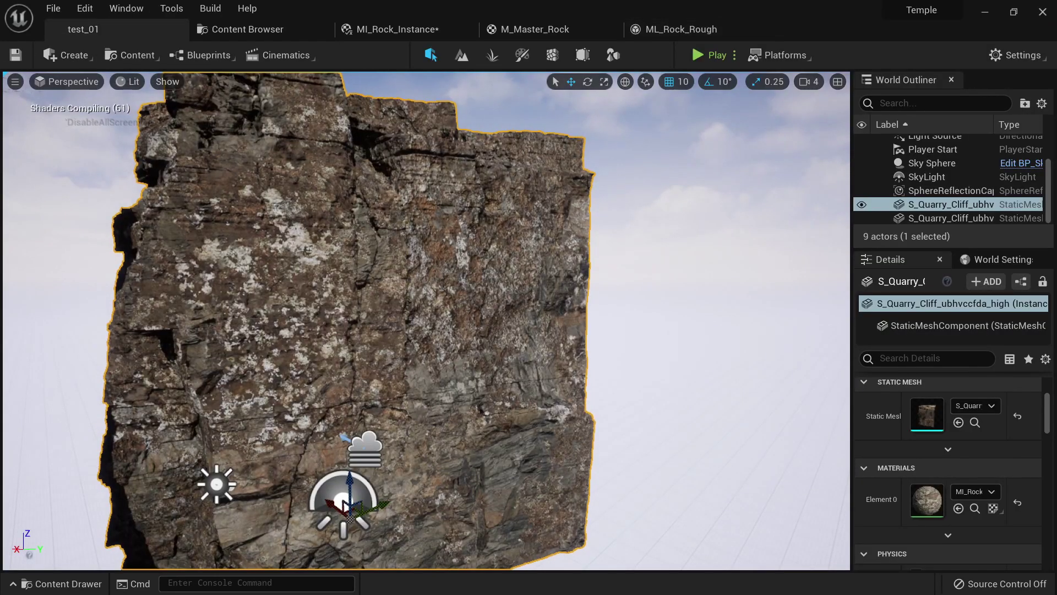
double_click(927, 510)
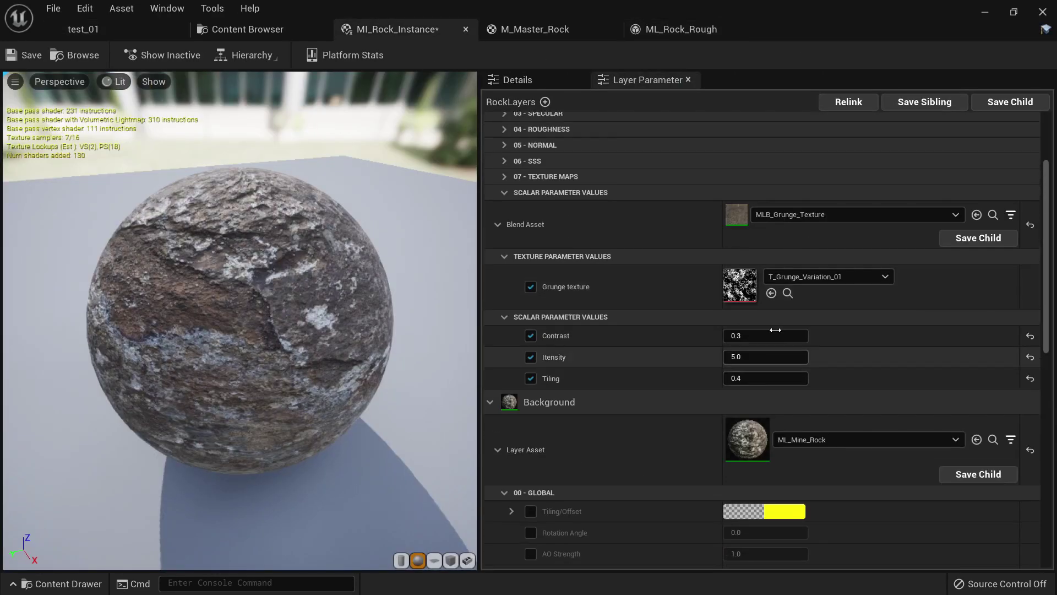
scroll(776, 330, up, 5)
click(505, 126)
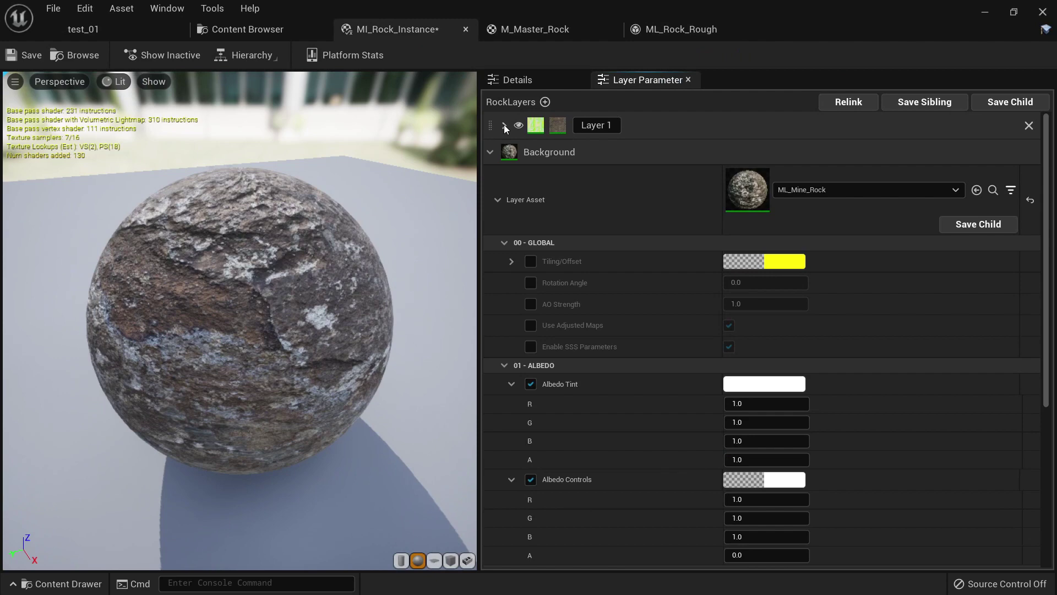
click(856, 190)
click(837, 322)
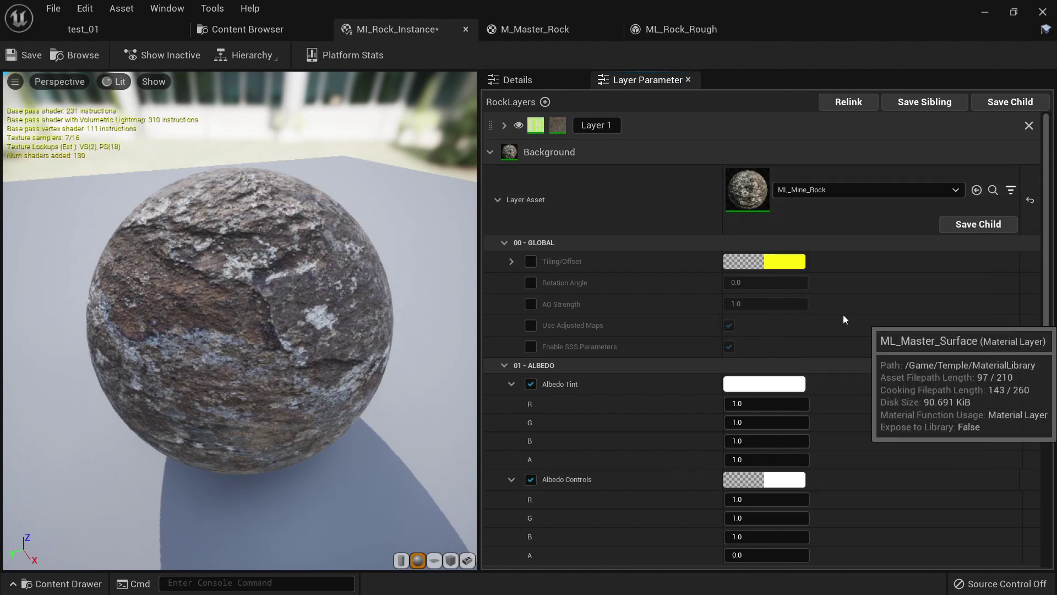
click(813, 193)
click(837, 351)
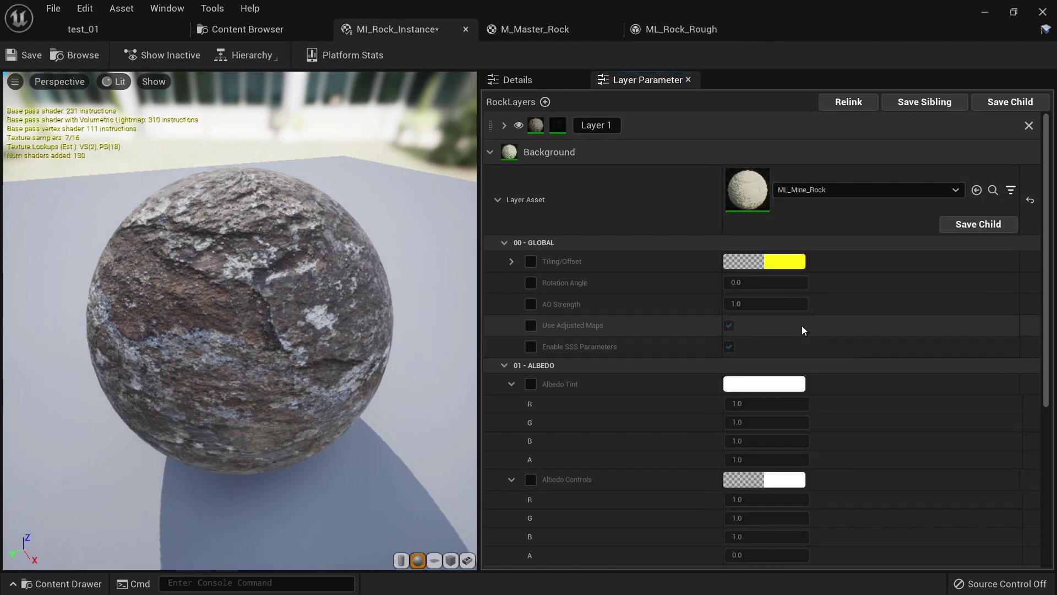
scroll(653, 252, down, 4)
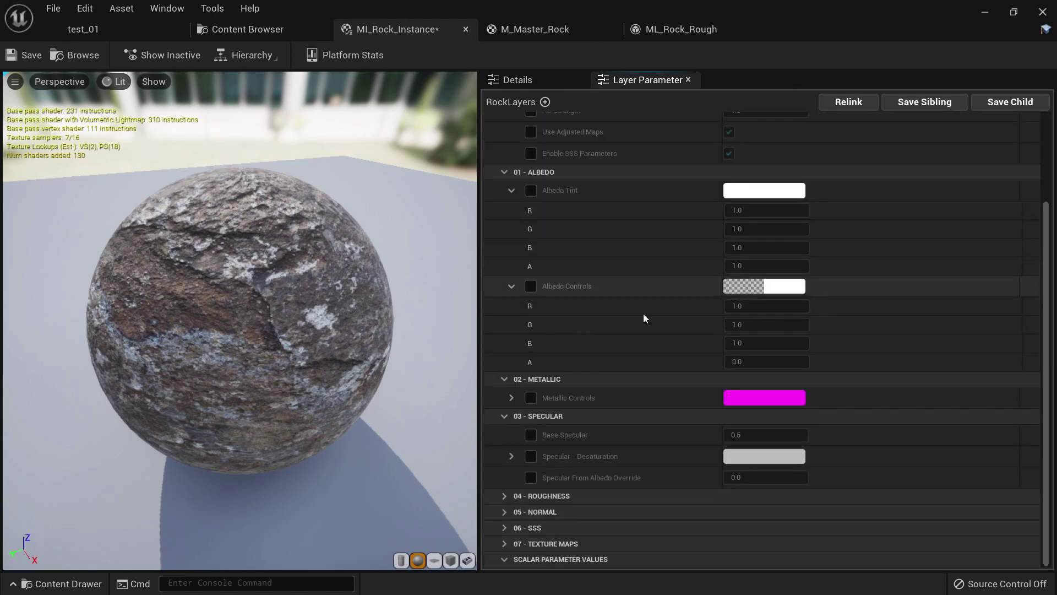
scroll(556, 430, up, 5)
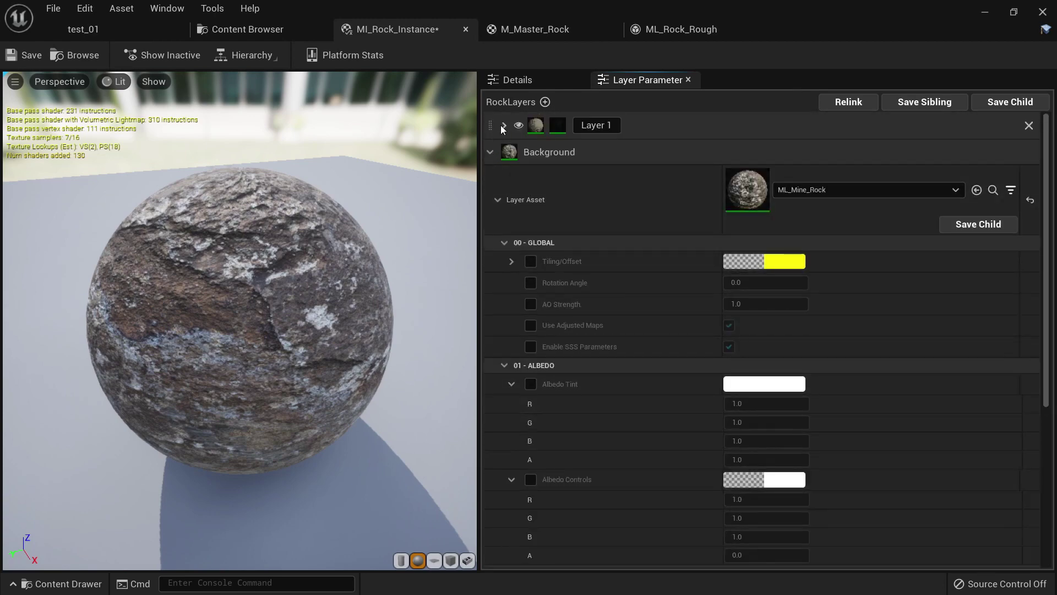
Switch Layer 1's asset to ML_Master_Surface and back to ML_Rock_Rough, and save the material instance.
click(503, 125)
click(848, 162)
click(841, 304)
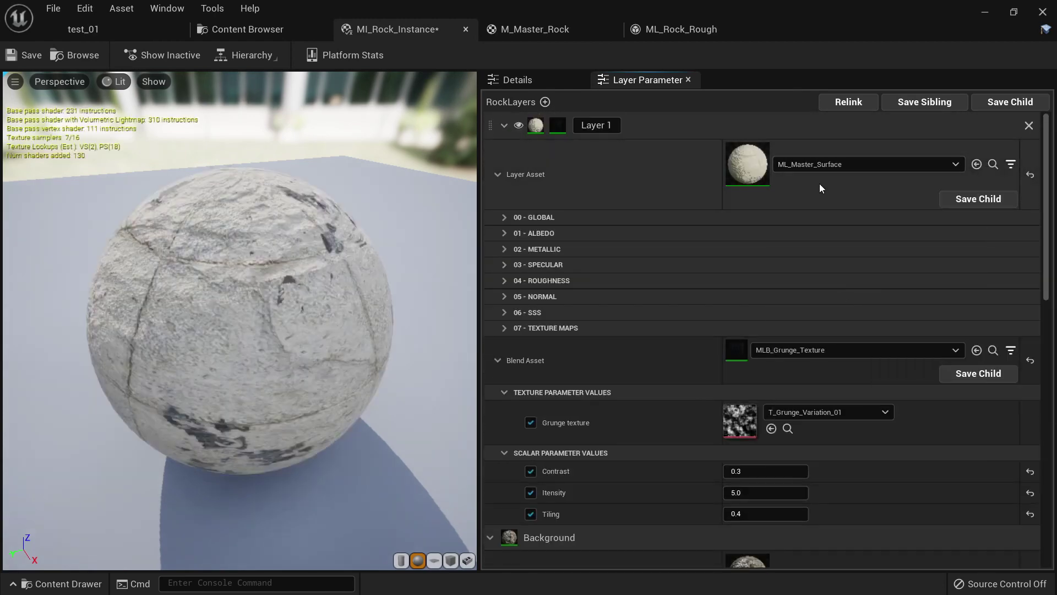
click(822, 164)
click(831, 350)
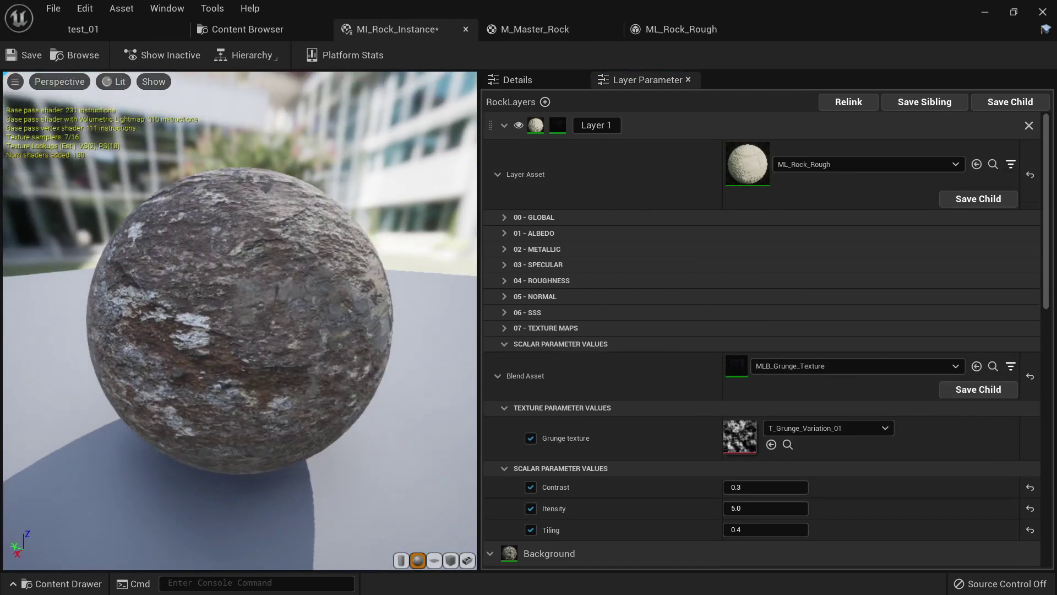
click(25, 55)
Check the cliff mesh in the test_01 level and review Layer 1's Global parameters in MI_Rock_Instance.
click(82, 29)
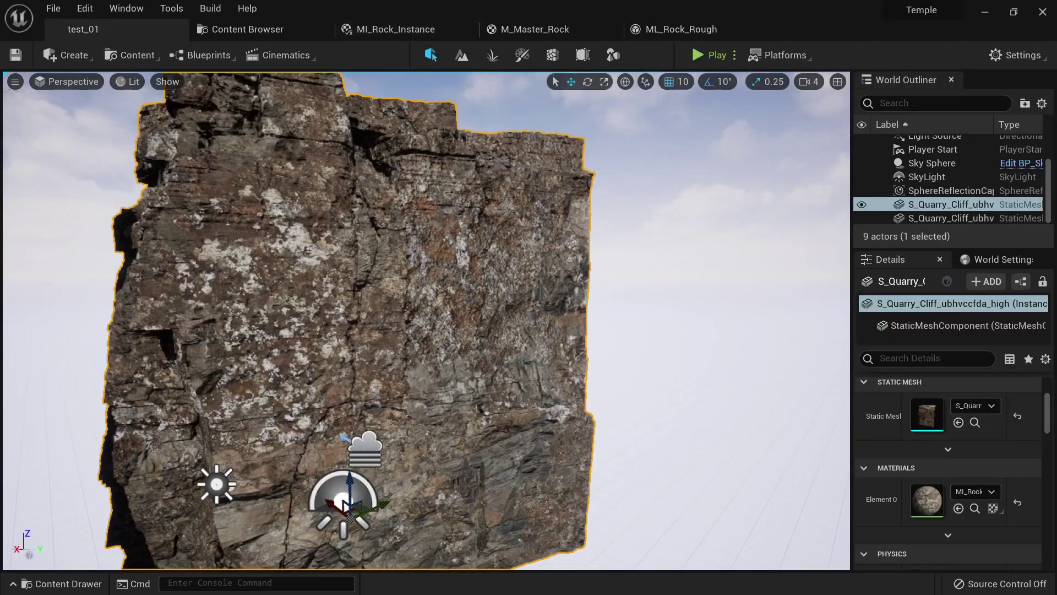
key(s)
mouse_move(525, 344)
right_down()
mouse_move(509, 352)
mouse_move(524, 344)
right_up()
key(w)
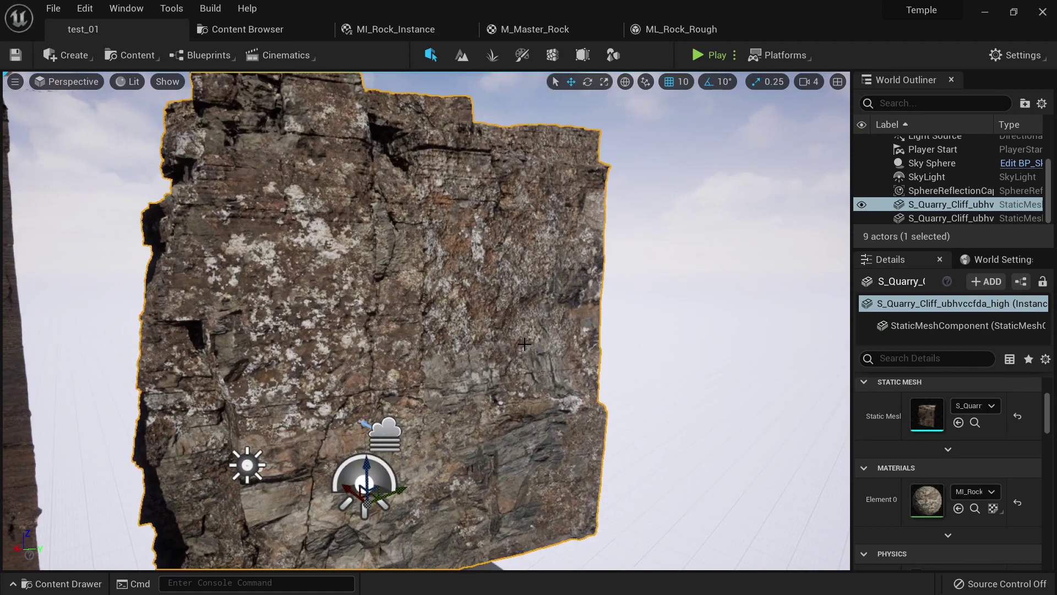
click(700, 34)
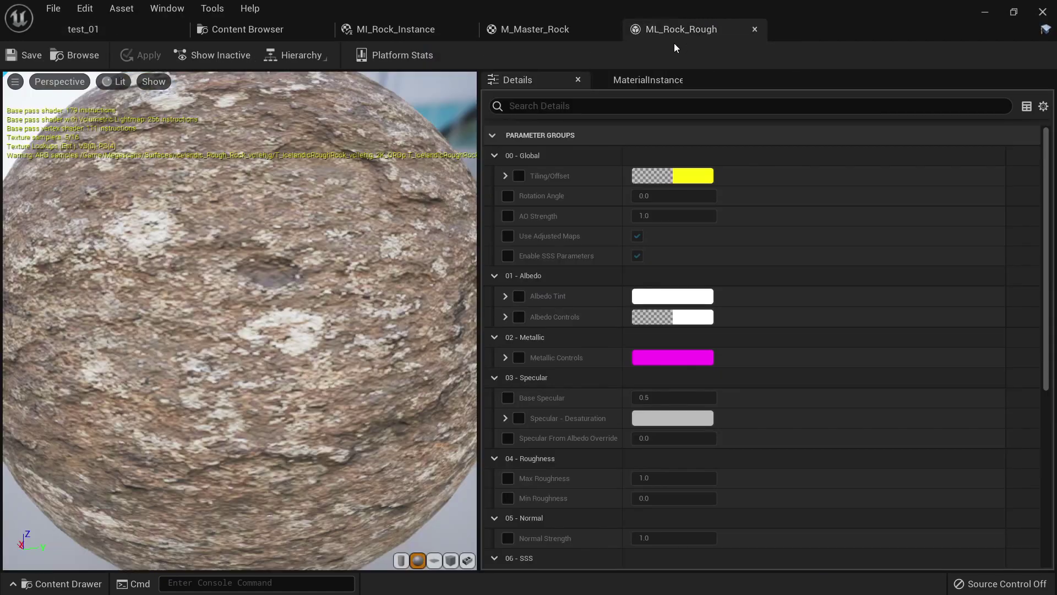
click(544, 22)
click(424, 28)
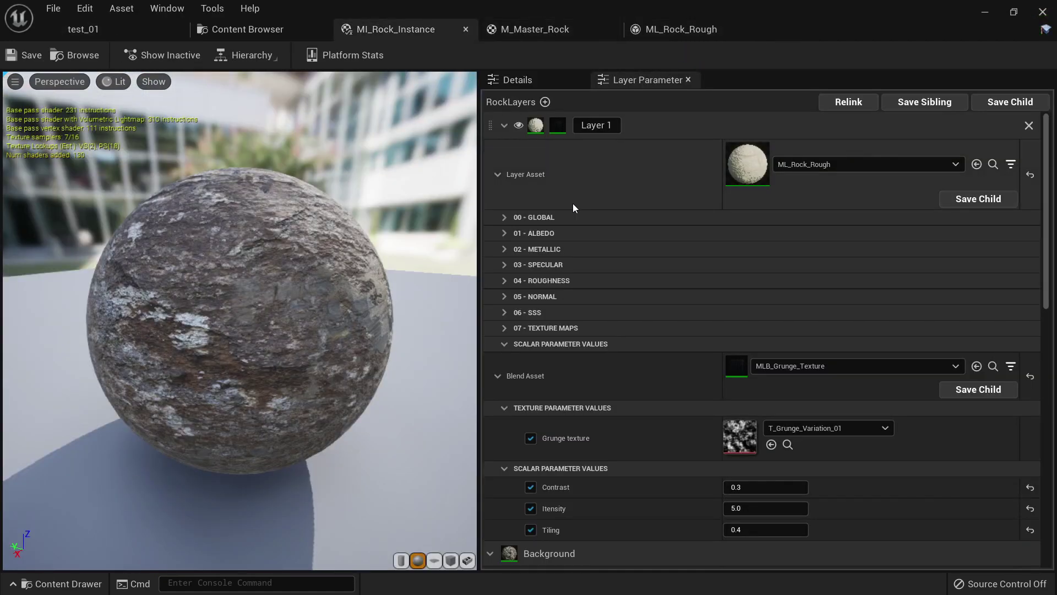
click(504, 217)
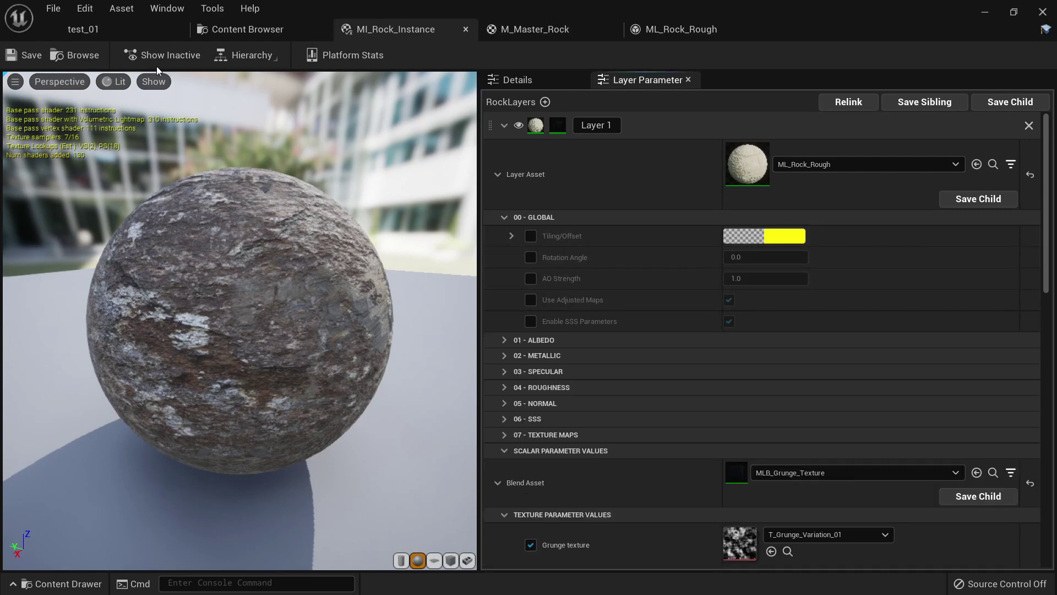
Open ML_Rock_Rough, enable its Tiling/Offset override and set Tiling X and Tiling Y to 10.
click(241, 24)
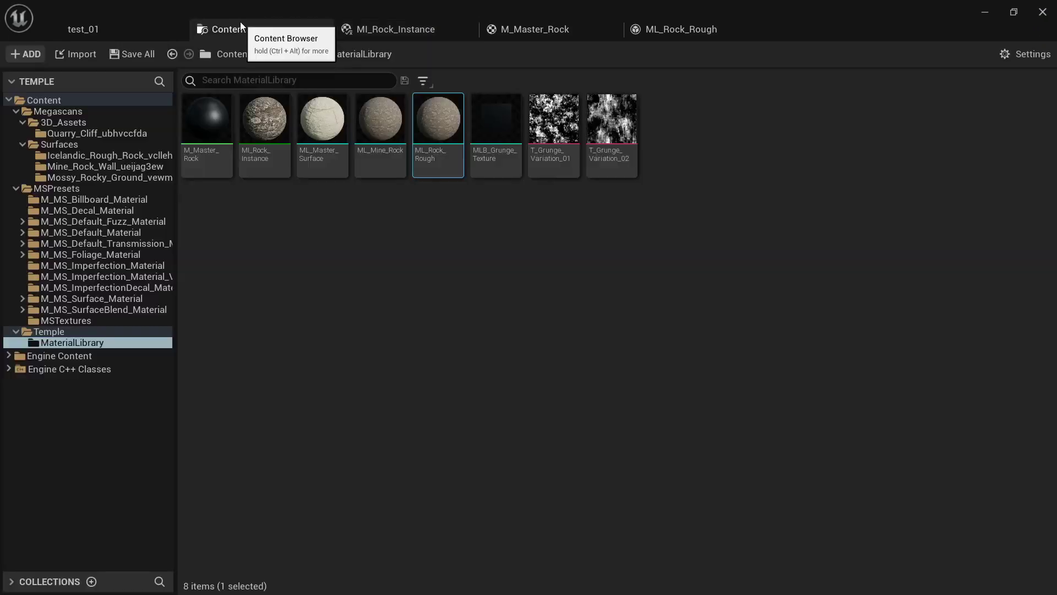
double_click(443, 133)
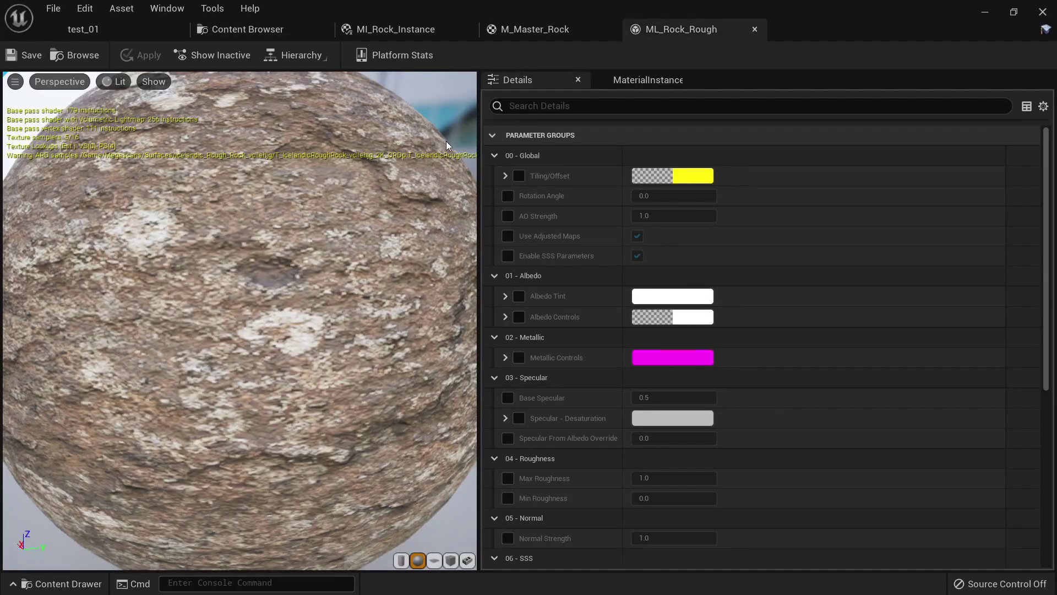
click(519, 176)
click(505, 176)
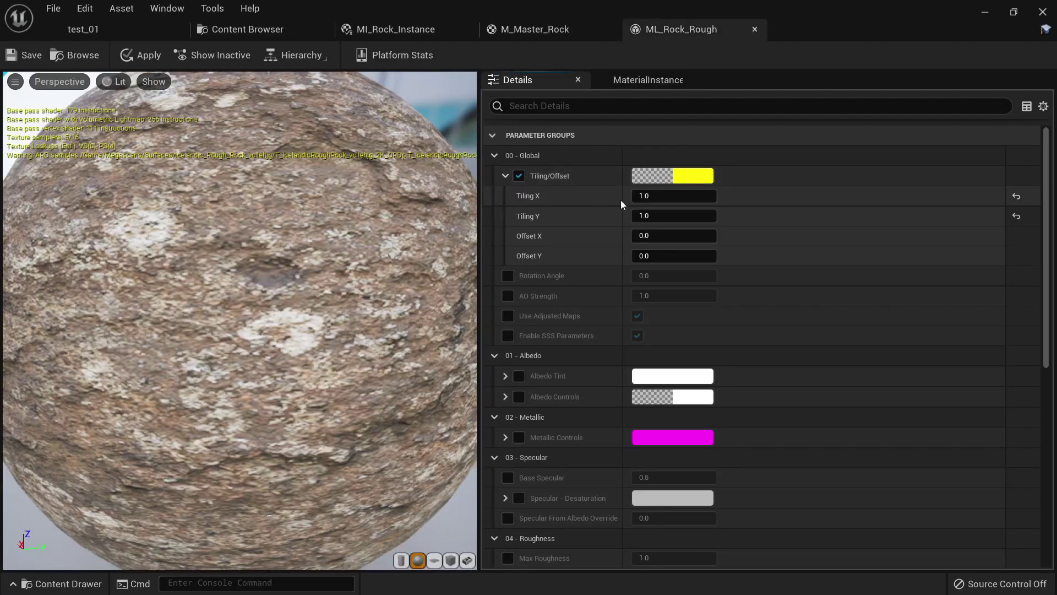
click(666, 195)
text(10)
key(Tab)
text(10)
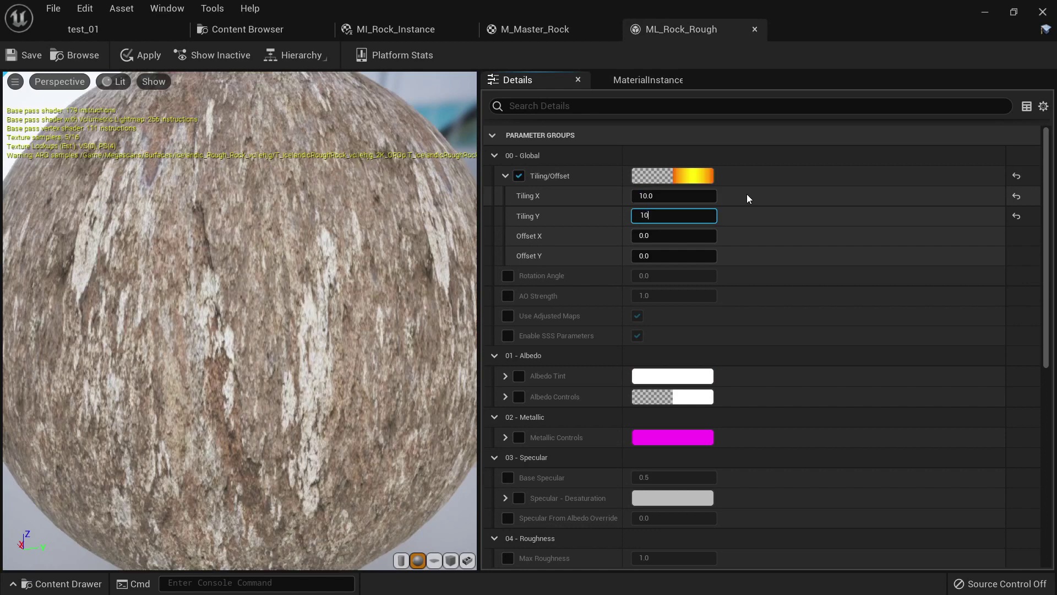
key(Return)
Set ML_Rock_Rough's Tiling X and Tiling Y to 12 and save the layer.
click(685, 196)
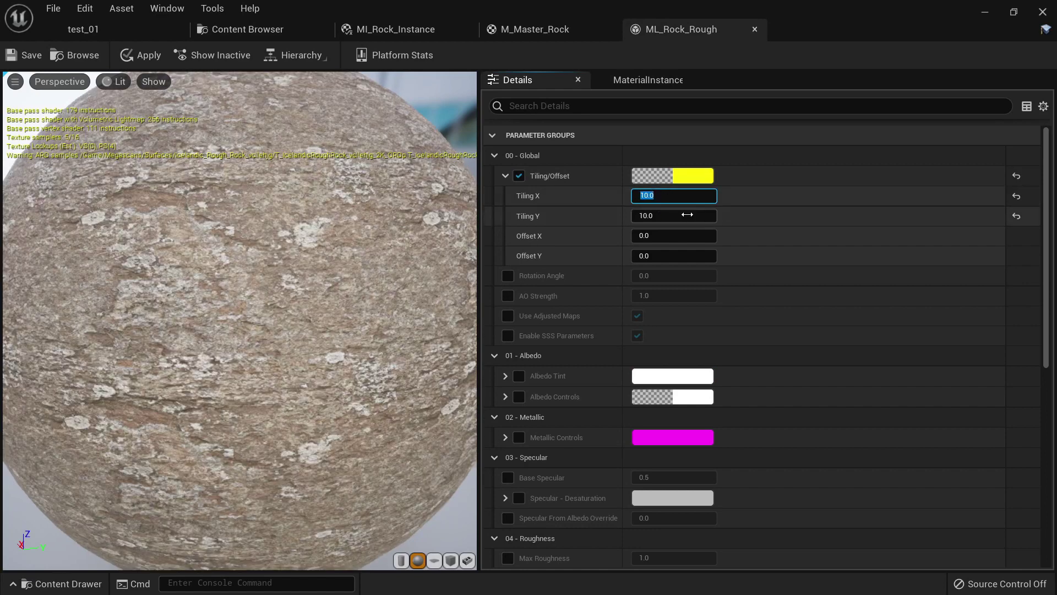
text(12)
key(Tab)
text(12)
key(Return)
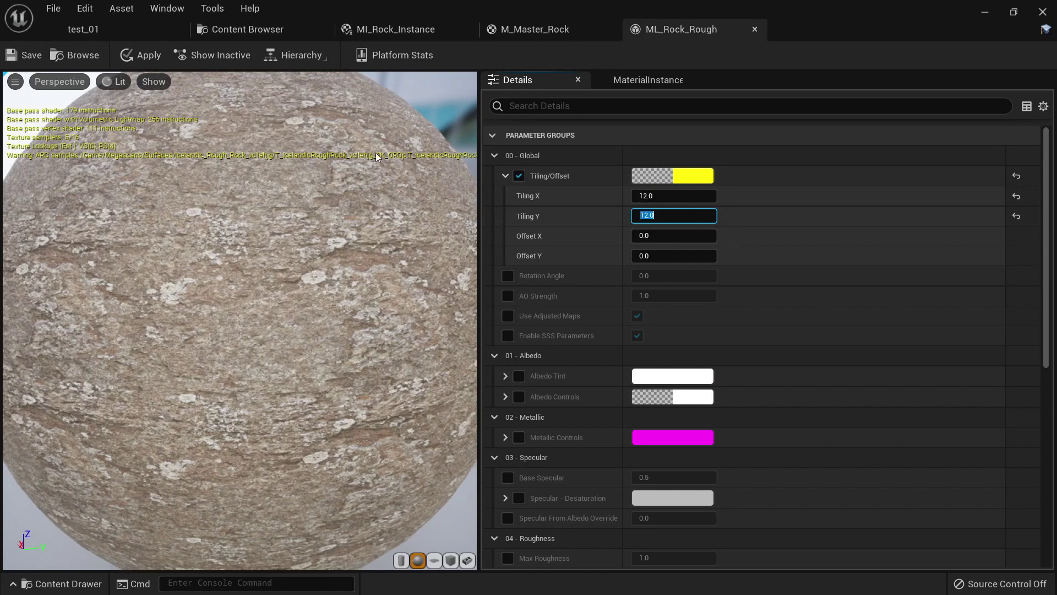
click(15, 55)
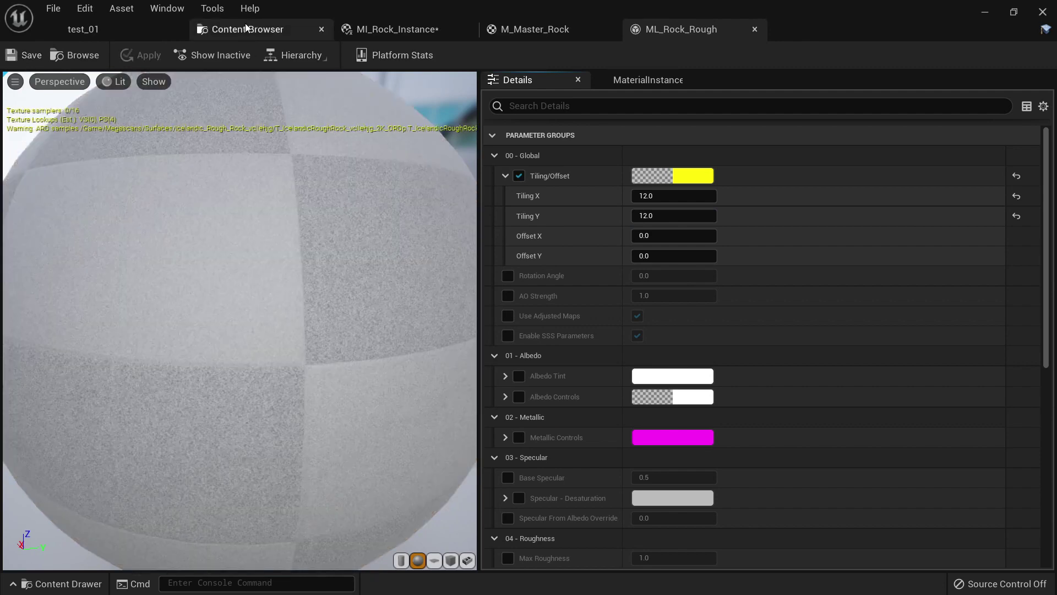
Check ML_Rock_Rough's tiling on the cliff mesh in test_01 and return to the layer's editor.
click(243, 29)
click(160, 25)
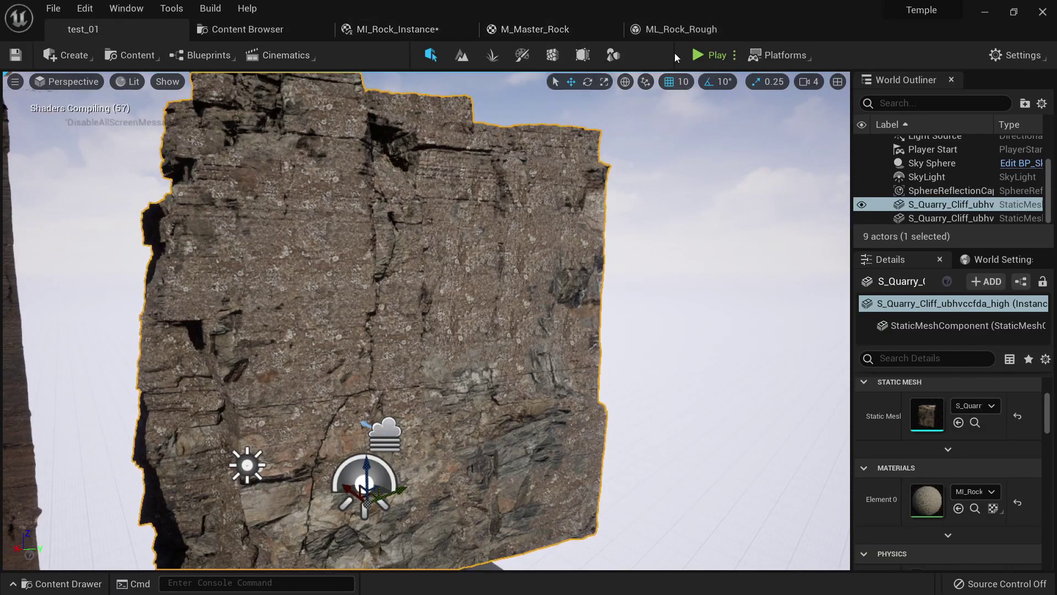
click(694, 29)
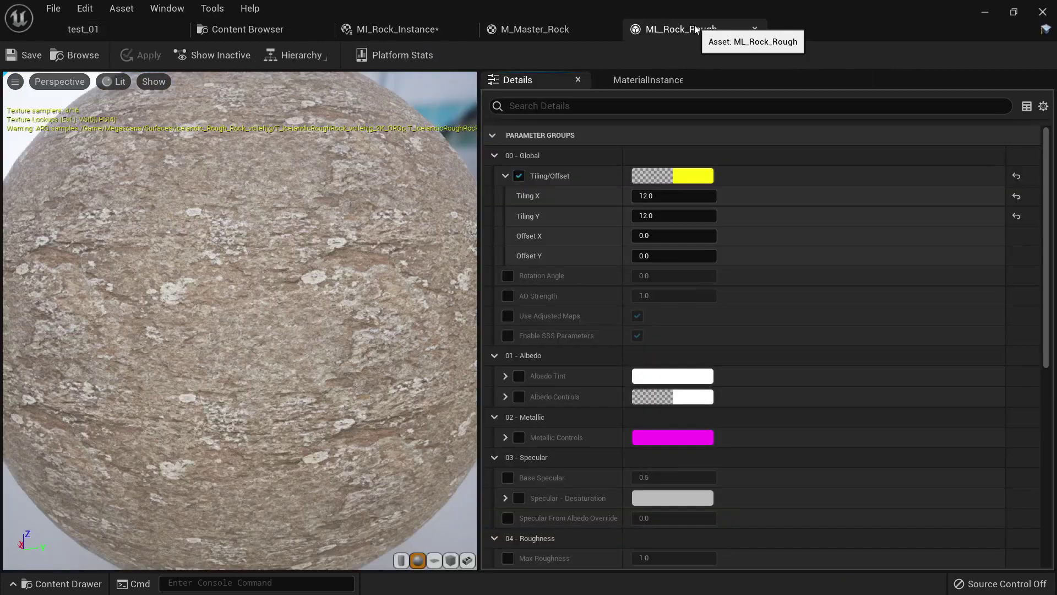
Open ML_Mine_Rock, enable its Tiling/Offset override, set Tiling X and Tiling Y to 12, and save the layer.
click(255, 28)
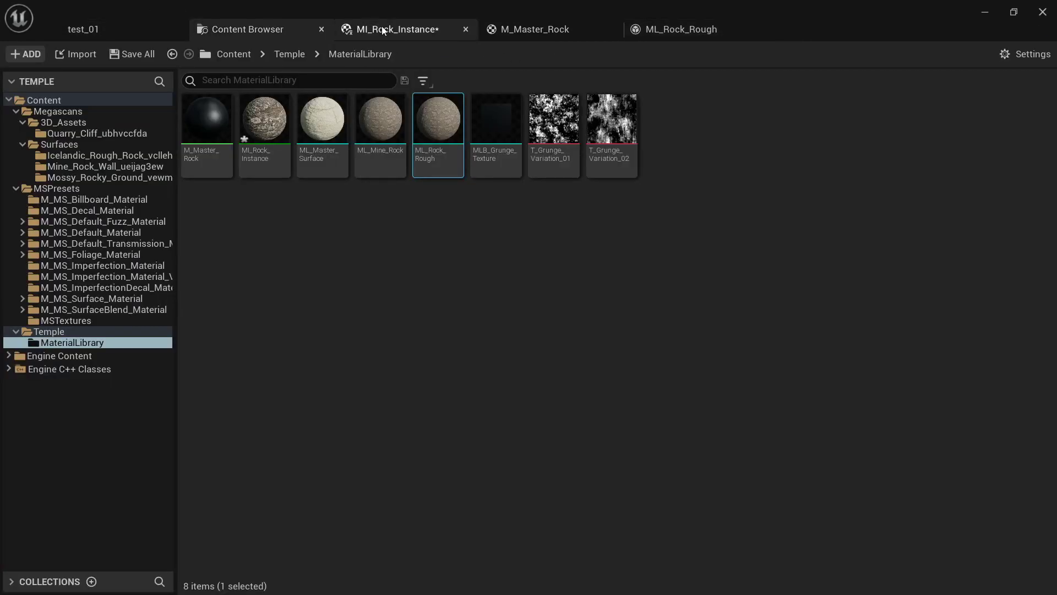
double_click(398, 151)
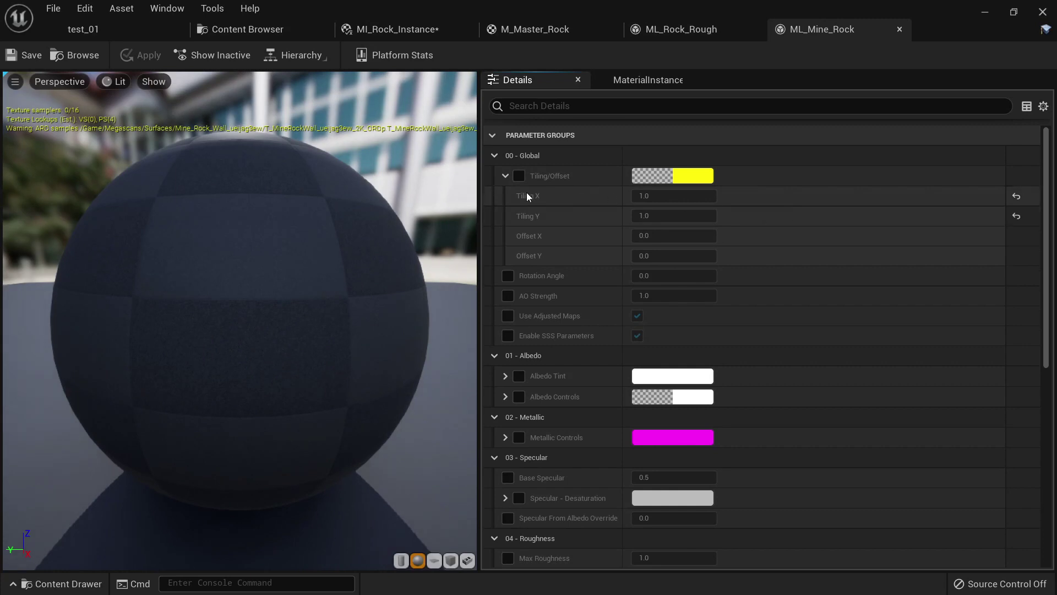
click(519, 176)
click(674, 196)
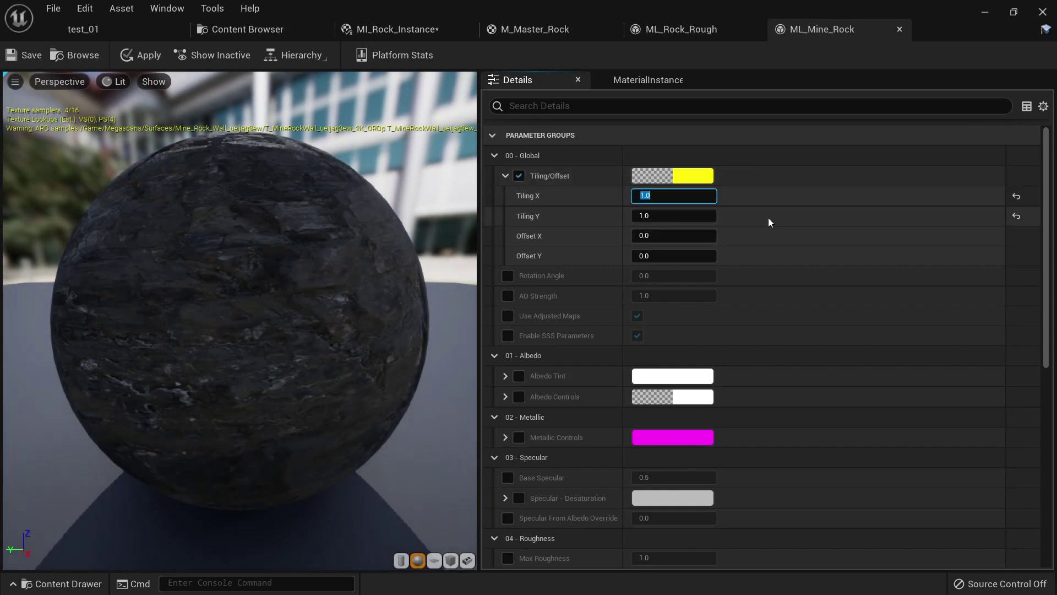
text(12)
key(Tab)
text(12)
key(Return)
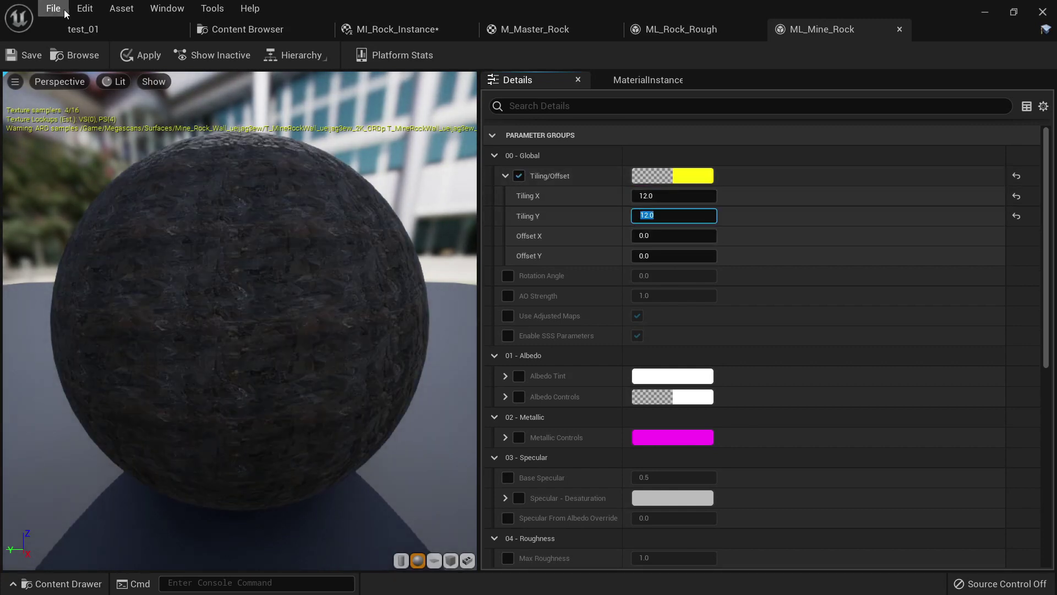
click(101, 28)
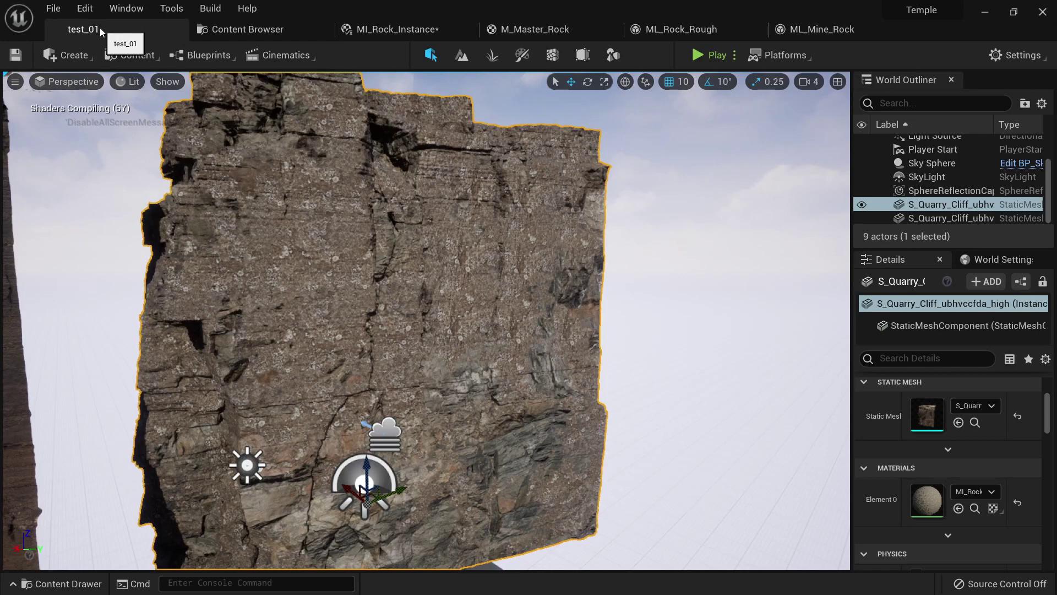
click(809, 27)
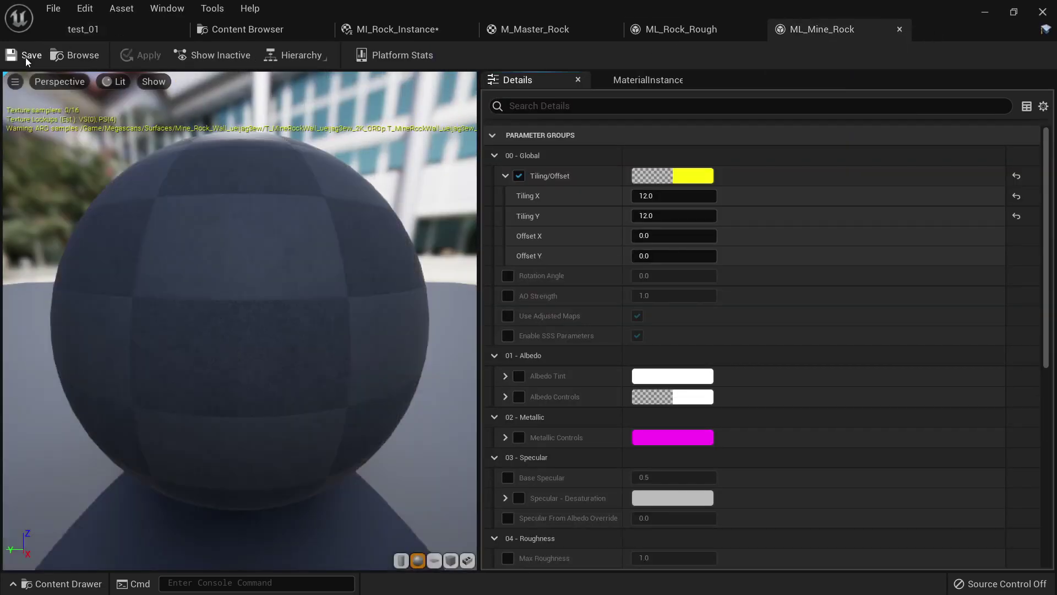
Inspect the retiled cliff surface up close in test_01, comparing the unlit and lit view modes.
click(110, 30)
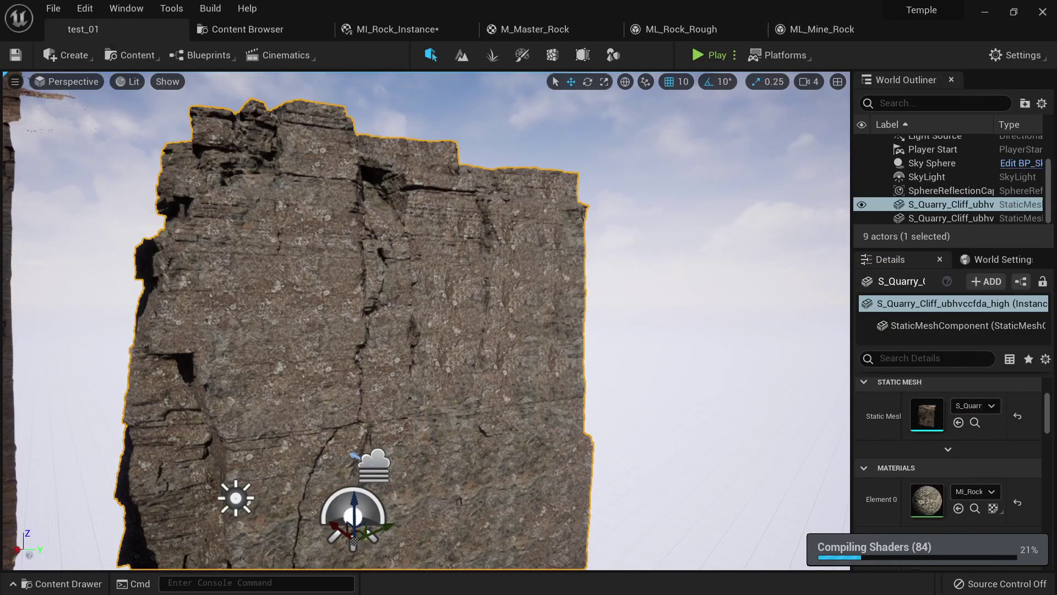
right_drag(514, 266, 482, 306)
right_drag(517, 267, 519, 268)
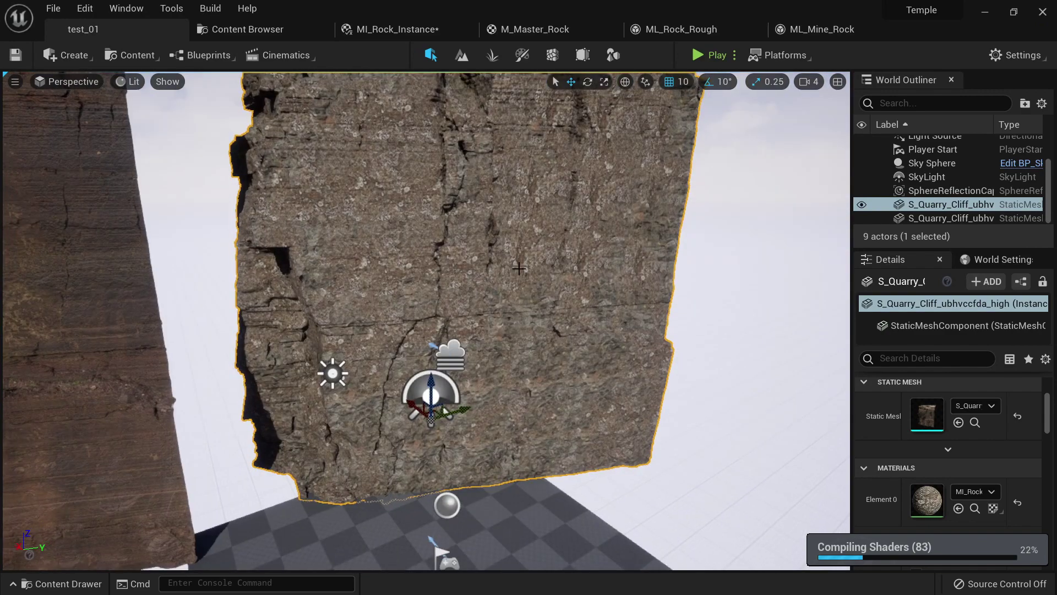
click(803, 31)
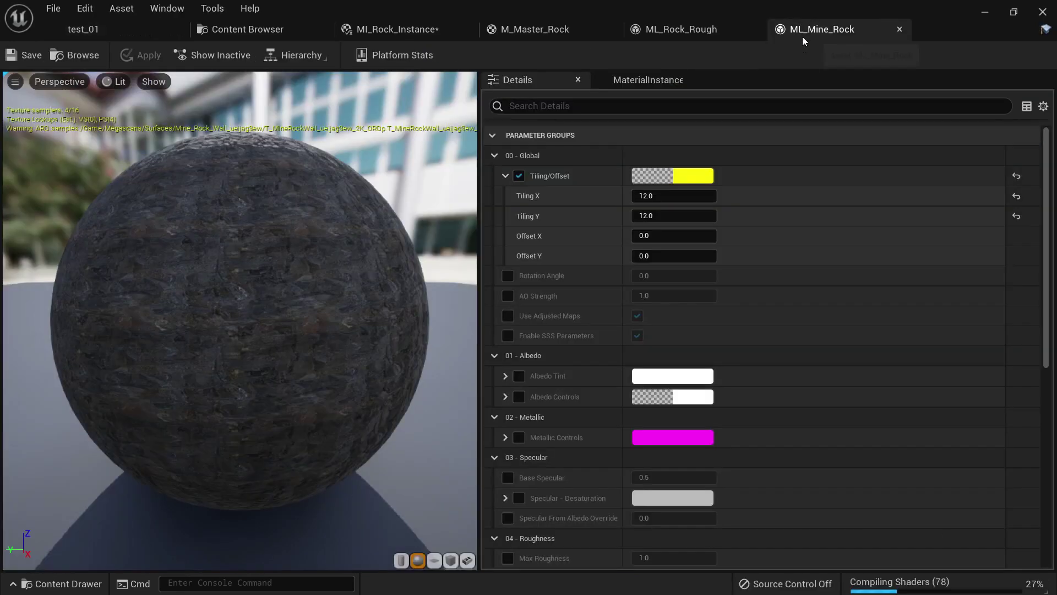
click(85, 31)
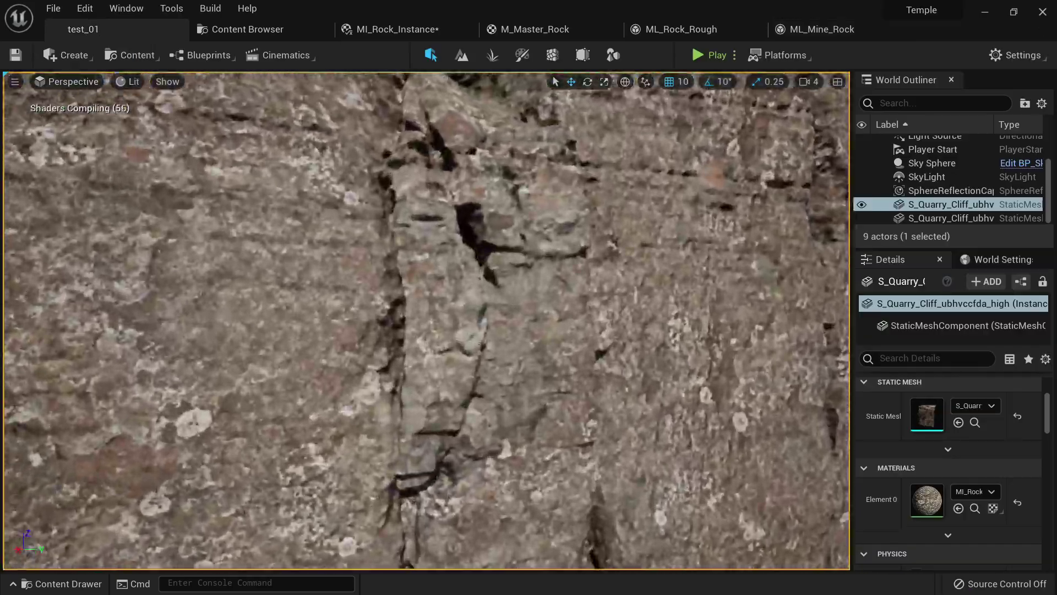
mouse_move(426, 320)
right_down()
mouse_move(440, 322)
mouse_move(424, 317)
mouse_move(413, 330)
mouse_move(421, 313)
mouse_move(429, 325)
mouse_move(418, 322)
mouse_move(440, 319)
mouse_move(449, 297)
mouse_move(430, 322)
right_up()
key(alt+3)
key(alt+4)
Enable the Albedo Tint override in ML_Mine_Rock and try a saturated red tint on the cliff in test_01.
click(822, 29)
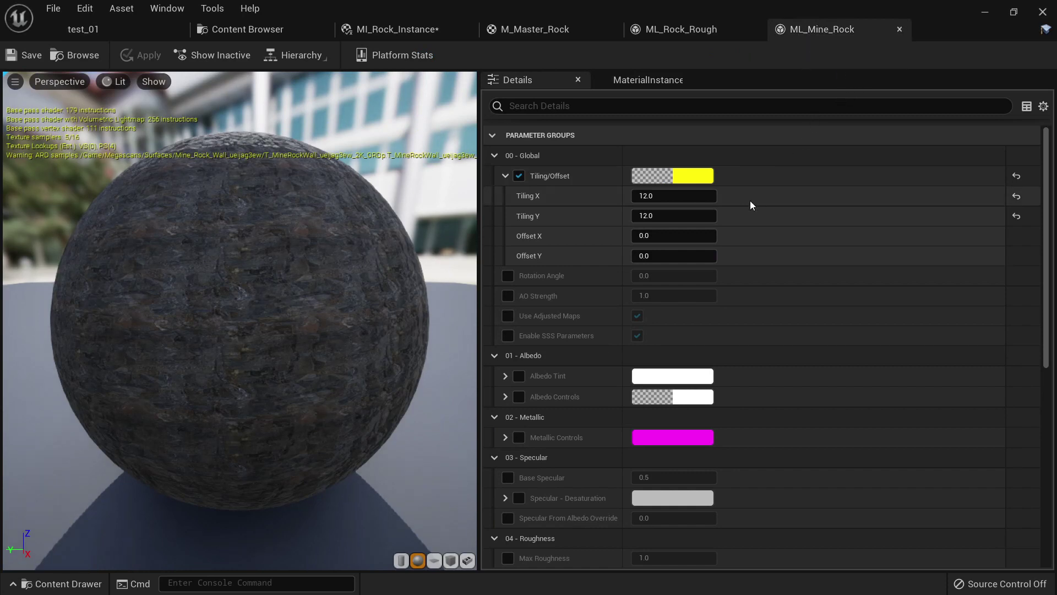
click(518, 376)
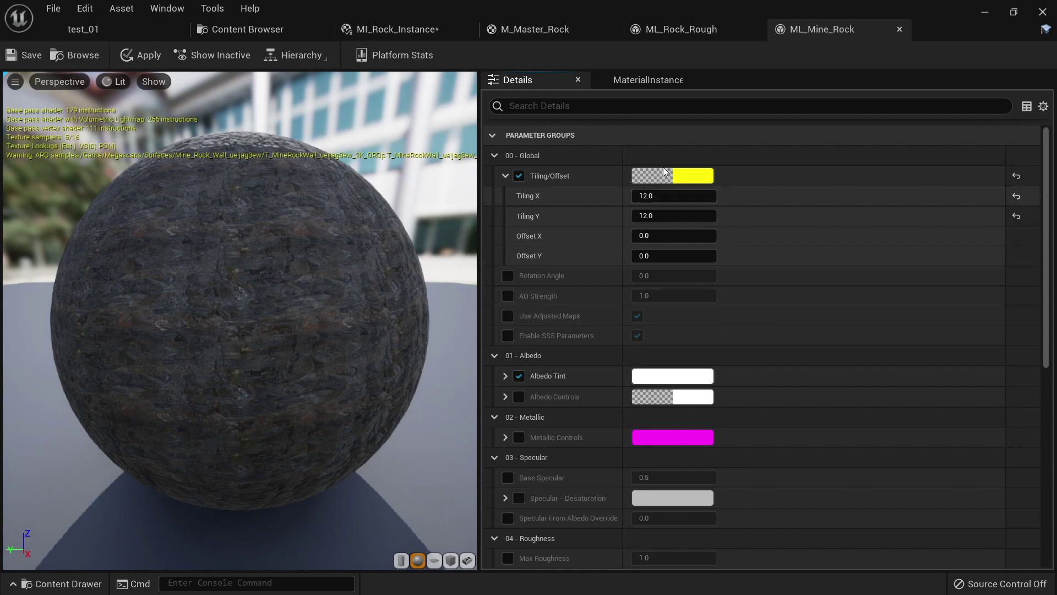
click(682, 378)
drag(782, 346, 820, 348)
click(130, 29)
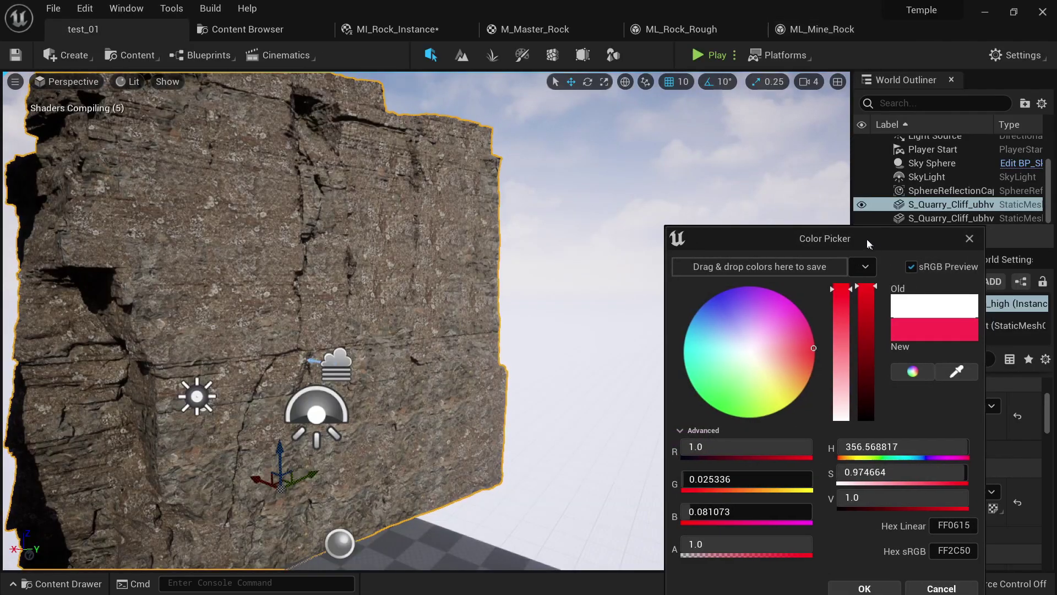
drag(871, 240, 583, 133)
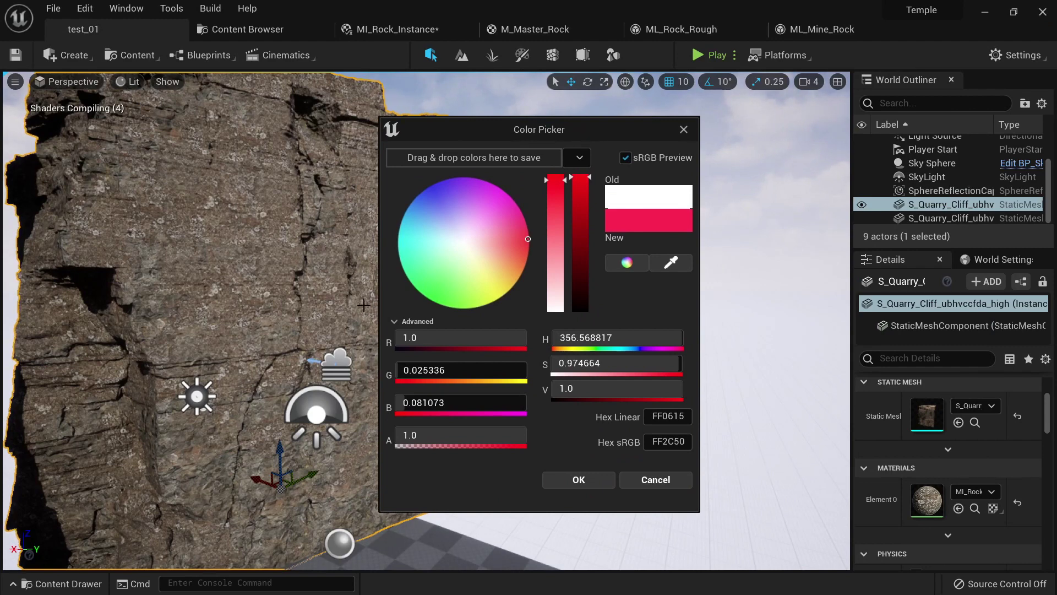
click(648, 483)
click(782, 29)
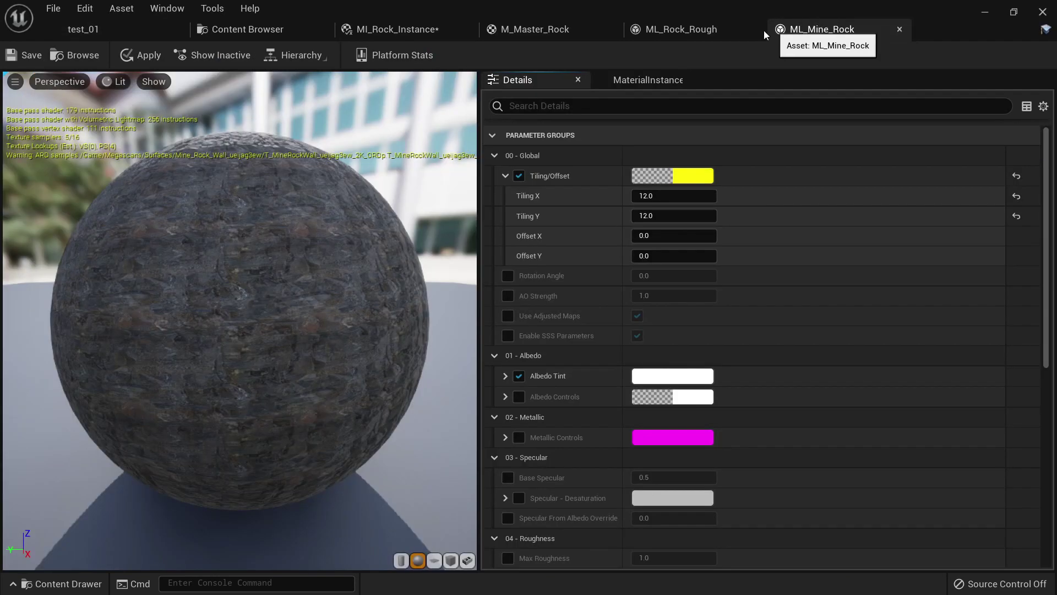
Open Layer 1's Albedo Tint colour in MI_Rock_Instance and test a saturated red tint on the cliff.
click(398, 28)
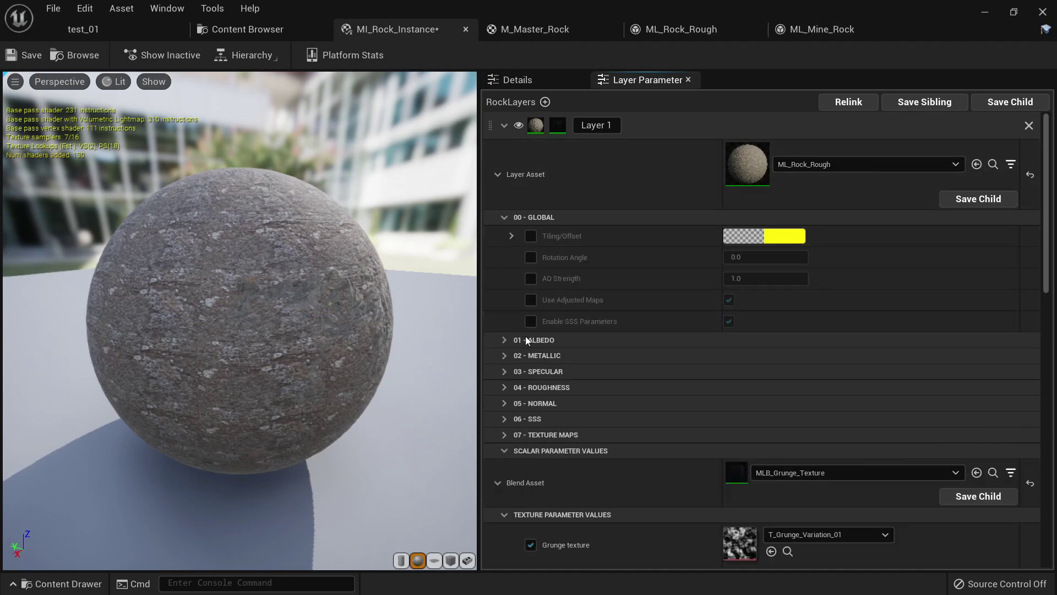
click(504, 339)
click(740, 359)
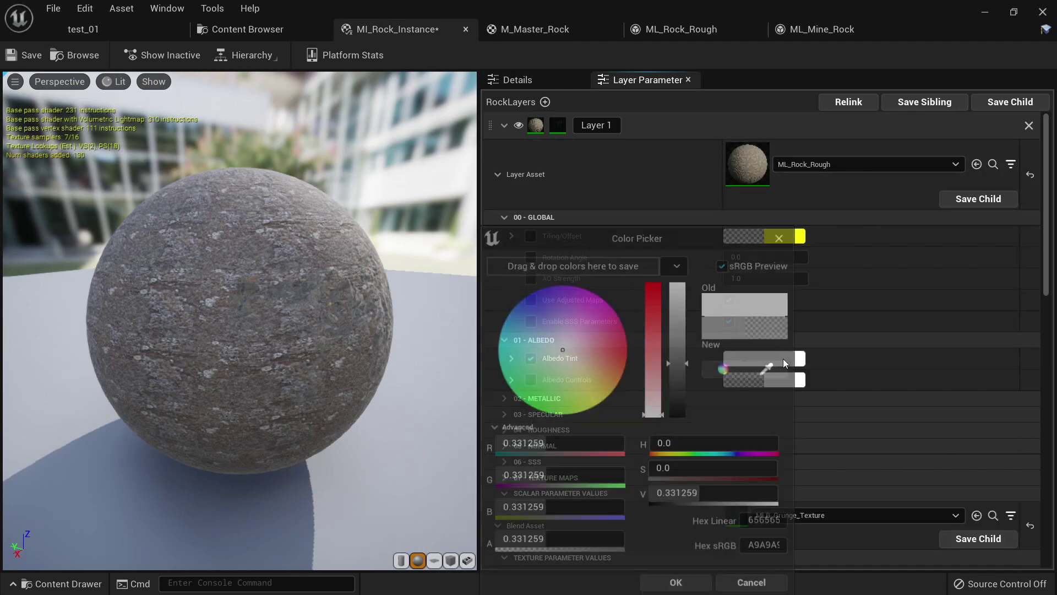
click(631, 345)
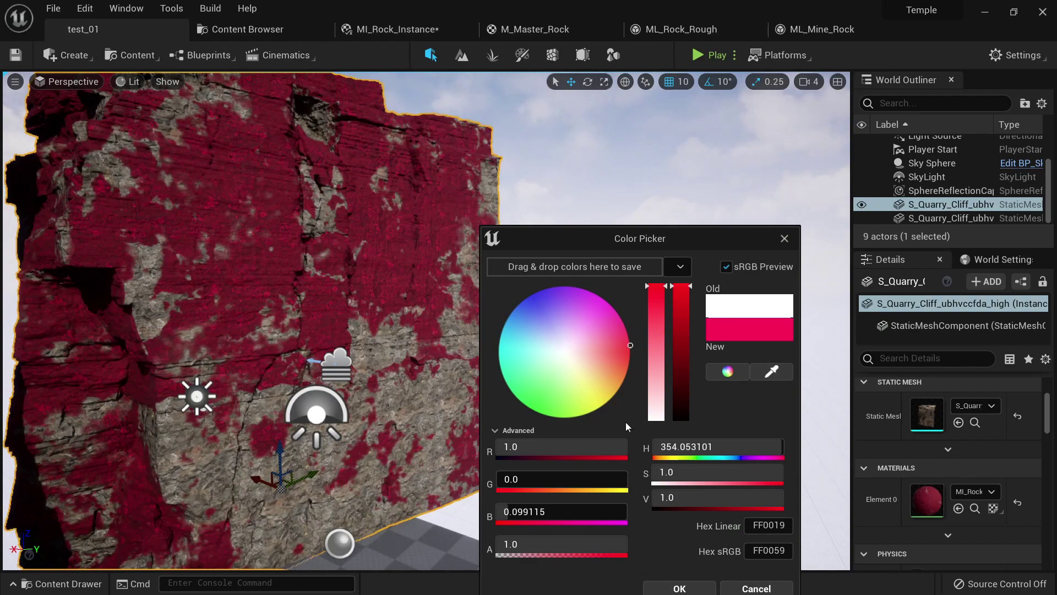
drag(713, 241, 743, 209)
Set Layer 1's Albedo Tint to a light warm beige, about R 0.82, G 0.75, B 0.68, and accept the colour.
click(591, 316)
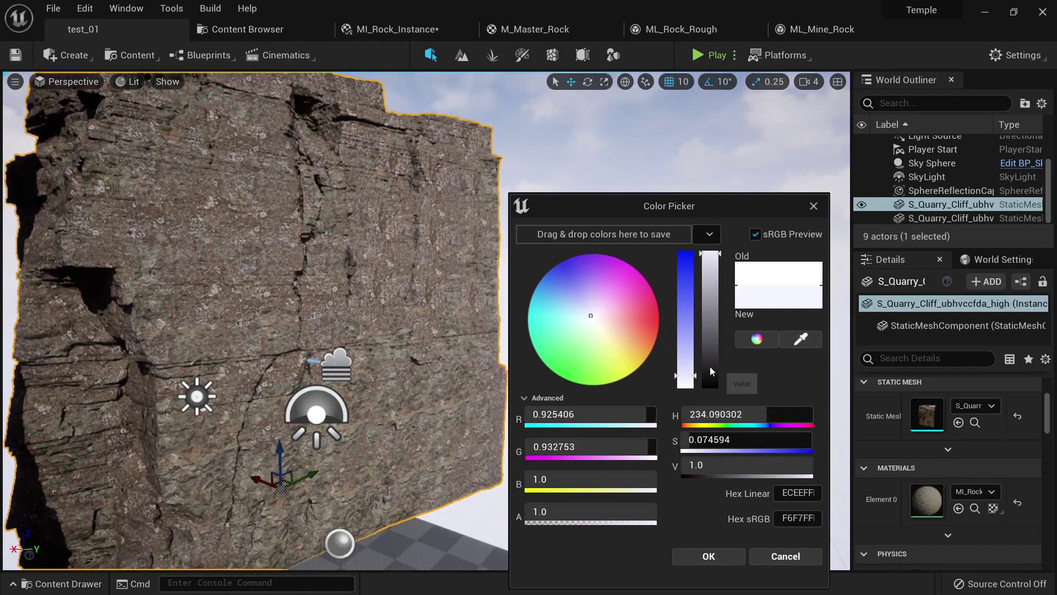
click(710, 383)
click(686, 380)
click(683, 388)
mouse_move(712, 377)
mouse_down()
mouse_move(714, 284)
mouse_move(716, 310)
mouse_up()
click(591, 327)
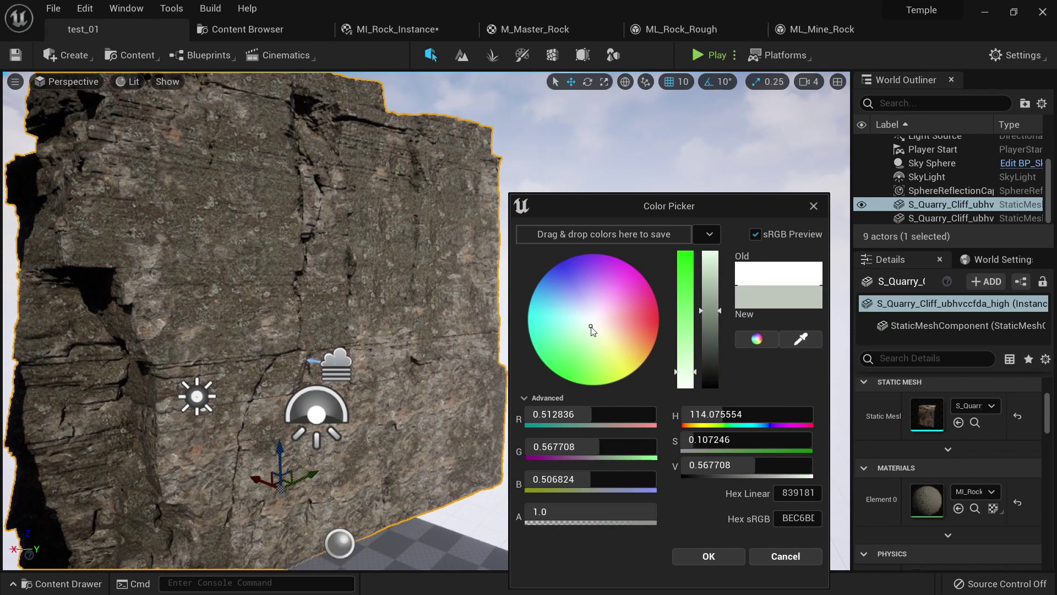
drag(591, 326, 604, 325)
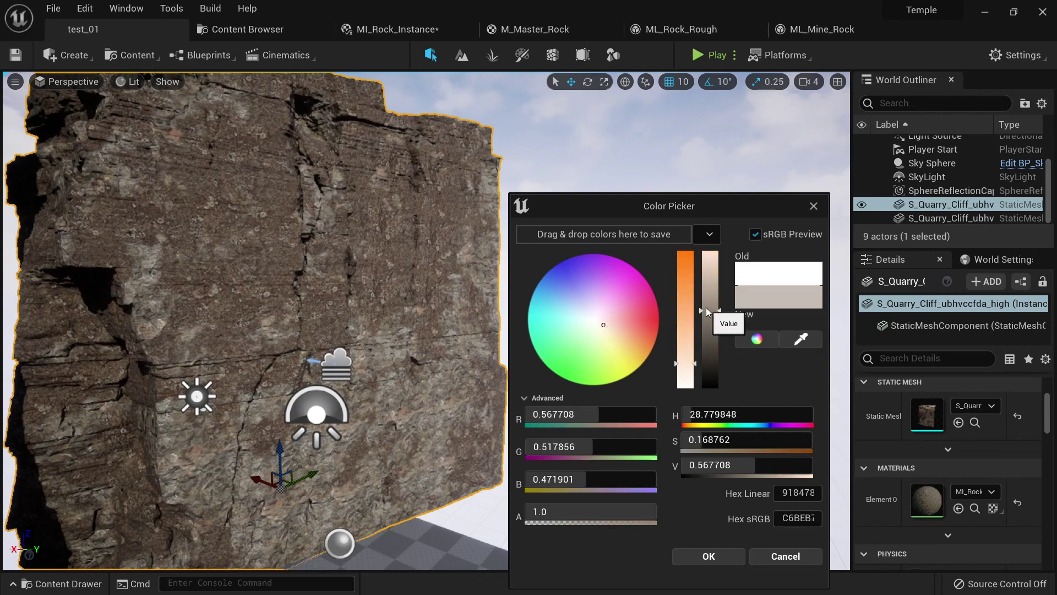
mouse_move(707, 311)
mouse_down()
mouse_move(707, 246)
mouse_move(711, 285)
mouse_up()
right_drag(426, 320, 366, 289)
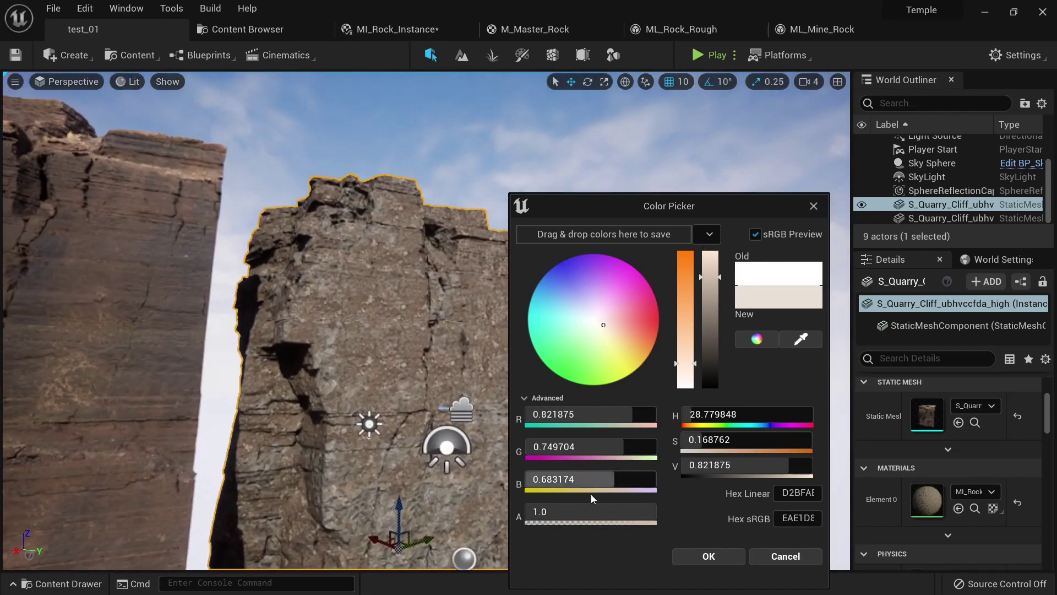
click(692, 555)
Compare the tinted cliff in different view modes, return to Lit, and save all modified assets.
right_drag(434, 270, 421, 288)
key(alt+3)
key(alt+4)
key(alt+5)
key(alt+4)
click(54, 9)
click(122, 169)
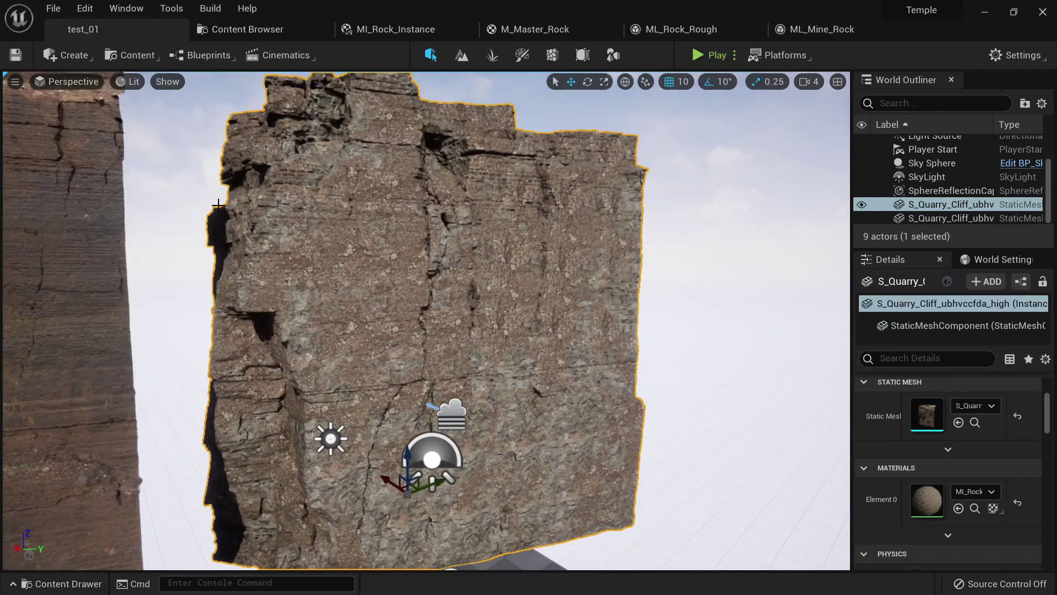
Select the quarry cliff in test_01 and open its assigned MI_Rock_Instance material.
right_drag(572, 318, 553, 304)
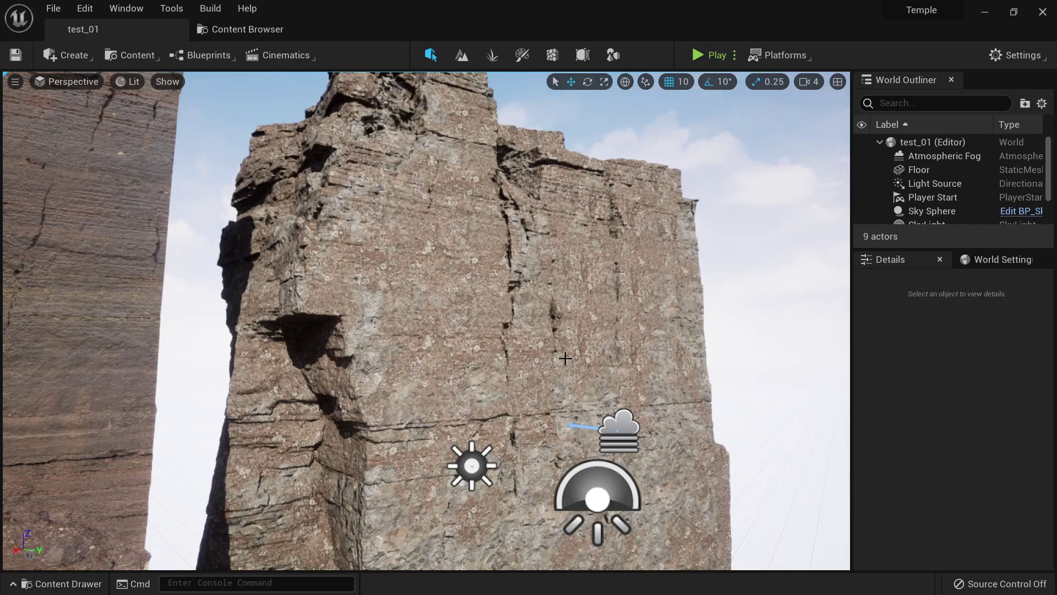
click(459, 217)
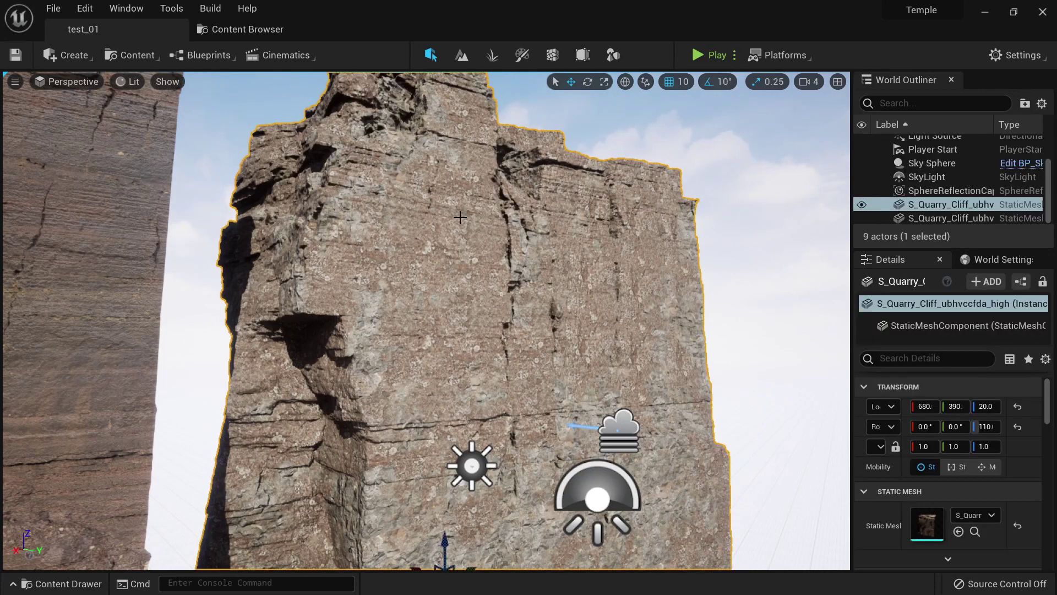
scroll(627, 365, down, 2)
scroll(951, 451, down, 3)
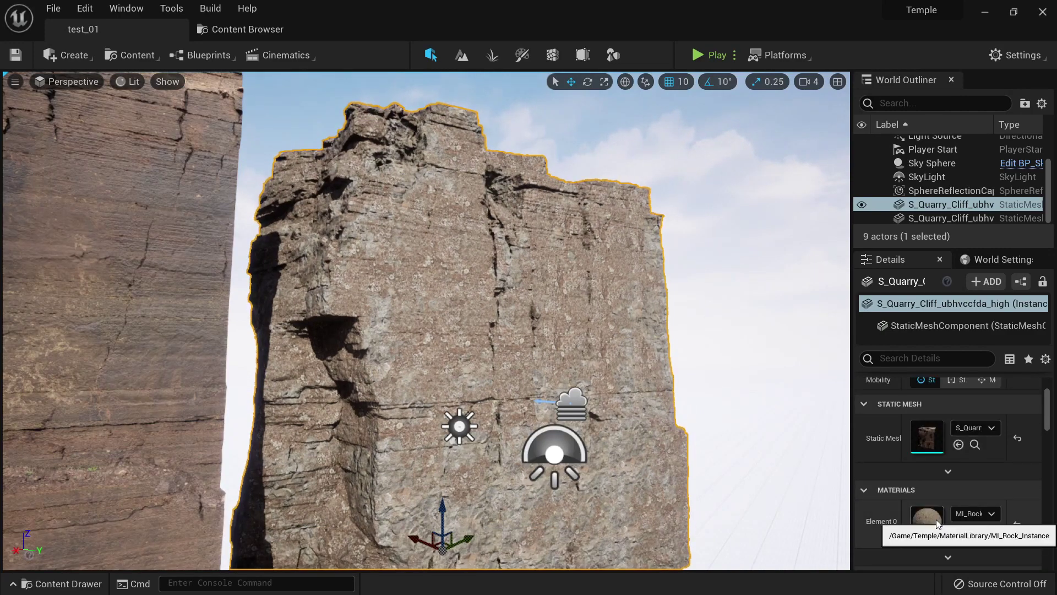
double_click(938, 523)
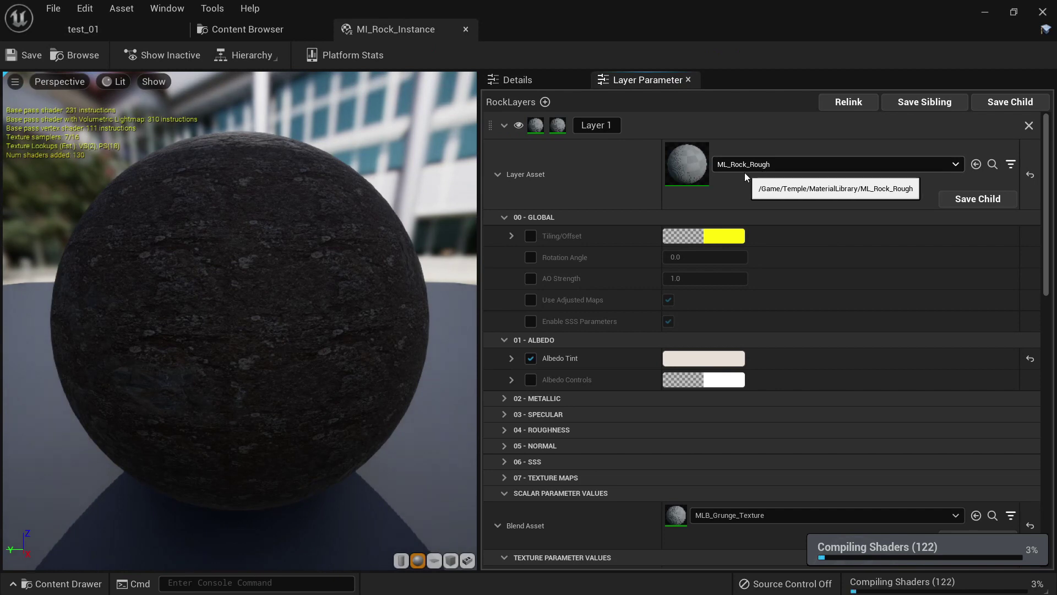
Add a second layer to RockLayers in MI_Rock_Instance, expand it, and save all modified assets.
click(547, 103)
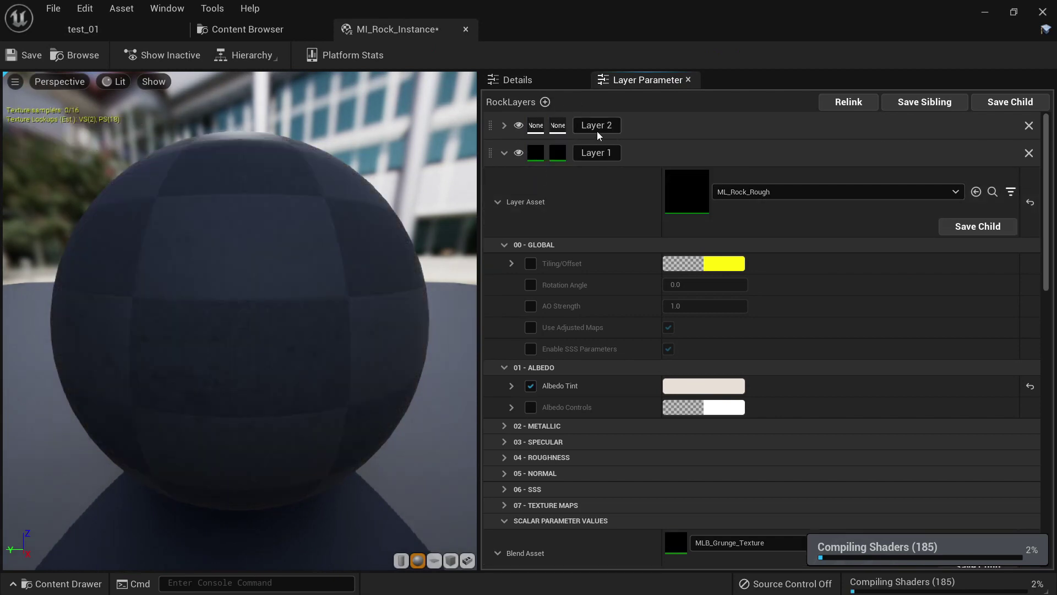
click(504, 125)
click(793, 165)
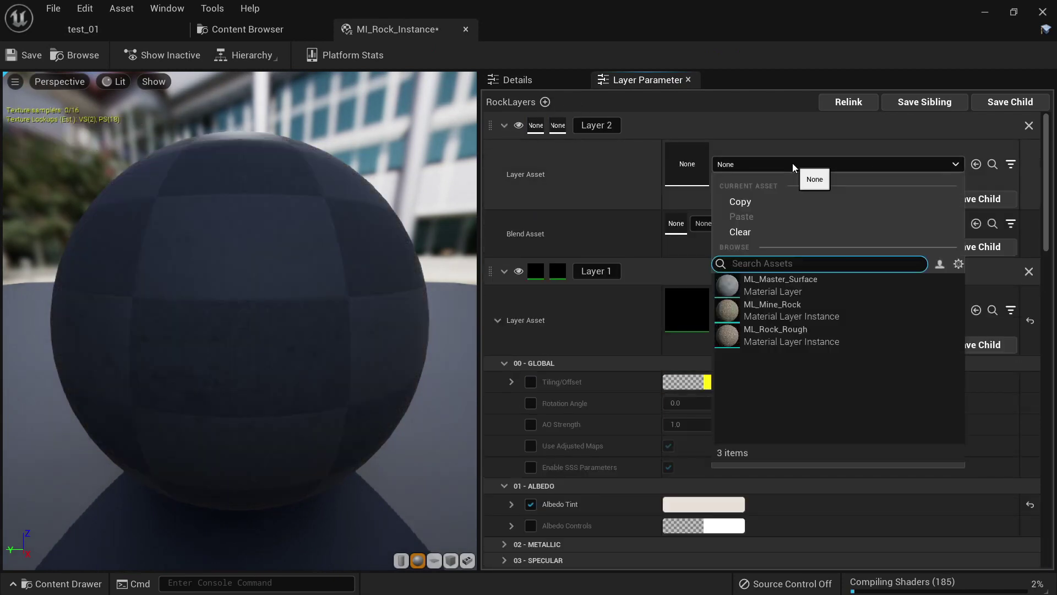
click(793, 166)
click(212, 29)
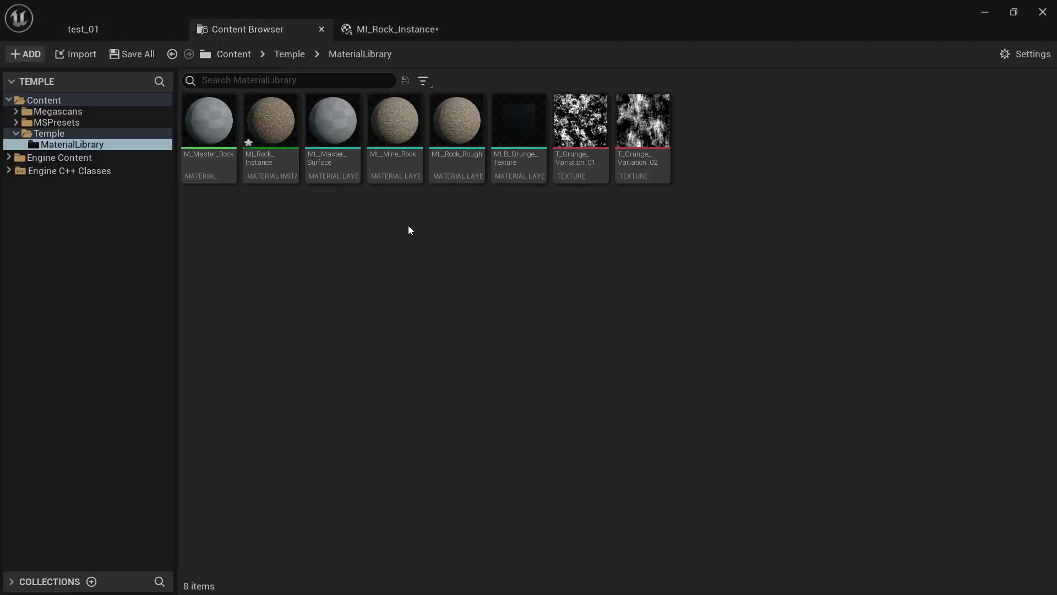
click(132, 54)
click(598, 454)
Create a layer instance of ML_Master_Surface in the MaterialLibrary folder and name it ML_Moss.
click(462, 150)
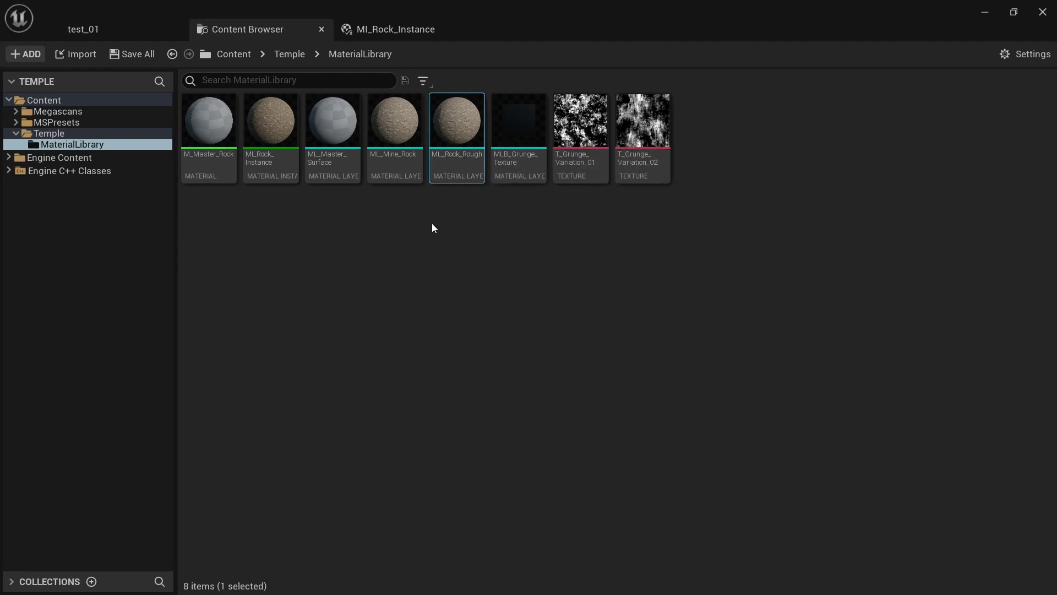
click(363, 214)
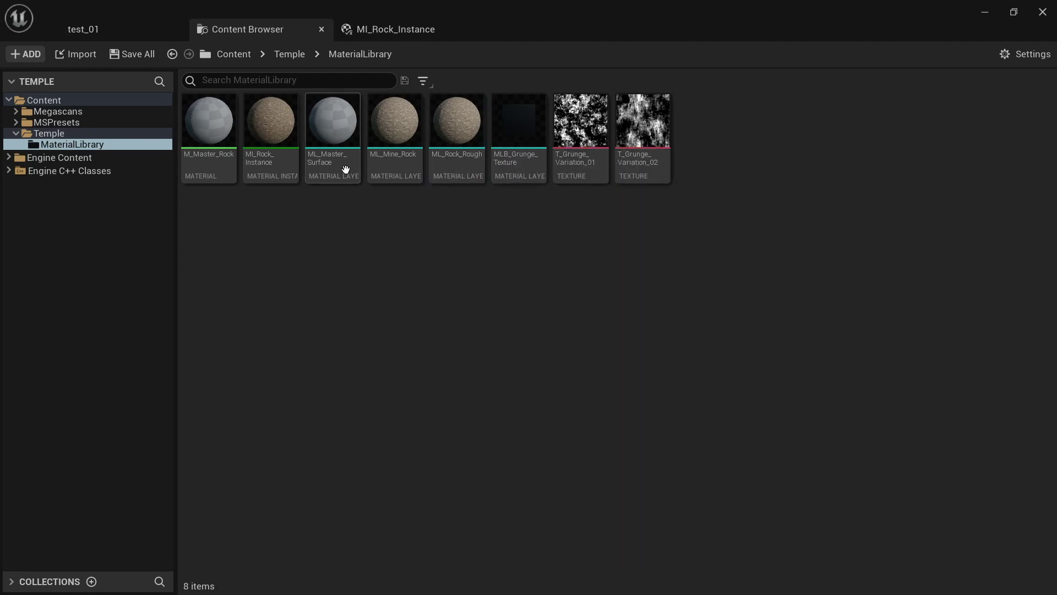
click(346, 168)
right_click(340, 158)
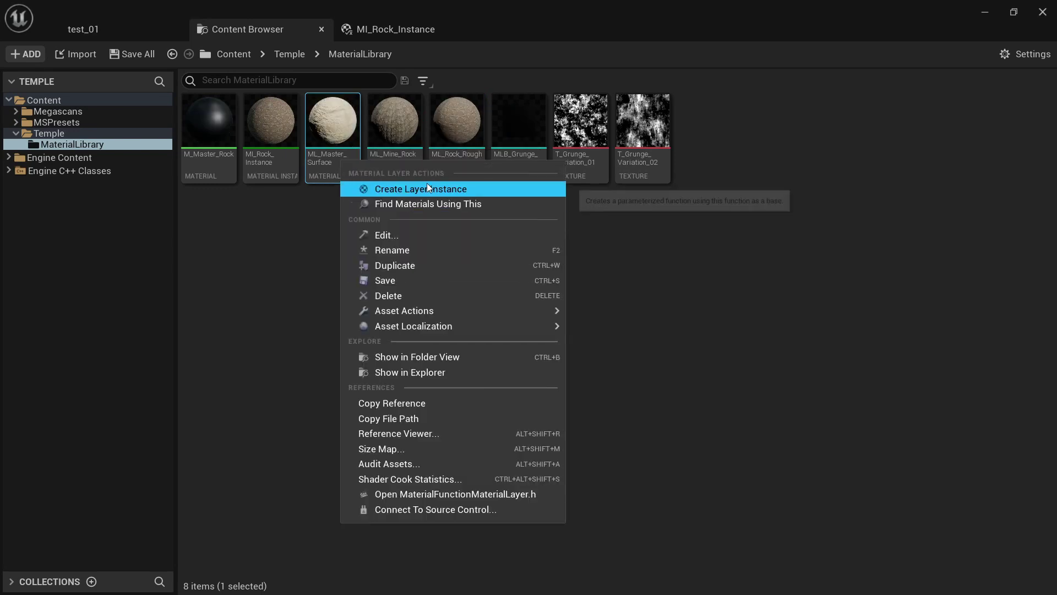
click(427, 189)
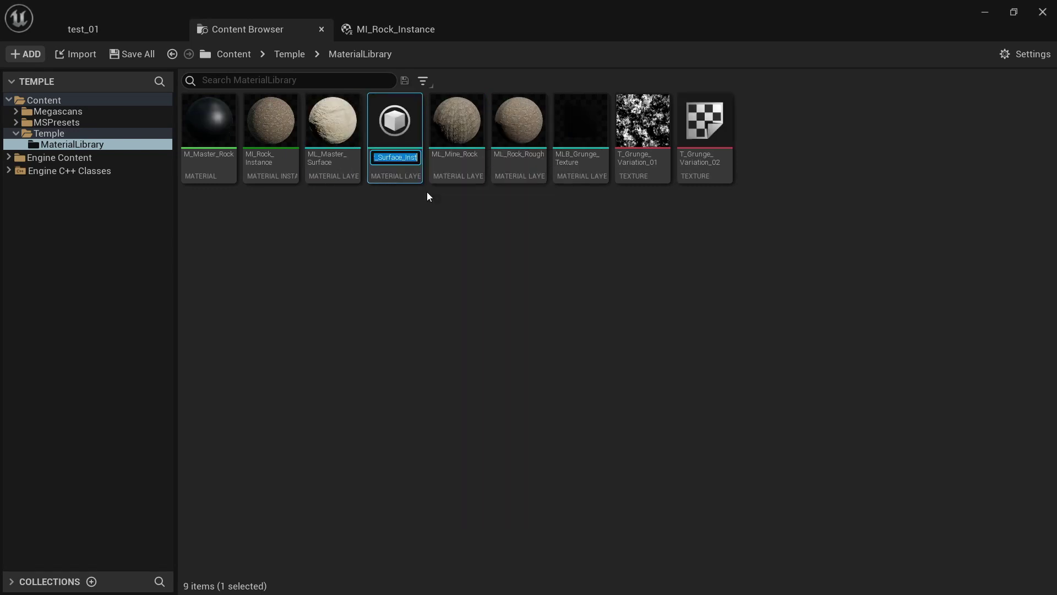
text(ML_Moss)
key(Return)
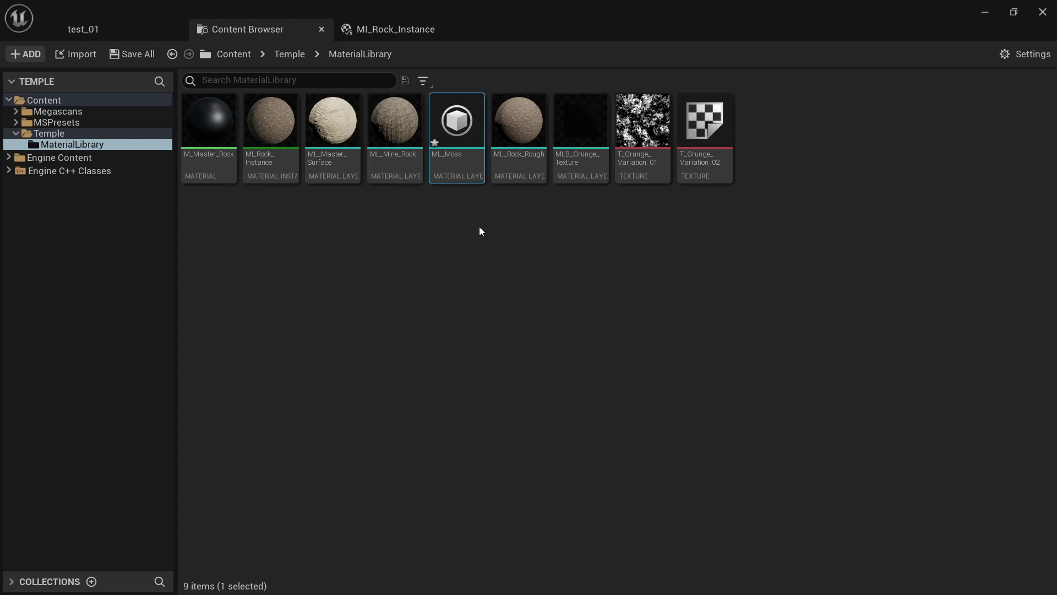
Open ML_Moss and assign T_Mossy_Rocky_Ground_vewmeehlw_4K_D from the Megascans Mossy_Rocky_Ground folder as its Albedo texture.
double_click(457, 135)
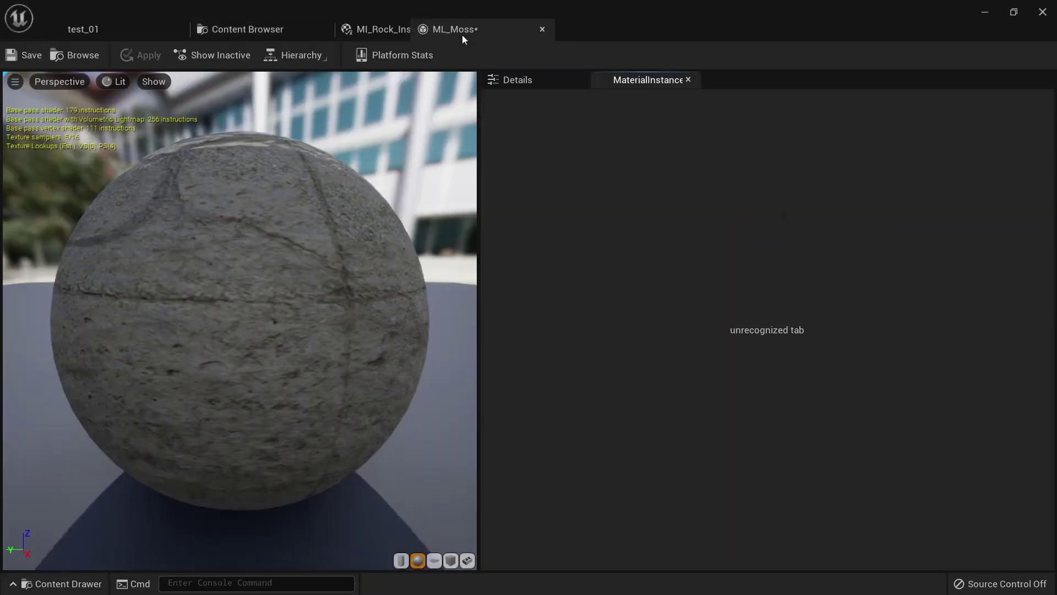
scroll(748, 201, down, 10)
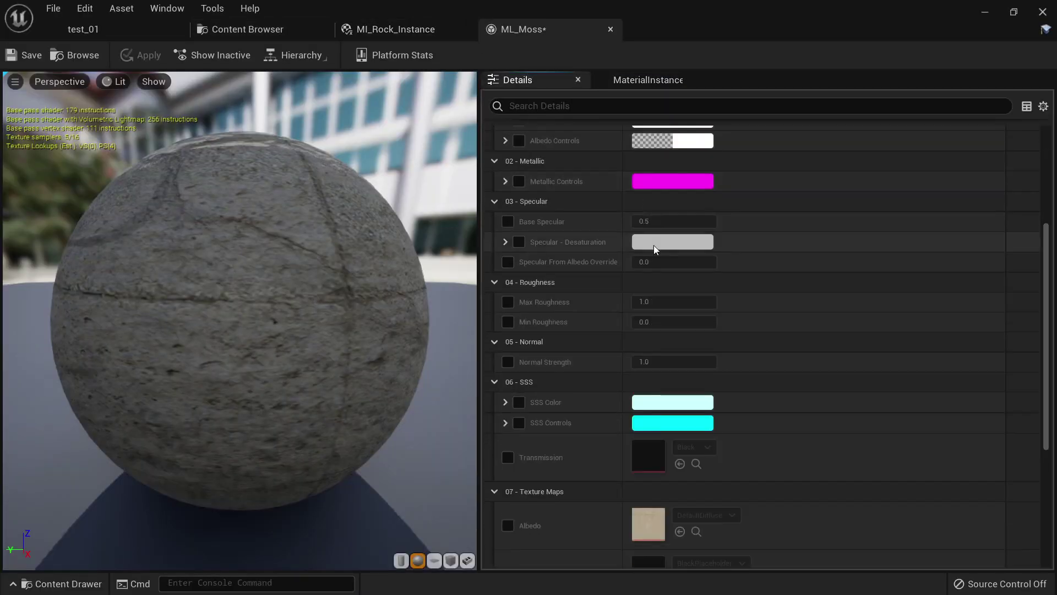
click(131, 34)
click(261, 30)
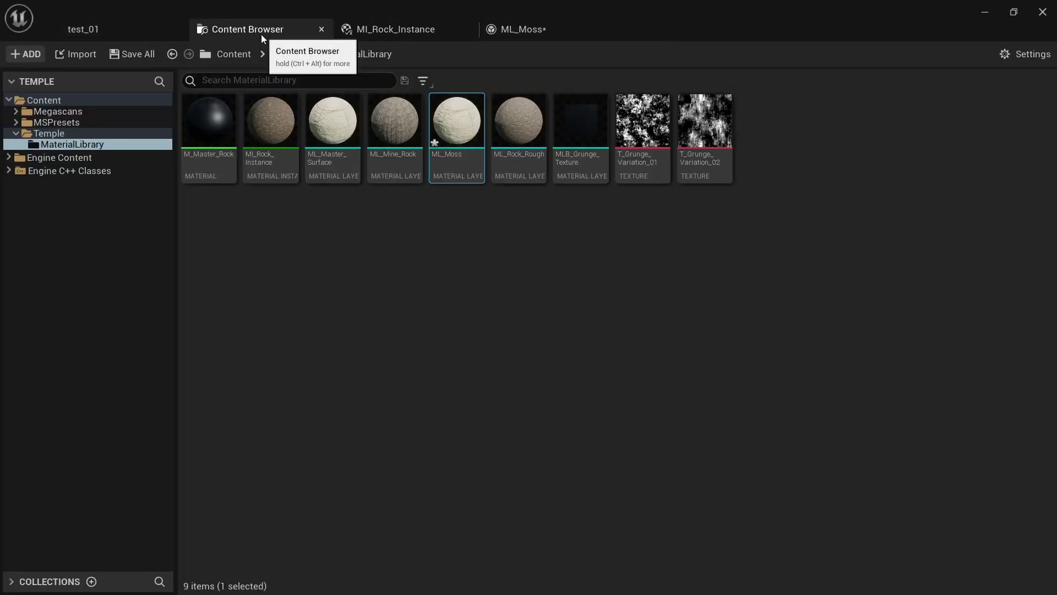
click(17, 110)
click(22, 134)
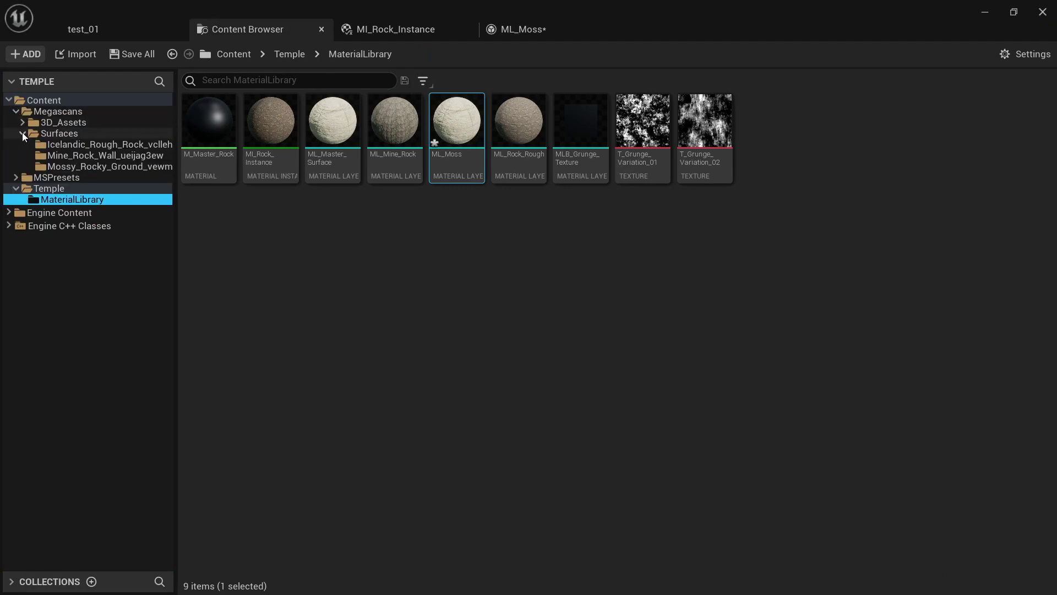
click(71, 166)
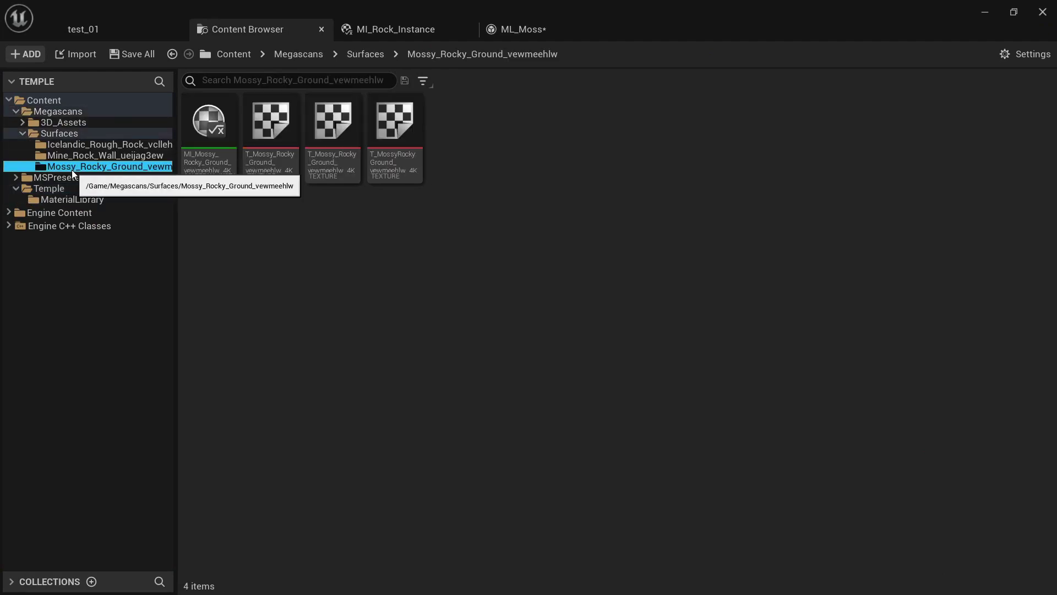
click(278, 175)
click(507, 28)
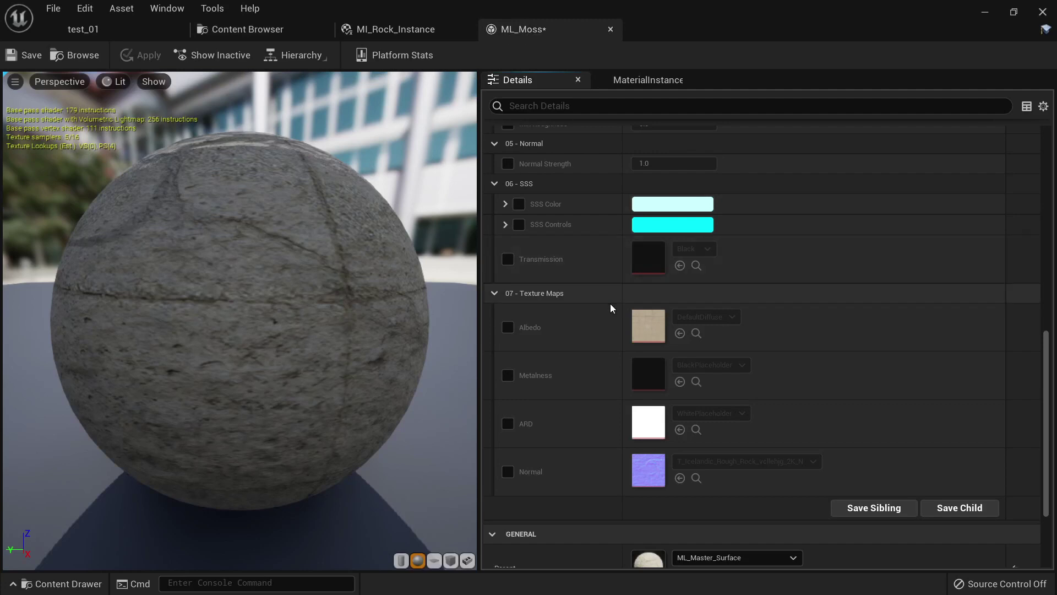
click(507, 327)
click(680, 333)
Enable the ARD and Normal overrides in ML_Moss and assign T_Mossy_Rocky_Ground_vewmeehlw_4K_N as the Normal texture.
click(508, 424)
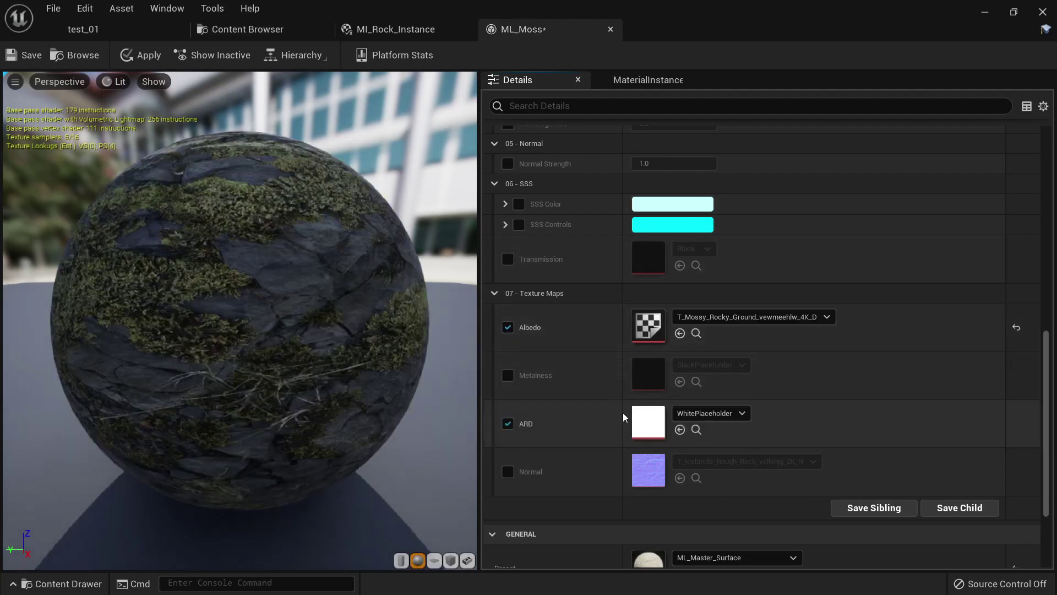
click(209, 36)
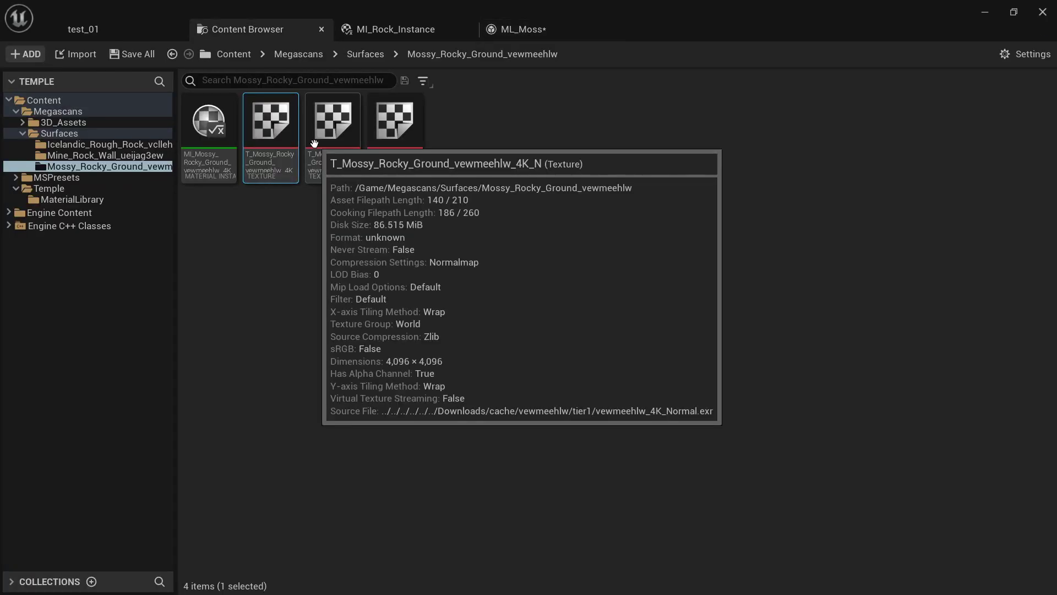
click(332, 141)
click(523, 29)
click(507, 471)
click(680, 478)
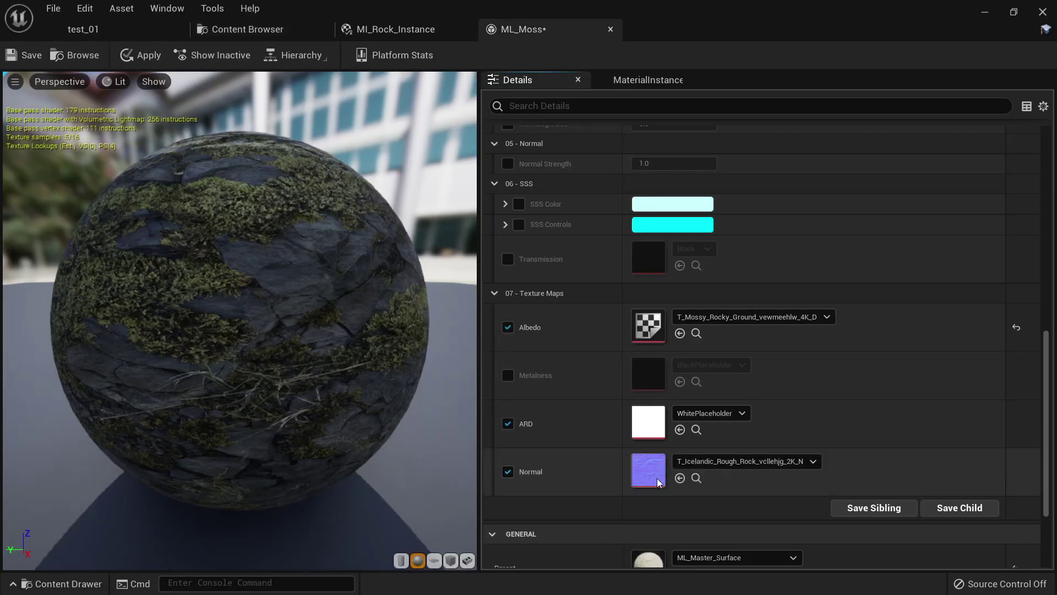
Assign T_MossyRockyGround_vewmeehlw_4K_ORDp as the ARD texture of ML_Moss and save the asset.
click(251, 29)
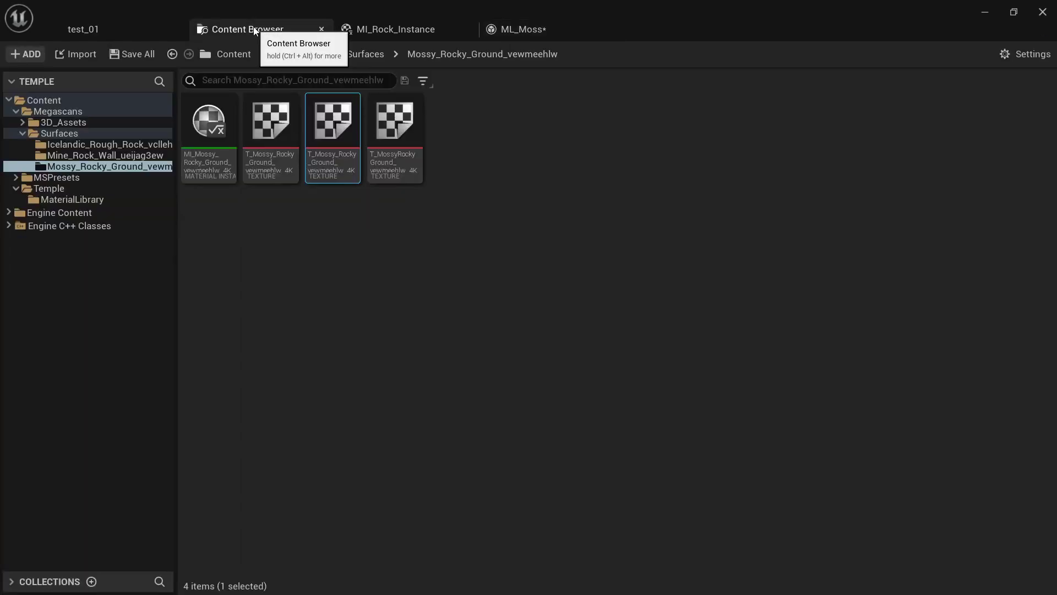
click(400, 134)
click(523, 29)
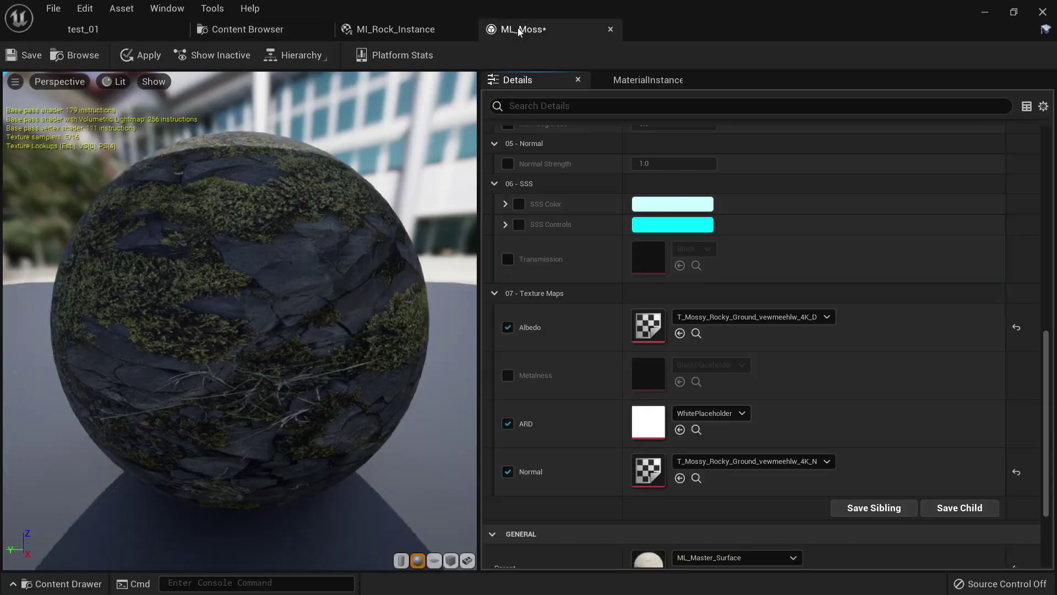
click(679, 430)
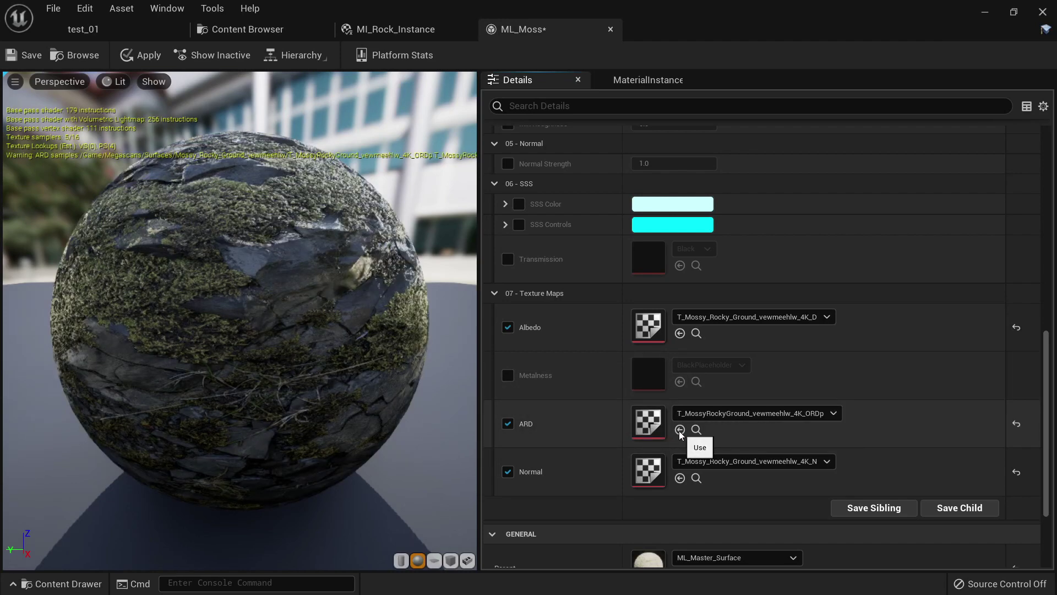
click(32, 57)
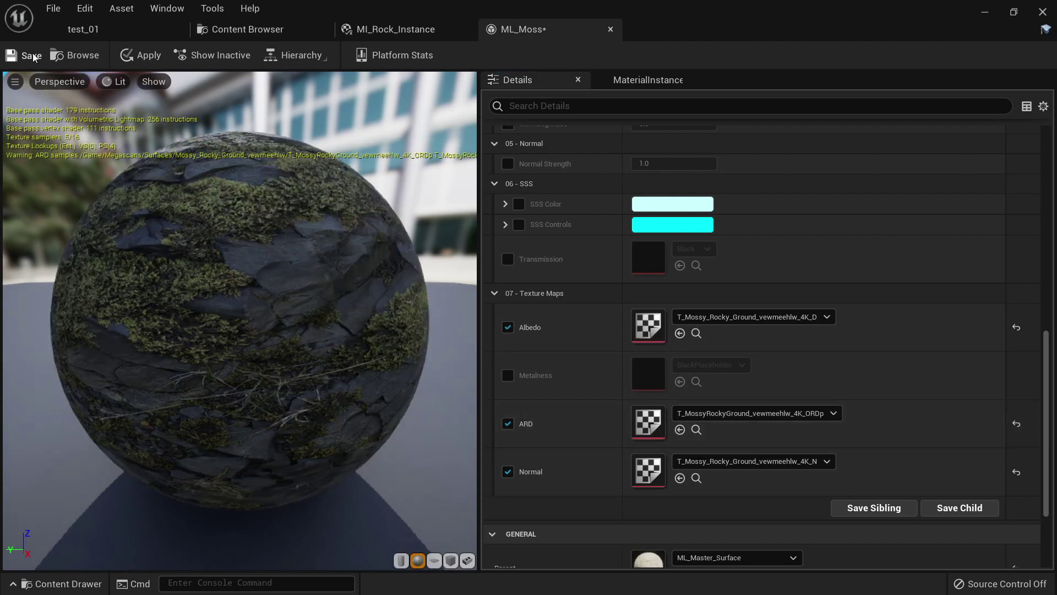
Set Layer 2's layer asset in MI_Rock_Instance to ML_Moss and check the cliff in test_01.
click(109, 29)
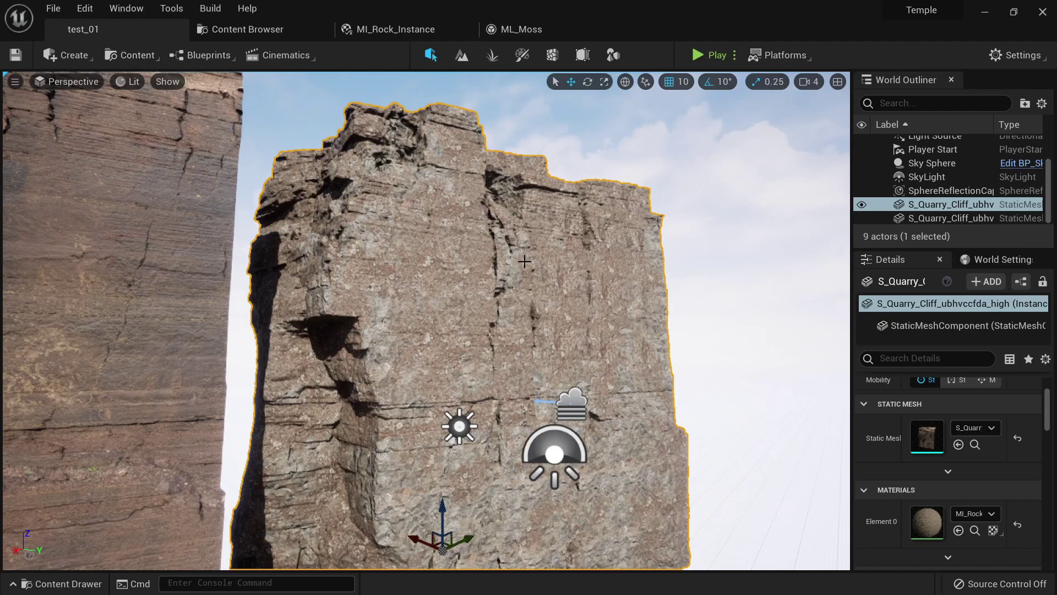
click(521, 29)
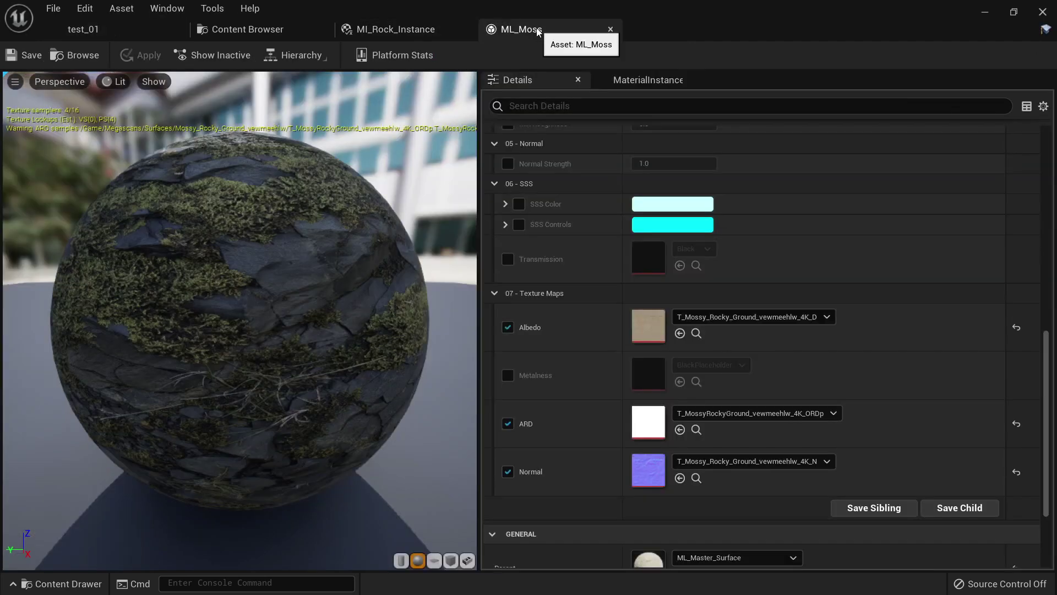
click(395, 29)
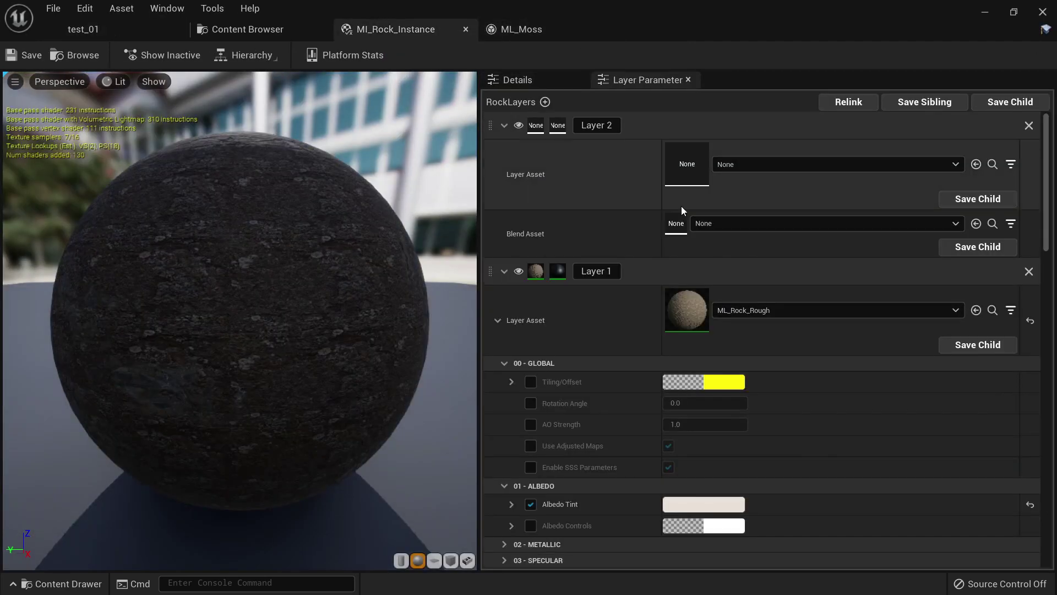
click(754, 169)
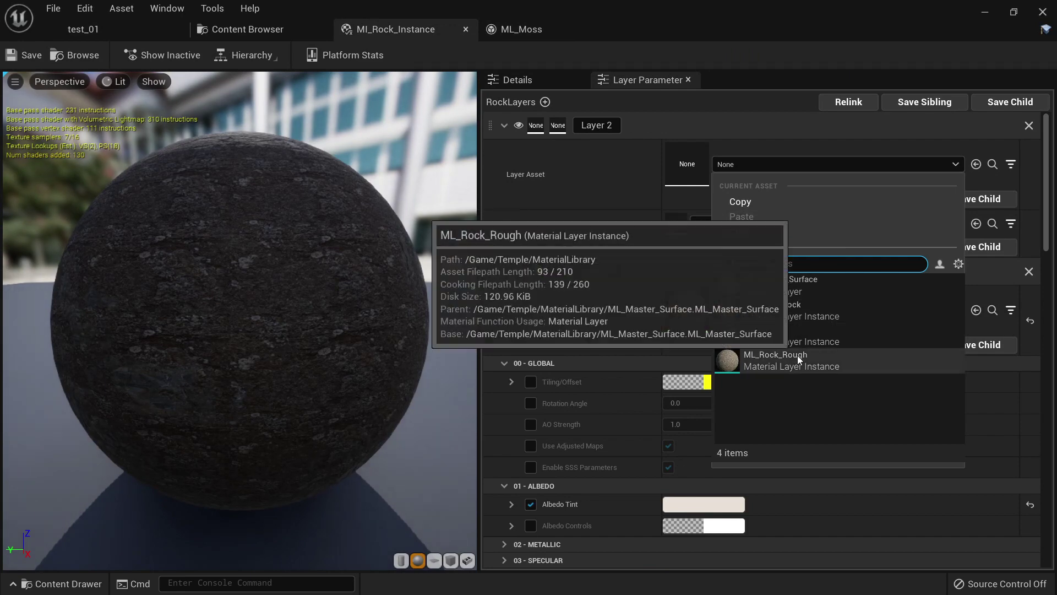
click(786, 339)
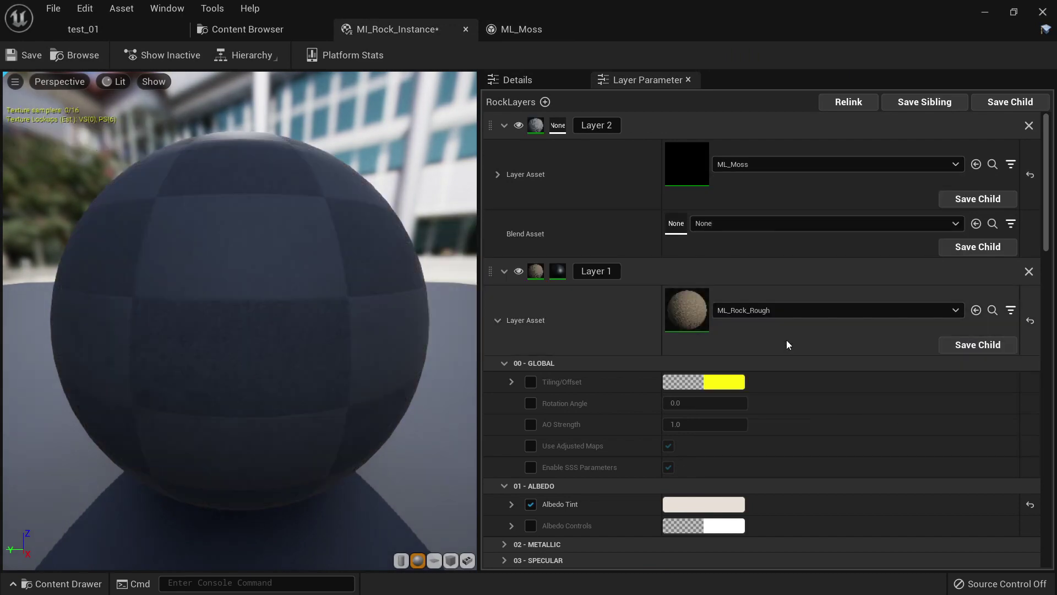
click(80, 30)
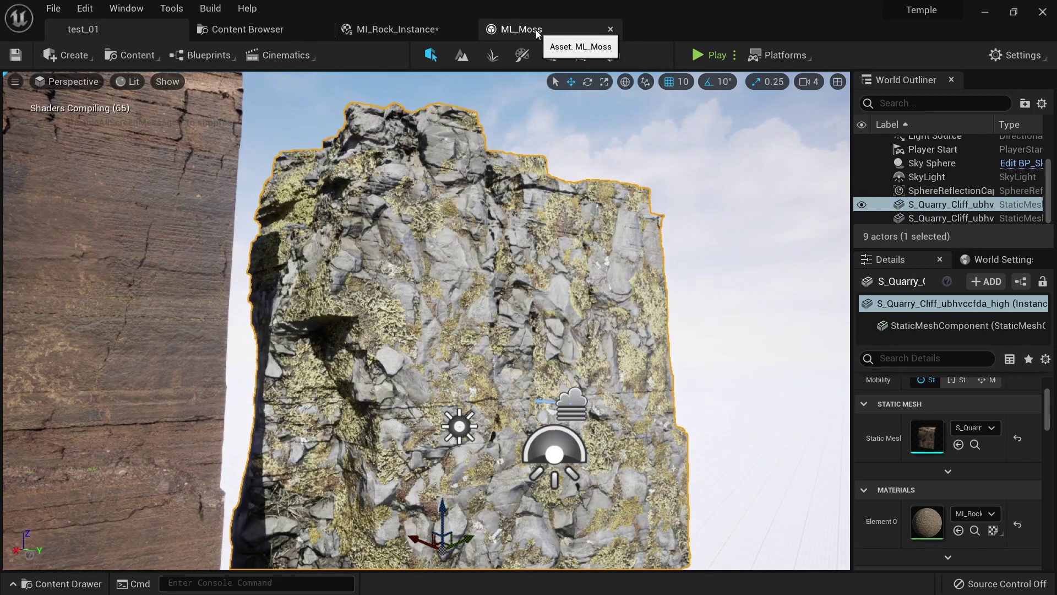
Detach the ML_Moss editor into a floating window and place it over the test_01 level beside the cliff.
click(536, 29)
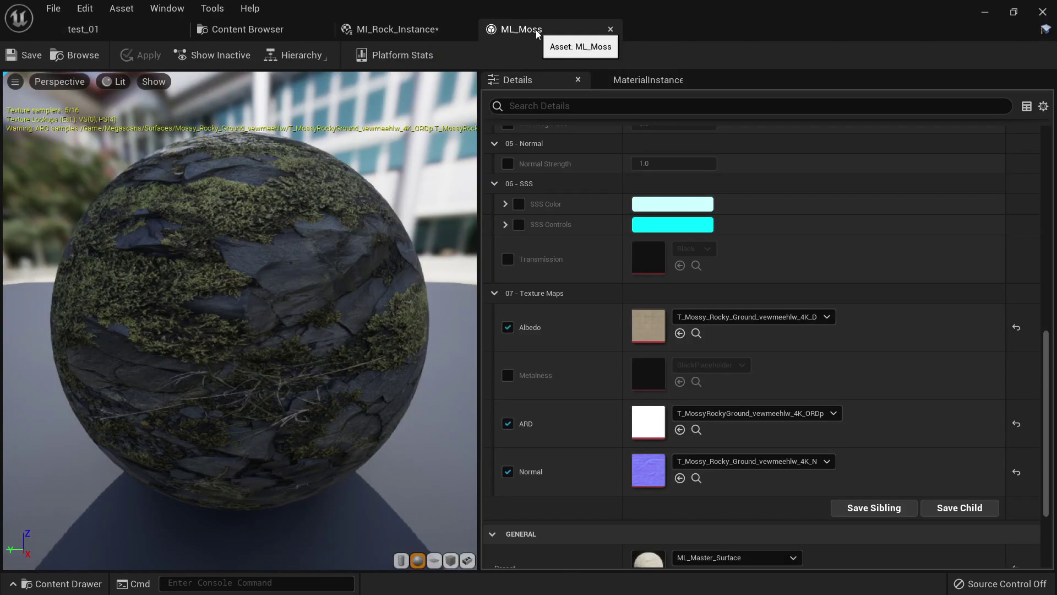
drag(545, 31, 690, 216)
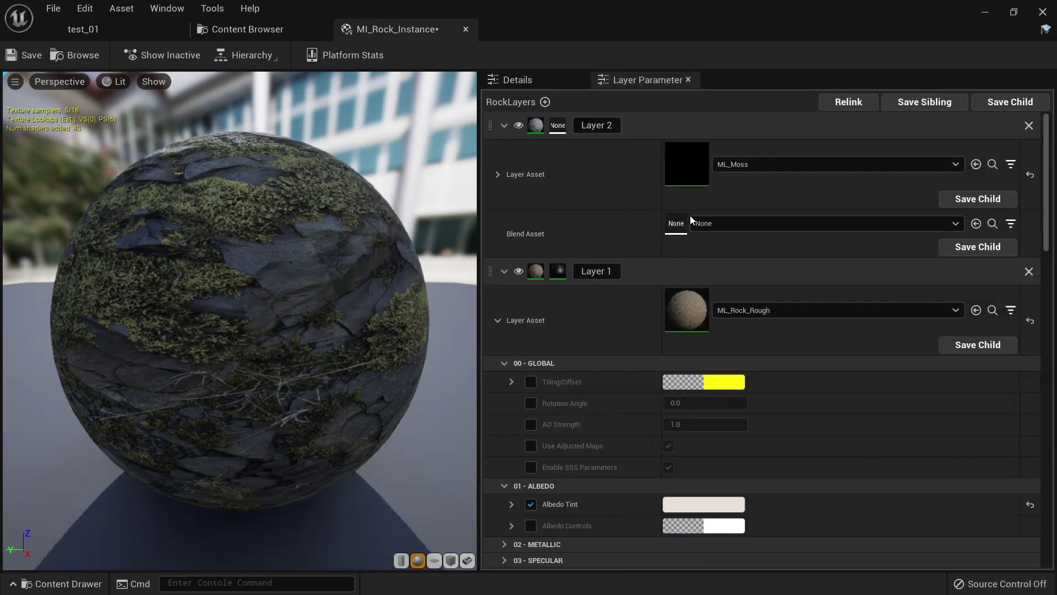
click(83, 30)
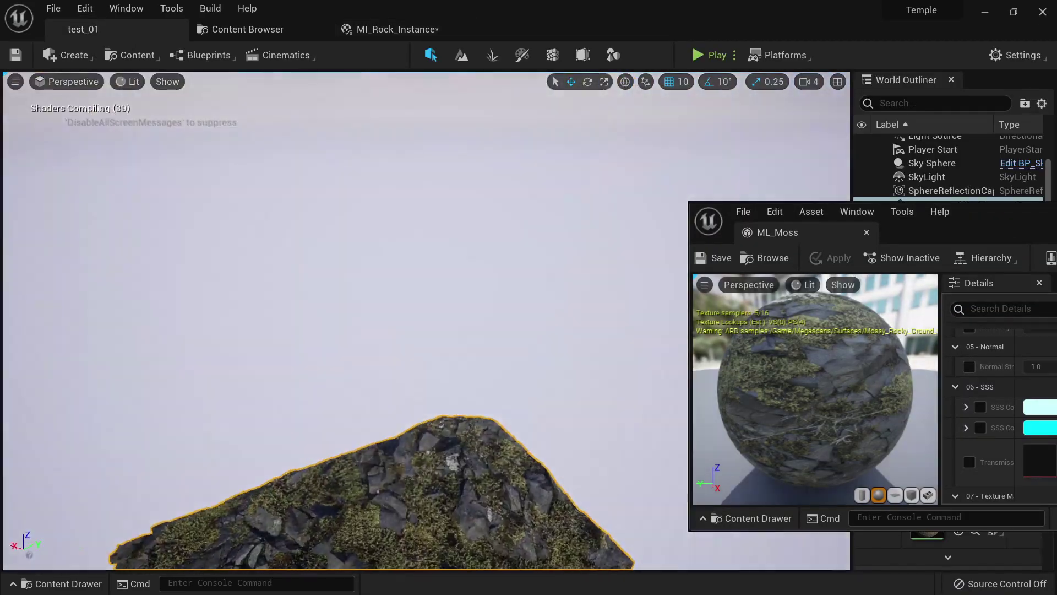
right_drag(426, 320, 432, 424)
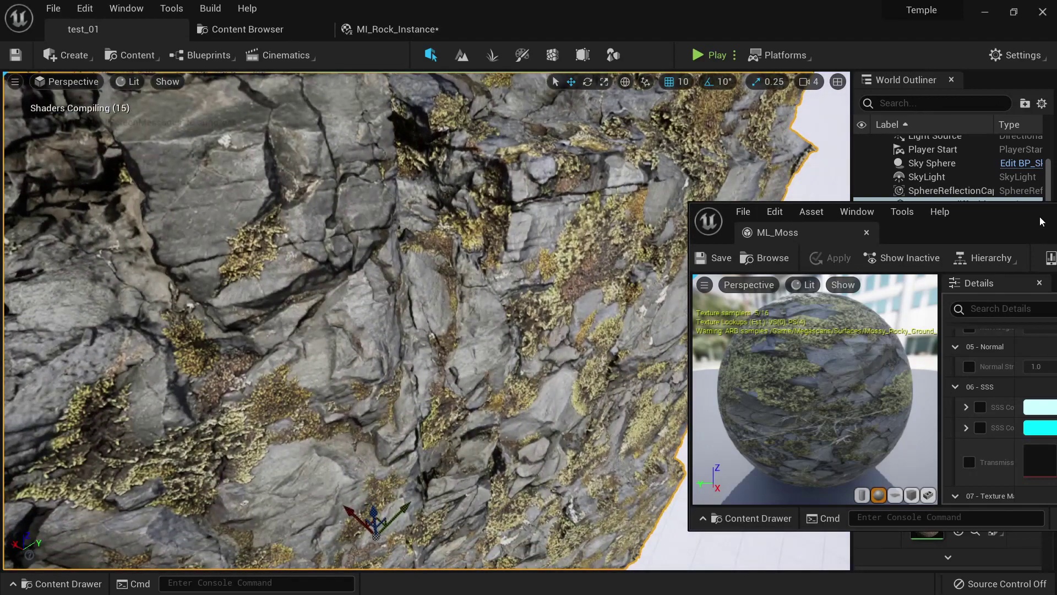
drag(1040, 227, 779, 140)
Enable the Tiling/Offset override in ML_Moss, set Tiling X and Tiling Y to 10, and float the editor over the level again.
scroll(822, 298, down, 2)
scroll(862, 317, up, 10)
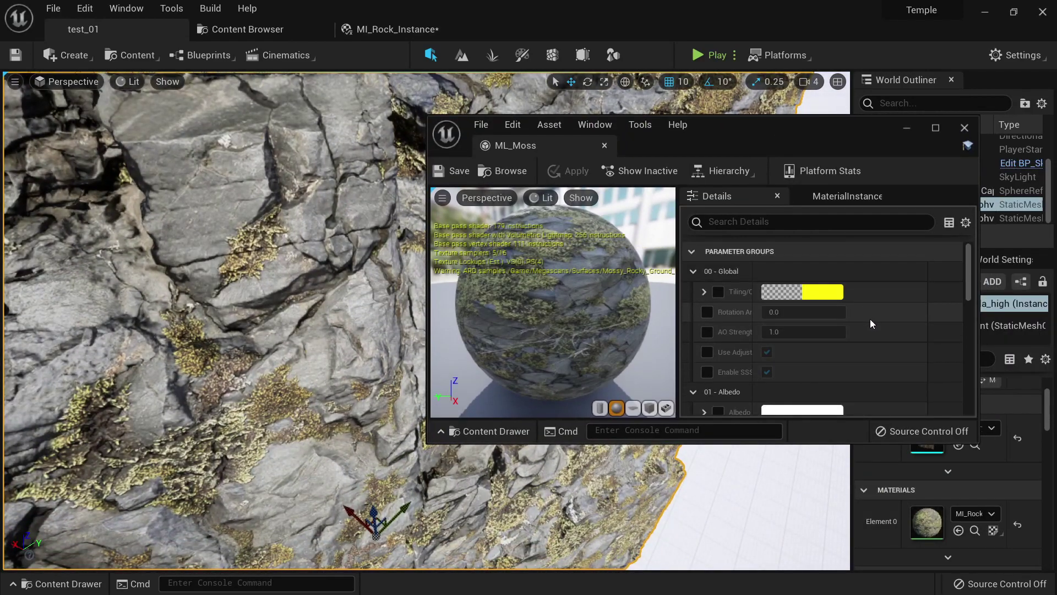
scroll(859, 295, down, 8)
scroll(863, 286, up, 3)
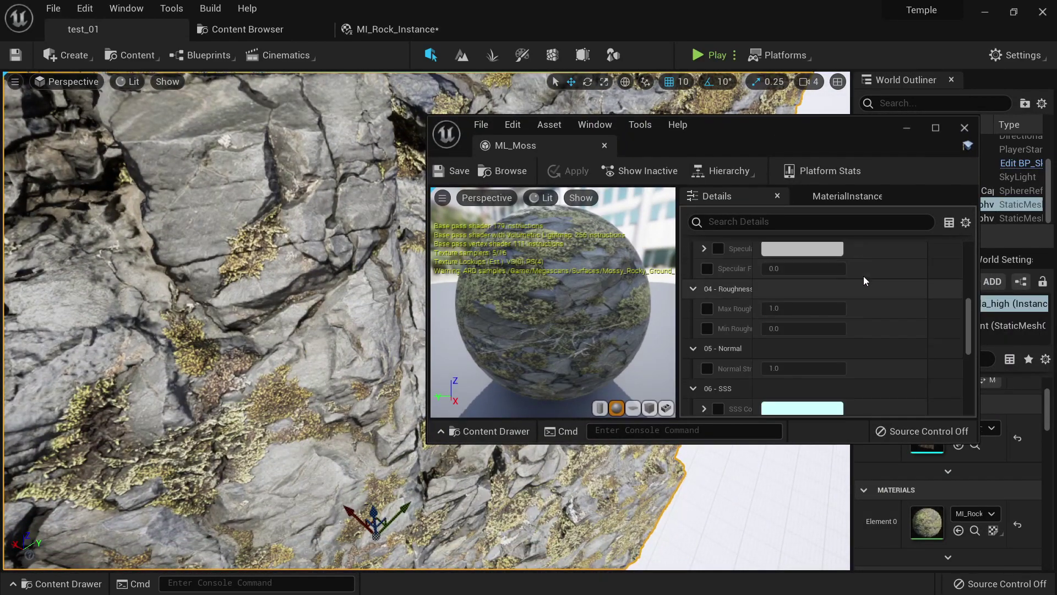
scroll(863, 278, up, 5)
double_click(855, 128)
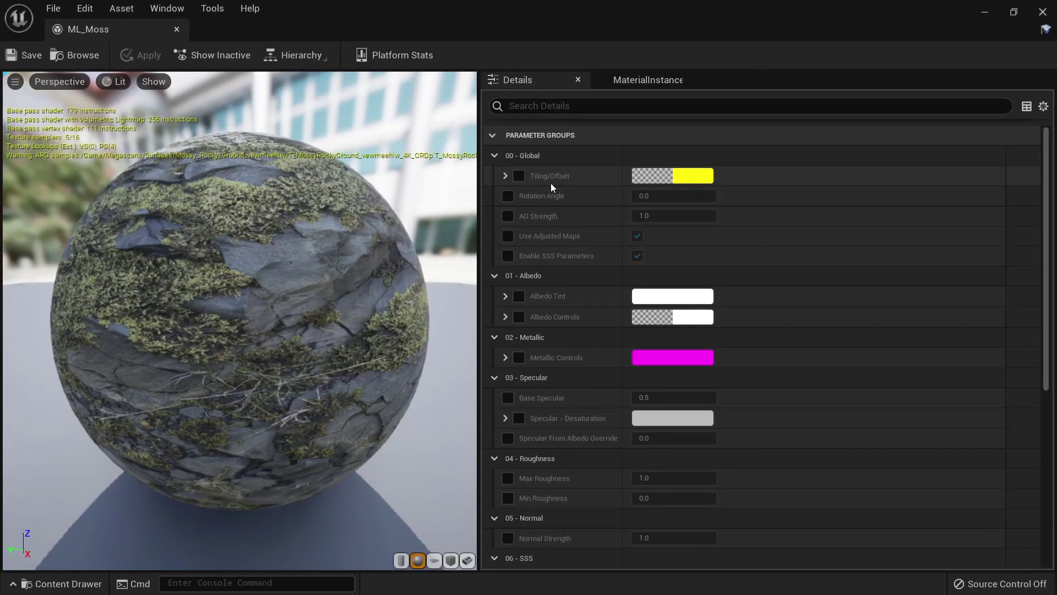
scroll(573, 217, down, 1)
scroll(551, 198, up, 1)
click(505, 176)
click(518, 176)
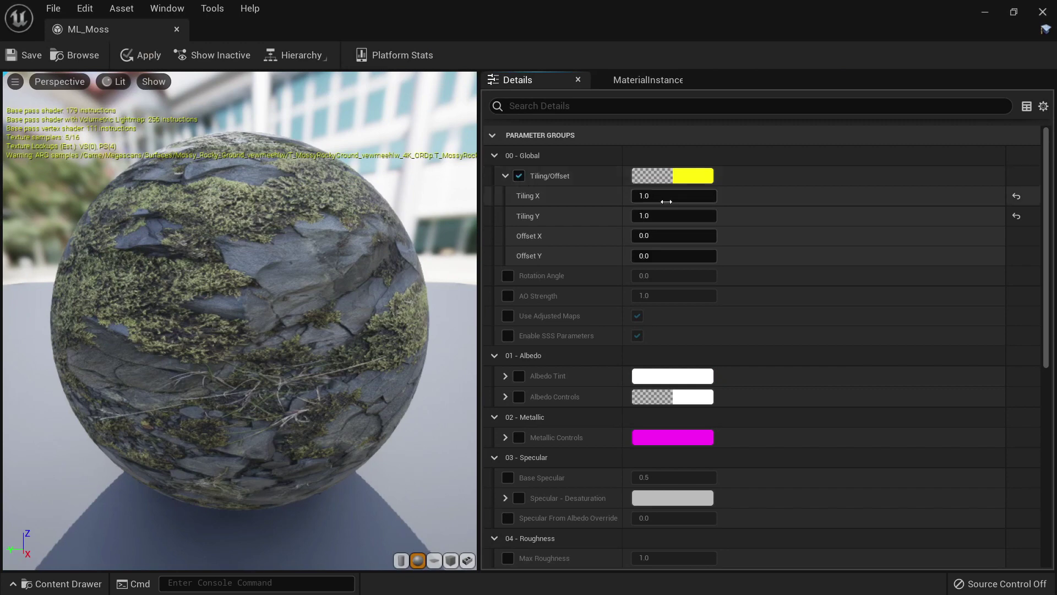
click(666, 200)
text(10)
key(Tab)
text(10)
key(Return)
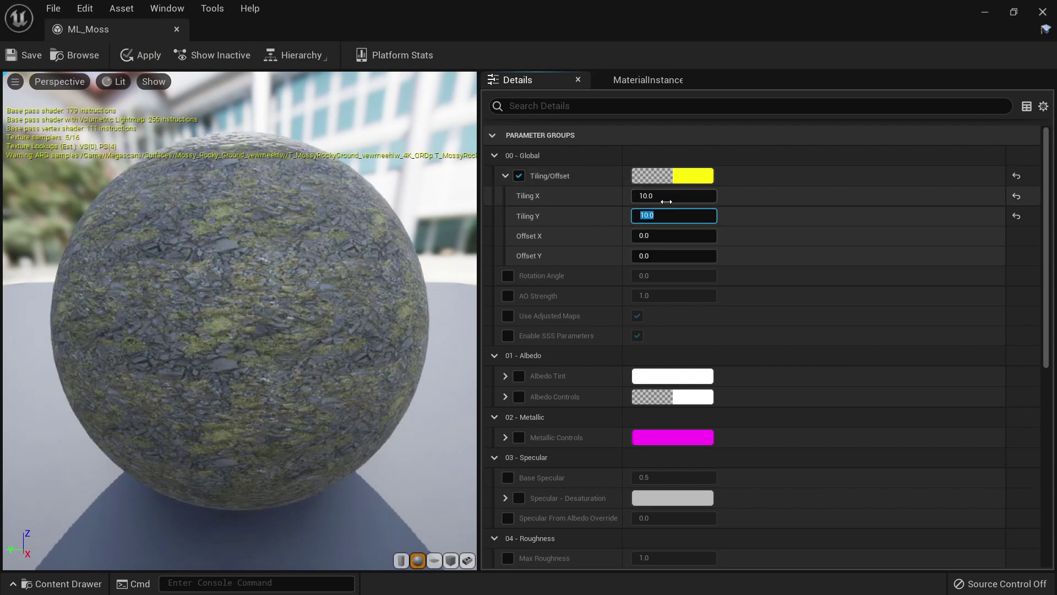
drag(72, 30, 435, 244)
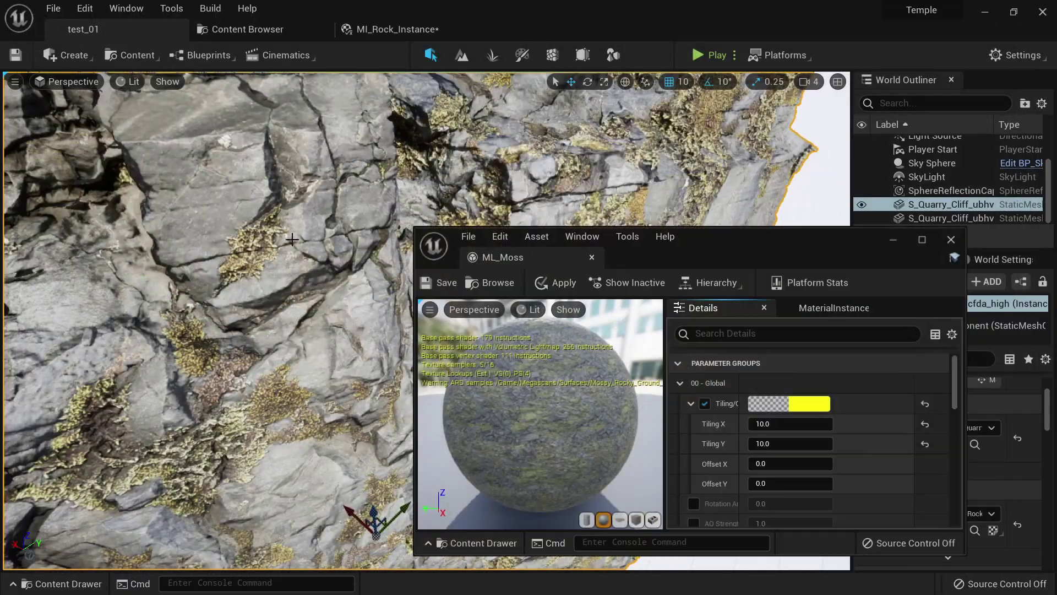
Try Tiling X and Tiling Y values of 15 in ML_Moss and save it to update the cliff.
right_drag(330, 231, 314, 261)
click(781, 424)
text(15)
key(Tab)
text(15)
key(Return)
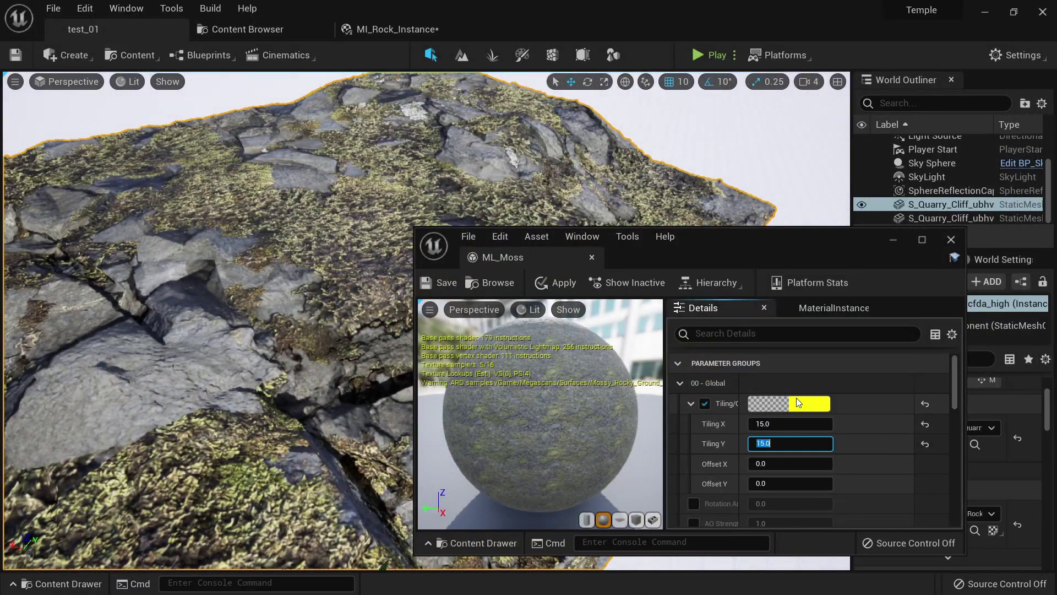
click(443, 282)
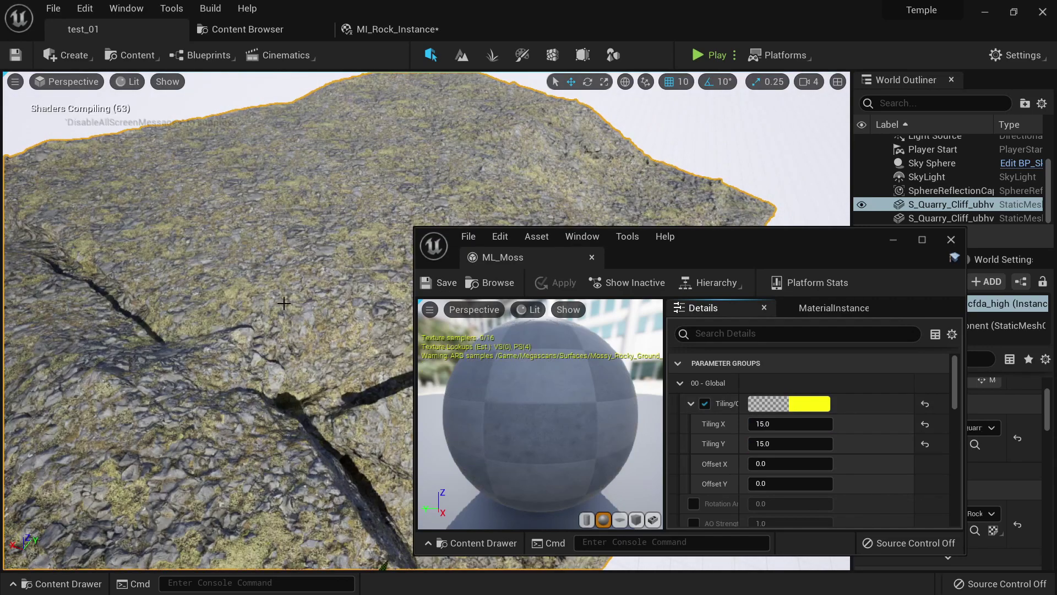
Set Tiling X and Tiling Y of ML_Moss to 10, save it, and inspect the whole cliff.
click(800, 423)
text(10)
key(Tab)
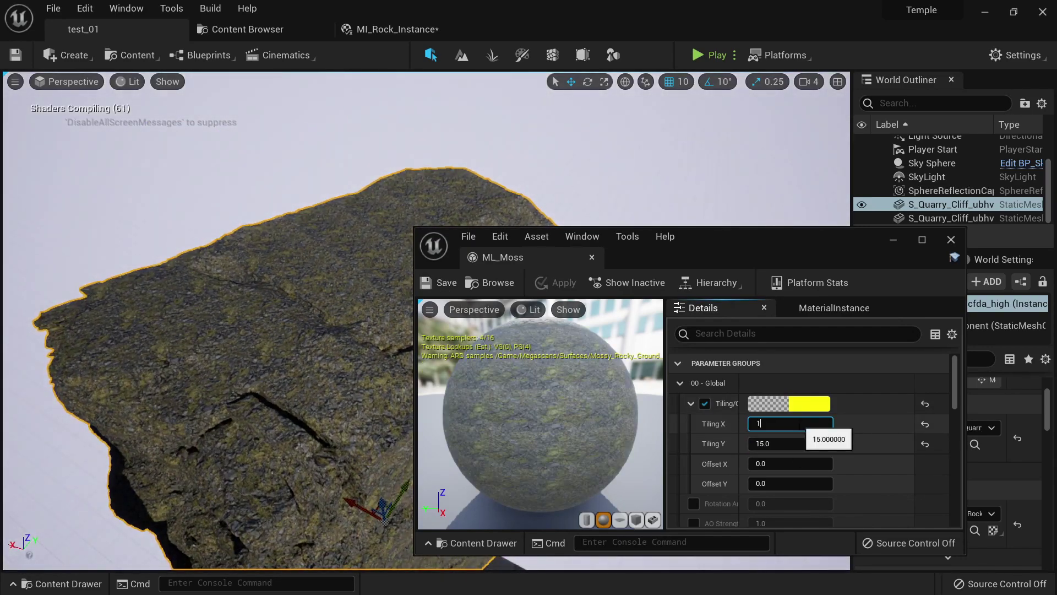
text(10)
key(Return)
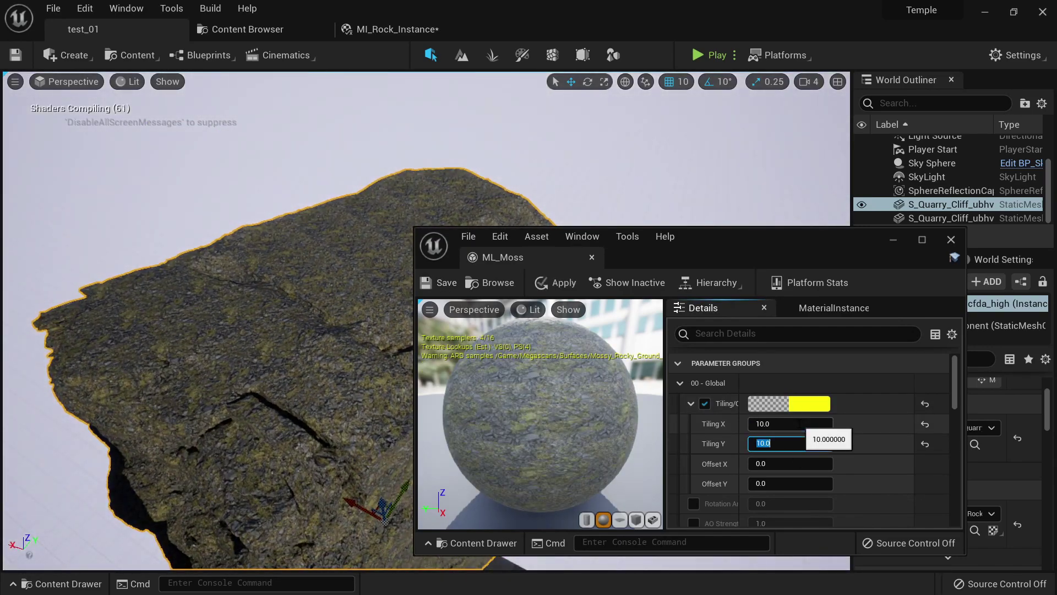
click(444, 282)
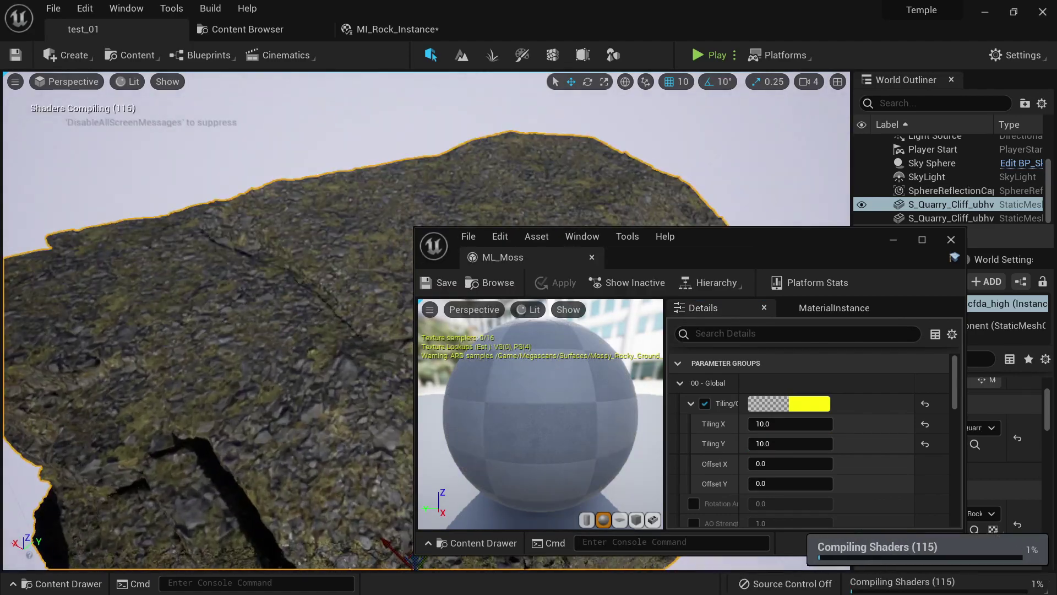
right_drag(264, 309, 354, 324)
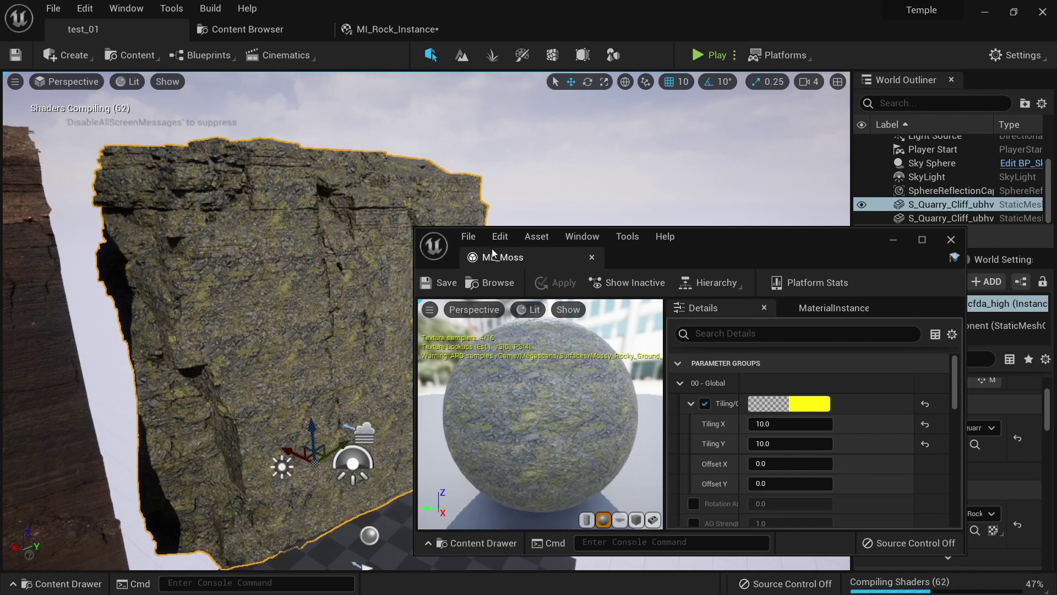
Close the ML_Moss editor, open the MaterialLibrary folder, and save all modified assets.
click(242, 30)
middle_click(515, 256)
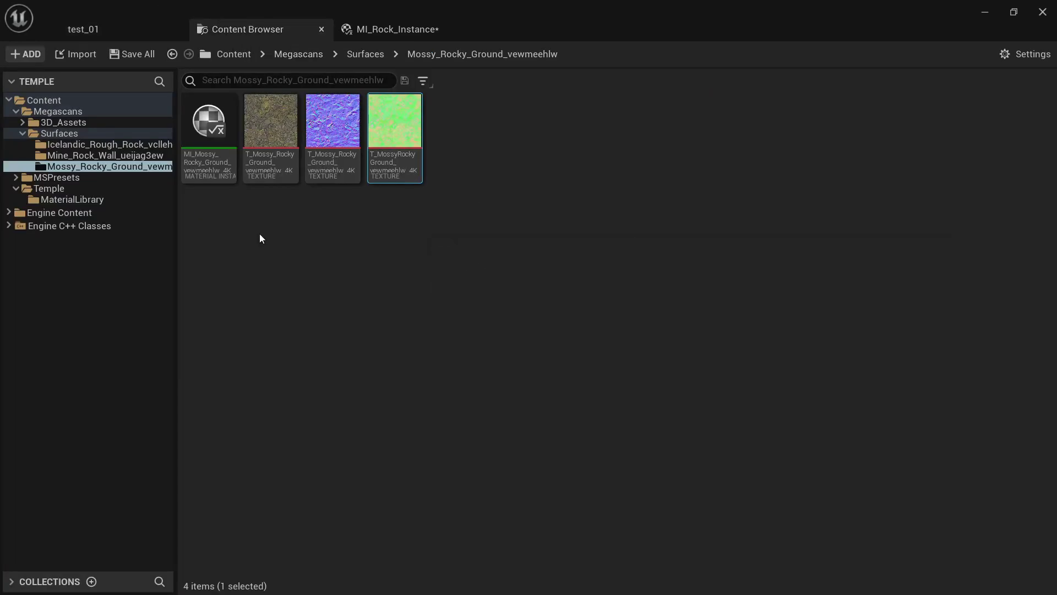
click(58, 200)
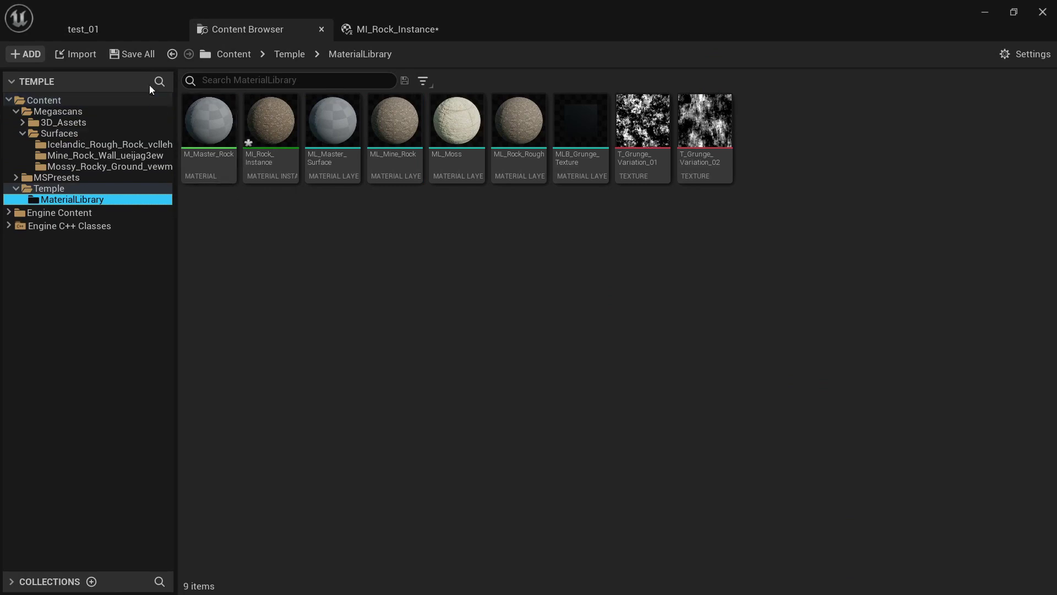
key(ctrl+shift+s)
click(616, 448)
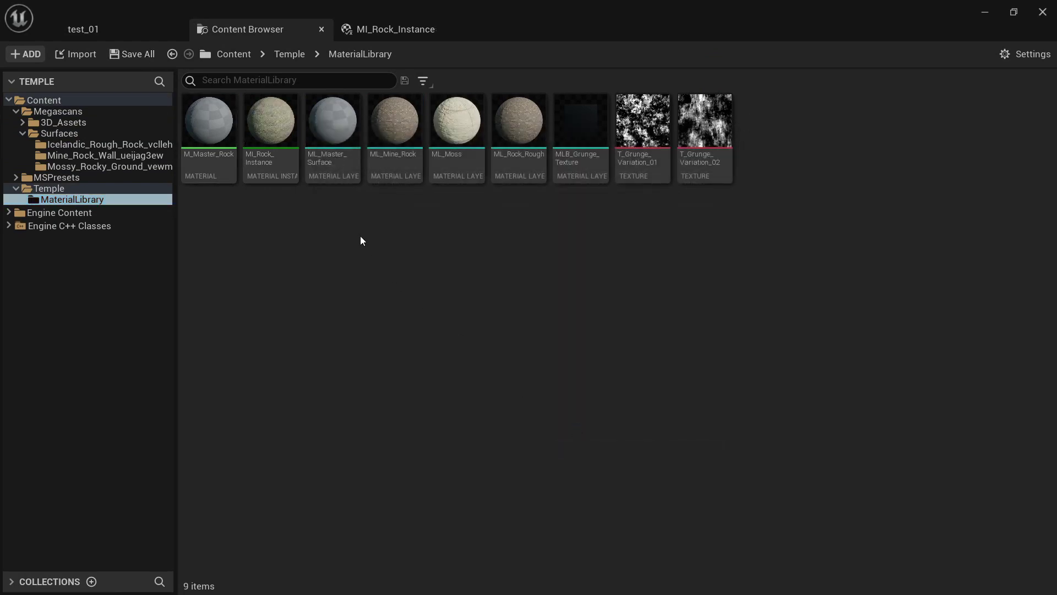
Create a Material Layer Blend named MLB_Slope_Mask in the MaterialLibrary folder and open its graph.
right_click(362, 241)
mouse_move(493, 473)
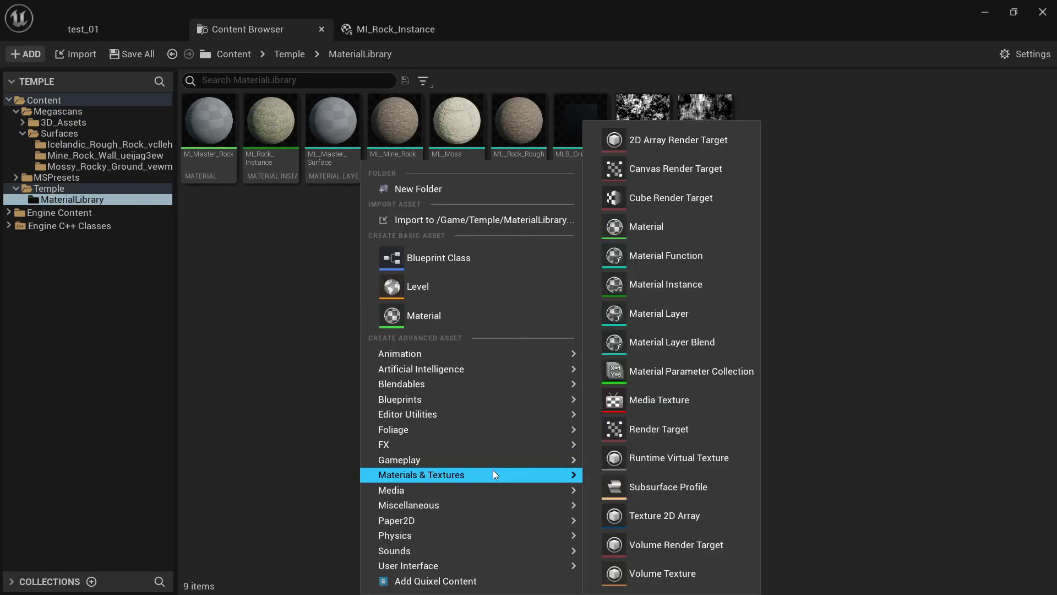
click(703, 345)
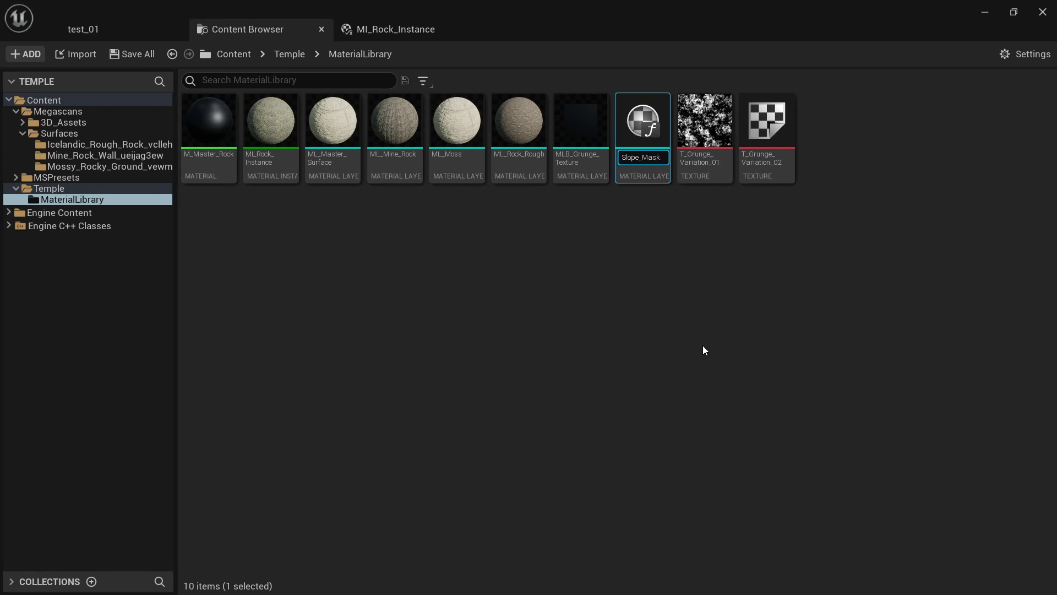
double_click(643, 157)
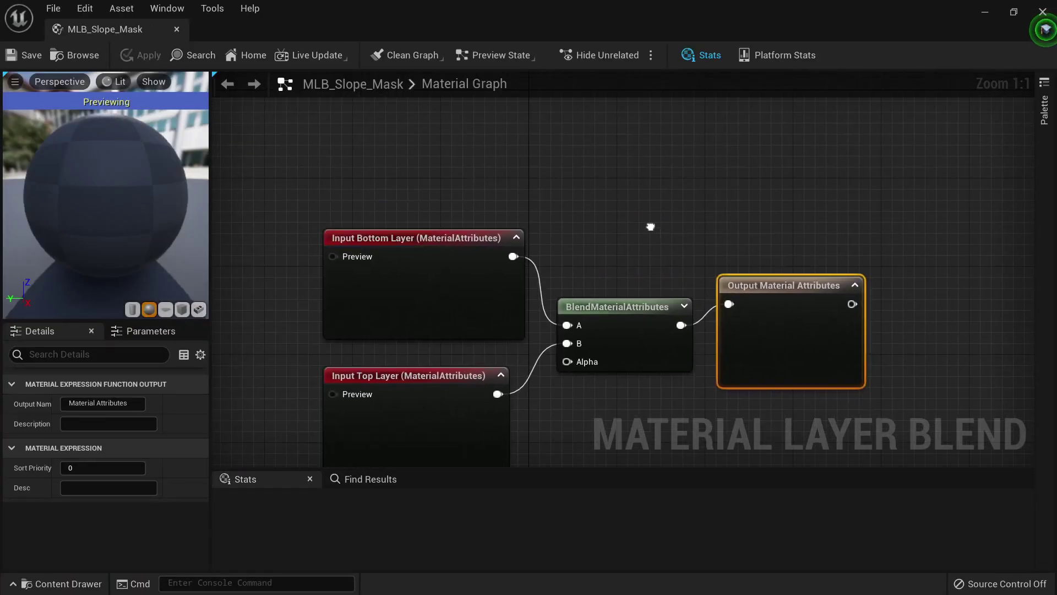
Dock the MLB_Slope_Mask editor beside the other editor tabs and examine its layer input and blend nodes.
right_drag(651, 227, 680, 231)
drag(124, 29, 518, 29)
scroll(453, 134, down, 4)
right_drag(414, 164, 579, 145)
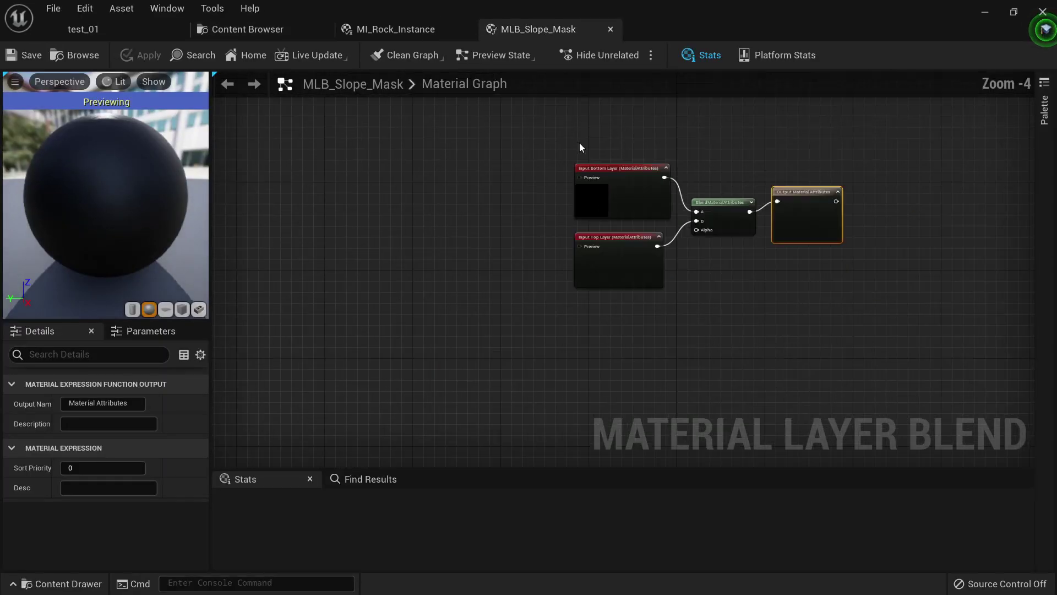
right_drag(741, 290, 527, 317)
scroll(501, 312, up, 2)
drag(708, 328, 332, 146)
drag(394, 131, 489, 347)
scroll(520, 193, up, 3)
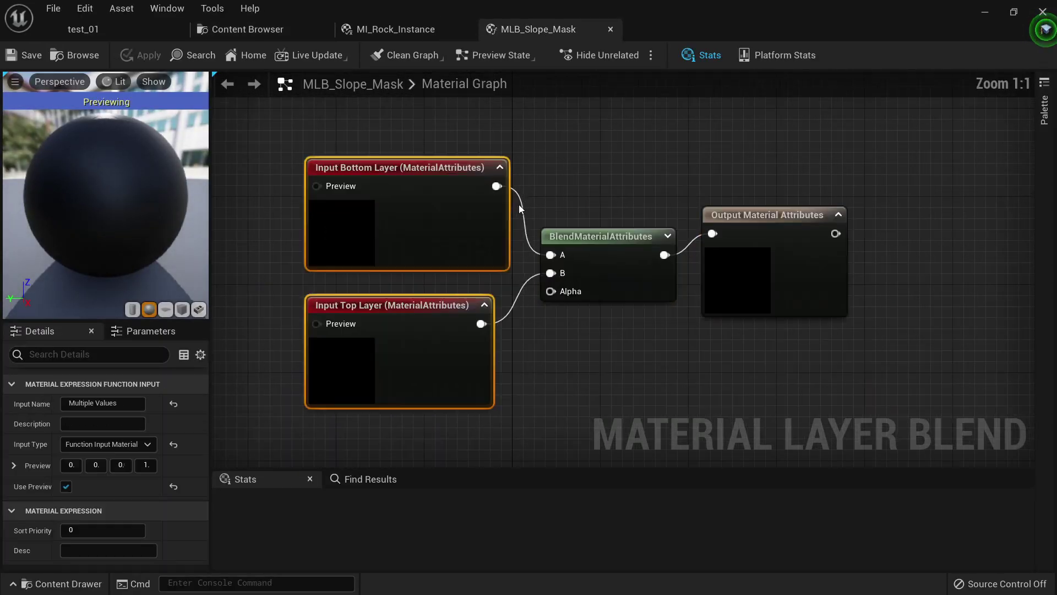
right_drag(541, 353, 601, 297)
scroll(599, 300, down, 2)
click(480, 402)
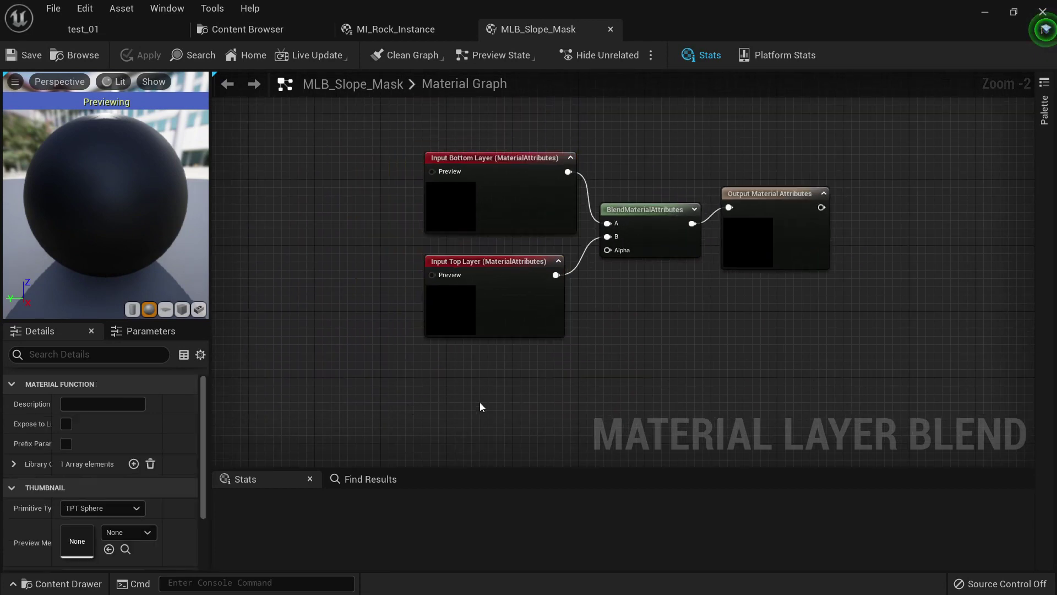
Add a SlopeMask node below the layer inputs and connect its Result to the Alpha of BlendMaterialAttributes.
right_drag(375, 403, 384, 278)
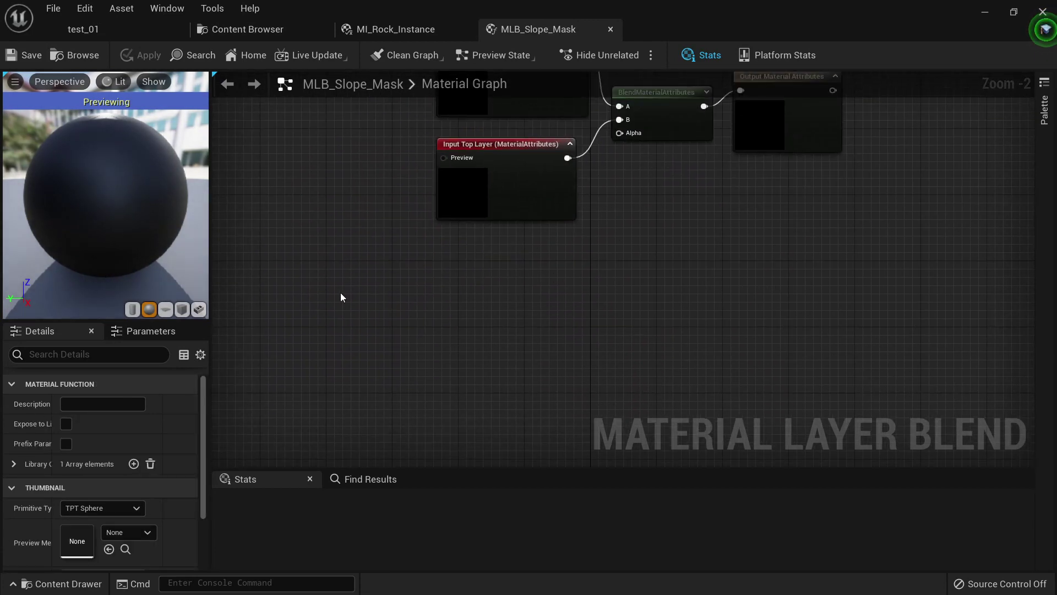
right_click(411, 312)
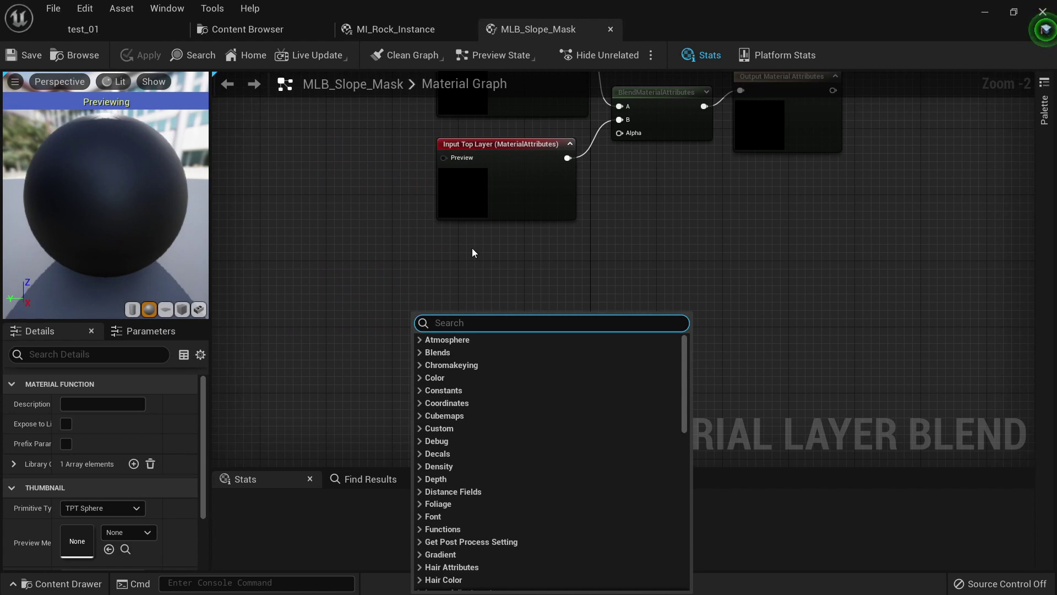
text(slope)
key(Return)
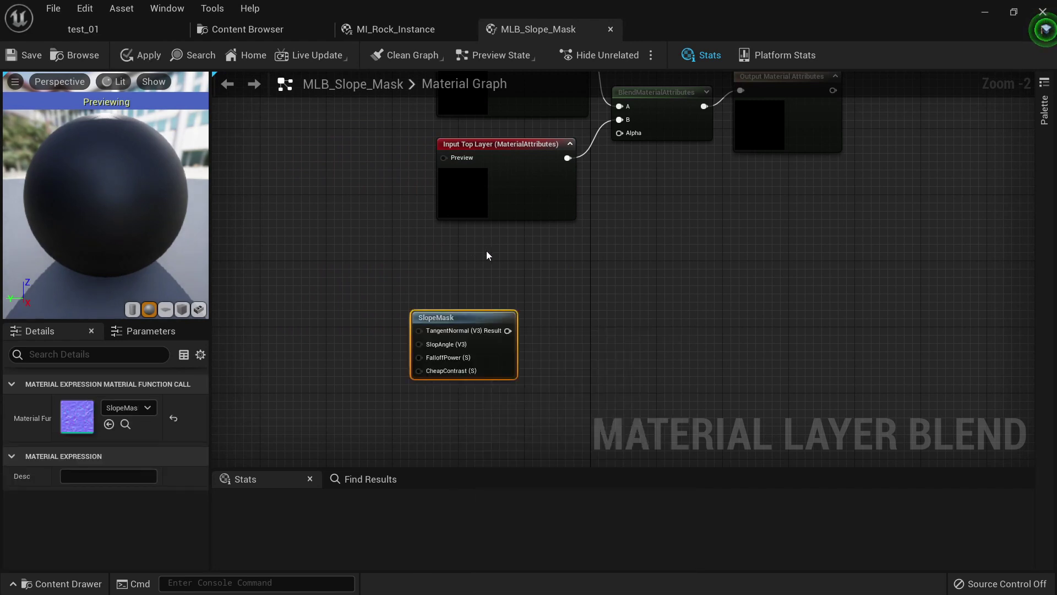
scroll(436, 319, up, 2)
right_drag(496, 284, 472, 364)
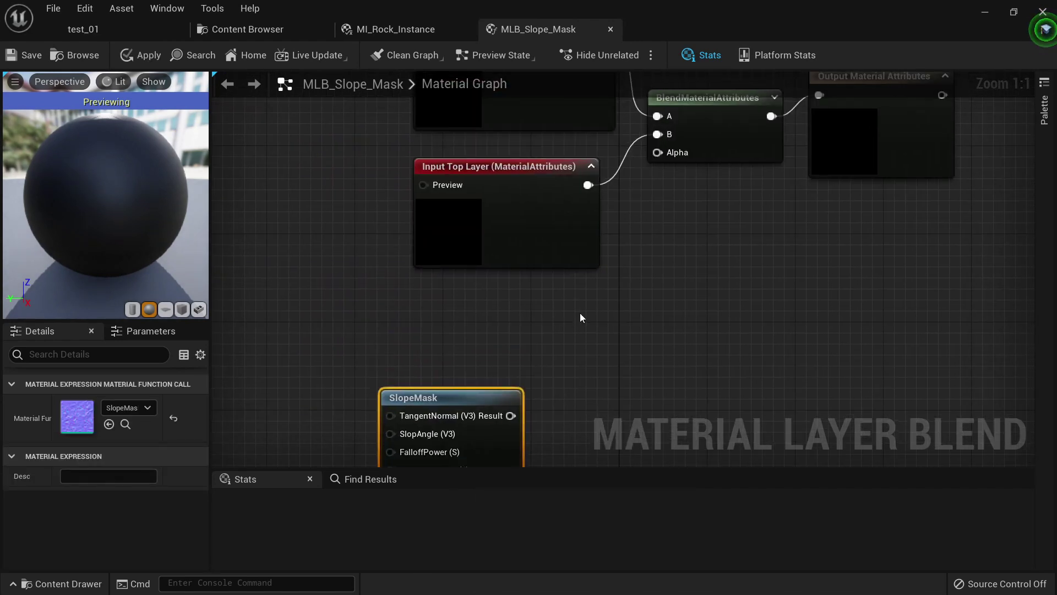
scroll(551, 328, down, 1)
drag(513, 404, 648, 179)
Start previewing the SlopeMask node with realtime preview enabled and apply the blend graph changes.
scroll(385, 249, down, 2)
right_click(442, 358)
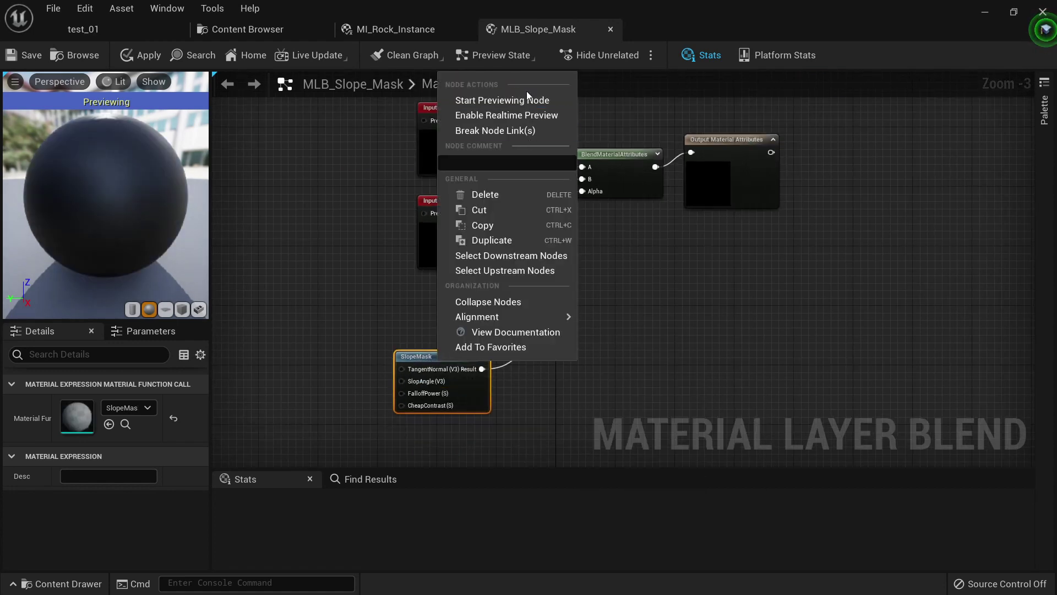
click(520, 100)
right_click(453, 357)
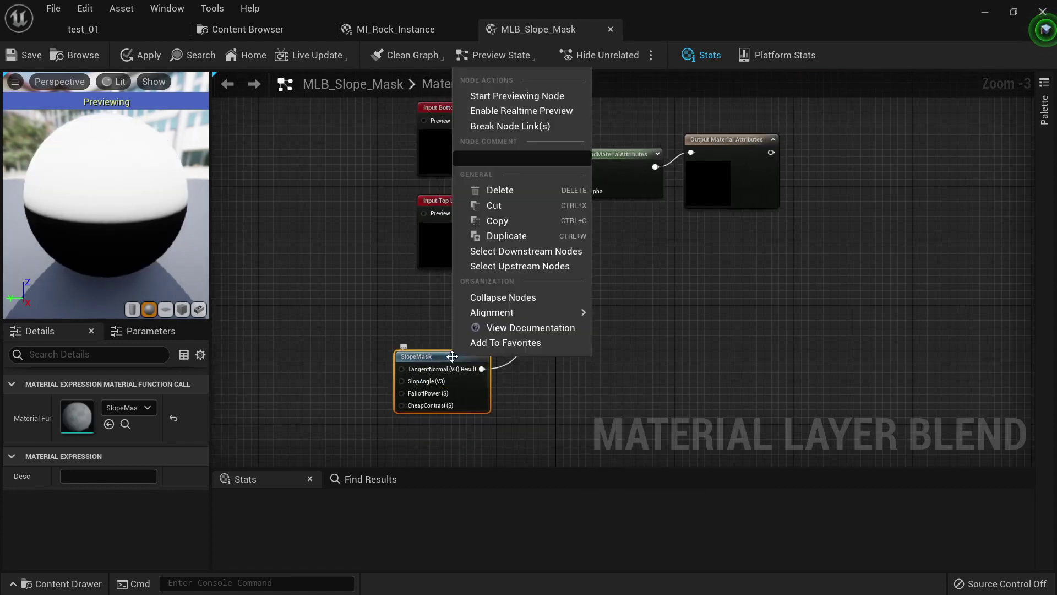
click(520, 109)
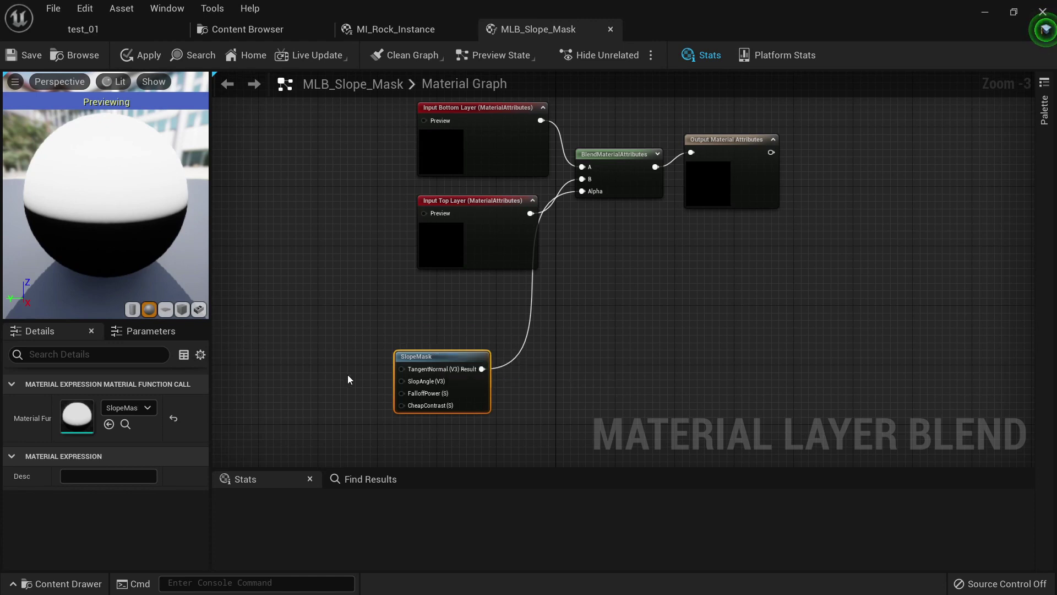
right_drag(347, 376, 334, 269)
scroll(336, 269, up, 3)
click(147, 62)
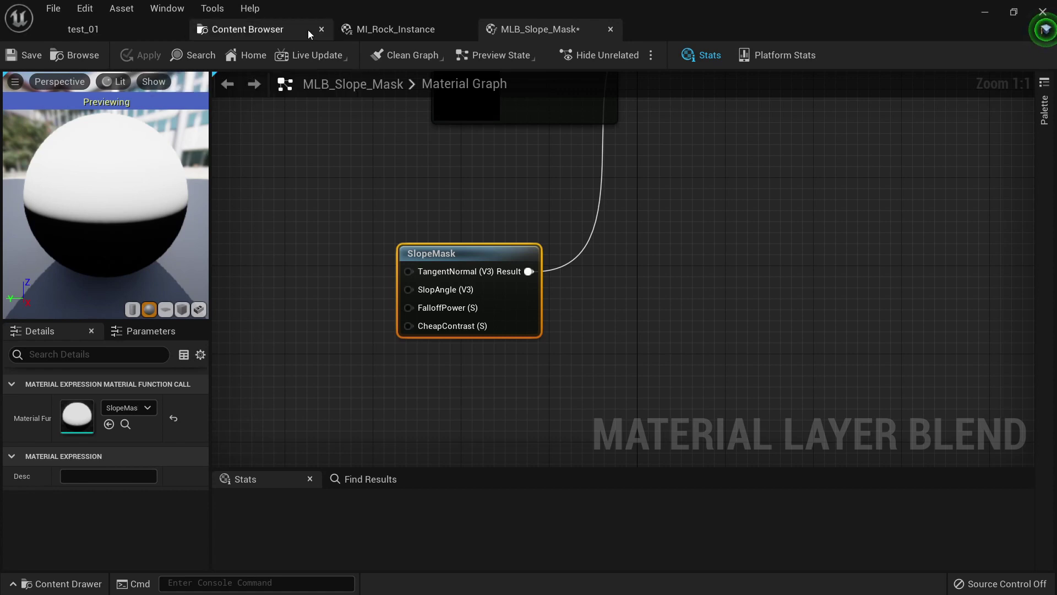
Assign MLB_Slope_Mask as the Blend Asset of Layer 2 in MI_Rock_Instance and save the instance.
click(392, 29)
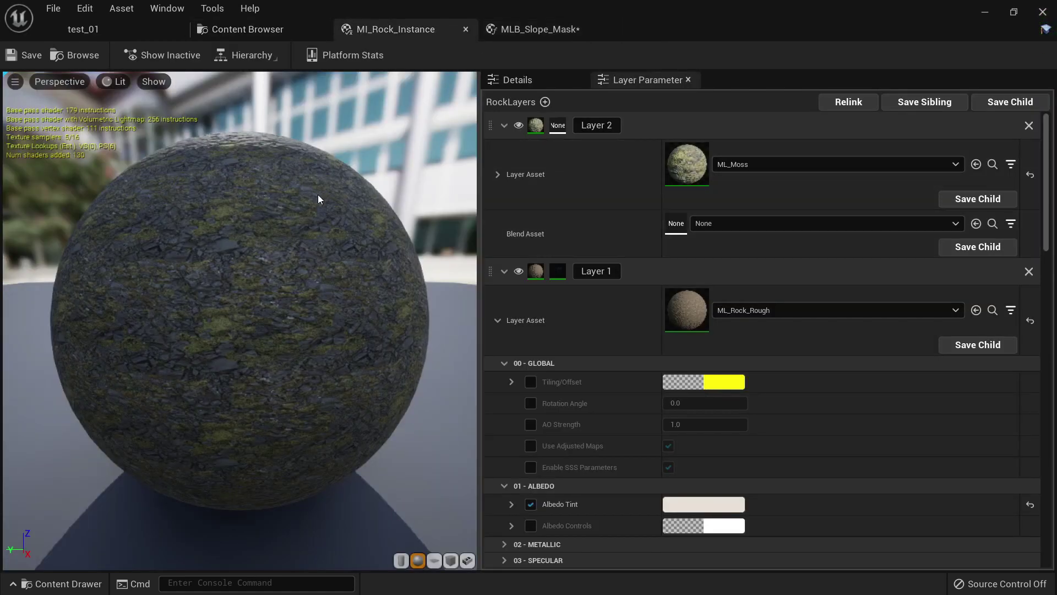
click(778, 223)
scroll(837, 402, down, 3)
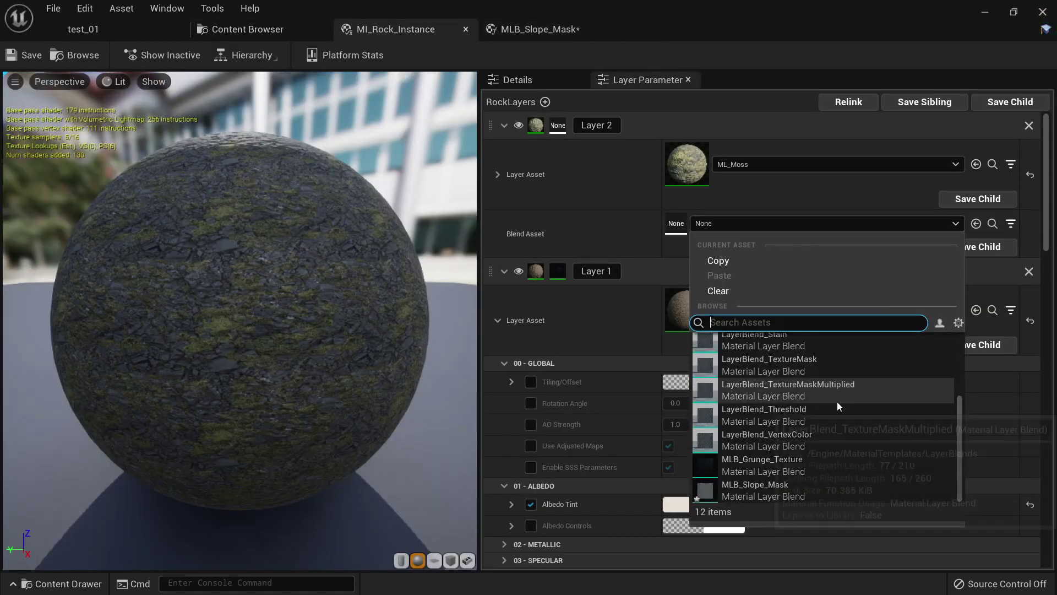
click(797, 485)
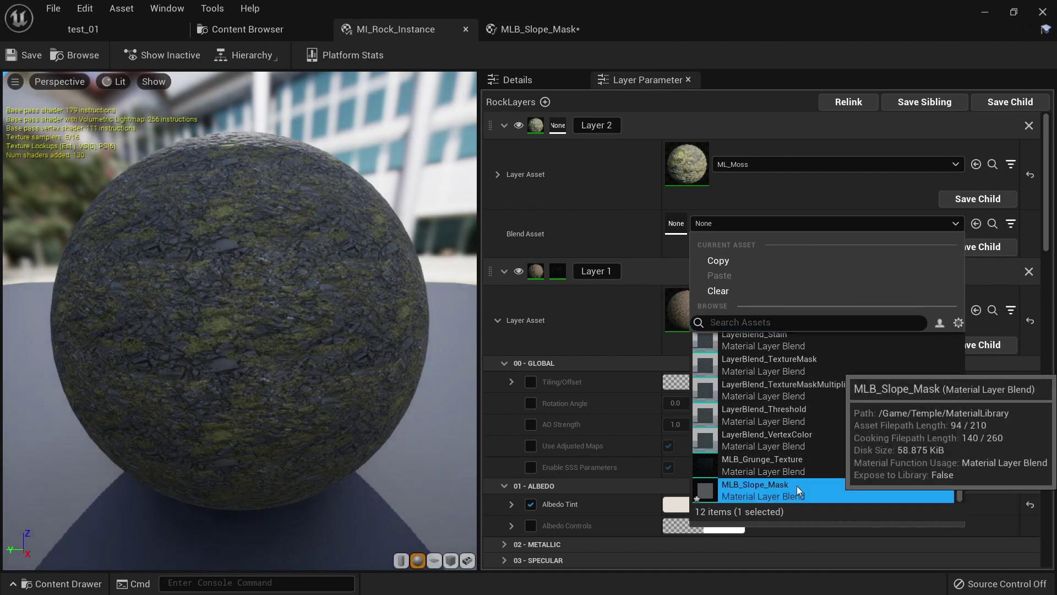
click(17, 63)
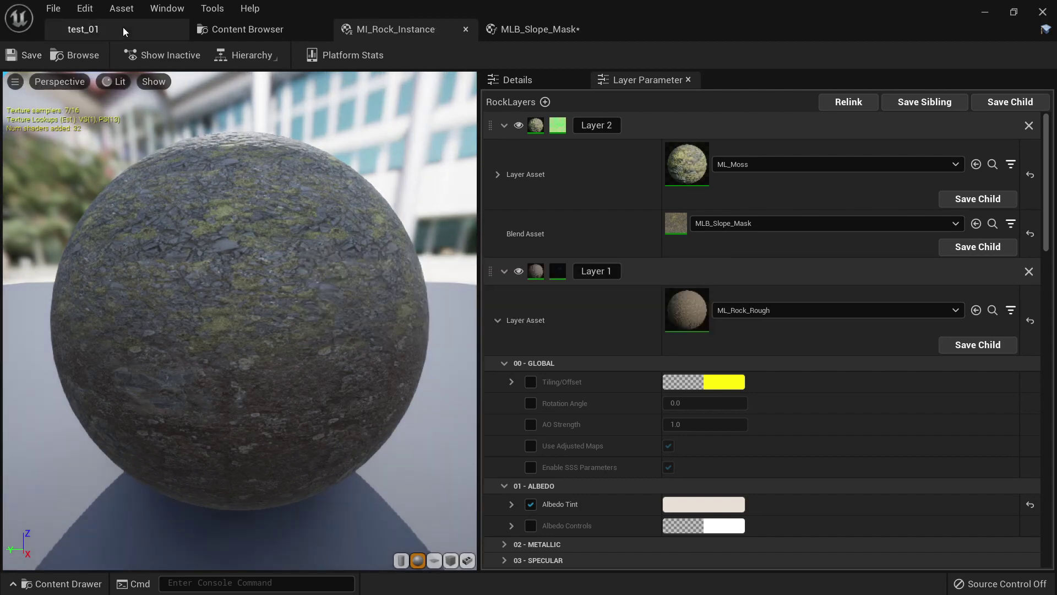
Inspect the slope-masked moss on the quarry cliff in the test_01 level.
click(124, 28)
right_drag(321, 247, 343, 254)
mouse_move(541, 111)
right_down()
mouse_move(539, 134)
mouse_move(541, 111)
right_up()
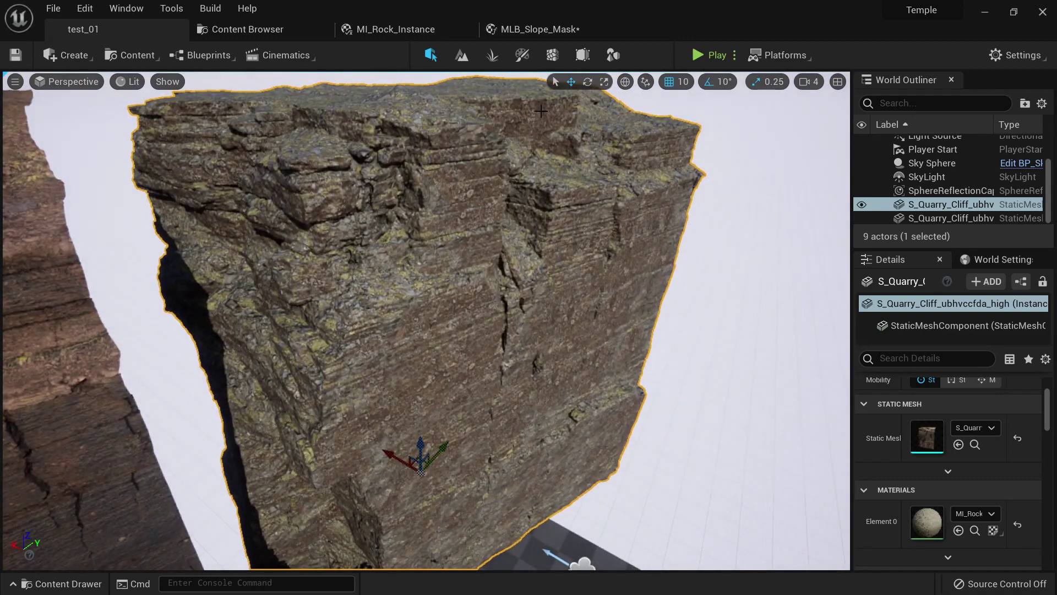
Return to the MLB_Slope_Mask graph and examine the bottom and top layer inputs and the SlopeMask node's inputs.
click(537, 30)
right_drag(667, 309, 762, 329)
scroll(763, 330, down, 5)
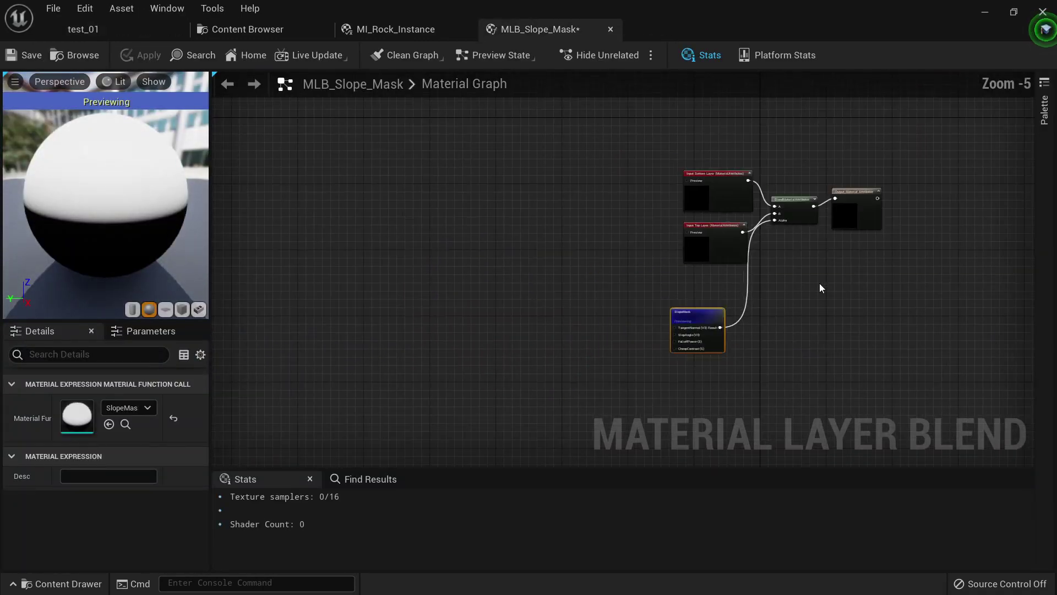
scroll(819, 283, up, 5)
right_drag(803, 295, 731, 185)
scroll(623, 198, down, 2)
drag(438, 255, 476, 265)
right_drag(510, 176, 525, 317)
scroll(518, 314, down, 2)
drag(426, 178, 536, 305)
drag(537, 304, 489, 282)
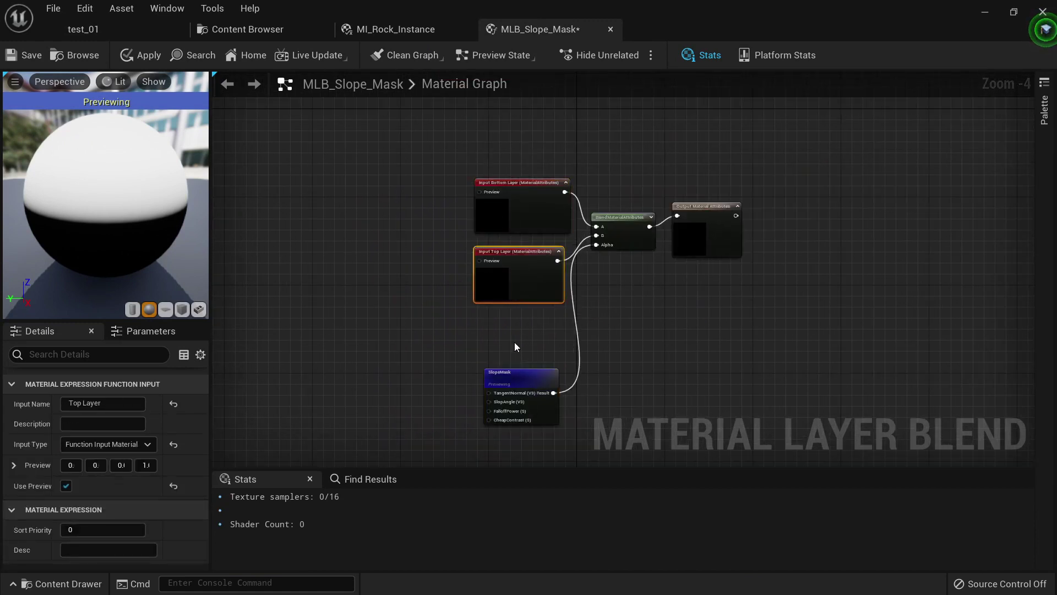
drag(515, 345, 414, 139)
scroll(496, 268, up, 2)
drag(530, 280, 462, 240)
right_drag(491, 380, 503, 245)
scroll(512, 347, up, 2)
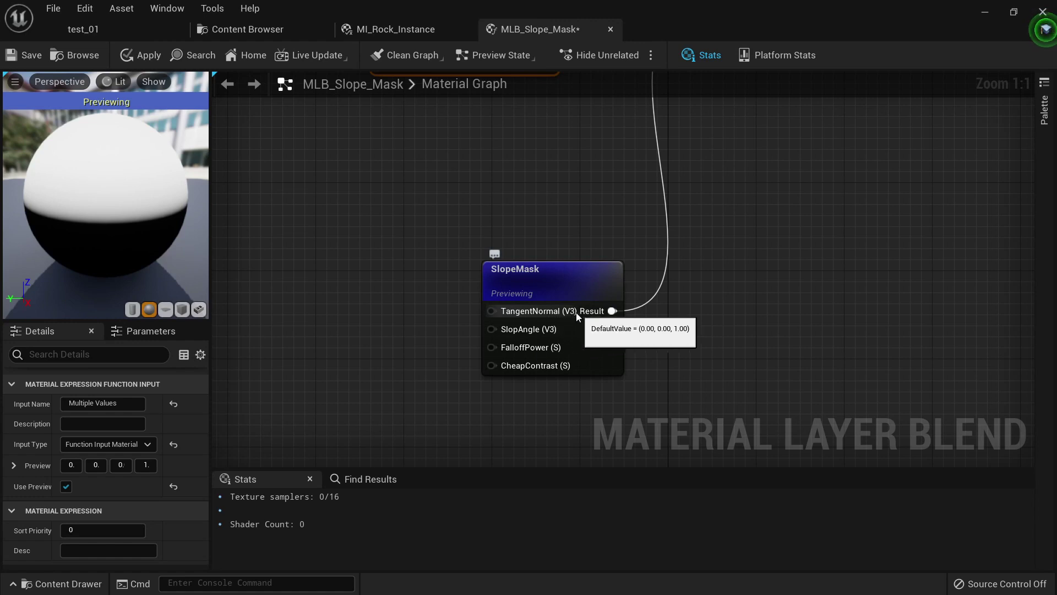
Place the normal texture T_Icelandic_Rough_Rock_vcllehjg_2K_N from the Icelandic_Rough_Rock surface folder into the MLB_Slope_Mask graph.
click(262, 9)
click(263, 9)
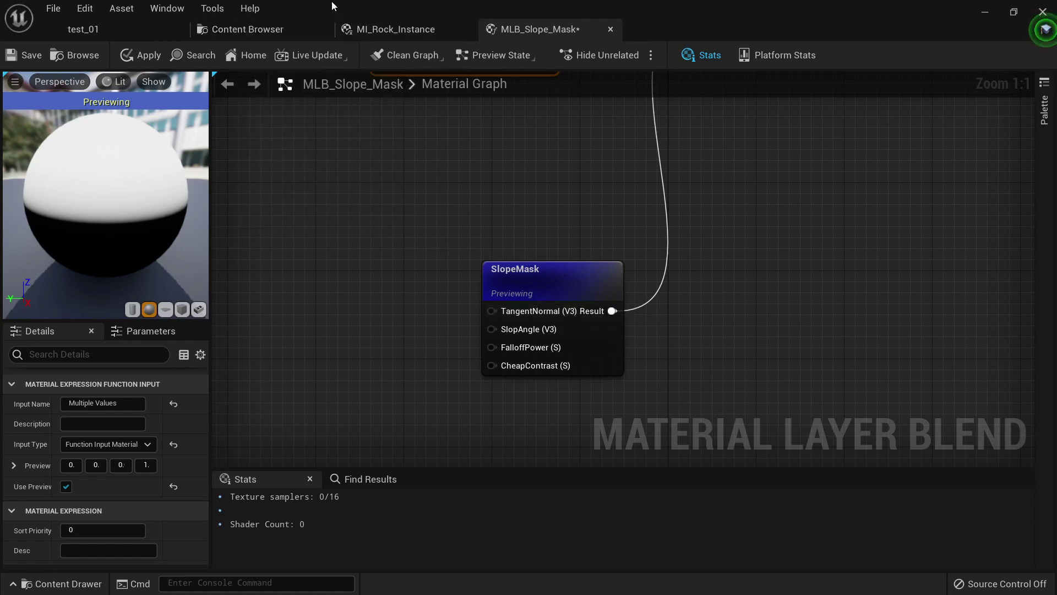
click(259, 33)
click(78, 144)
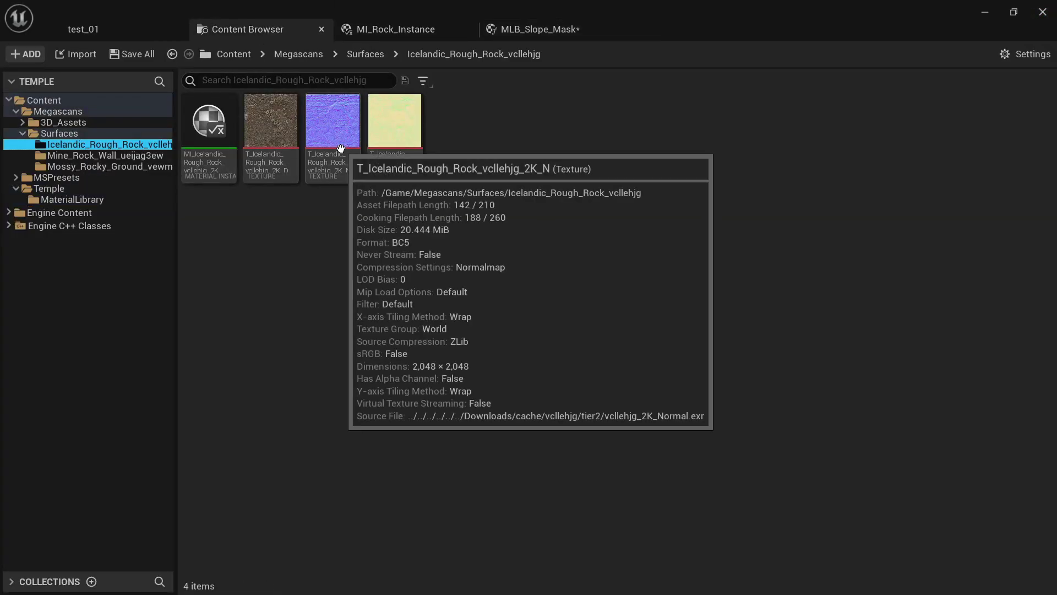
drag(341, 149, 318, 222)
drag(383, 236, 338, 187)
Convert the texture sample to a parameter named Tangent Normal and connect its RGB to SlopeMask's TangentNormal input.
right_click(338, 187)
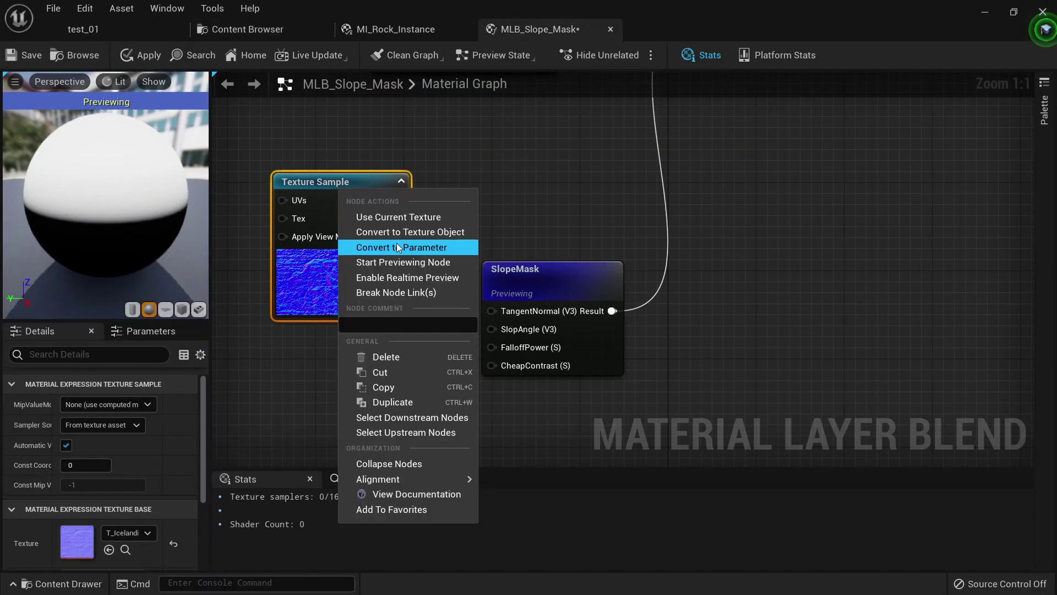
click(397, 243)
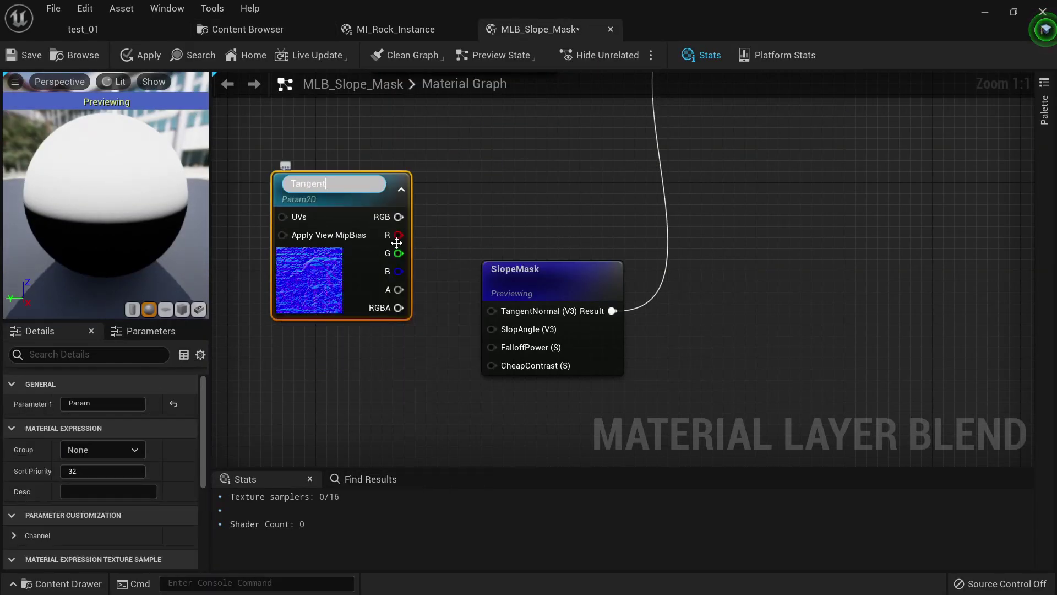
text(Tangent Normal)
key(Return)
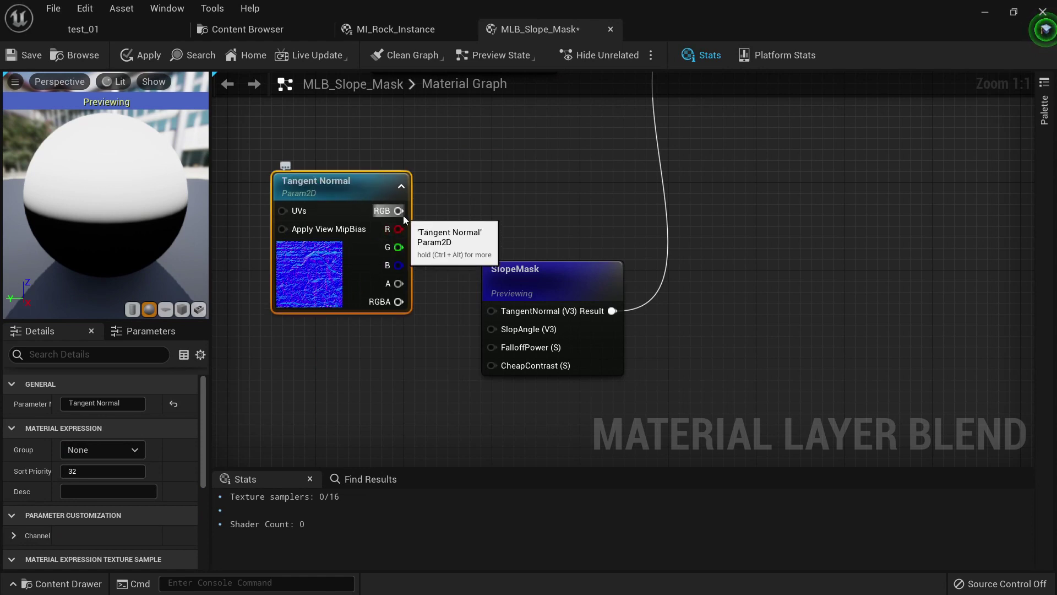
drag(399, 211, 494, 312)
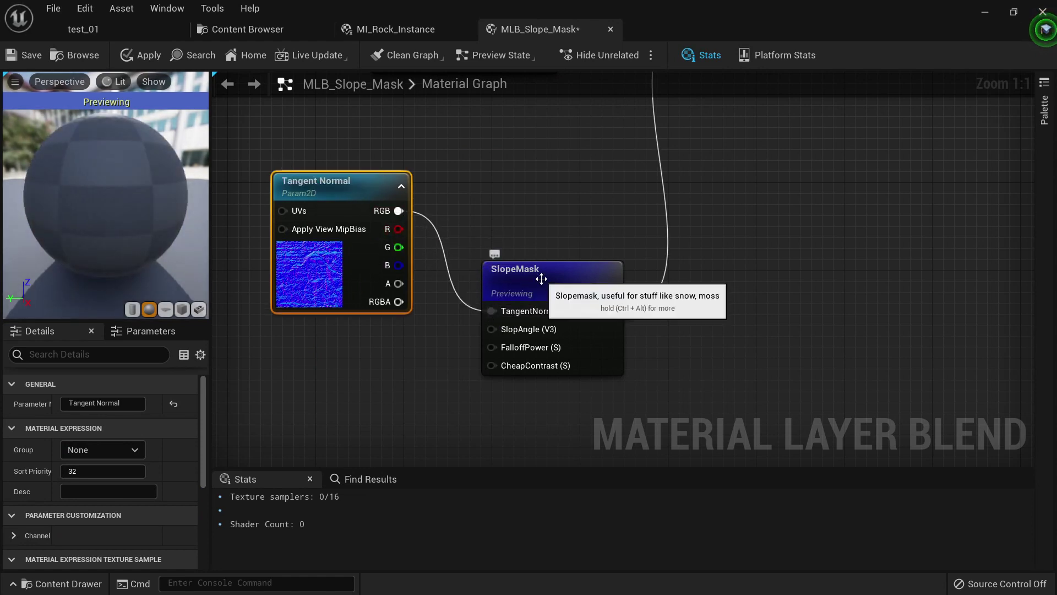
Move the Tangent Normal node farther from SlopeMask and inspect the mask on the preview sphere from several sides.
drag(127, 193, 154, 191)
scroll(127, 193, down, 3)
drag(326, 277, 304, 211)
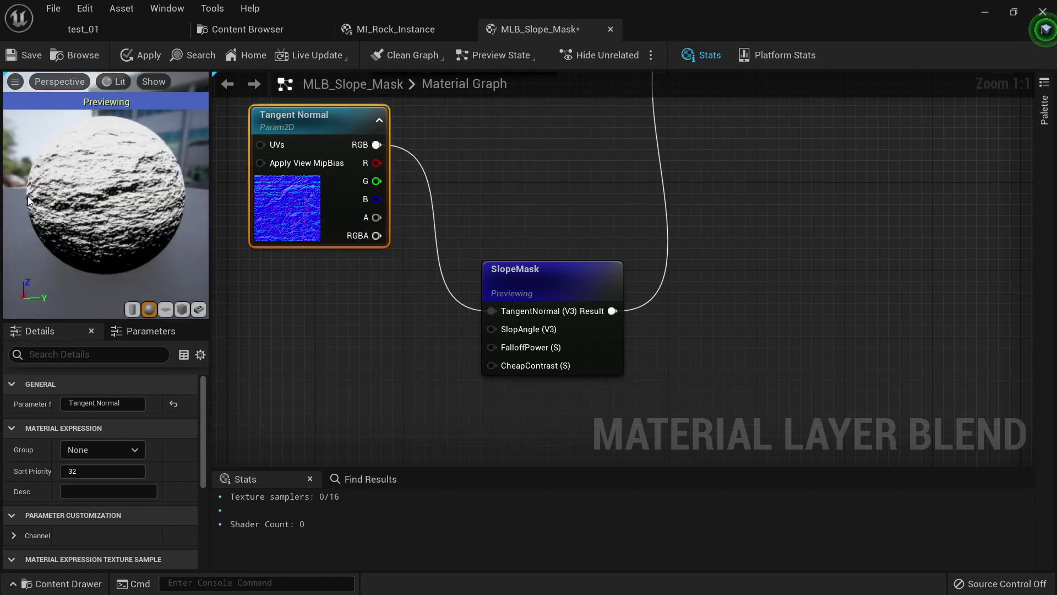
drag(27, 196, 57, 212)
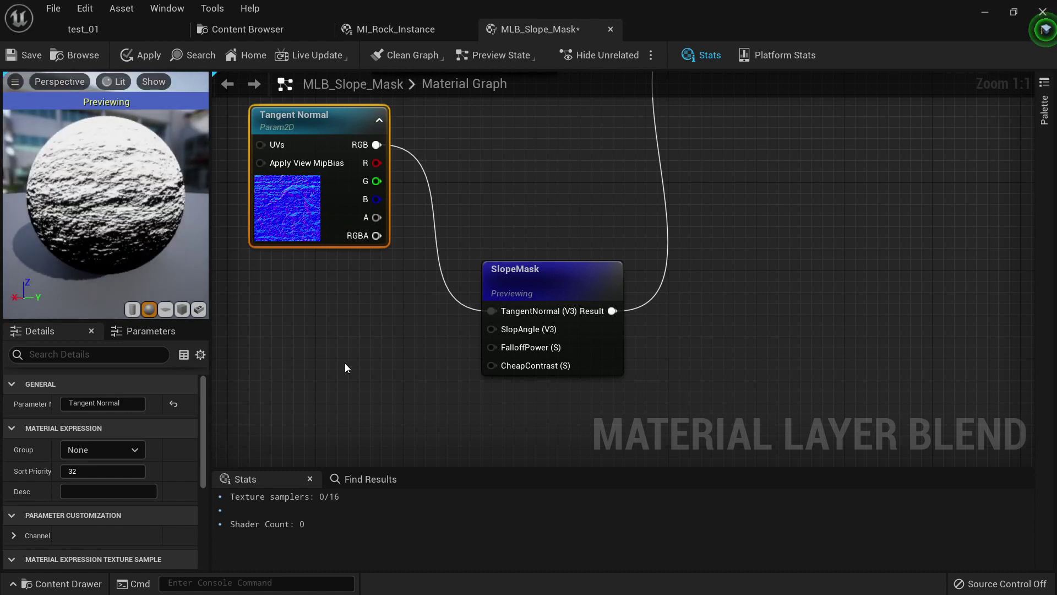
right_drag(345, 362, 384, 341)
click(375, 275)
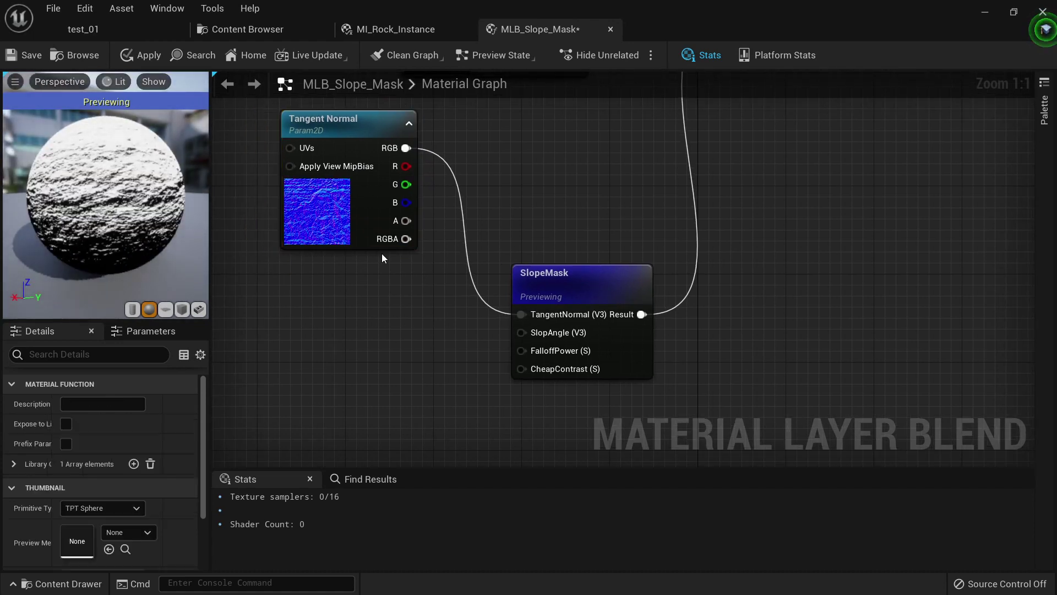
drag(382, 245, 361, 223)
click(423, 349)
drag(136, 196, 146, 198)
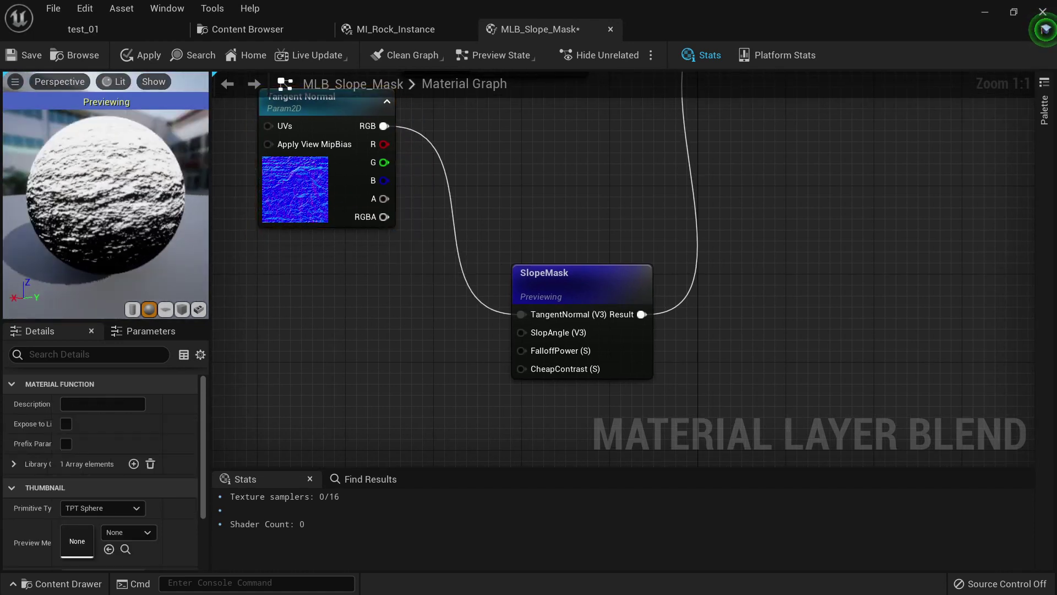
mouse_move(75, 183)
mouse_down()
mouse_move(80, 175)
mouse_move(82, 236)
mouse_move(82, 175)
mouse_up()
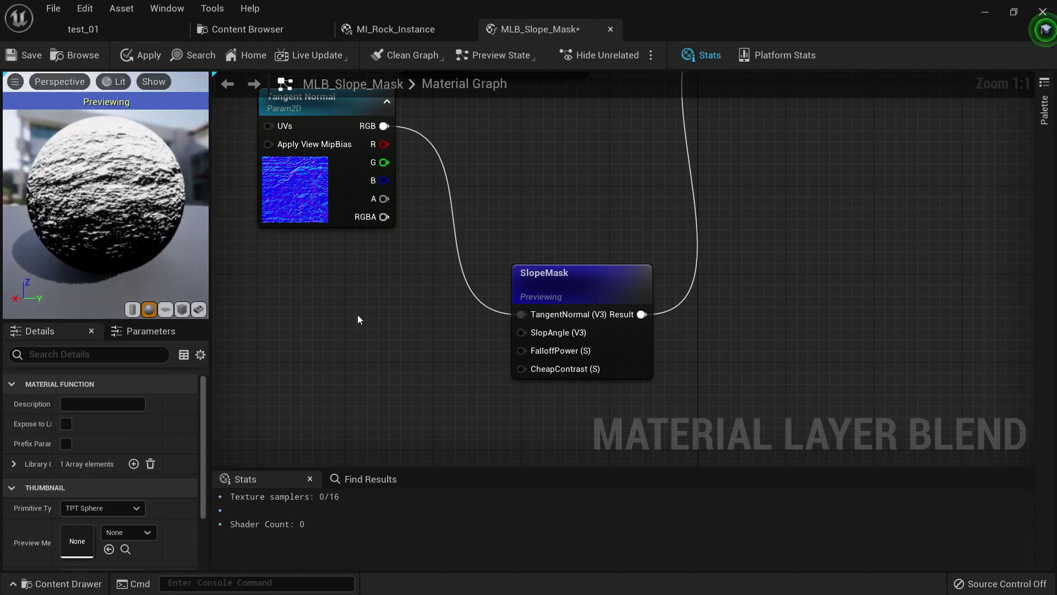
click(355, 282)
text(vv)
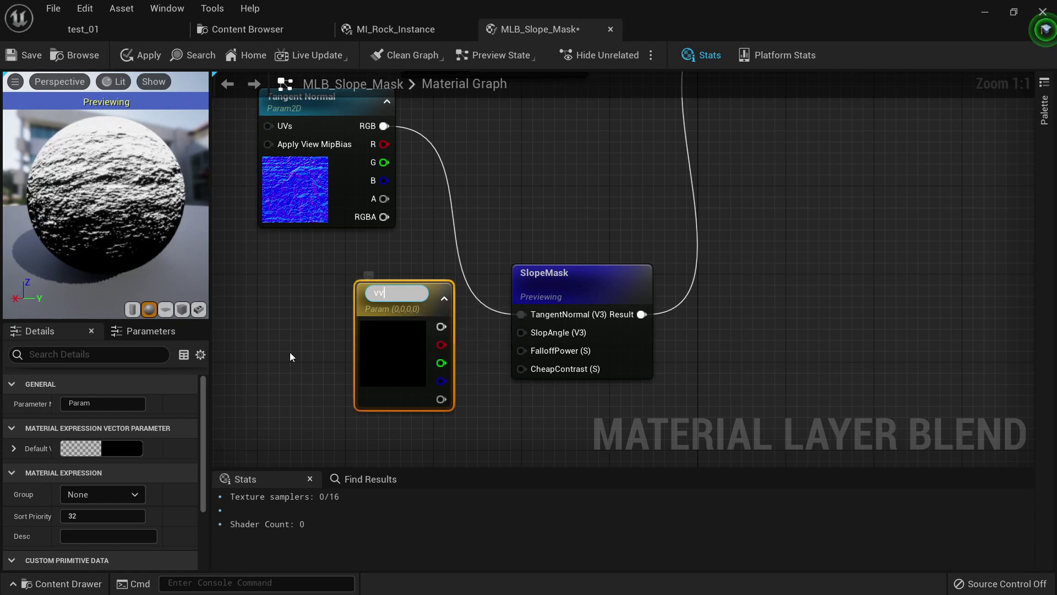
click(266, 287)
Add a Vector Parameter named Slope Angle below the Tangent Normal node and delete the stray vv parameter.
right_click(267, 286)
text(ve)
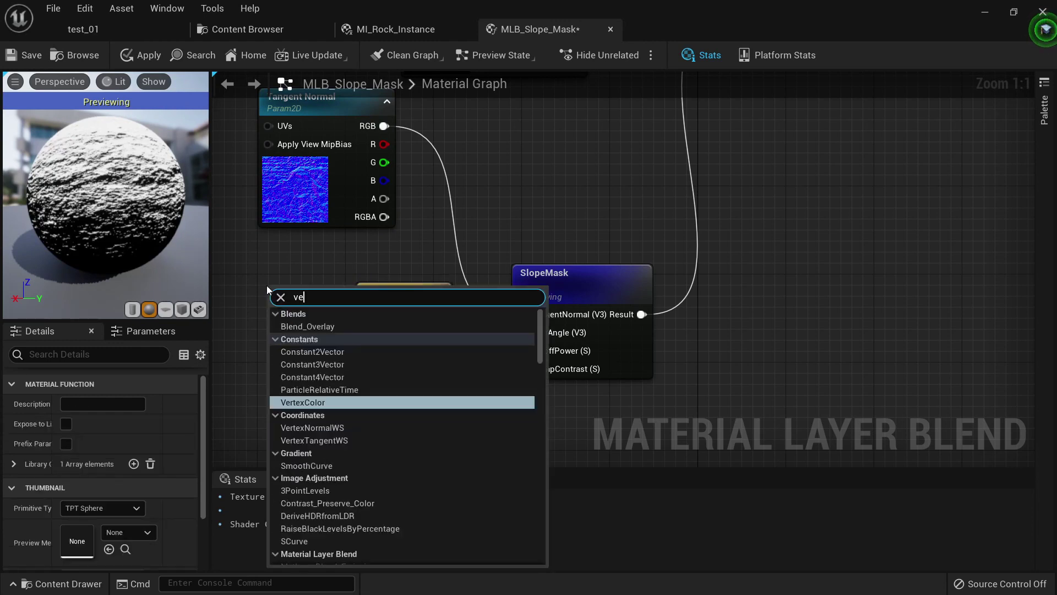
text(ctor para)
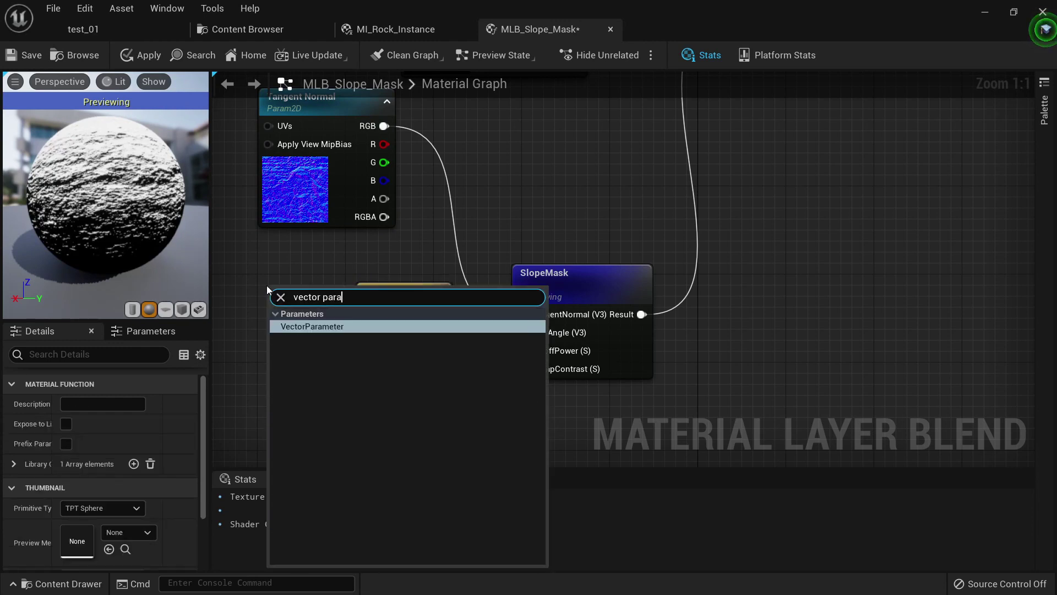
key(Return)
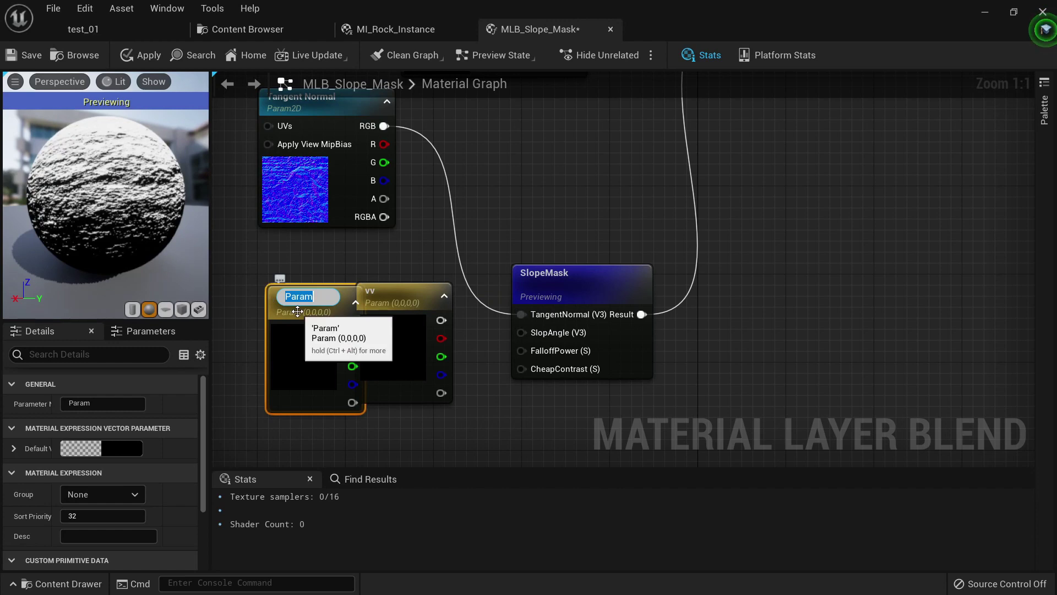
text(Slope Angle)
key(Return)
click(382, 331)
key(Delete)
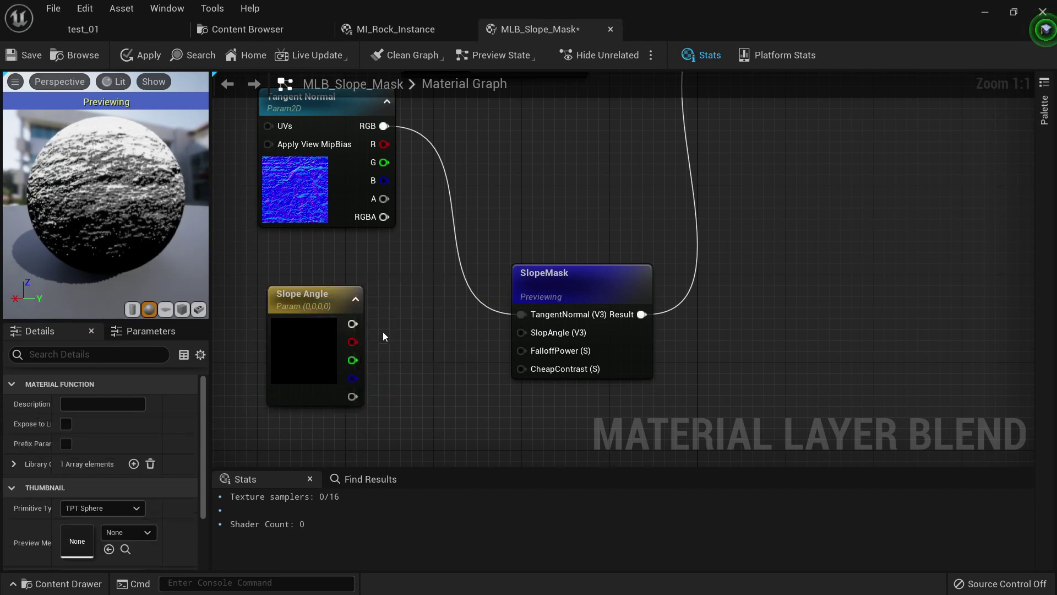
Set the Slope Angle parameter's default B value to 1 and connect its output to SlopeMask's SlopAngle input.
click(337, 353)
click(14, 448)
click(87, 507)
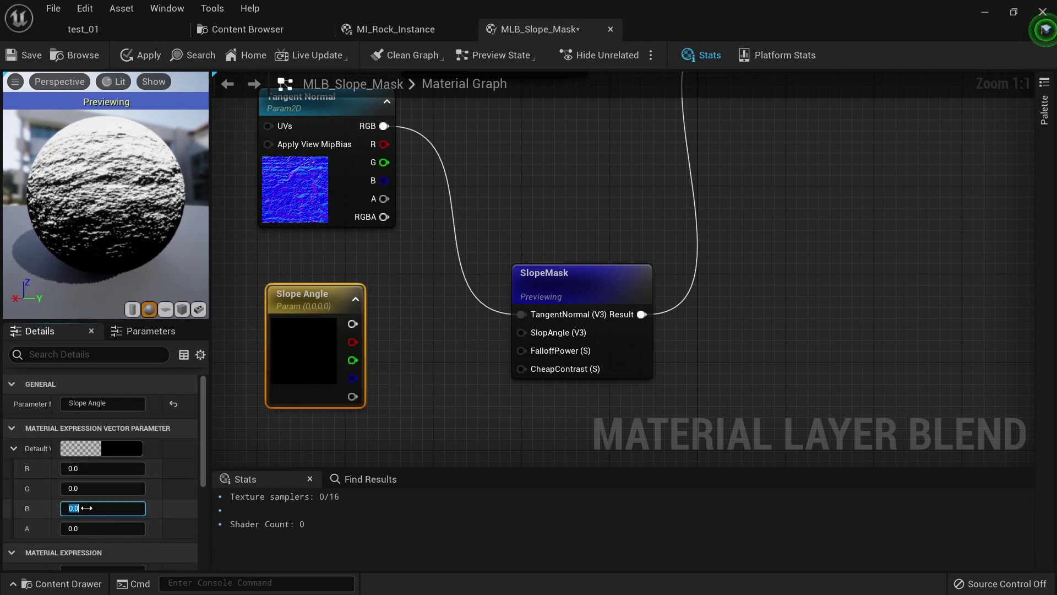
text(1)
key(Return)
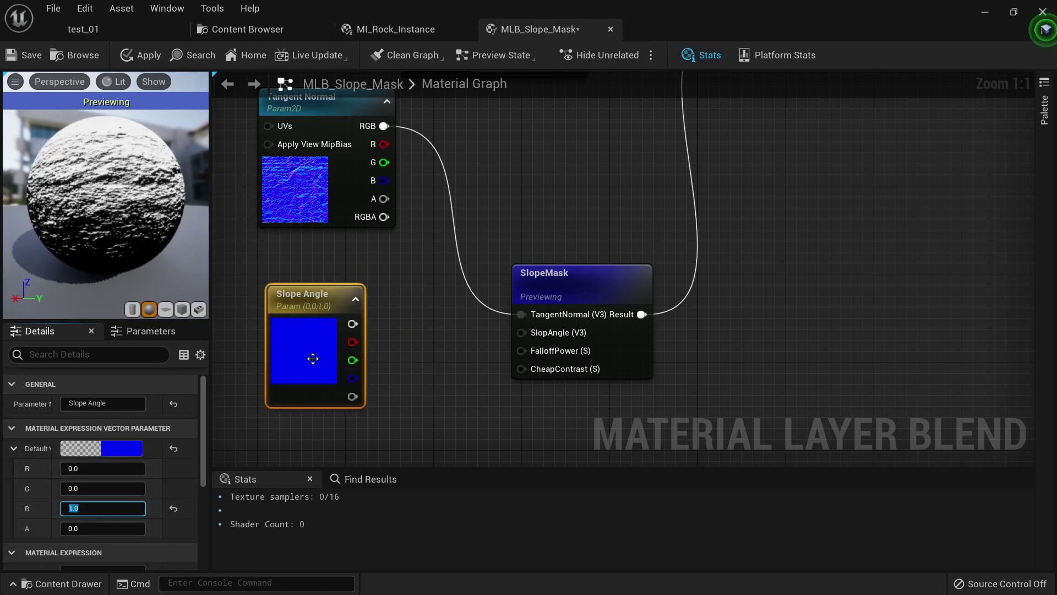
drag(353, 325, 524, 332)
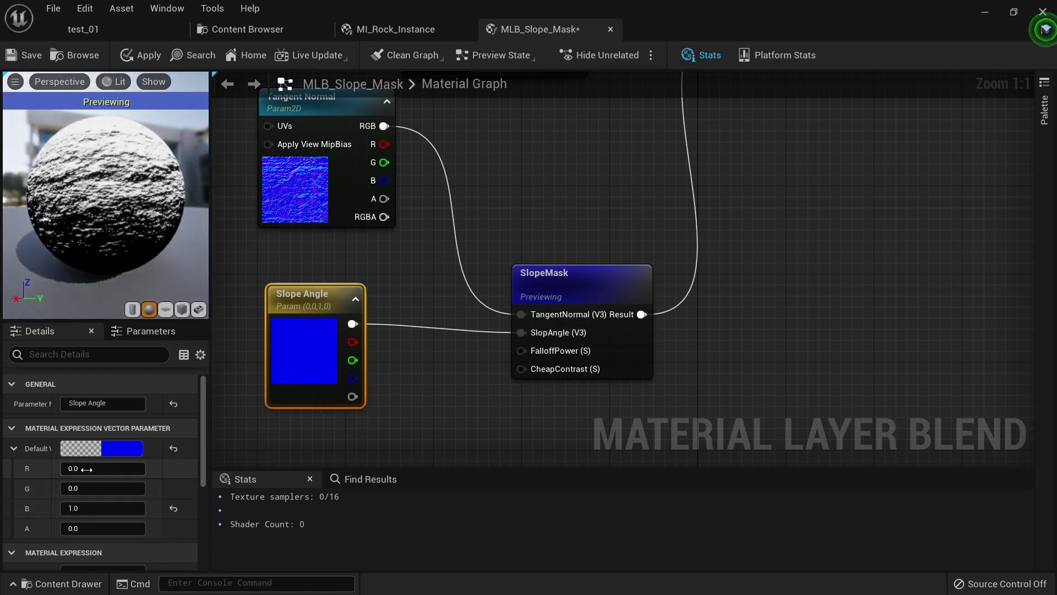
Try Slope Angle defaults of G 1 with B 0, and R 1 with G 1, checking the mask on the preview sphere.
click(114, 488)
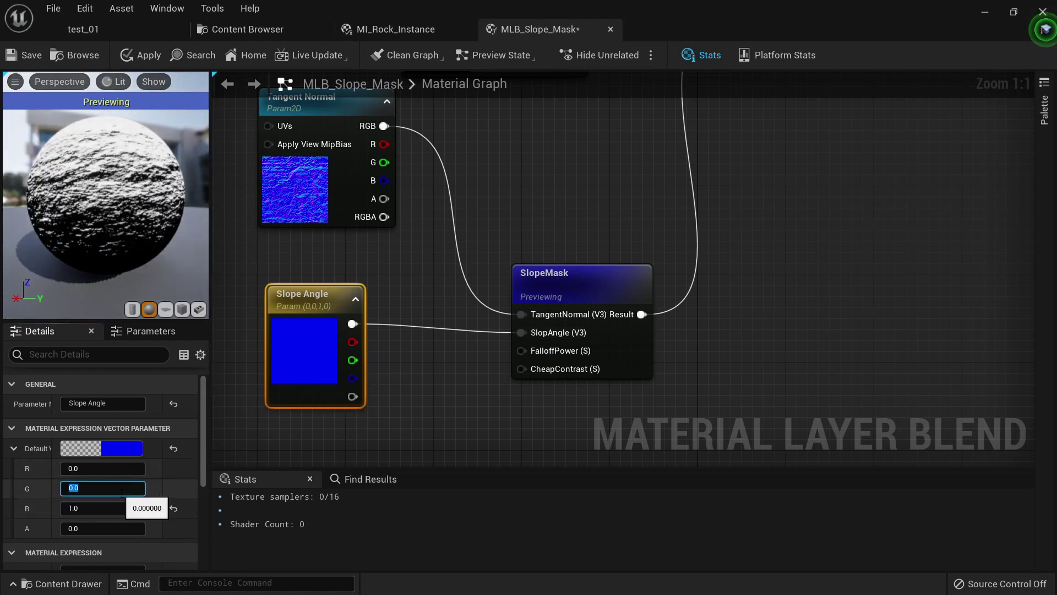
drag(141, 217, 136, 306)
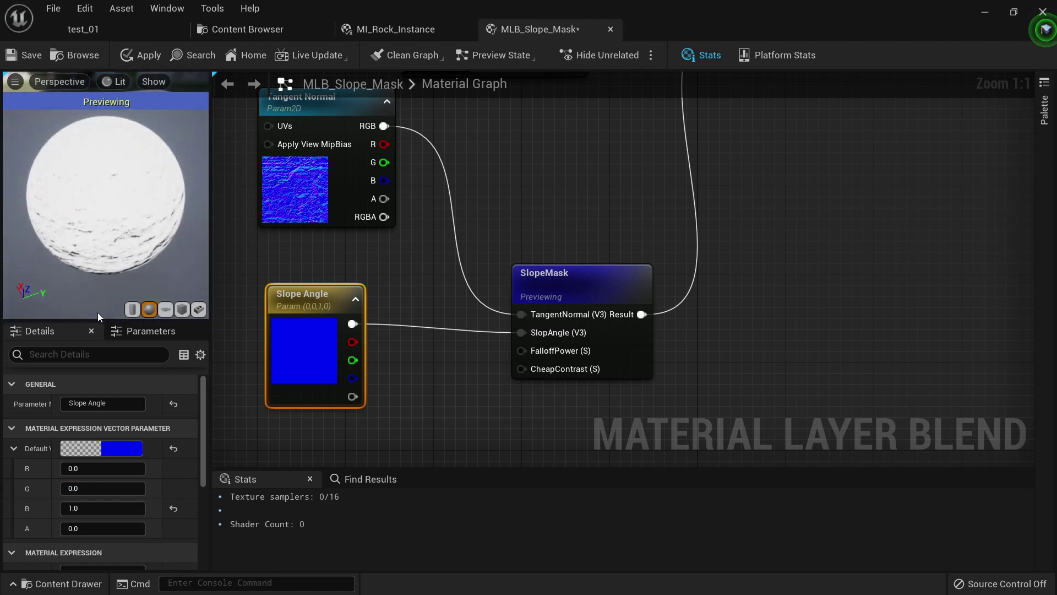
click(97, 486)
text(1)
click(94, 508)
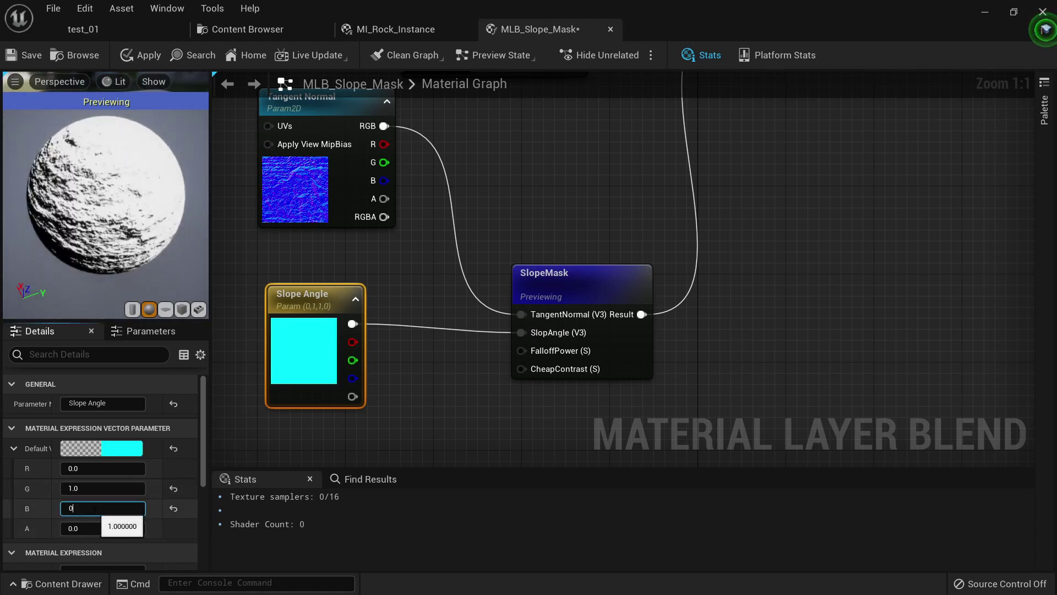
key(Return)
drag(132, 196, 133, 118)
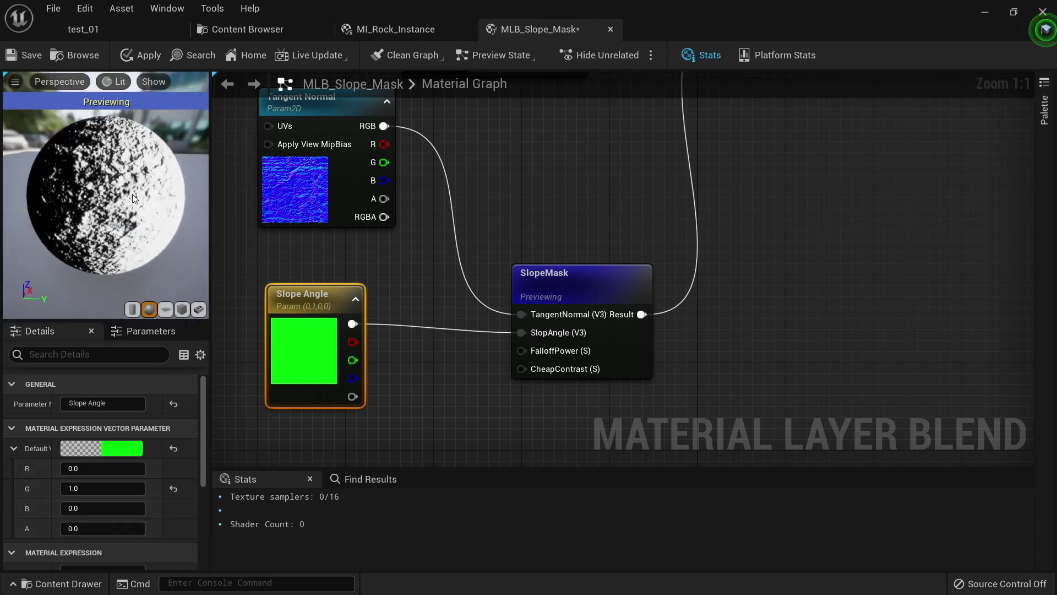
drag(112, 229, 137, 229)
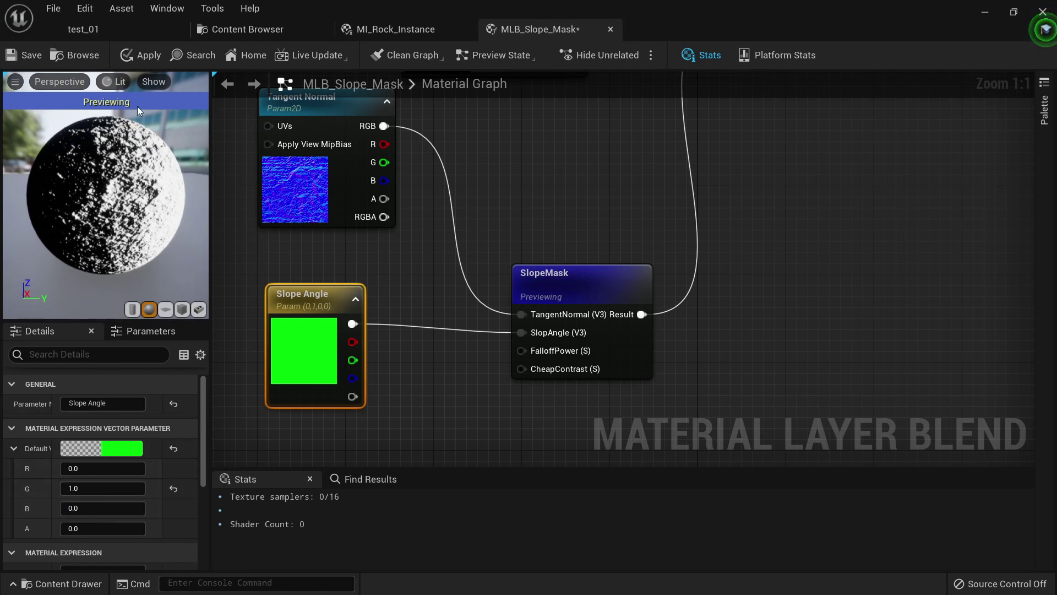
drag(158, 217, 55, 237)
click(97, 469)
text(1)
key(Return)
Restore the Slope Angle default to R 0, G 0, B 1 and check the mask on the preview sphere.
click(107, 465)
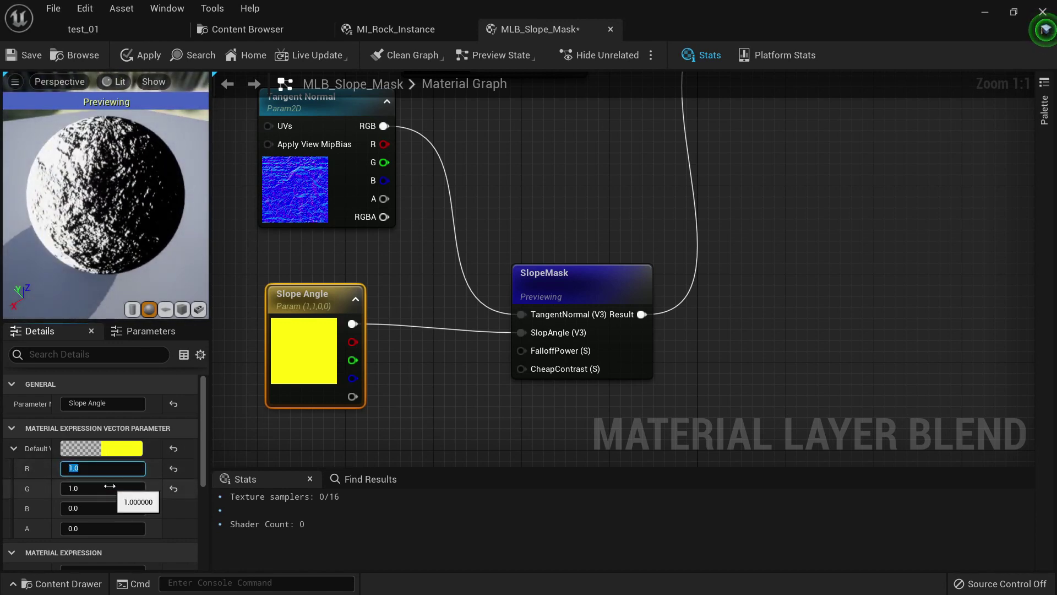
text(0)
click(106, 488)
text(0)
click(99, 506)
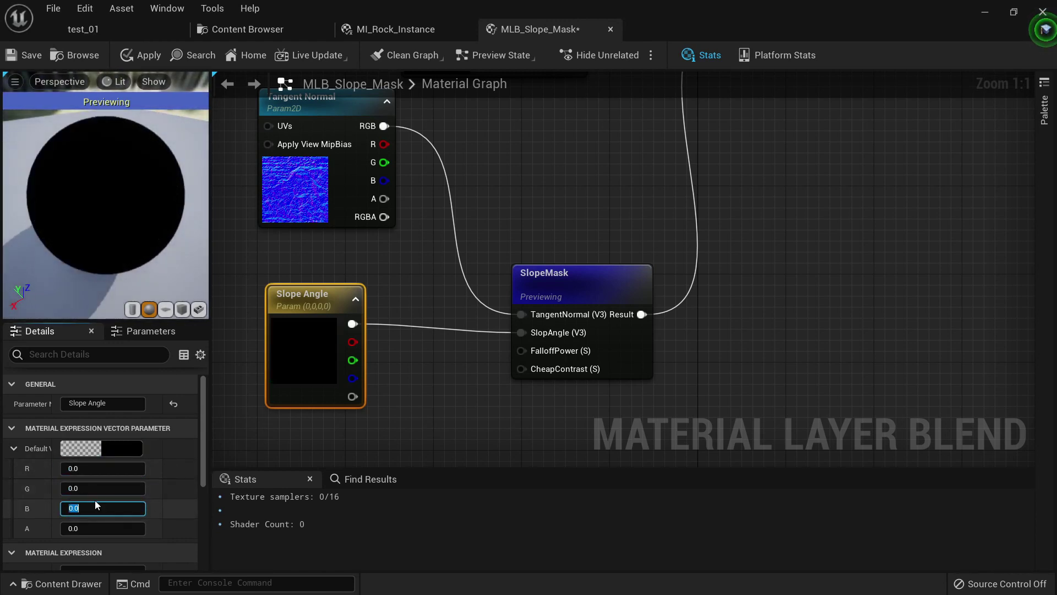
text(1)
key(Return)
mouse_move(183, 243)
mouse_down()
mouse_move(149, 245)
mouse_move(184, 243)
mouse_up()
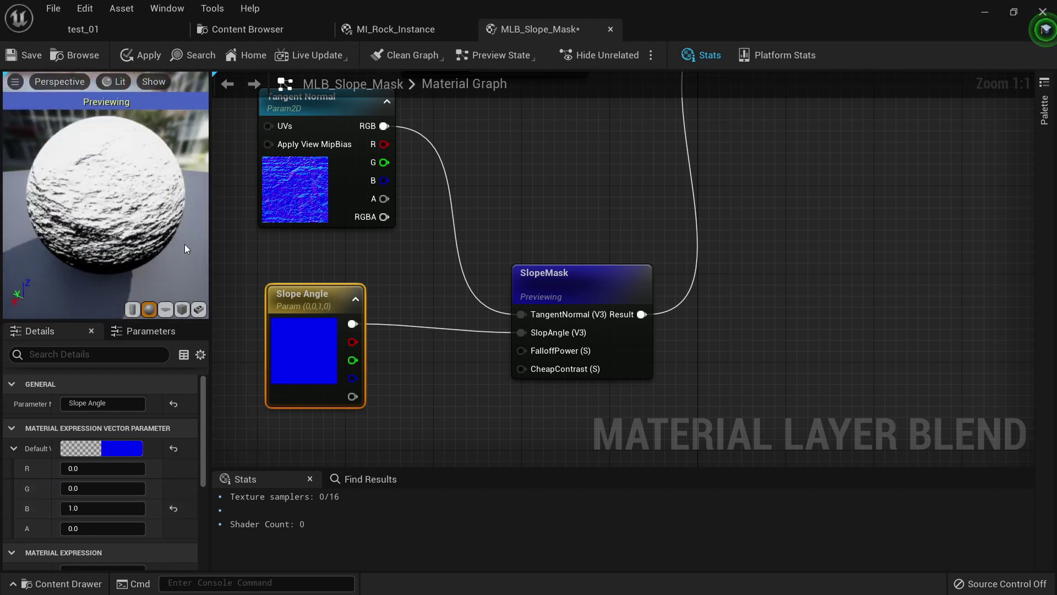
Add a scalar parameter named FalloffPower beside the Slope Angle node.
right_drag(402, 347, 450, 348)
scroll(450, 348, down, 3)
drag(473, 368, 271, 227)
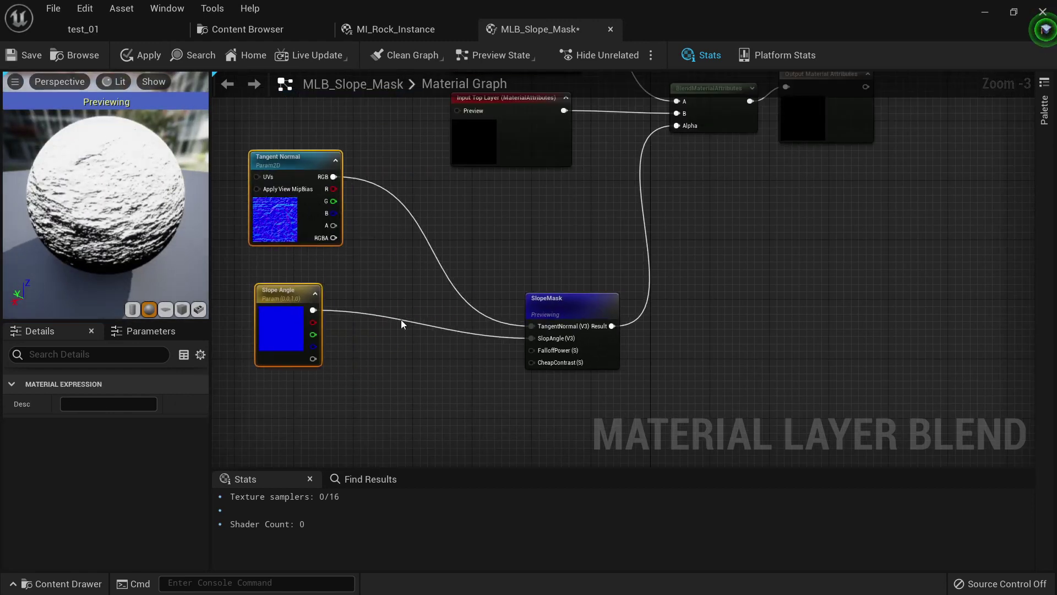
scroll(405, 323, up, 3)
right_drag(446, 356, 452, 270)
right_drag(474, 306, 519, 316)
click(417, 316)
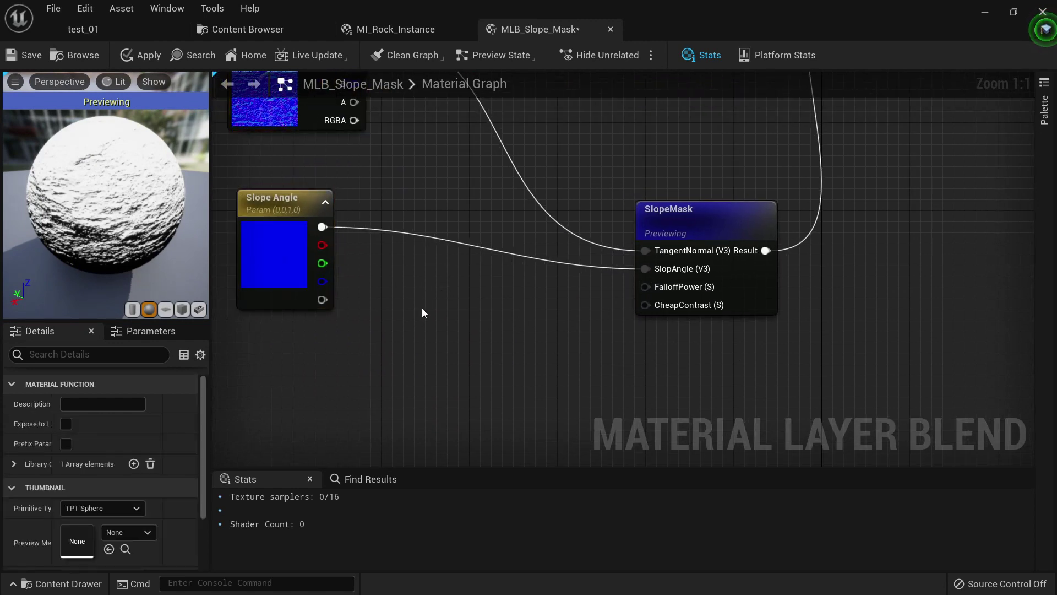
click(429, 298)
right_click(446, 302)
click(510, 319)
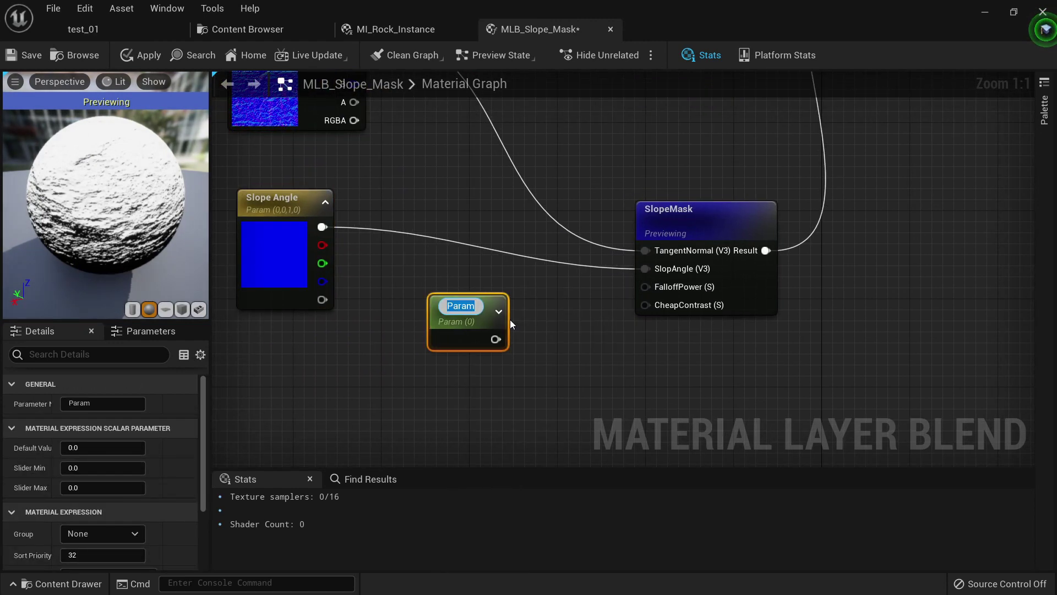
text(Fall)
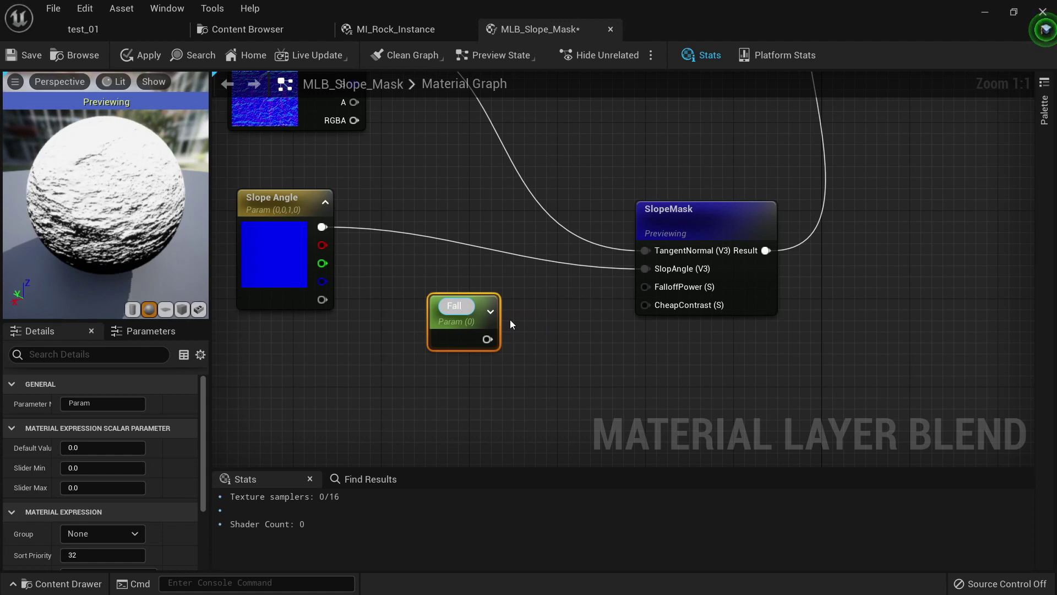
text(offPower)
key(Return)
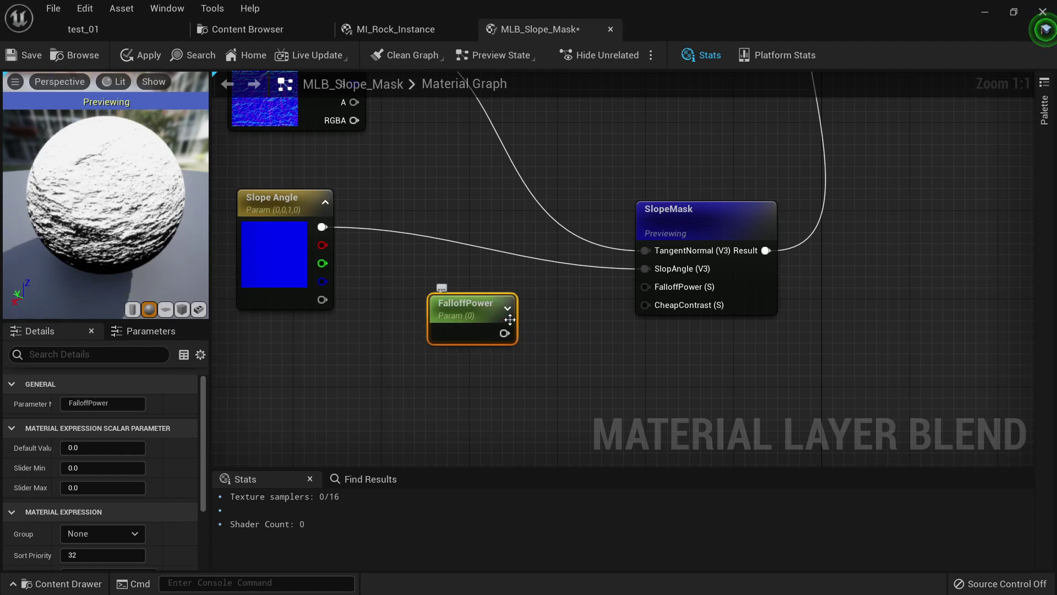
Connect the FalloffPower parameter to SlopeMask's FalloffPower input, move it closer to Slope Angle, and set its default value to 1.
drag(505, 334, 645, 287)
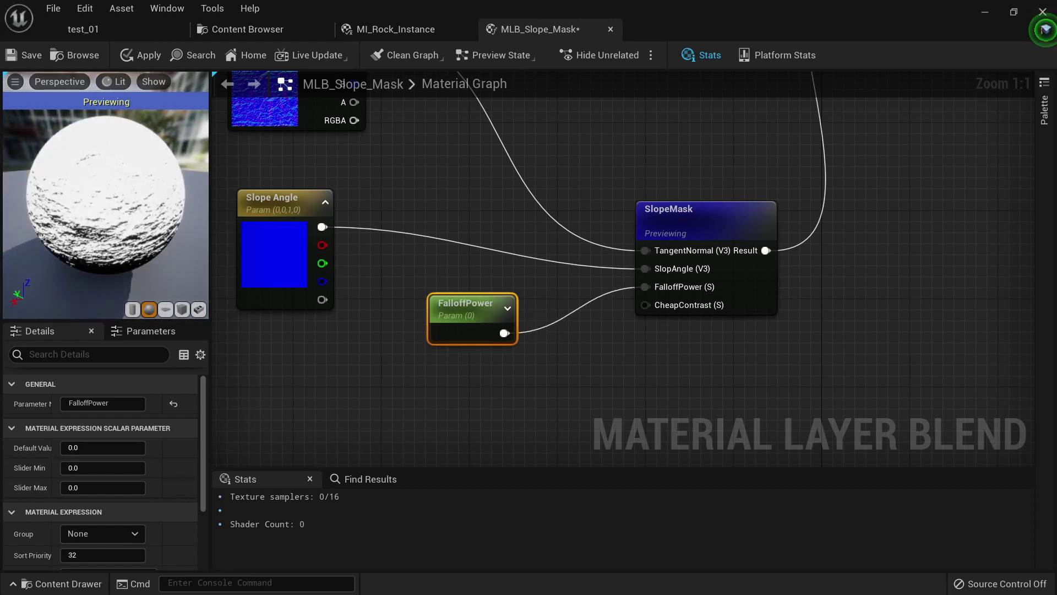
drag(110, 203, 74, 157)
drag(467, 319, 432, 302)
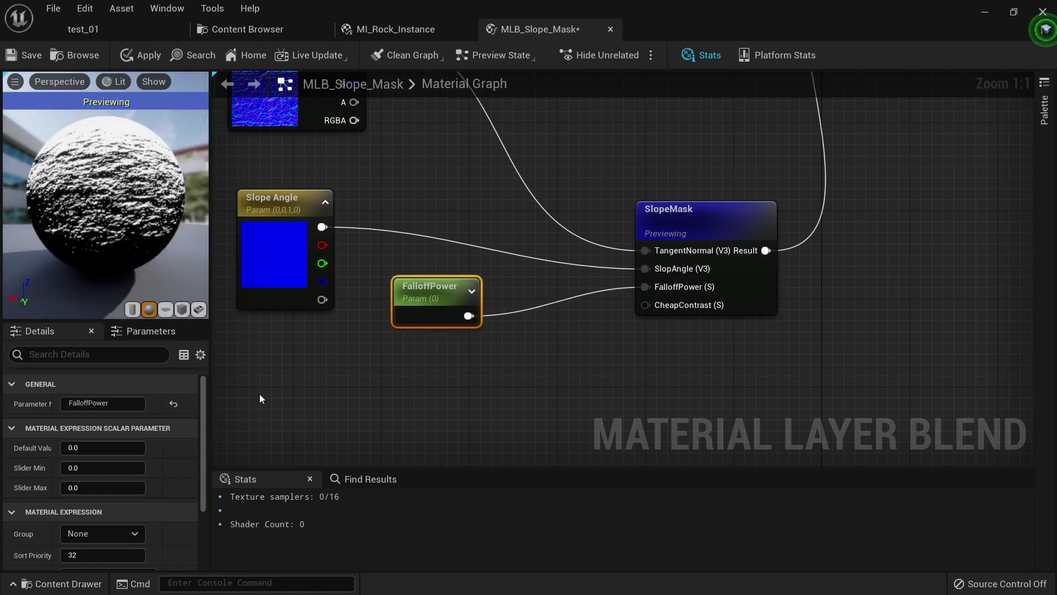
click(102, 447)
text(1)
key(Return)
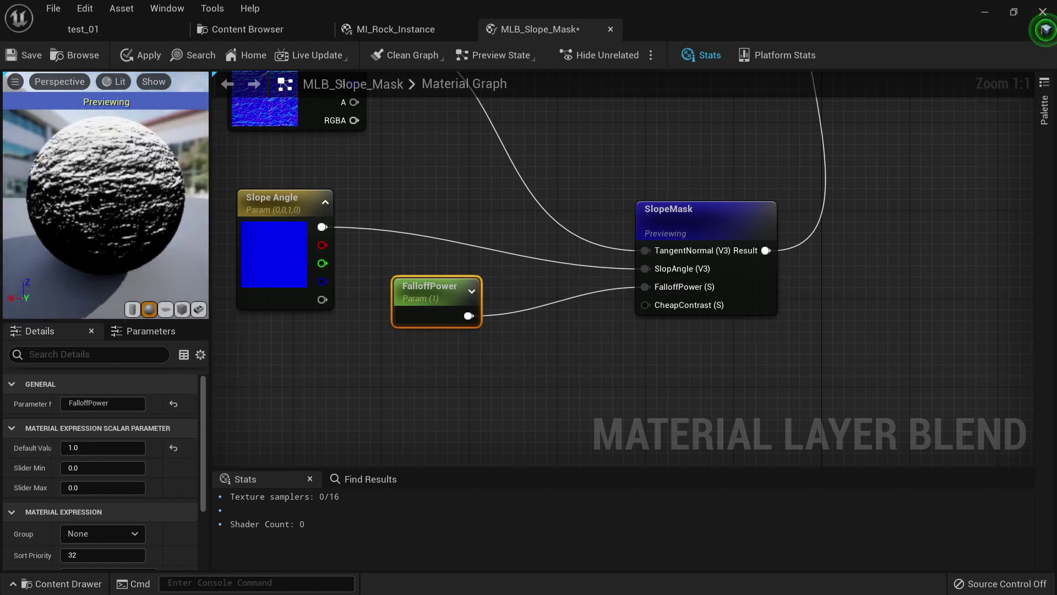
Duplicate the FalloffPower parameter and place the copy directly below the original.
click(460, 385)
click(439, 300)
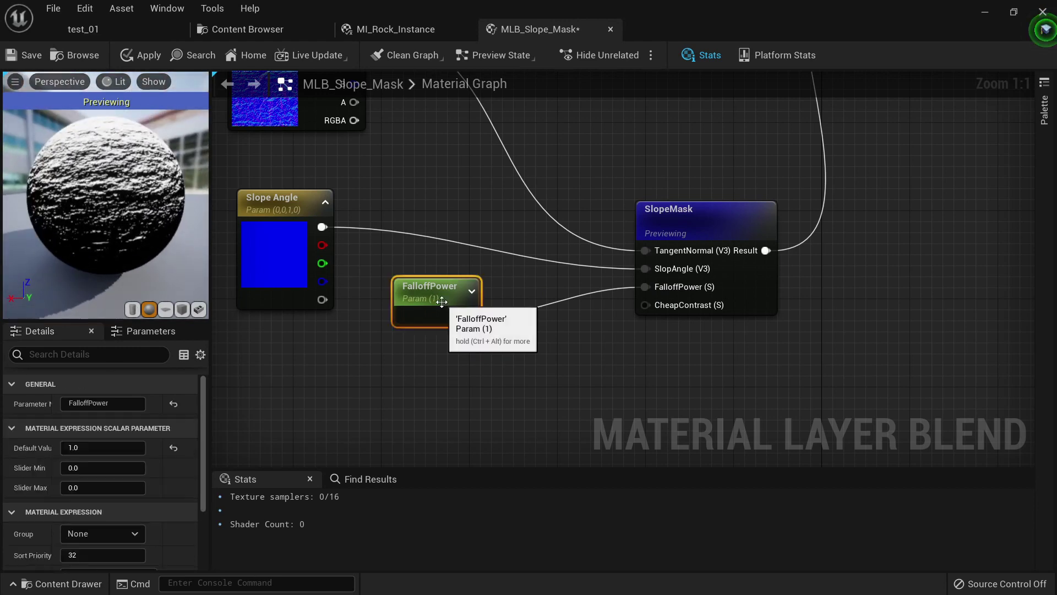
click(432, 388)
key(ctrl+v)
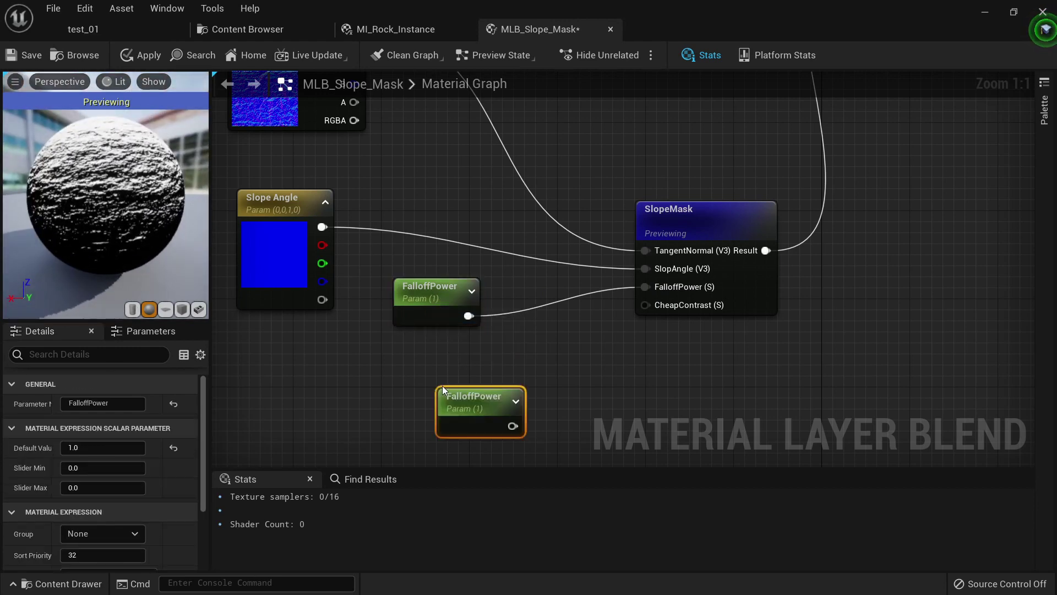
drag(468, 395, 434, 362)
drag(115, 402, 93, 403)
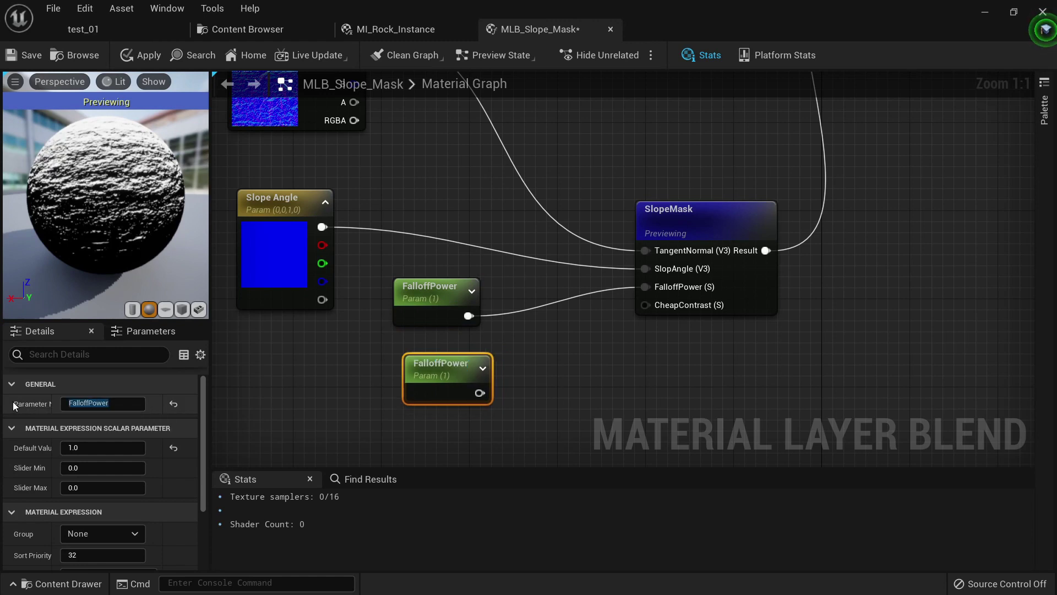
key(shift+c)
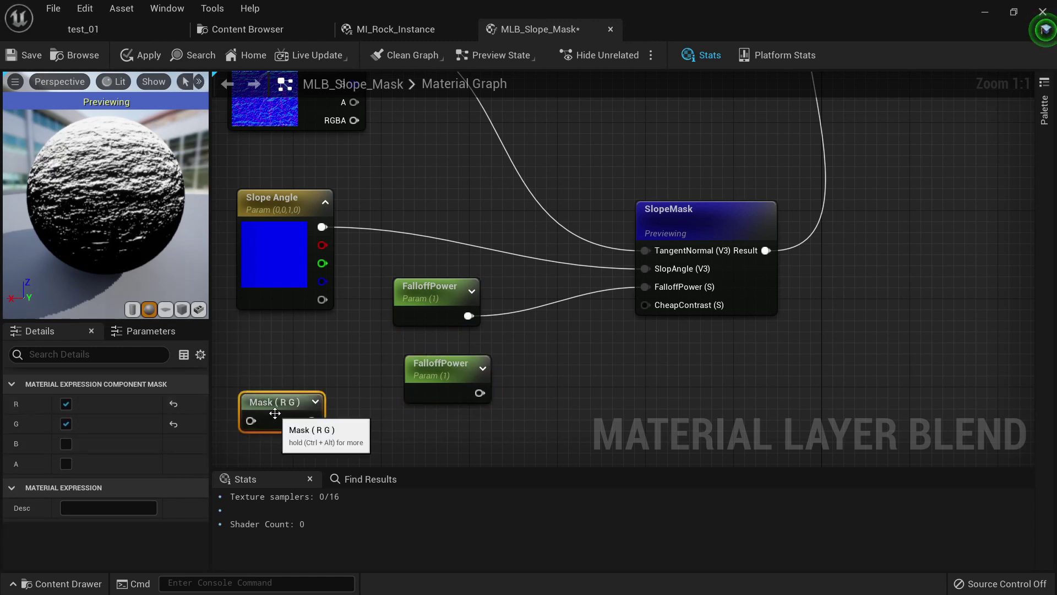
key(Delete)
Rename the duplicated parameter as CheapContrast, connect it to SlopeMask's CheapContrast input, and align it under FalloffPower.
click(433, 388)
click(121, 402)
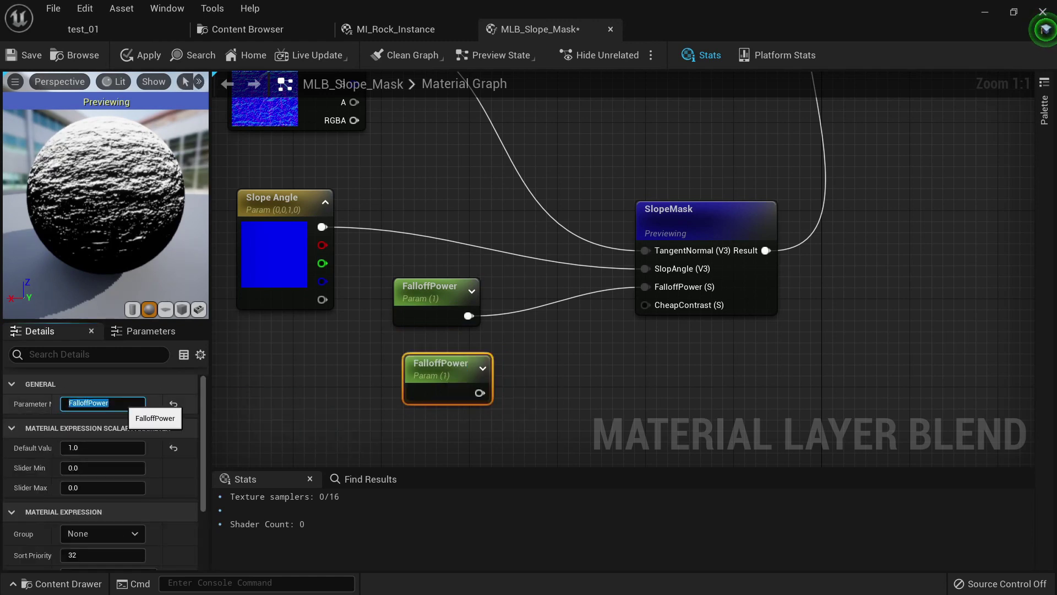
text(CheapContrast)
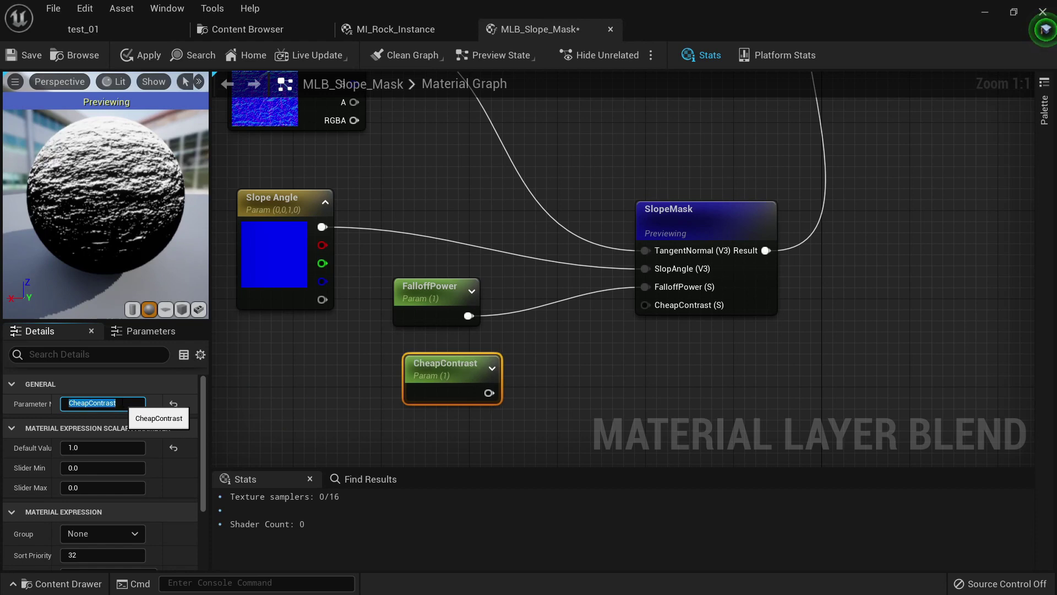
key(Return)
drag(489, 393, 650, 306)
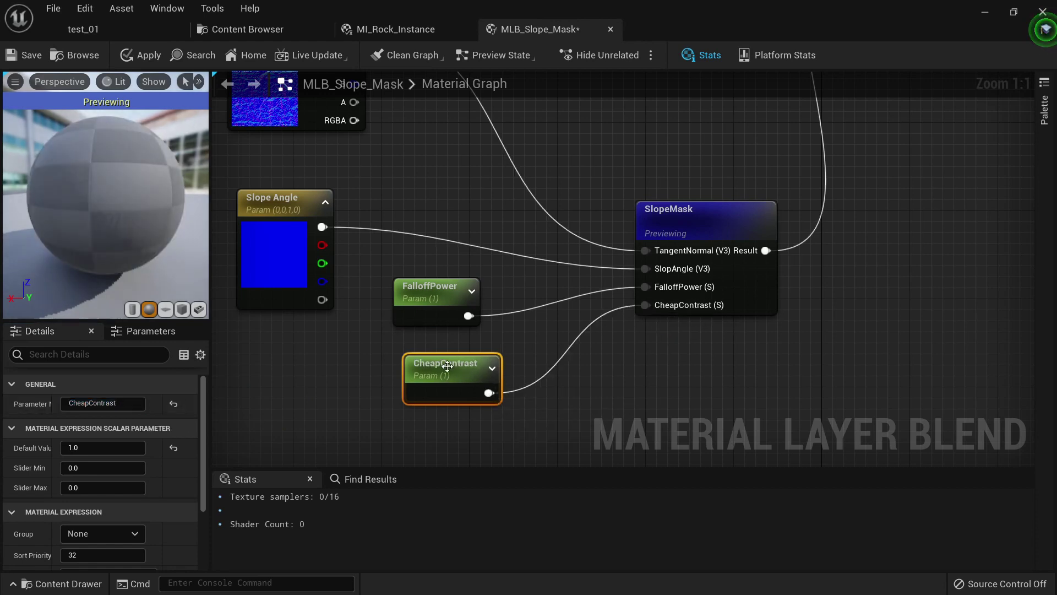
drag(450, 374, 440, 363)
Apply the MLB_Slope_Mask changes and inspect the blended moss on the MI_Rock_Instance preview sphere.
click(100, 444)
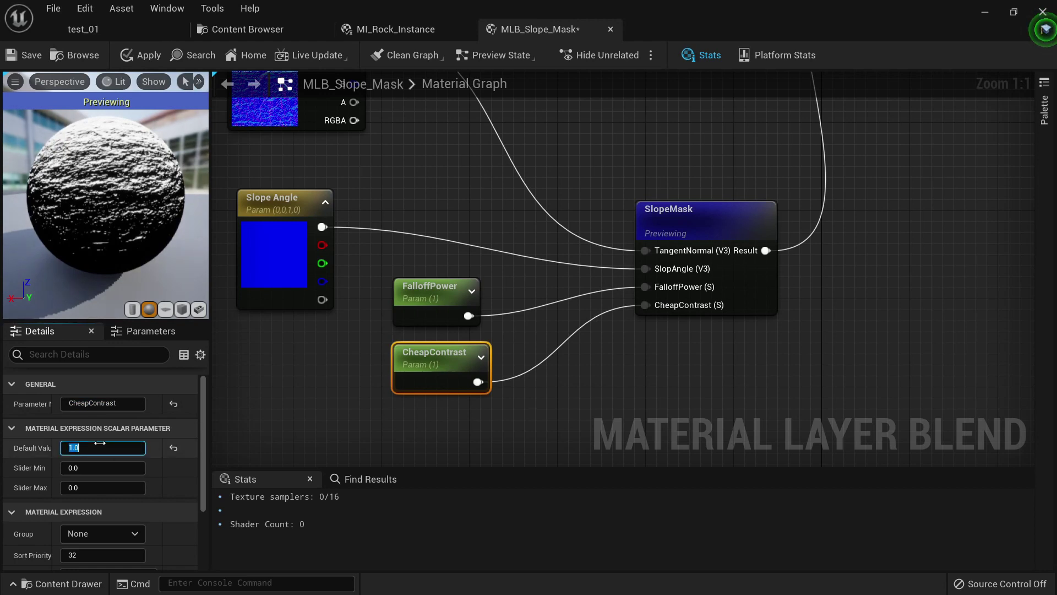
drag(139, 196, 128, 206)
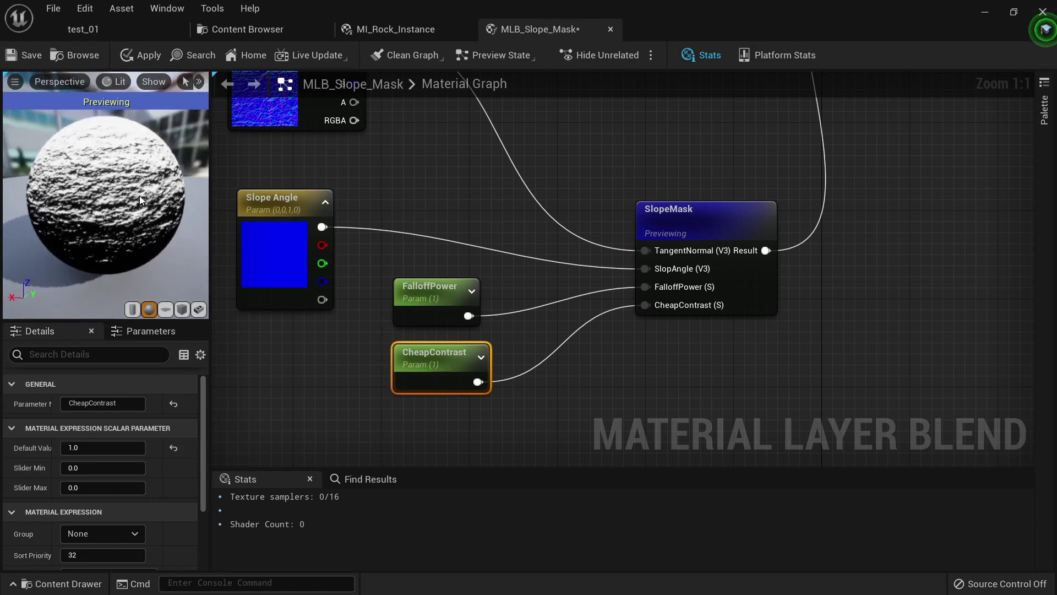
click(134, 53)
scroll(465, 289, down, 3)
scroll(590, 277, up, 2)
click(382, 24)
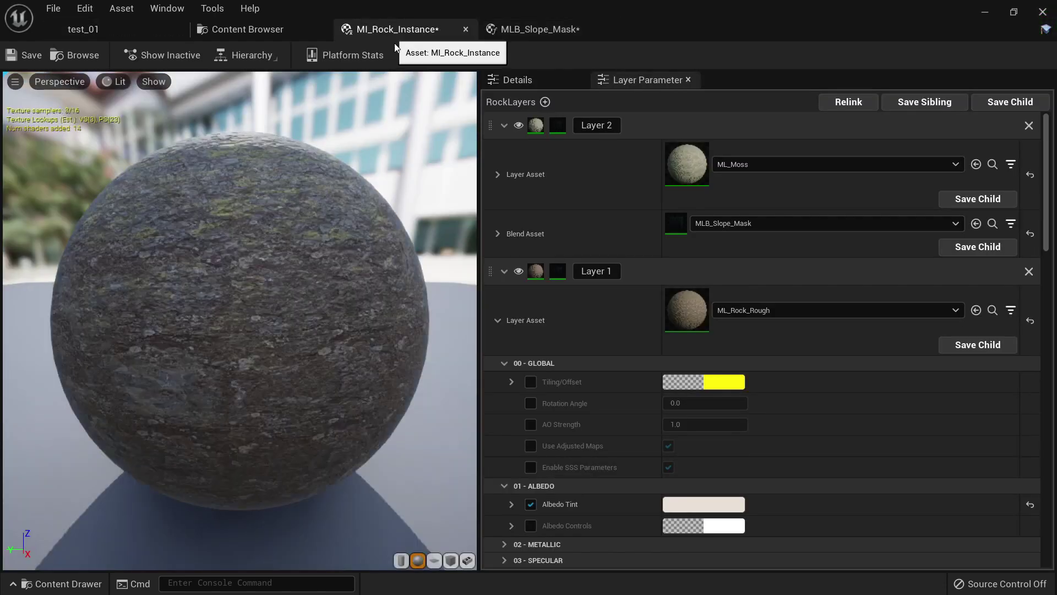
drag(321, 278, 361, 270)
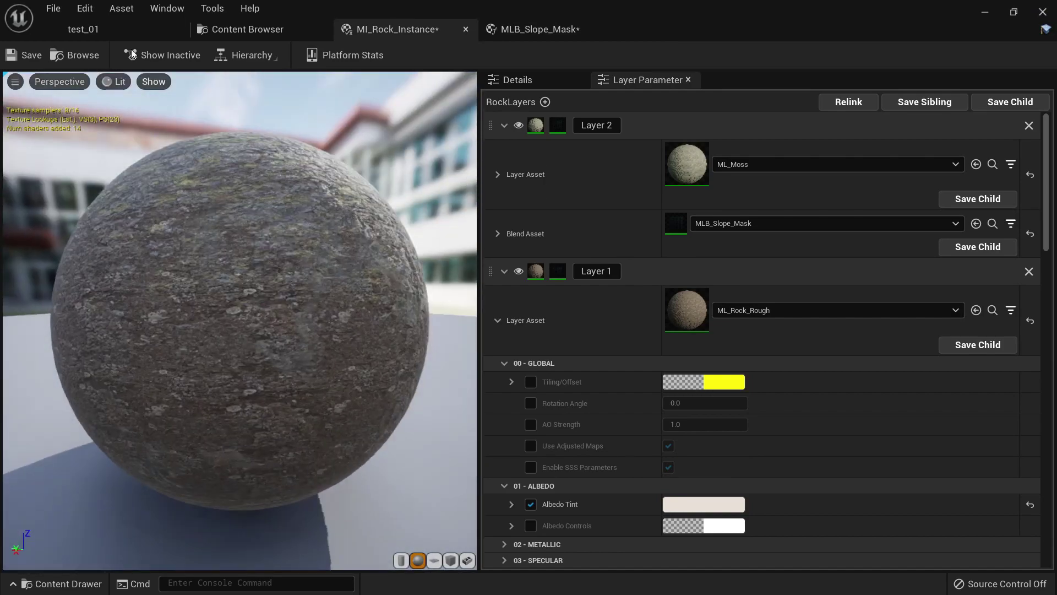
Float the MI_Rock_Instance editor as a separate window over the test_01 level, placed so the quarry cliff remains in view.
click(132, 34)
key(f)
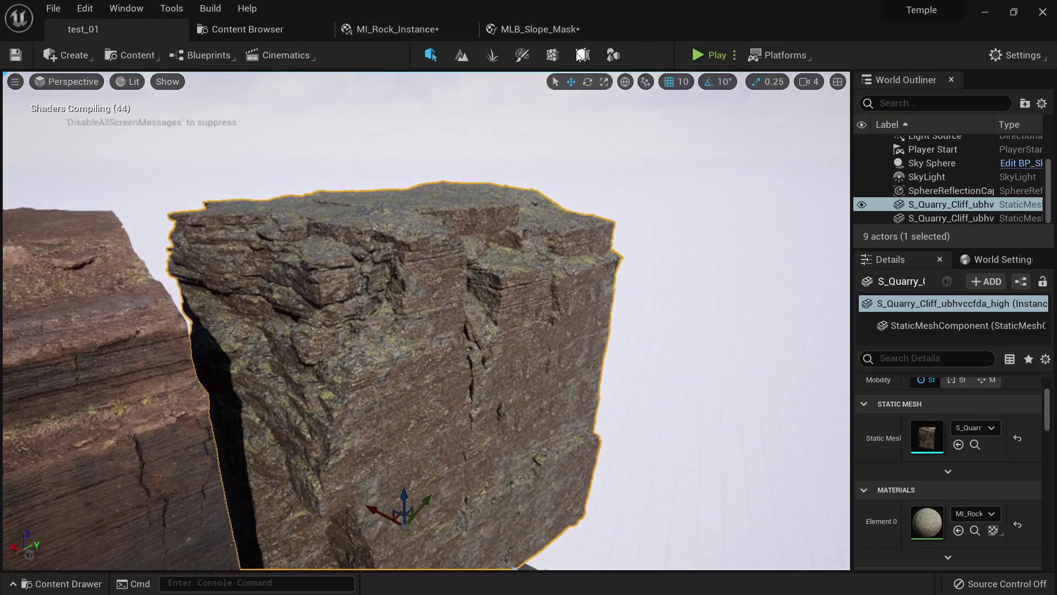
click(557, 31)
click(373, 30)
drag(385, 35, 712, 239)
click(139, 24)
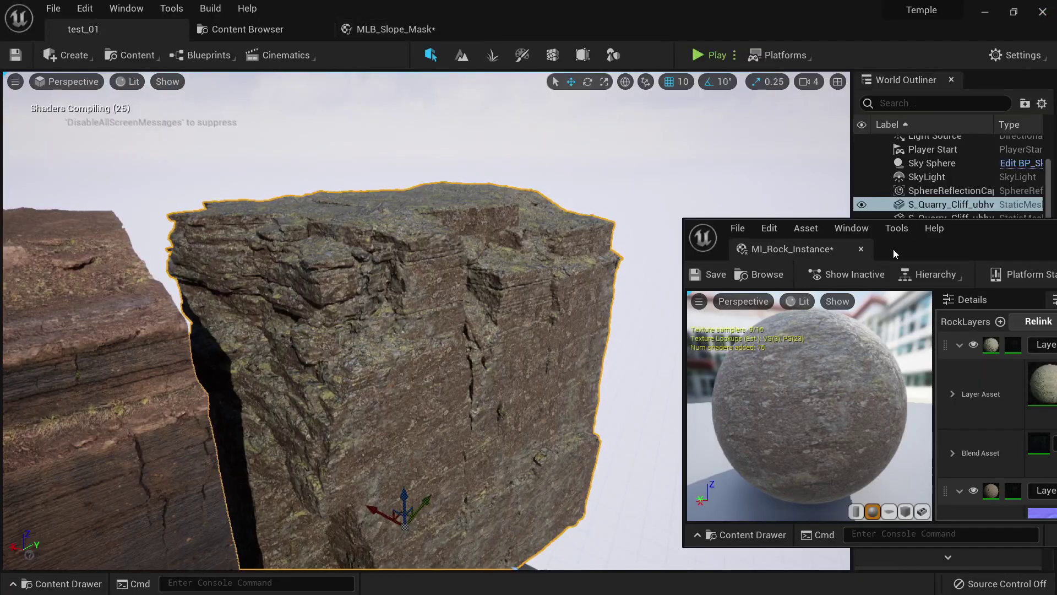
drag(982, 230, 67, 228)
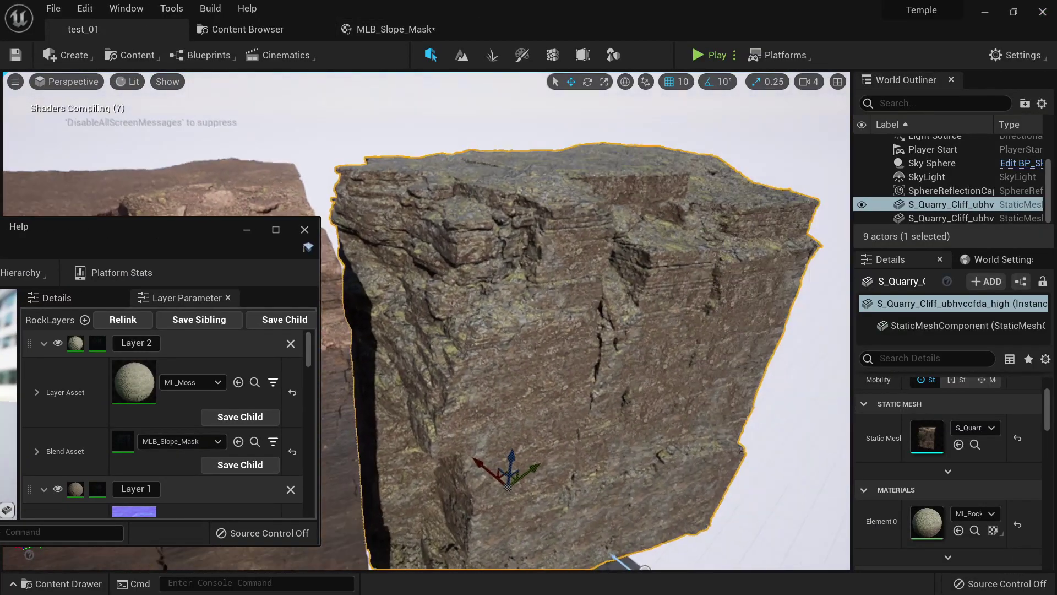
Expand Layer 2's Blend Asset and its vector parameter values to expose the Slope Angle parameter.
scroll(135, 431, down, 2)
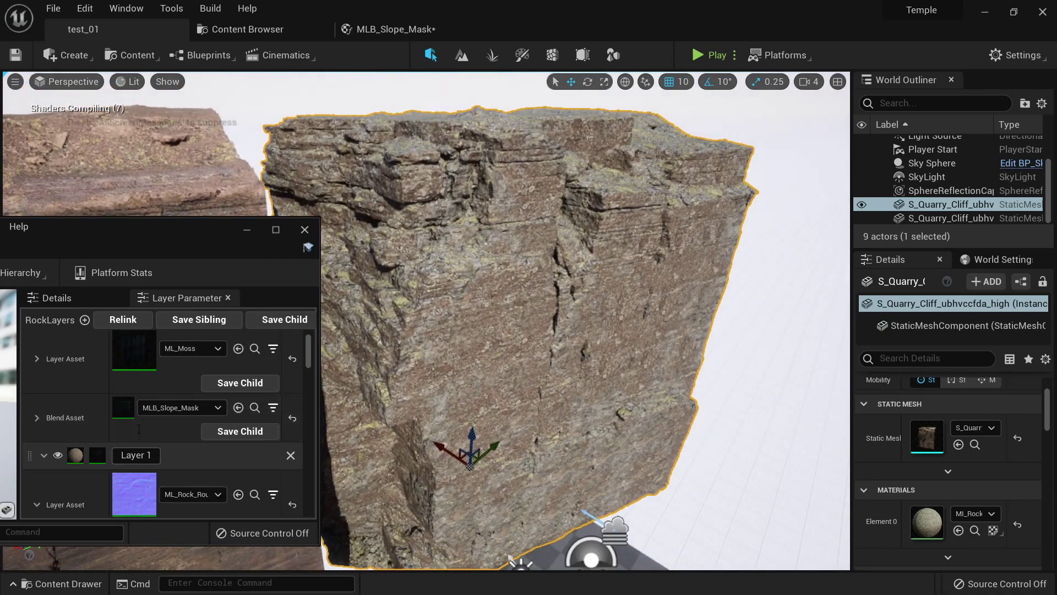
click(41, 418)
scroll(110, 414, down, 1)
click(44, 459)
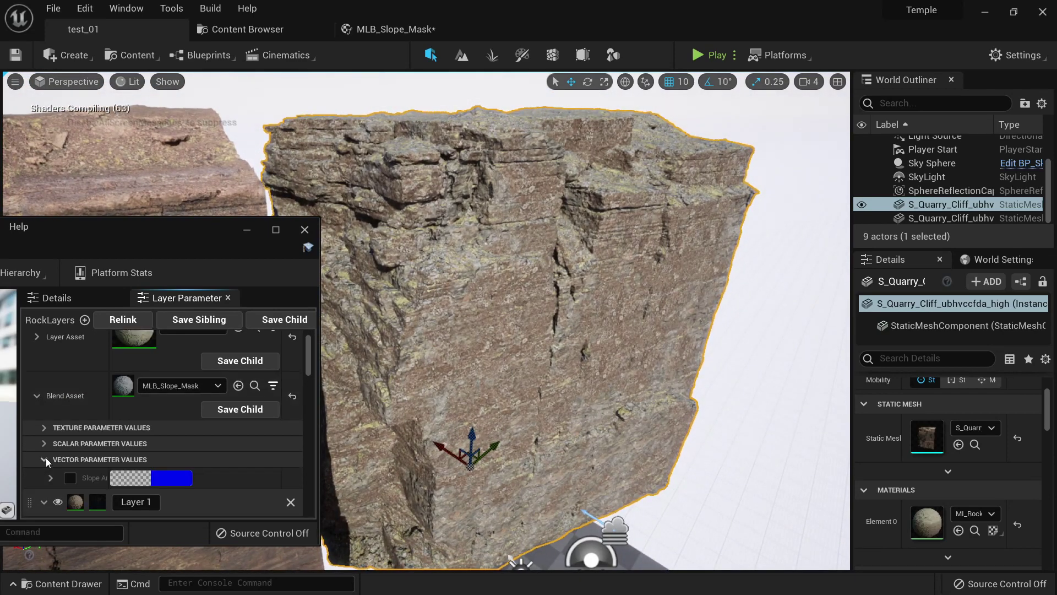
Expand the blend's texture and scalar parameter values, and enable the CheapContrast, FalloffPower and Slope Angle overrides for Layer 2.
click(45, 445)
click(44, 428)
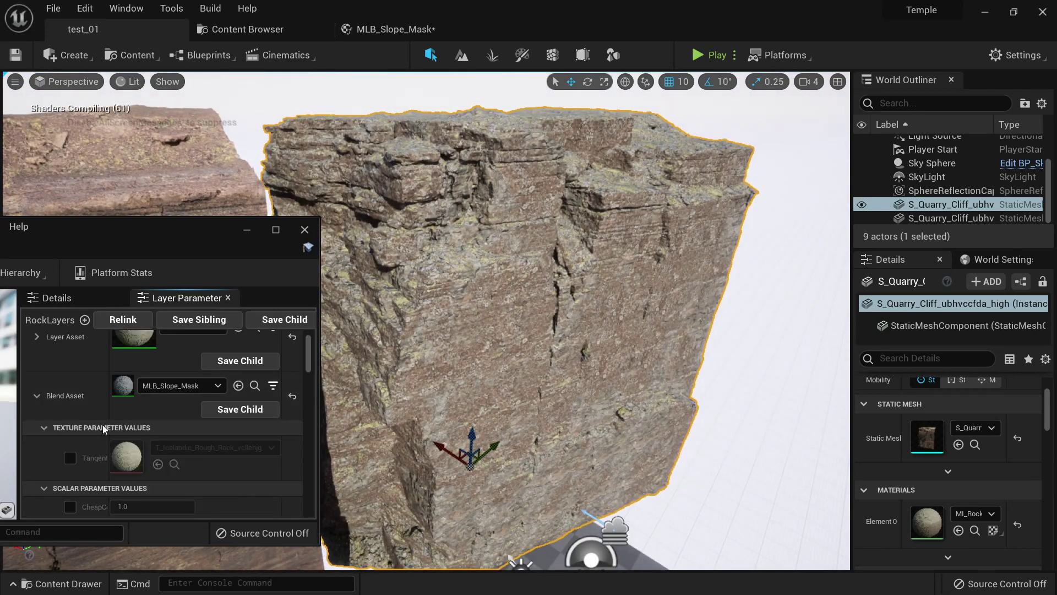
scroll(118, 415, down, 4)
scroll(156, 414, up, 1)
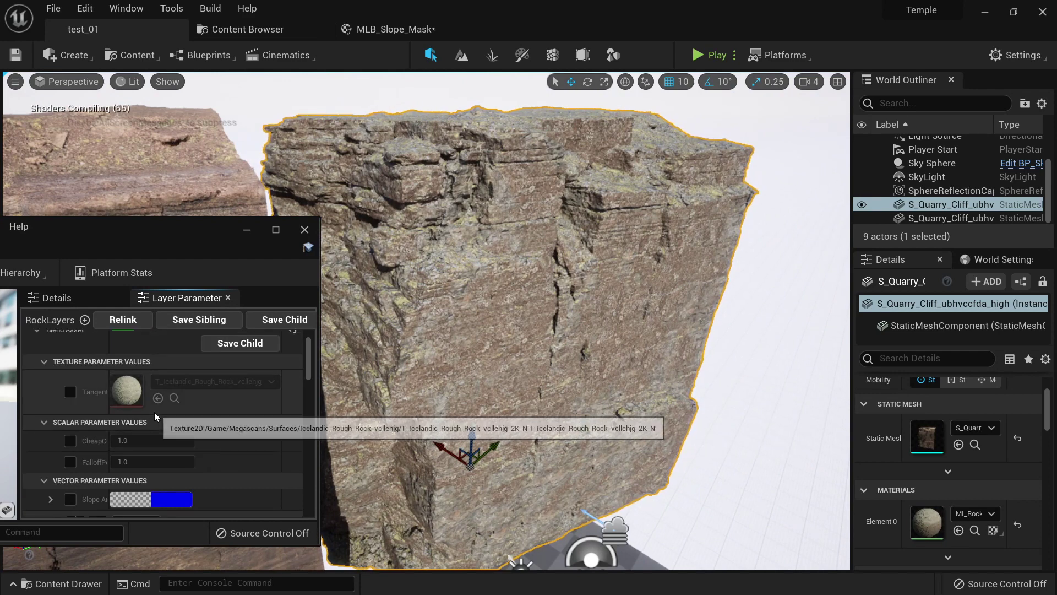
click(69, 441)
click(69, 462)
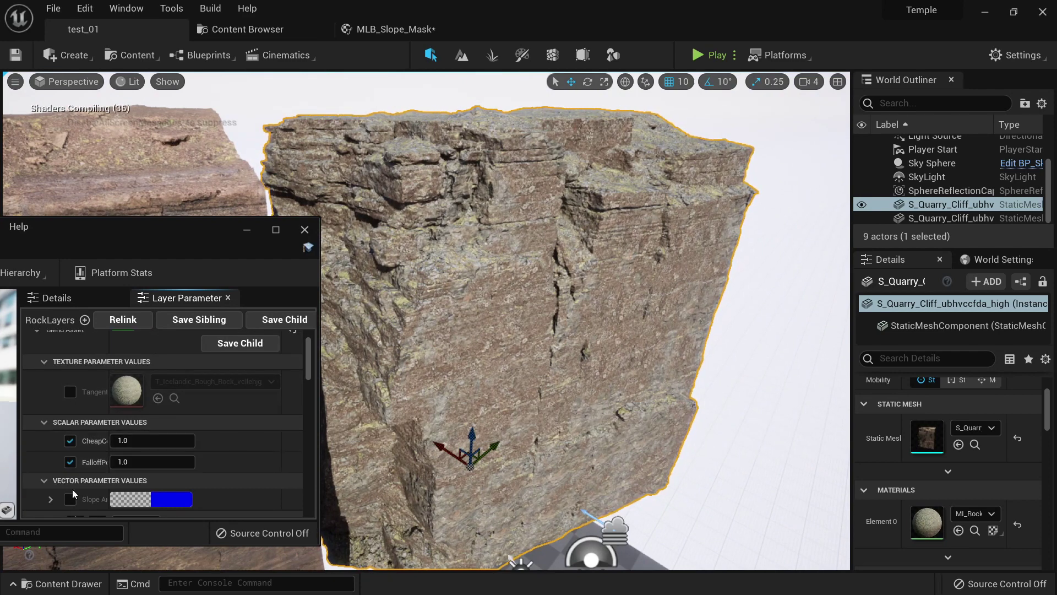
click(70, 499)
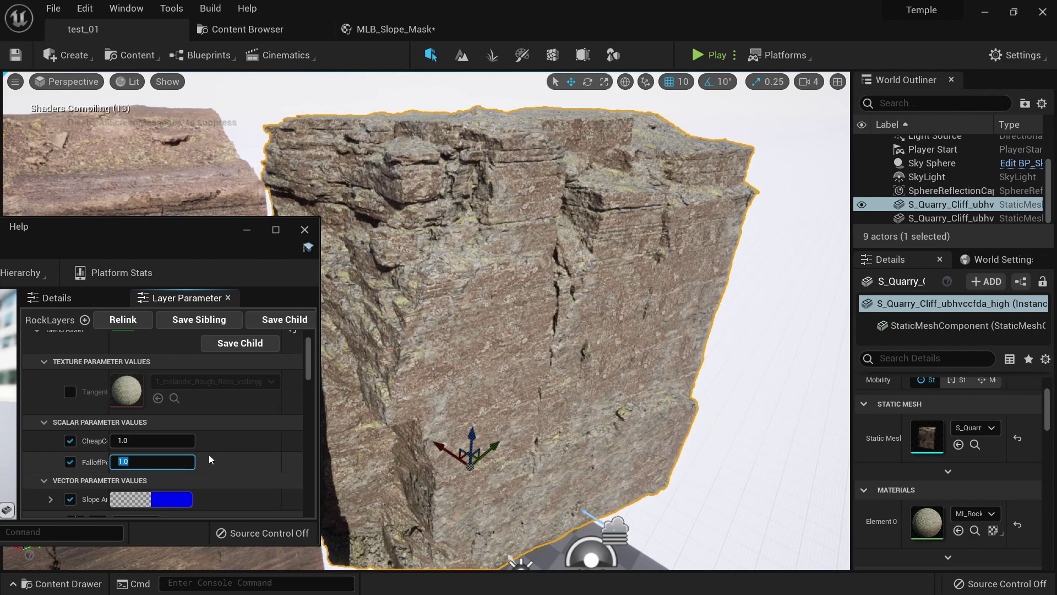
Try FalloffPower at 0 and 2 and CheapContrast at 0.1 on Layer 2's slope mask, returning FalloffPower to 1.
text(0)
key(Return)
text(2)
key(Return)
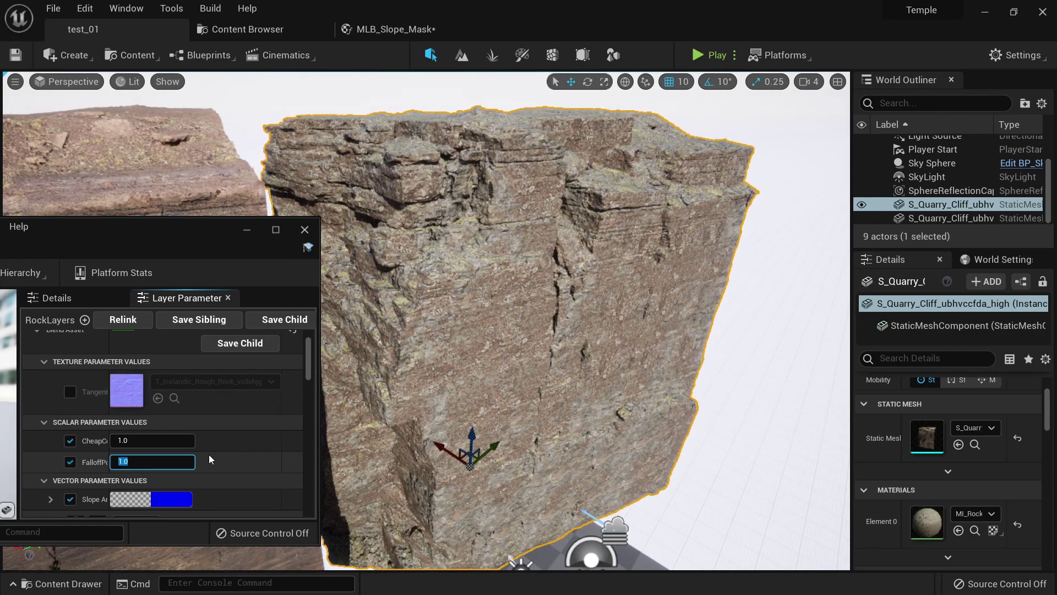
text(1)
key(Return)
click(176, 445)
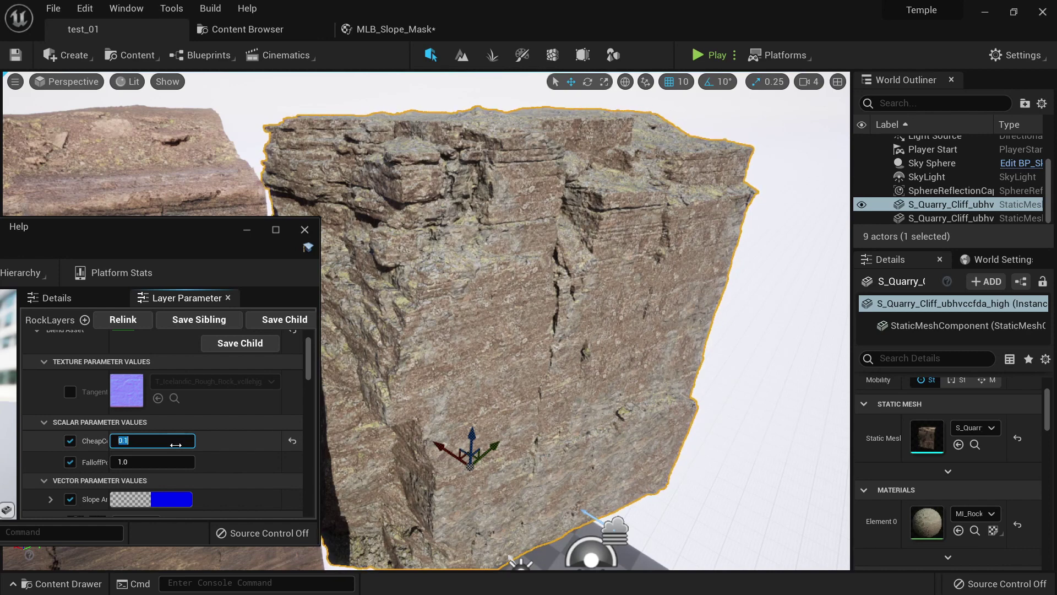
Try FalloffPower values of -1, 50, 5 and 20 while inspecting the moss on the cliff, with 1 as the value kept.
click(162, 459)
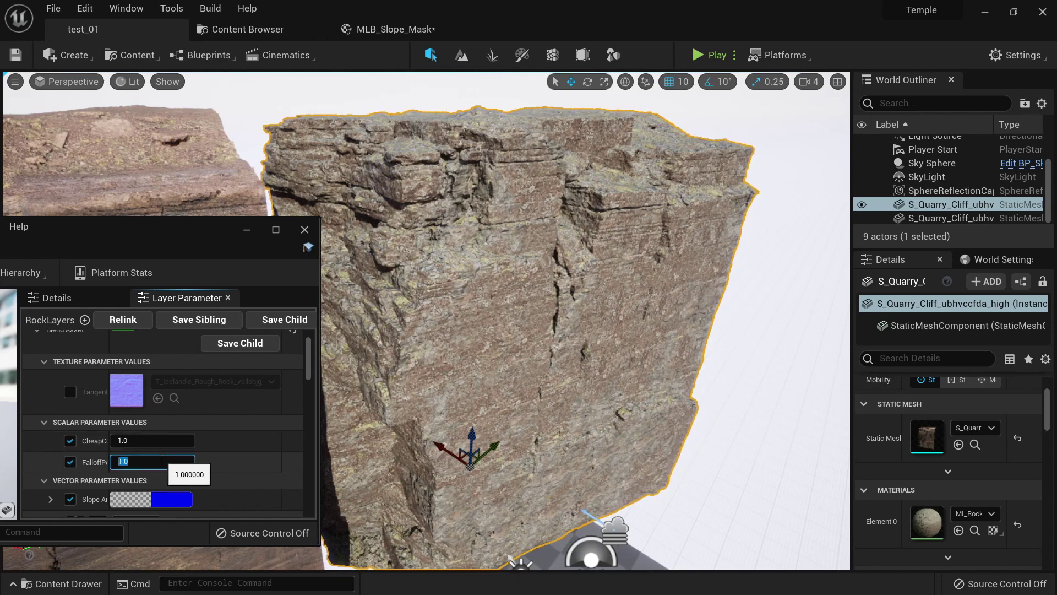
text(-1)
key(Return)
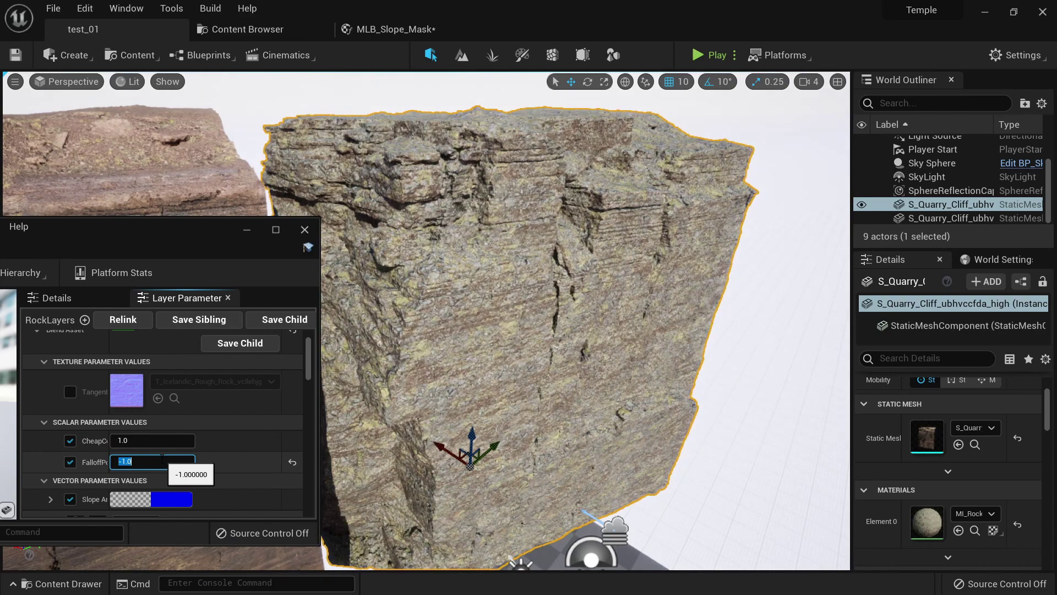
text(50)
key(Return)
text(5)
key(Return)
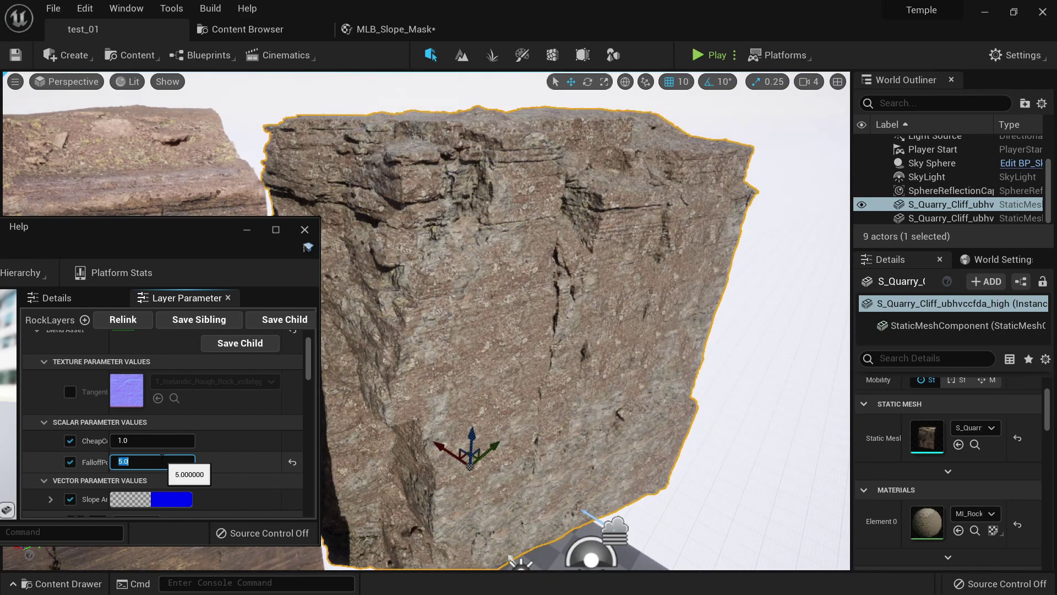
text(1)
key(Return)
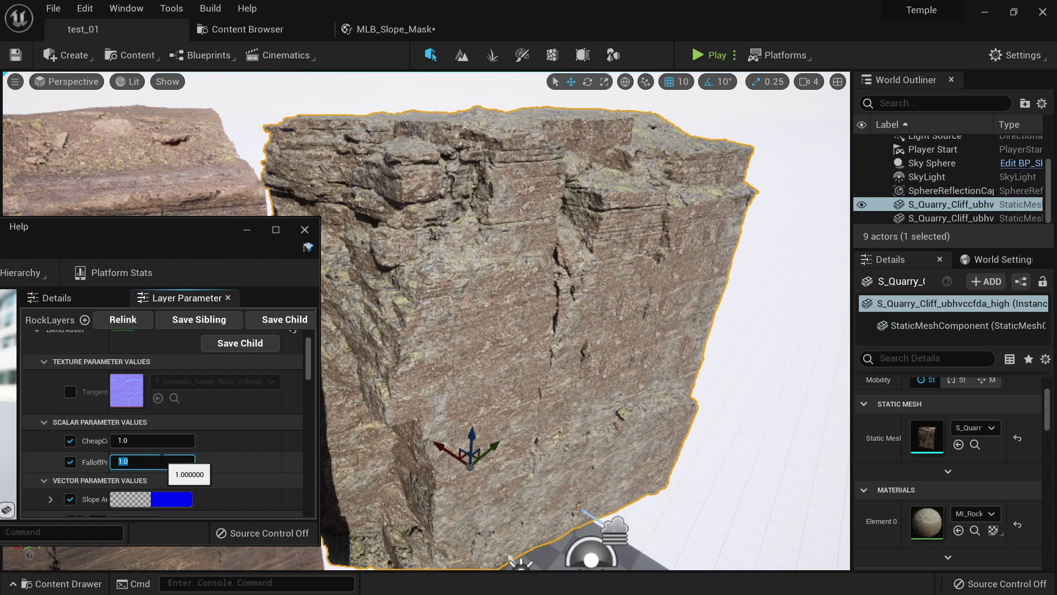
text(20)
key(Return)
key(Return)
right_drag(442, 405, 435, 389)
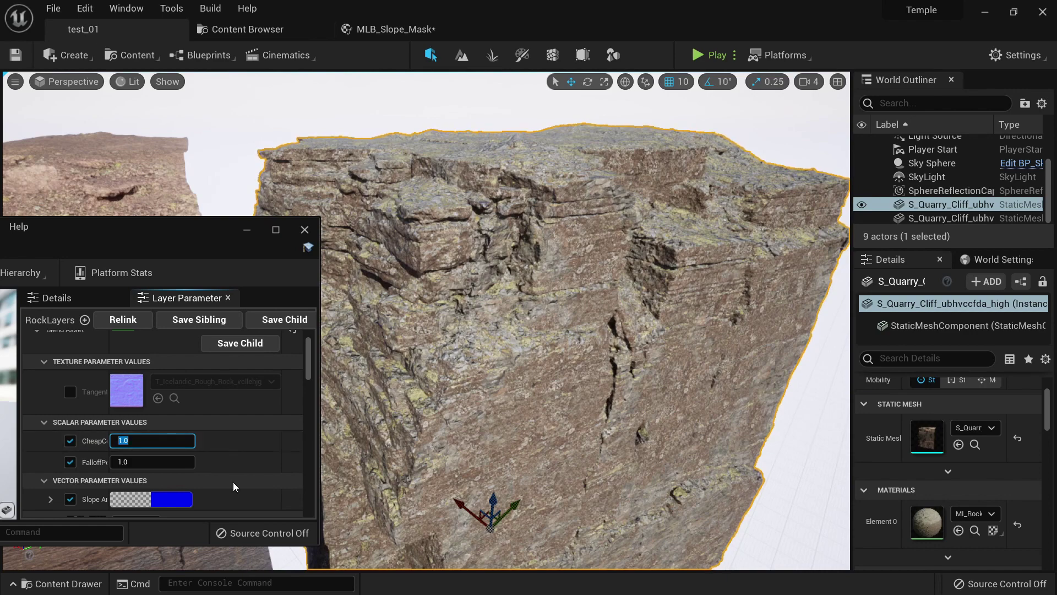
Try a green and a pure red Slope Angle colour, and inspect how the moss direction changes on the cliff.
scroll(233, 487, down, 3)
click(180, 408)
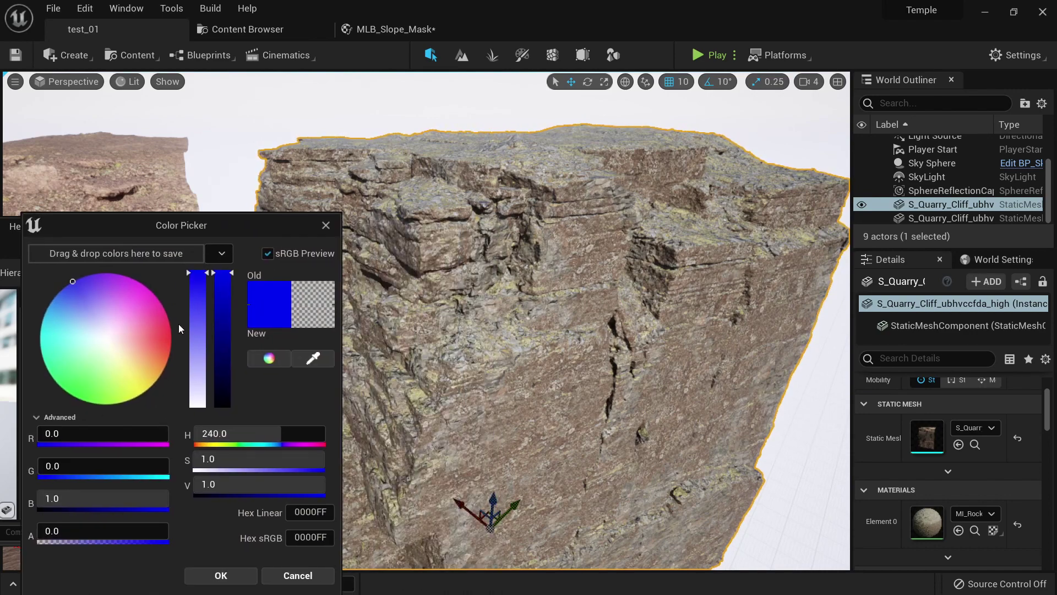
drag(179, 324, 61, 388)
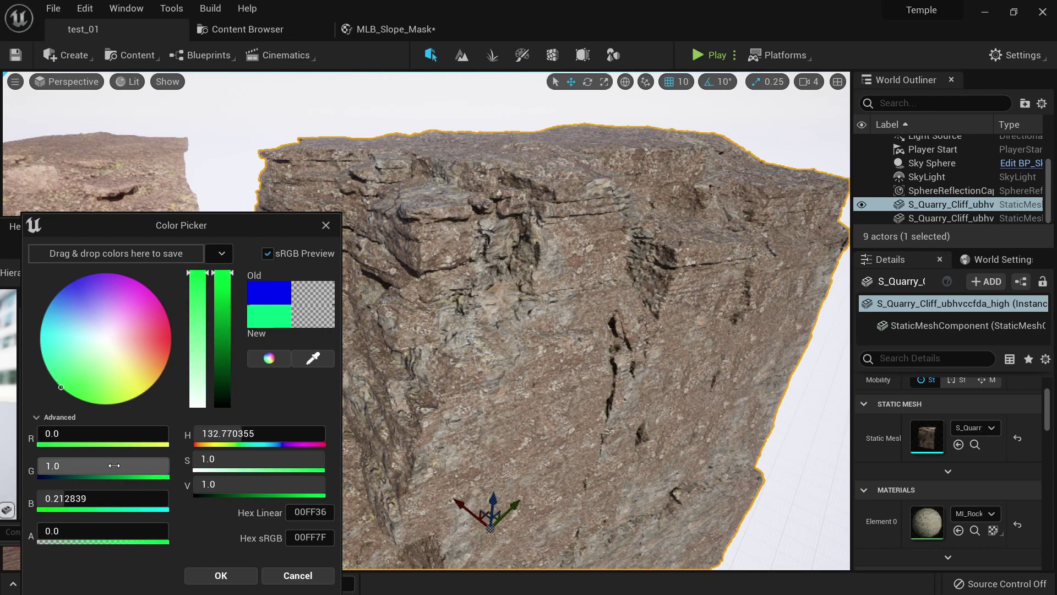
drag(114, 466, 155, 444)
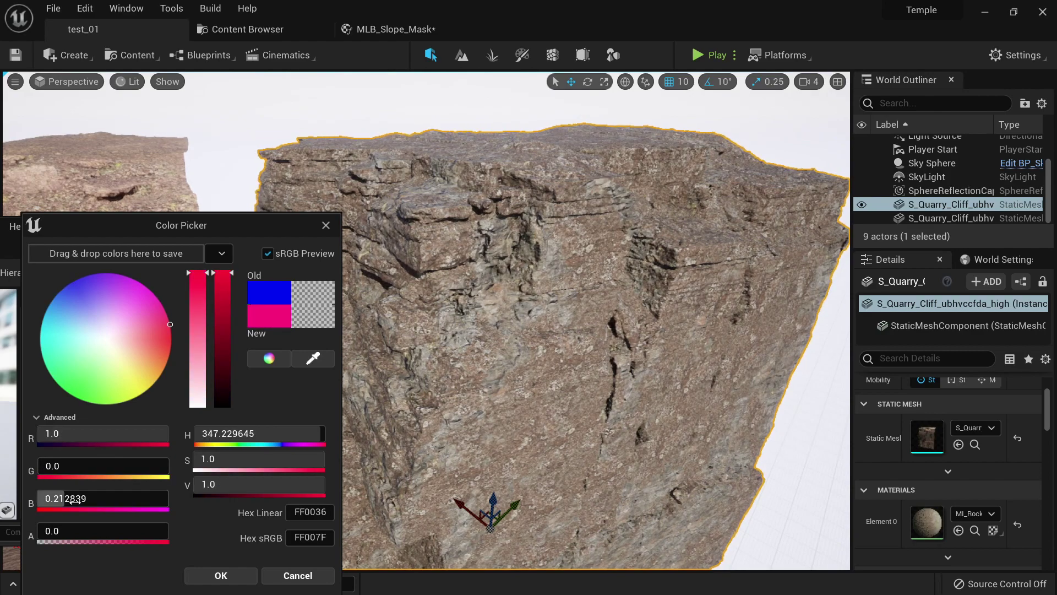
right_drag(594, 330, 379, 431)
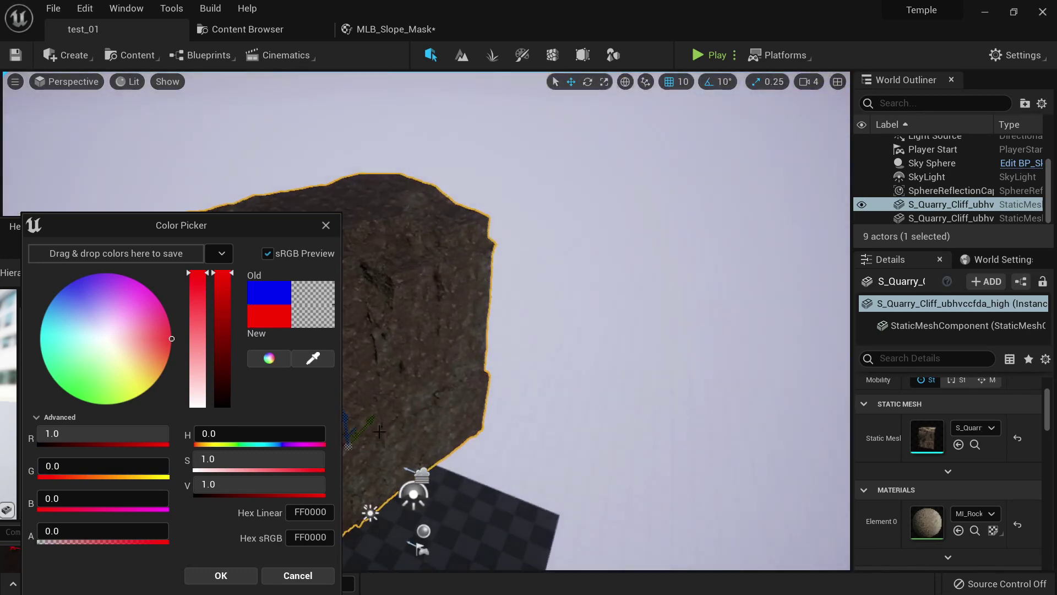
Try the Slope Angle with red at -1 and with green at 1, and inspect the cliff's sides.
click(138, 437)
text(-1)
key(Return)
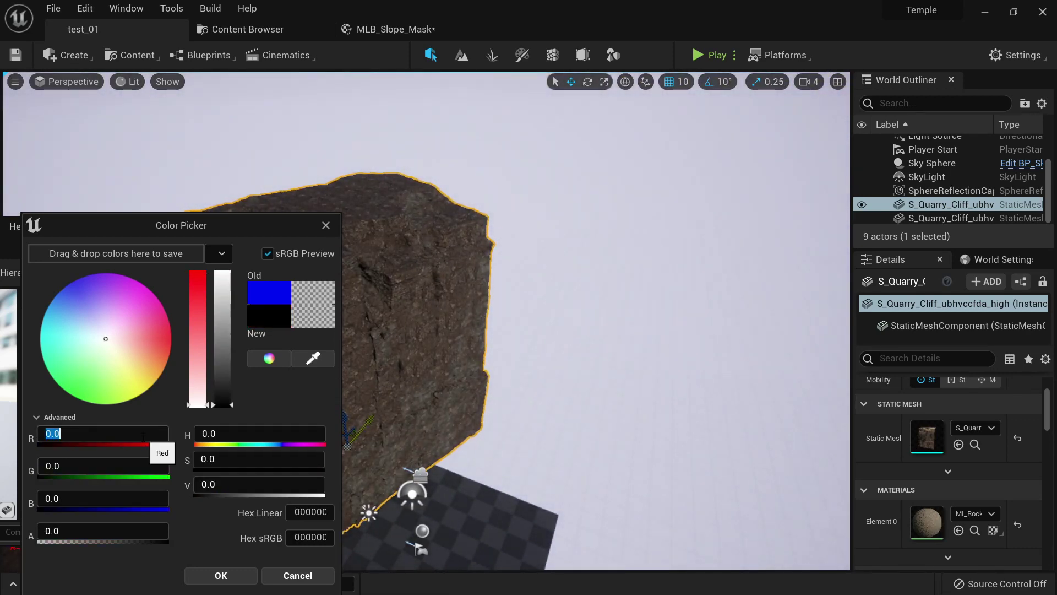
text(1)
key(Return)
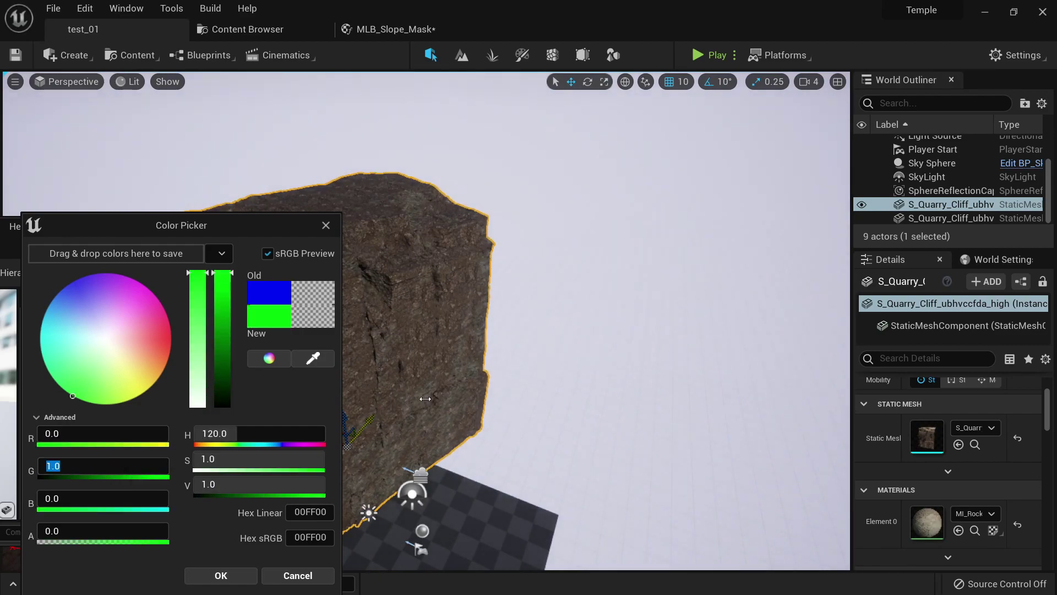
right_drag(484, 380, 435, 369)
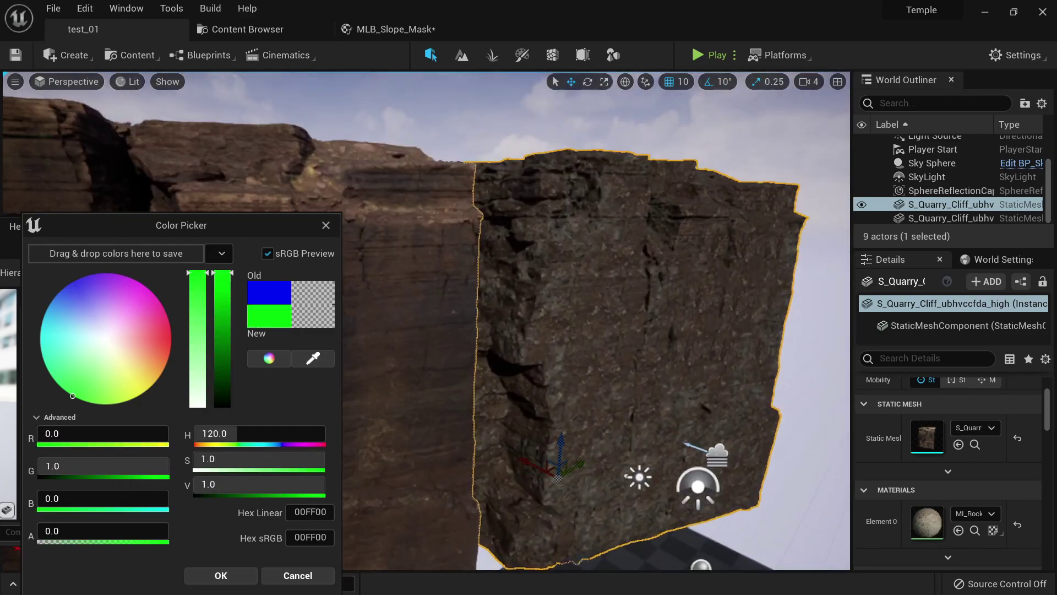
mouse_move(582, 361)
right_down()
mouse_move(556, 353)
mouse_move(551, 375)
mouse_move(582, 361)
right_up()
Rotate the quarry cliff slightly and check its moss blend in unlit and lit shading.
key(e)
drag(448, 468, 433, 474)
key(alt+3)
right_drag(432, 474, 407, 446)
key(alt+4)
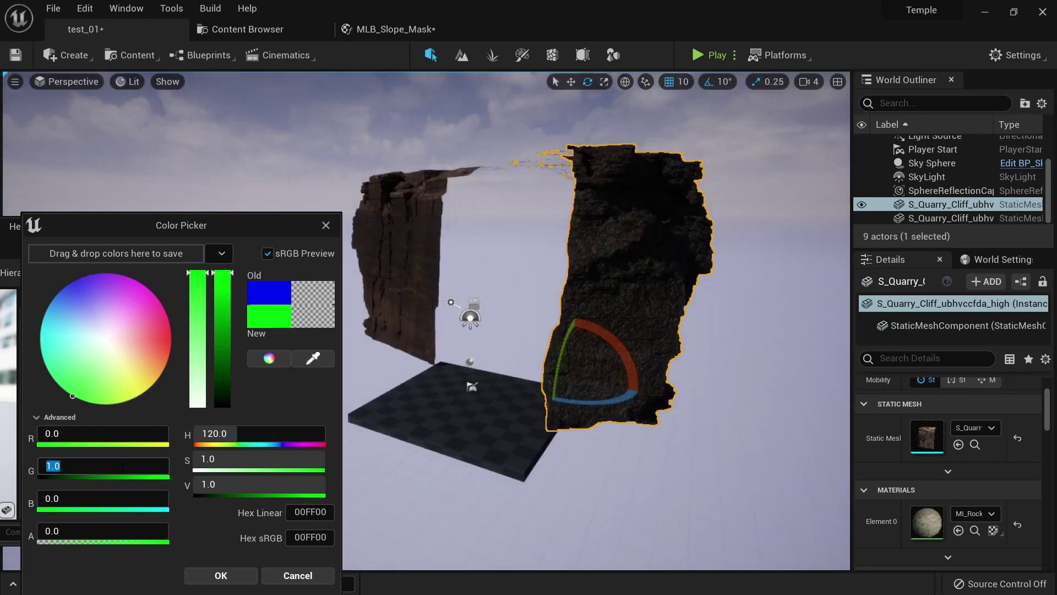
Set the Slope Angle to pure blue with its blue channel at 1.
key(Tab)
text(1)
key(Return)
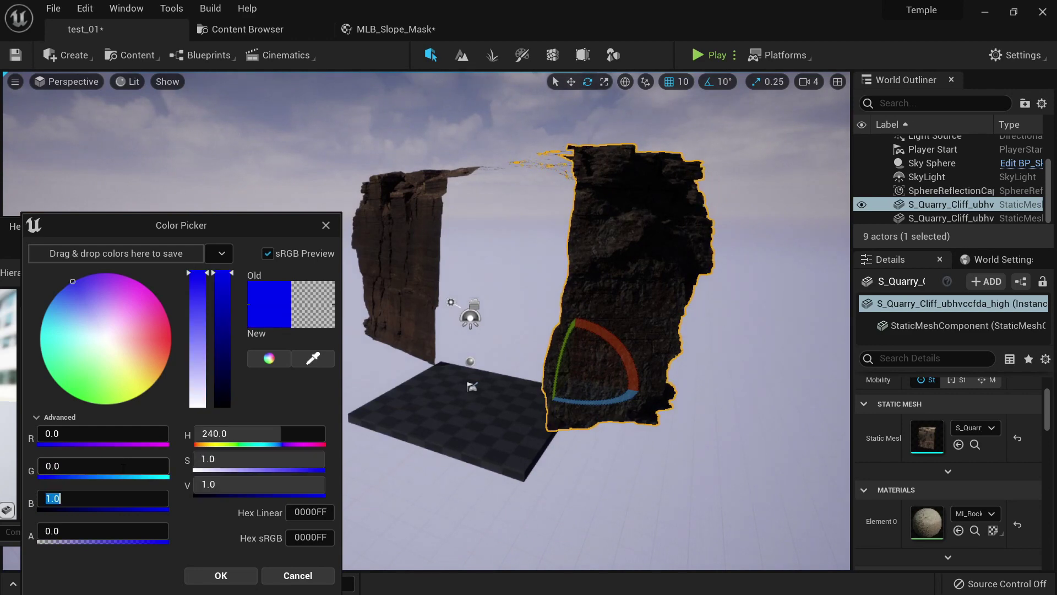
Tilt the quarry cliff to test how the moss follows the slope, and rotate it back to an upright position.
drag(574, 402, 523, 463)
scroll(520, 435, up, 5)
key(alt+3)
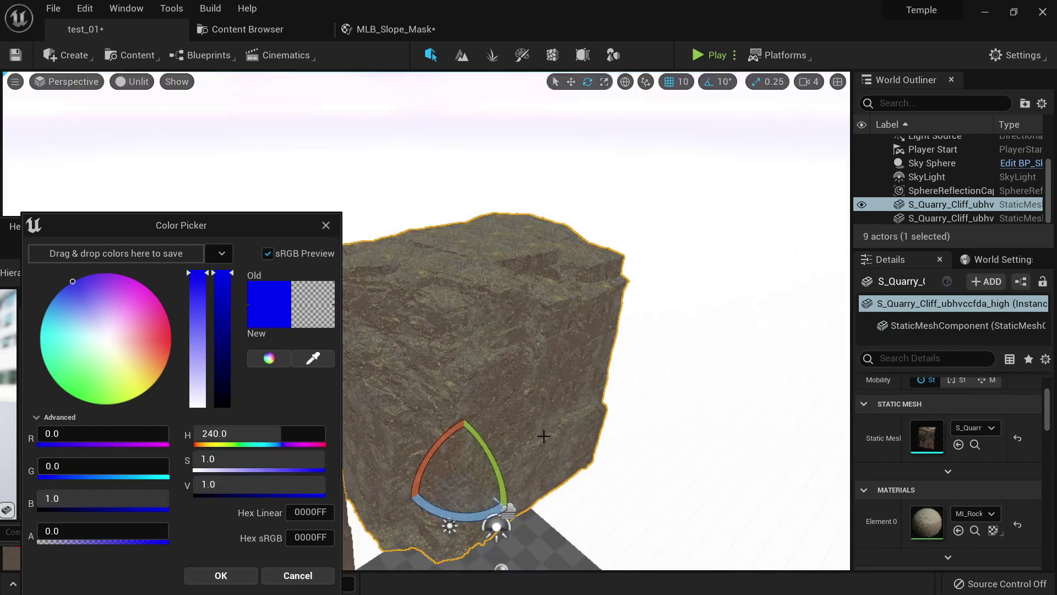
drag(496, 454, 475, 502)
key(alt+4)
mouse_move(597, 439)
right_down()
mouse_move(572, 441)
mouse_move(595, 451)
right_up()
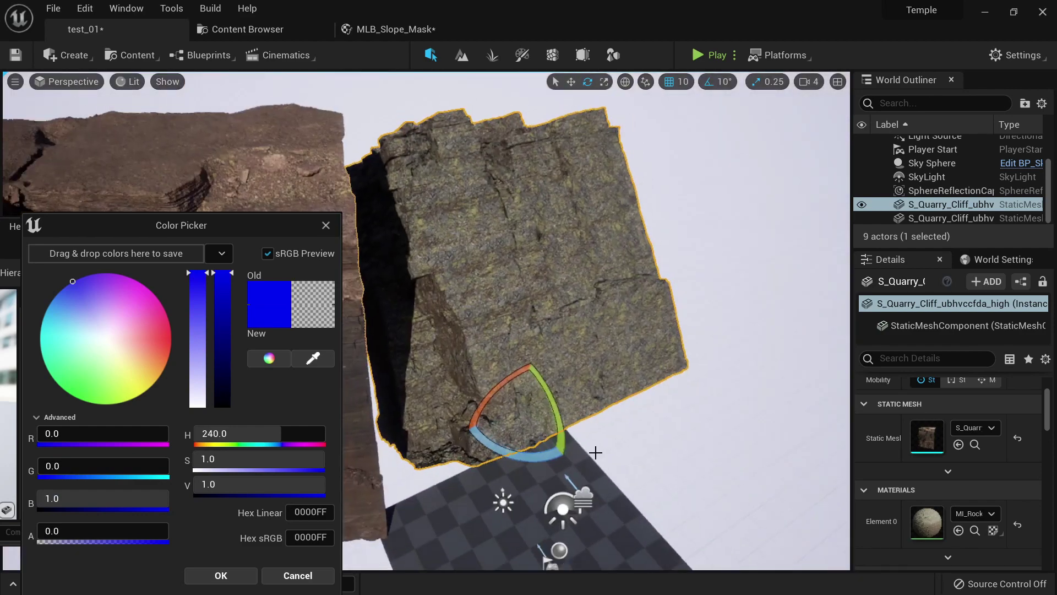
drag(547, 387, 325, 362)
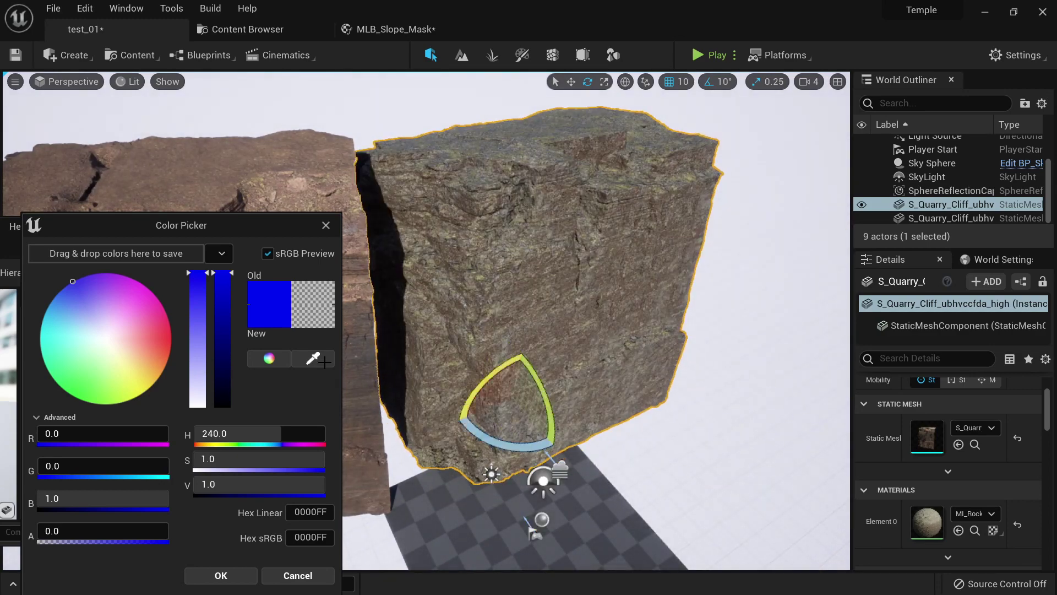
Accept the Slope Angle colour and review Layer 2's parameters in the maximized MI_Rock_Instance editor before floating it beside the cliff again.
drag(253, 228, 363, 184)
click(333, 532)
drag(226, 231, 681, 236)
double_click(641, 244)
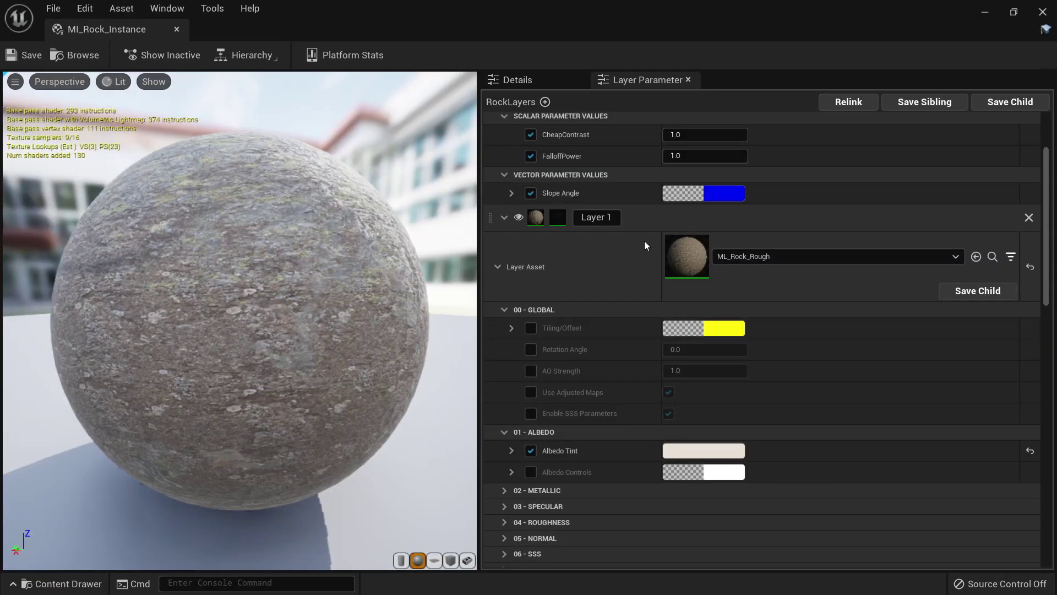
scroll(746, 343, up, 5)
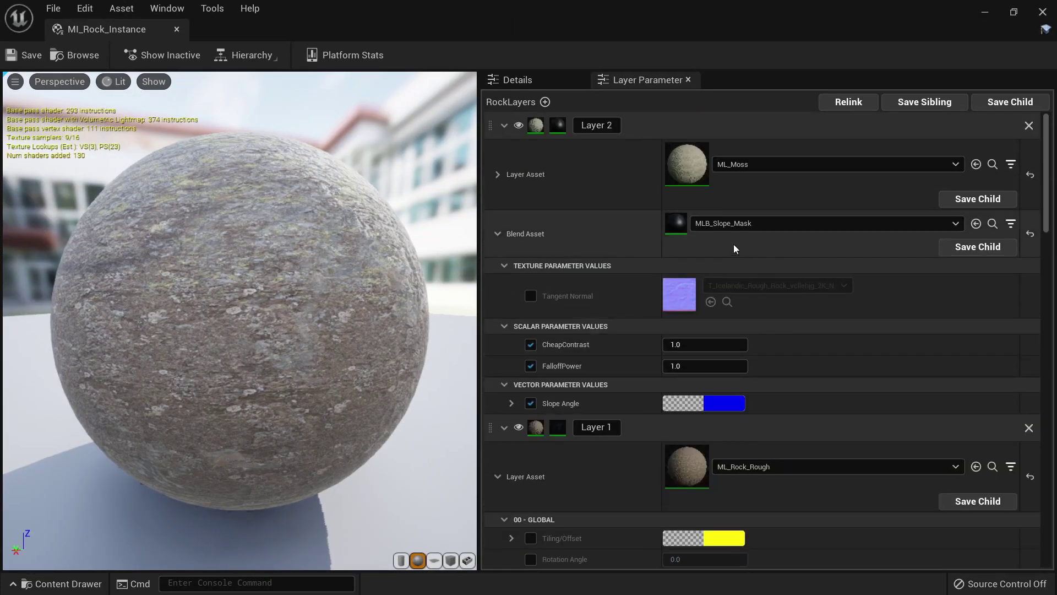
double_click(644, 11)
drag(650, 253, 218, 210)
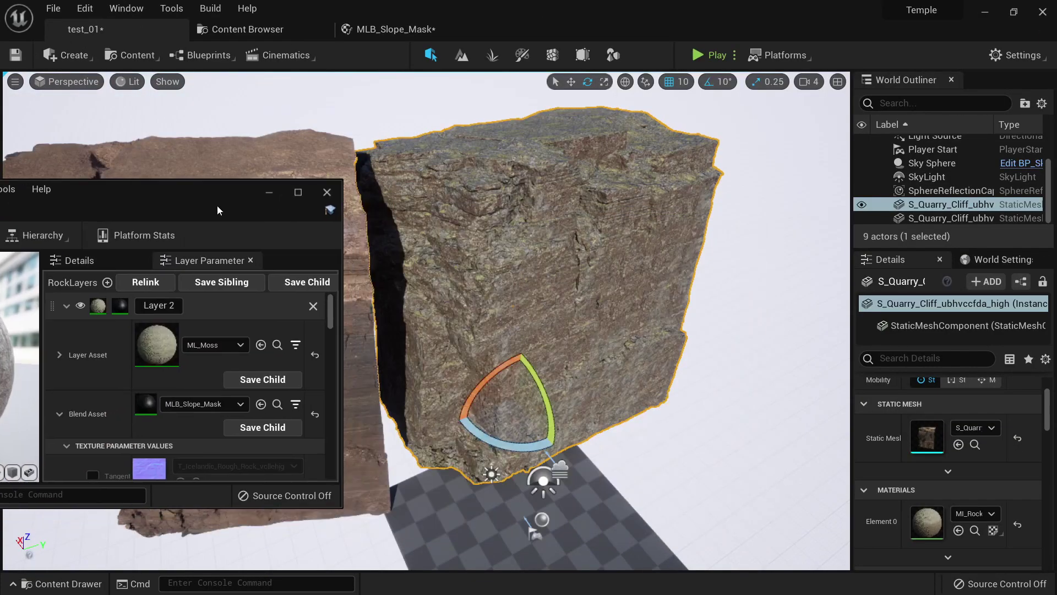
Switch Layer 2's Blend Asset to MLB_Grunge_Texture with the cliff's front in view.
right_drag(614, 210, 572, 240)
key(w)
key(s)
click(219, 406)
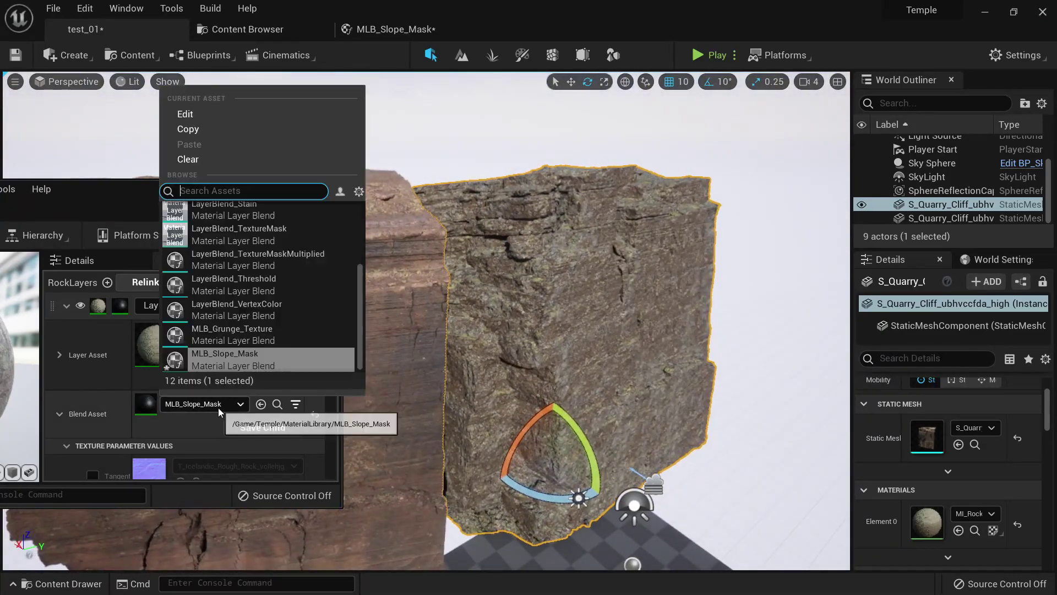
click(268, 335)
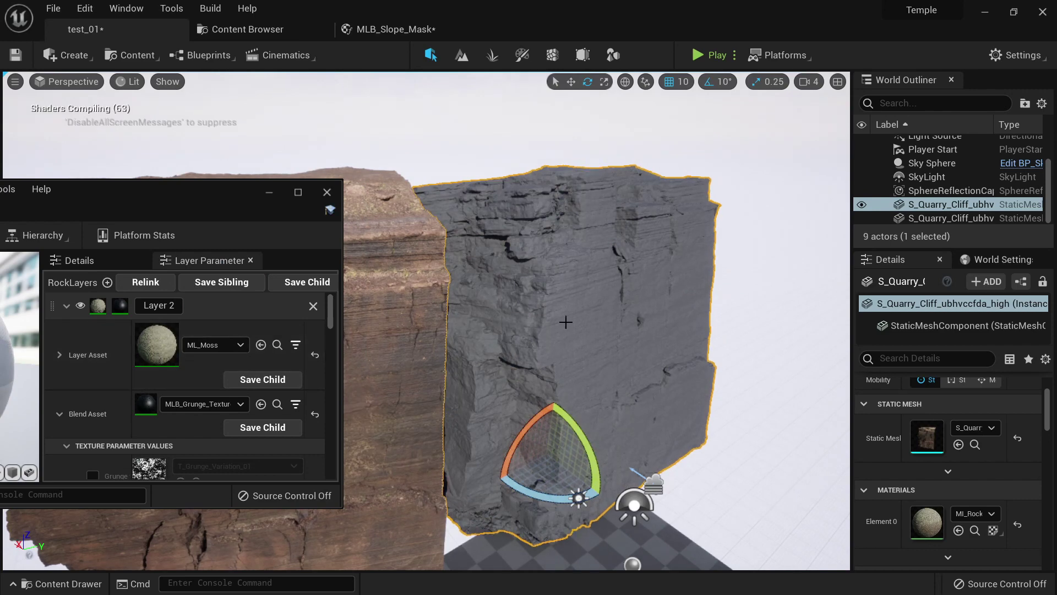
Override the blend's Grunge texture with T_Grunge_Variation_02 and inspect the moss pattern on the cliff.
scroll(117, 388, down, 4)
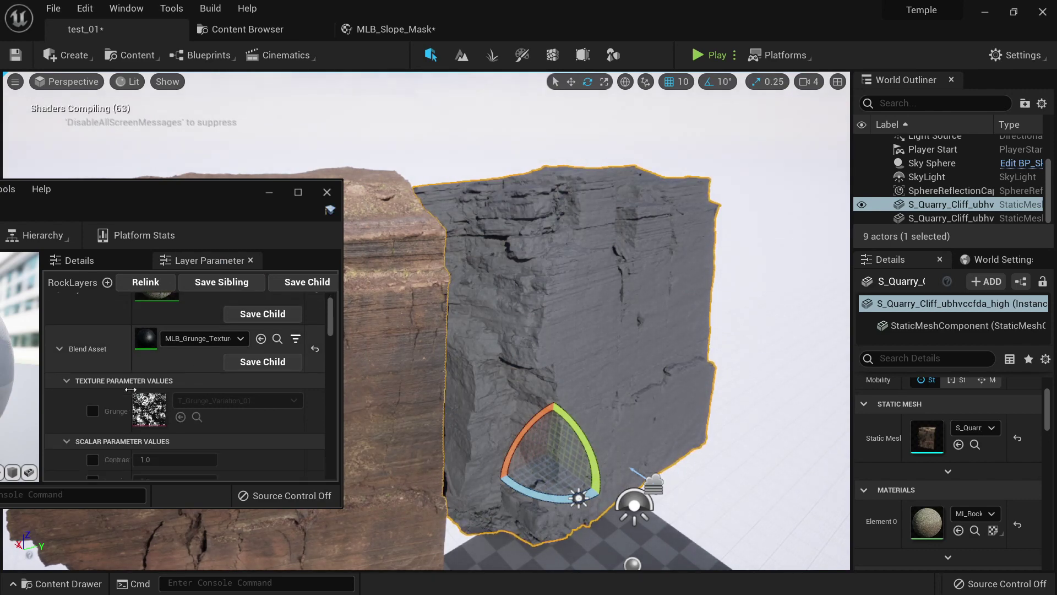
click(92, 366)
click(214, 357)
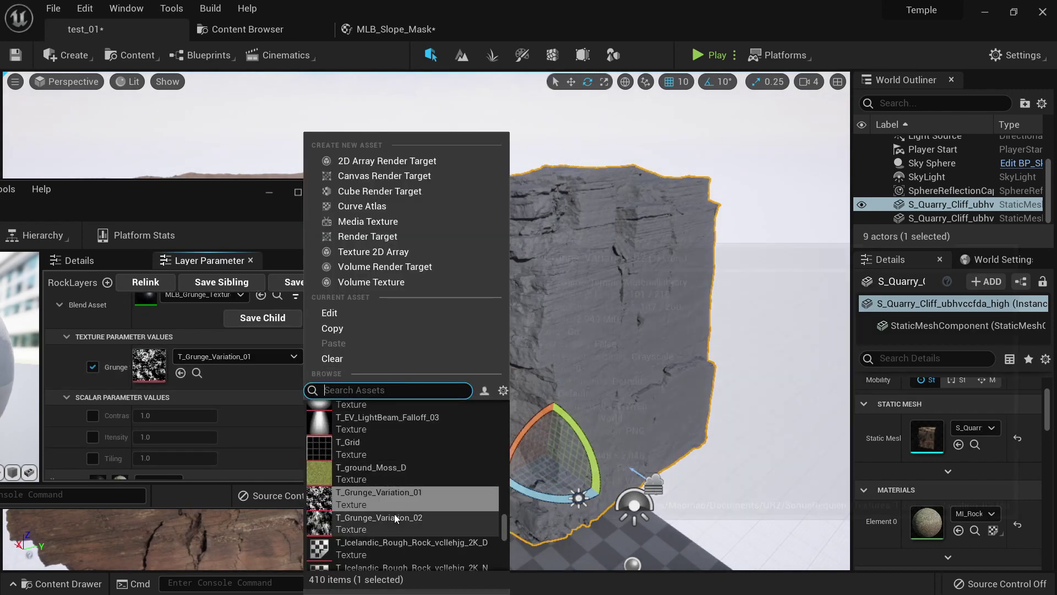
click(394, 512)
right_drag(556, 375, 587, 361)
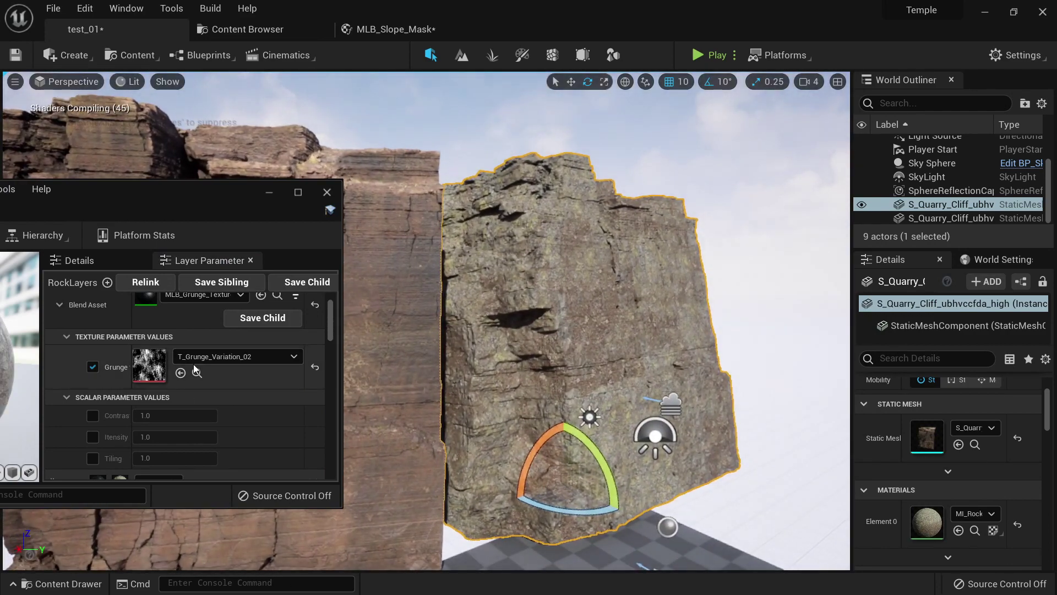
Set Layer 2's Blend Asset to MLB_Slope_Mask and view the cliff's top with its mask parameters shown.
scroll(197, 339, up, 1)
click(204, 316)
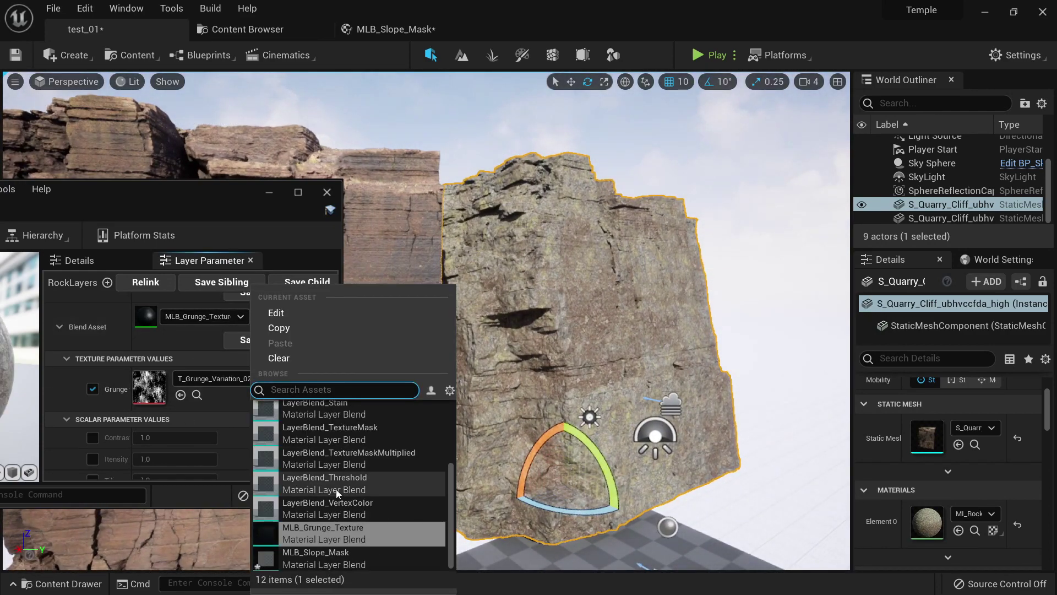
click(335, 556)
right_drag(551, 380, 572, 352)
scroll(117, 384, down, 3)
scroll(106, 389, up, 2)
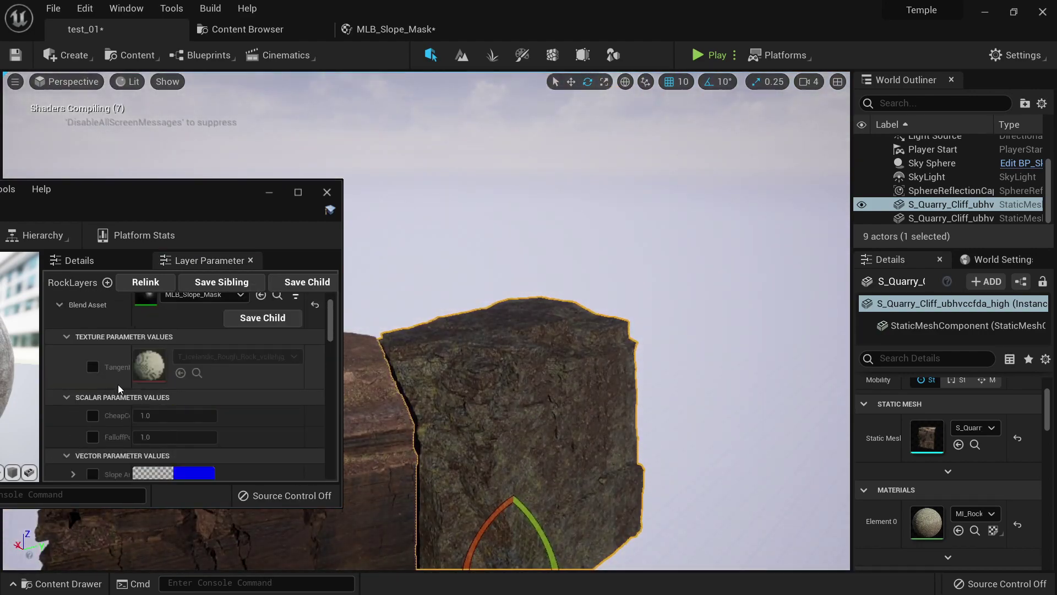
Override Layer 2's Slope Angle with blue 0, 0, 1 and view the cliff's top in Unlit mode.
scroll(110, 386, down, 3)
mouse_move(550, 336)
right_down()
mouse_move(576, 358)
mouse_move(567, 366)
mouse_move(553, 352)
right_up()
scroll(144, 380, up, 4)
drag(147, 189, 259, 103)
right_drag(552, 307, 545, 336)
key(alt+3)
scroll(230, 287, down, 3)
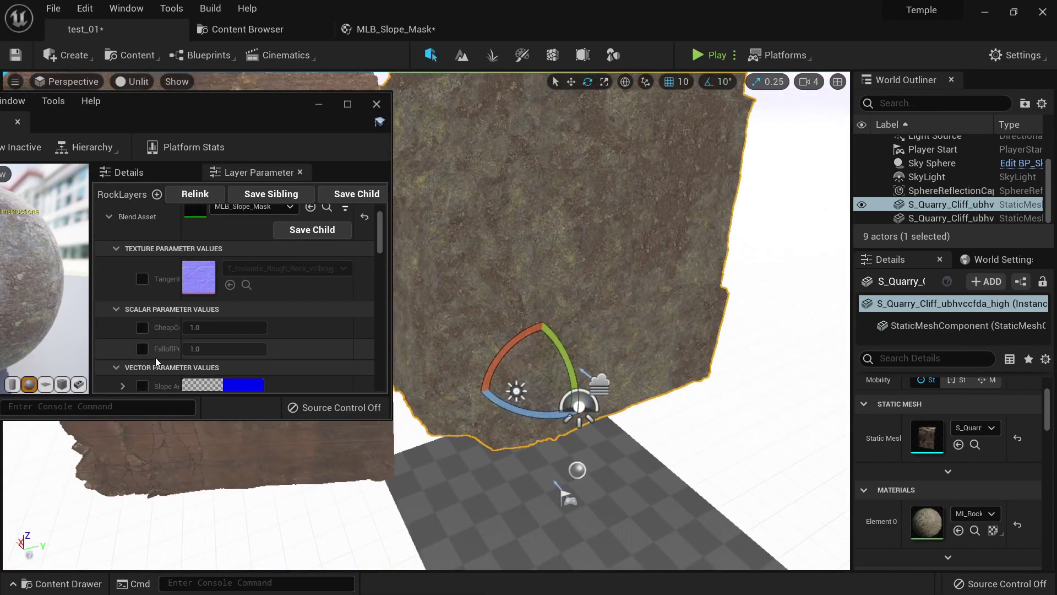
click(262, 364)
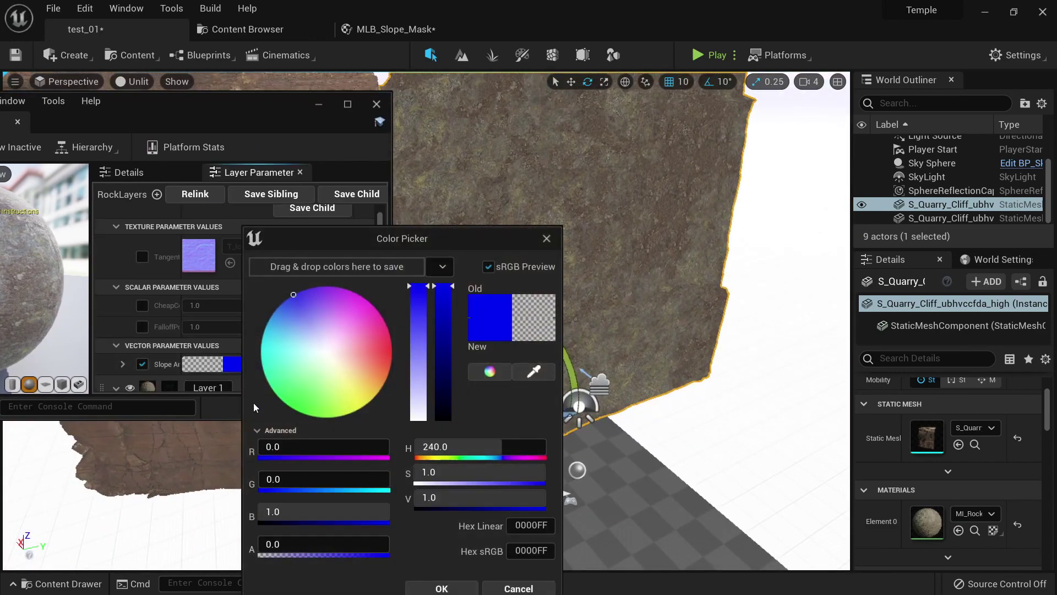
click(435, 588)
mouse_move(467, 531)
right_down()
mouse_move(467, 484)
mouse_move(466, 517)
right_up()
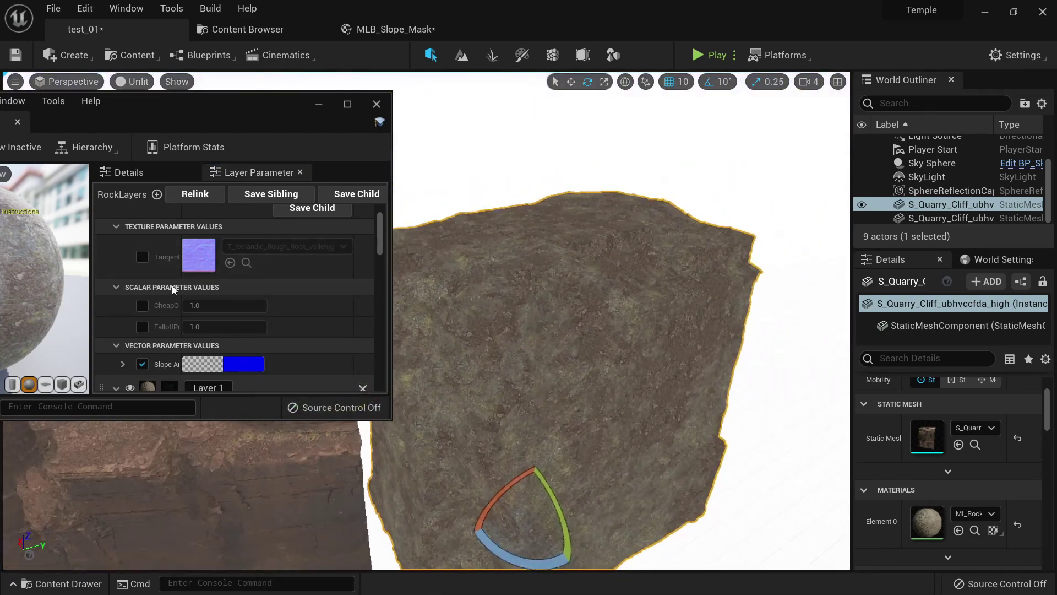
Reselect ML_Moss as Layer 2's Layer Asset with the MI_Rock_Instance editor floating beside the cliff.
scroll(252, 305, up, 5)
drag(233, 98, 405, 113)
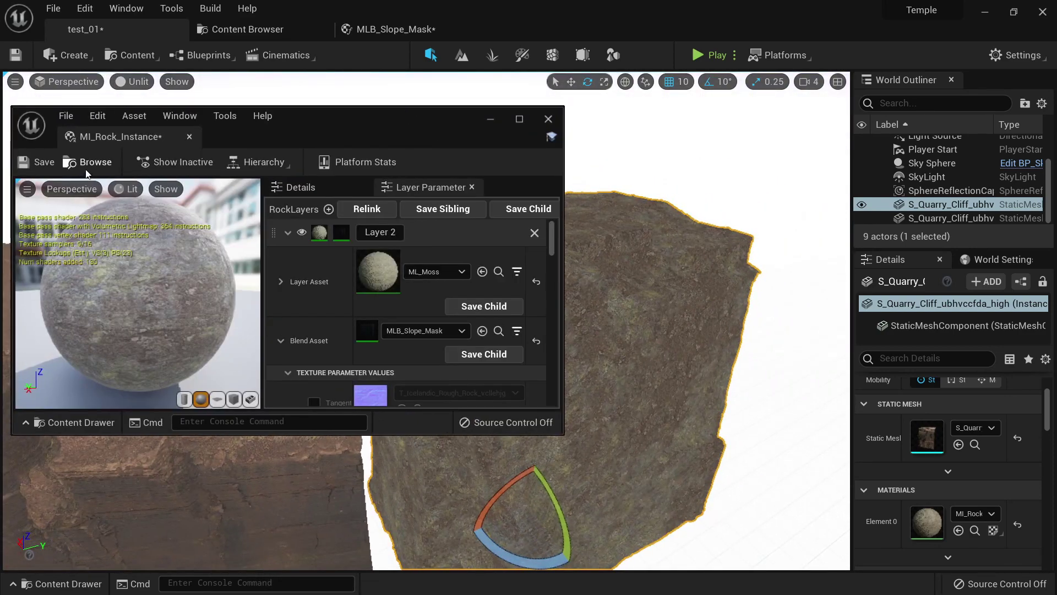
click(445, 271)
click(465, 433)
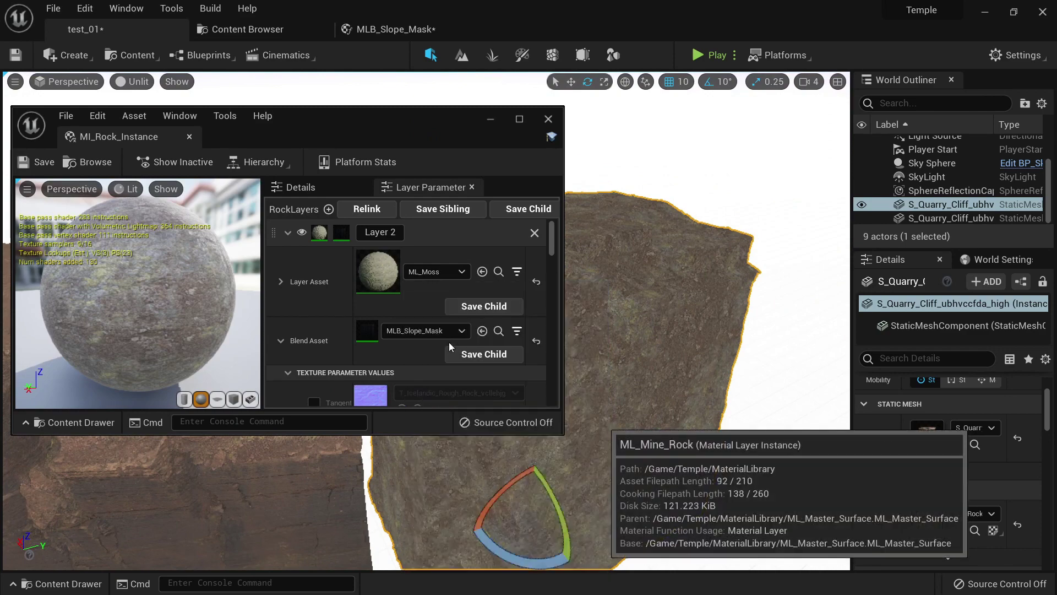
click(434, 272)
click(468, 459)
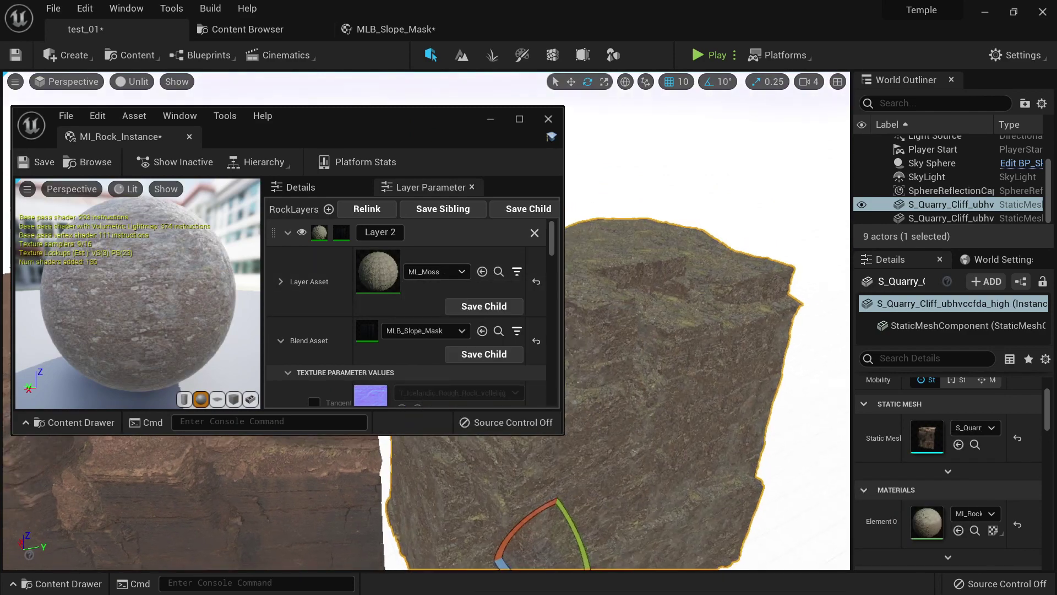
drag(297, 134, 297, 143)
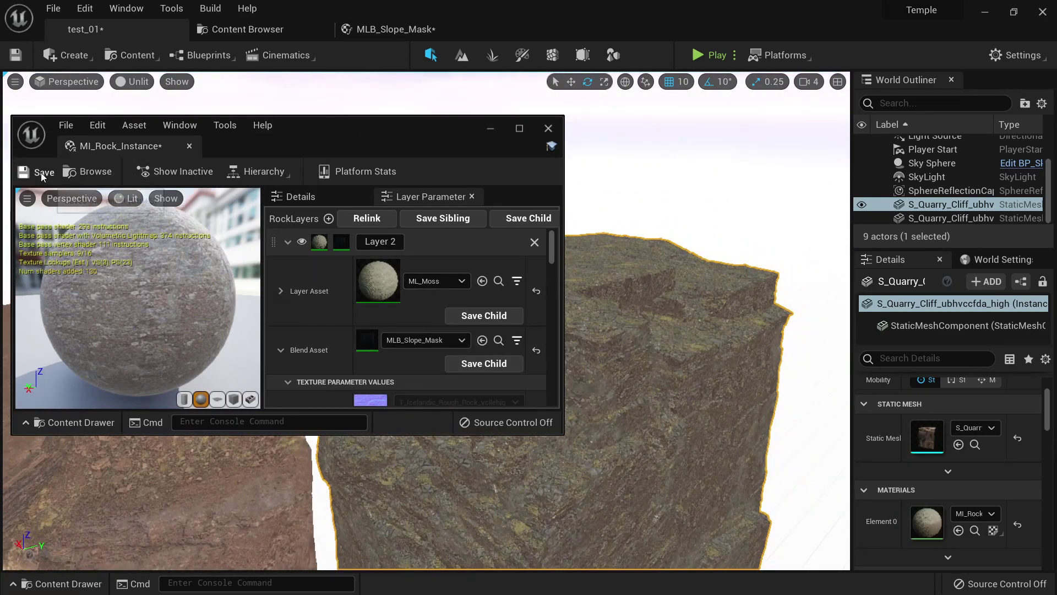
Compare the mossy cliff in Unlit and Lit modes, deselect it and save the level.
right_drag(633, 342, 666, 330)
key(alt+4)
key(alt+3)
mouse_move(554, 410)
right_down()
mouse_move(567, 421)
mouse_move(537, 397)
right_up()
key(alt+4)
drag(499, 339, 510, 356)
key(Escape)
mouse_move(506, 329)
right_down()
mouse_move(496, 328)
mouse_move(512, 337)
mouse_move(506, 329)
right_up()
key(ctrl+s)
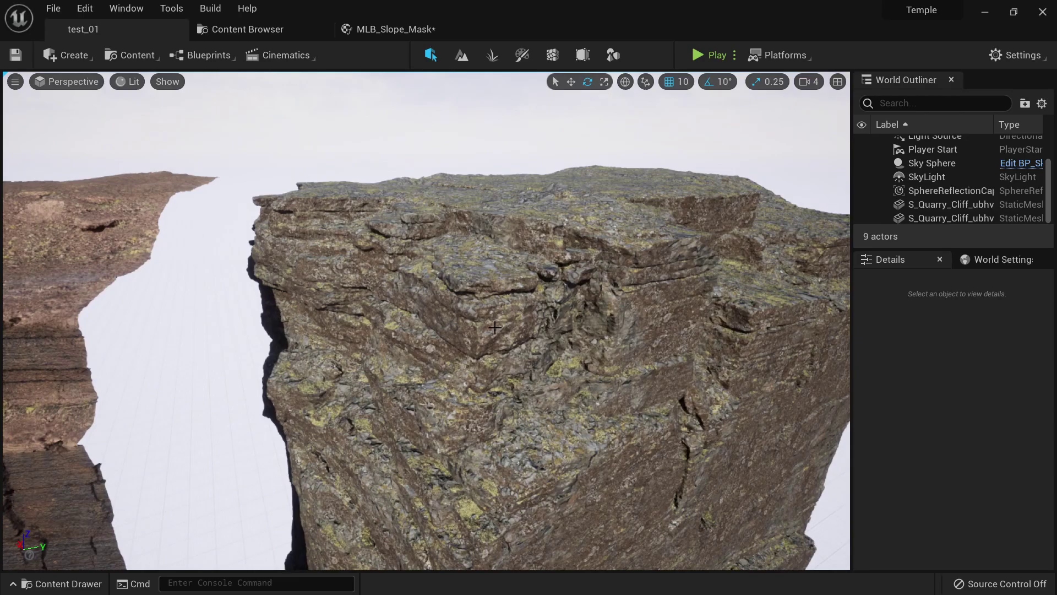
Examine the moss distribution on the cliff by alternating between Unlit, Lit and Detail Lighting views.
mouse_move(661, 242)
right_down()
mouse_move(642, 238)
mouse_move(644, 256)
mouse_move(660, 242)
right_up()
key(alt+3)
right_drag(658, 391, 581, 314)
key(alt+4)
key(alt+5)
key(alt+4)
key(alt+3)
key(alt+4)
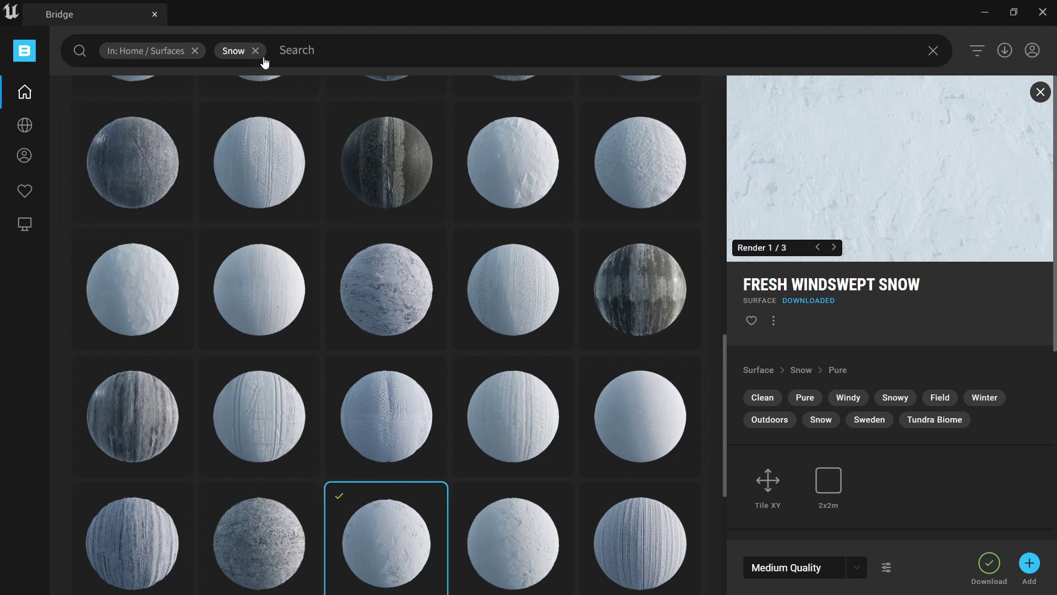
Browse the Snow surfaces in Bridge and return to the Unreal Editor.
scroll(408, 473, down, 2)
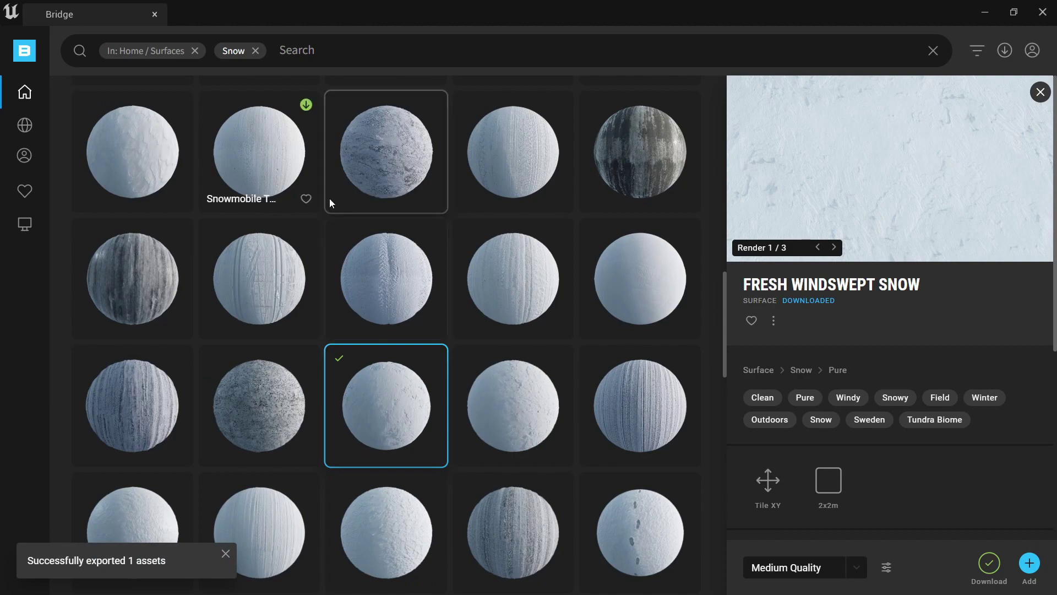
scroll(413, 227, down, 10)
scroll(531, 335, down, 6)
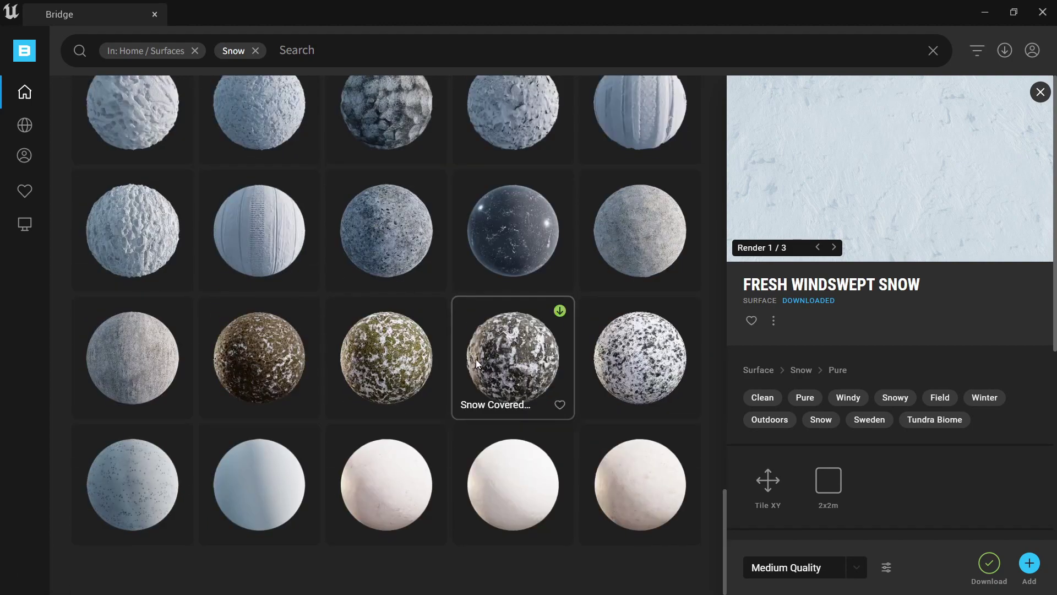
scroll(476, 359, up, 10)
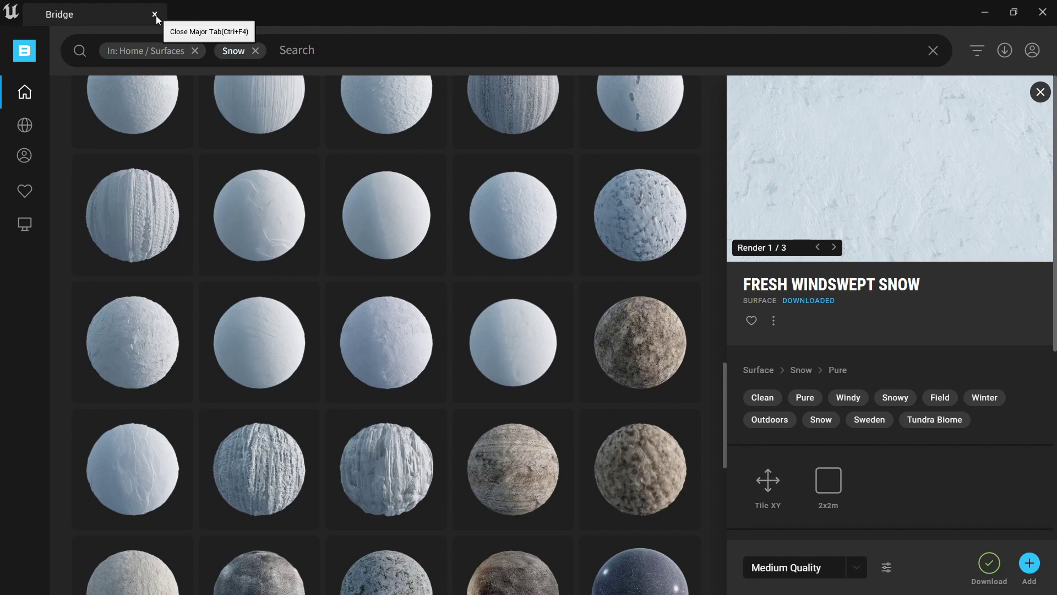
click(985, 13)
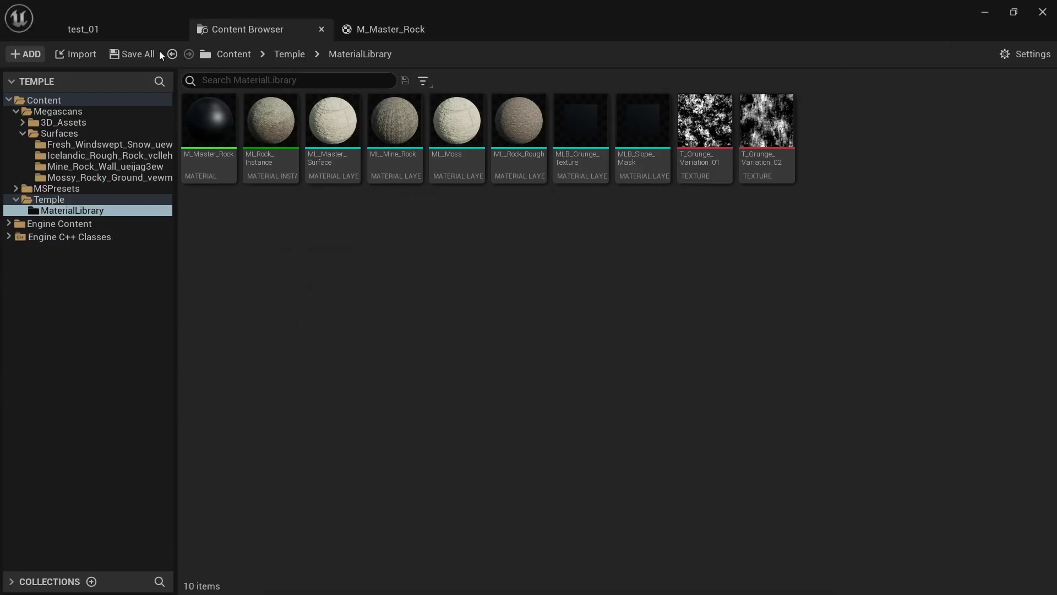
Check the textures in the Fresh_Windswept_Snow surface folder and return to the MaterialLibrary folder.
click(122, 29)
click(253, 32)
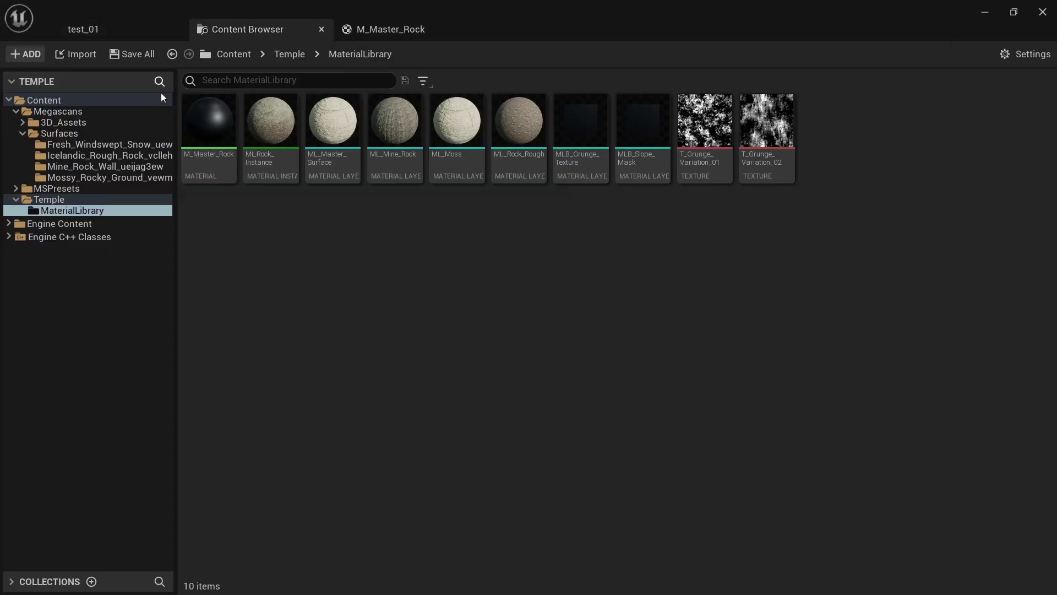
click(99, 177)
click(107, 145)
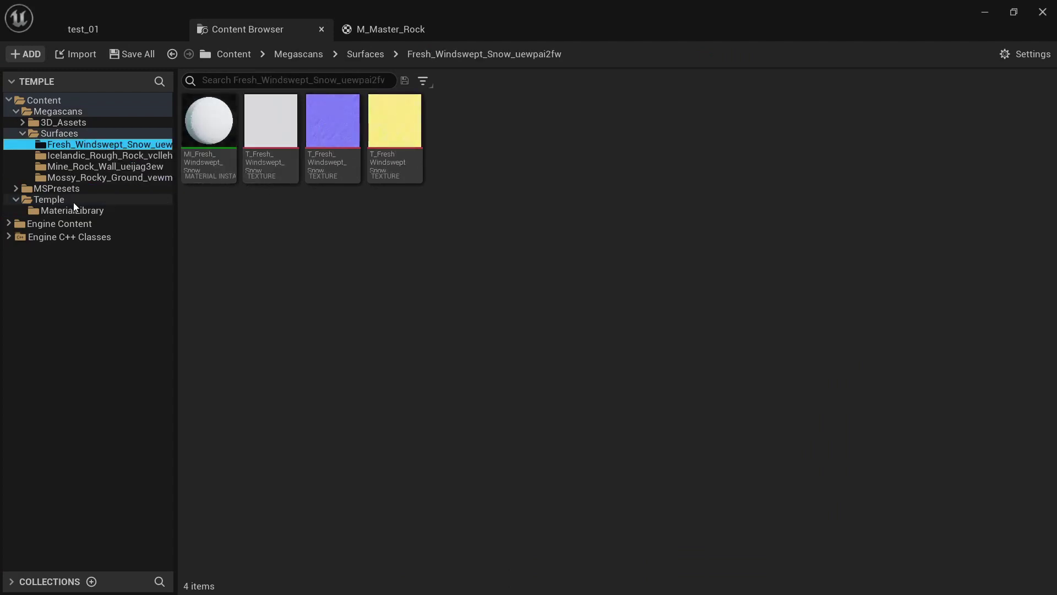
click(61, 210)
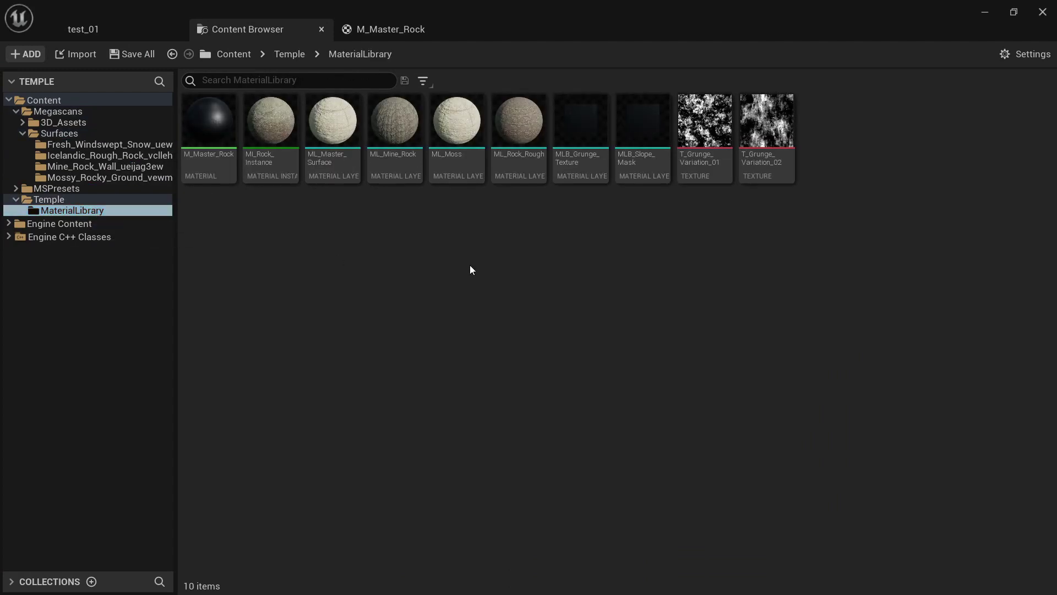
Create a layer instance of ML_Master_Surface named ML_Snow in the MaterialLibrary folder.
click(392, 175)
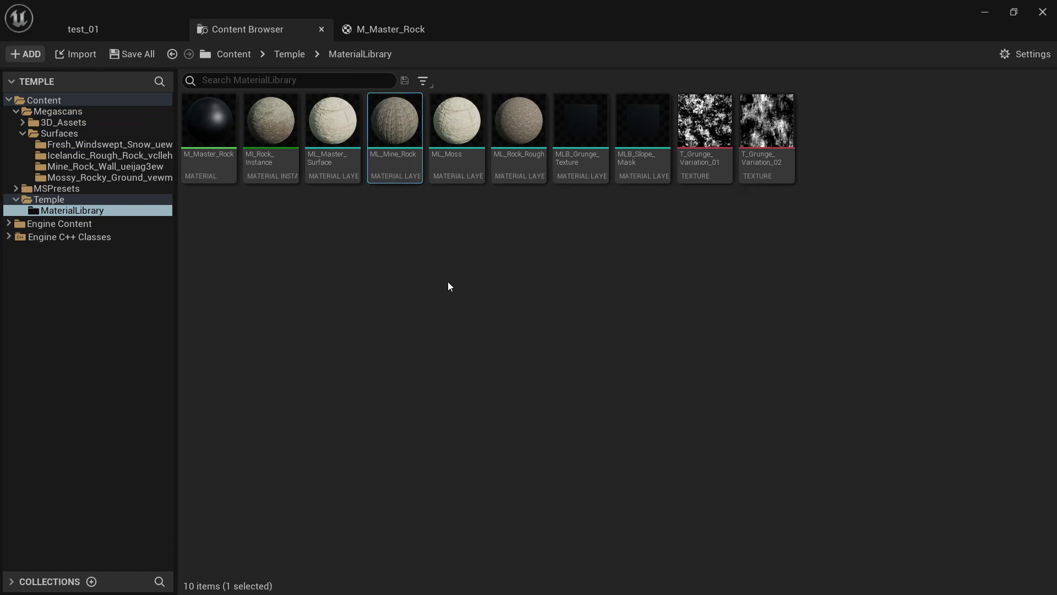
right_click(331, 177)
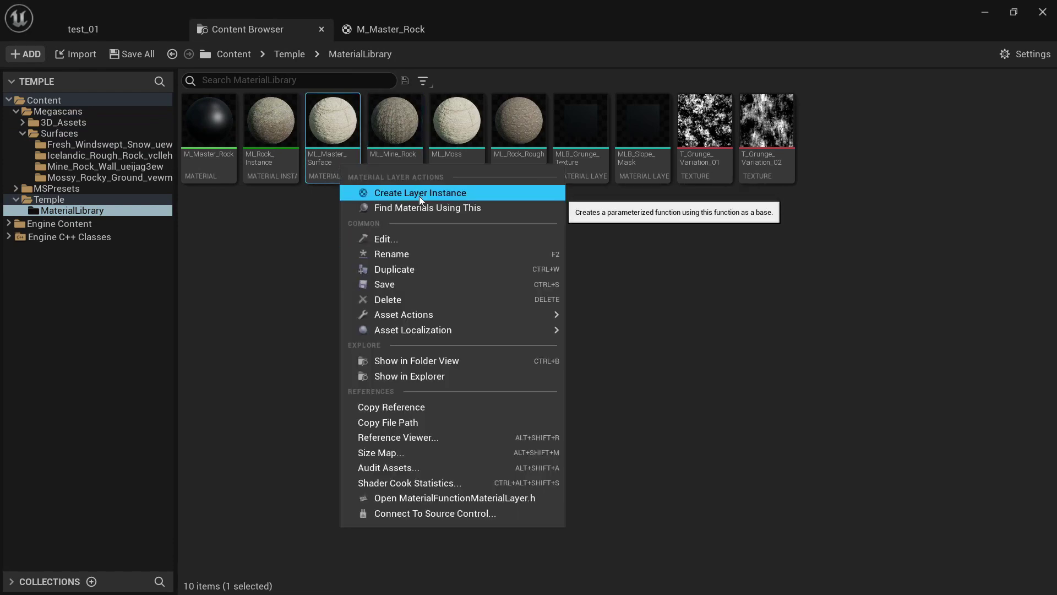
click(418, 196)
text(ML_Snow)
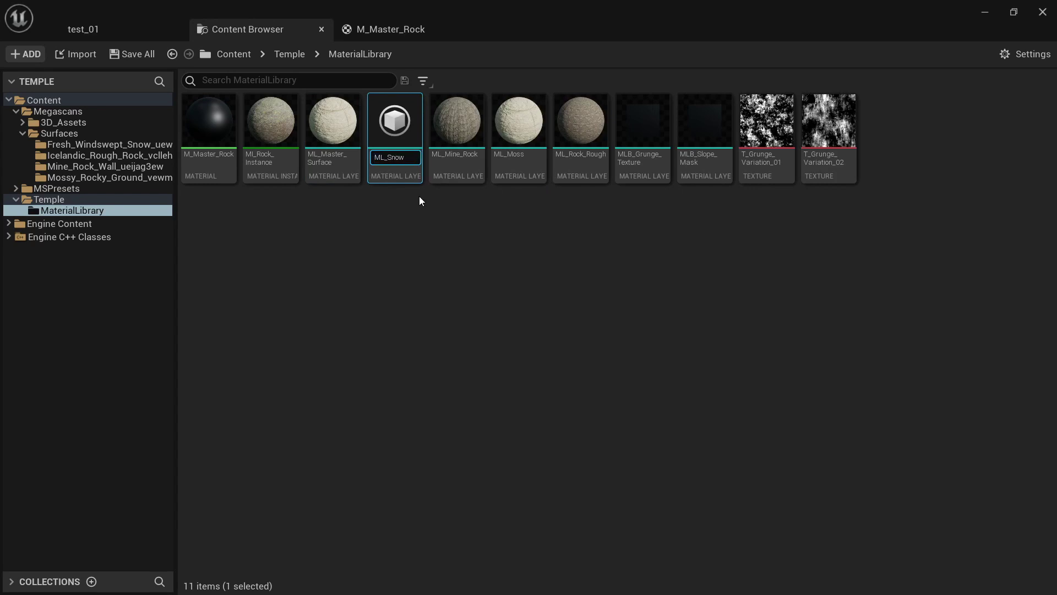
key(Return)
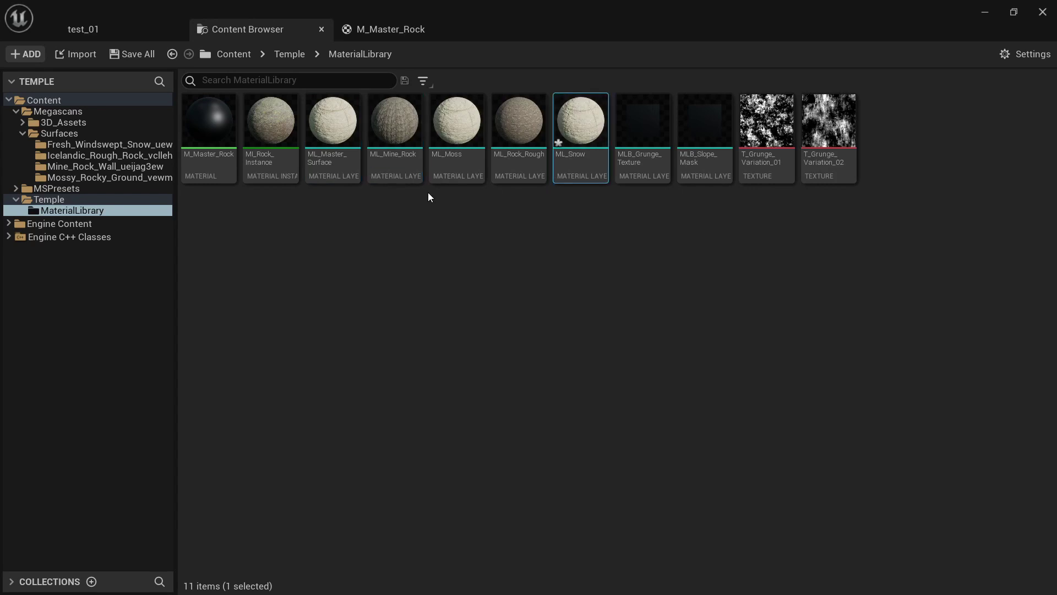
Open ML_Snow, enable its Normal map override and set Albedo to T_Fresh_Windswept_Snow_uewpai2fw_2K_D.
double_click(595, 129)
scroll(618, 326, down, 15)
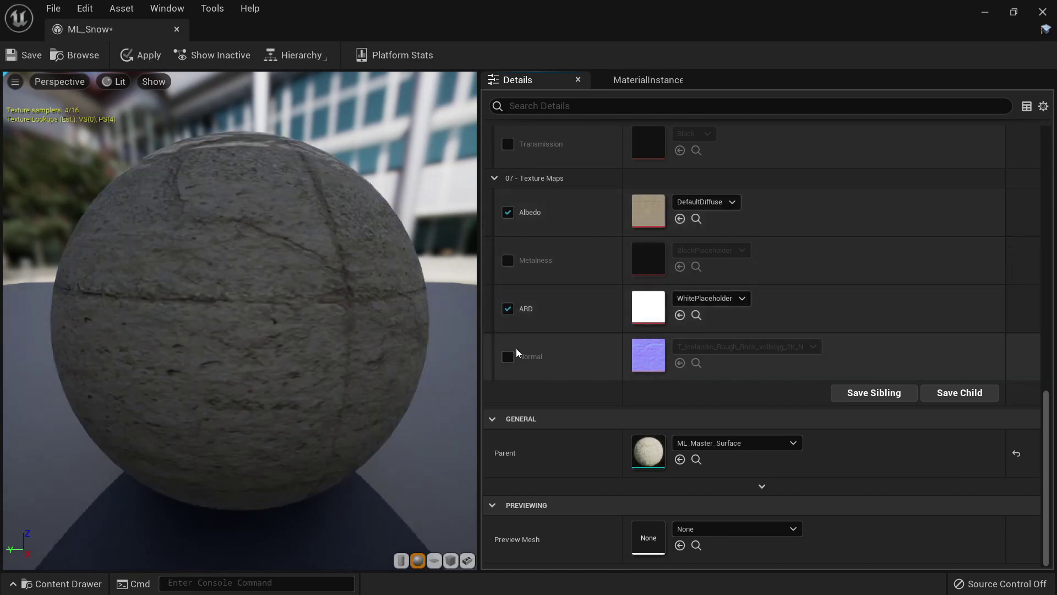
click(508, 356)
click(706, 202)
text(snow)
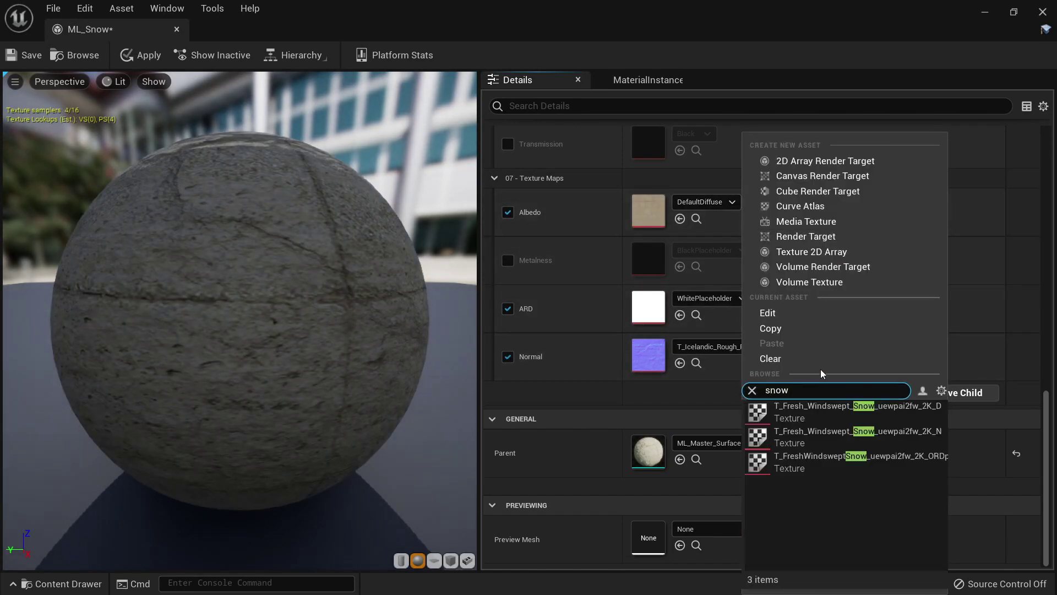
click(860, 409)
Set ML_Snow's ARD map to T_FreshWindsweptSnow_uewpai2fw_2K_ORDp and Normal to T_Fresh_Windswept_Snow_uewpai2fw_2K_N, check the preview and save.
click(719, 298)
text(snow)
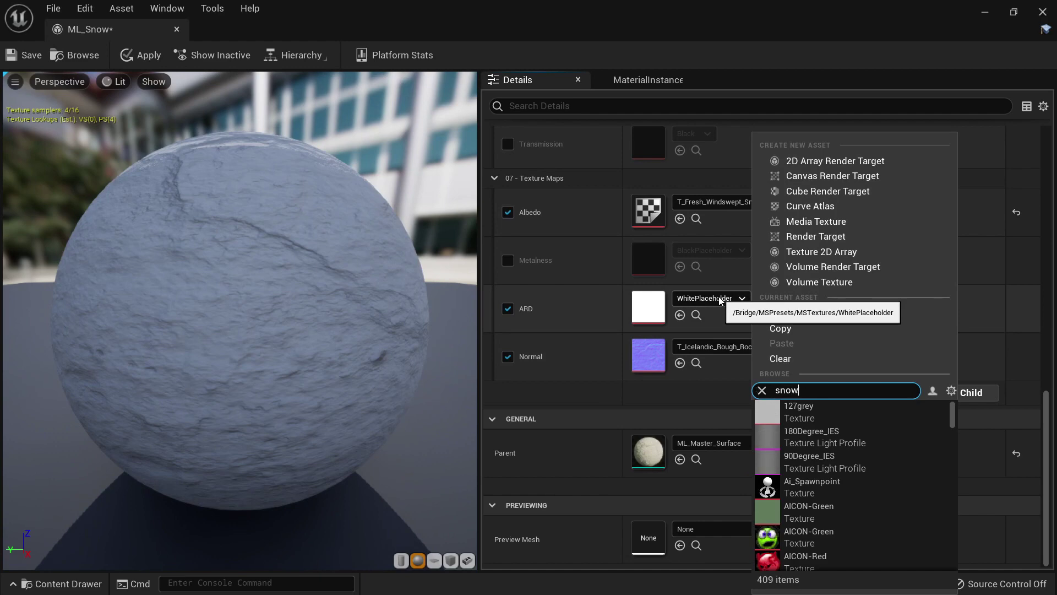
click(813, 465)
click(778, 347)
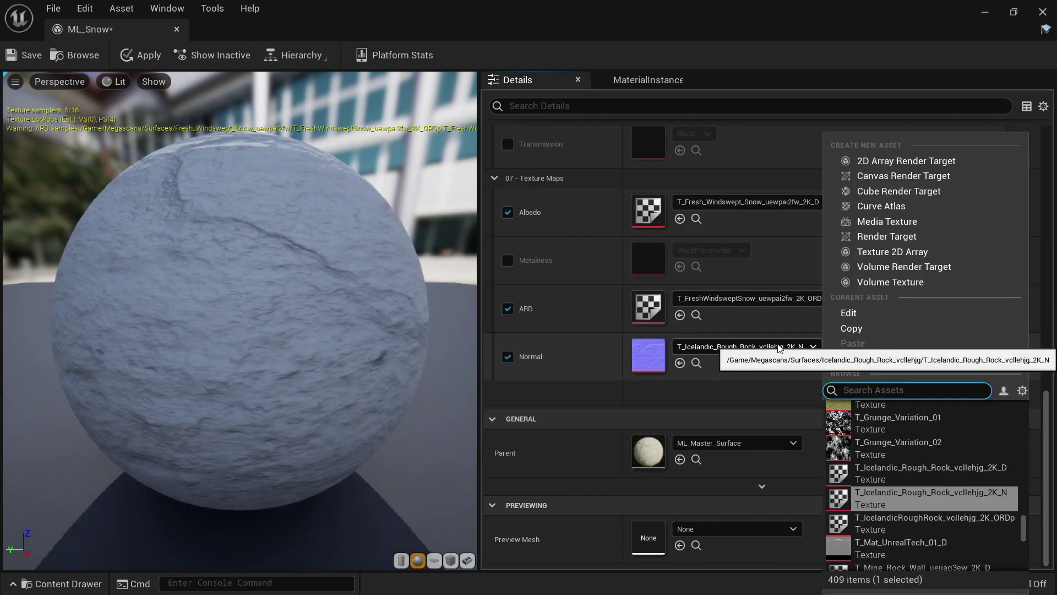
click(872, 431)
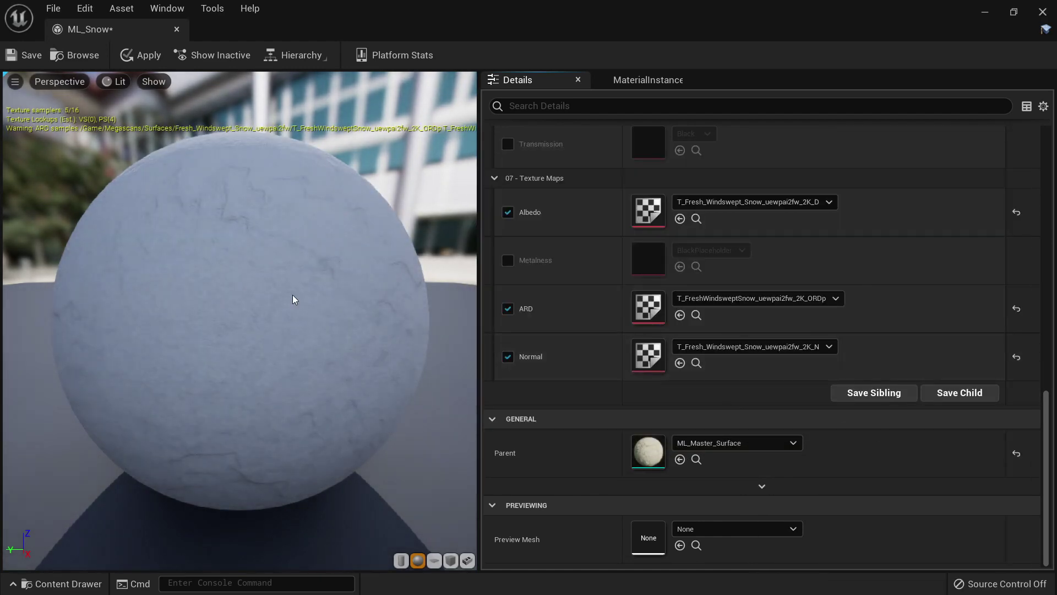
drag(292, 295, 452, 287)
mouse_move(292, 296)
right_down()
mouse_move(308, 342)
mouse_move(300, 314)
right_up()
key(ctrl+s)
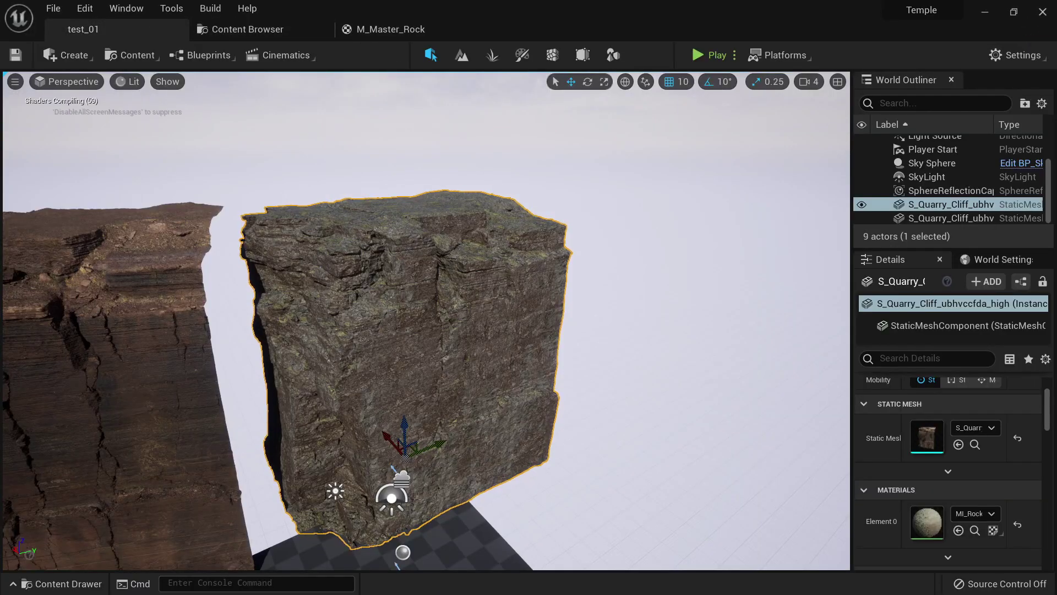
Duplicate the selected quarry cliff and place the copy beside the original in the level.
right_drag(397, 353, 432, 363)
alt+drag(397, 471, 627, 442)
right_drag(627, 442, 708, 438)
Locate the cliff's MI_Rock_Instance in the Content Browser and duplicate it as MI_Rock_Snow.
click(978, 532)
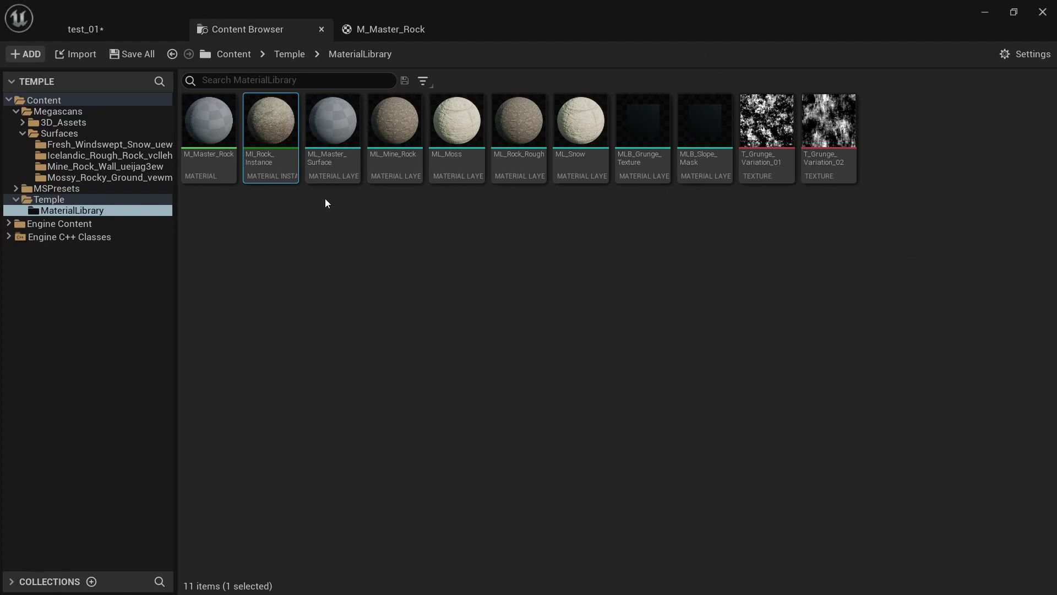
right_click(286, 165)
click(246, 193)
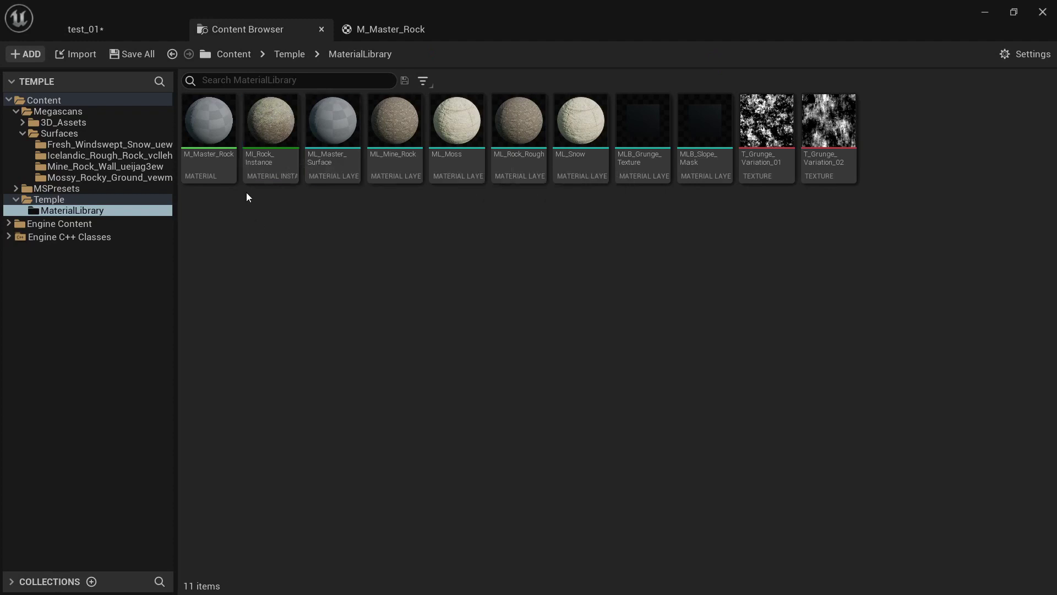
click(277, 126)
right_click(277, 126)
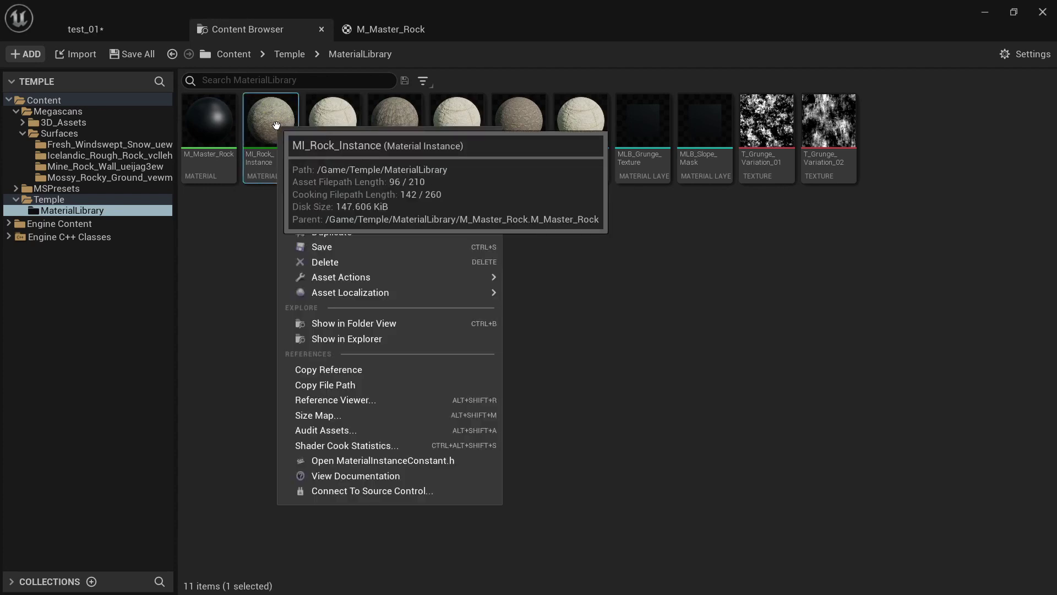
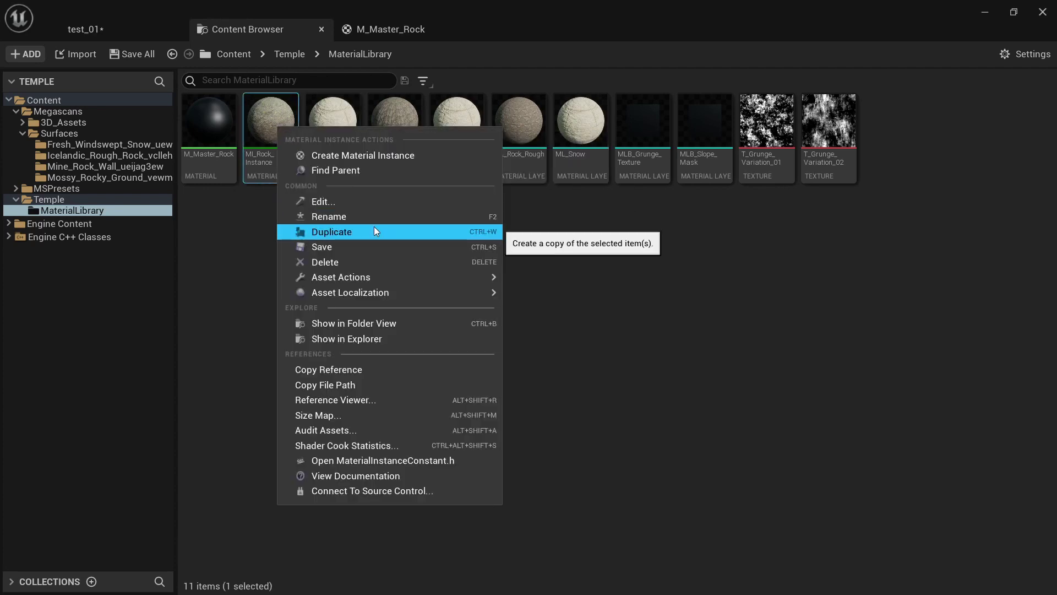
click(374, 226)
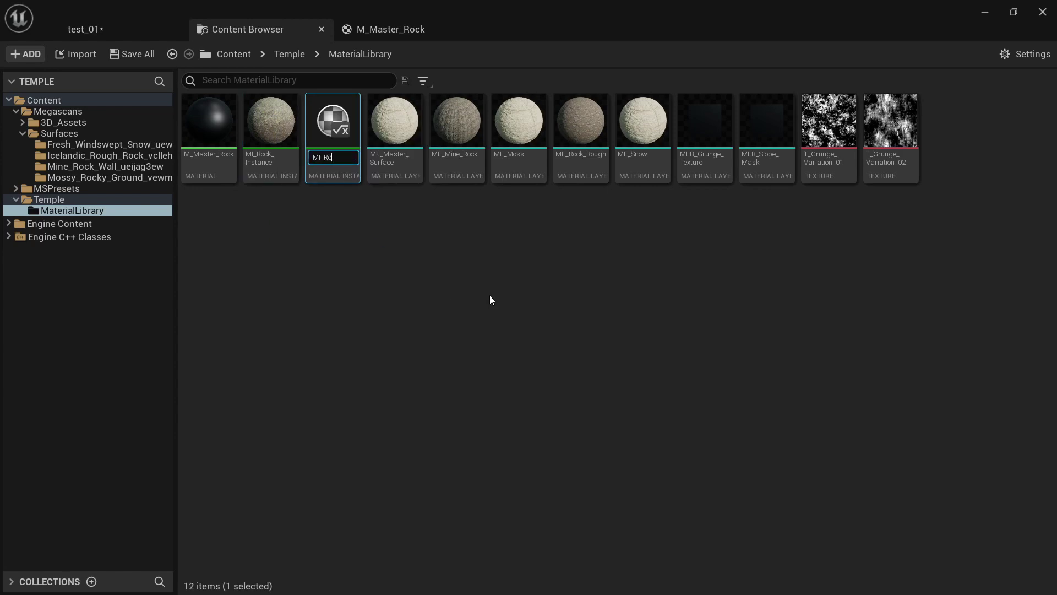
key(Return)
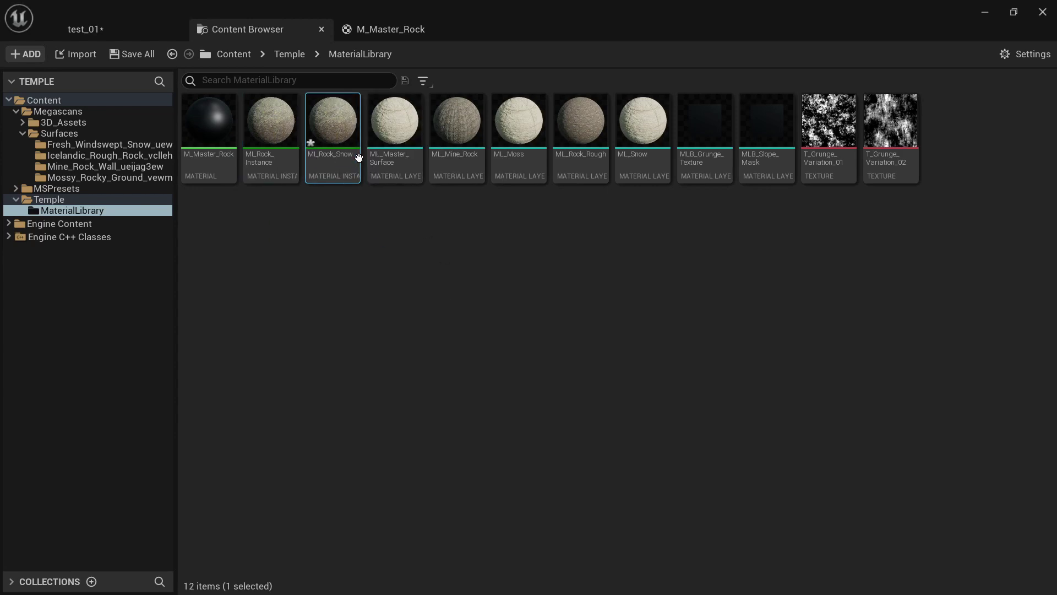
Open MI_Rock_Snow after checking the duplicated cliff's material, and float its editor in a separate window.
click(113, 34)
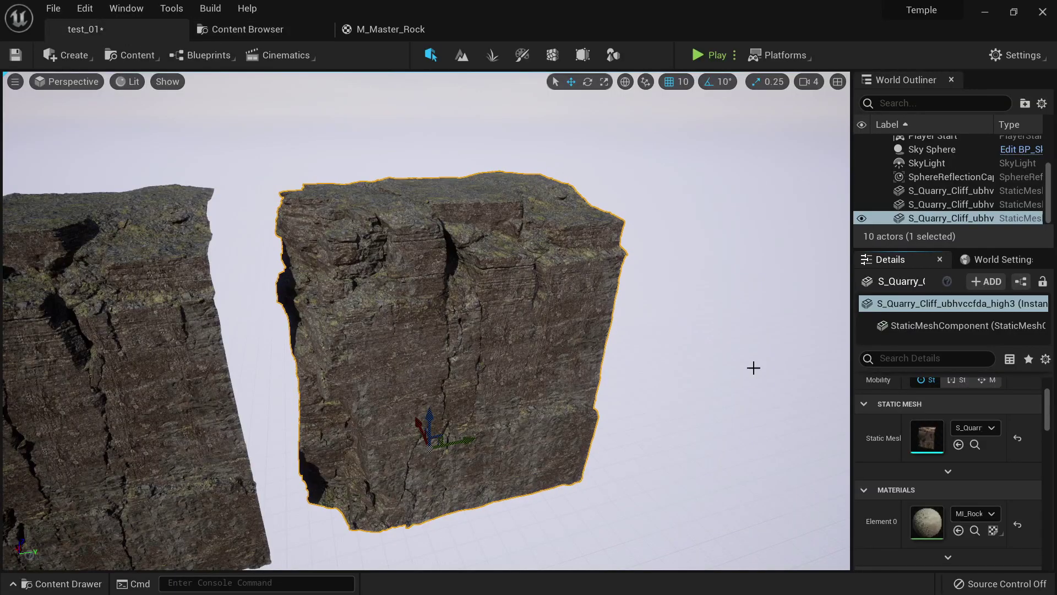
click(974, 530)
double_click(348, 140)
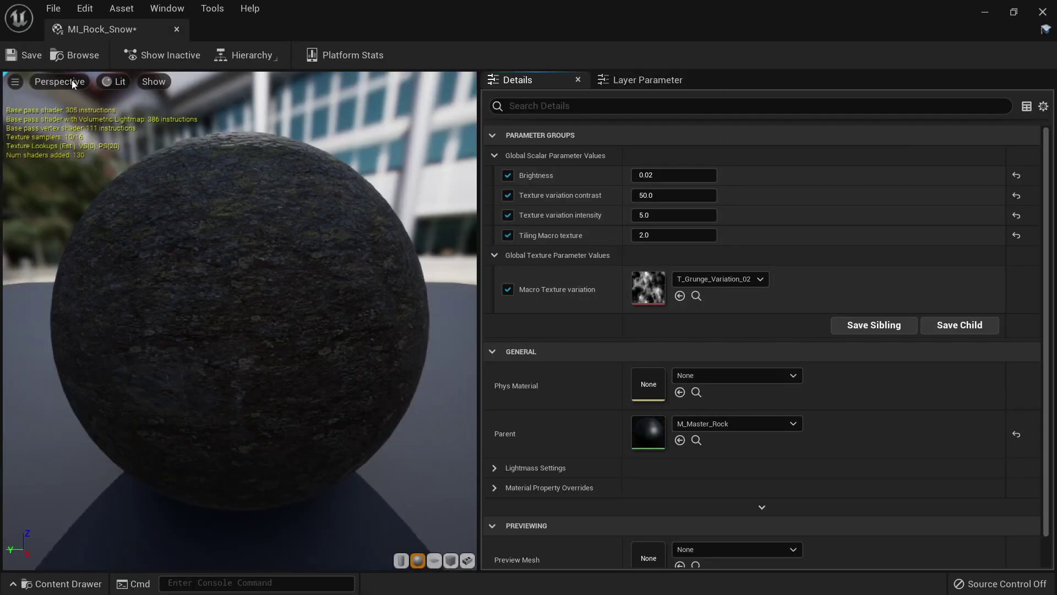
drag(154, 32, 708, 210)
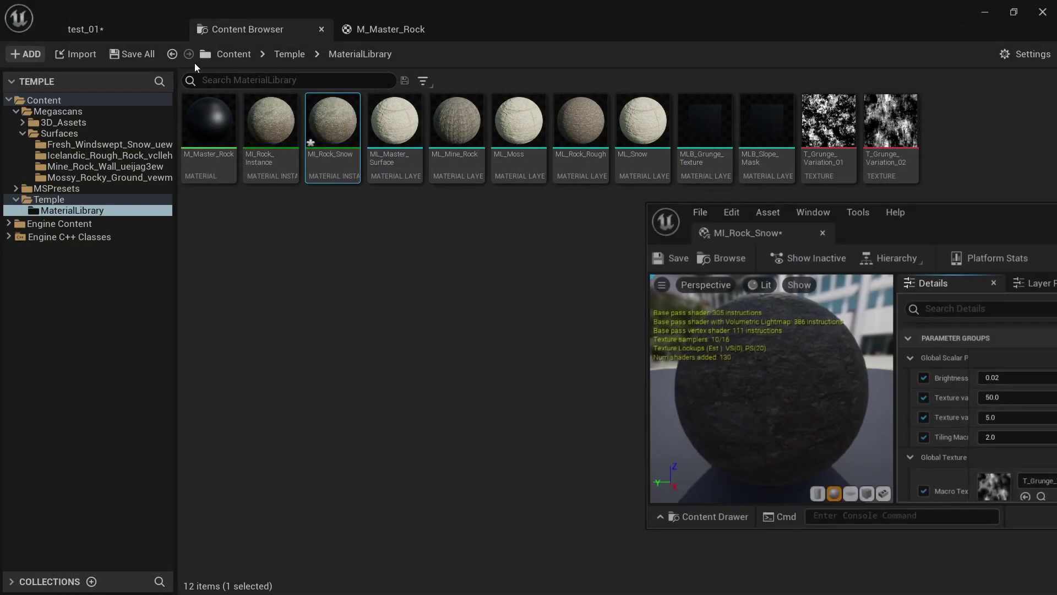
Change Layer 2 of MI_Rock_Snow from moss to ML_Snow, with its editor placed beside the duplicated cliff in the level.
click(132, 31)
drag(945, 221, 113, 157)
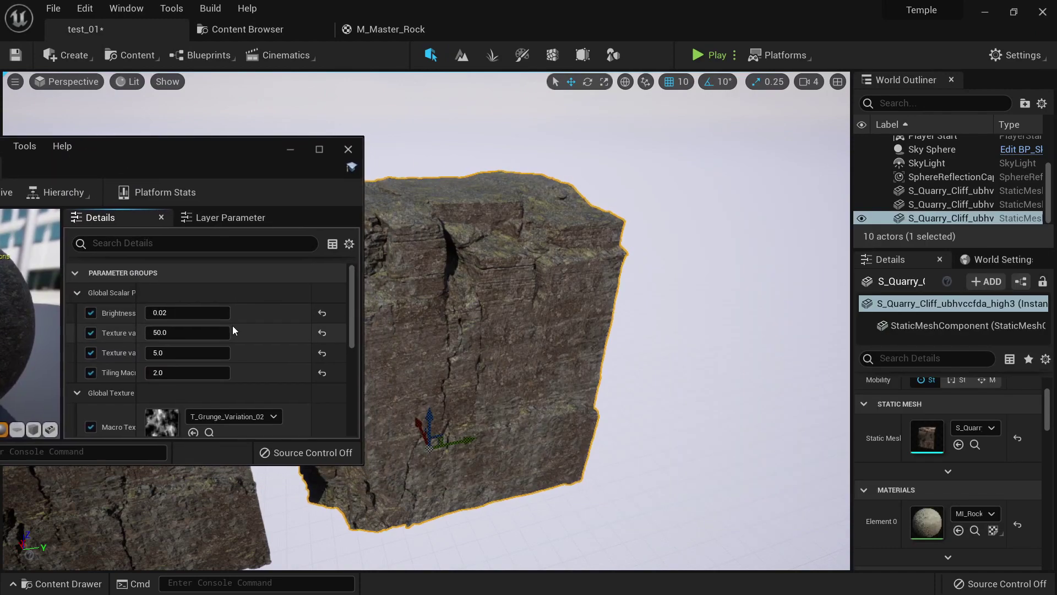
click(225, 220)
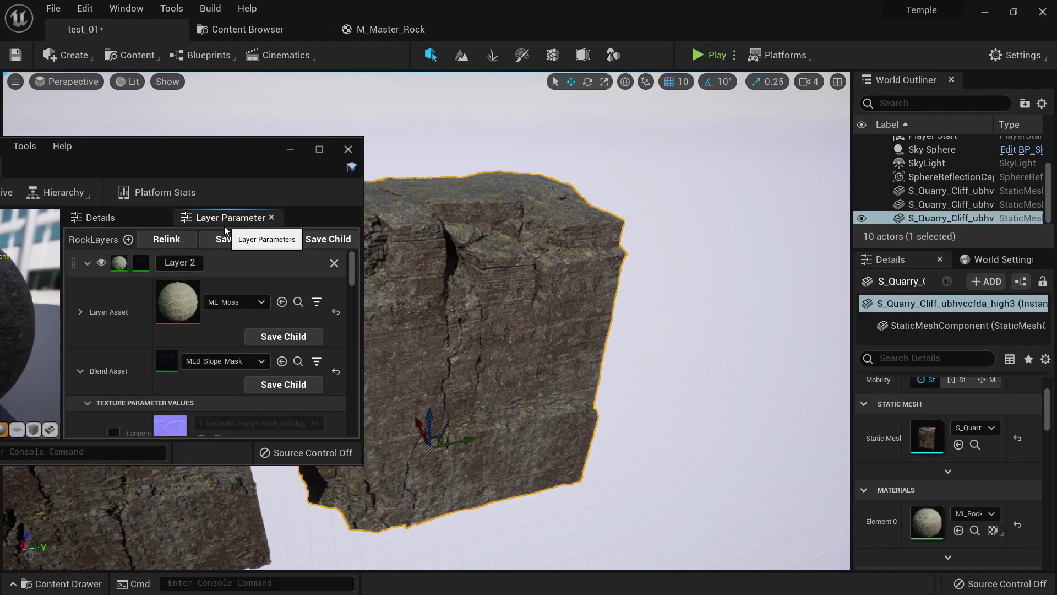
click(243, 303)
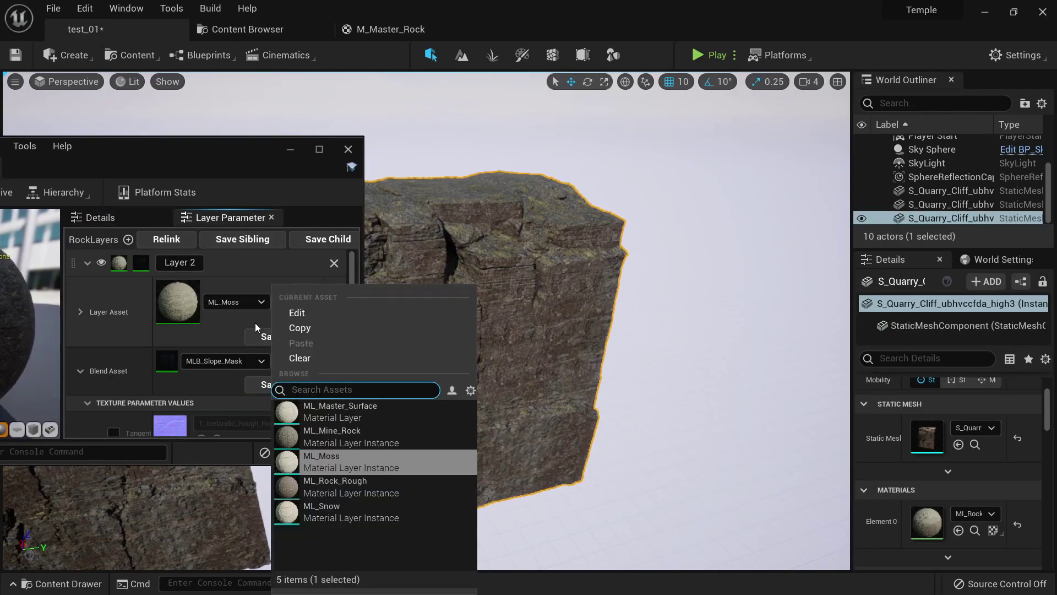
click(341, 511)
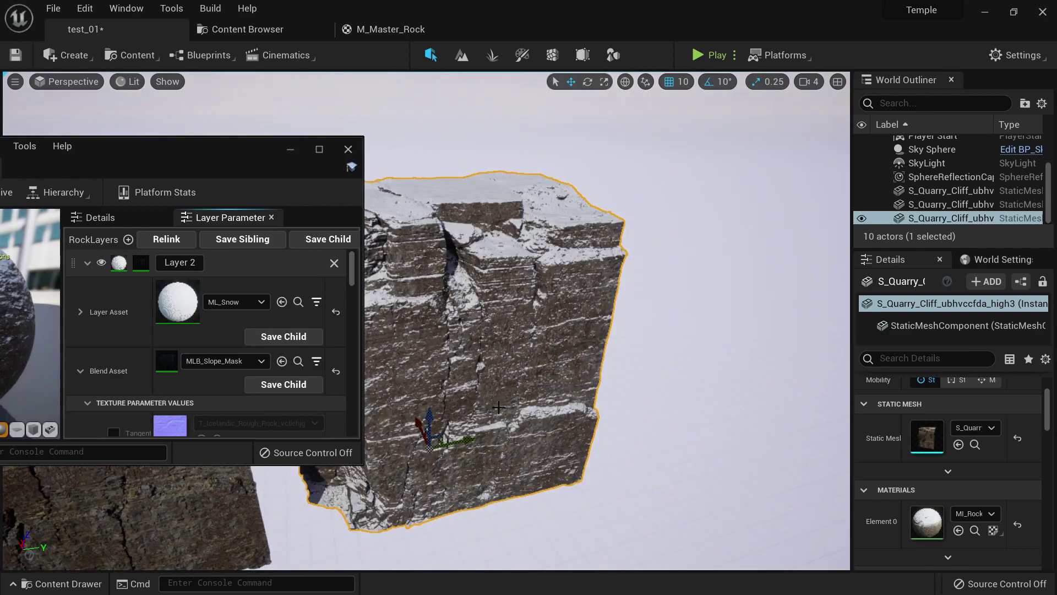
right_drag(498, 407, 479, 353)
Maximize the material editor, then enable the Background layer's Albedo Controls and set their R value to 0.6.
scroll(210, 349, down, 10)
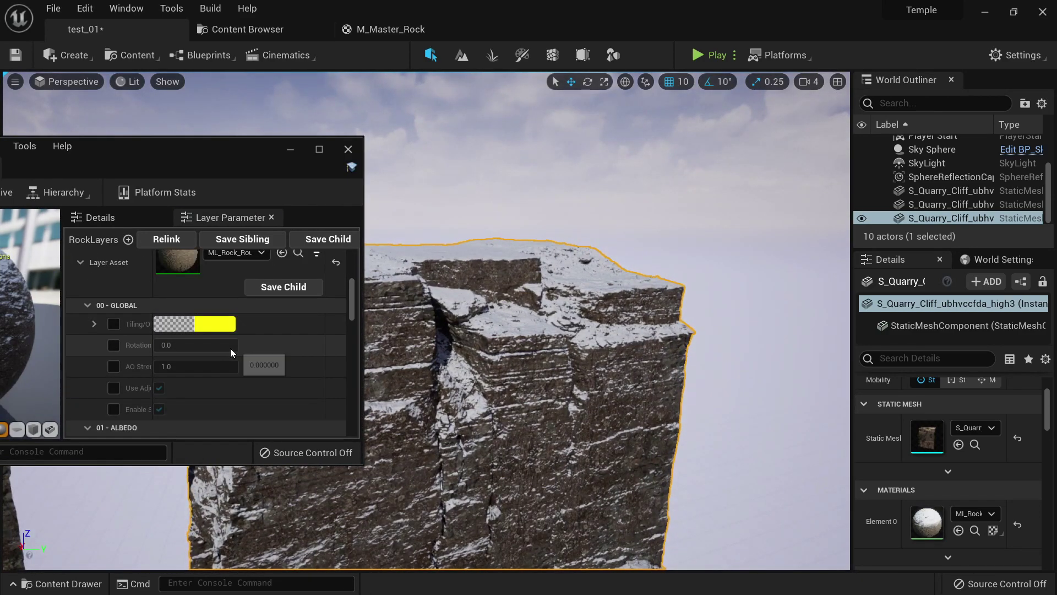
scroll(242, 351, up, 4)
scroll(249, 353, down, 8)
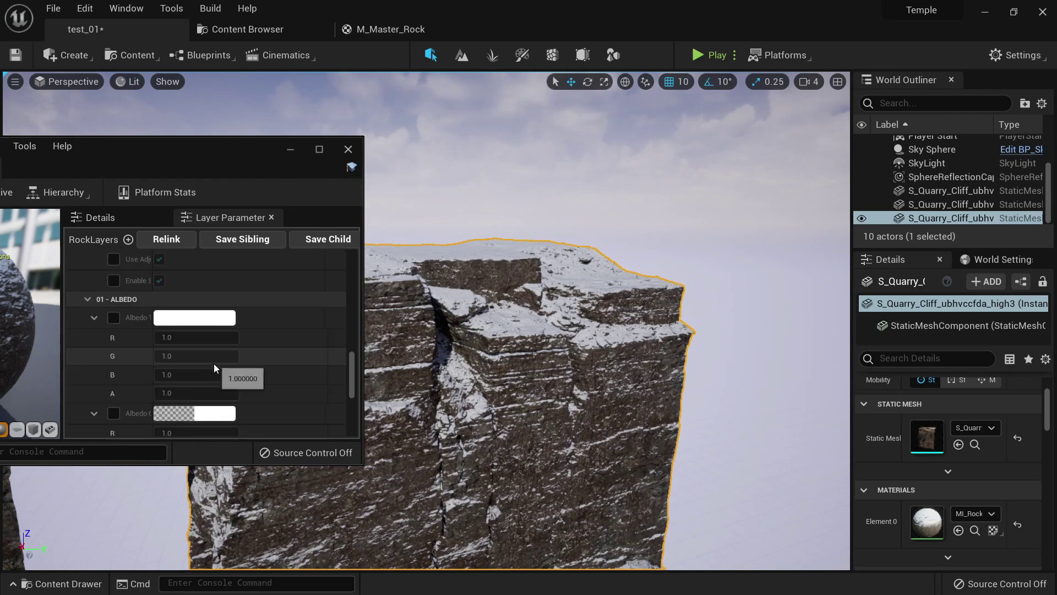
scroll(226, 367, down, 4)
double_click(228, 154)
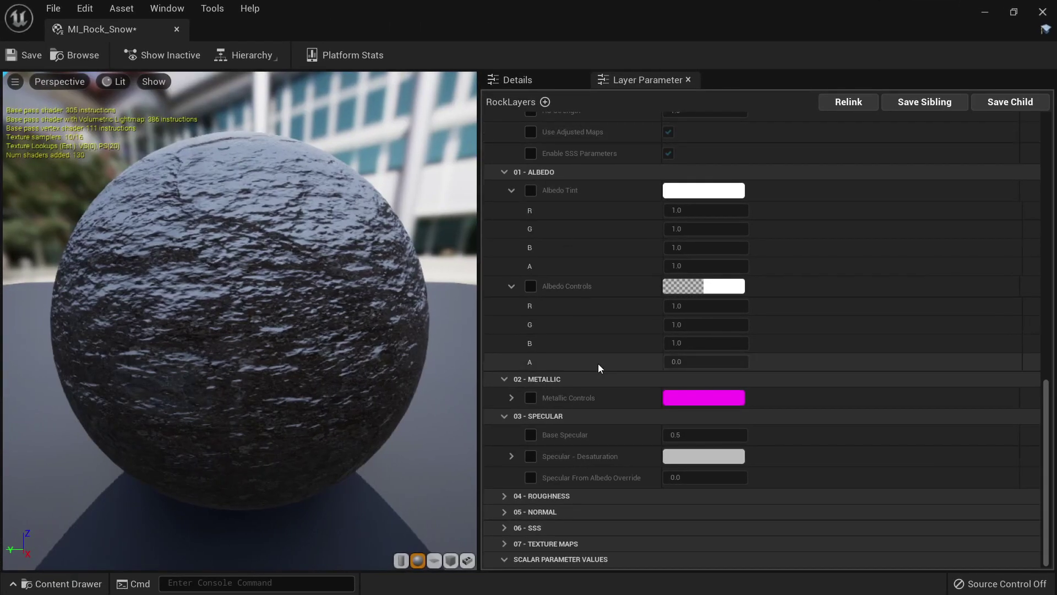
scroll(583, 285, up, 5)
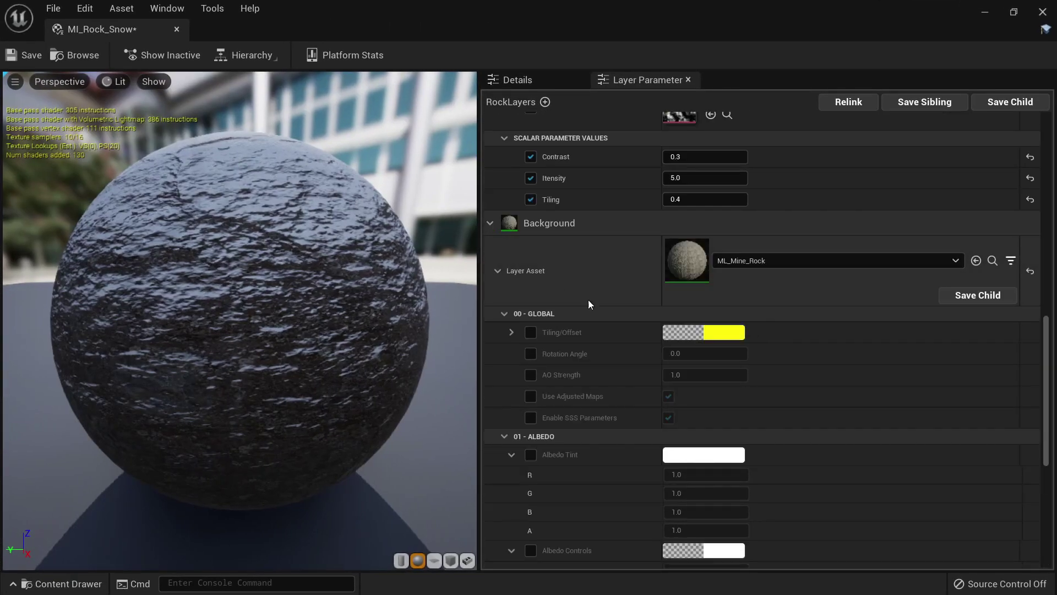
scroll(583, 325, down, 4)
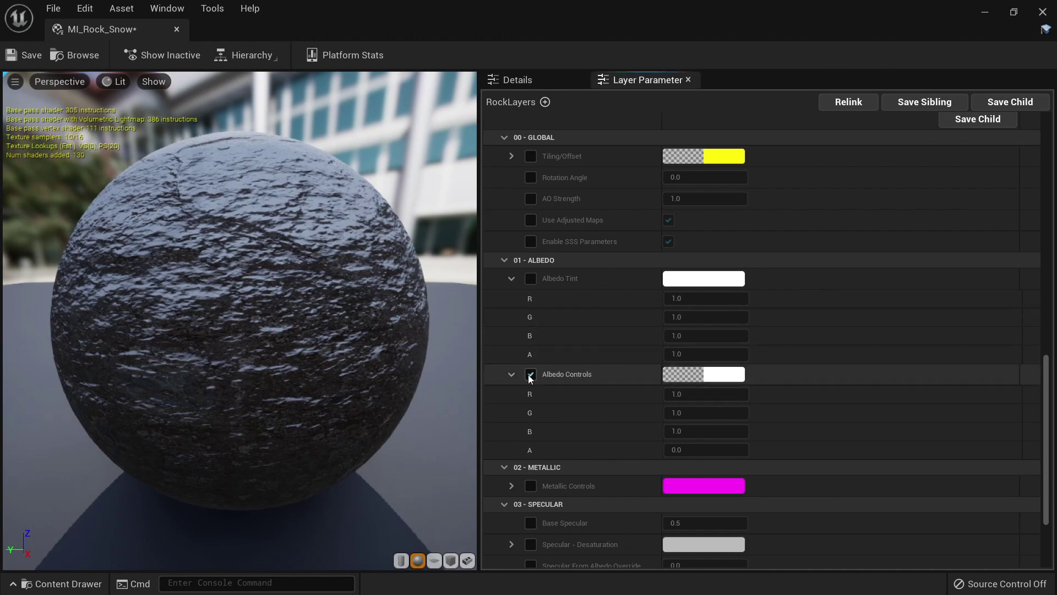
click(722, 376)
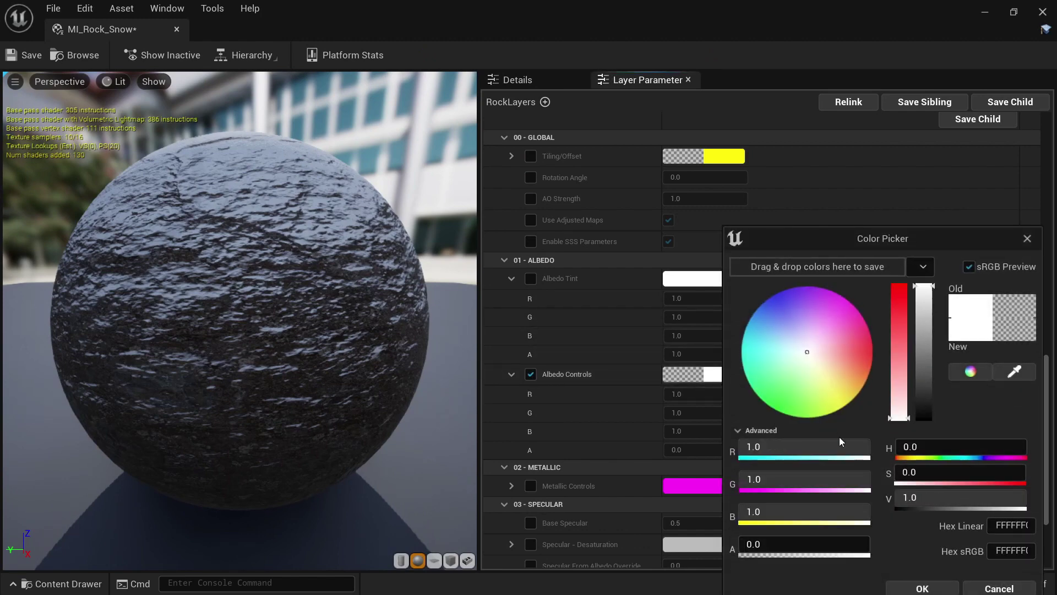
click(858, 453)
text(0.)
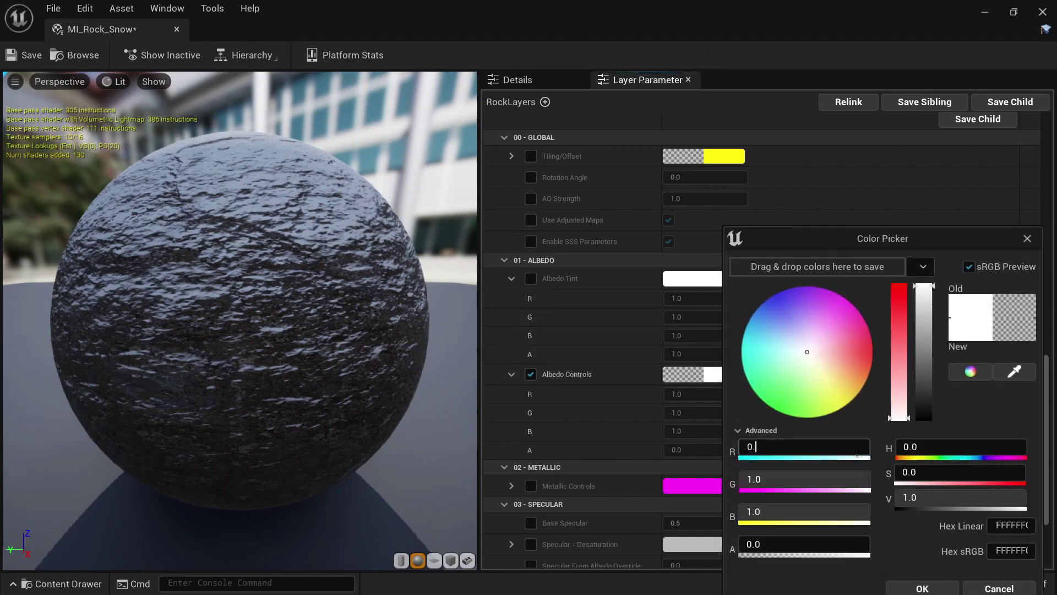
text(6)
key(Return)
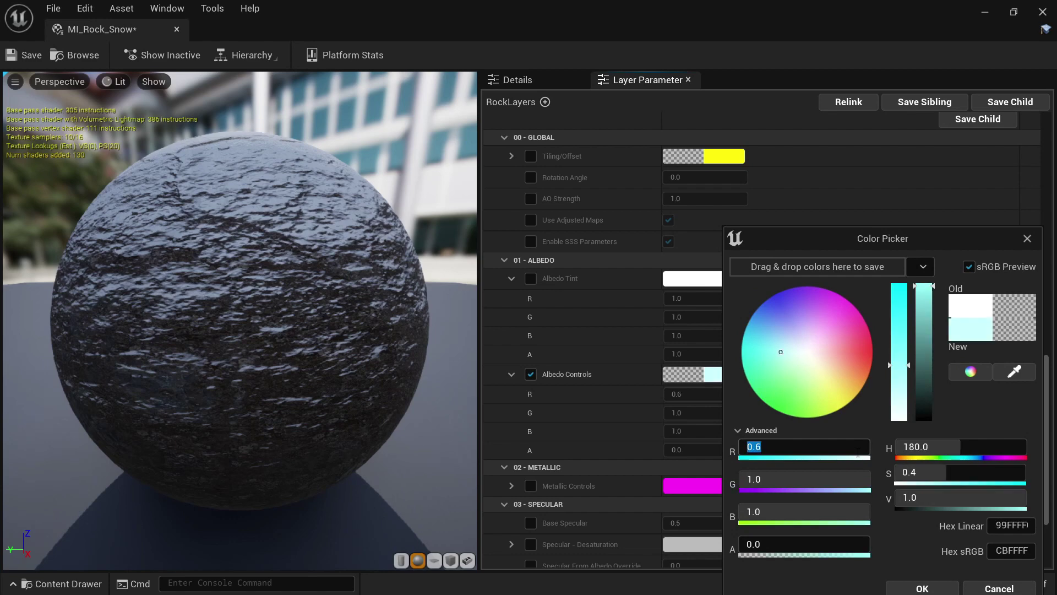
click(929, 586)
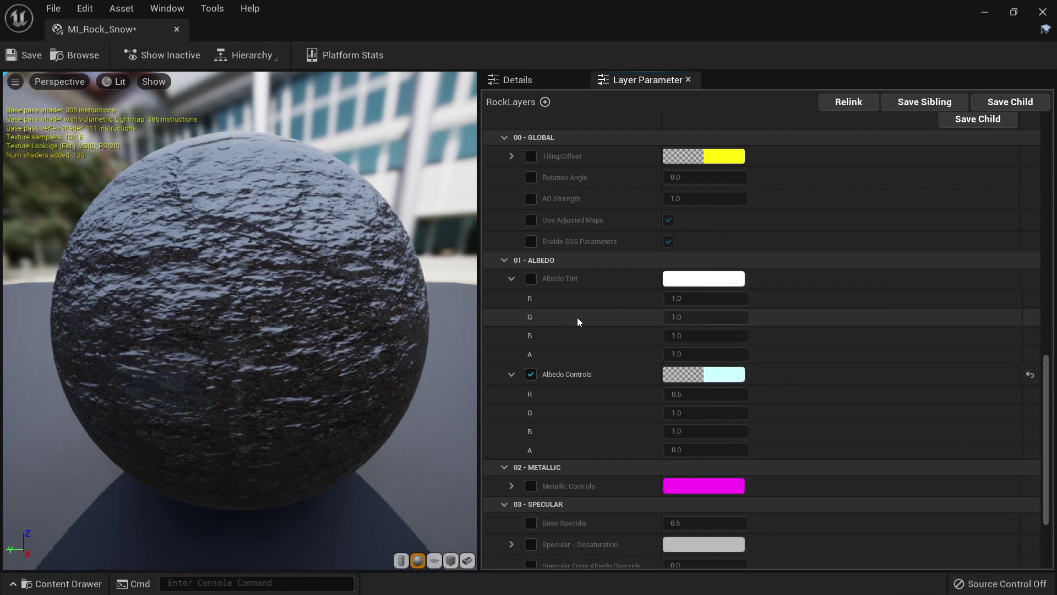
Enable Layer 1's Albedo Controls and set them to a pale blue with R 0.7625, G 0.957312 and B 1.0.
scroll(570, 299, up, 10)
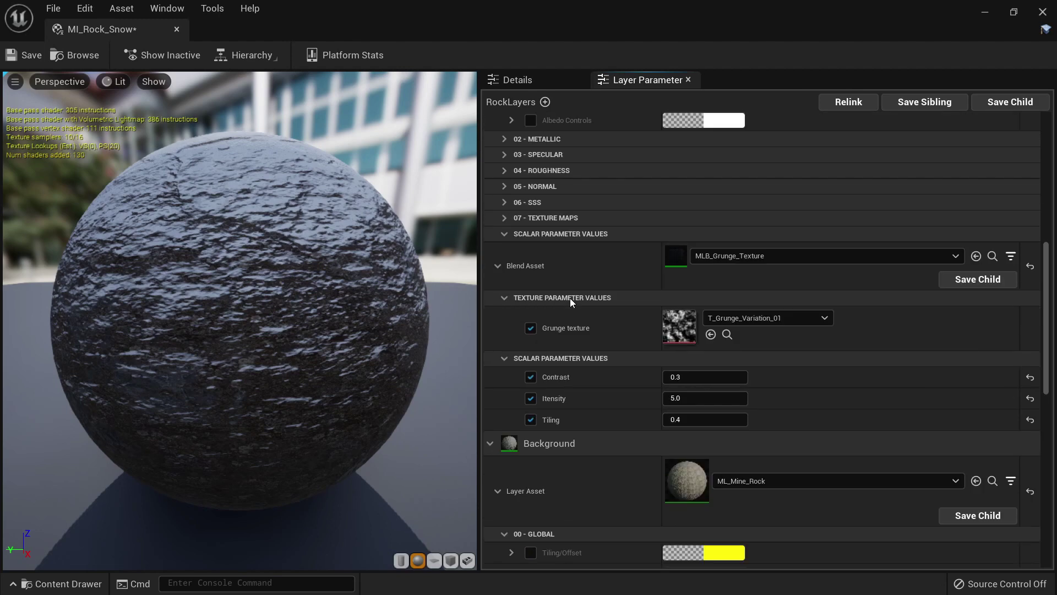
scroll(570, 298, up, 10)
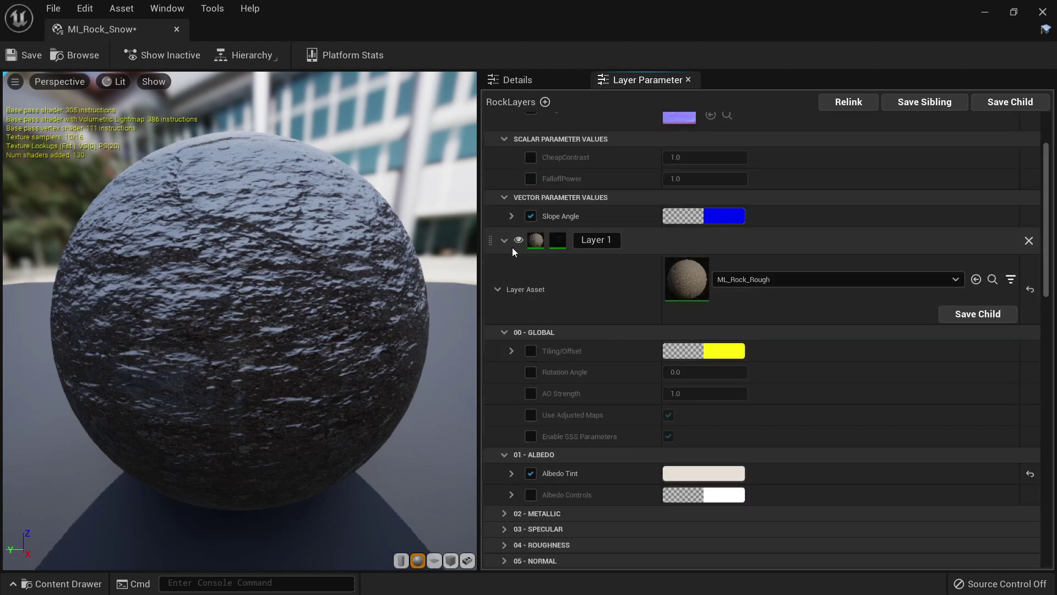
scroll(536, 439, down, 3)
click(694, 405)
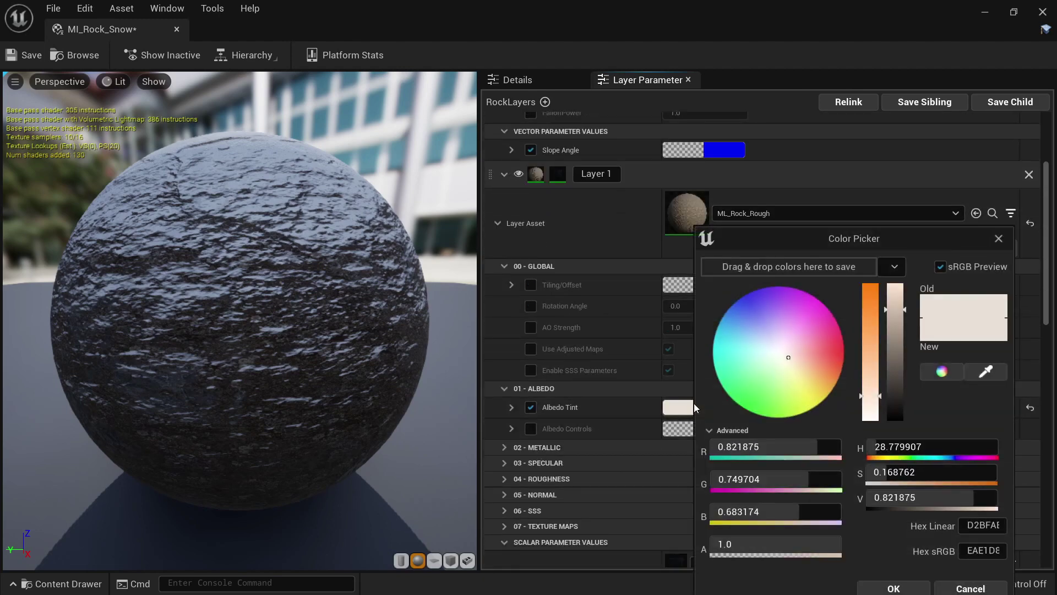
click(949, 586)
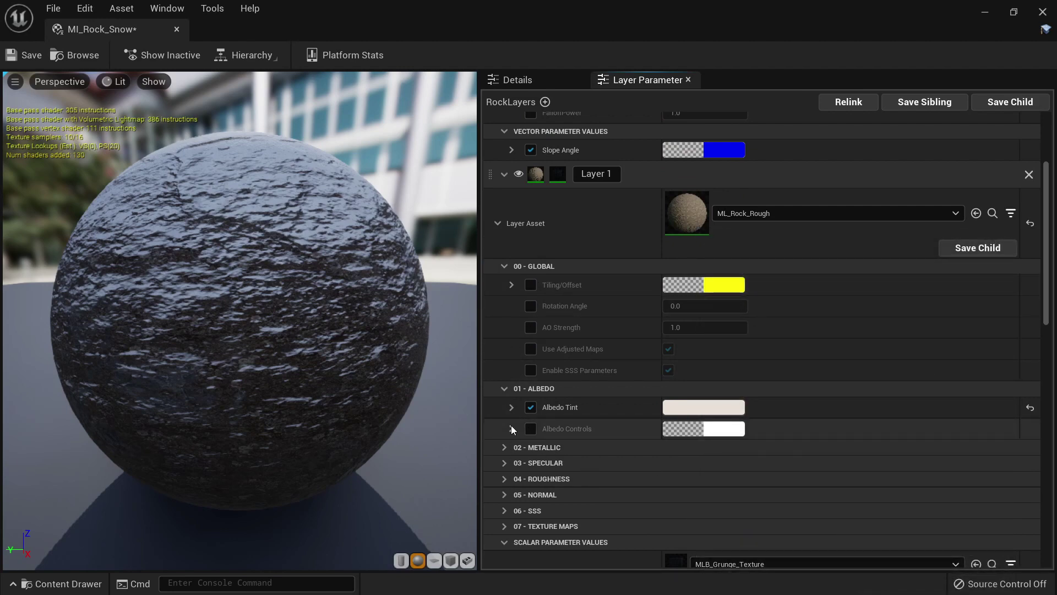
click(510, 429)
click(530, 429)
click(709, 434)
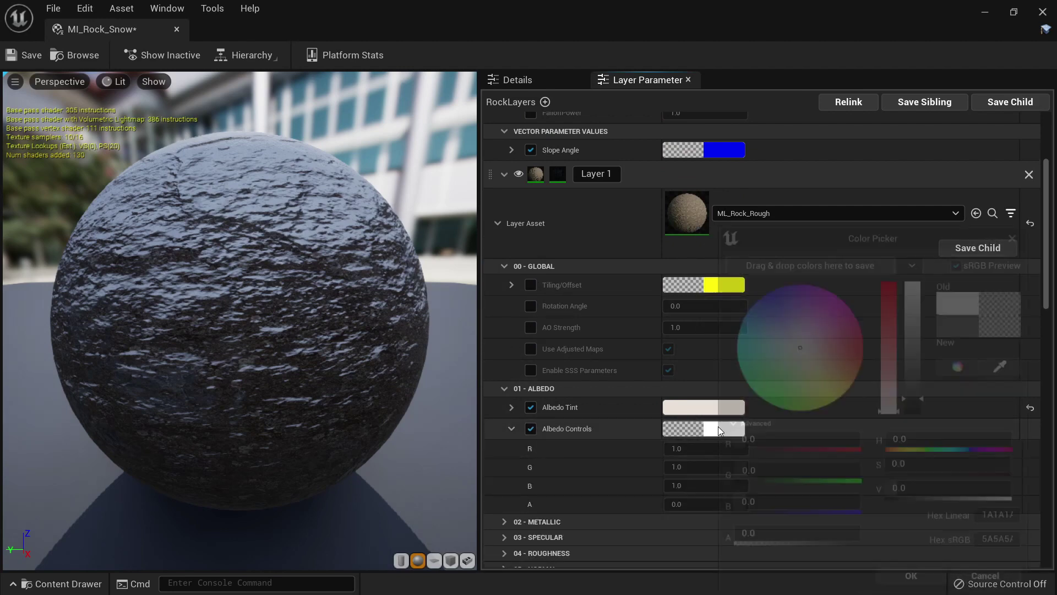
click(824, 441)
text(0.7)
key(Return)
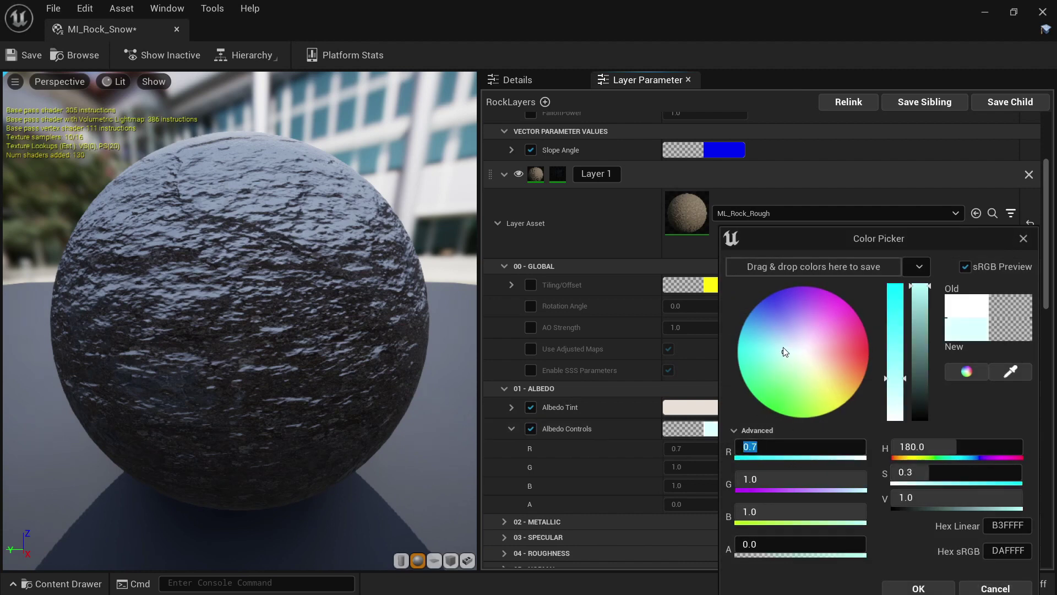
click(781, 347)
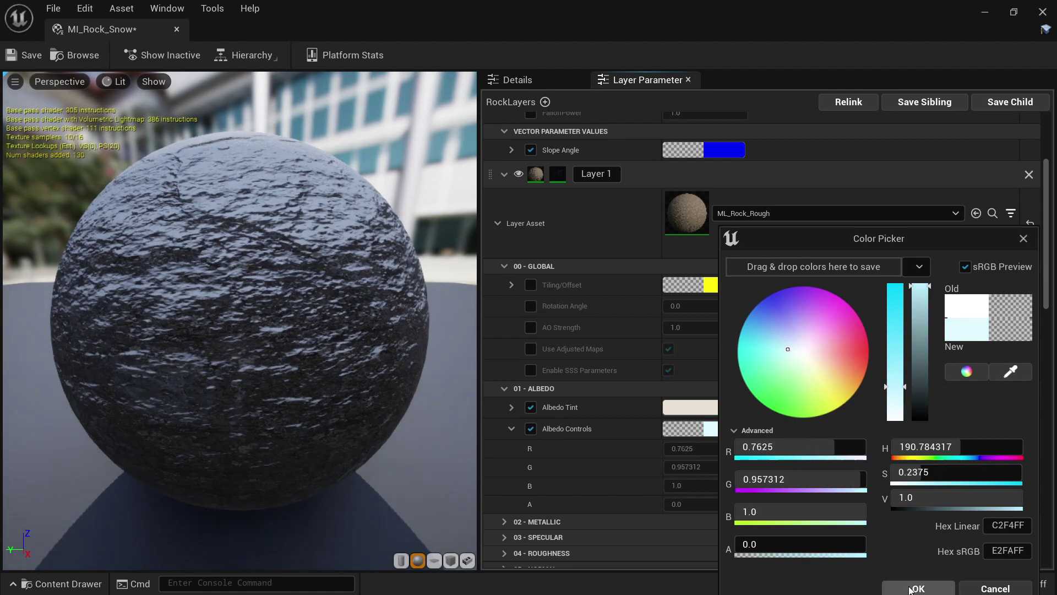
click(917, 588)
Adjust the Background layer's Albedo Controls to R 0.662466, G 1.0 and B 0.919591, check the preview and save MI_Rock_Snow.
scroll(656, 362, down, 10)
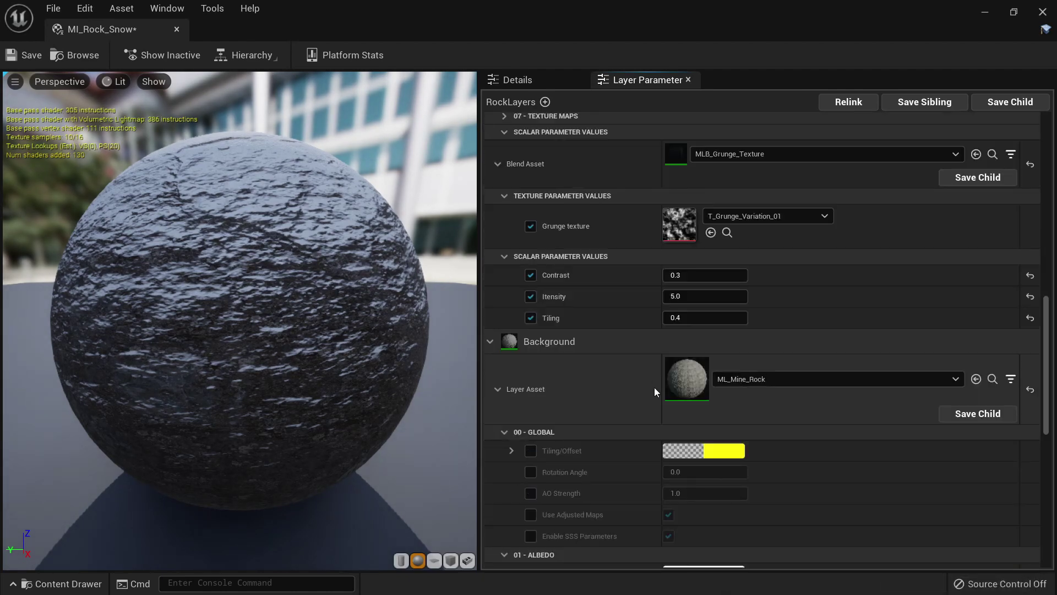
scroll(656, 389, down, 5)
click(722, 405)
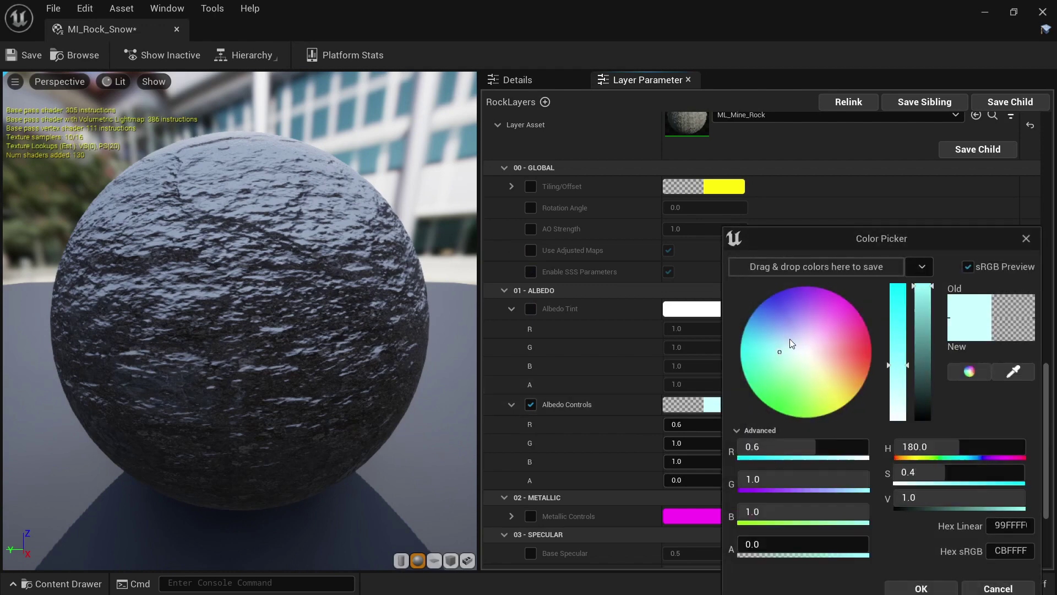
drag(782, 352, 785, 358)
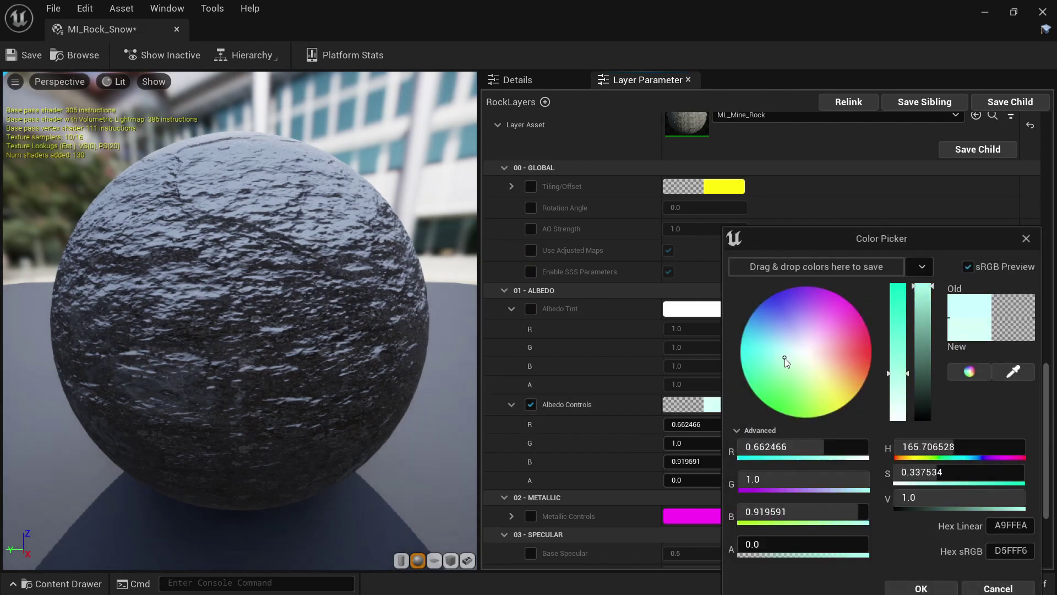
click(921, 588)
drag(325, 319, 115, 308)
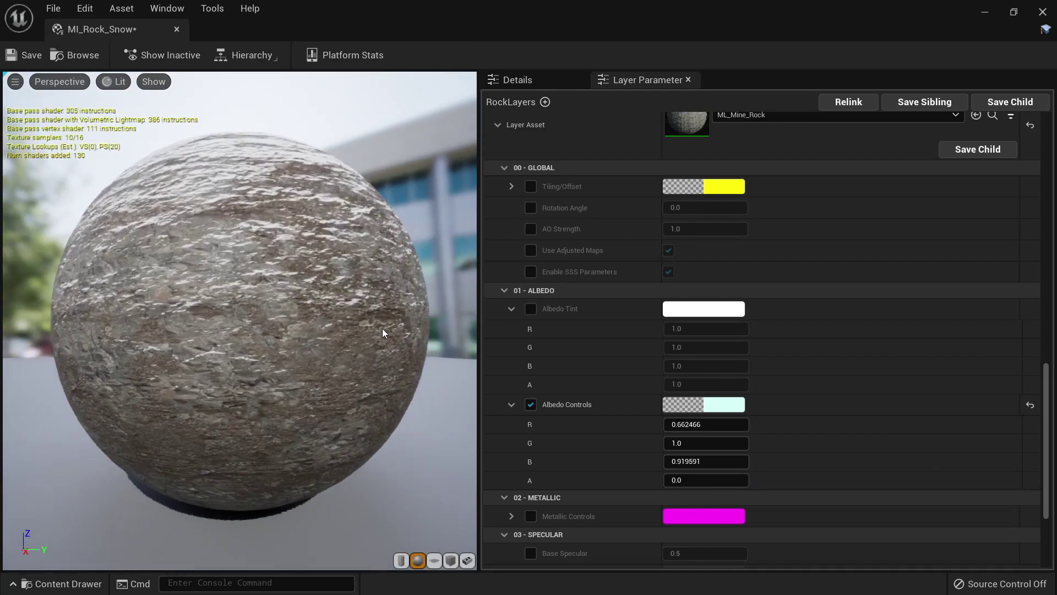
click(31, 58)
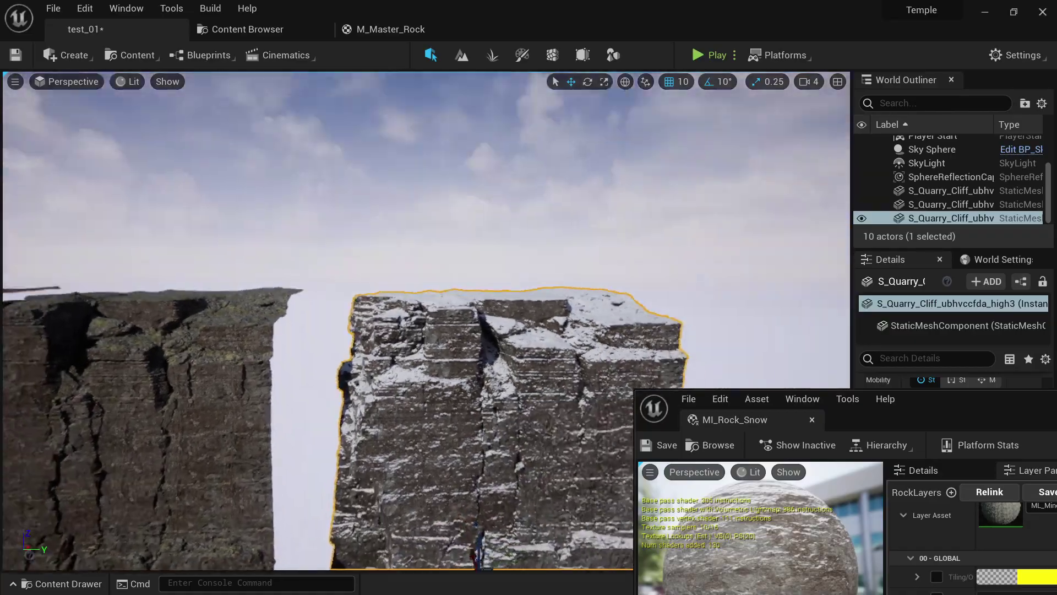
Inspect the snowy cliff beside the other cliffs in different view modes, close the MI_Rock_Snow editor and check the MaterialLibrary assets.
right_drag(427, 320, 419, 380)
key(alt+3)
key(alt+4)
key(alt+5)
key(alt+4)
drag(933, 401, 554, 288)
middle_click(477, 272)
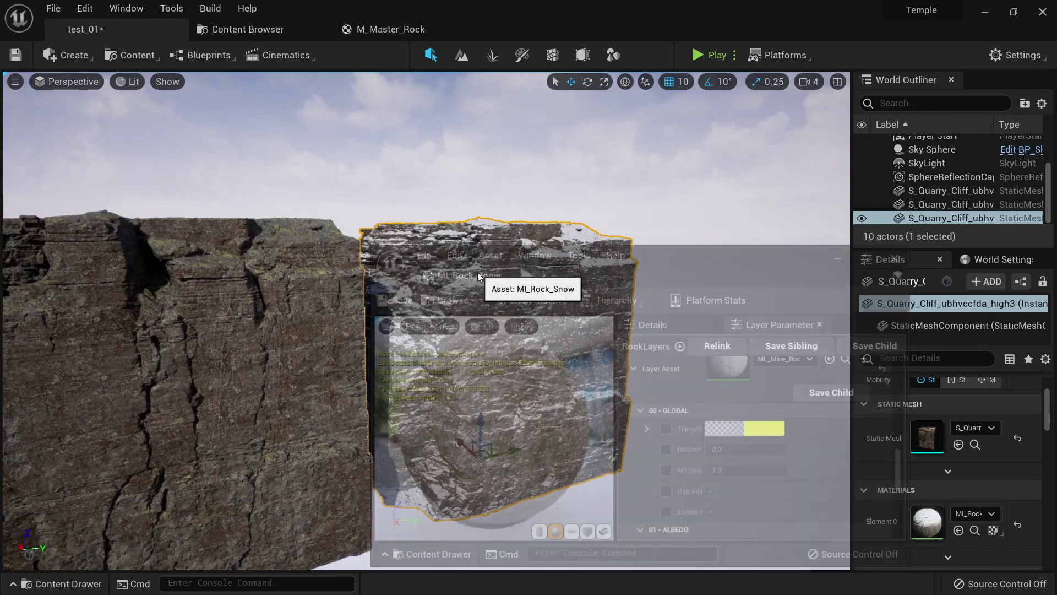
mouse_move(477, 272)
right_down()
mouse_move(499, 276)
mouse_move(485, 274)
right_up()
mouse_move(480, 408)
right_down()
mouse_move(468, 410)
mouse_move(481, 409)
right_up()
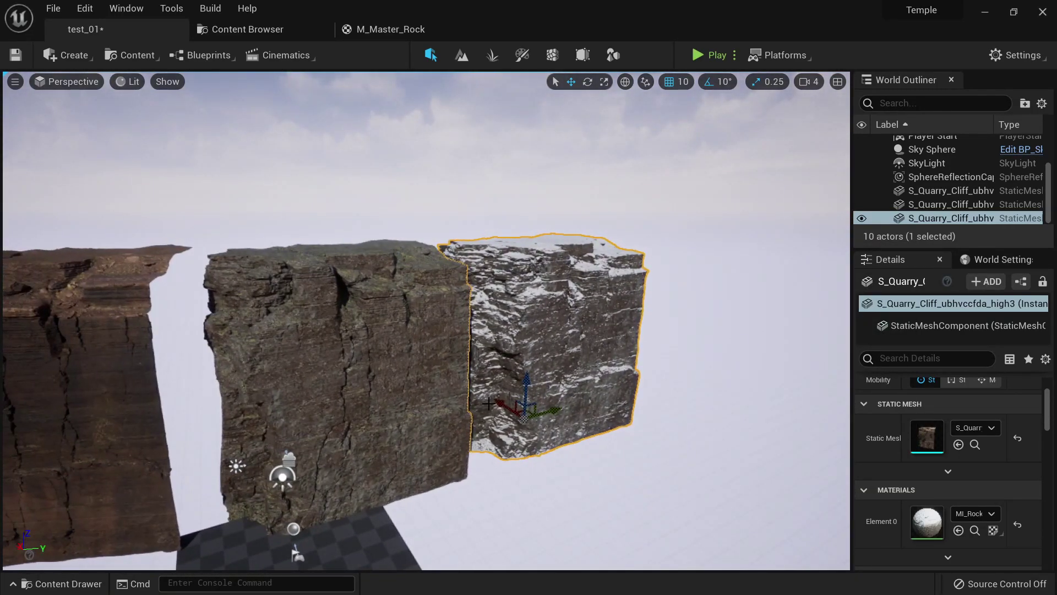
click(260, 32)
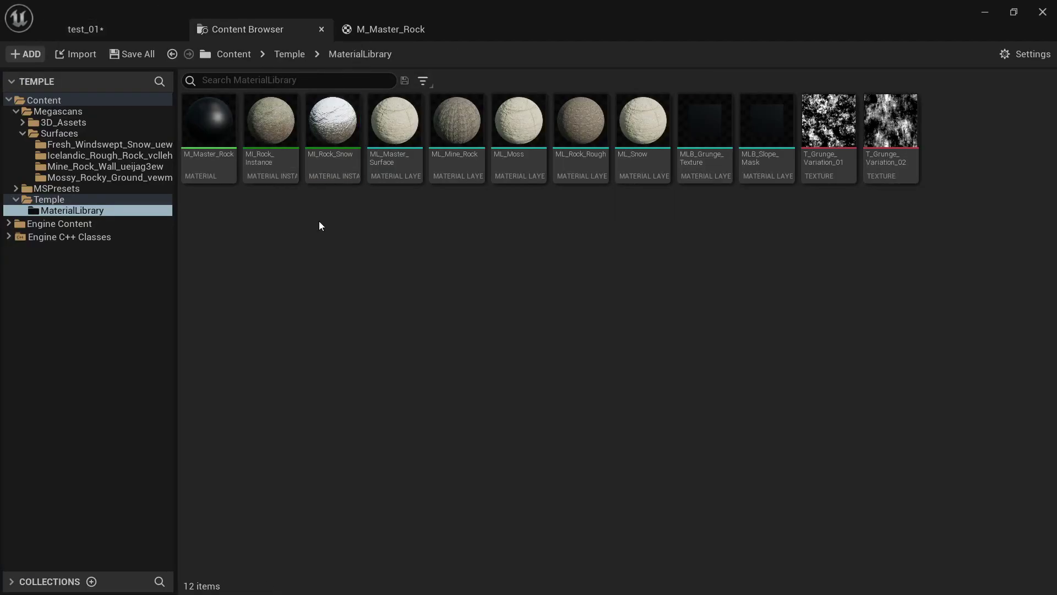
click(107, 30)
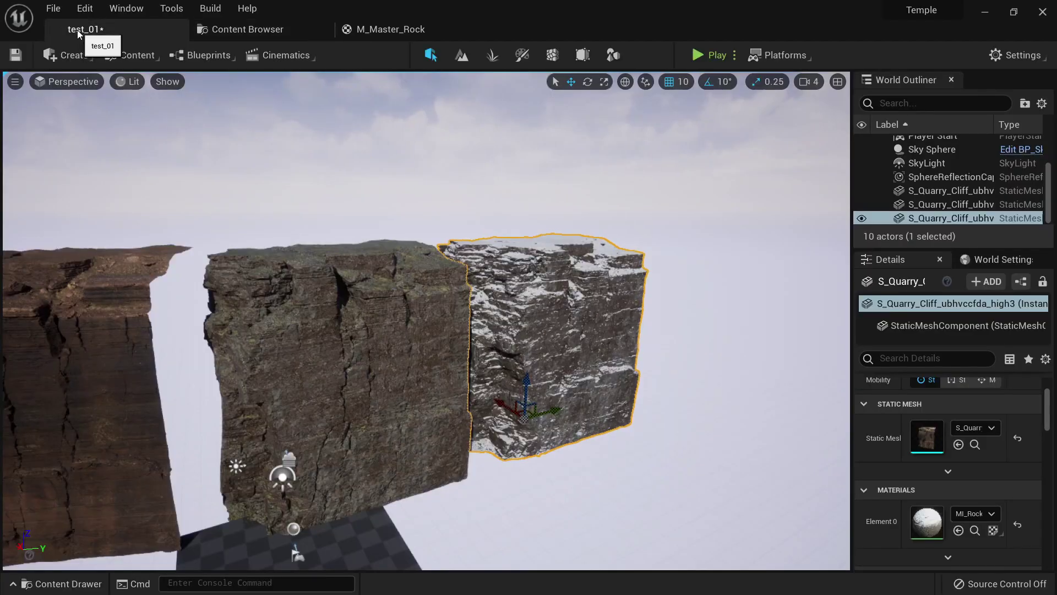
Switch to Quixel Bridge, show the locally downloaded assets and maximize its window.
key(ctrl+b)
click(39, 388)
click(129, 172)
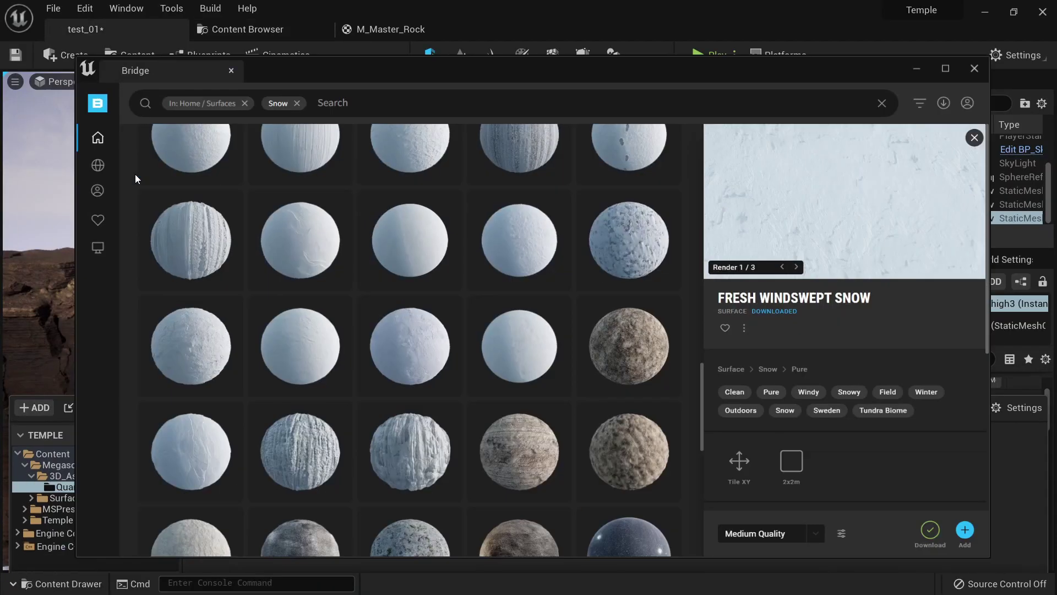
scroll(371, 323, down, 5)
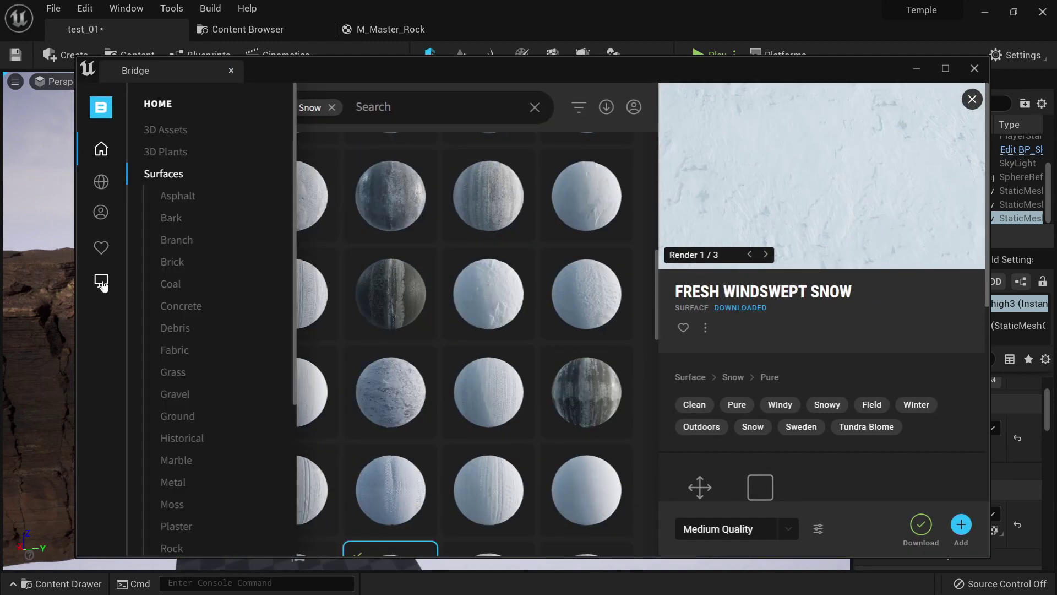
click(101, 281)
double_click(531, 68)
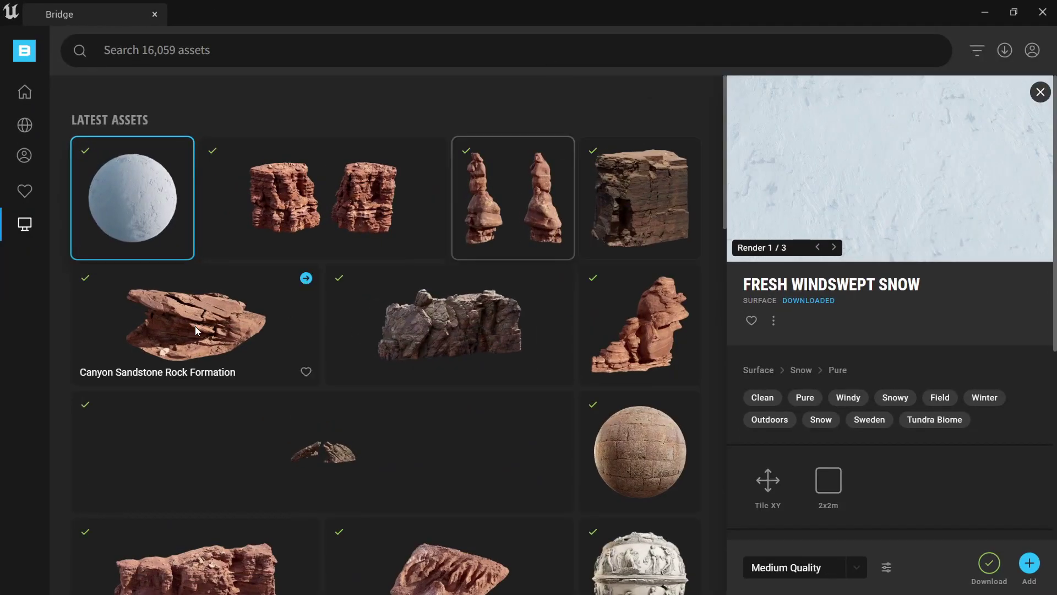
Choose the Huge Canyon Sandstone Hoodoo in Bridge, set its quality to Nanite and add it to the project.
click(654, 322)
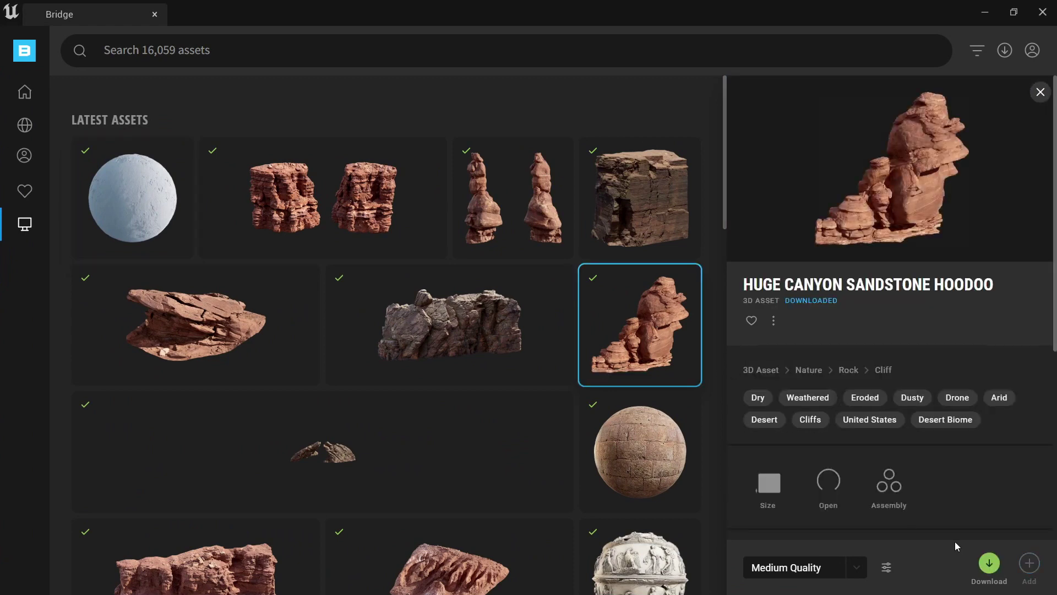
click(858, 564)
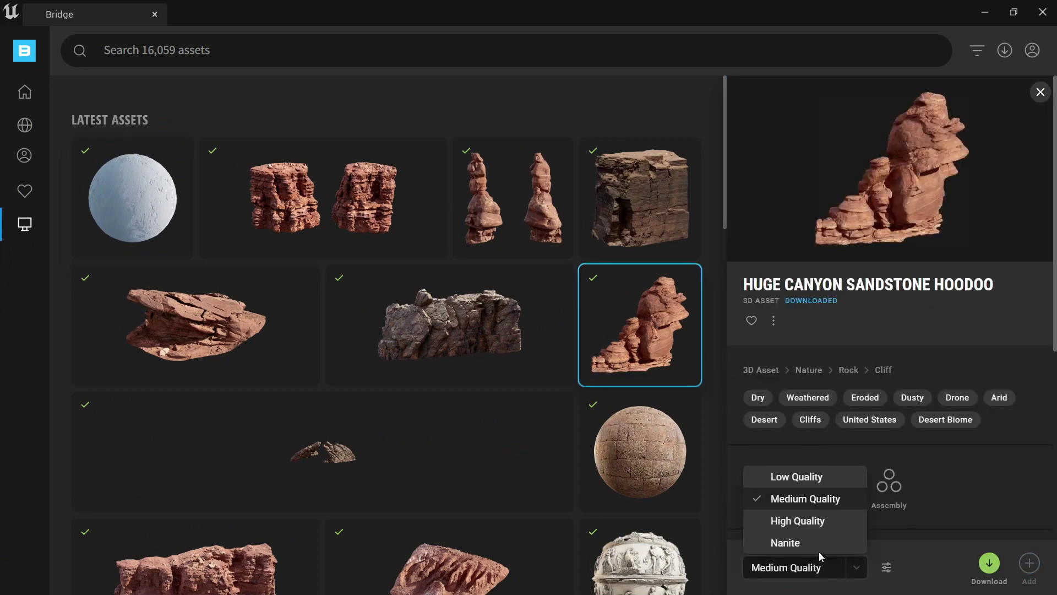
click(807, 541)
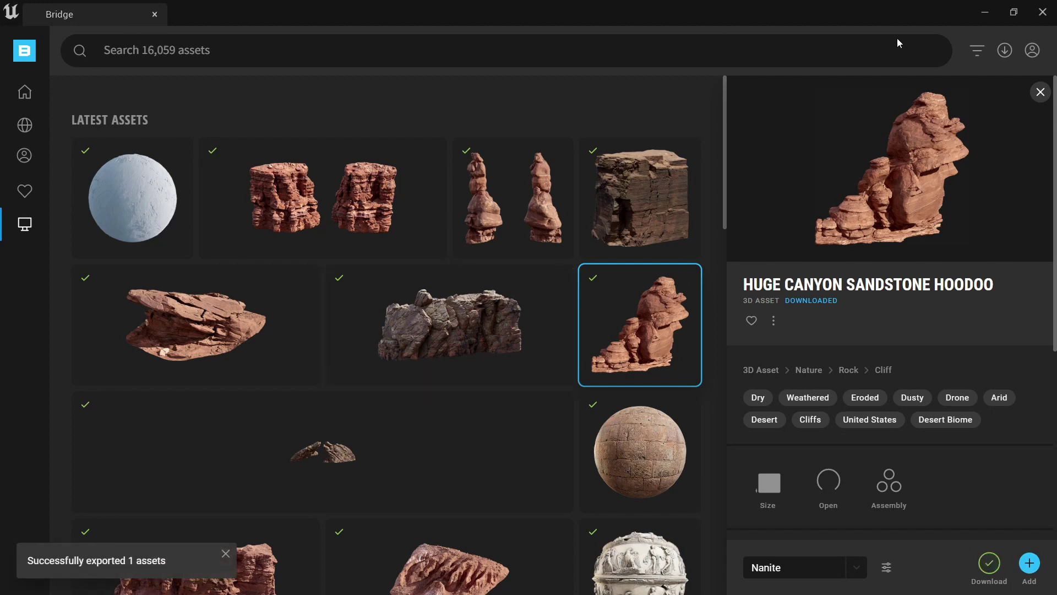
Return to the Unreal editor and place the Huge Canyon Sandstone Hoodoo mesh from its 3D_Assets folder into the test_01 level.
click(990, 12)
click(227, 30)
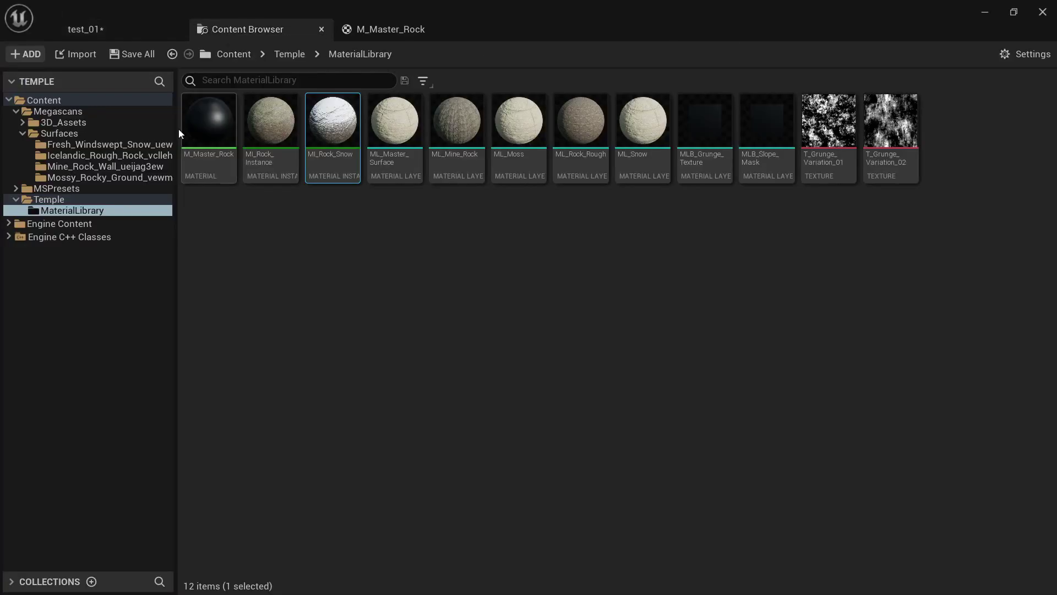
click(76, 122)
double_click(288, 117)
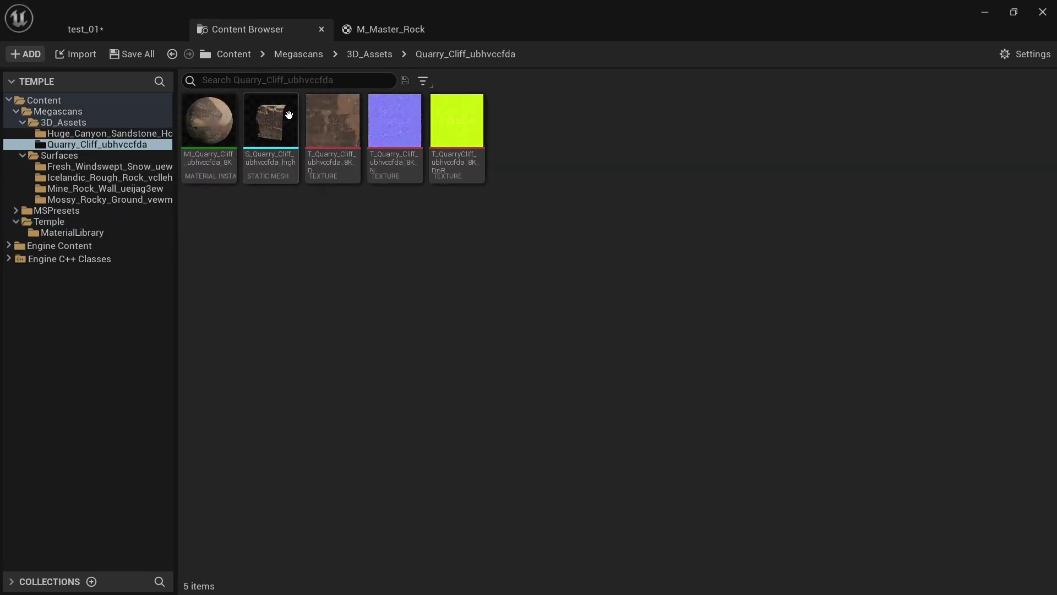
click(113, 135)
drag(270, 120, 699, 460)
key(w)
right_drag(699, 459, 688, 437)
key(s)
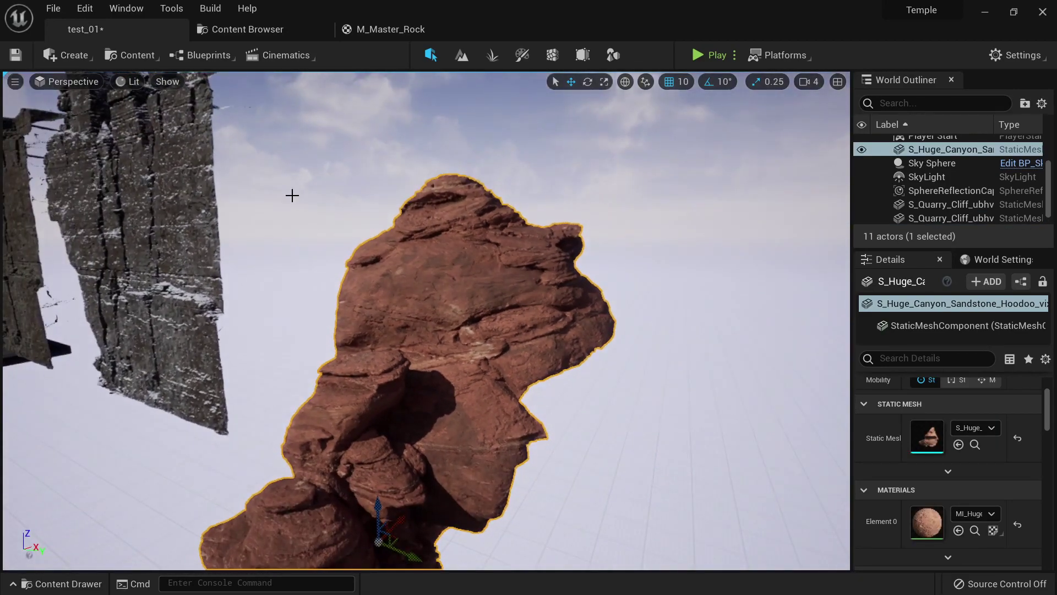
Assign MI_Rock_Snow to the hoodoo's Element 0 material slot and inspect the rock from another angle.
click(270, 37)
click(140, 33)
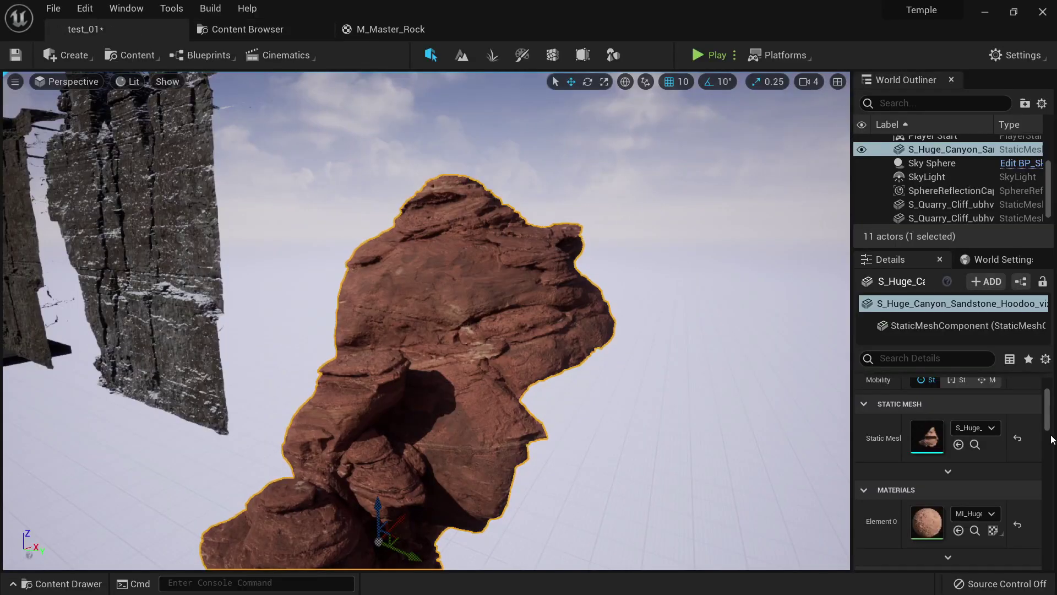
scroll(986, 468, down, 2)
click(985, 467)
text(snow)
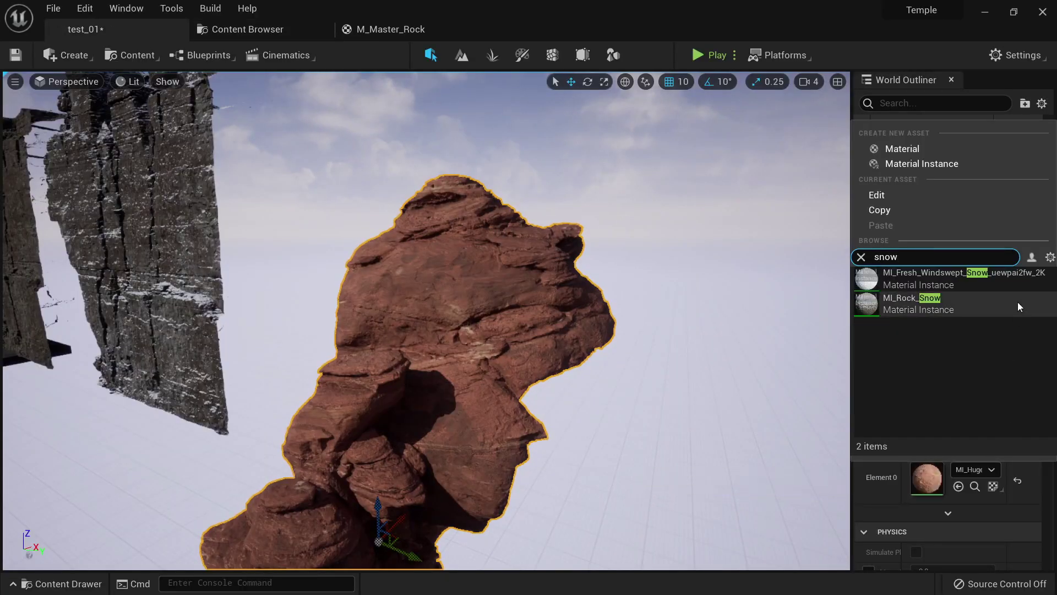
click(953, 297)
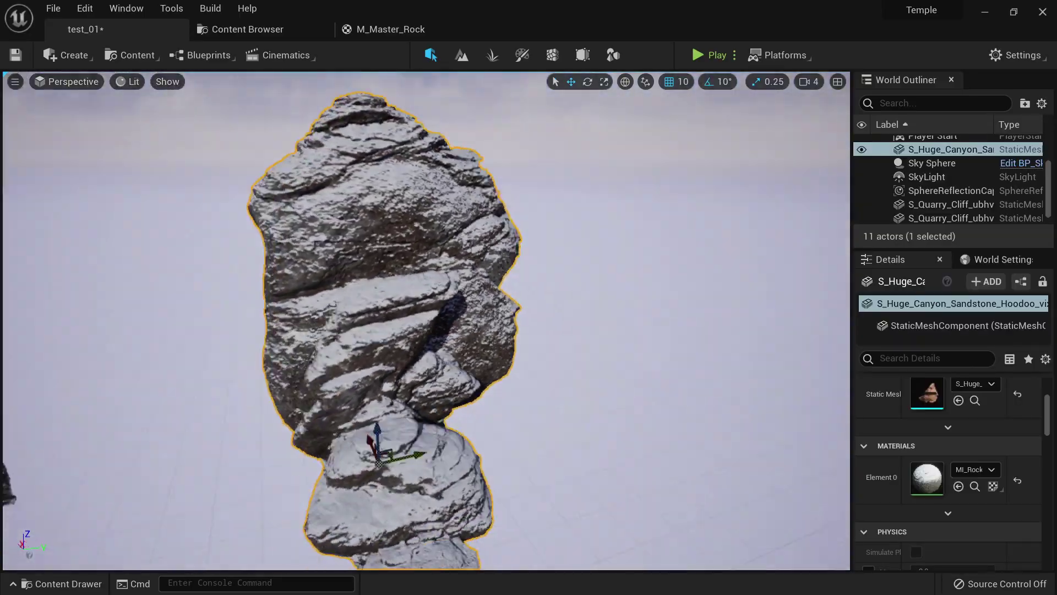
right_drag(426, 320, 428, 389)
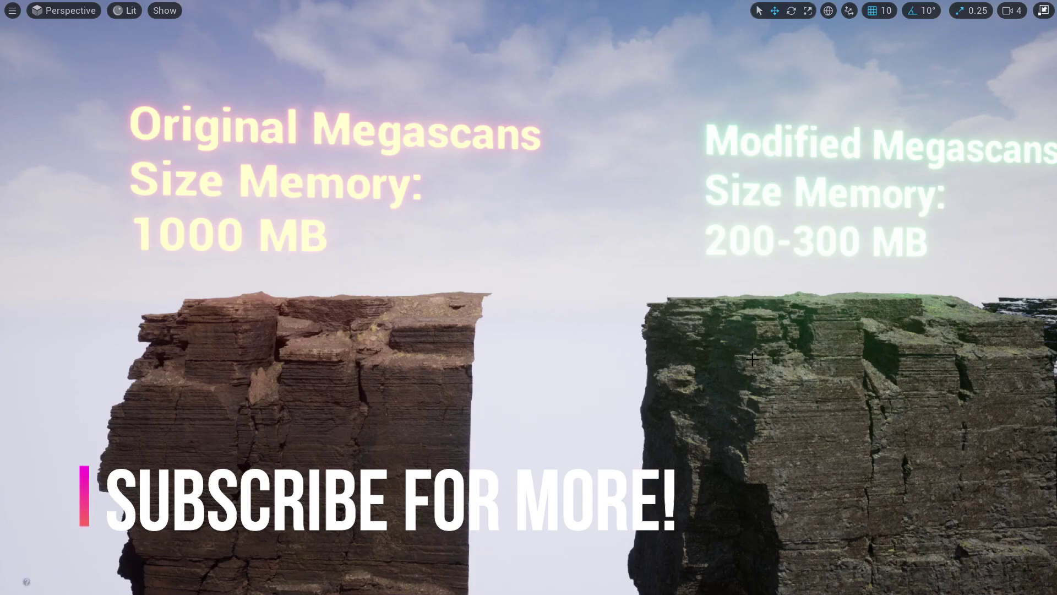
Compare the original and modified Megascans cliffs beneath their memory size labels.
right_drag(639, 297, 601, 316)
key(w)
key(s)
mouse_move(319, 196)
right_down()
mouse_move(321, 168)
mouse_move(320, 198)
mouse_move(281, 199)
mouse_move(285, 222)
mouse_move(333, 209)
right_up()
key(a)
key(w)
key(e)
key(d)
key(d)
right_drag(649, 231, 611, 213)
mouse_move(659, 245)
right_down()
mouse_move(648, 245)
mouse_move(666, 249)
right_up()
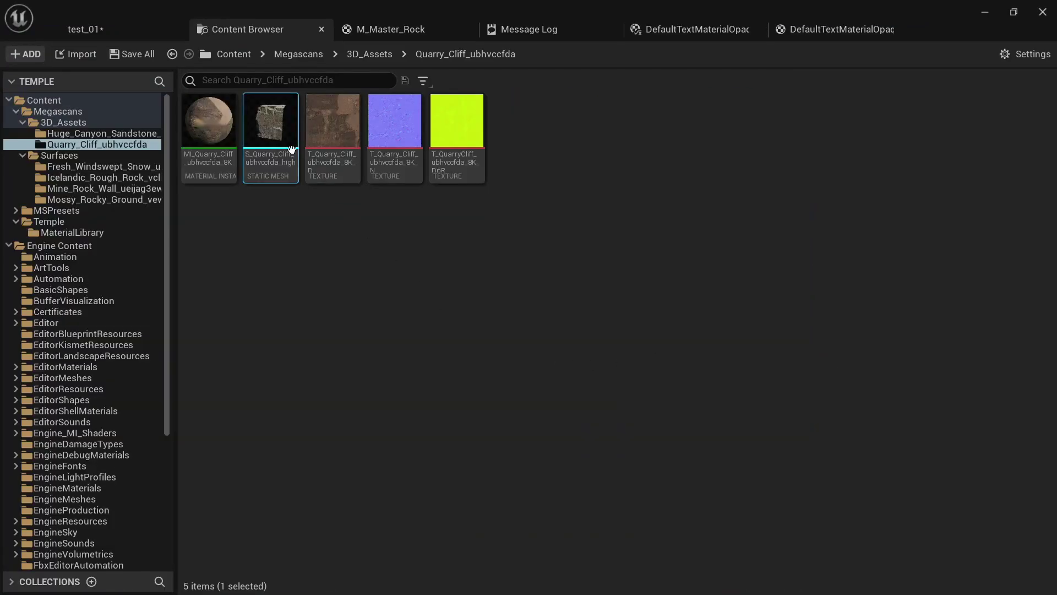
Examine the Size Map of S_Quarry_Cliff_ubhvccfda_high and close it.
right_click(283, 135)
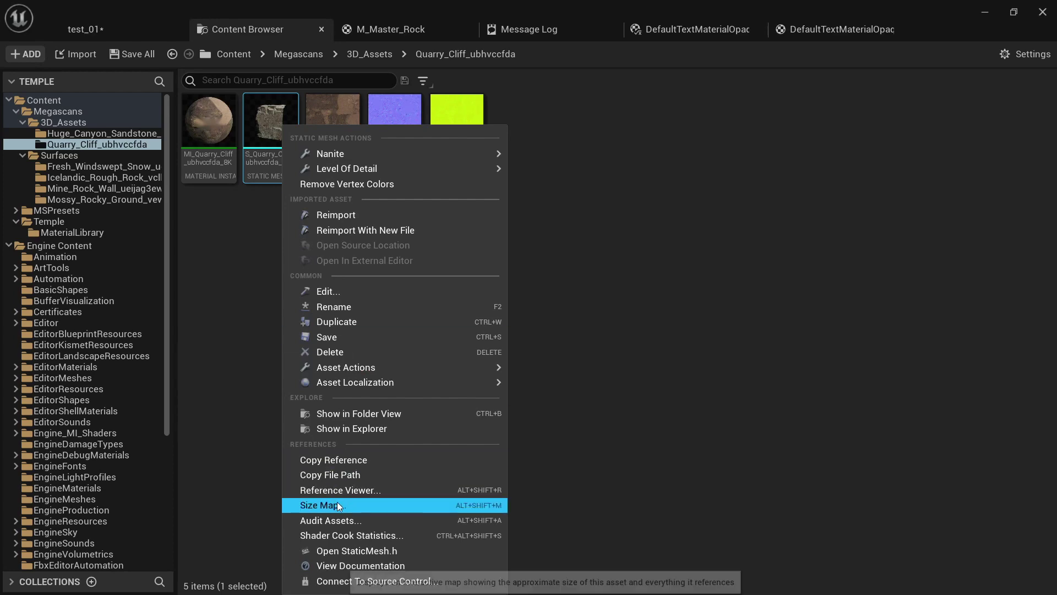
click(330, 505)
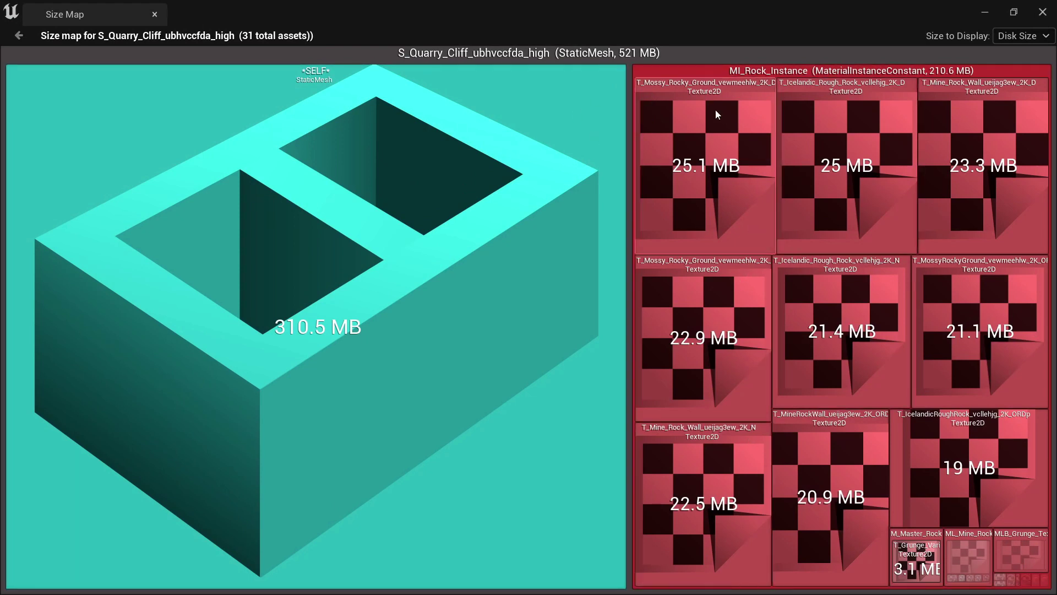
middle_click(92, 7)
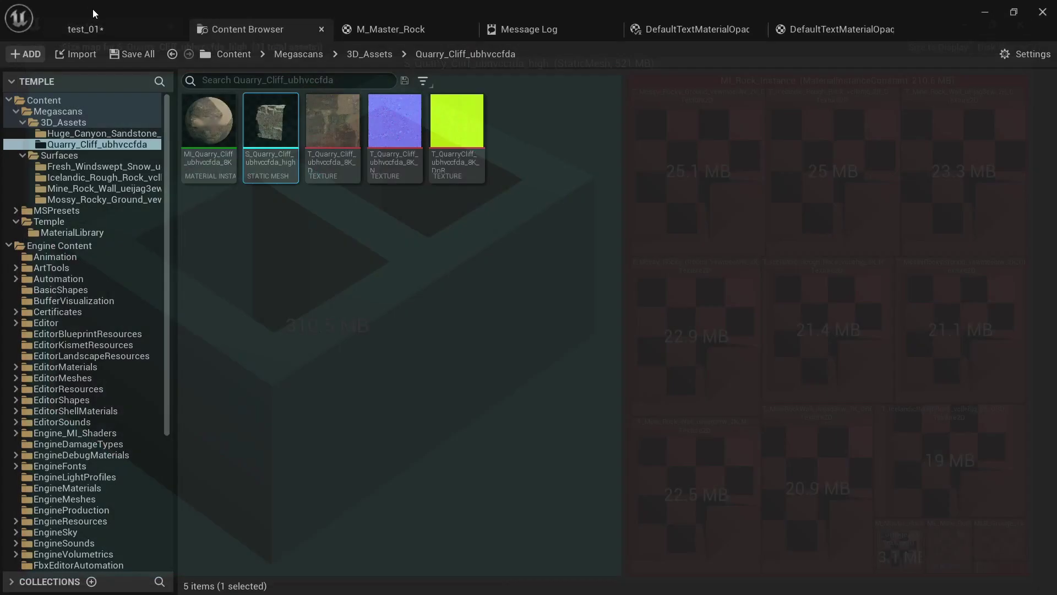
Return to the test_01 level, select the snowy quarry cliff and compare it with the mossy one.
click(88, 30)
right_drag(484, 330, 557, 341)
click(496, 331)
right_drag(411, 360, 348, 273)
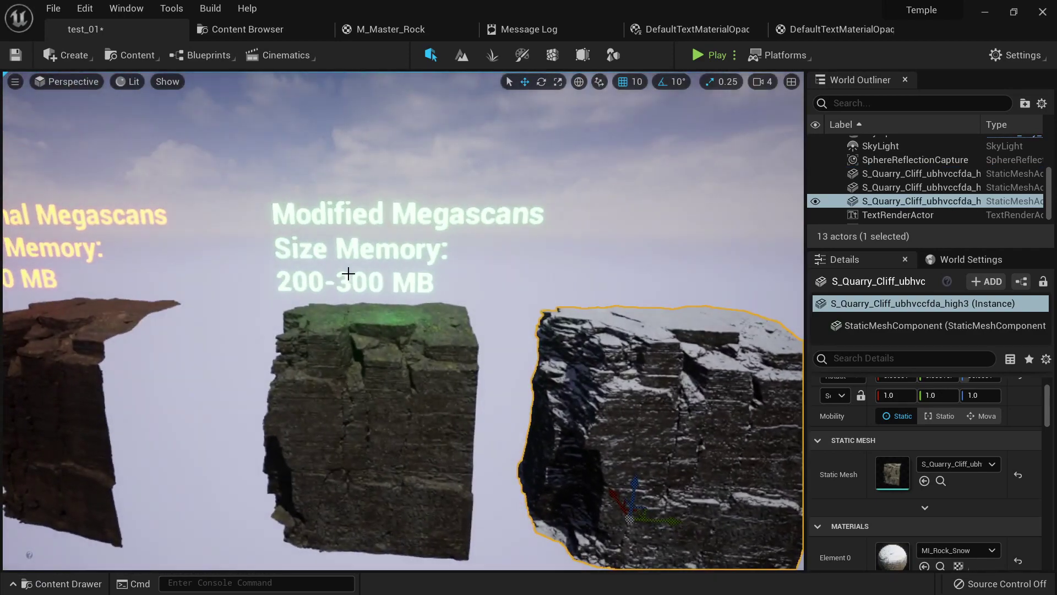
right_drag(403, 333, 374, 314)
Check the disk size of the quarry cliff mesh and its MI_Rock_Instance textures once more in the Size Map.
click(265, 28)
right_click(271, 130)
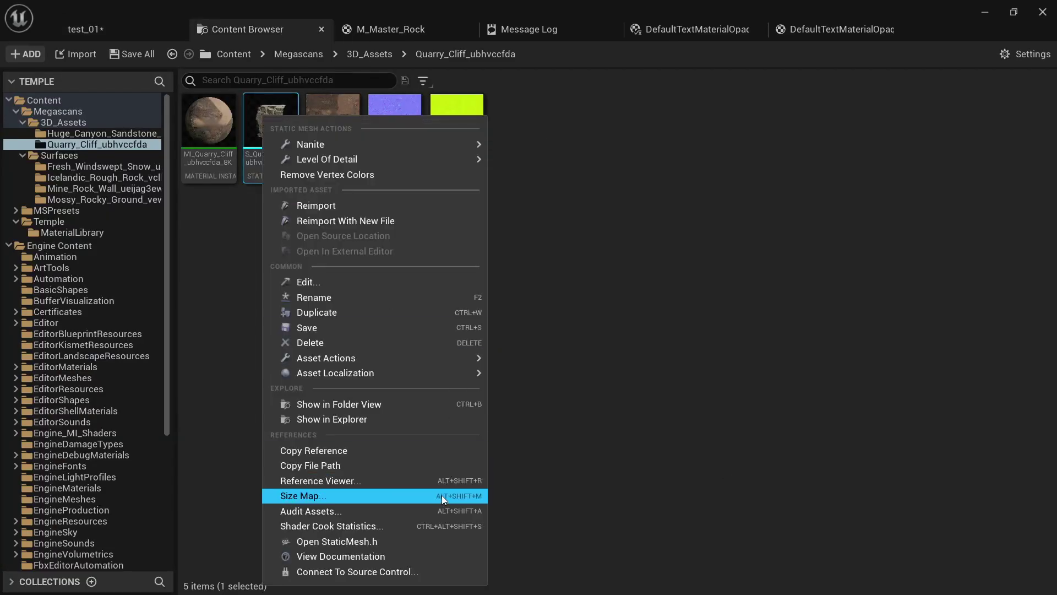
click(442, 495)
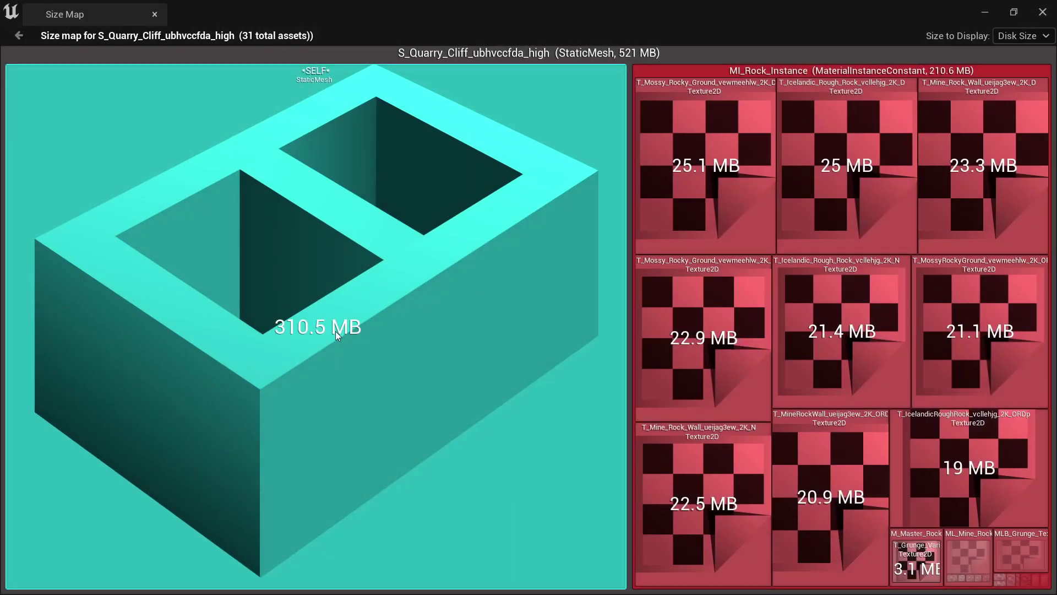
middle_click(88, 18)
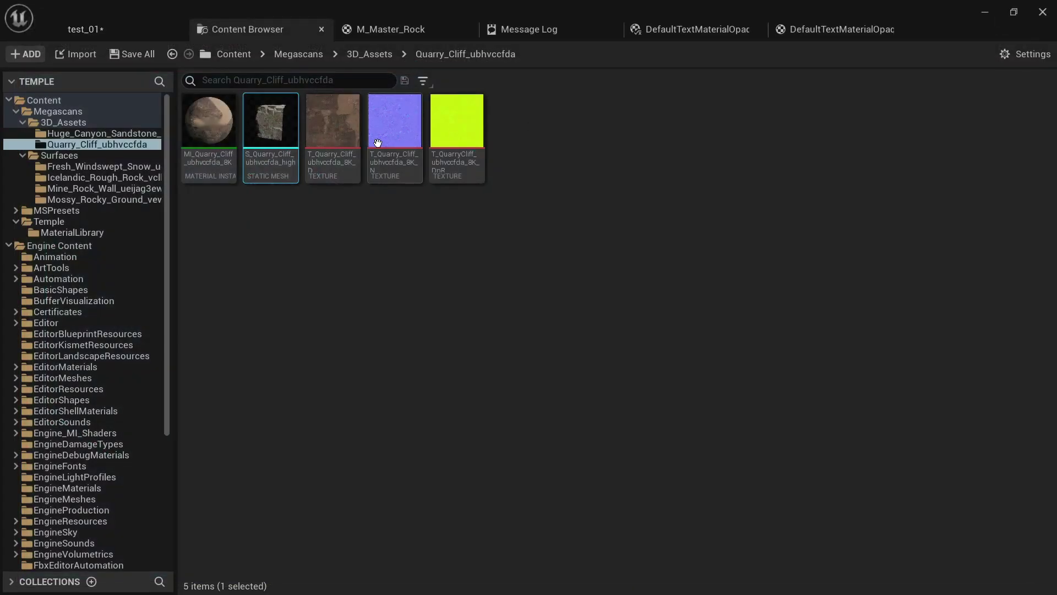
Go back to the test_01 level, look over the row of cliffs and switch the viewport to full screen.
click(100, 30)
key(w)
mouse_move(405, 308)
right_down()
mouse_move(426, 314)
mouse_move(405, 311)
mouse_move(403, 320)
mouse_move(410, 313)
right_up()
key(d)
key(s)
key(a)
key(w)
key(s)
key(d)
right_drag(499, 353, 491, 370)
key(a)
key(F11)
Select the original Megascans cliff and examine its surface up close and from a distance.
click(498, 424)
key(w)
right_drag(498, 424, 478, 431)
key(s)
key(q)
key(e)
click(562, 361)
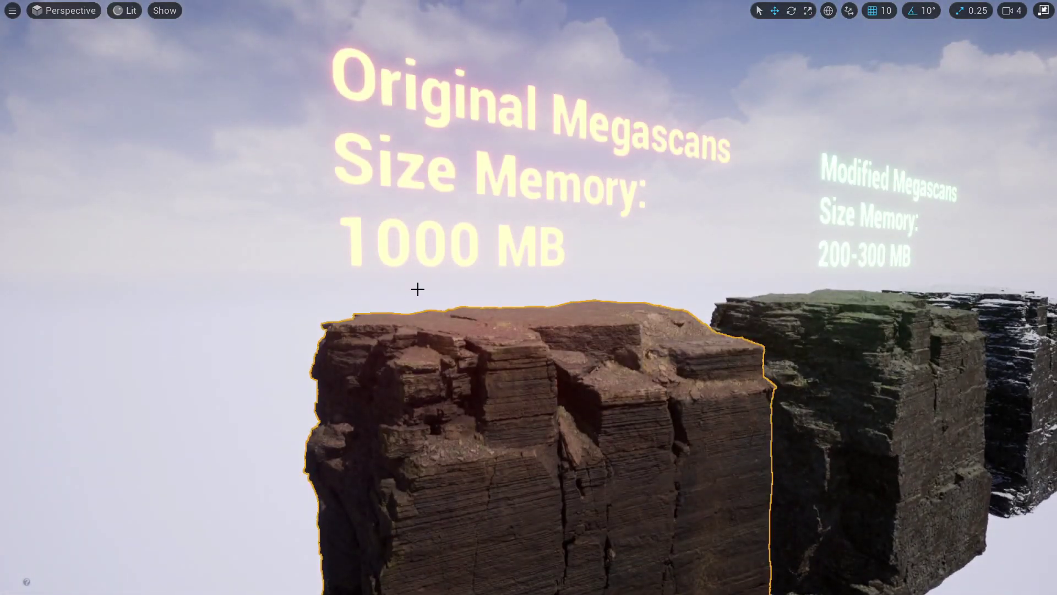
key(e)
key(s)
right_drag(512, 324, 562, 385)
key(w)
key(s)
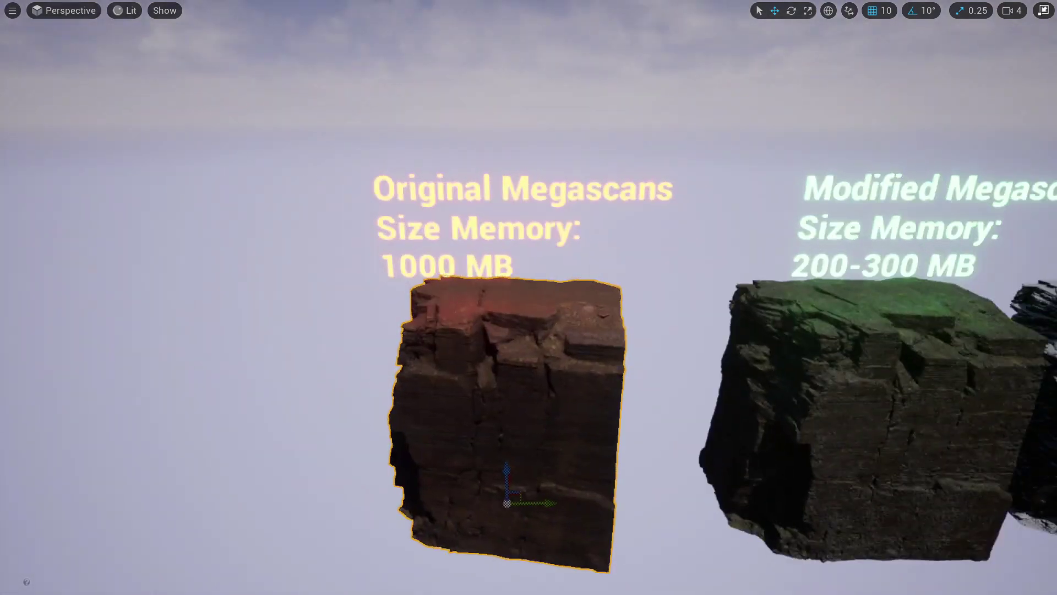
Select the snowy quarry cliff and examine its snow coverage from several heights and angles.
right_drag(703, 361, 611, 358)
key(d)
key(w)
key(w)
key(q)
key(e)
key(s)
key(q)
key(d)
click(683, 353)
key(s)
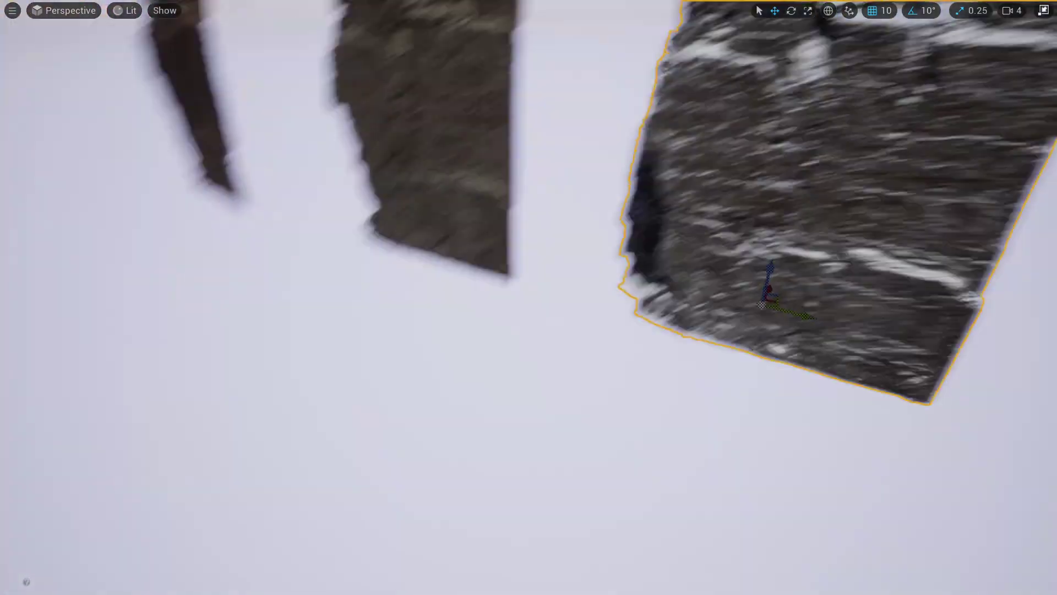
key(e)
right_drag(800, 148, 800, 168)
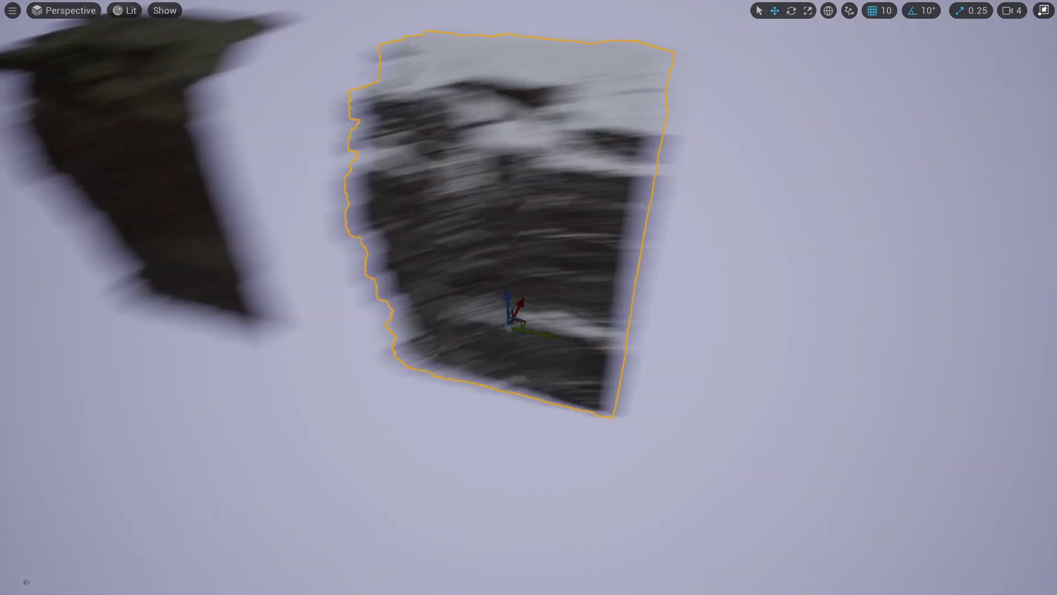
Inspect the mossy and snowy hoodoo rocks side by side from several directions.
right_drag(800, 168, 892, 20)
key(w)
key(d)
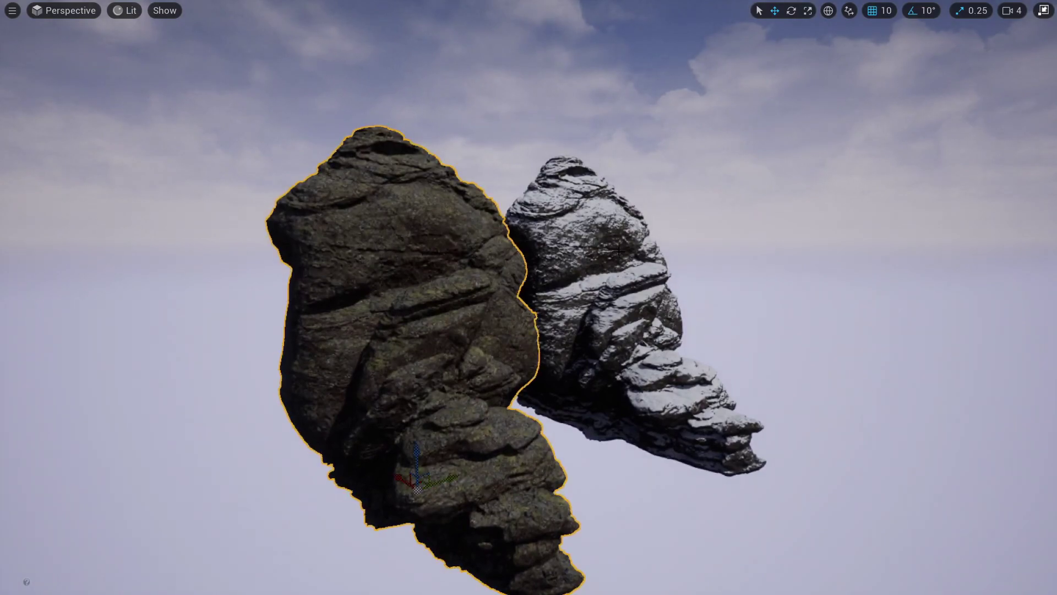
key(w)
key(d)
right_drag(620, 191, 413, 207)
key(s)
right_drag(642, 212, 556, 240)
key(a)
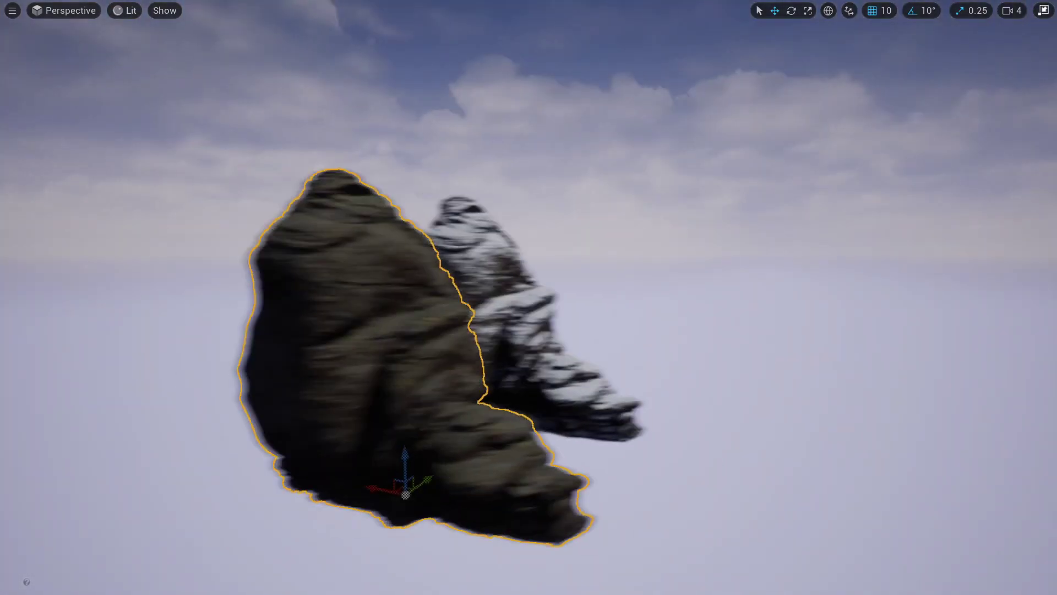
key(w)
key(d)
right_drag(528, 265, 309, 265)
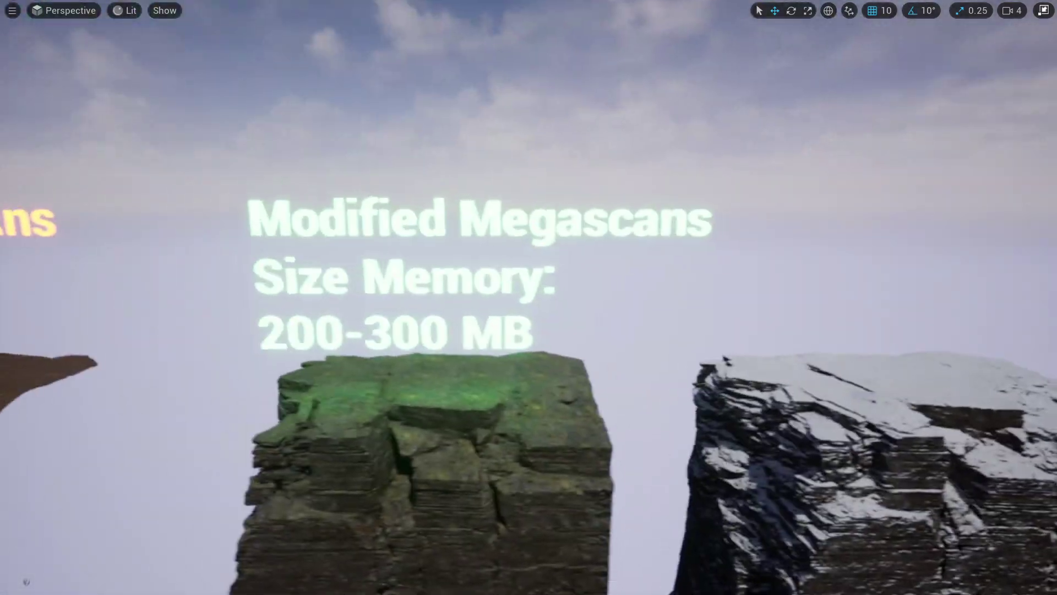
Examine the modified mossy cliff again and move along the row to the original cliff.
key(w)
right_drag(528, 297, 440, 290)
key(q)
key(a)
key(w)
key(q)
key(a)
key(s)
key(a)
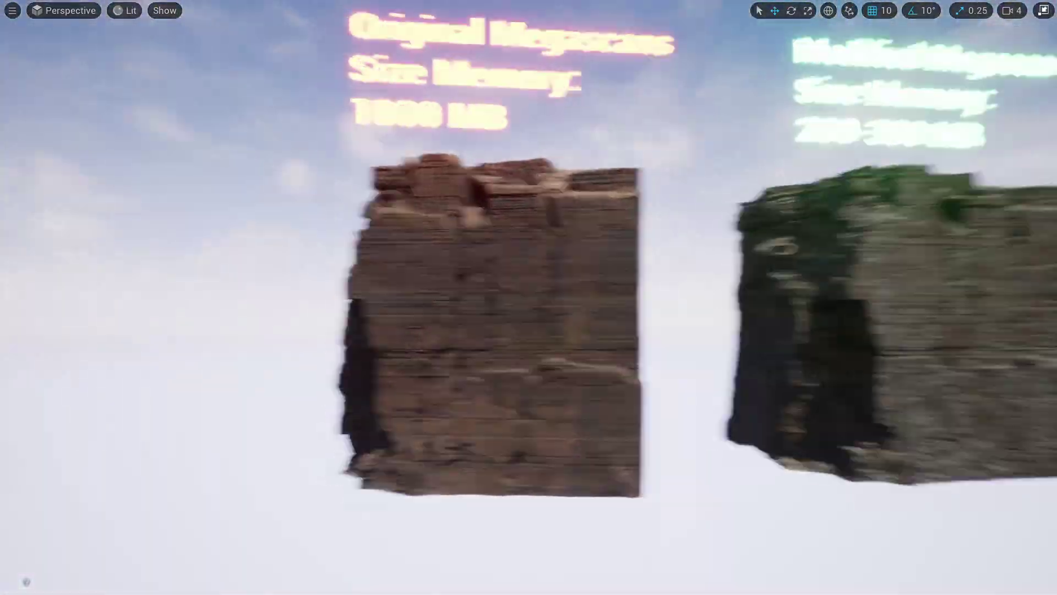
Select the original cliff and view it together with the mossy cliff, the snowy cliff and the hoodoos.
click(613, 334)
key(w)
right_drag(613, 334, 639, 338)
key(e)
key(s)
key(w)
key(d)
key(a)
key(s)
key(d)
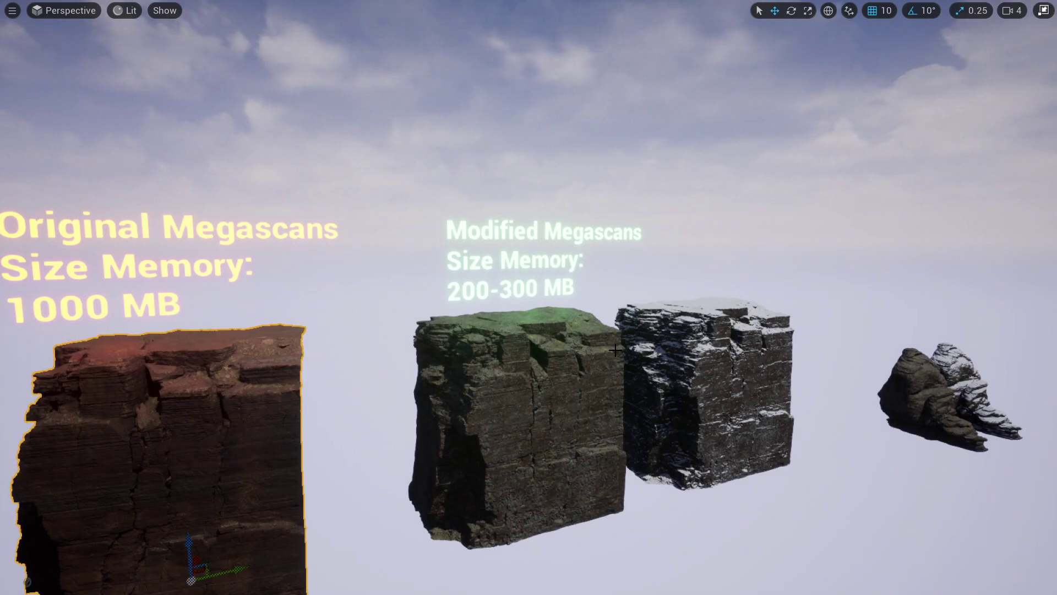
Compare the original cliff's rock detail with the modified cliffs from close and wide viewpoints.
key(d)
mouse_move(568, 382)
right_down()
mouse_move(518, 380)
mouse_move(611, 382)
mouse_move(588, 387)
right_up()
key(a)
key(q)
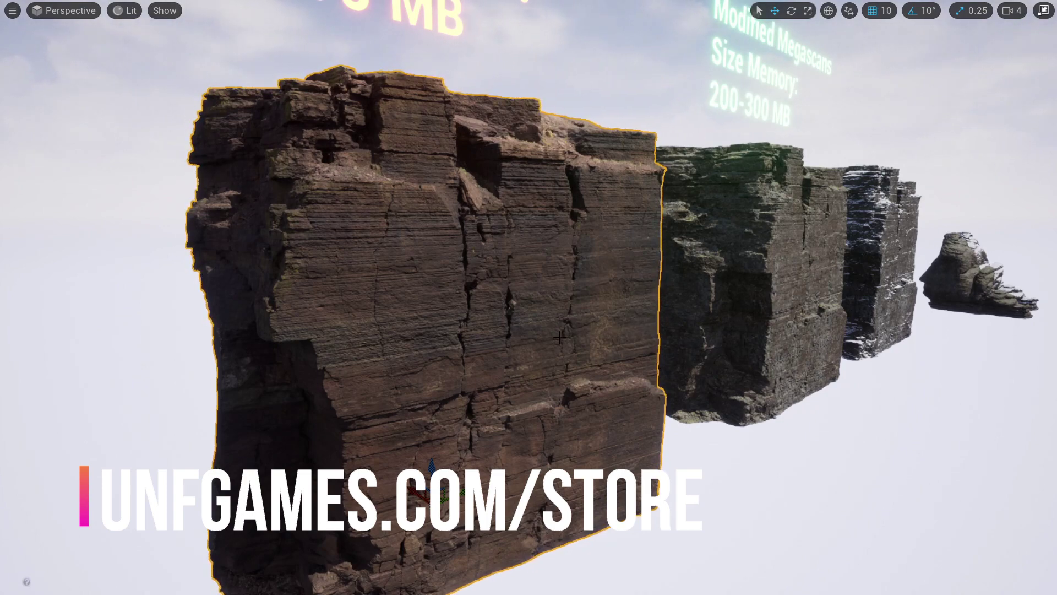
key(d)
key(w)
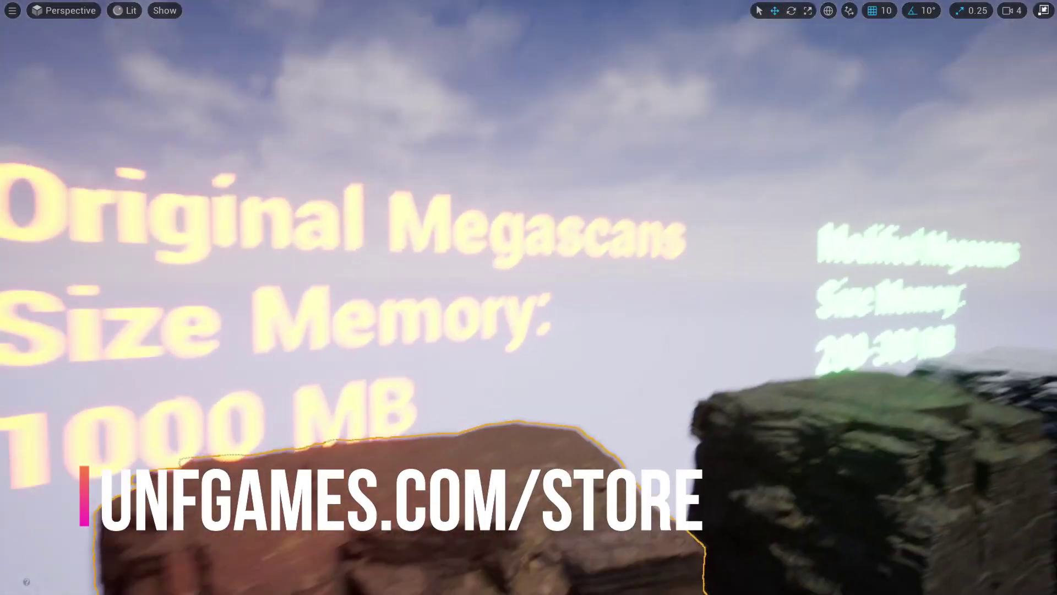
key(s)
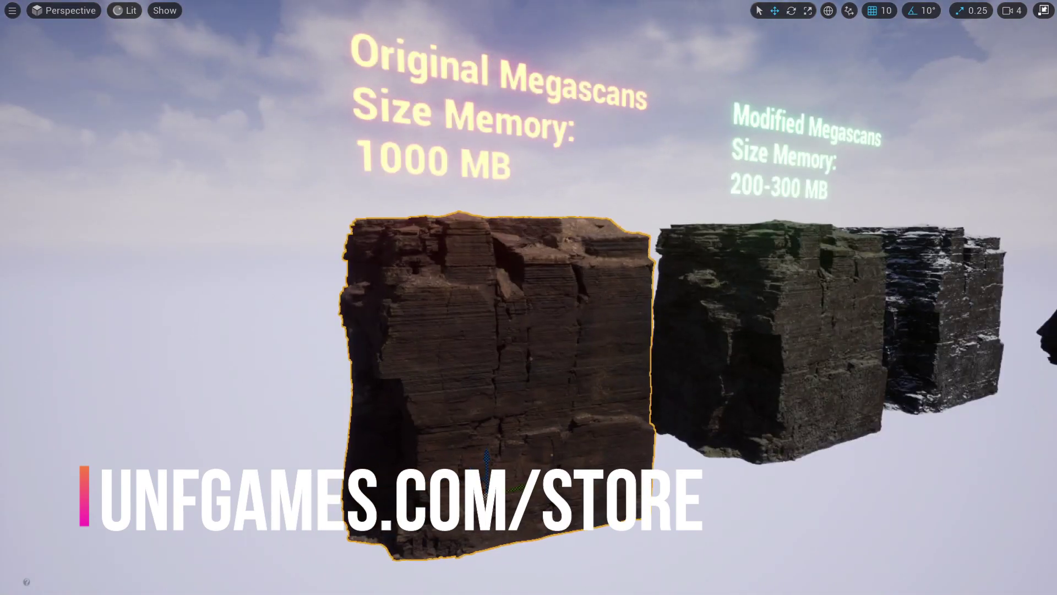
key(d)
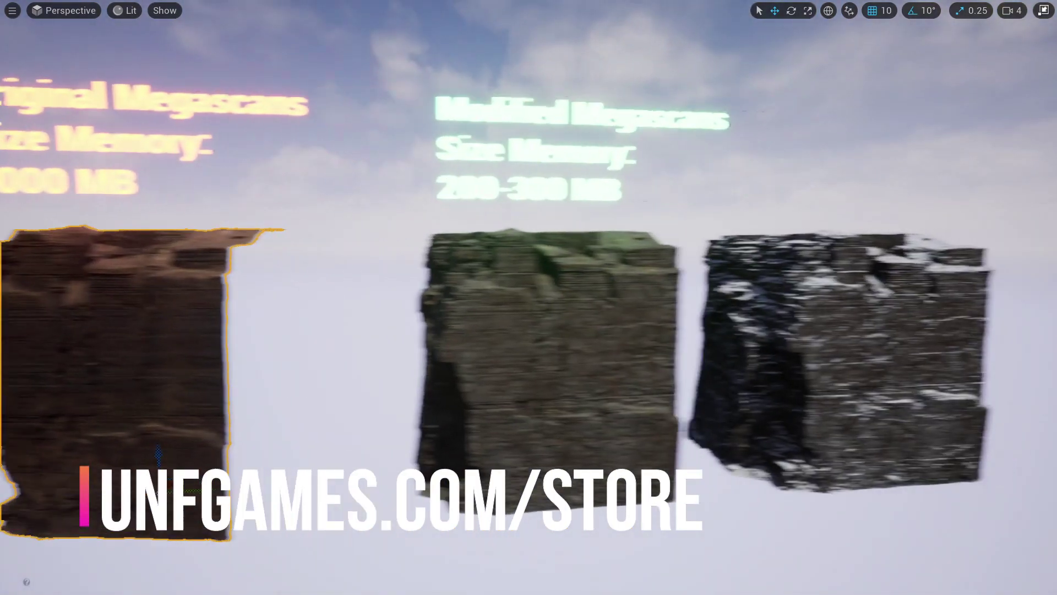
key(w)
key(a)
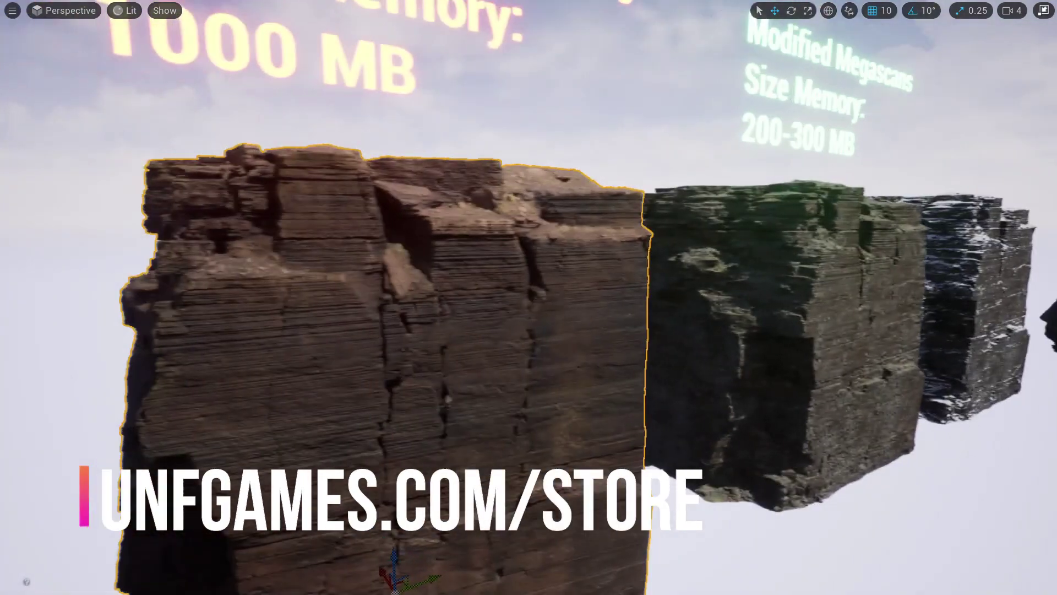
key(s)
key(d)
key(w)
key(a)
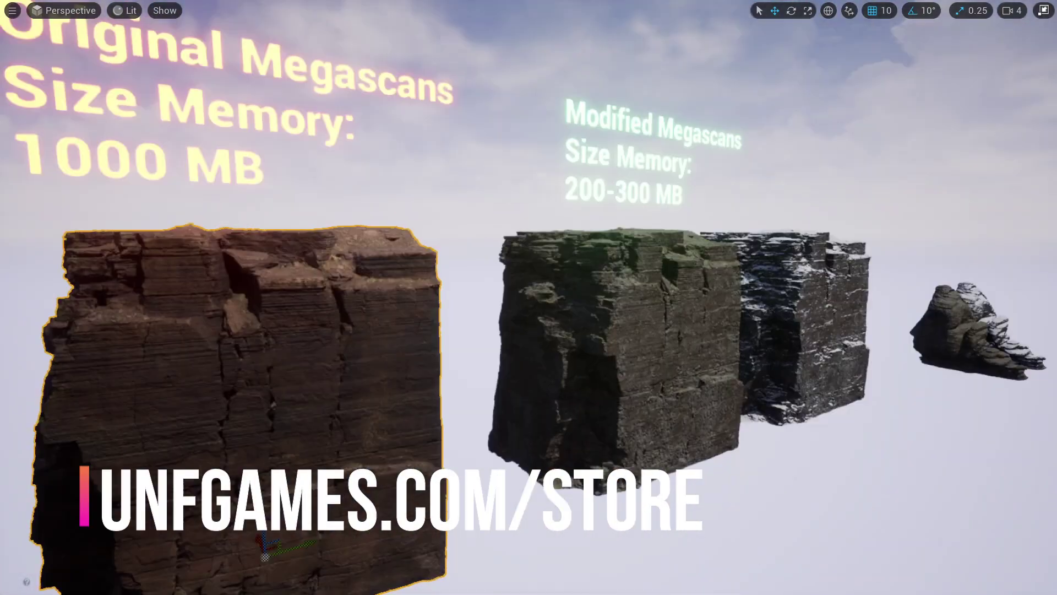